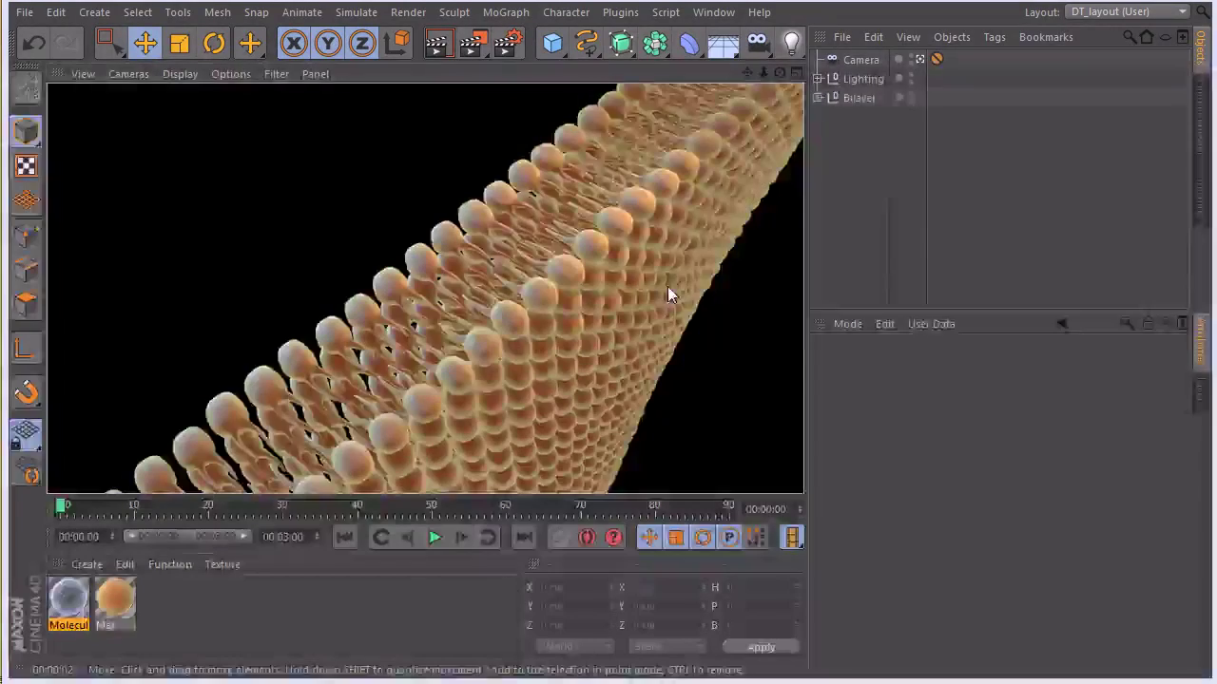
Hide the Bilayer in the editor and add a Hexahedron-type sphere with a 50 cm radius
click(848, 158)
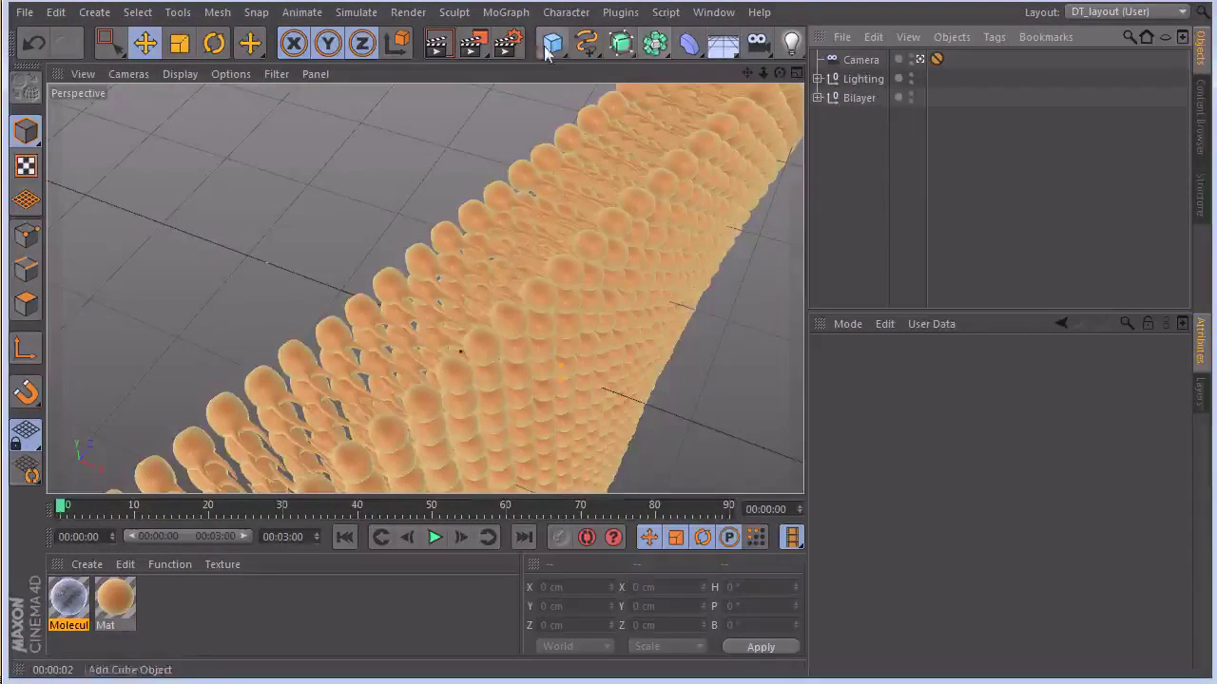
double_click(910, 94)
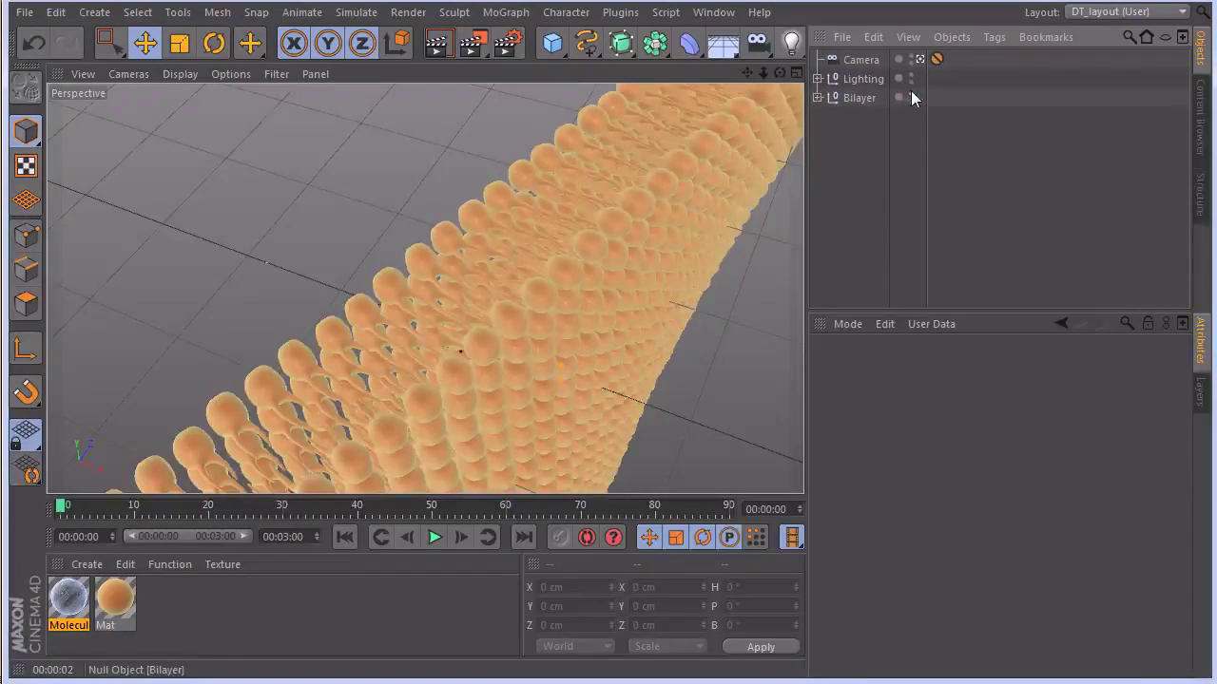
drag(552, 49, 954, 96)
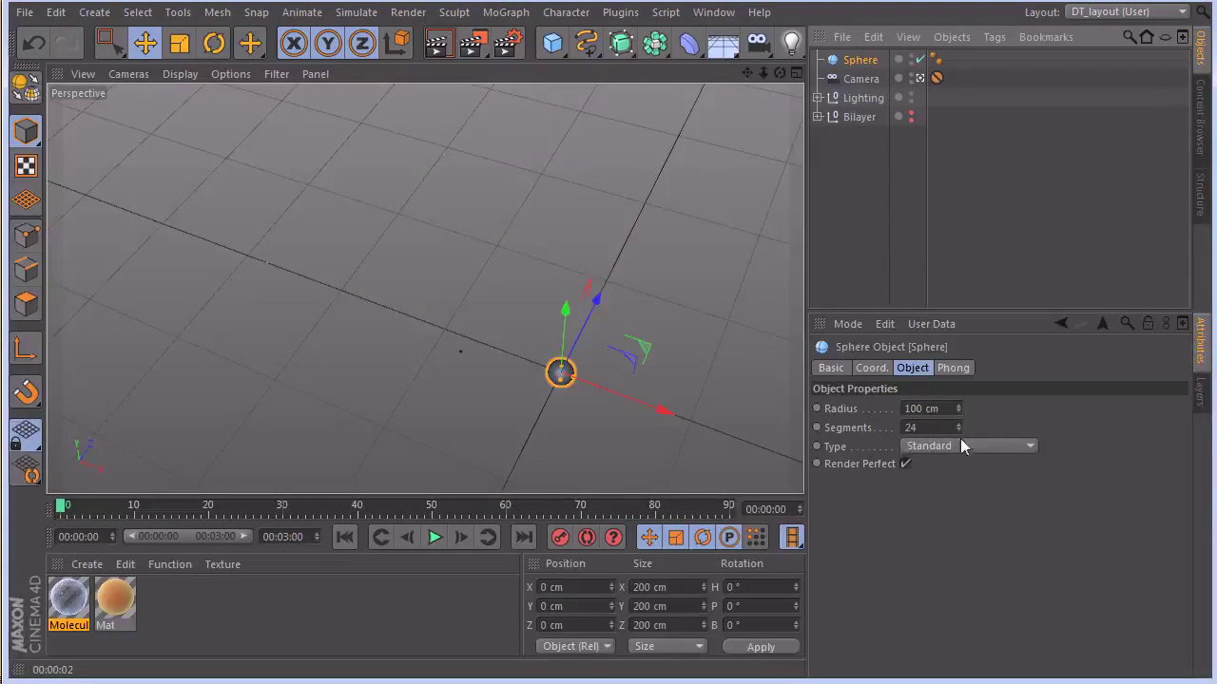
click(940, 446)
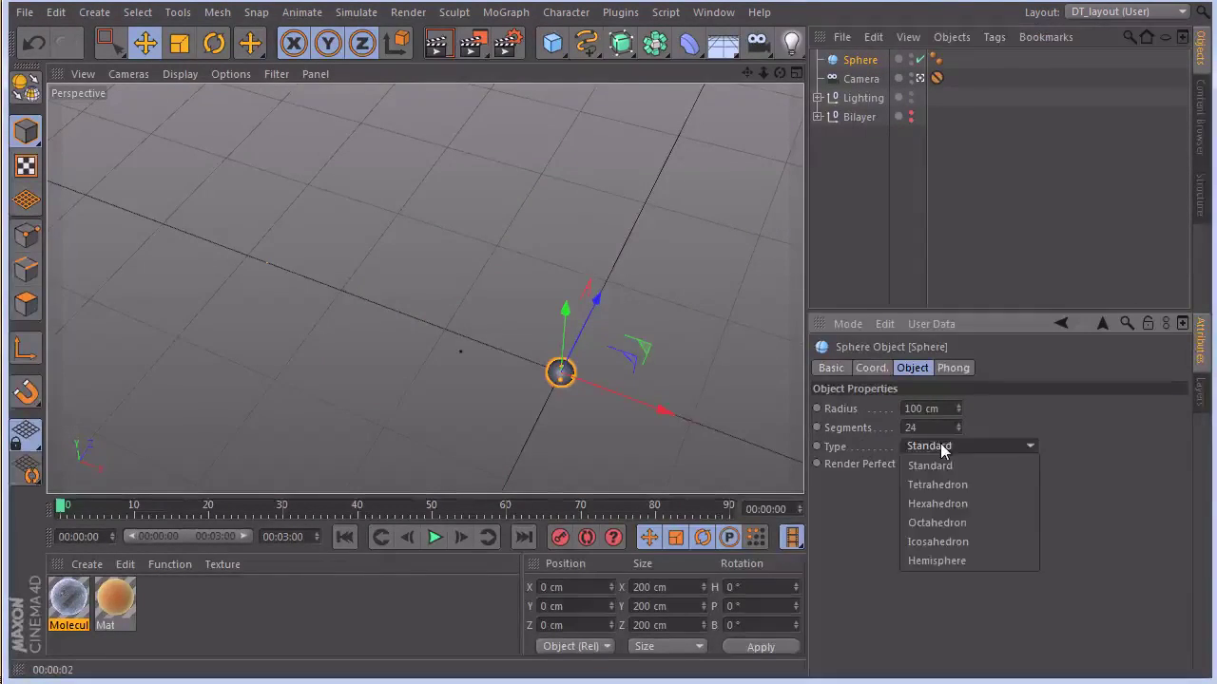
click(952, 502)
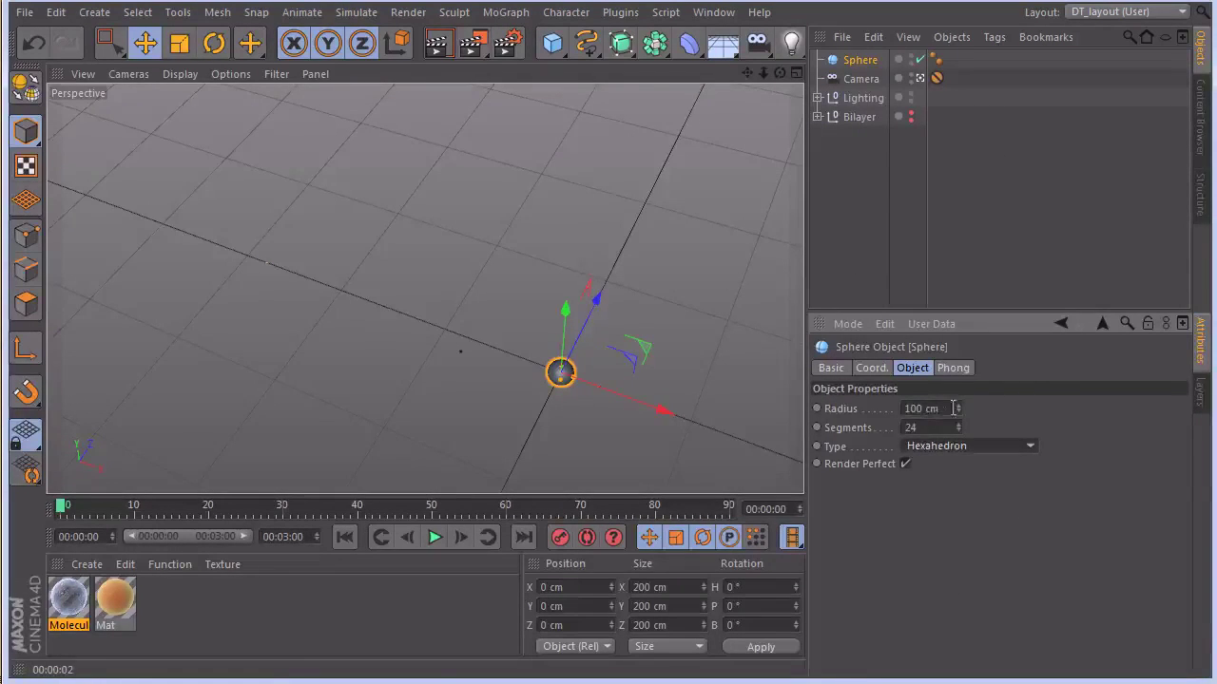
click(939, 409)
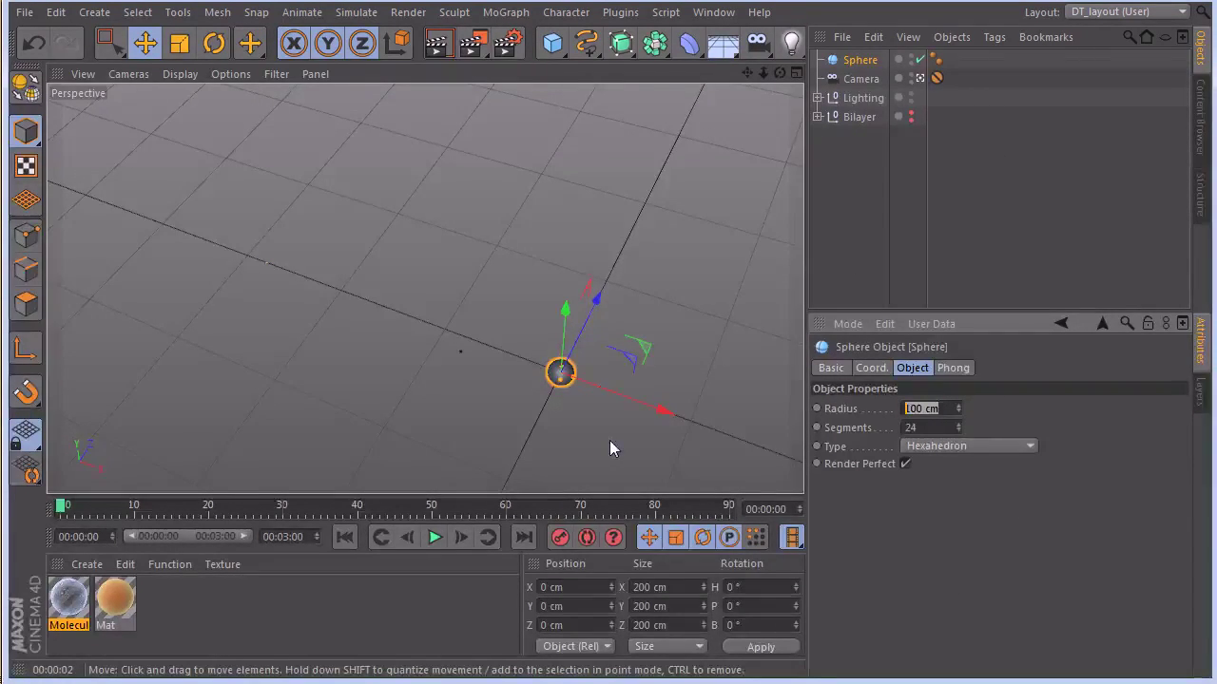
text(55)
key(Return)
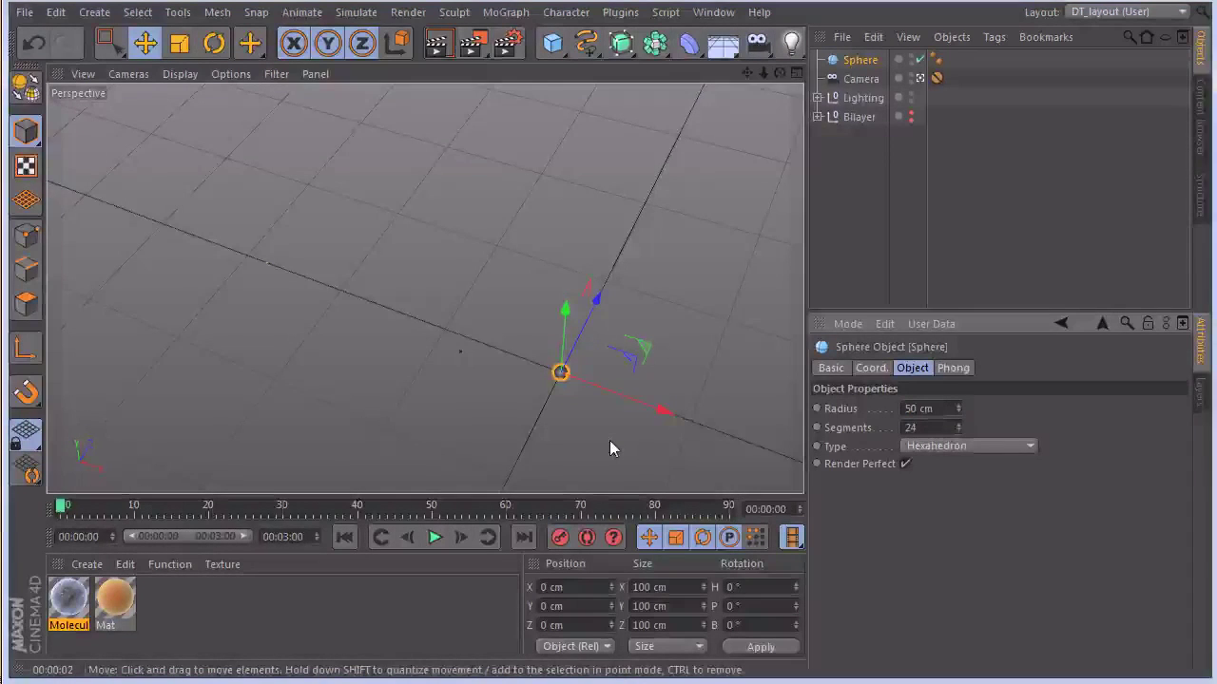
Switch to four viewports and frame the sphere in the front, top and right views
click(795, 73)
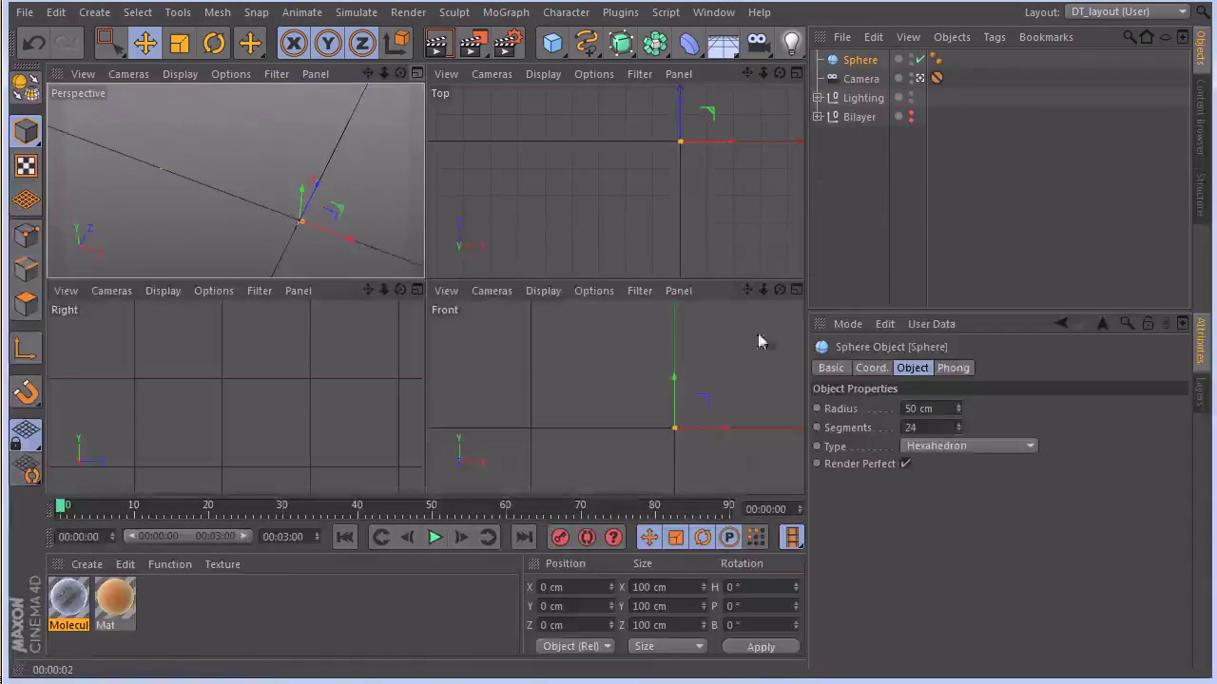
alt+right_drag(743, 377, 674, 389)
alt+middle_drag(674, 397, 711, 355)
alt+right_drag(746, 166, 700, 149)
alt+middle_drag(701, 149, 614, 185)
alt+right_drag(615, 186, 654, 245)
mouse_move(266, 402)
alt+right_down()
mouse_move(115, 470)
mouse_move(234, 396)
mouse_move(331, 383)
mouse_move(243, 390)
mouse_move(556, 426)
mouse_move(380, 420)
mouse_move(352, 388)
alt+right_up()
alt+middle_drag(352, 388, 319, 364)
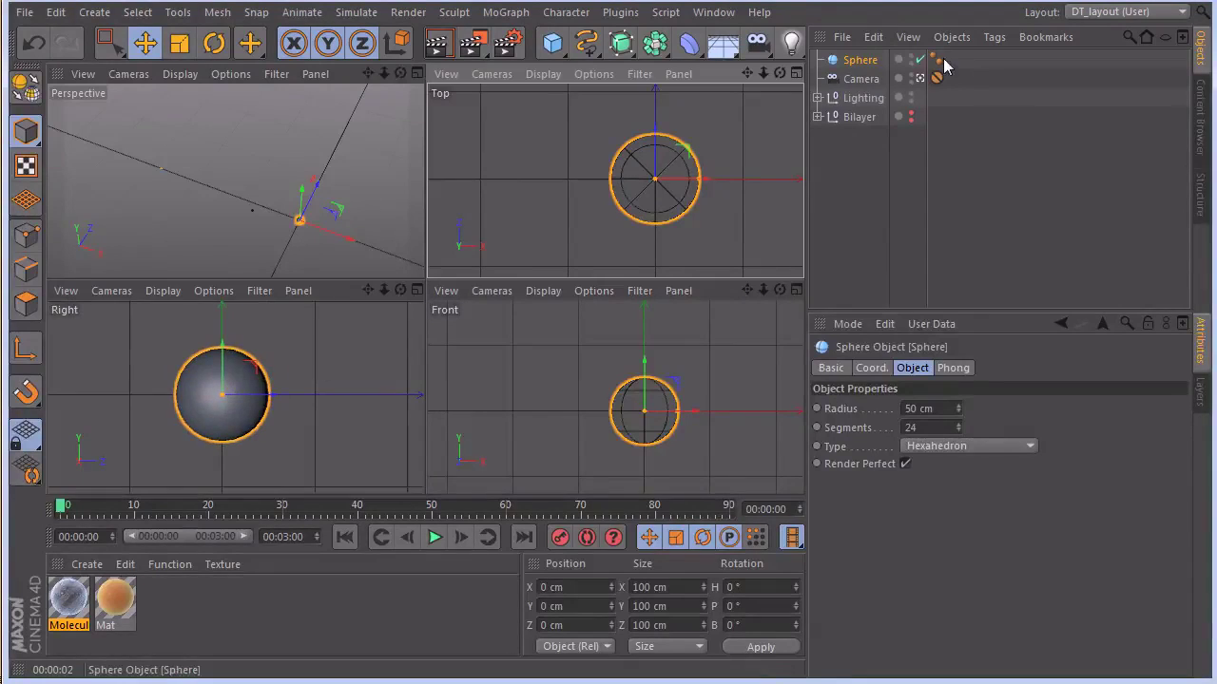
Make the sphere an editable polygon object and switch to Polygons mode
click(864, 60)
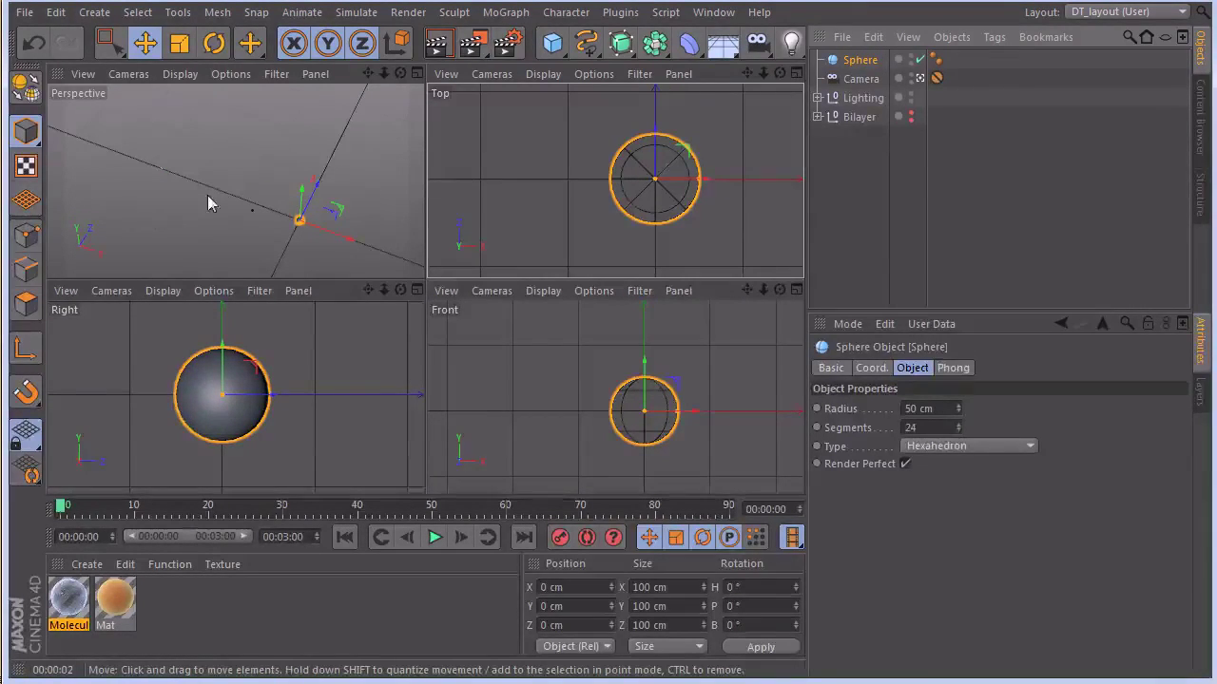
key(c)
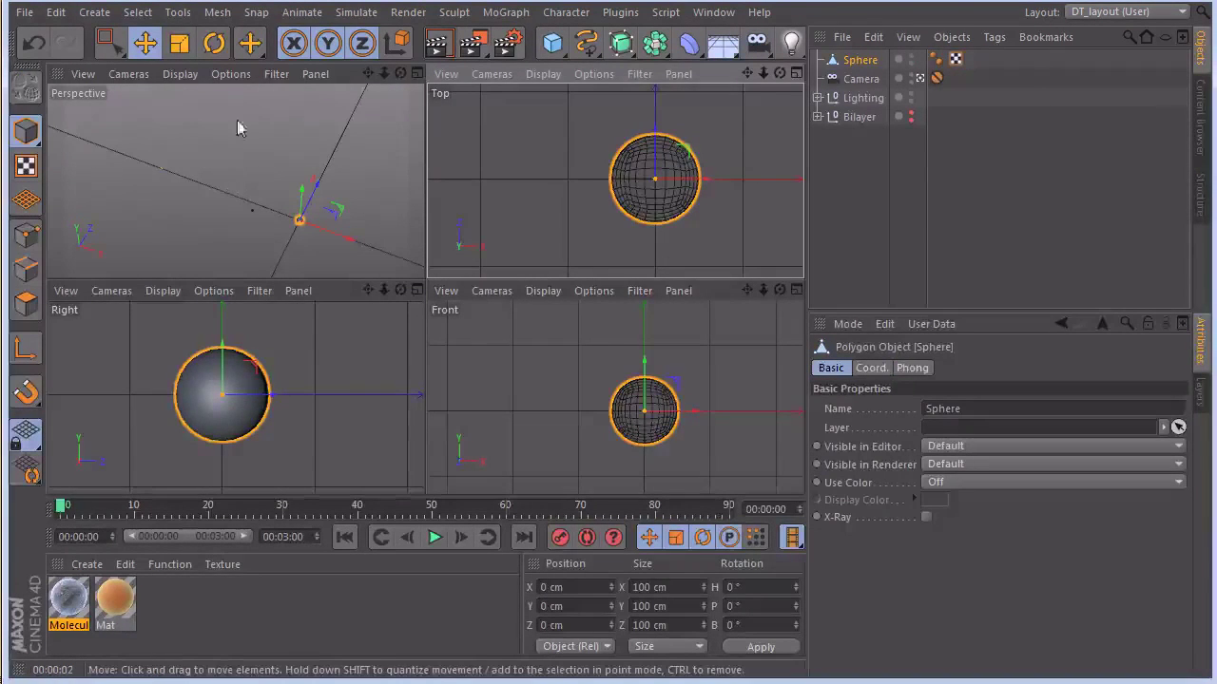
click(26, 301)
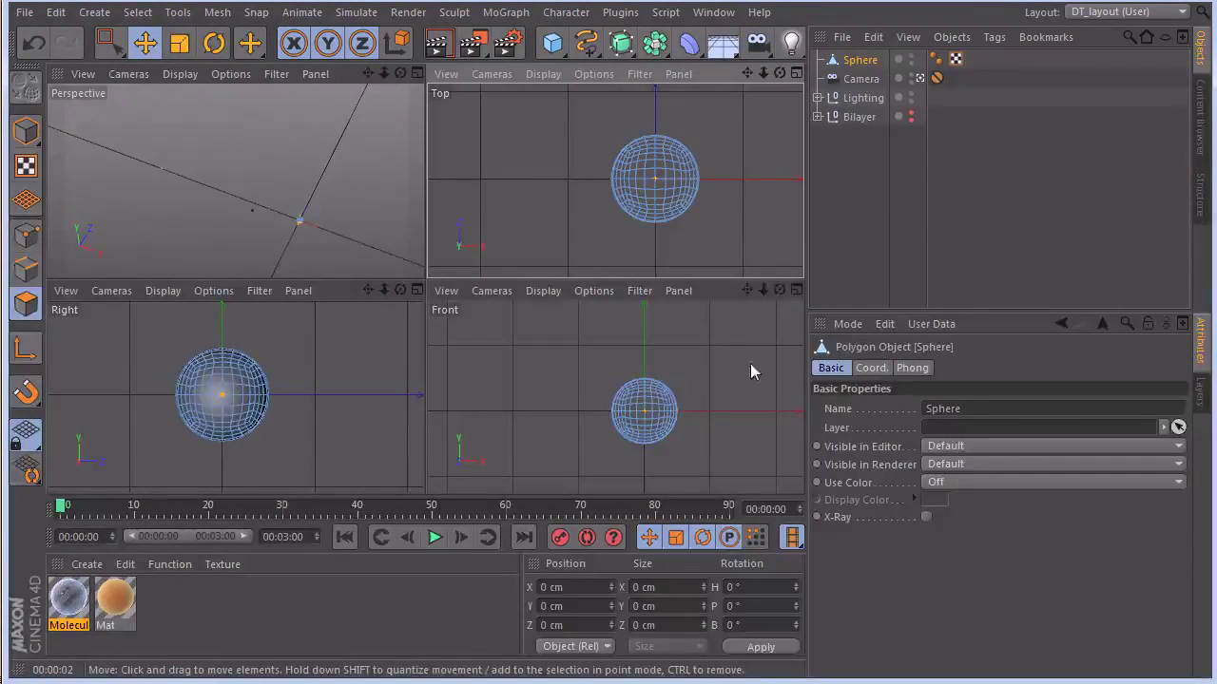
Smear the sphere with a 65 cm Smear brush in the top, front and right views
right_click(726, 335)
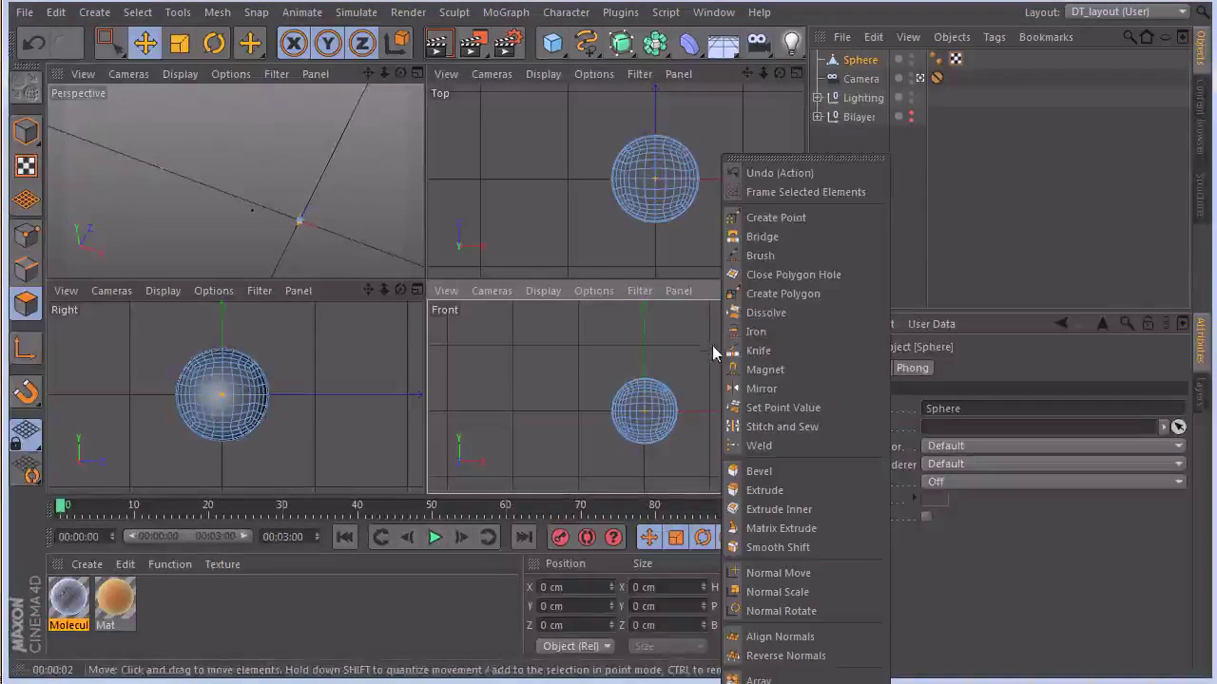
click(769, 253)
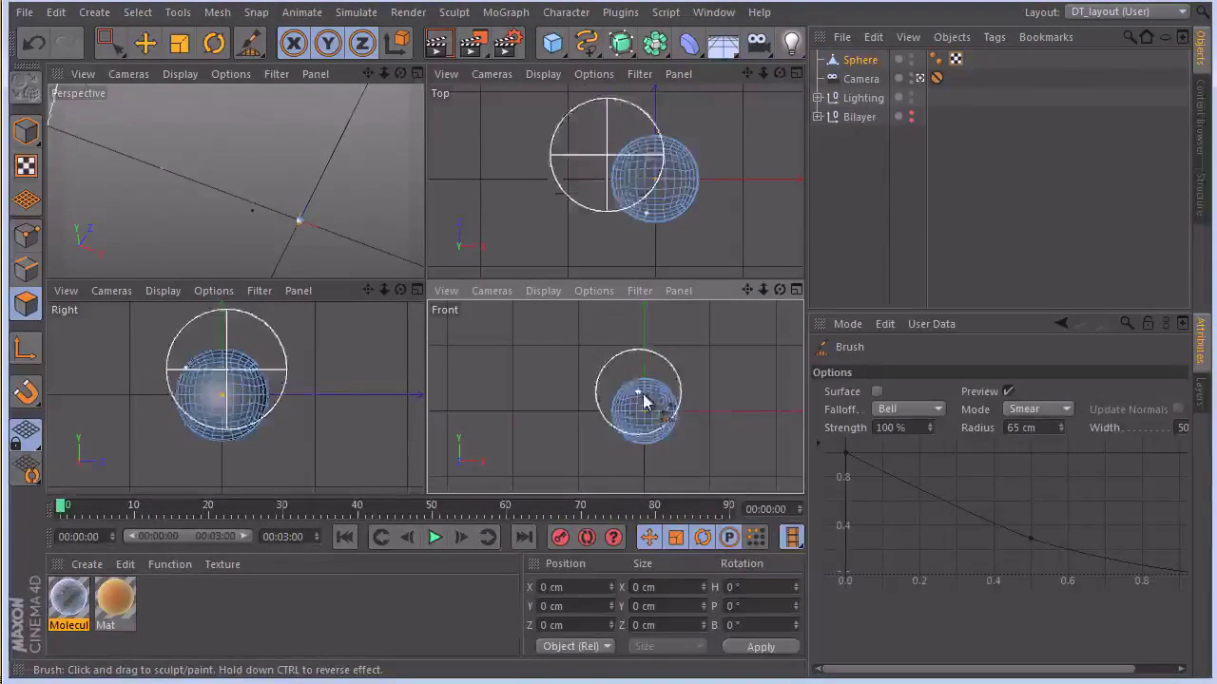
scroll(676, 405, up, 3)
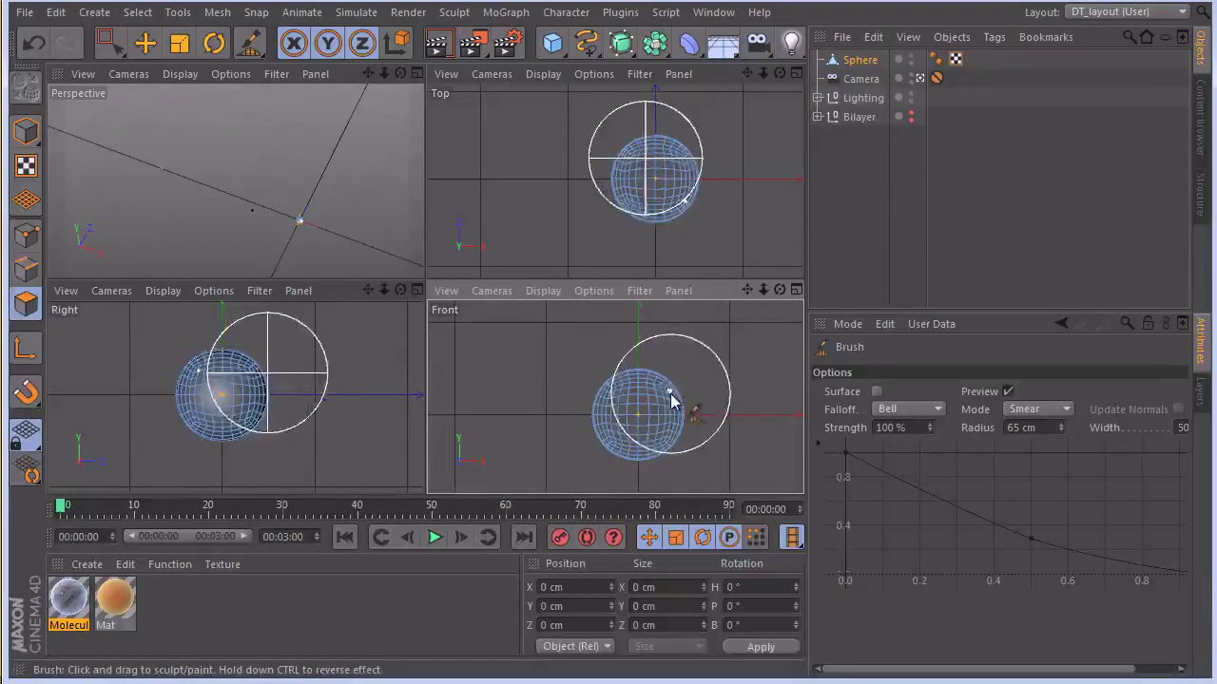
mouse_move(658, 445)
mouse_down()
mouse_move(593, 414)
mouse_move(615, 393)
mouse_up()
drag(720, 272, 684, 157)
mouse_move(660, 380)
mouse_down()
mouse_move(638, 380)
mouse_move(674, 427)
mouse_move(652, 456)
mouse_move(644, 447)
mouse_up()
mouse_move(265, 375)
mouse_down()
mouse_move(310, 391)
mouse_move(158, 392)
mouse_move(182, 392)
mouse_move(198, 358)
mouse_move(235, 354)
mouse_move(218, 391)
mouse_move(174, 413)
mouse_move(162, 397)
mouse_move(194, 423)
mouse_move(247, 371)
mouse_move(256, 395)
mouse_move(234, 432)
mouse_move(681, 144)
mouse_move(645, 152)
mouse_up()
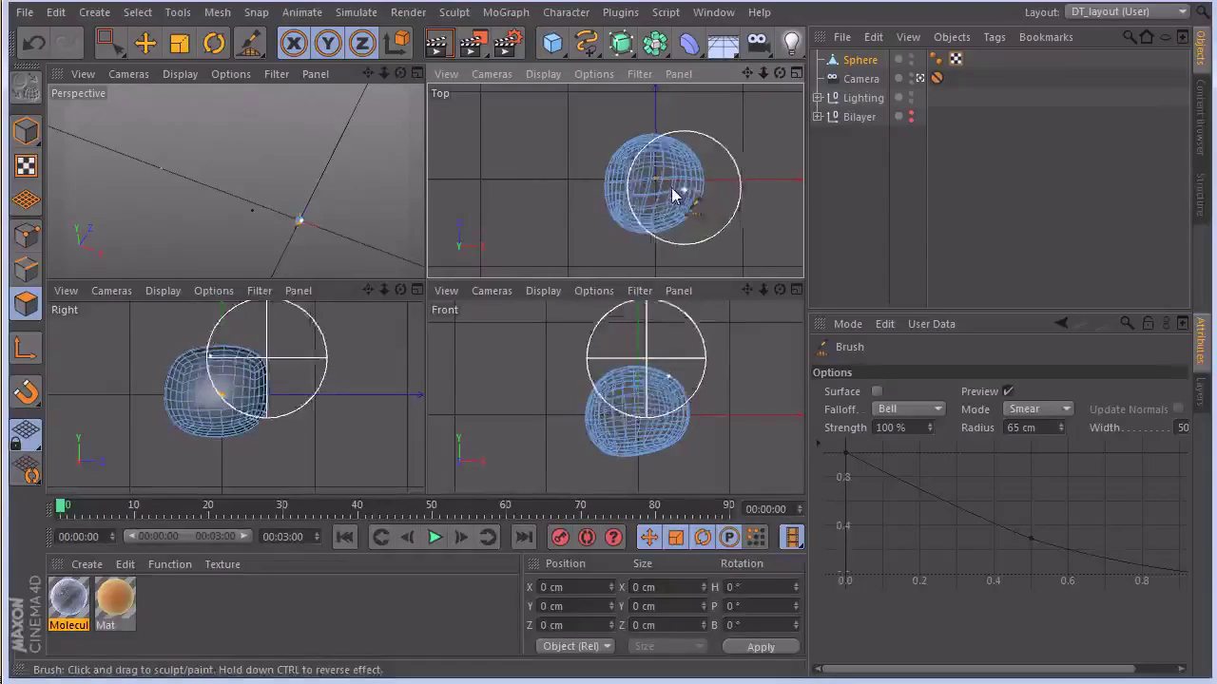
drag(623, 457, 613, 453)
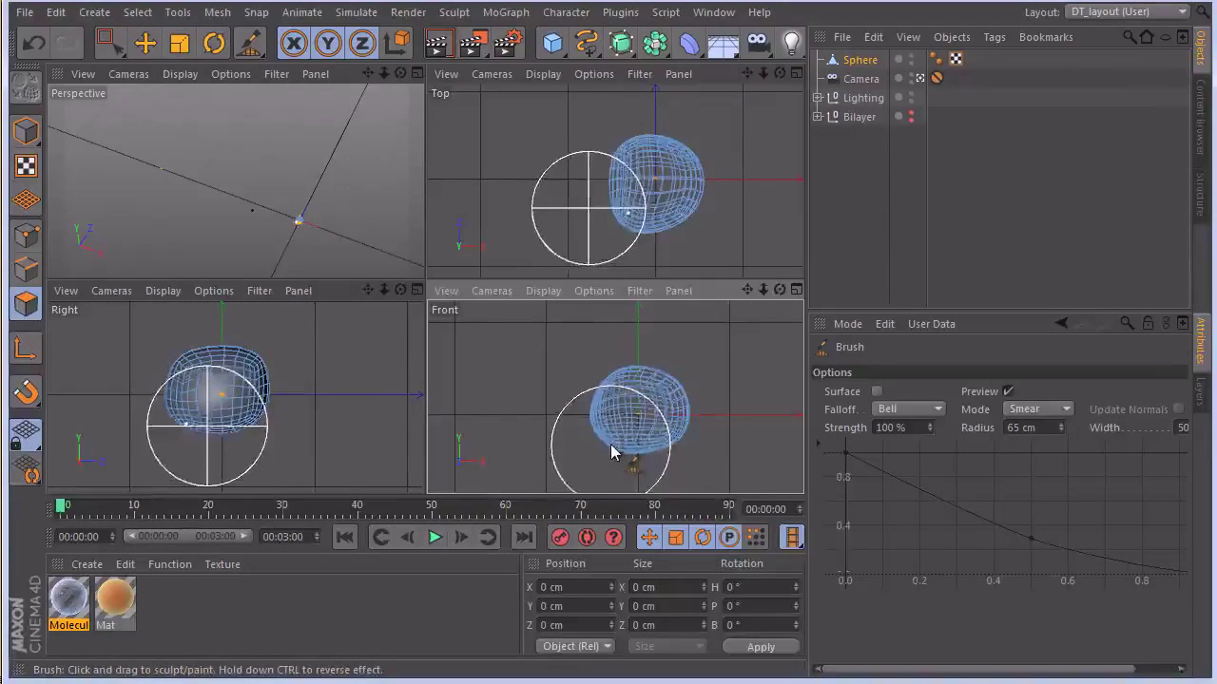
mouse_move(675, 387)
mouse_down()
mouse_move(390, 325)
mouse_move(223, 345)
mouse_move(236, 416)
mouse_up()
mouse_move(708, 171)
mouse_down()
mouse_move(625, 190)
mouse_move(637, 196)
mouse_move(652, 149)
mouse_move(677, 145)
mouse_move(714, 181)
mouse_move(698, 217)
mouse_move(746, 203)
mouse_up()
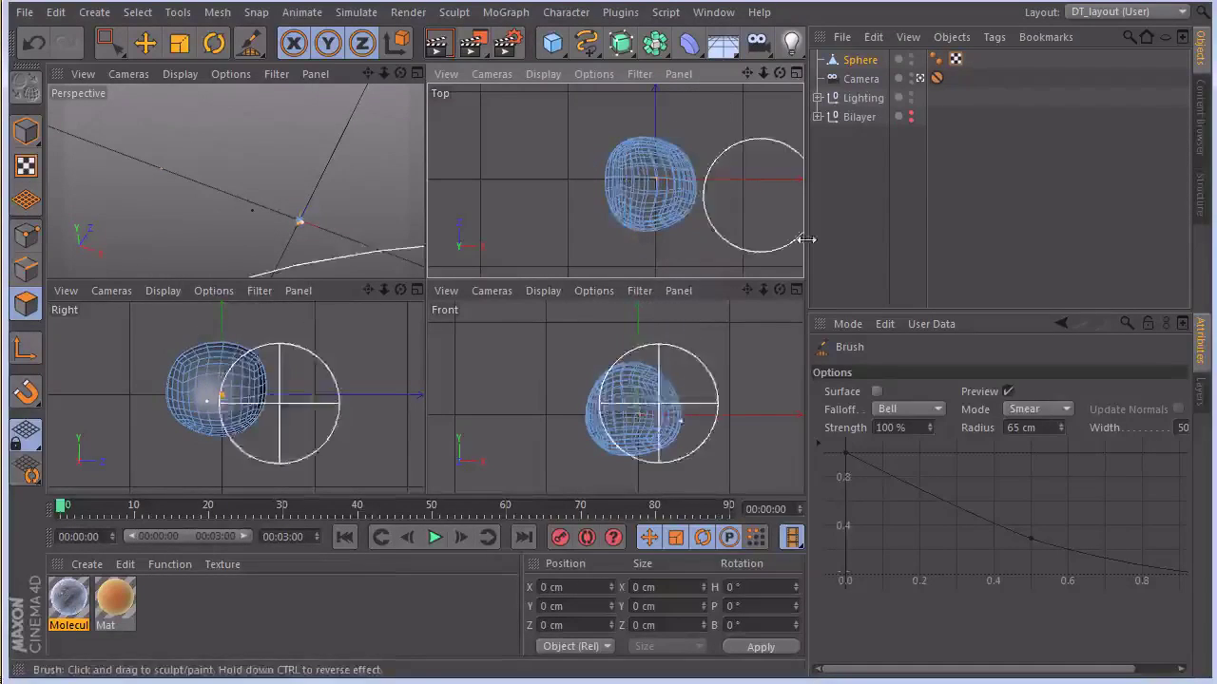
mouse_move(669, 406)
mouse_down()
mouse_move(649, 373)
mouse_move(617, 360)
mouse_up()
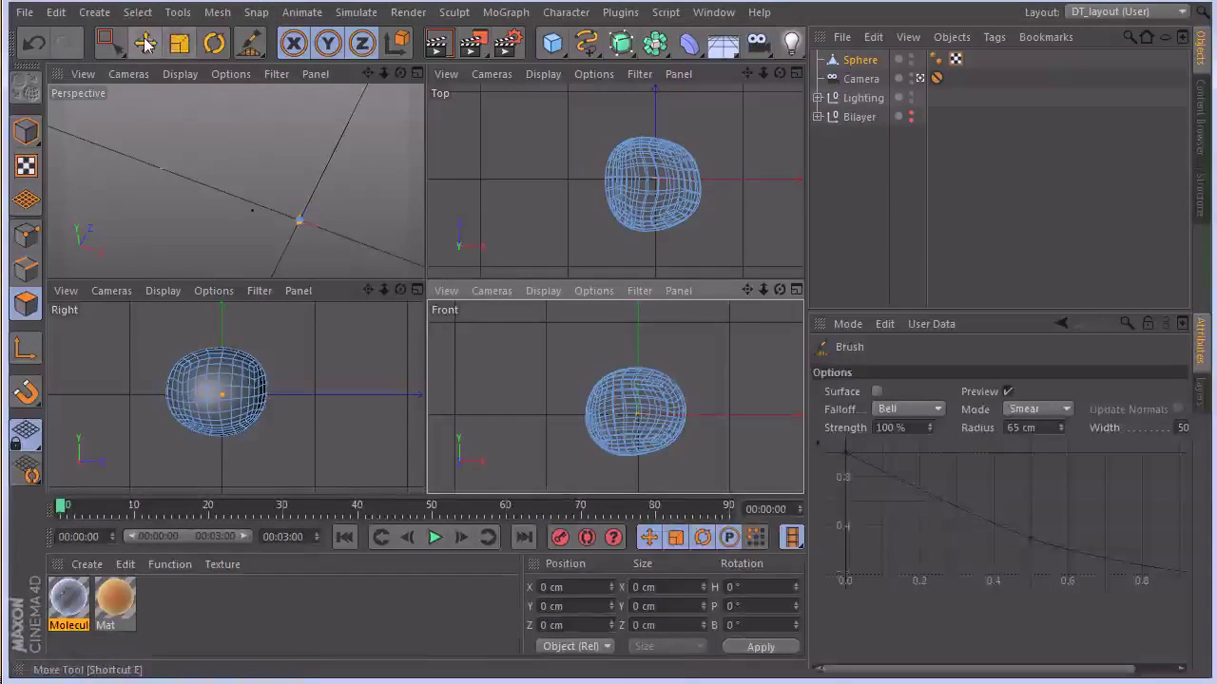
click(146, 43)
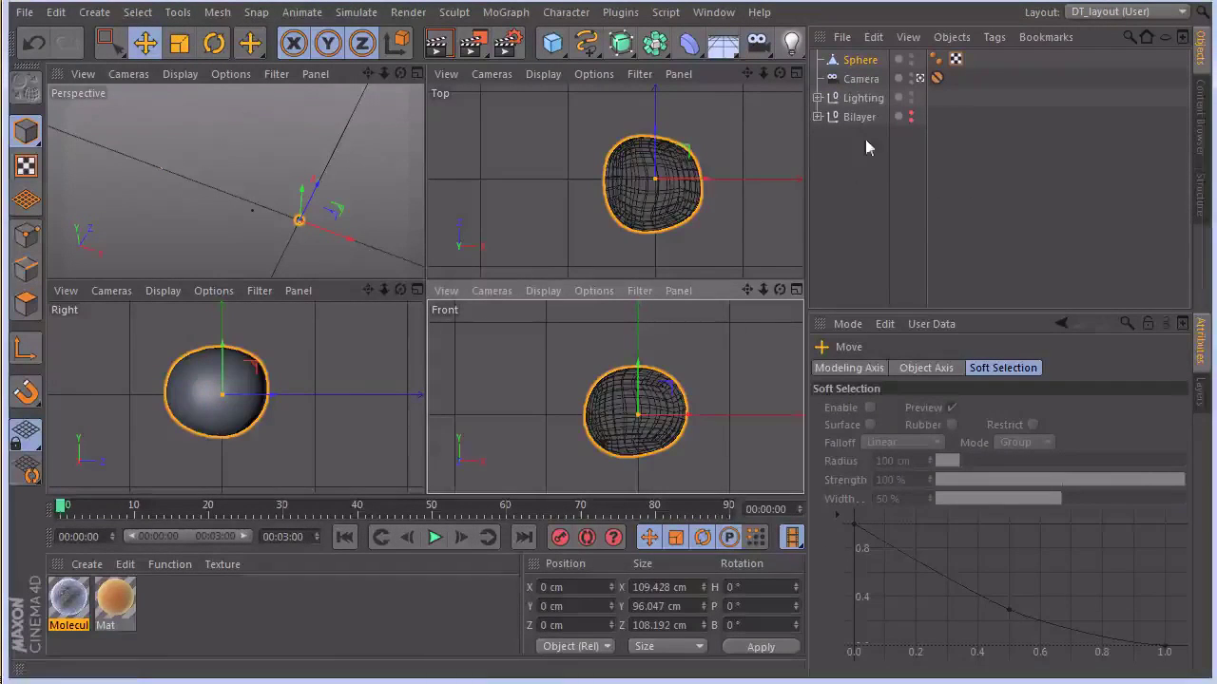
Rename the Sphere object to 'molecule'
click(860, 61)
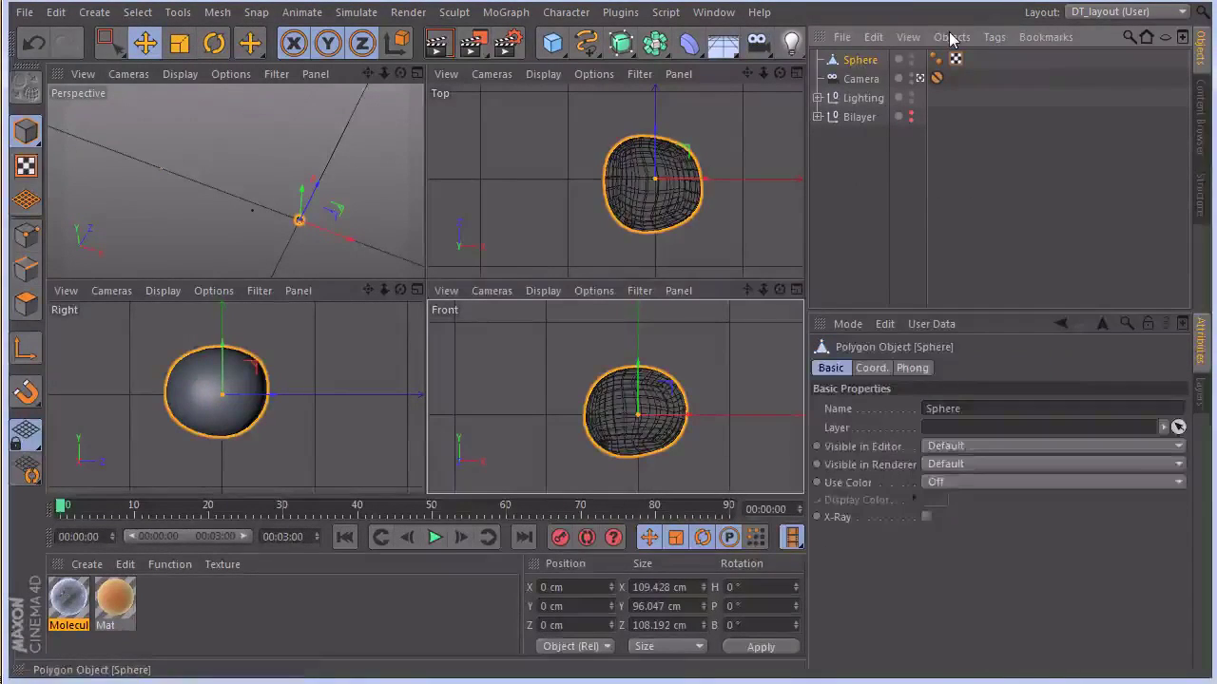
double_click(861, 60)
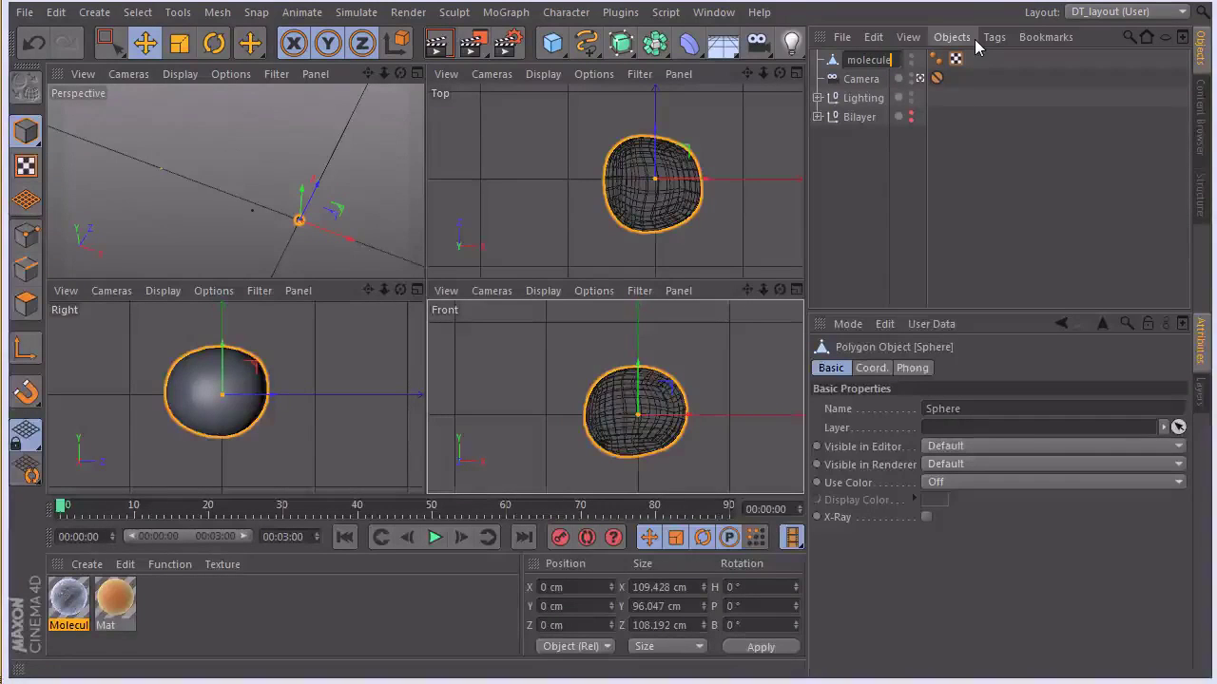
text(molecule)
key(Return)
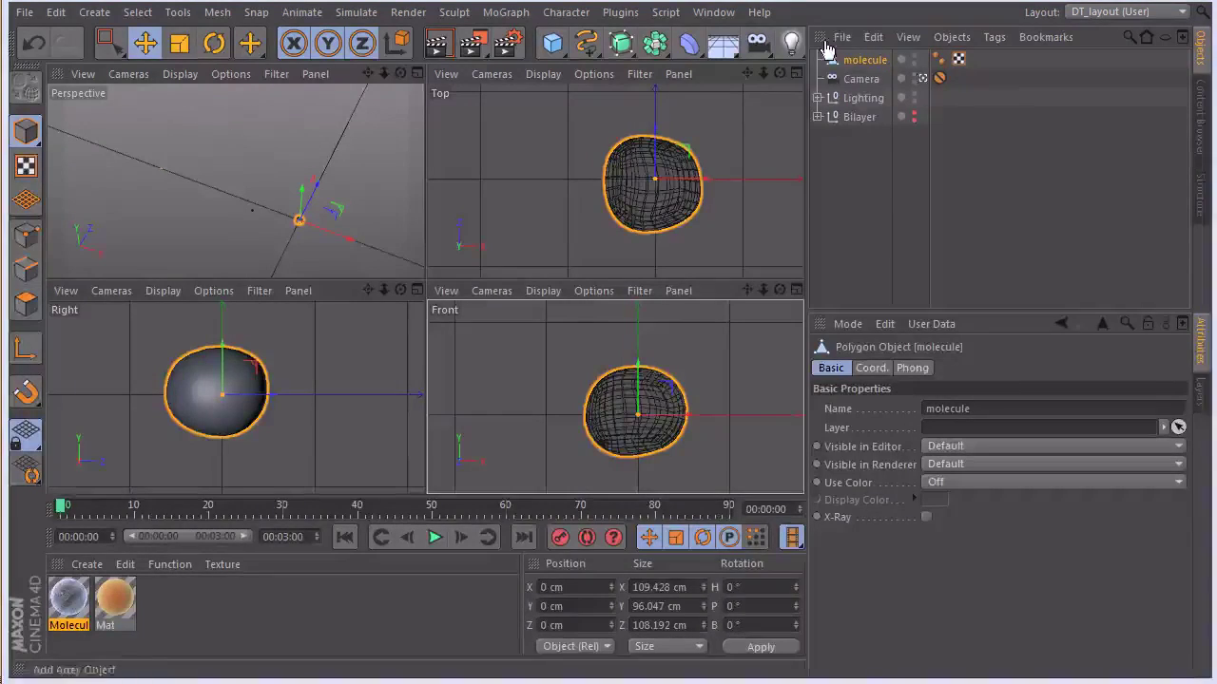
Add a Cloner in Grid Array mode and place molecule under it
click(505, 11)
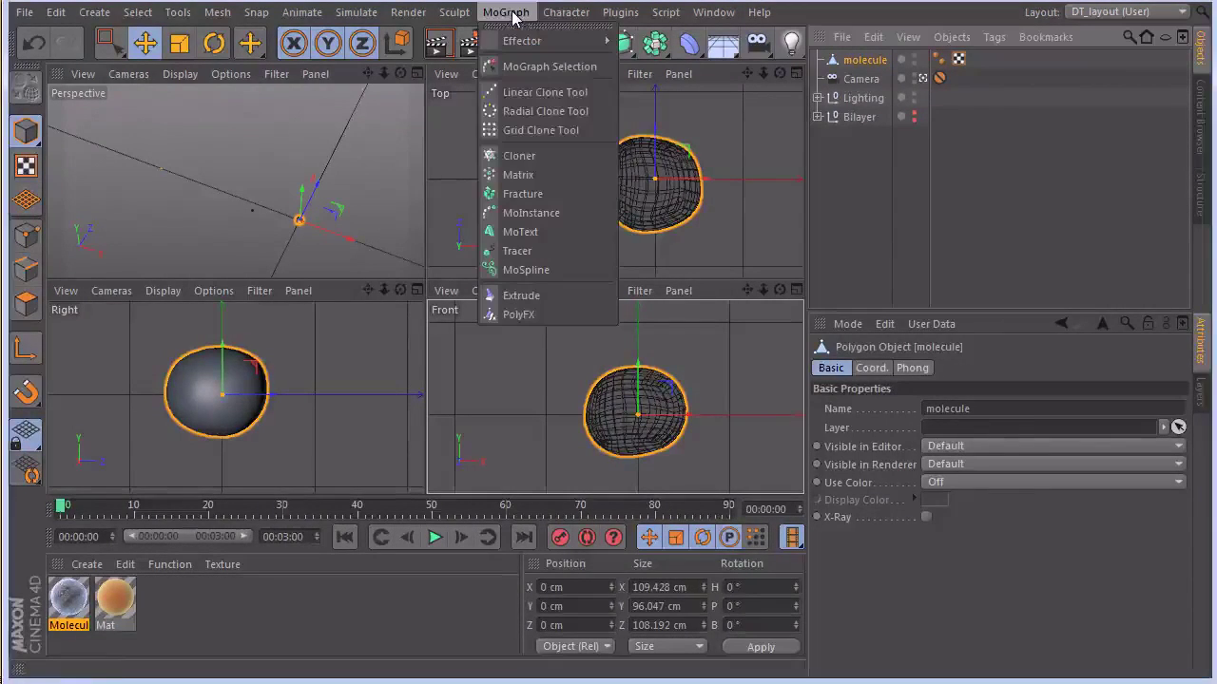
click(519, 156)
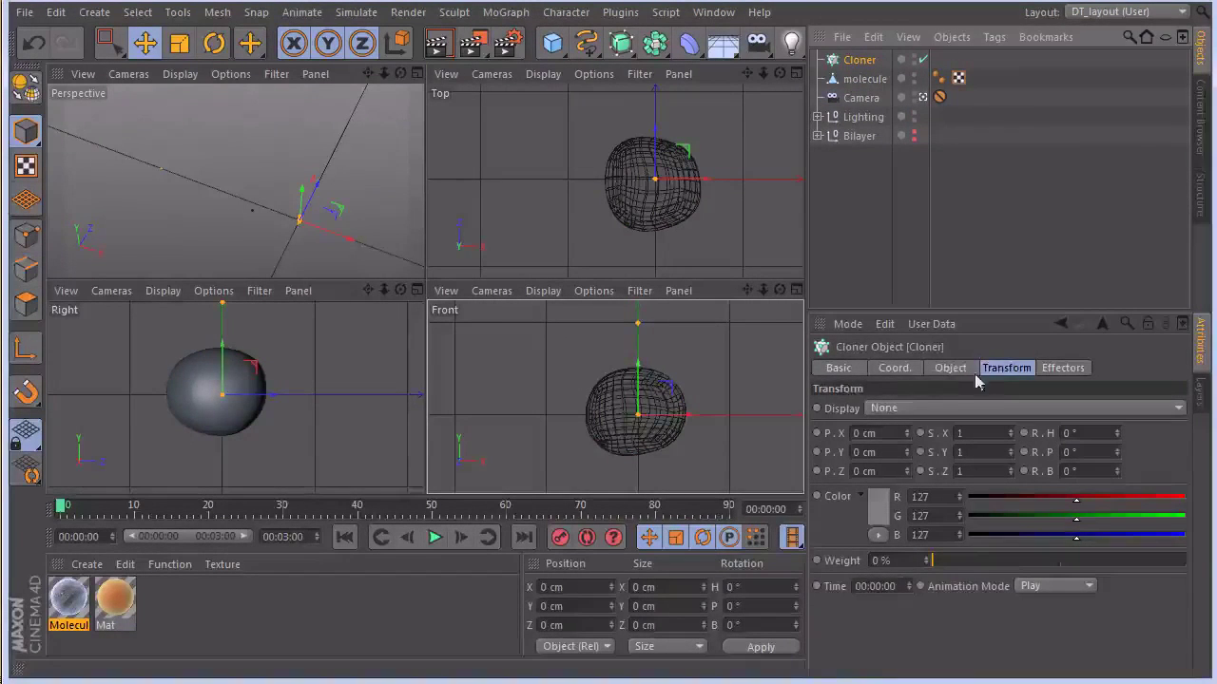
click(951, 368)
click(934, 409)
click(930, 477)
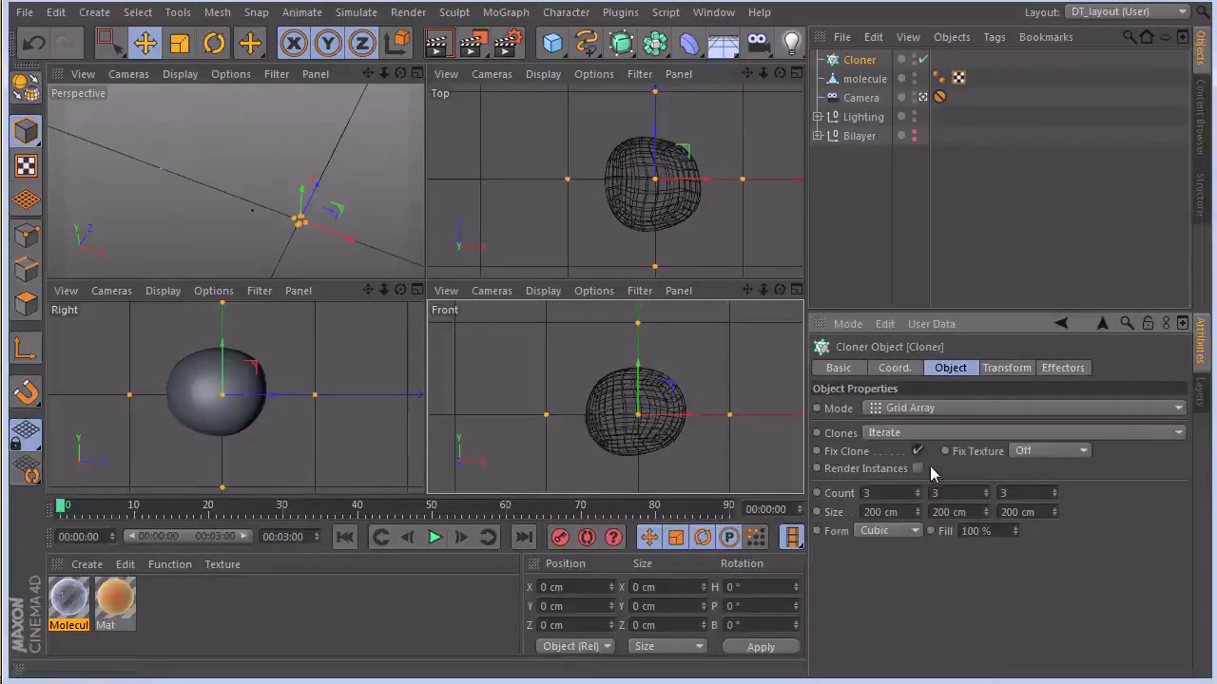
drag(847, 82, 851, 60)
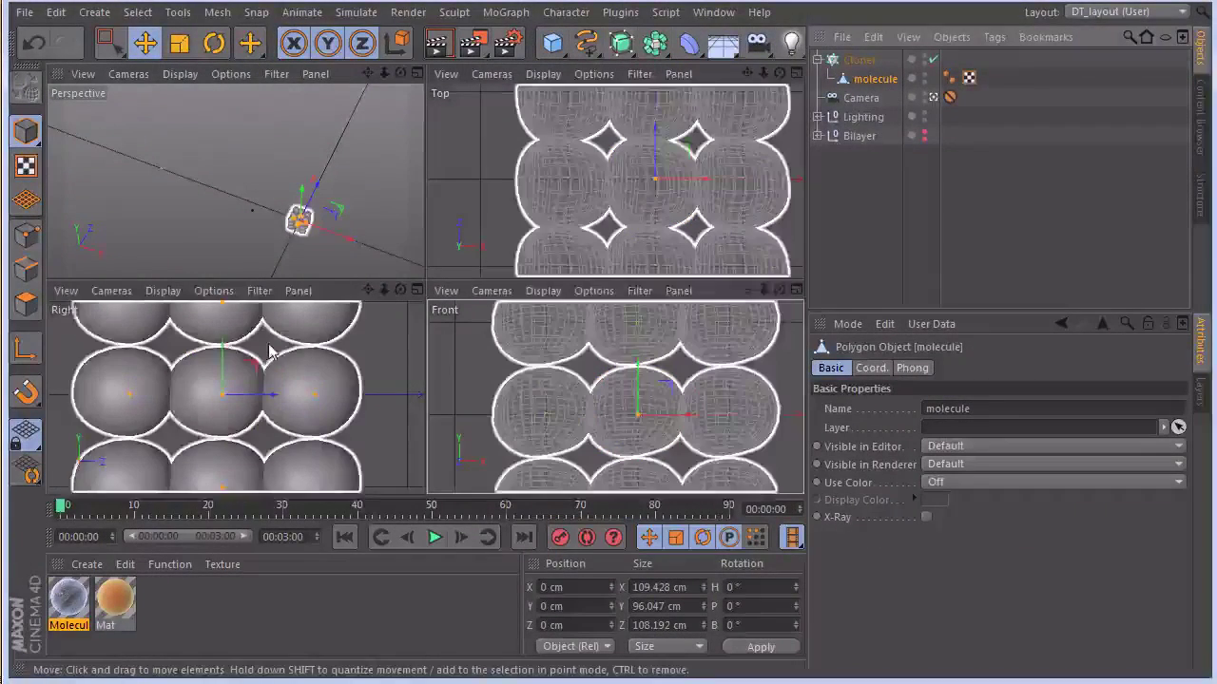
Frame the clone grid in the top view, undo the molecule's move, and select the Cloner
scroll(323, 370, down, 5)
scroll(543, 434, down, 5)
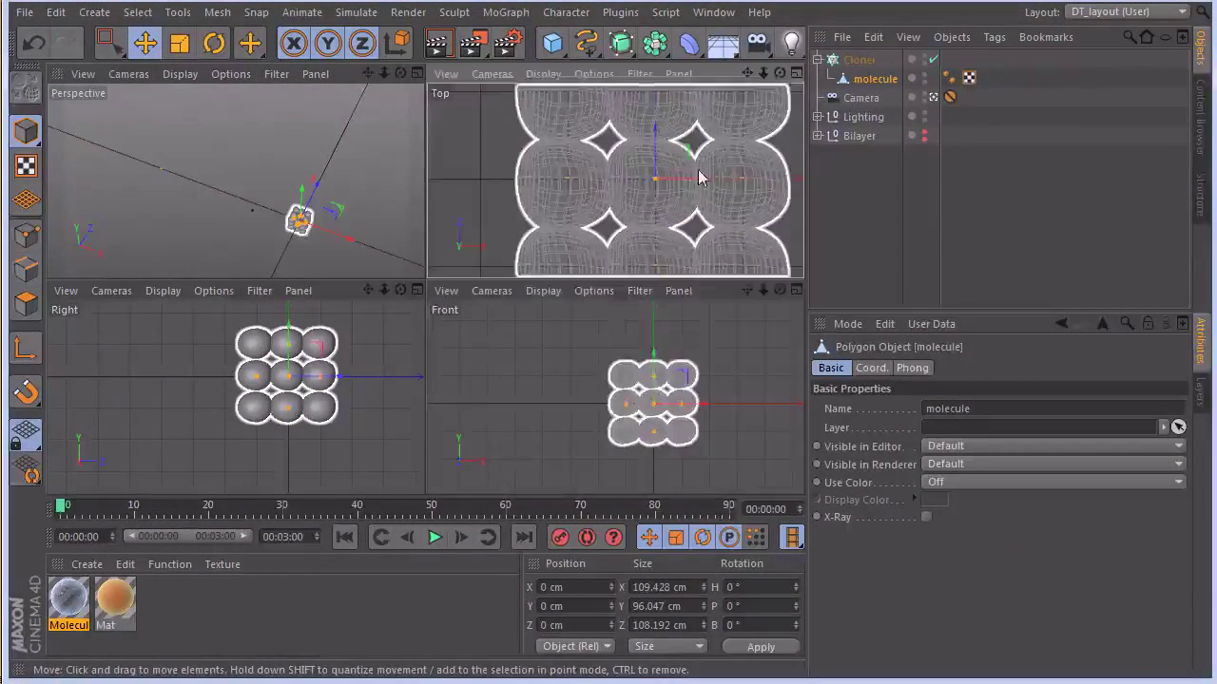
scroll(700, 181, down, 5)
key(h)
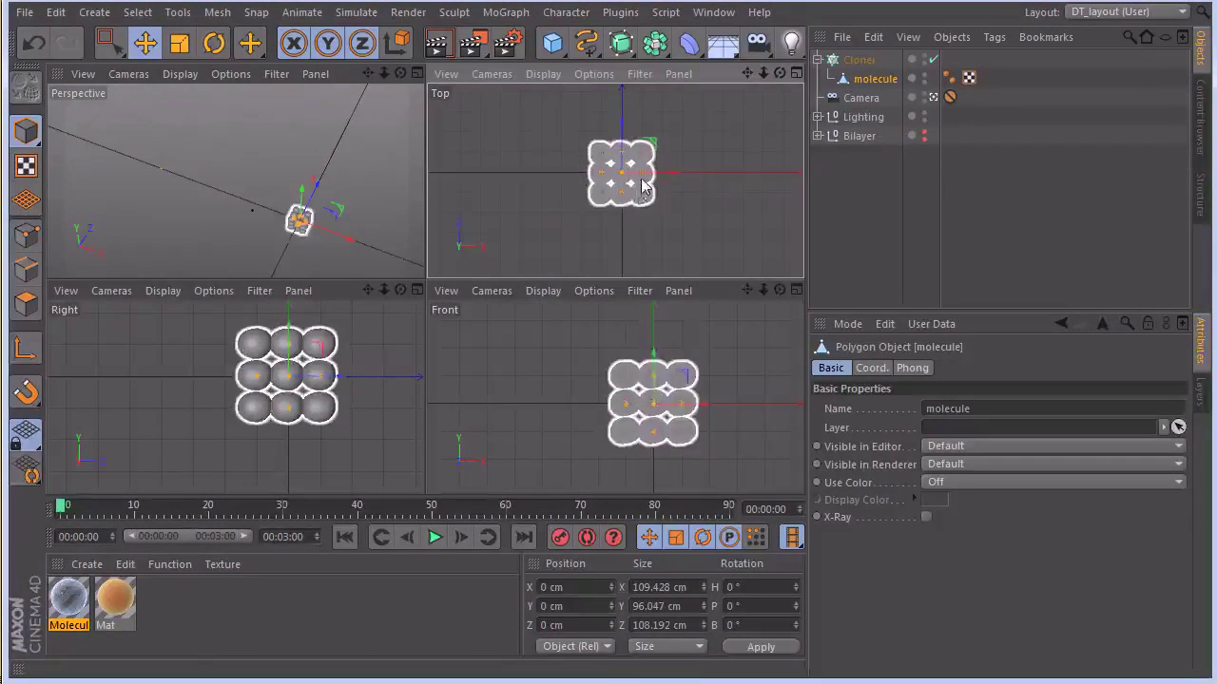
mouse_move(641, 170)
mouse_down()
mouse_move(671, 182)
mouse_move(714, 171)
mouse_up()
key(ctrl+z)
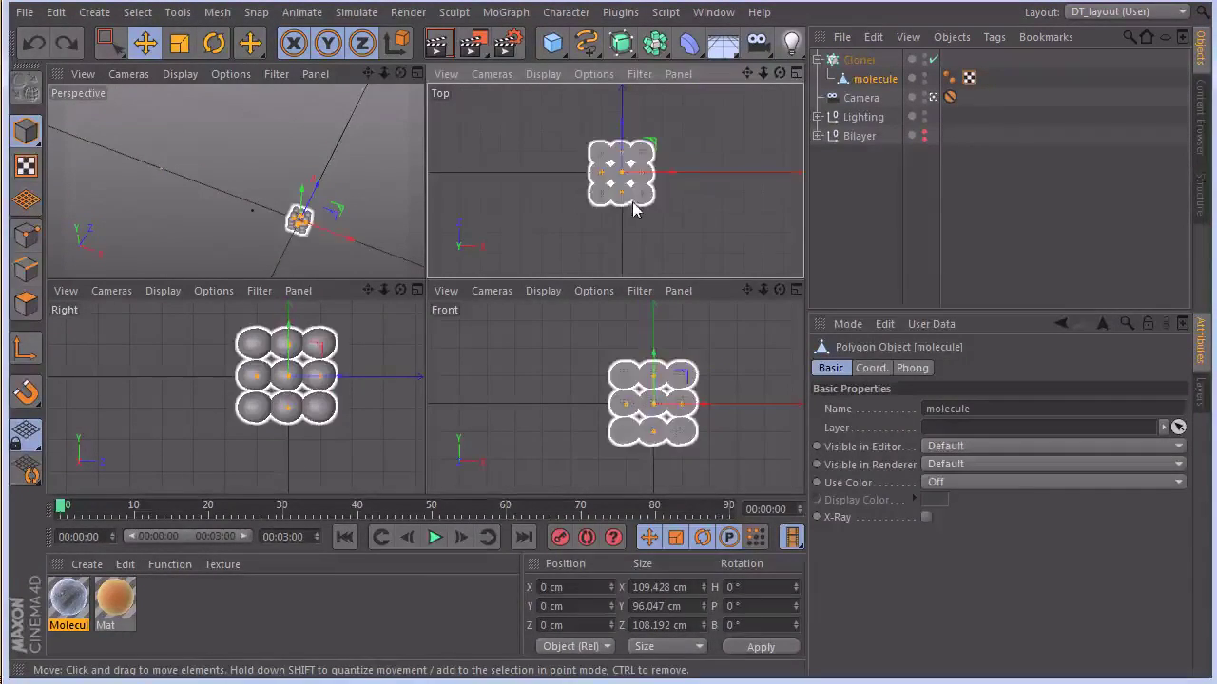
key(ctrl+y)
key(ctrl+y)
key(ctrl+y)
key(ctrl+y)
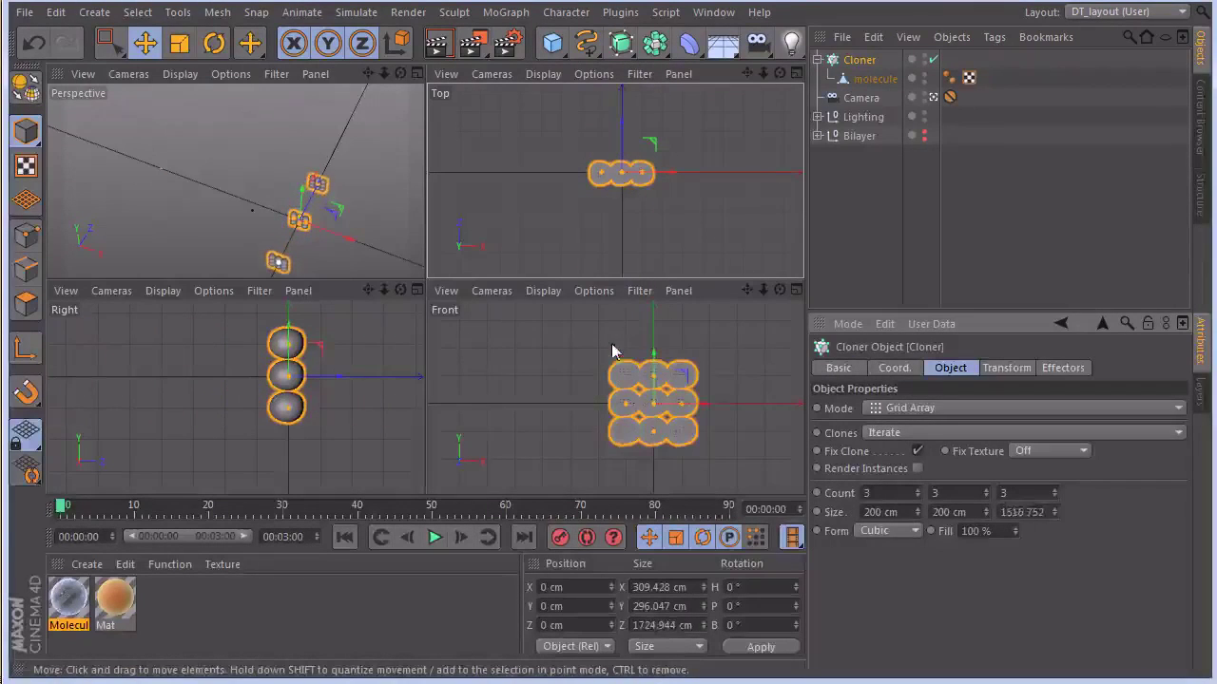
Widen the clone grid along X and stretch it apart vertically
drag(623, 408, 297, 404)
drag(652, 428, 652, 609)
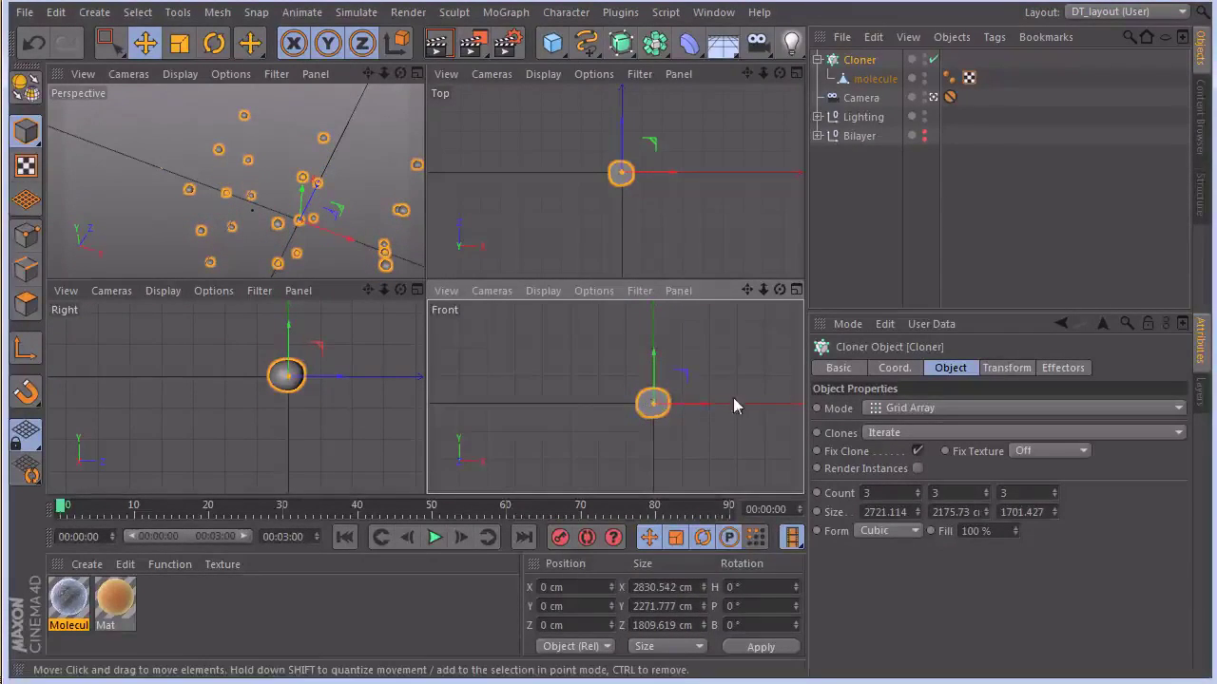
scroll(733, 398, down, 3)
scroll(579, 464, down, 5)
scroll(219, 394, down, 5)
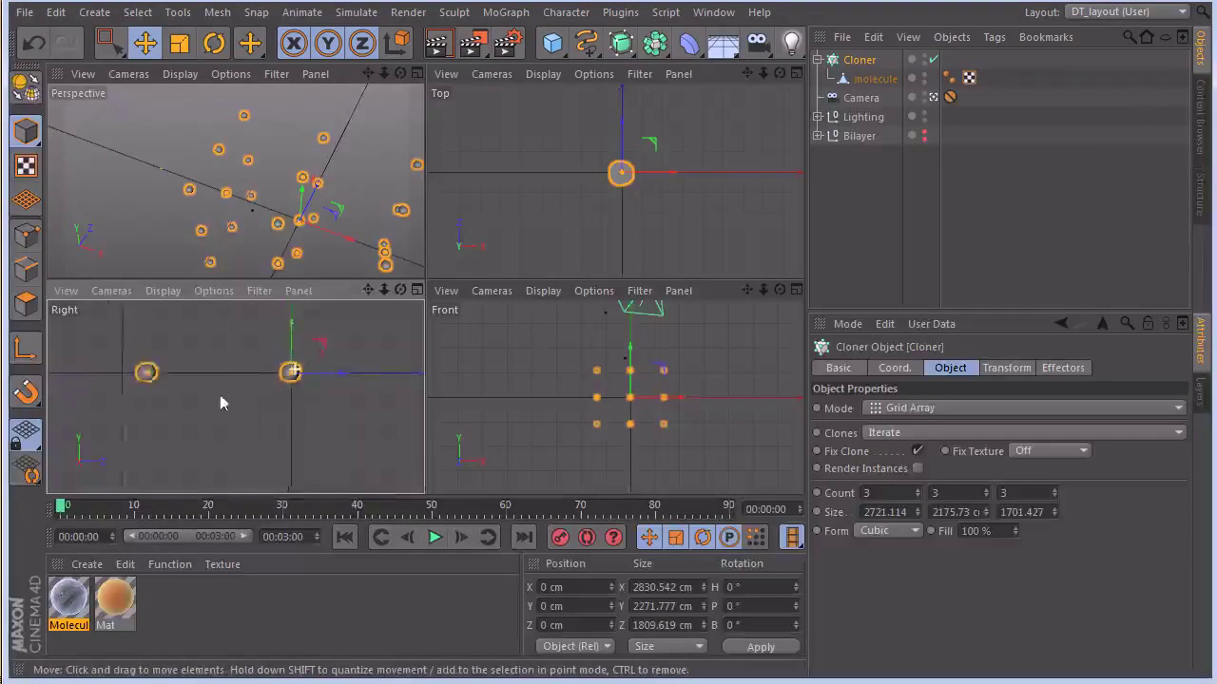
scroll(234, 399, down, 2)
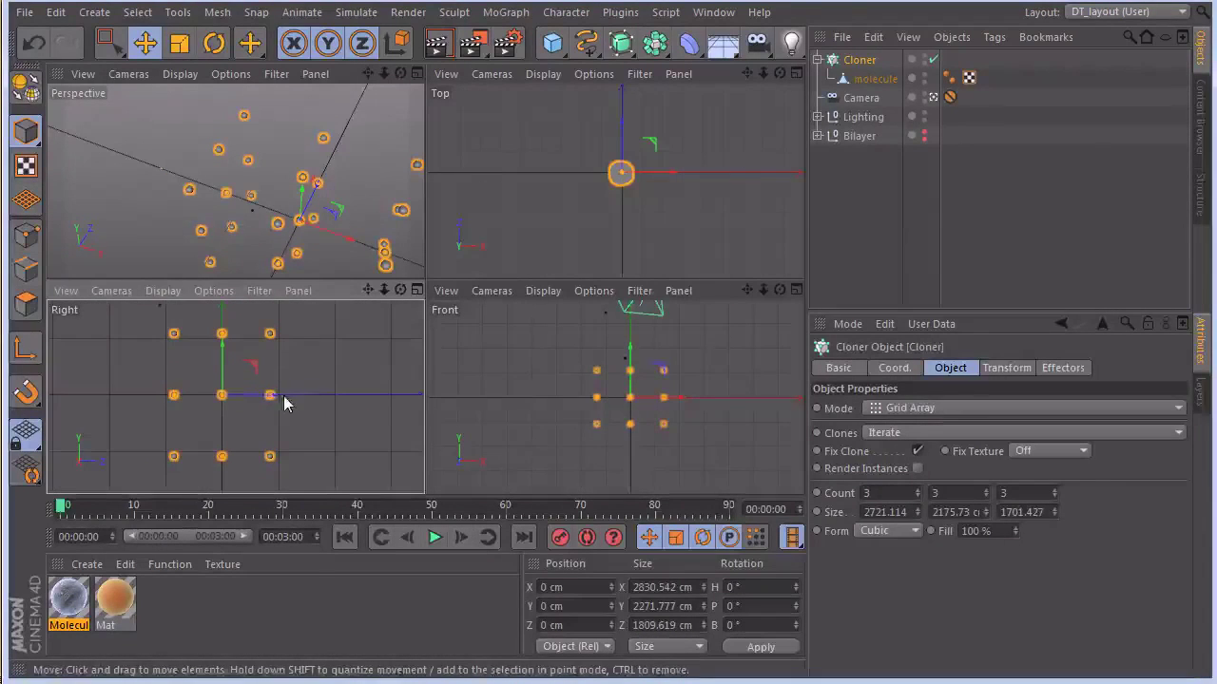
Enlarge the grid to 5876.429 × 3386.625 × 4835.057 cm and shift it to X −627.353, Z 553.547
drag(271, 399, 347, 397)
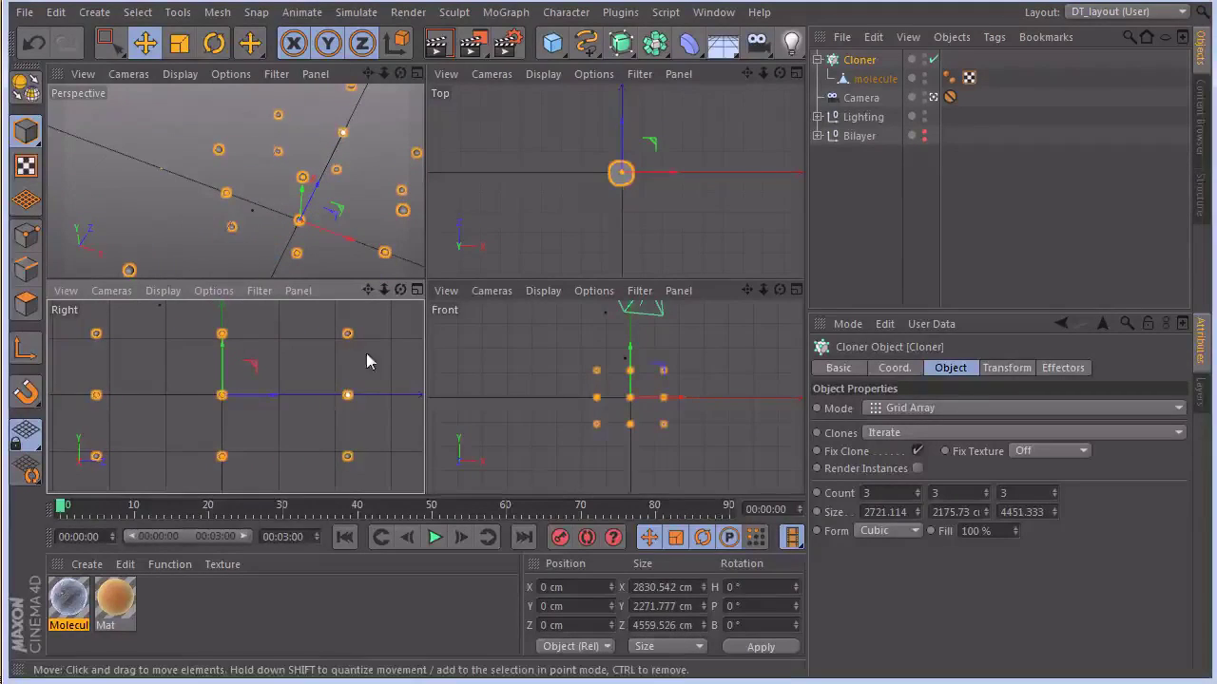
drag(600, 399, 557, 399)
drag(630, 424, 630, 438)
scroll(681, 199, down, 5)
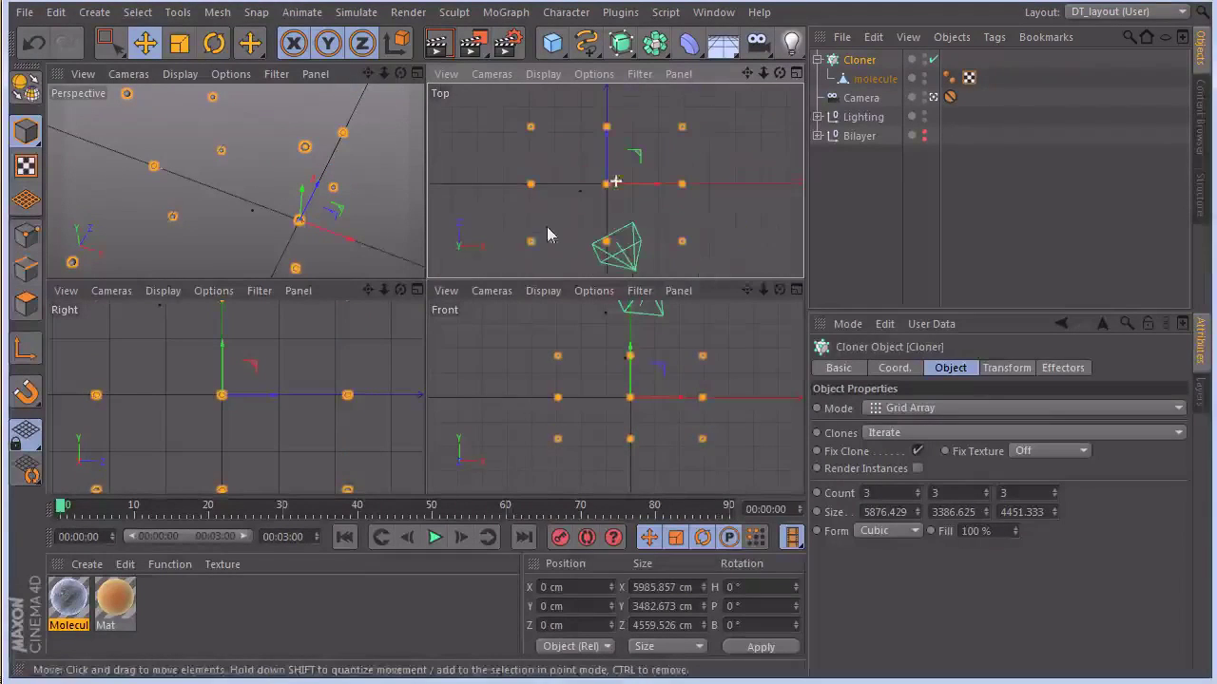
drag(608, 125, 608, 121)
mouse_move(606, 166)
mouse_down()
mouse_move(592, 176)
mouse_move(635, 171)
mouse_up()
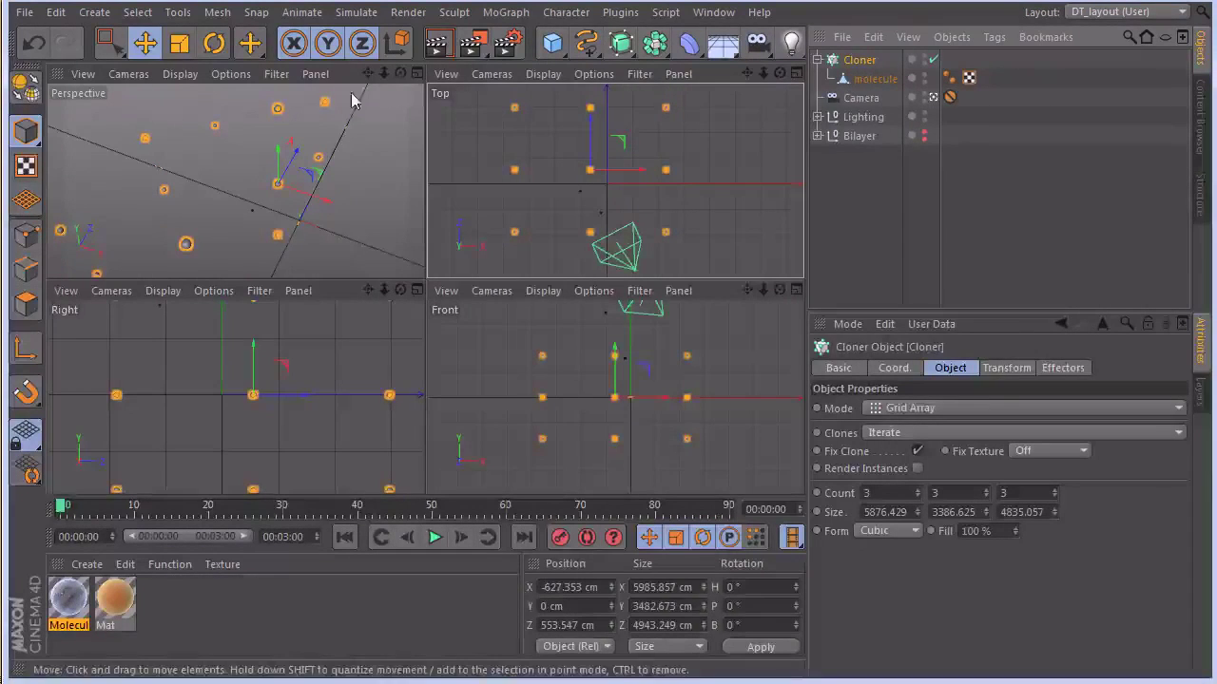
Add a Random effector to the Cloner and show its parameters
click(466, 95)
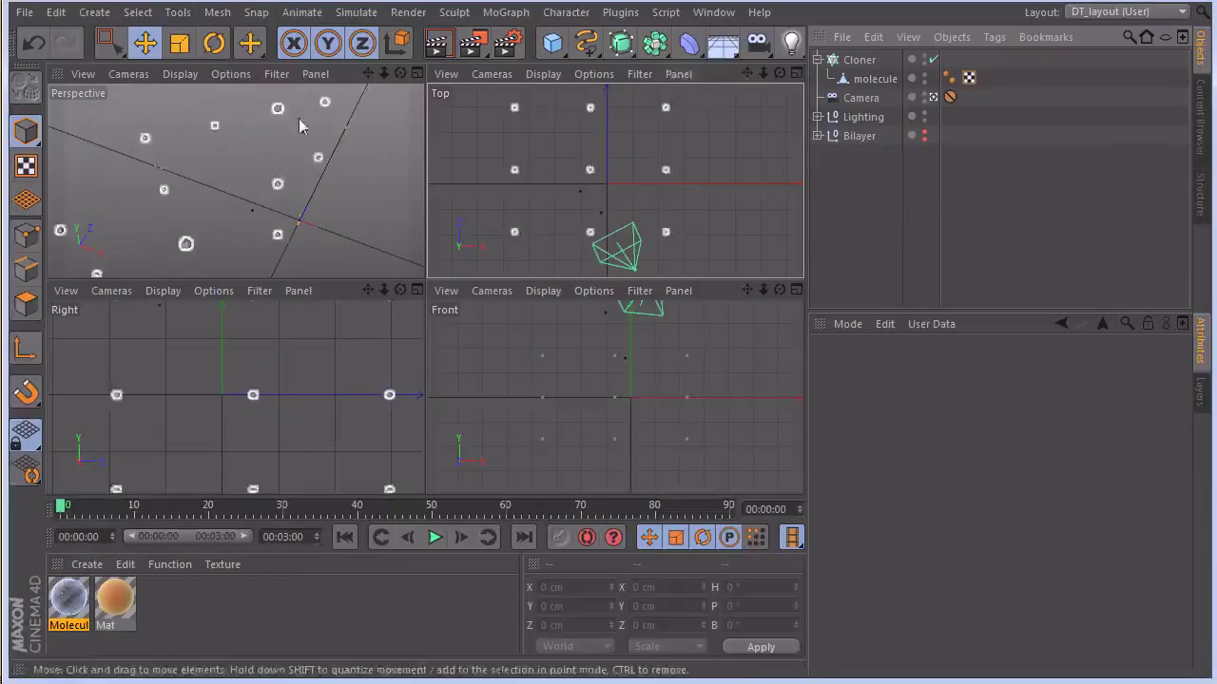
click(876, 62)
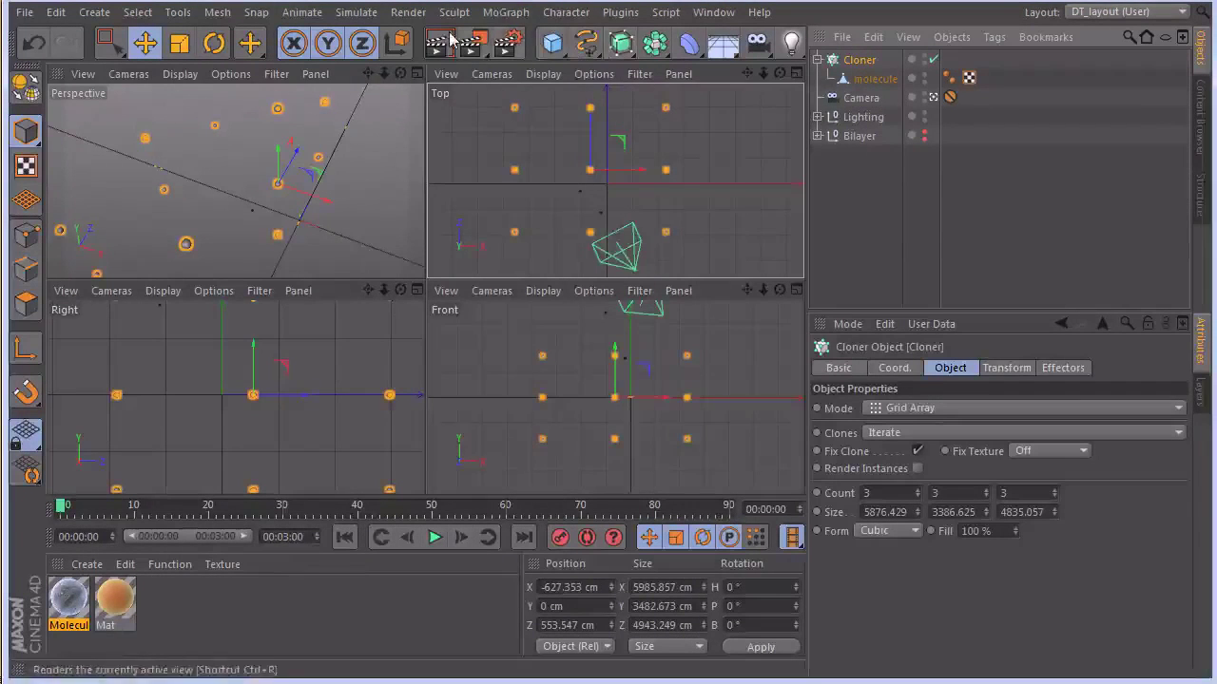
click(506, 12)
mouse_move(541, 41)
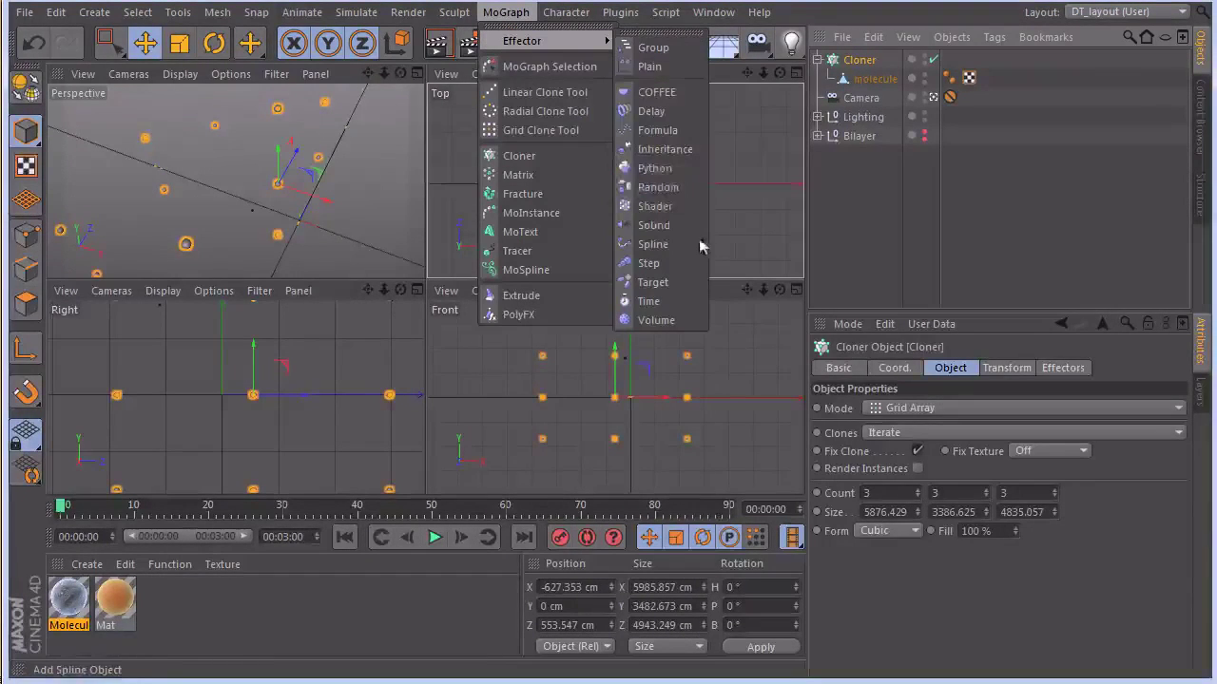
click(661, 188)
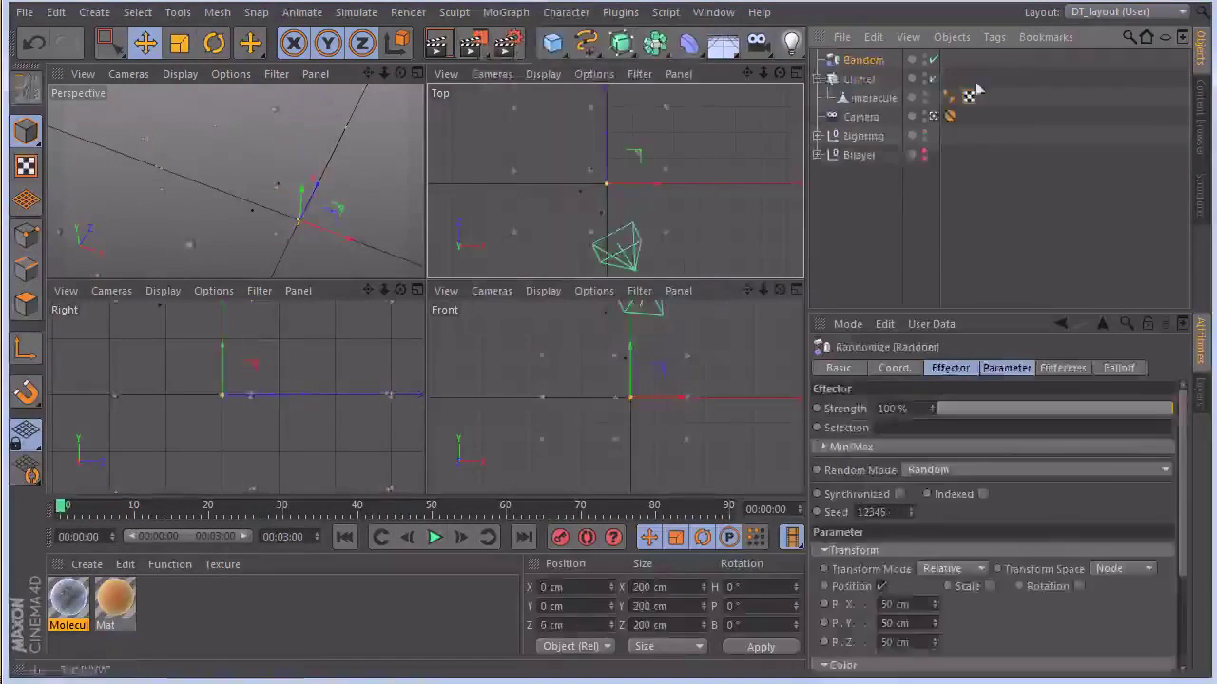
click(818, 80)
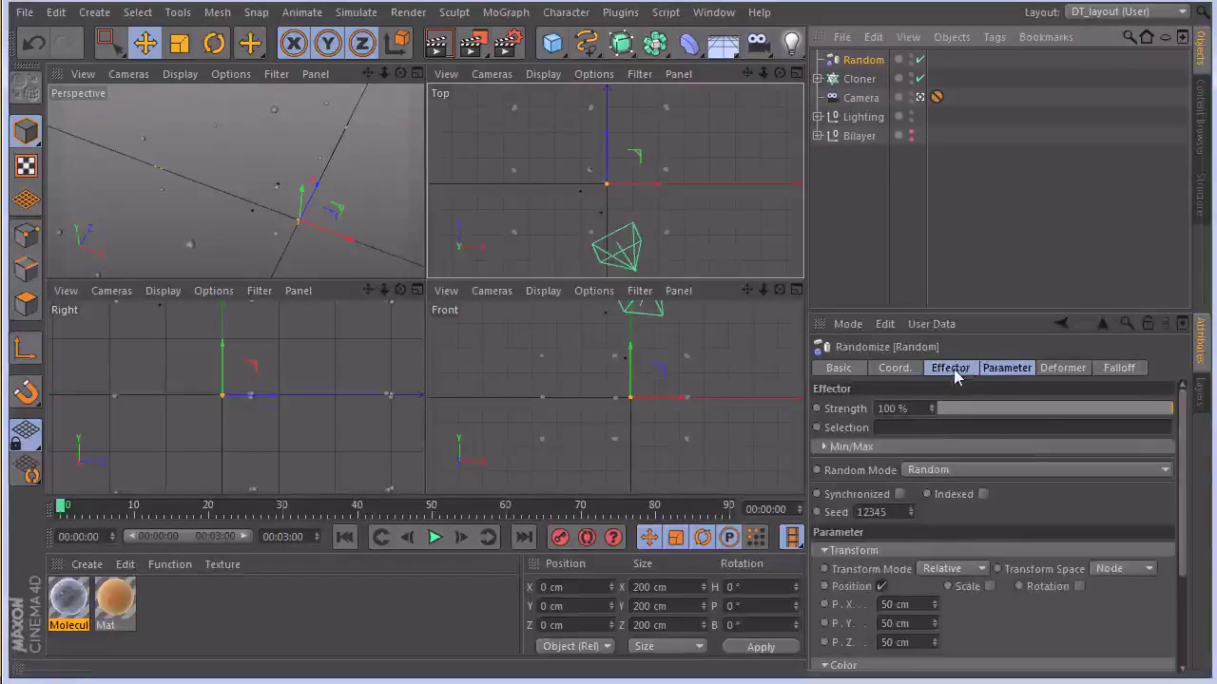
click(1006, 367)
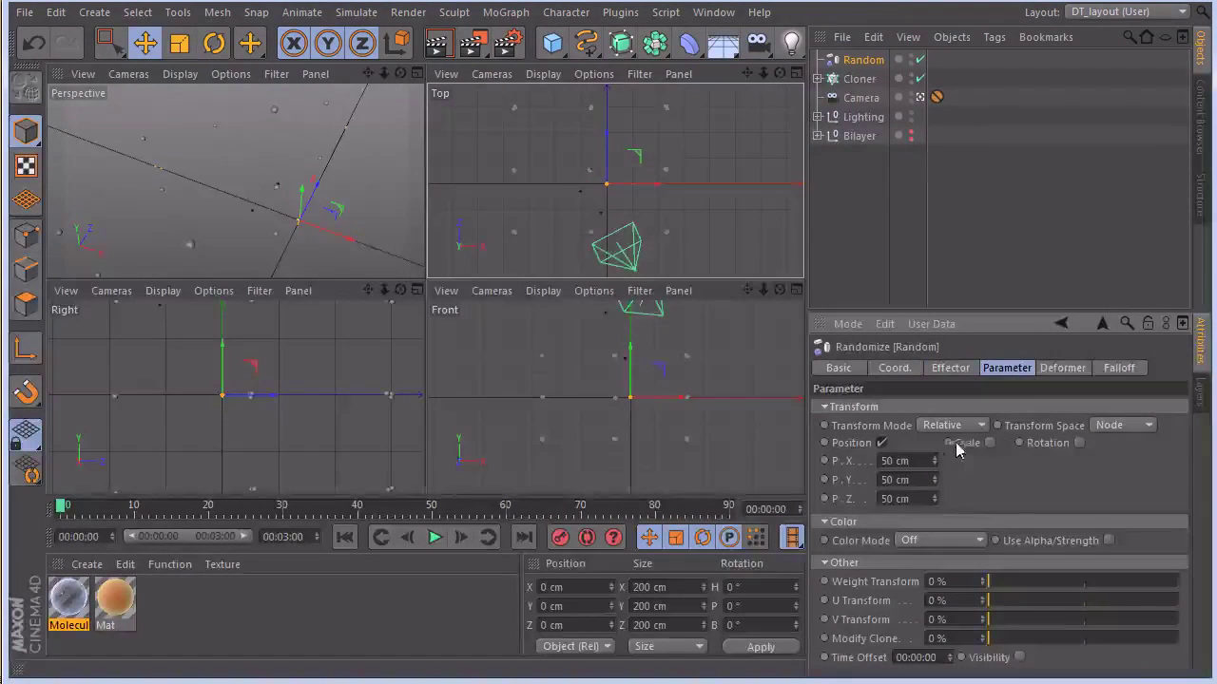
Enable random Scale and Rotation on the effector and hide the camera in the viewports
click(990, 443)
click(1162, 443)
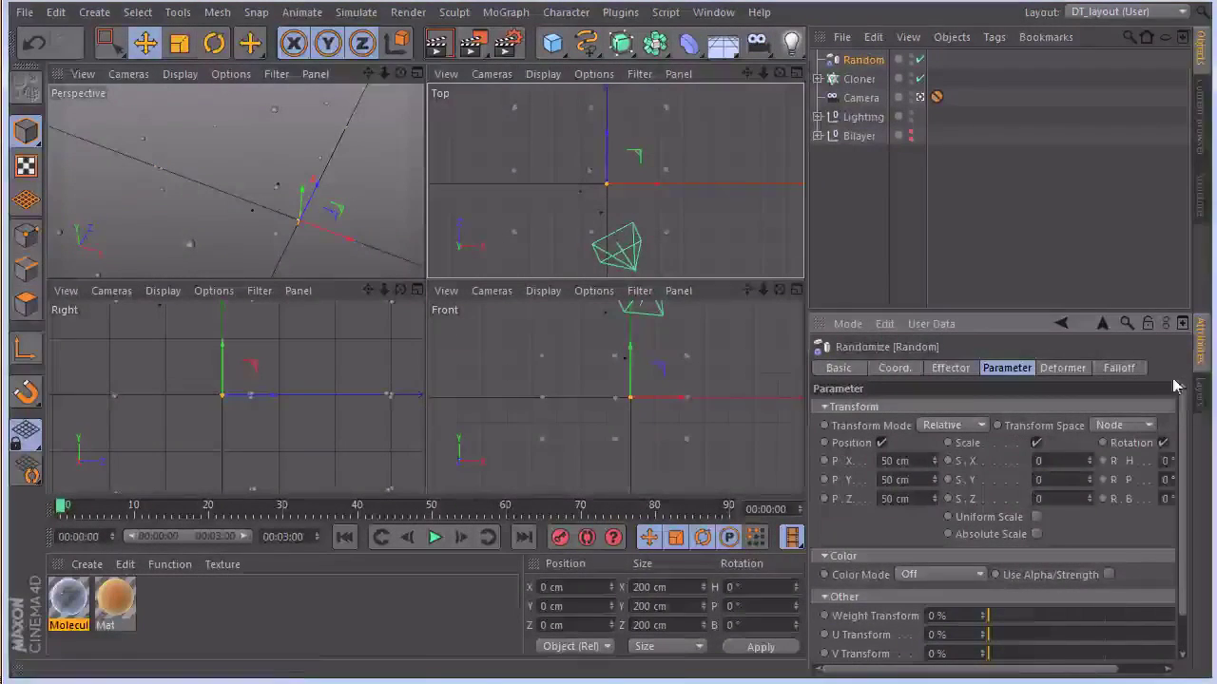
drag(803, 347, 773, 347)
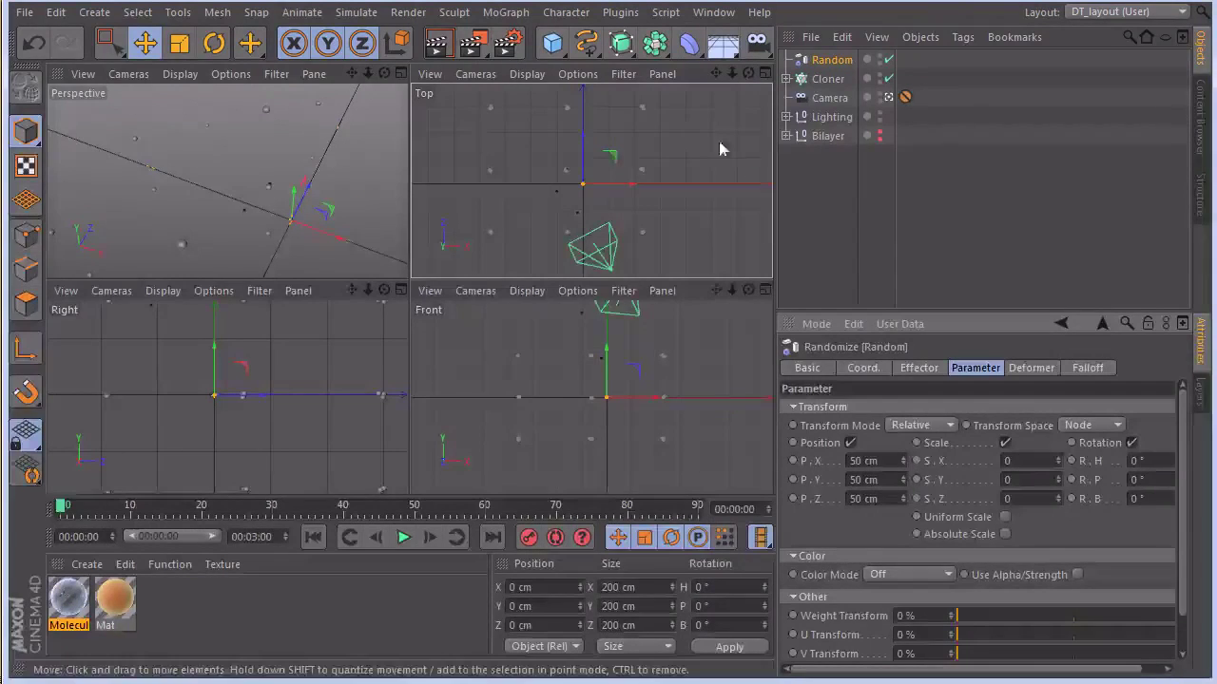
alt+middle_drag(684, 185, 721, 196)
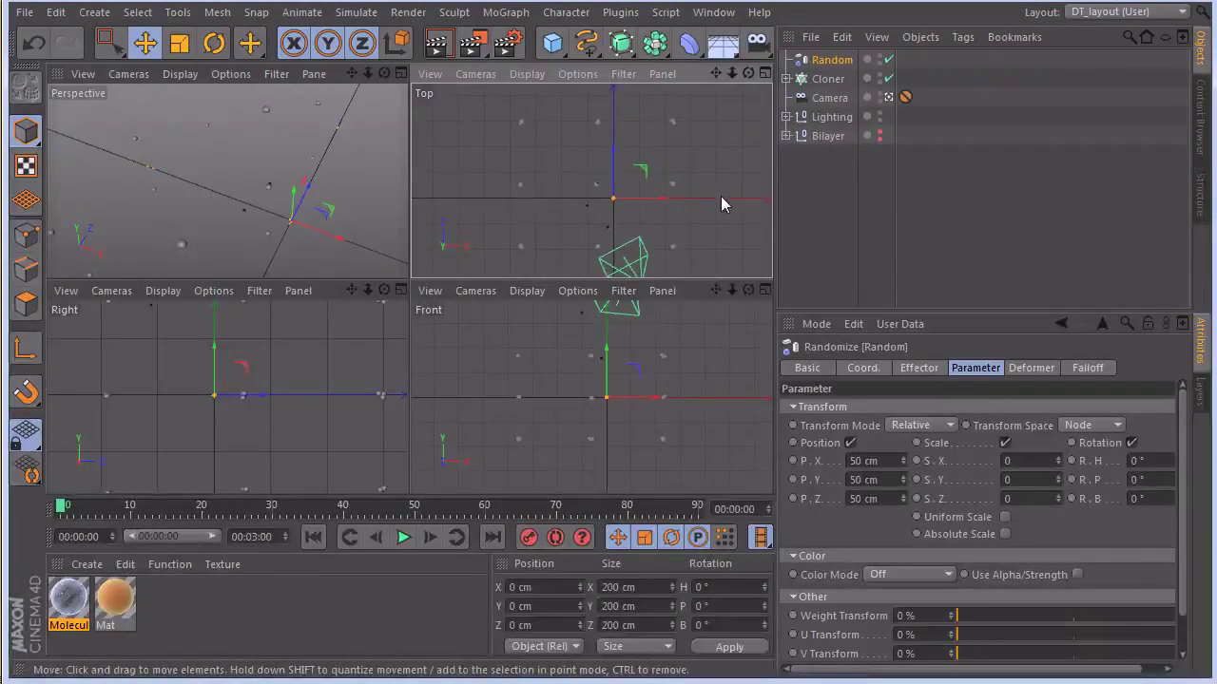
click(878, 93)
click(878, 93)
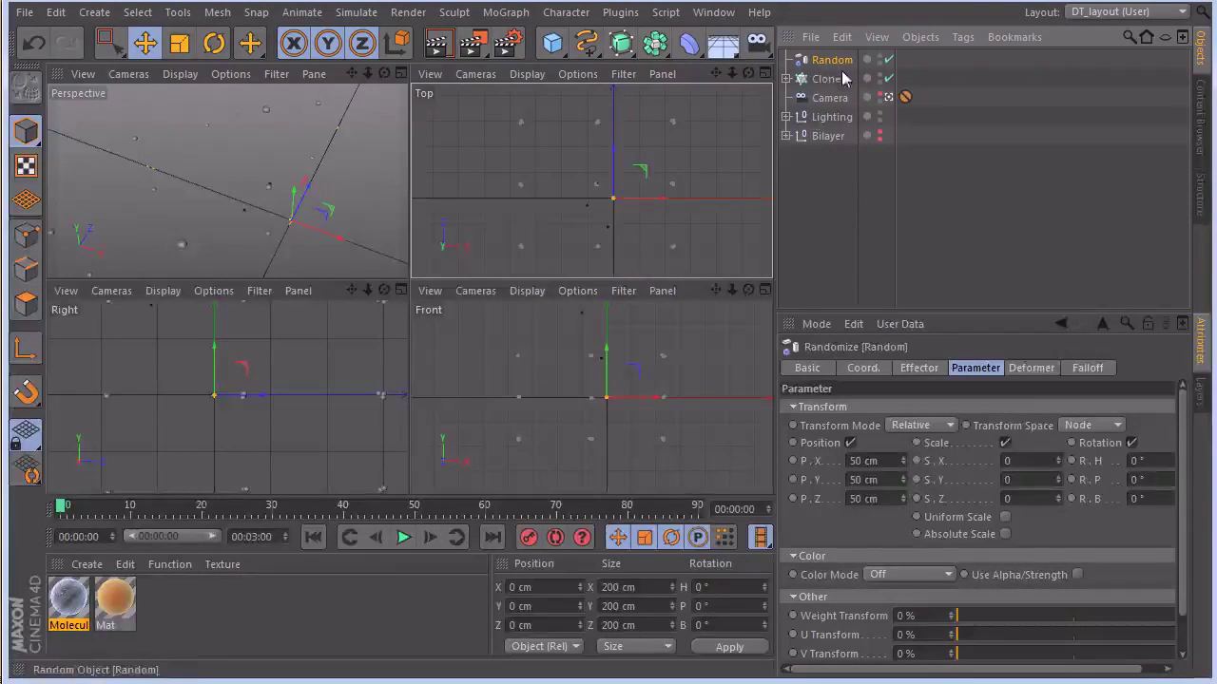
Set the random position offsets to about 550, 594 and 596 cm
click(904, 458)
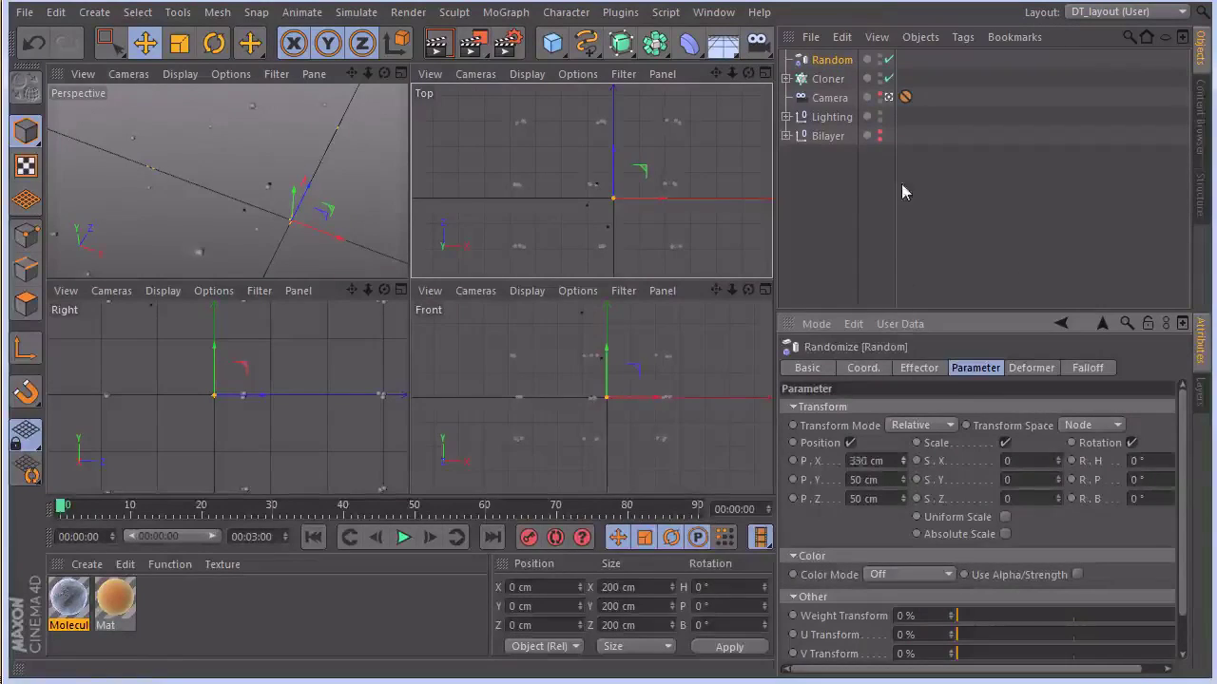
mouse_move(906, 477)
mouse_down()
mouse_move(900, 440)
mouse_move(941, 162)
mouse_up()
click(903, 495)
click(904, 496)
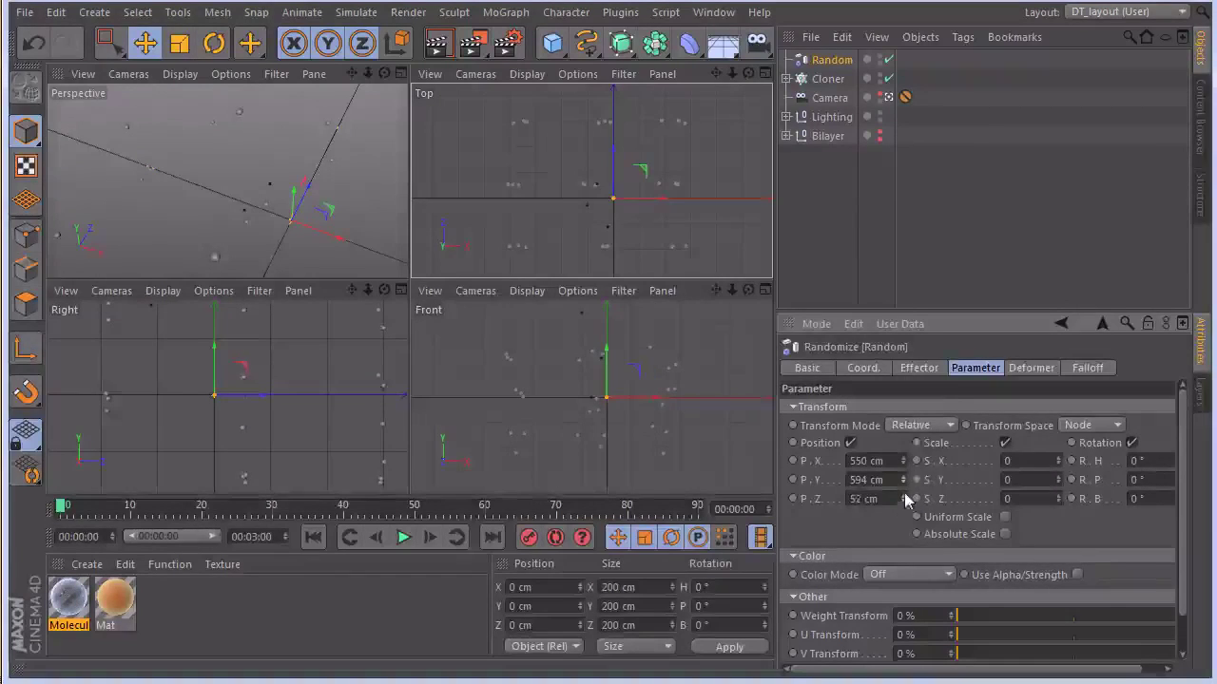
drag(975, 189, 975, 4)
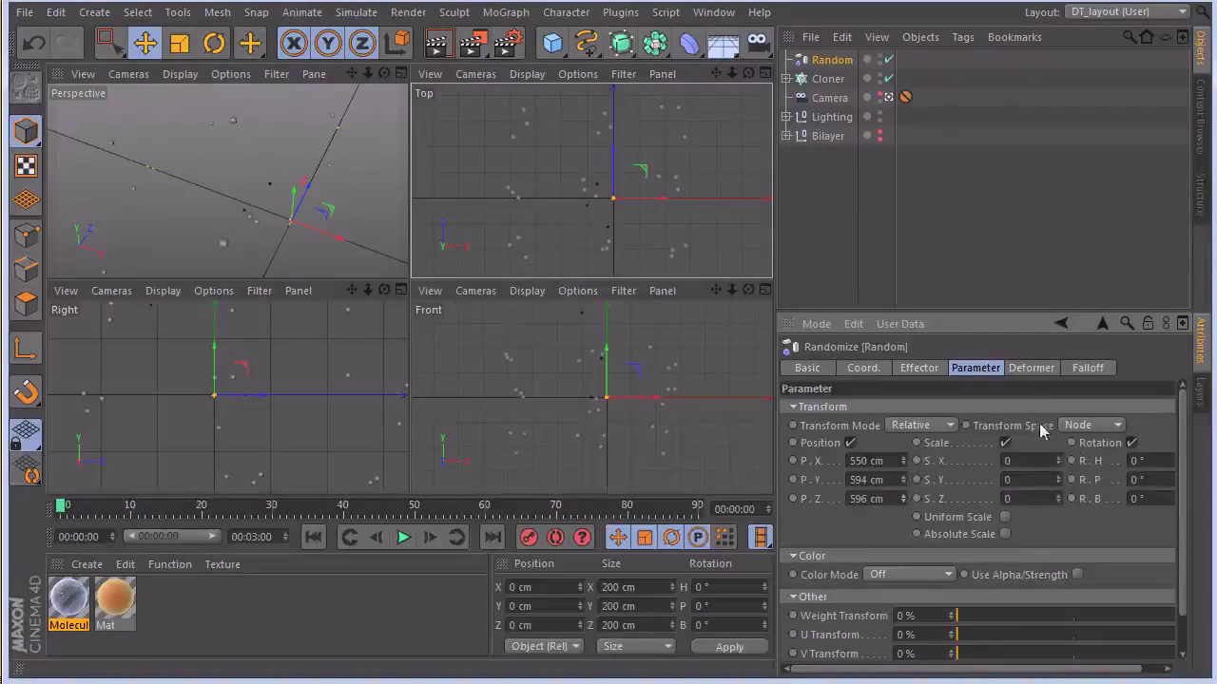
Turn on Uniform Scale and set the random scale to 0.48 in a single perspective view
click(1006, 518)
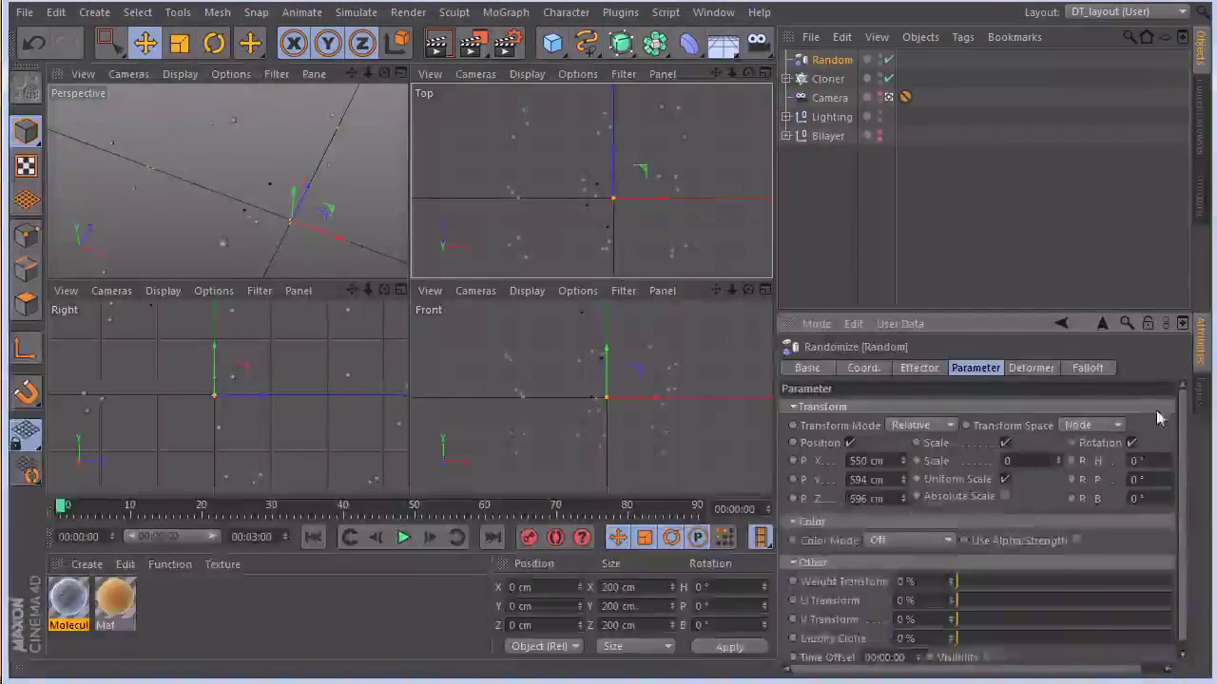
drag(1057, 445, 1050, 351)
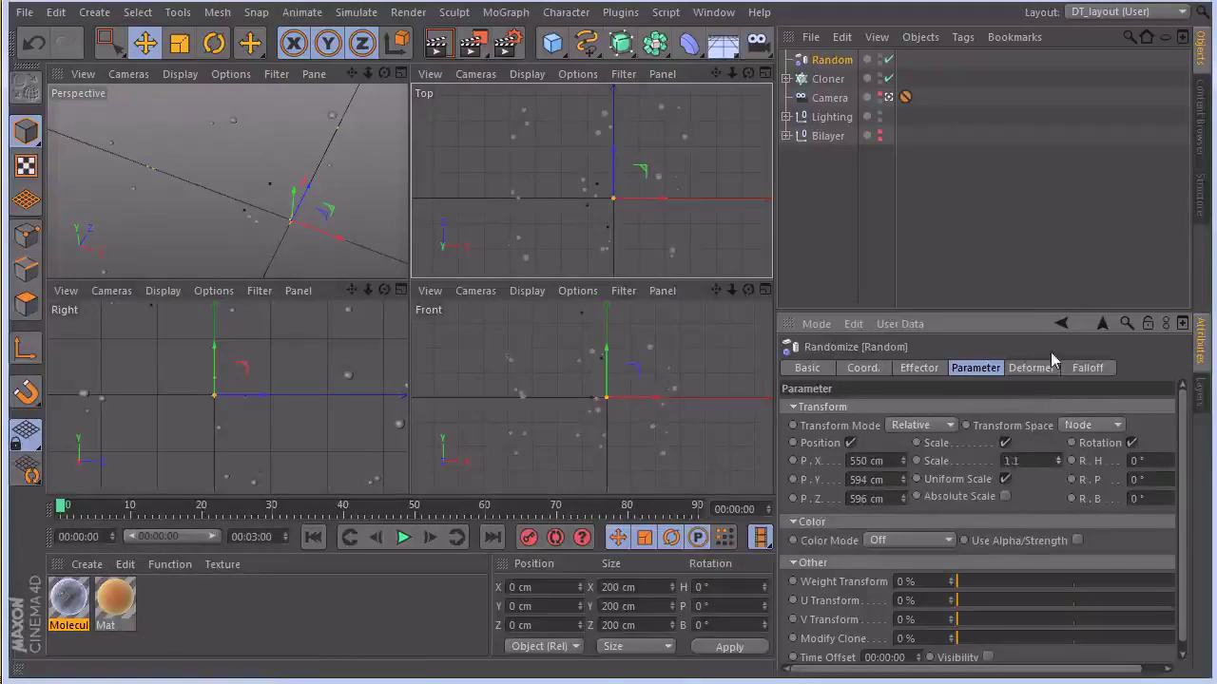
click(400, 73)
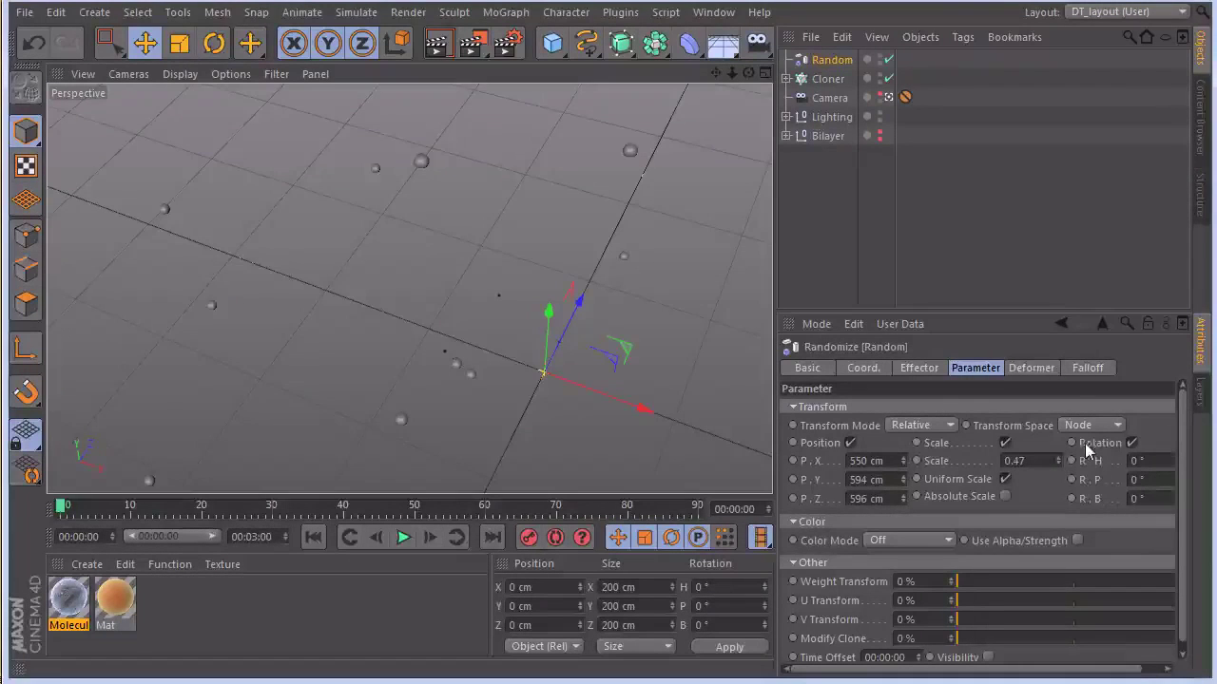
drag(1063, 460, 1069, 518)
drag(1058, 460, 1069, 458)
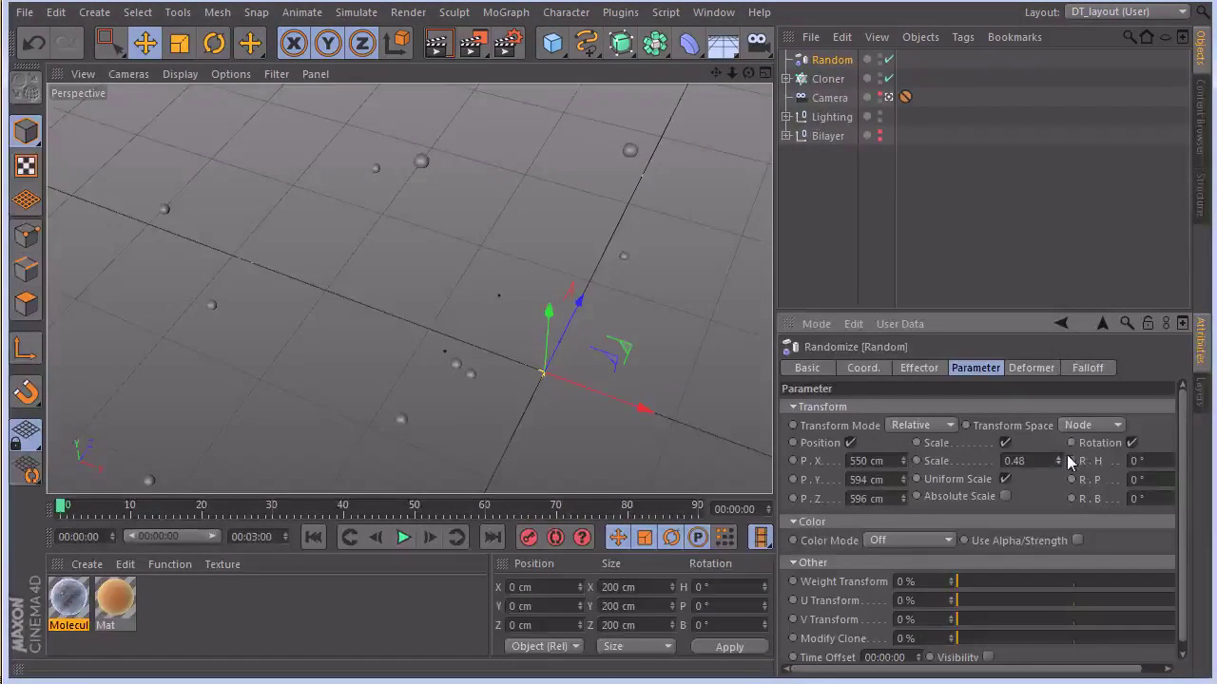
drag(775, 276, 767, 277)
Set the Cloner's grid count to 4 × 4 × 4
click(820, 80)
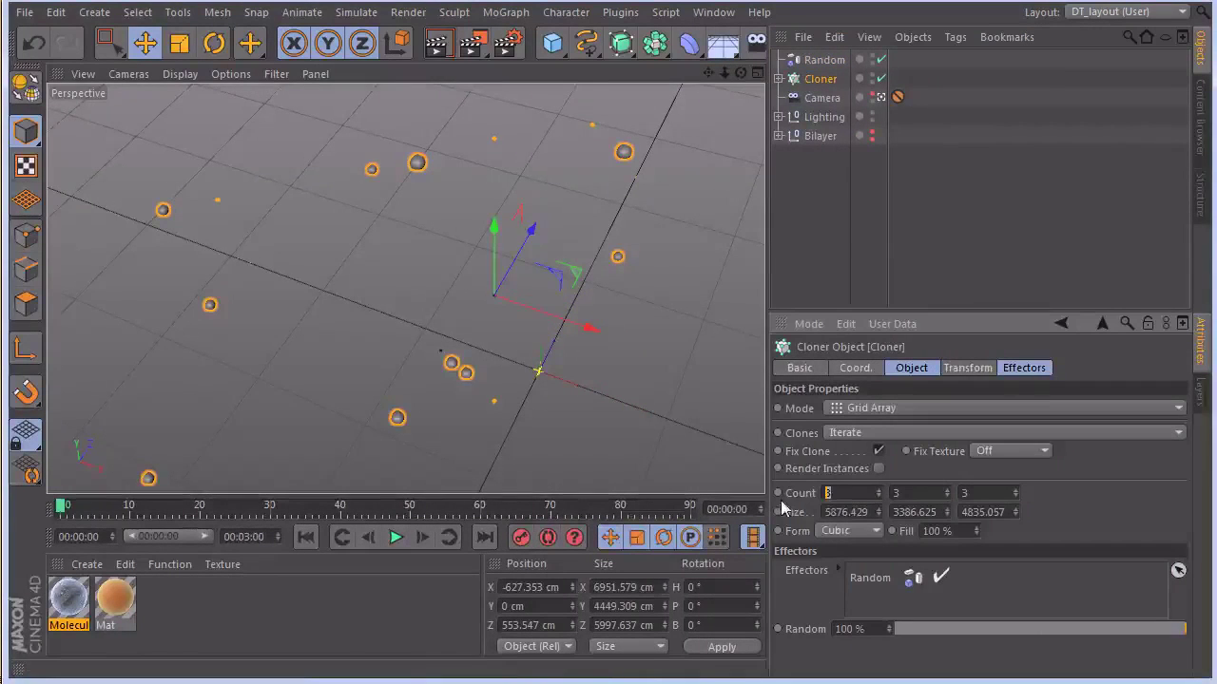
text(4)
key(Tab)
text(4)
key(Tab)
text(4)
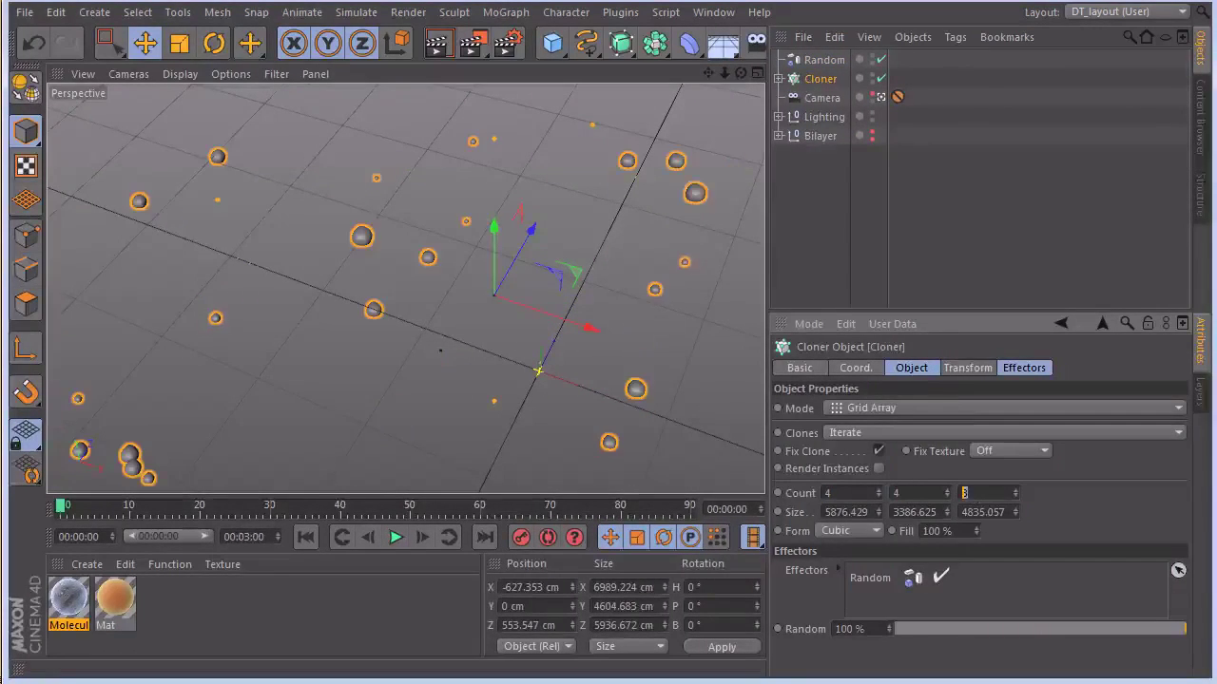
key(Return)
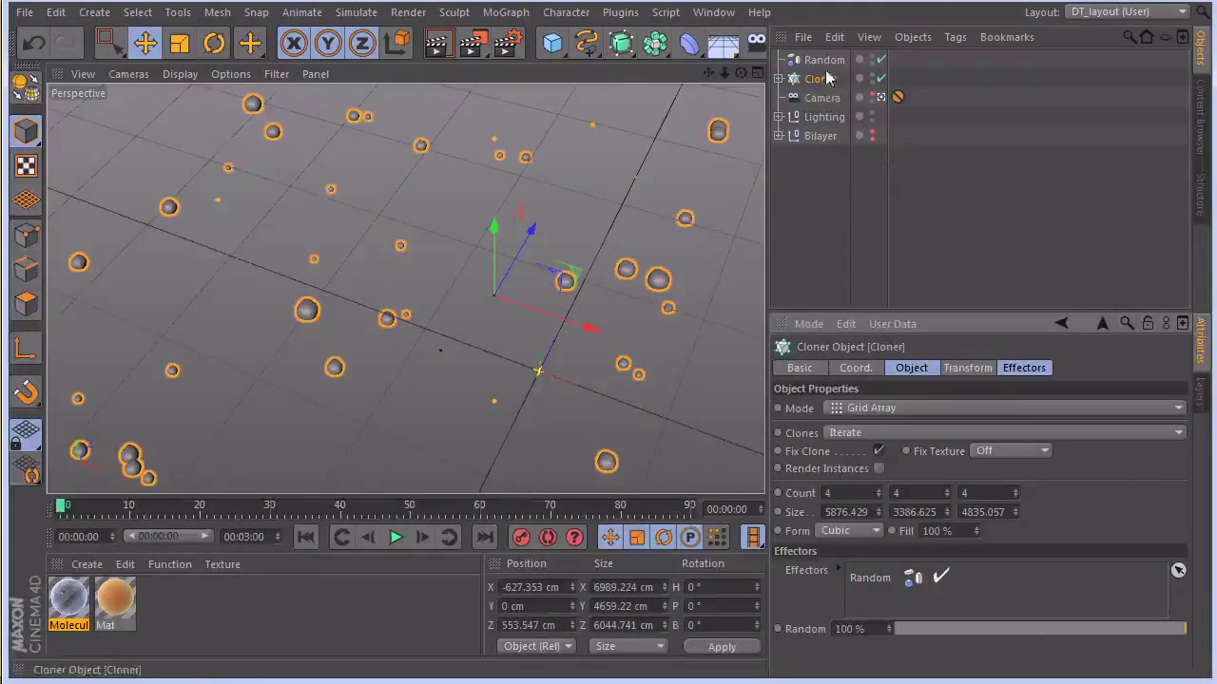
Raise the Random effector's rotations to 132°, 164° and 137°
click(823, 60)
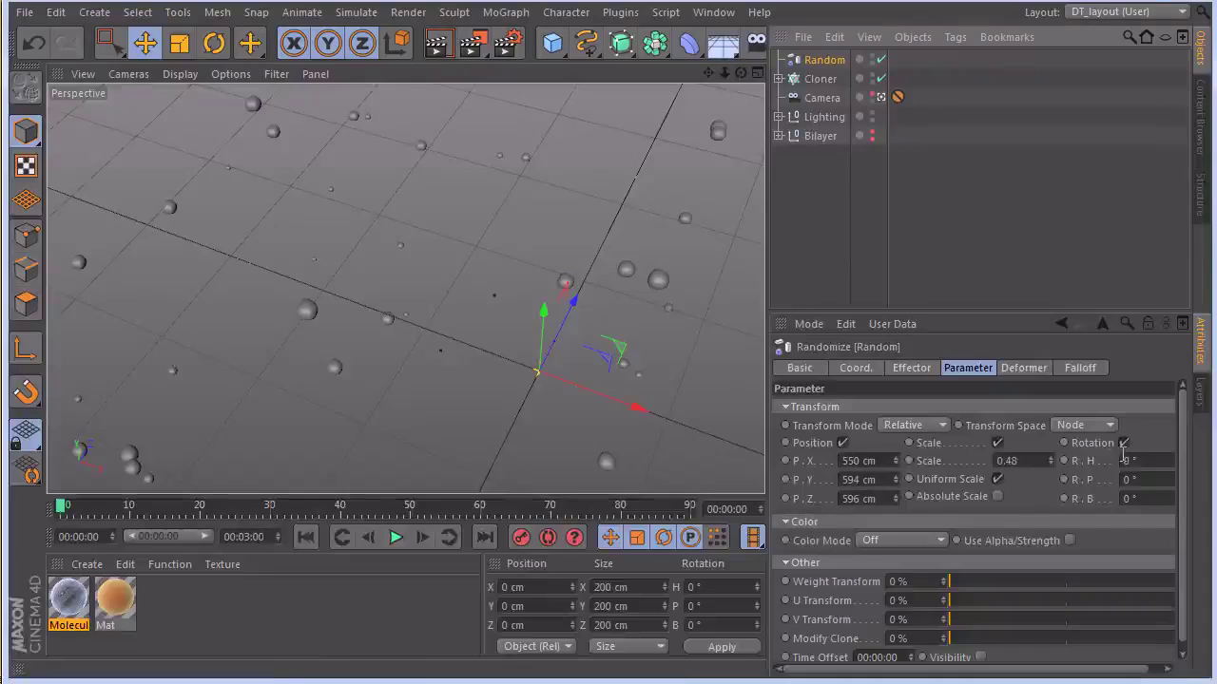
drag(760, 356, 734, 353)
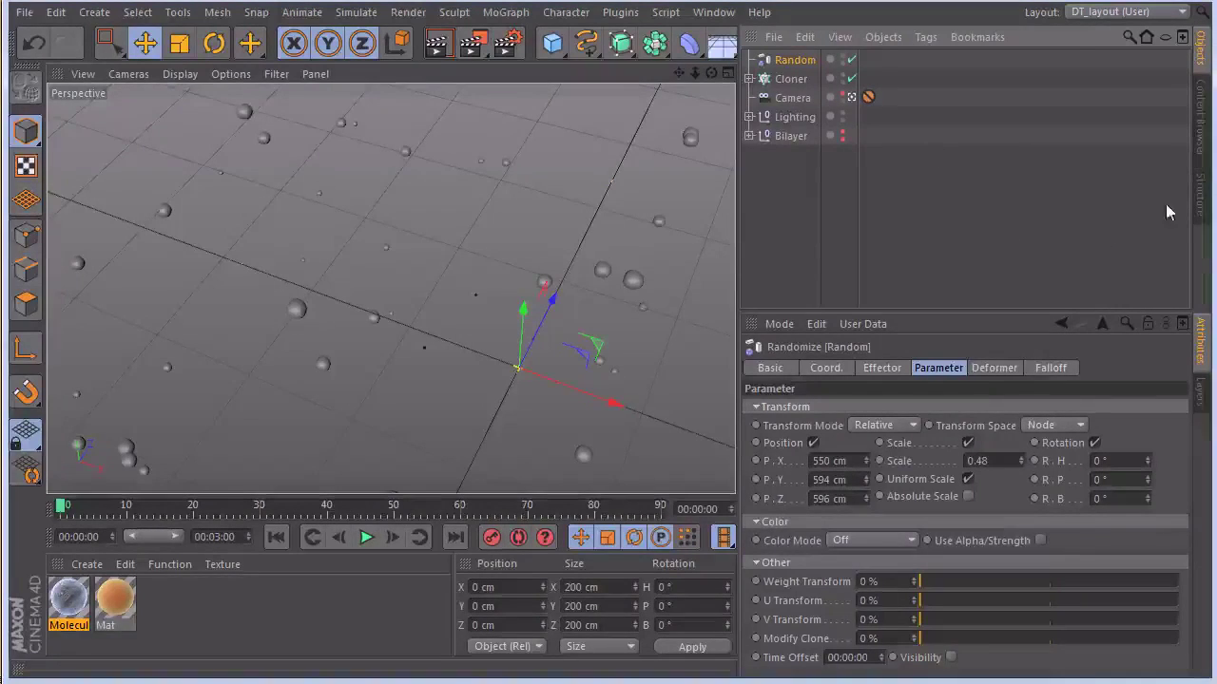
click(1148, 458)
drag(1150, 438, 1148, 397)
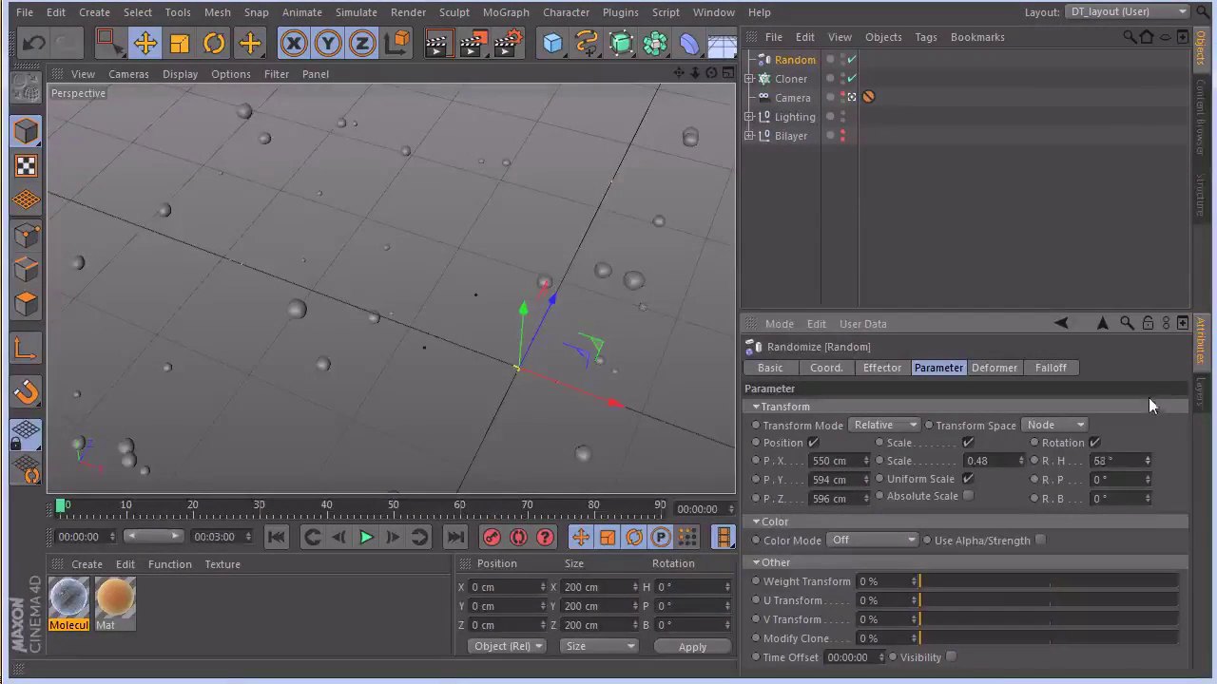
drag(1149, 477, 1144, 393)
drag(1148, 496, 1143, 380)
click(1149, 478)
drag(1149, 475, 1138, 410)
drag(1148, 455, 1140, 405)
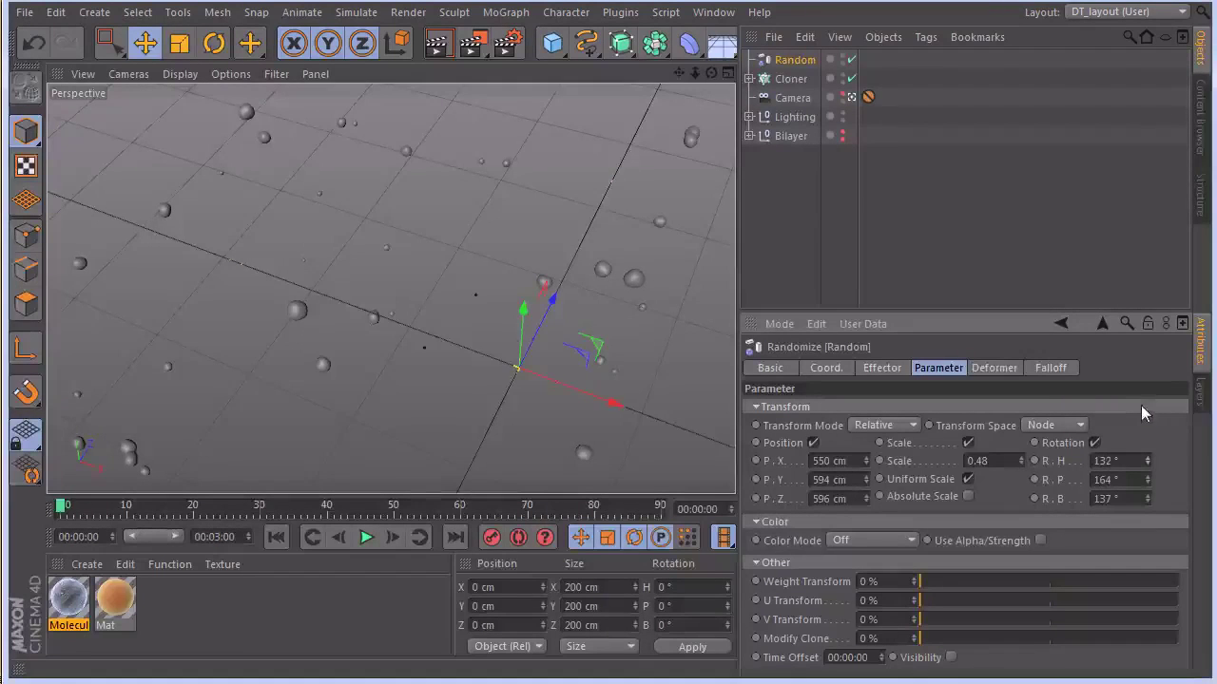
Set random scale to −0.25, P.X/P.Y to 925/1051 cm, and hide the Bilayer everywhere
drag(1018, 457, 1031, 525)
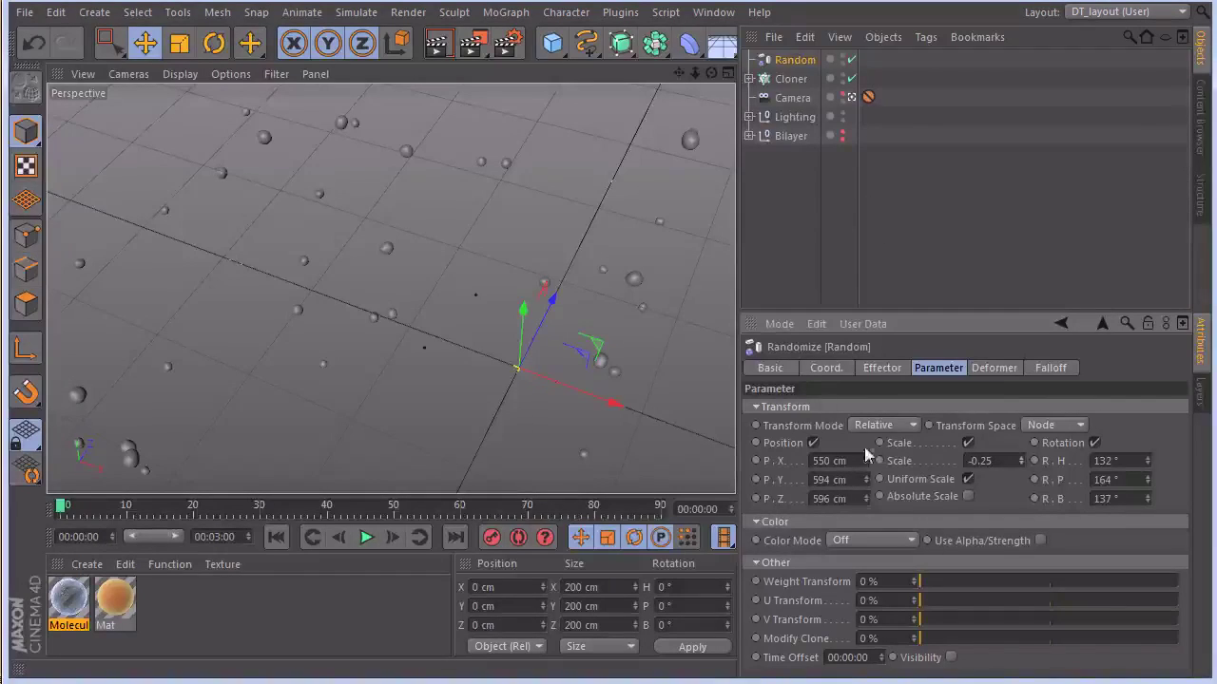
drag(866, 456, 897, 93)
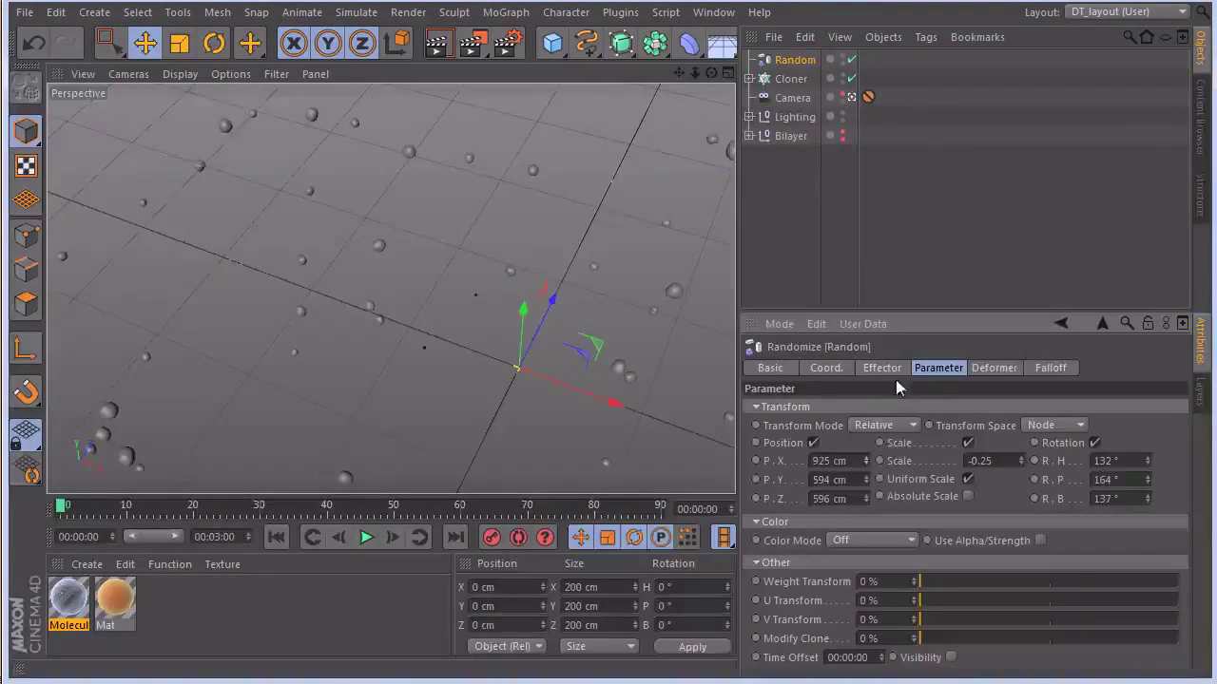
drag(866, 479, 763, 140)
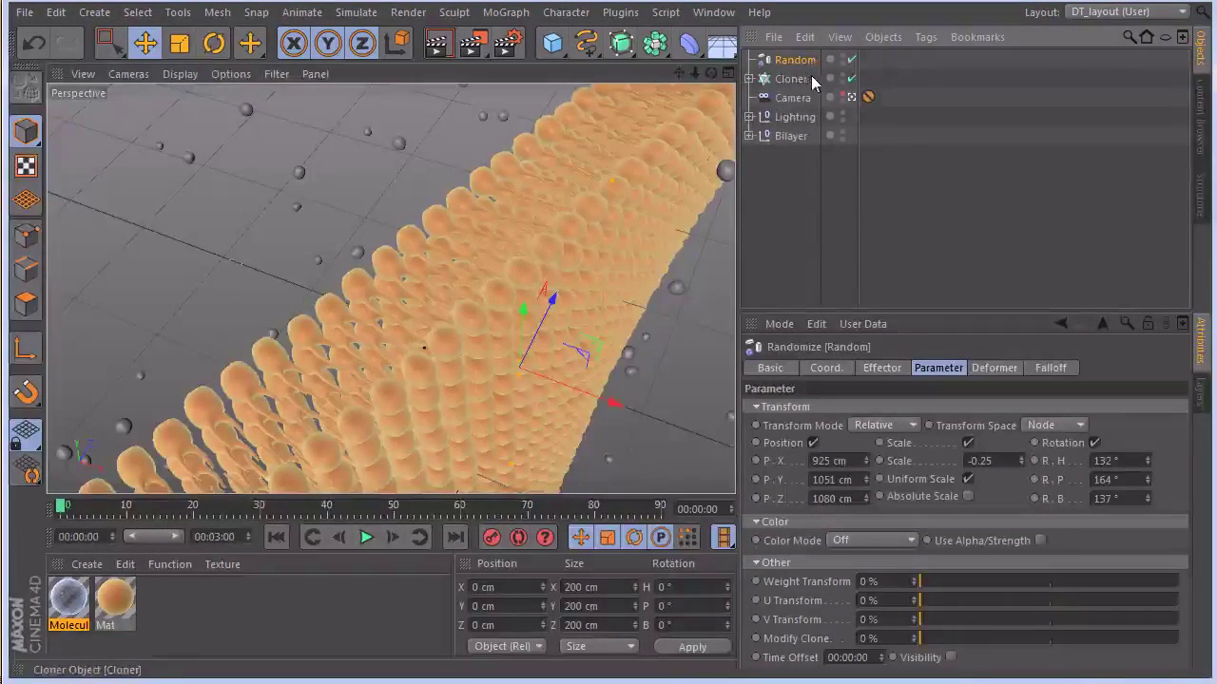
click(841, 132)
click(841, 140)
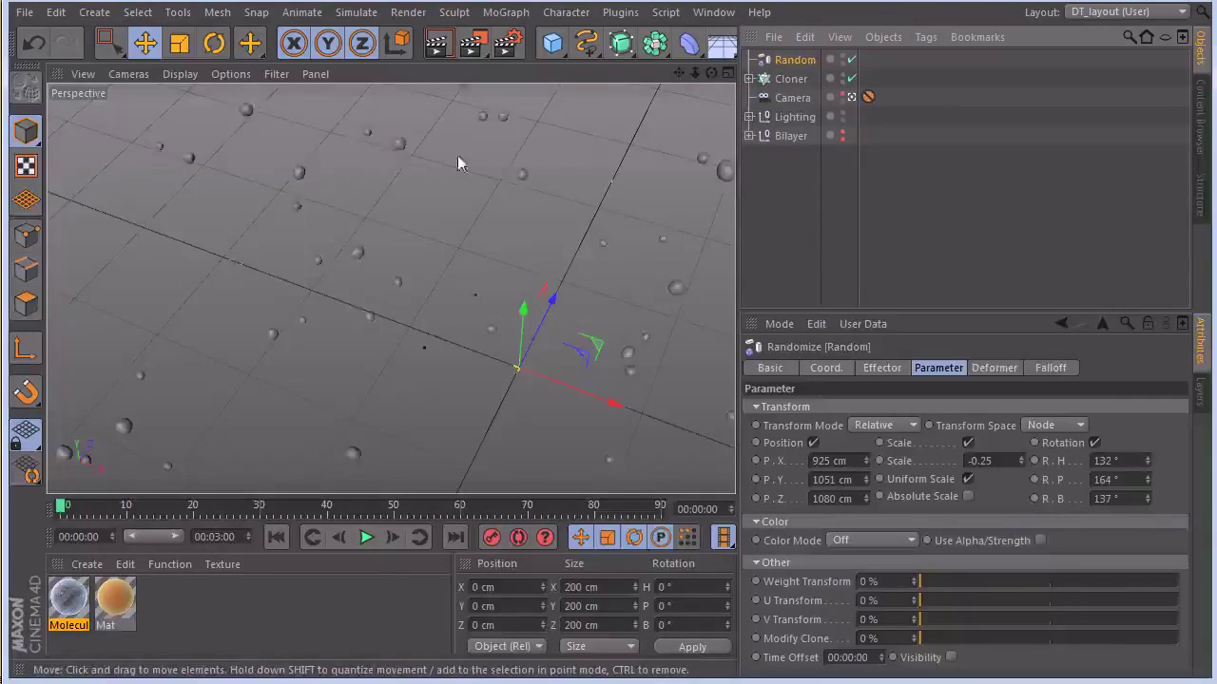
Open the Molecule material and review its Color, Luminance and Transparency channels
click(69, 601)
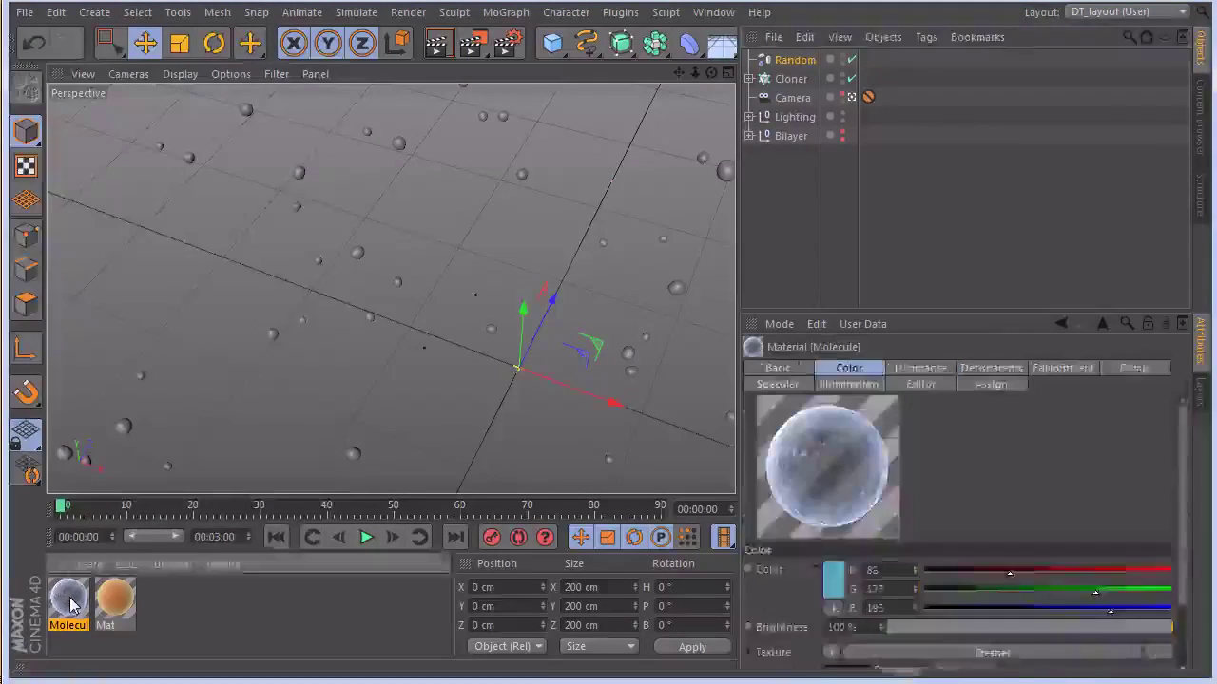
double_click(70, 600)
drag(143, 38, 760, 112)
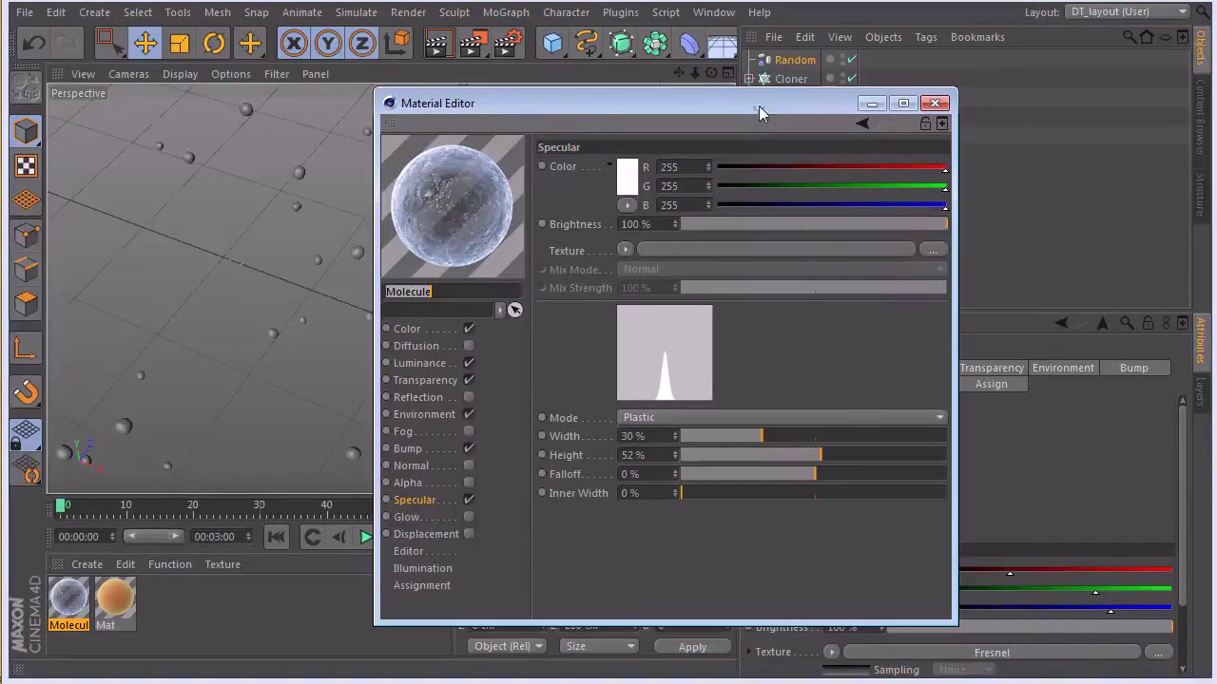
drag(560, 110, 619, 93)
click(480, 311)
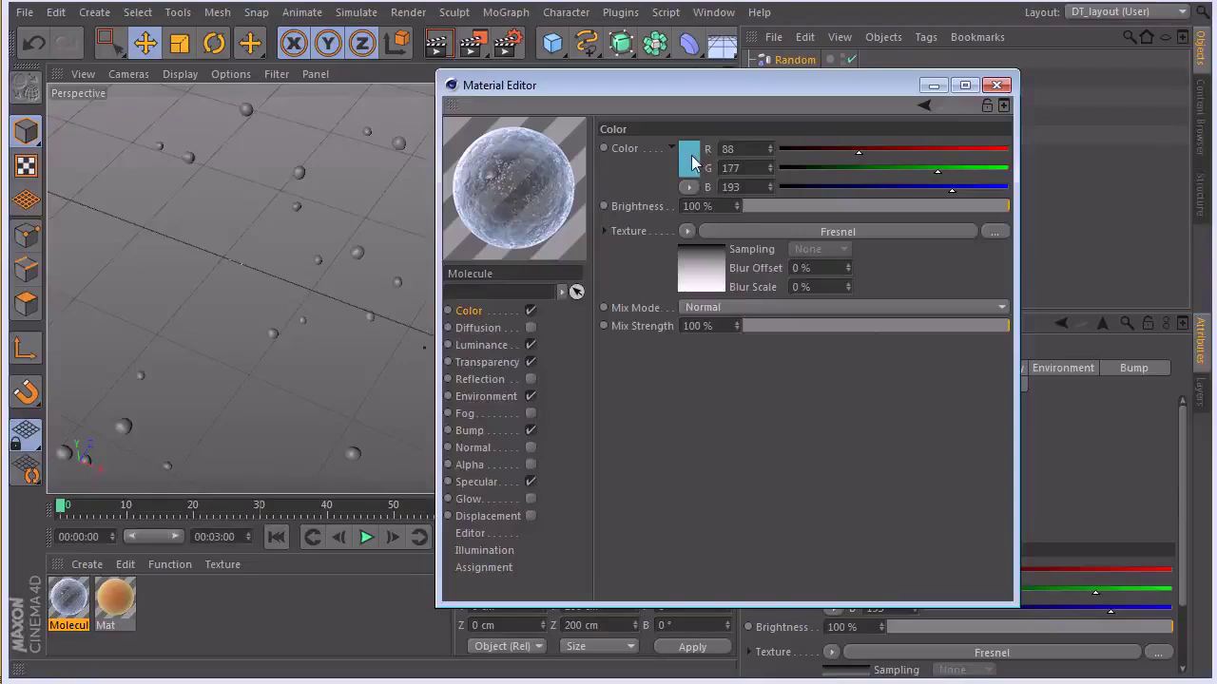
click(507, 354)
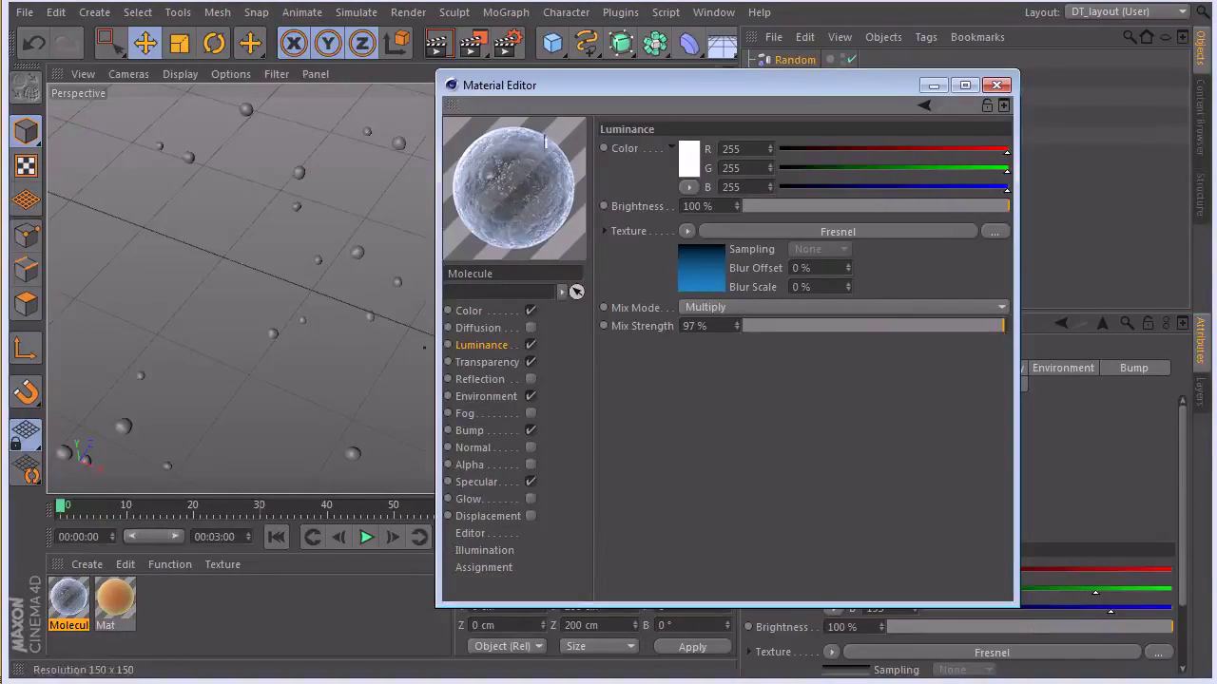
click(506, 362)
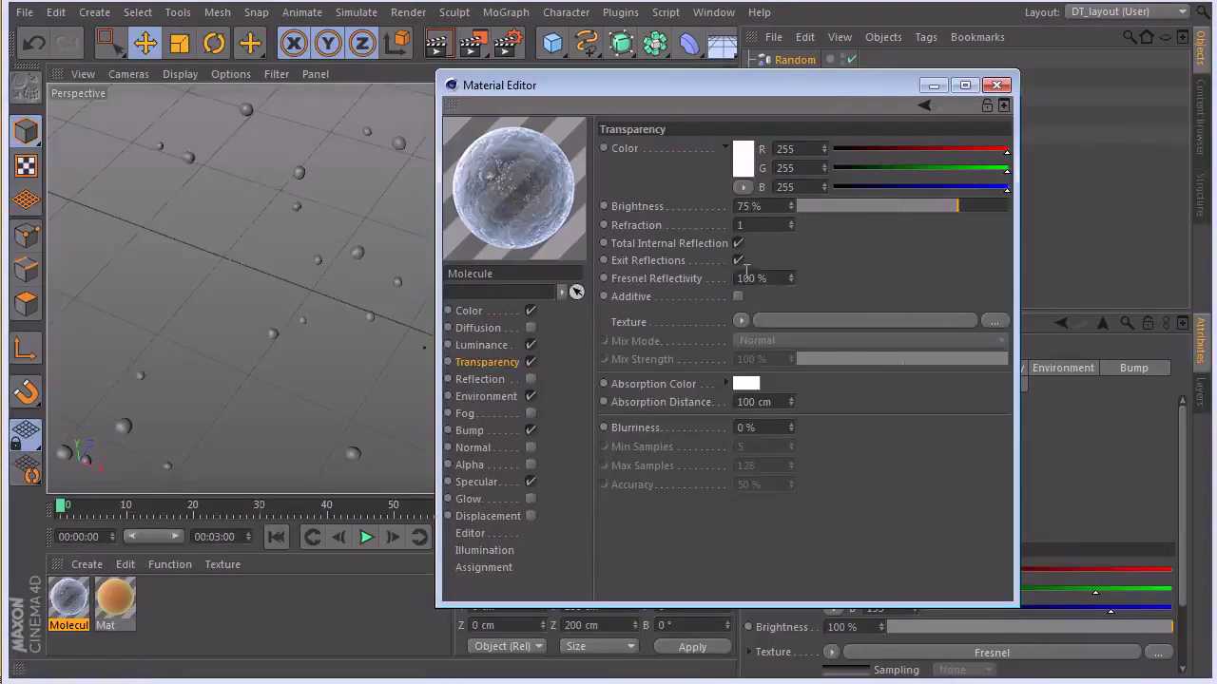
drag(817, 85, 782, 86)
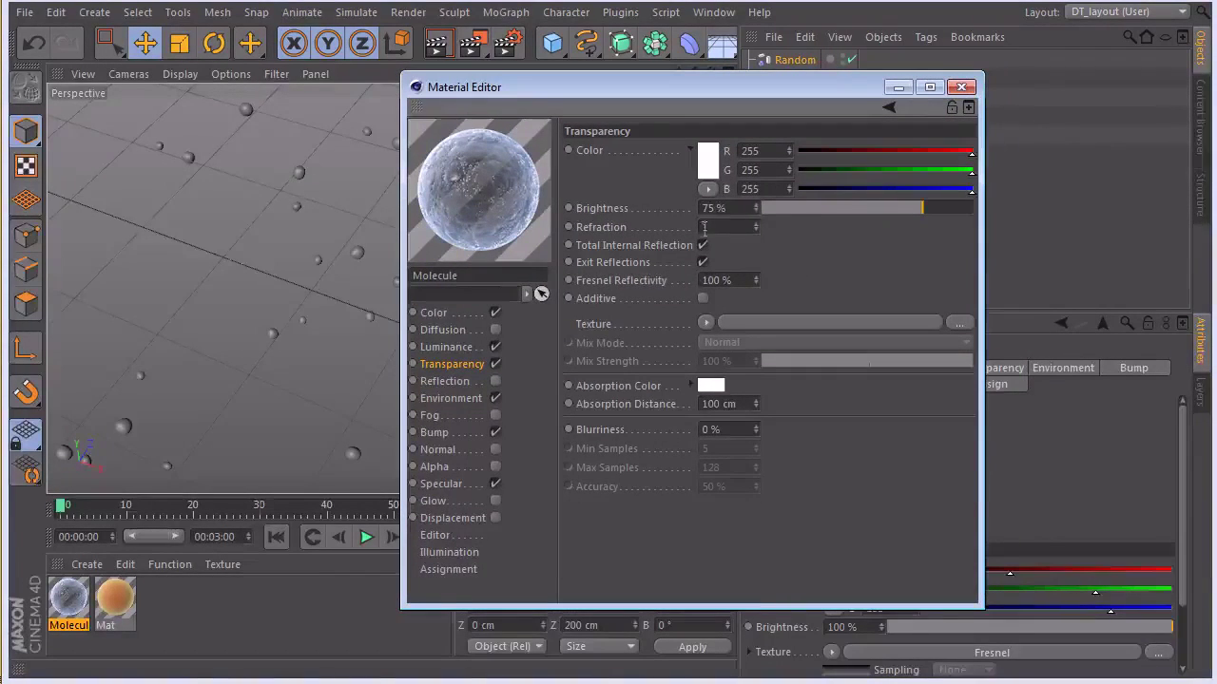
Inspect the Environment channel, the Noise shader in Bump, and the Specular channel
click(461, 400)
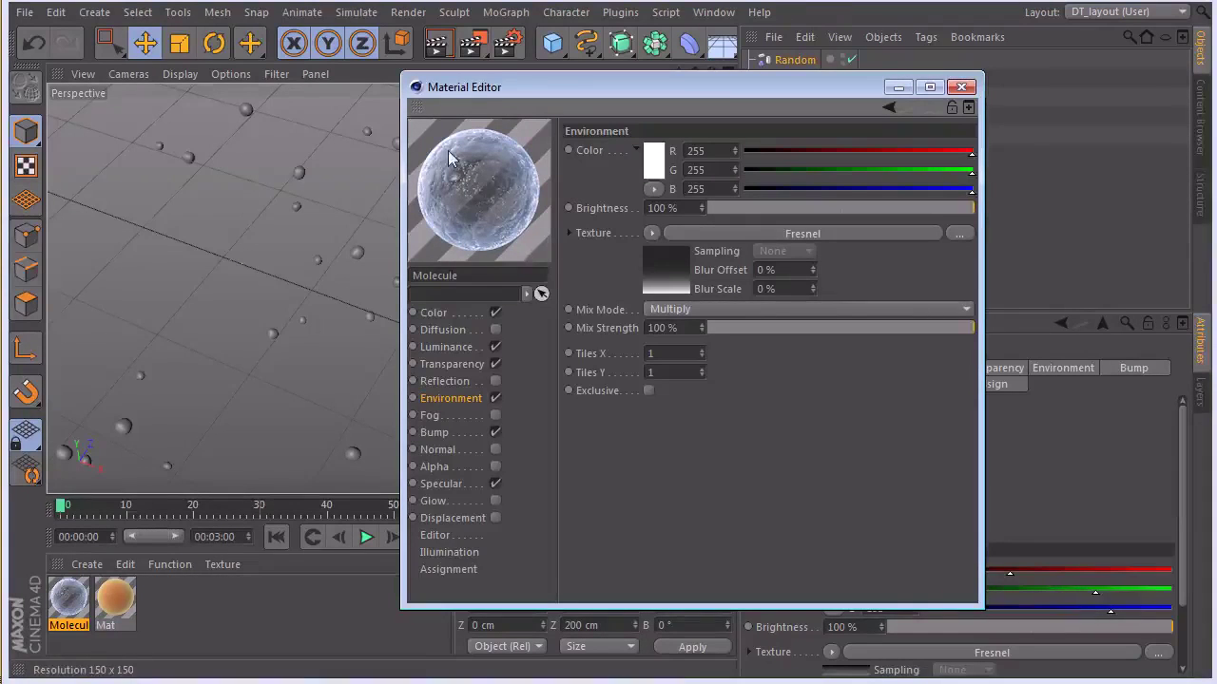
click(471, 434)
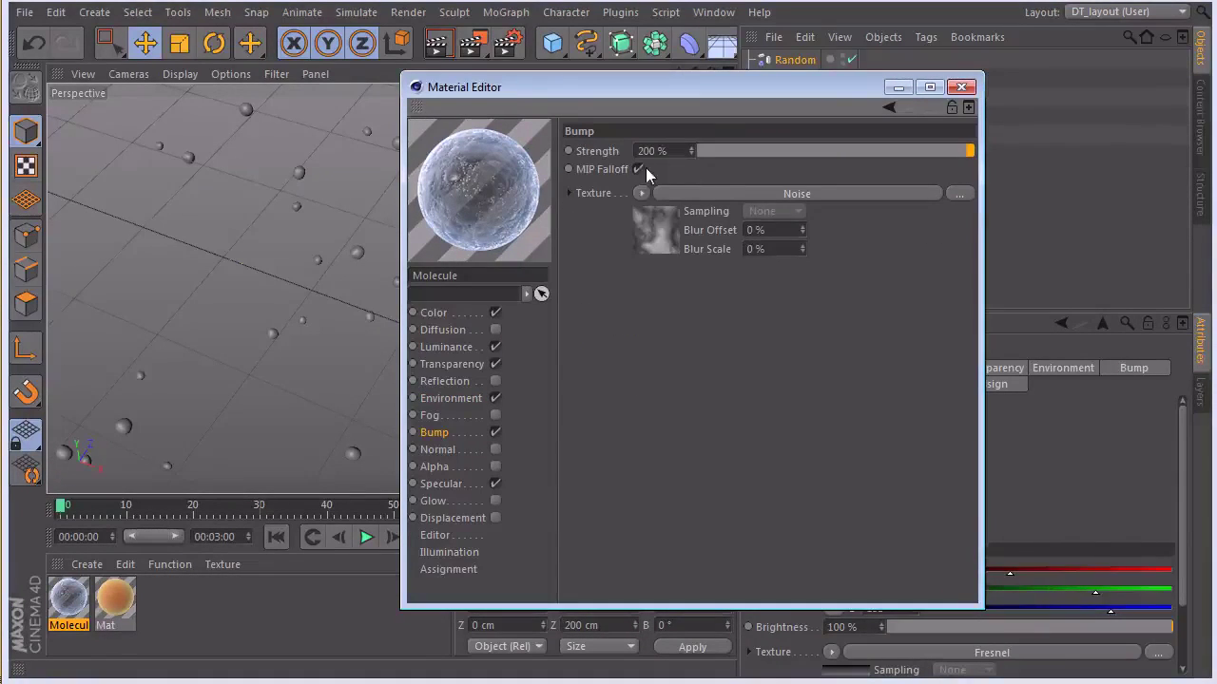
click(710, 195)
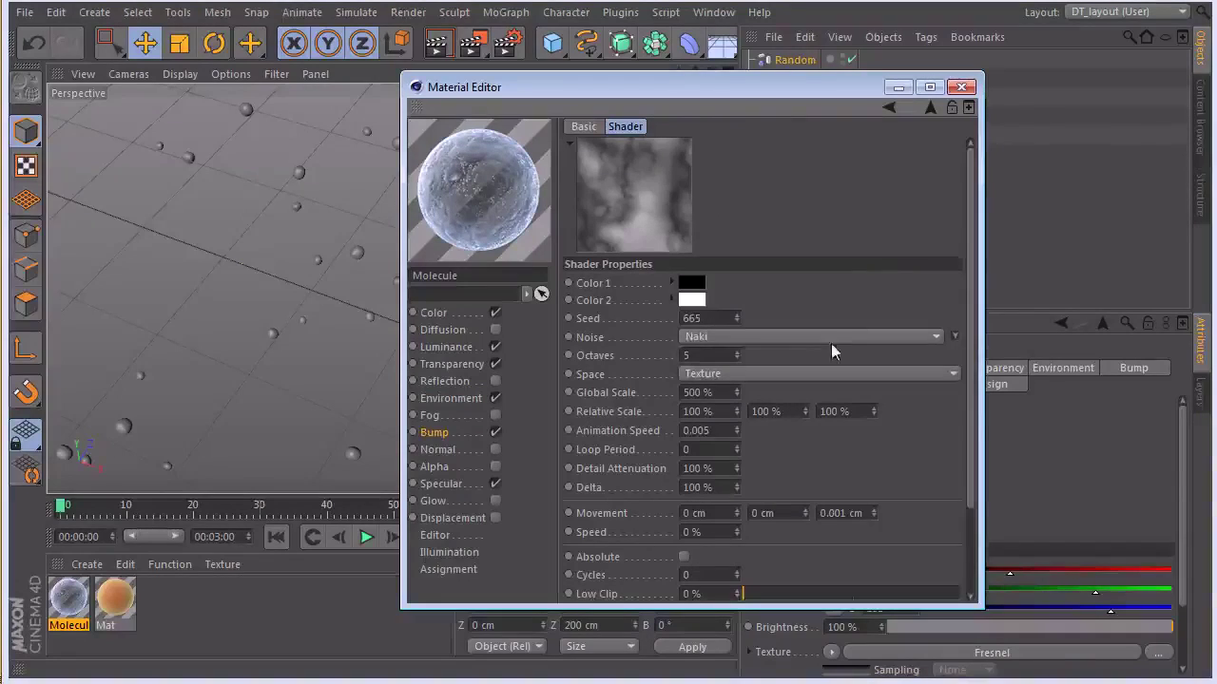
click(889, 107)
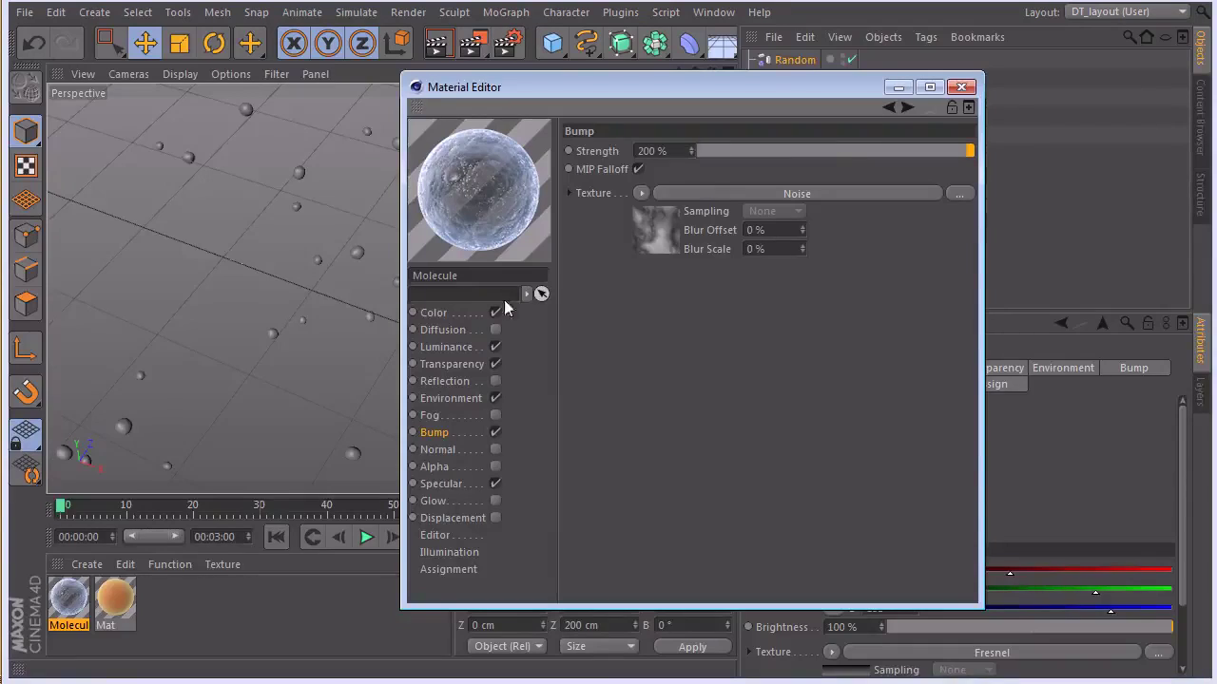
click(457, 483)
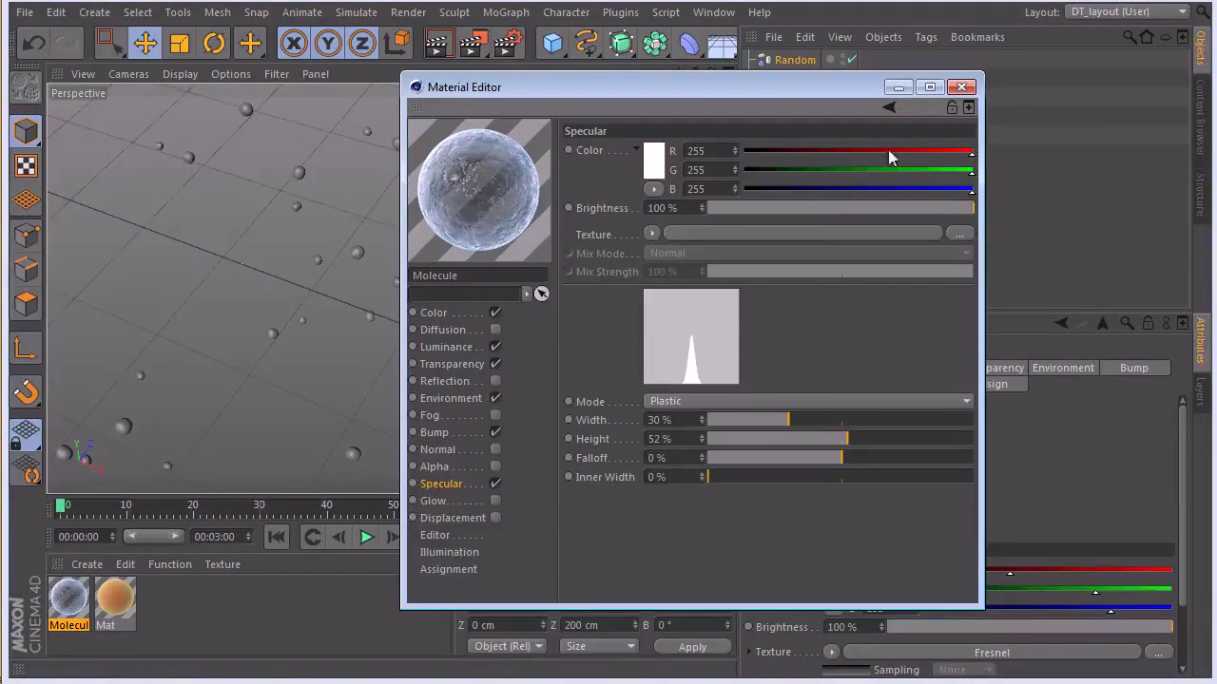
Review all Molecule channels once more from Color to Specular and close the editor
click(475, 311)
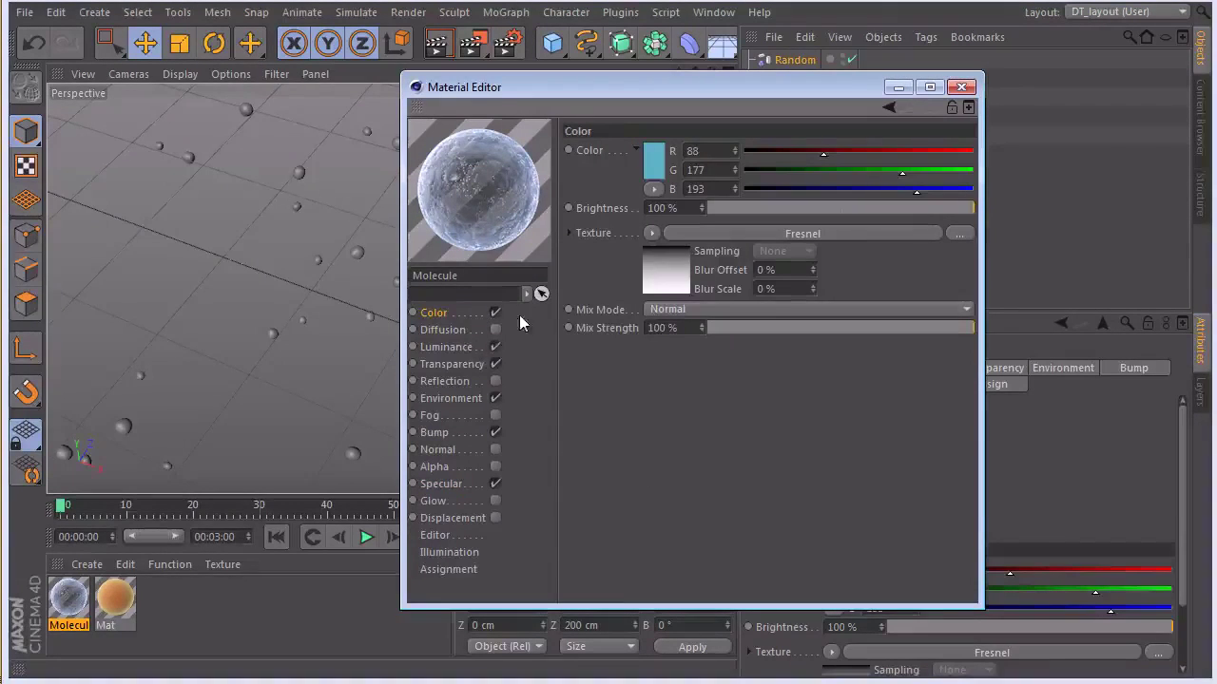
click(480, 347)
click(473, 364)
click(470, 400)
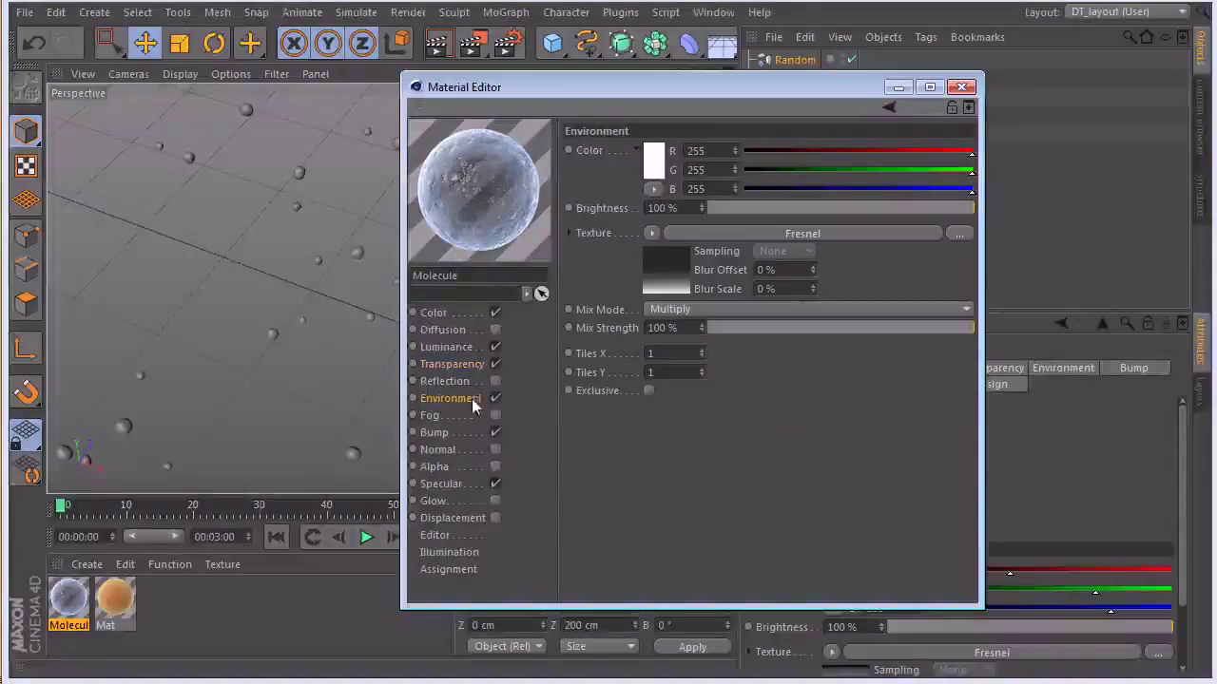
click(469, 433)
click(465, 485)
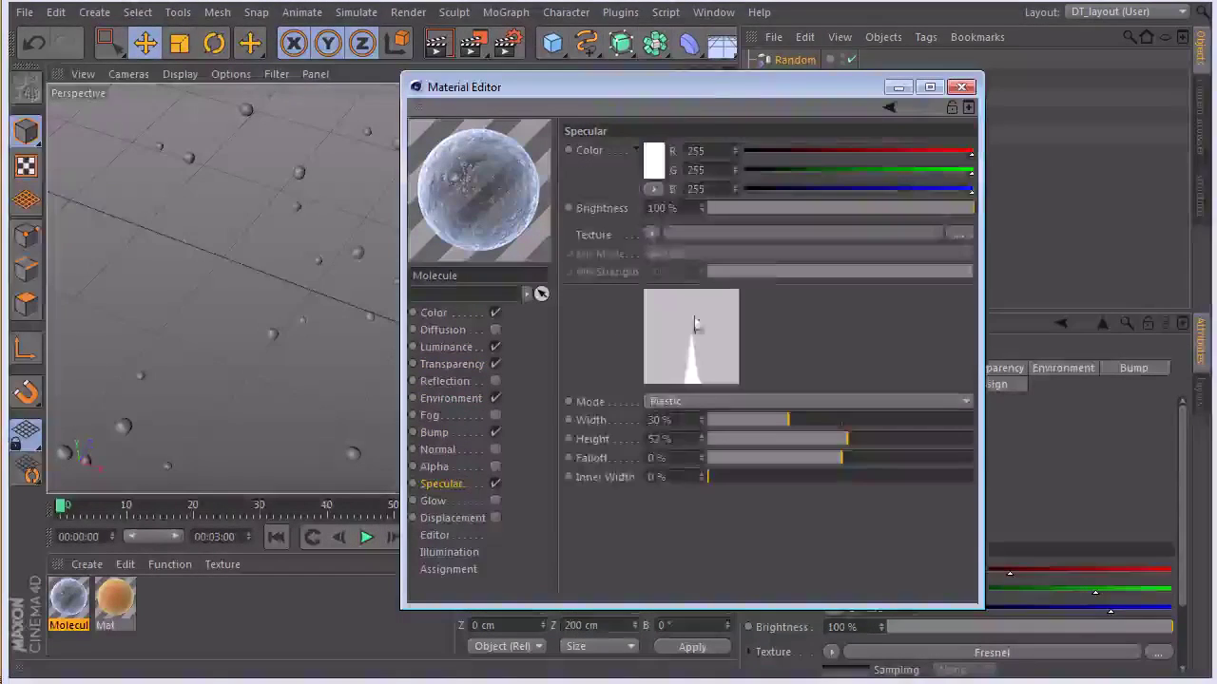
click(961, 87)
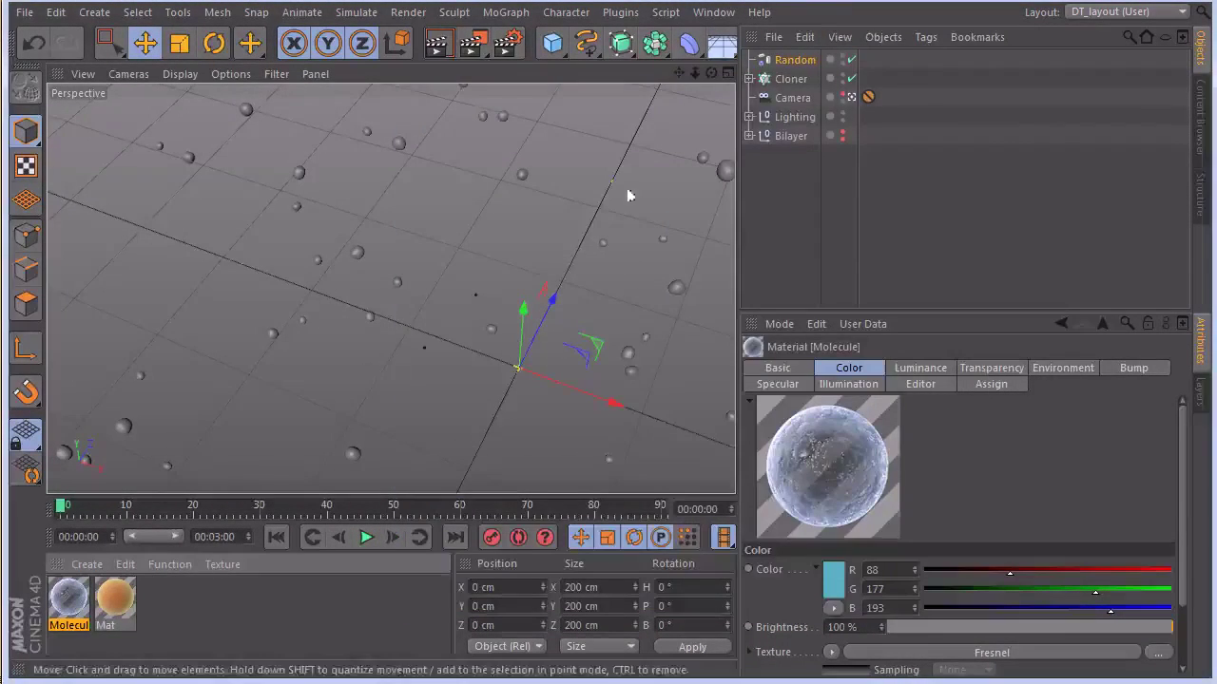
Apply the Molecule material to the molecule under the Cloner and render the view
click(749, 78)
click(807, 98)
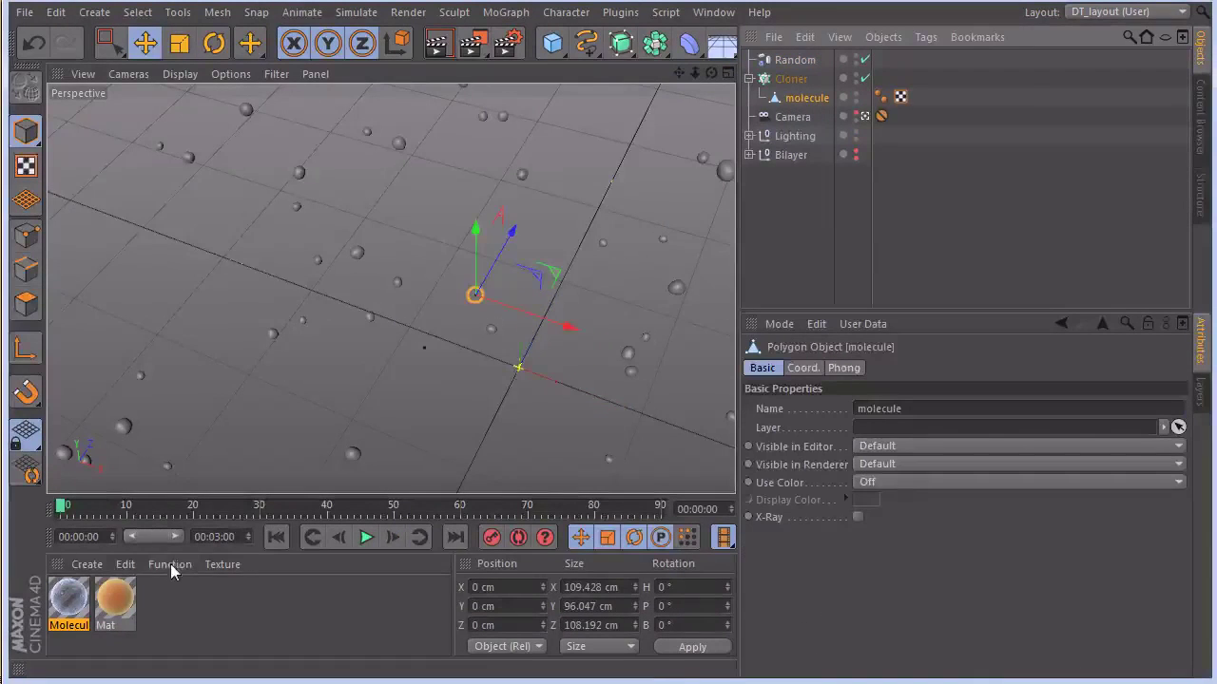
drag(809, 96, 907, 97)
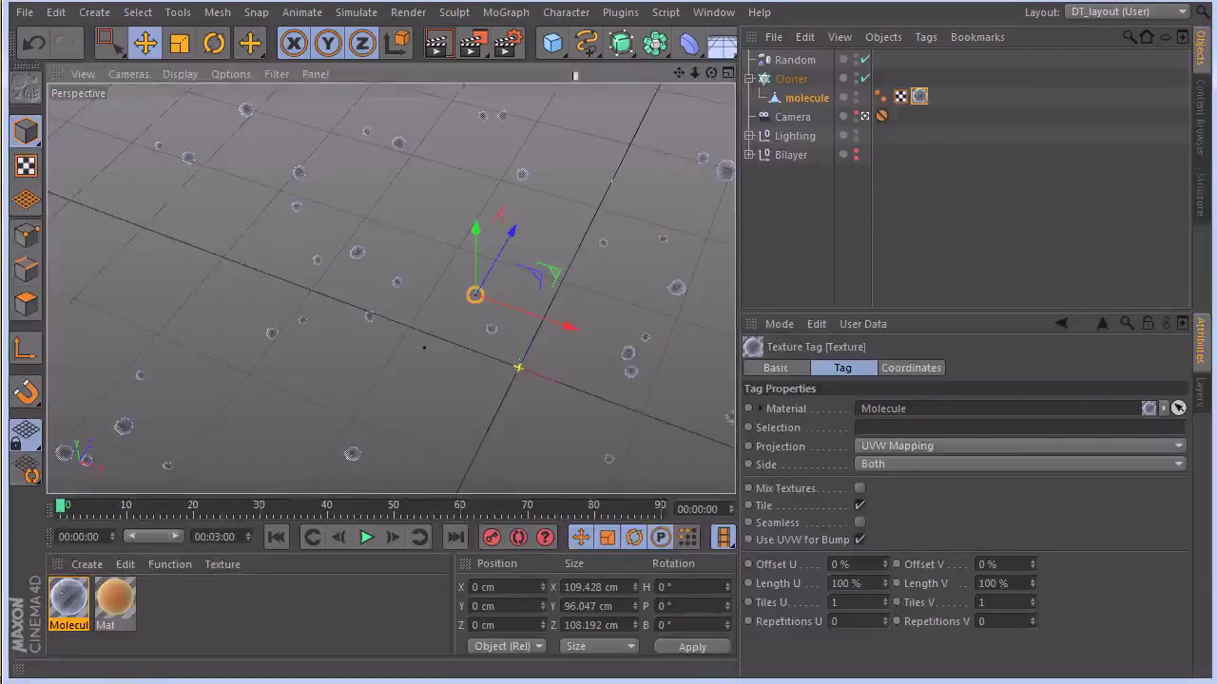
click(749, 135)
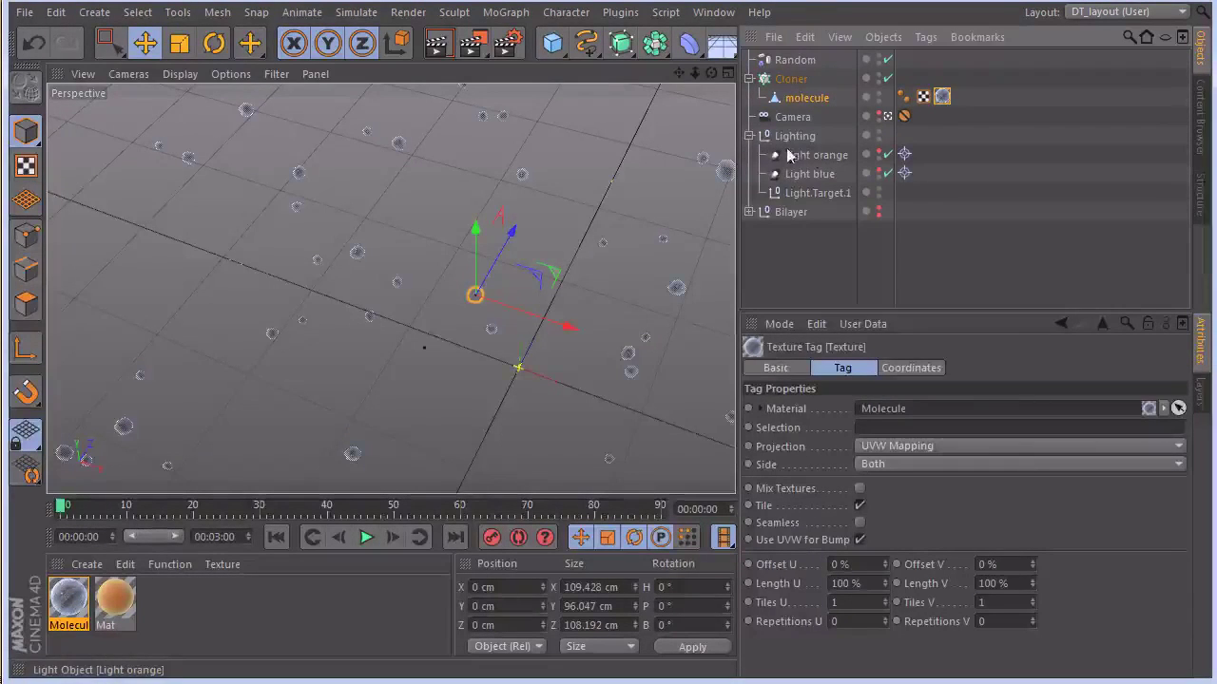
click(437, 44)
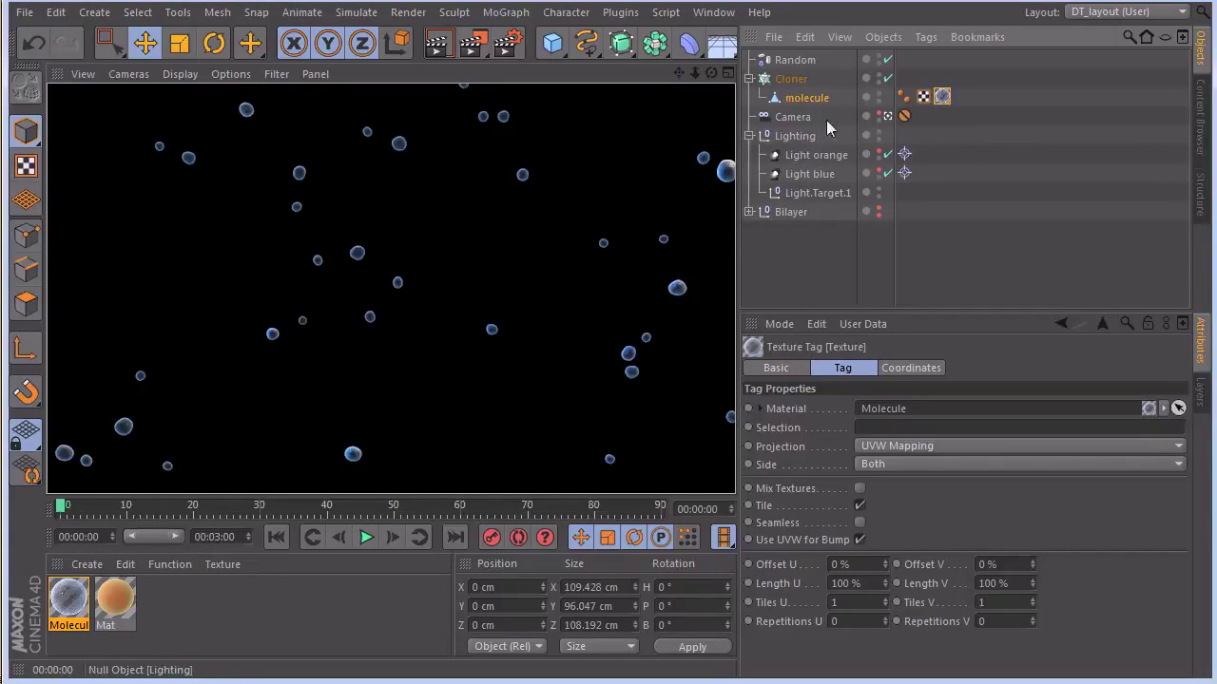
Drag the molecule into the Exclude list of both Light orange and Light blue
click(749, 136)
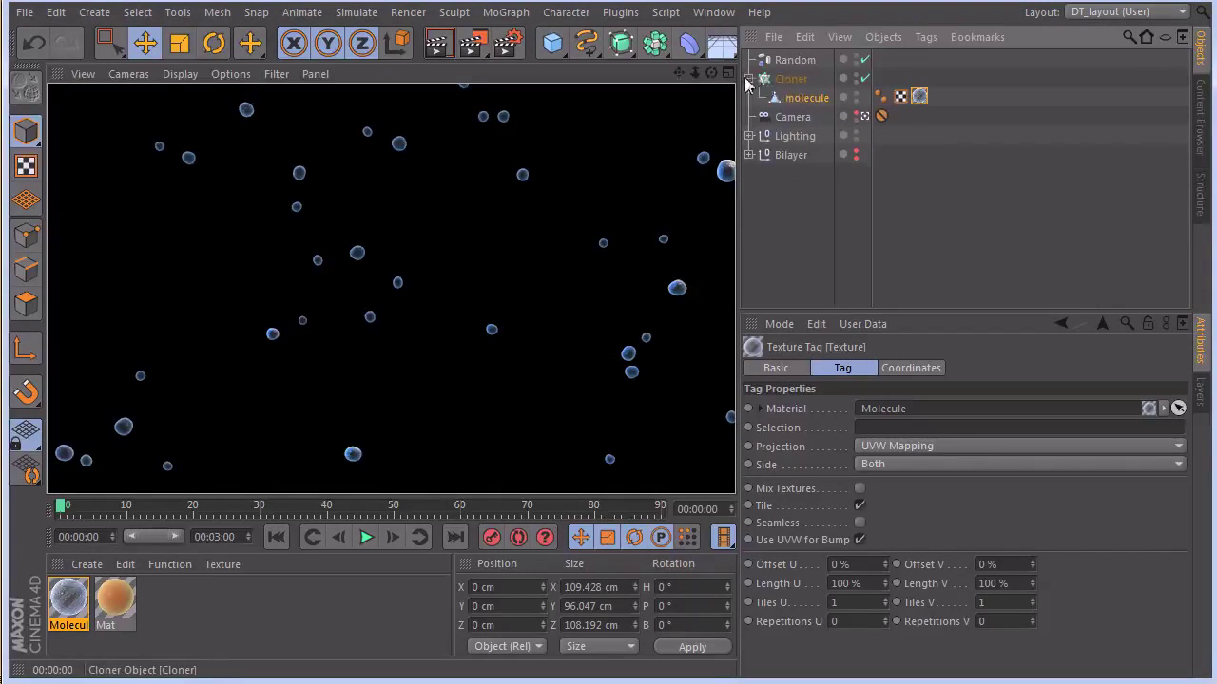
click(749, 136)
click(817, 155)
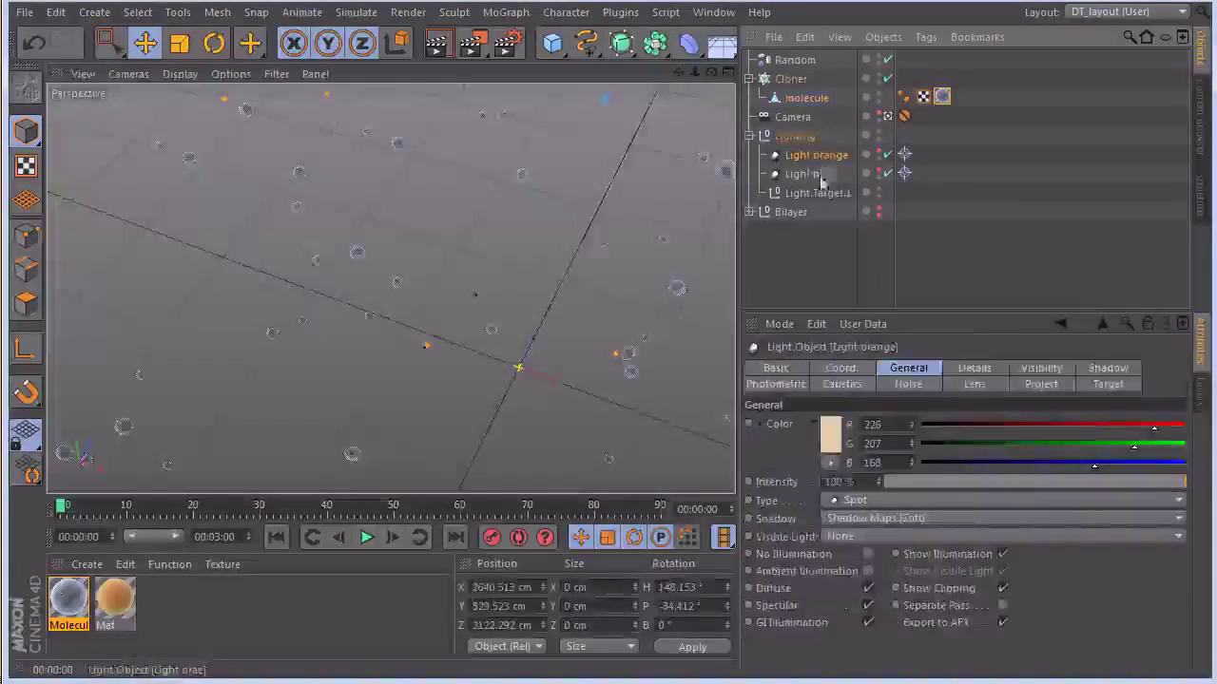
click(1055, 385)
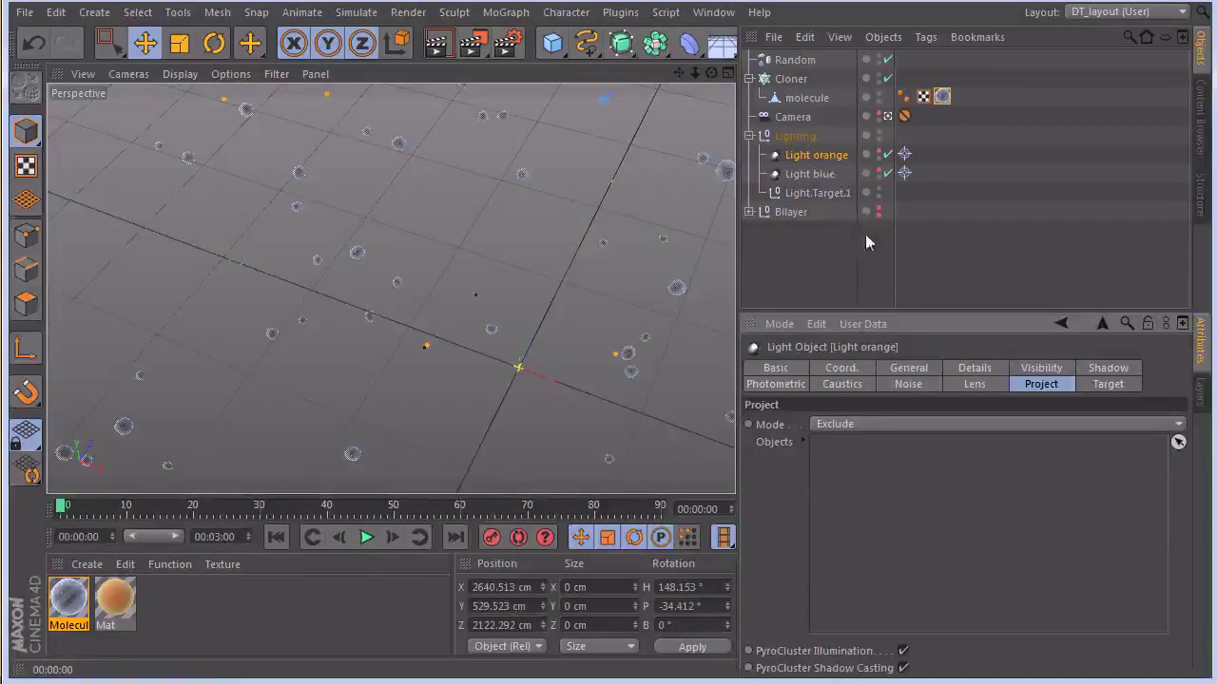
drag(806, 98, 894, 466)
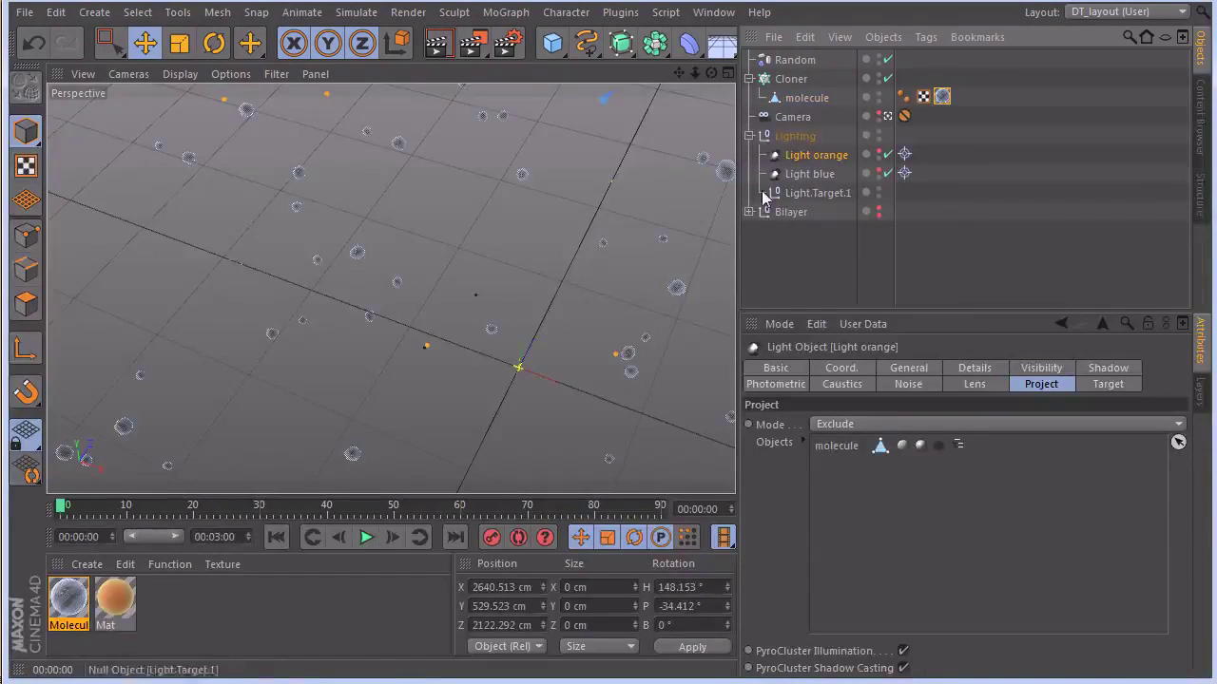
click(809, 174)
drag(809, 98, 849, 504)
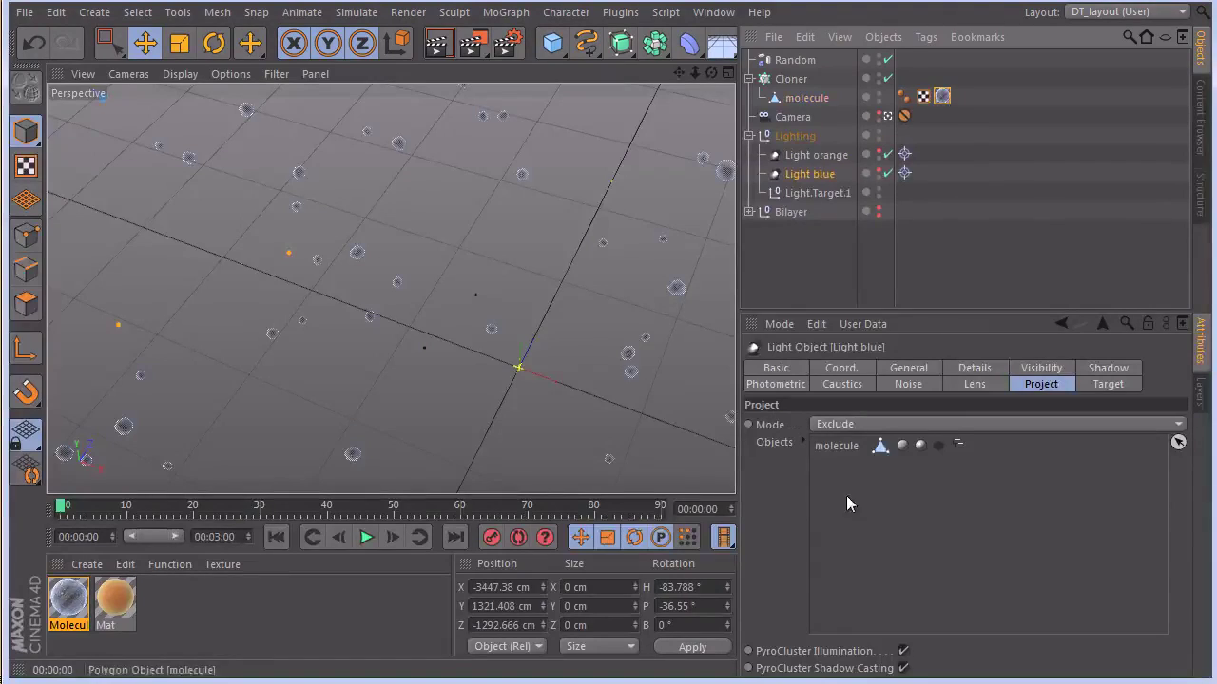
Render a preview and reselect the molecule and both lights to check their exclusions
click(748, 136)
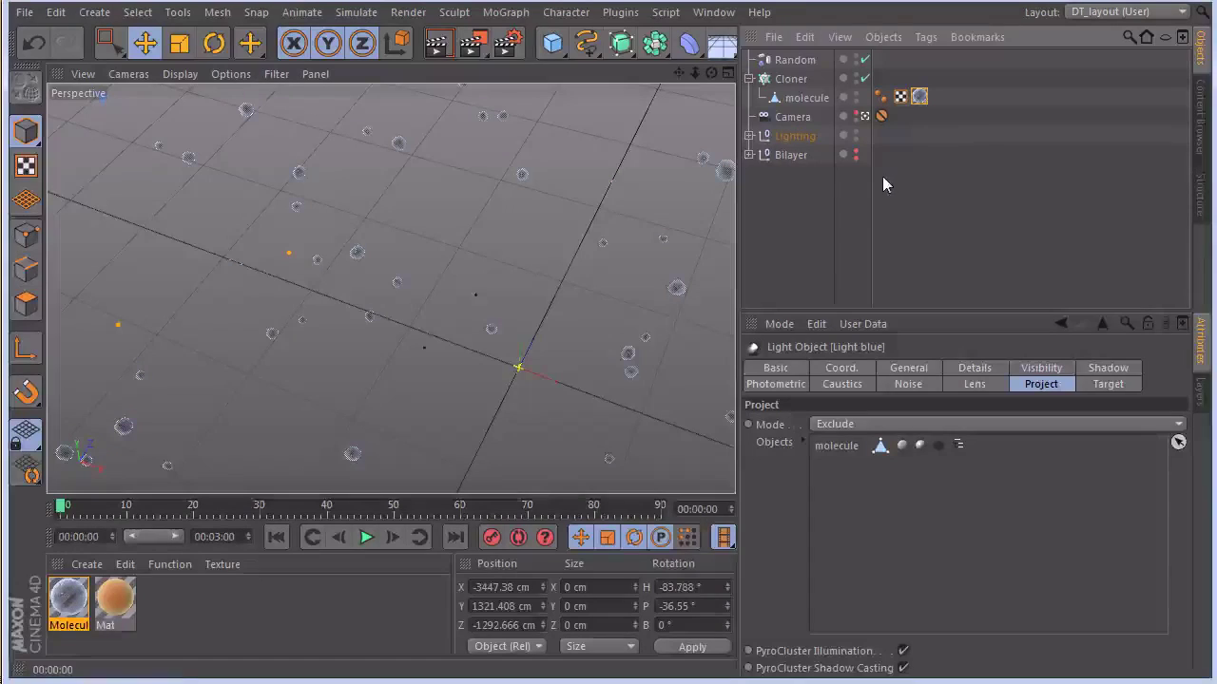
click(438, 42)
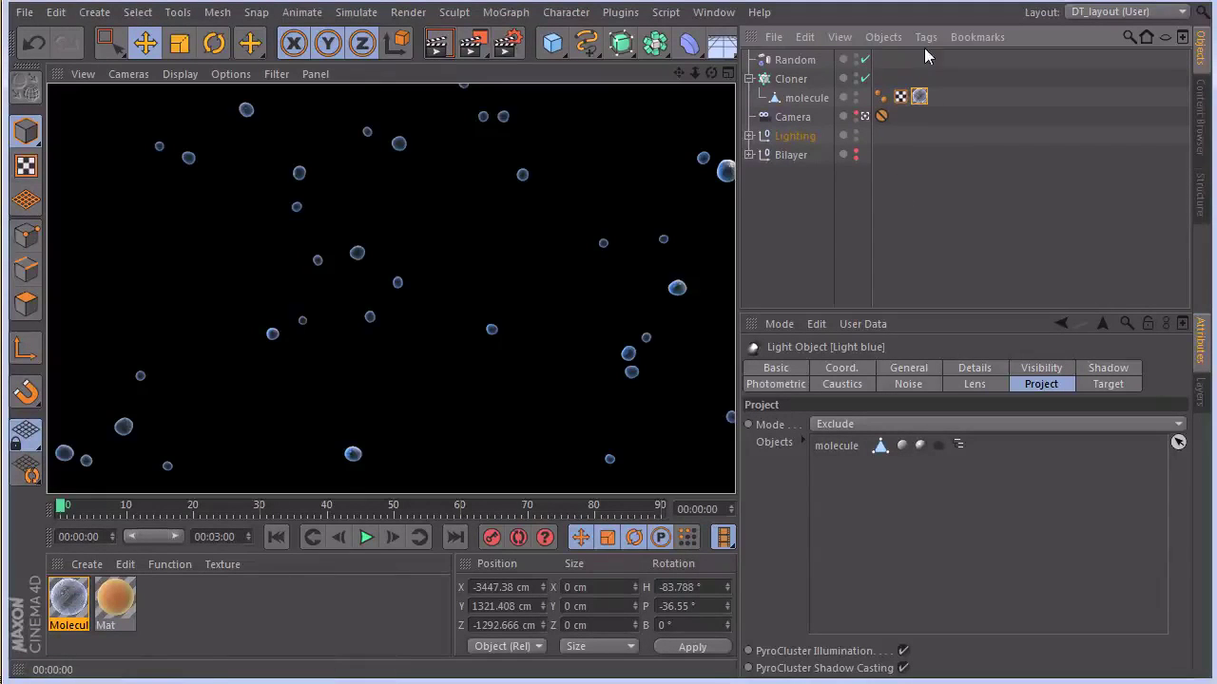
click(806, 98)
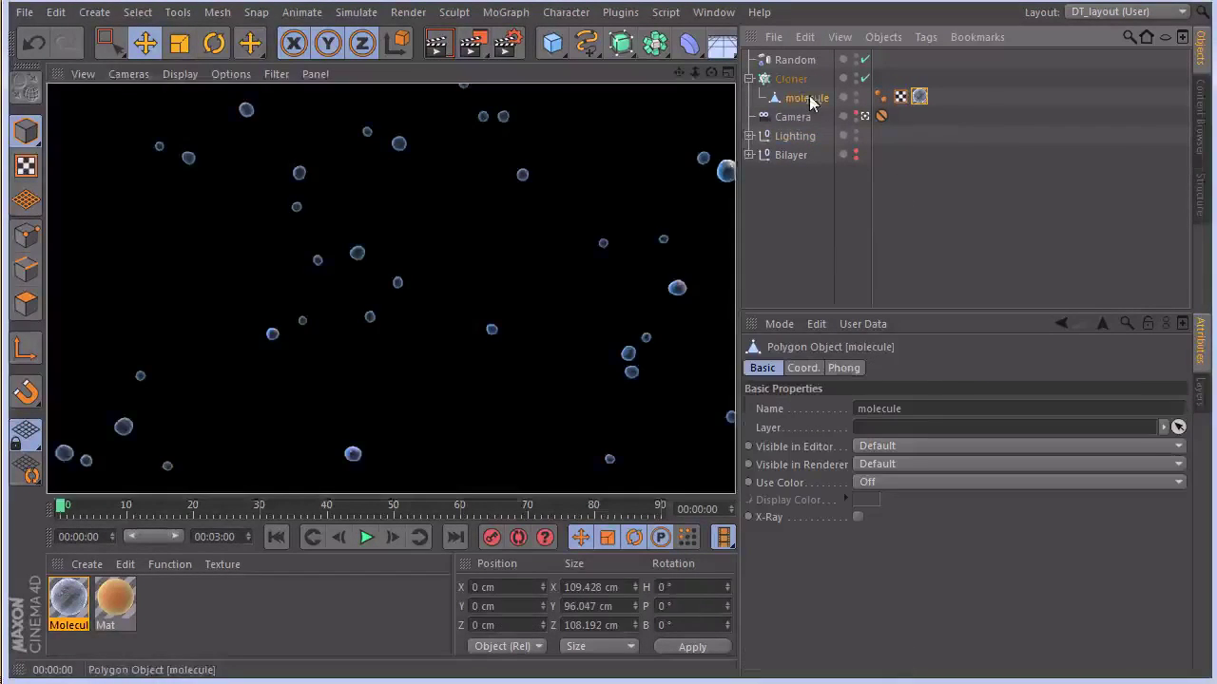
click(749, 138)
click(795, 155)
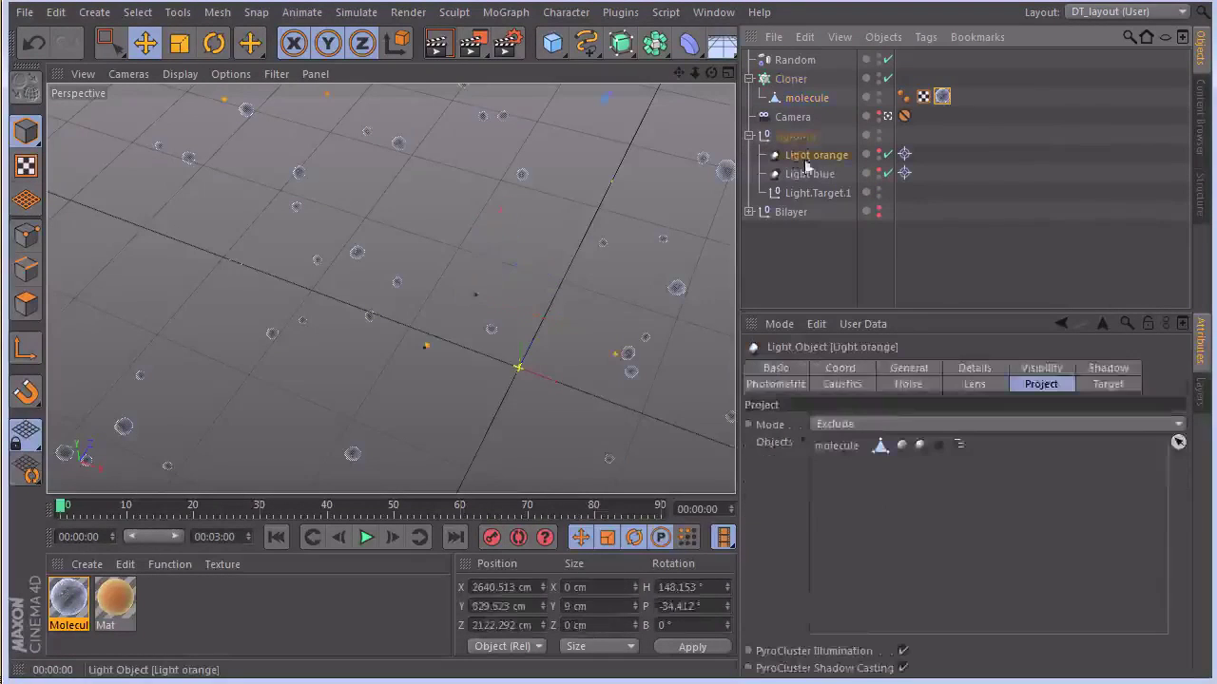
click(813, 177)
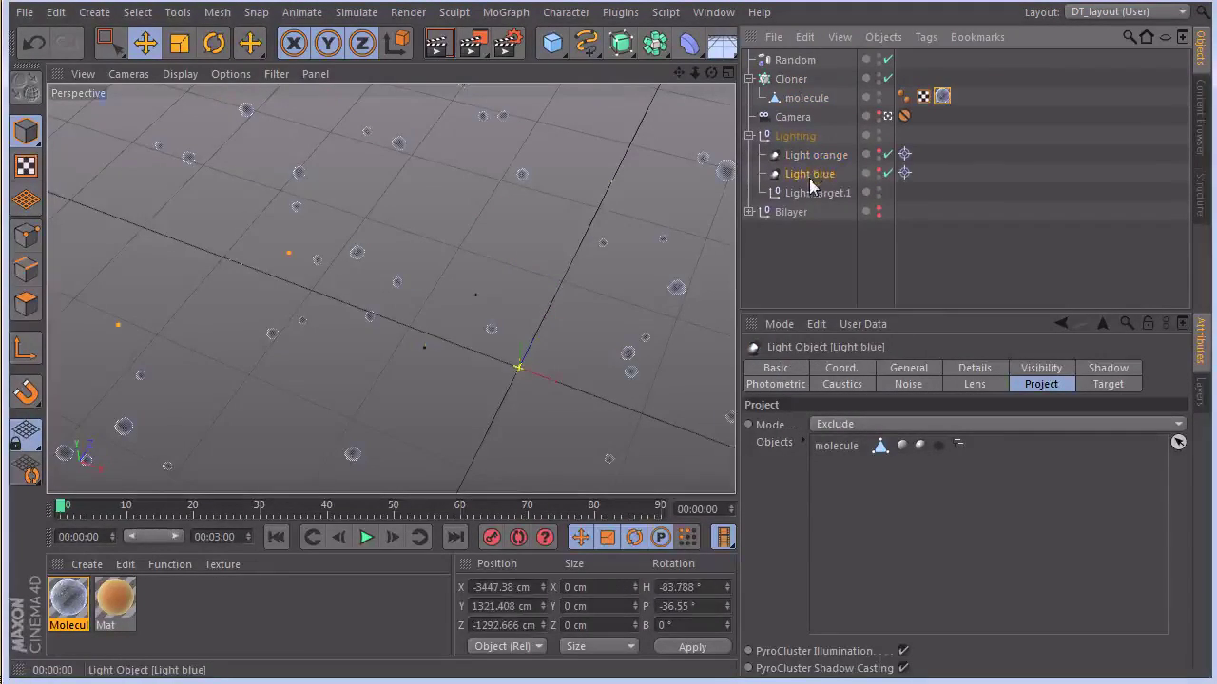
click(811, 155)
click(806, 99)
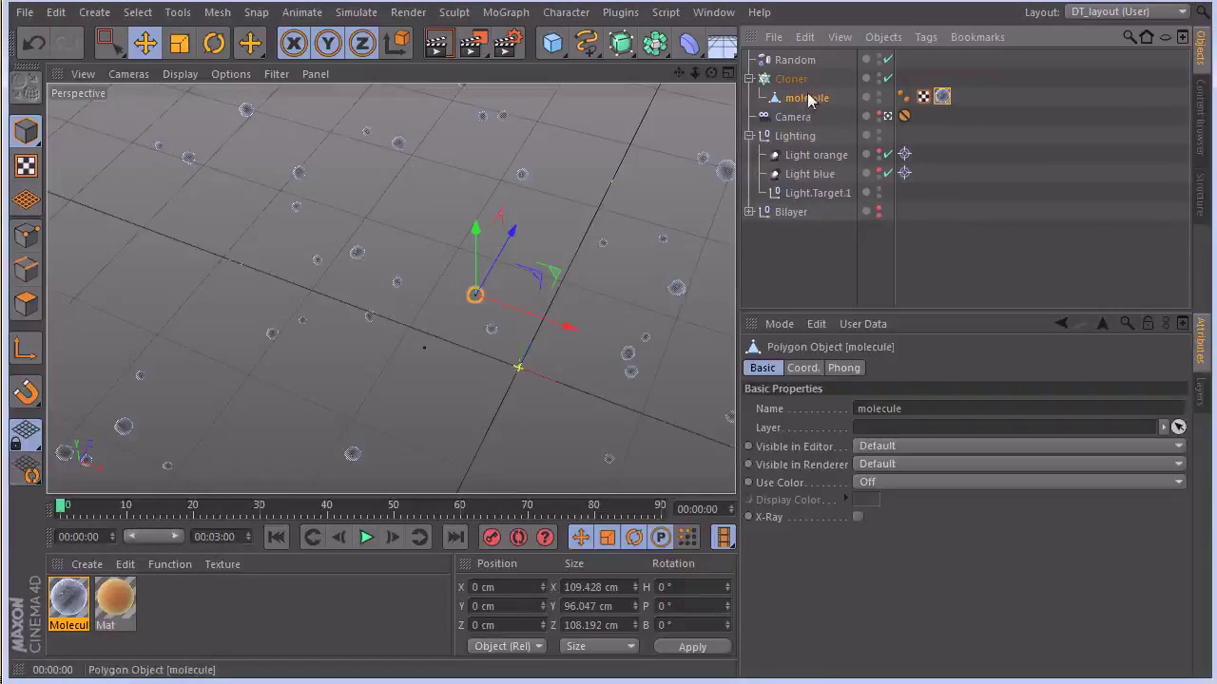
click(805, 158)
click(823, 176)
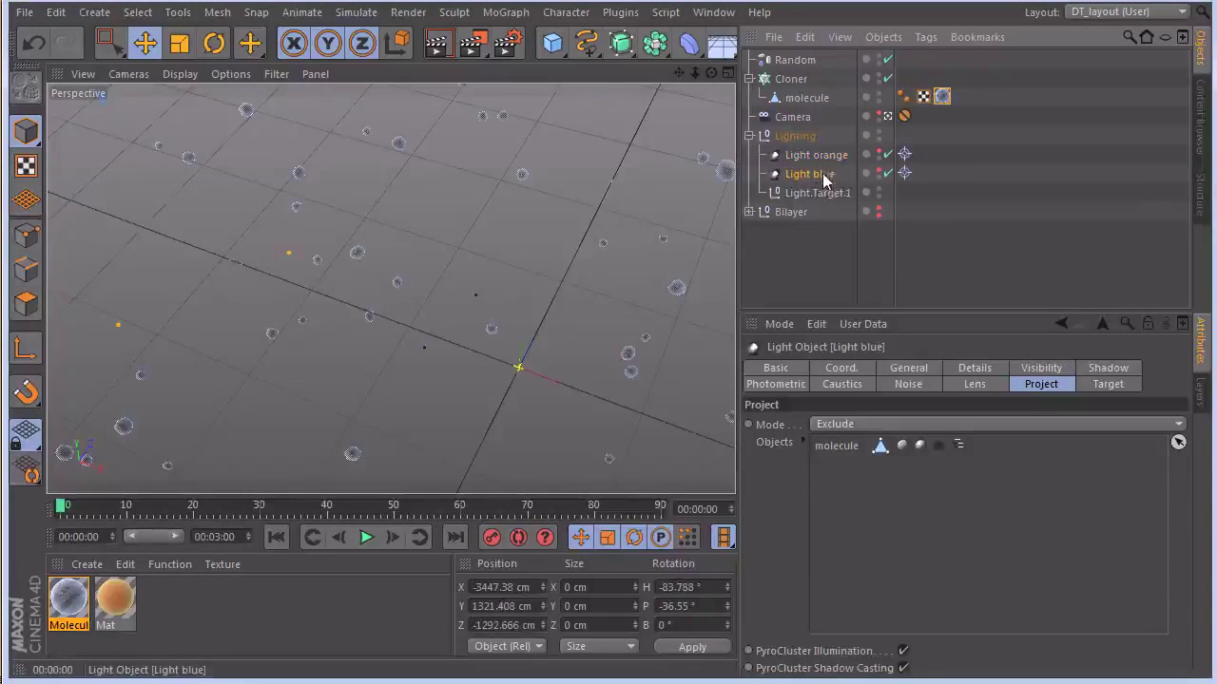
click(817, 156)
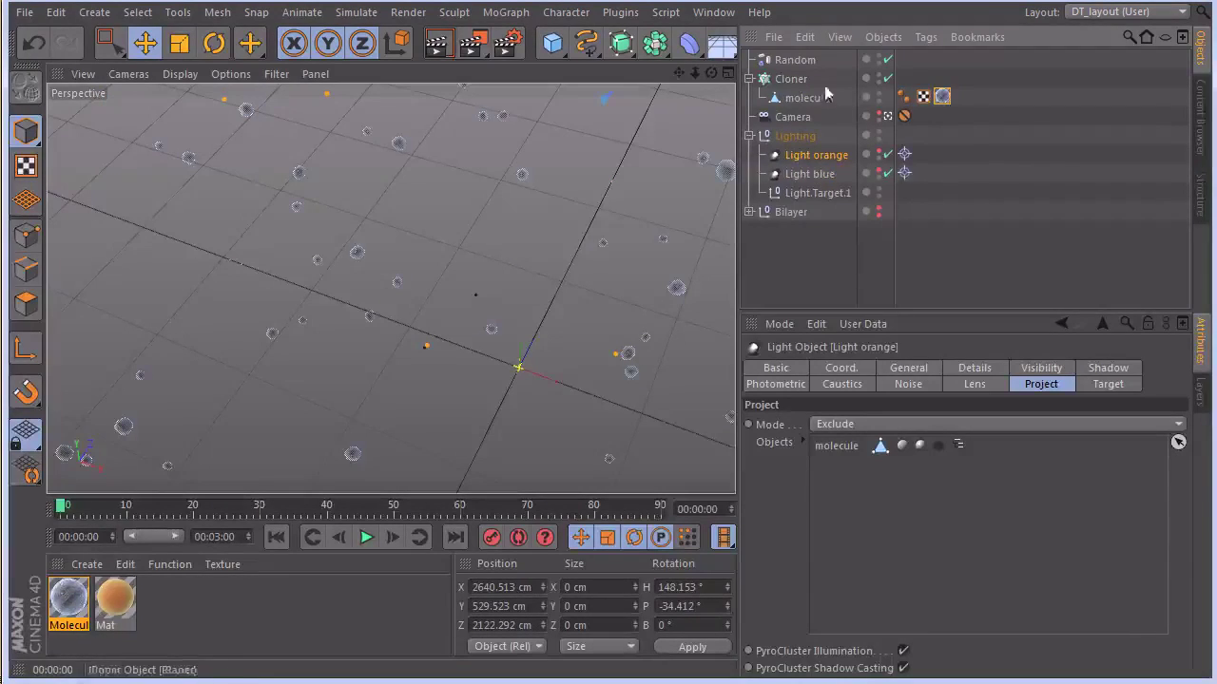
Switch off both lights for a test render, then turn the blue light back on
click(886, 173)
click(887, 154)
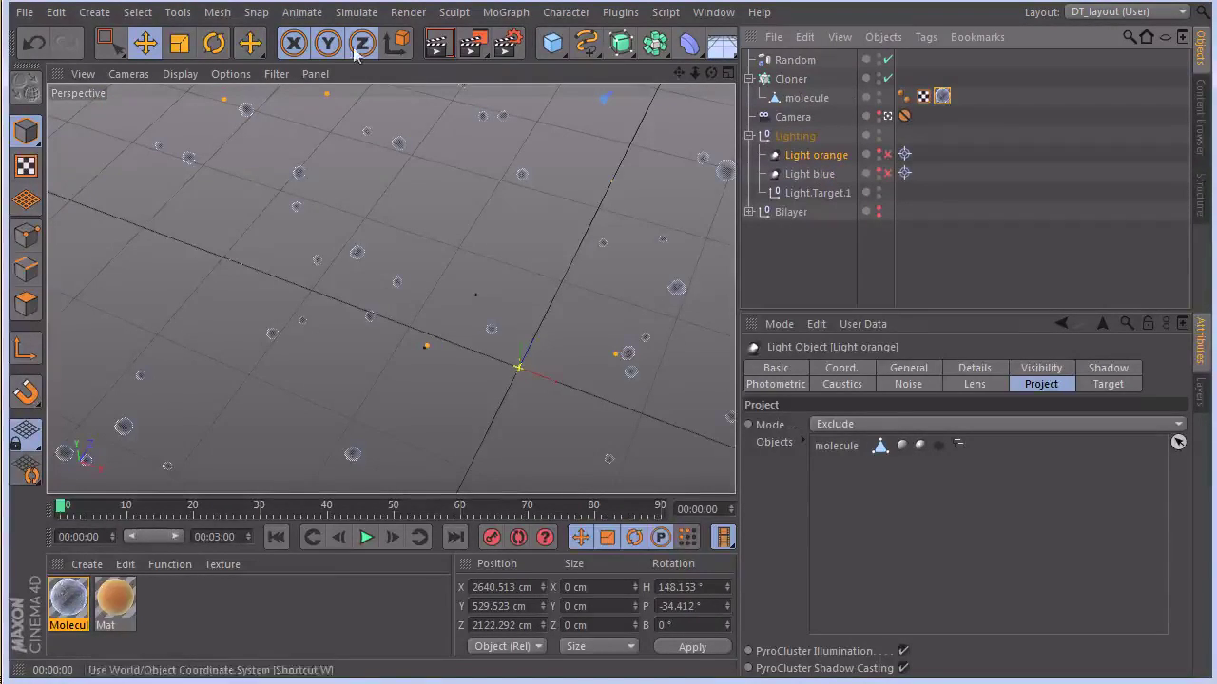
click(438, 43)
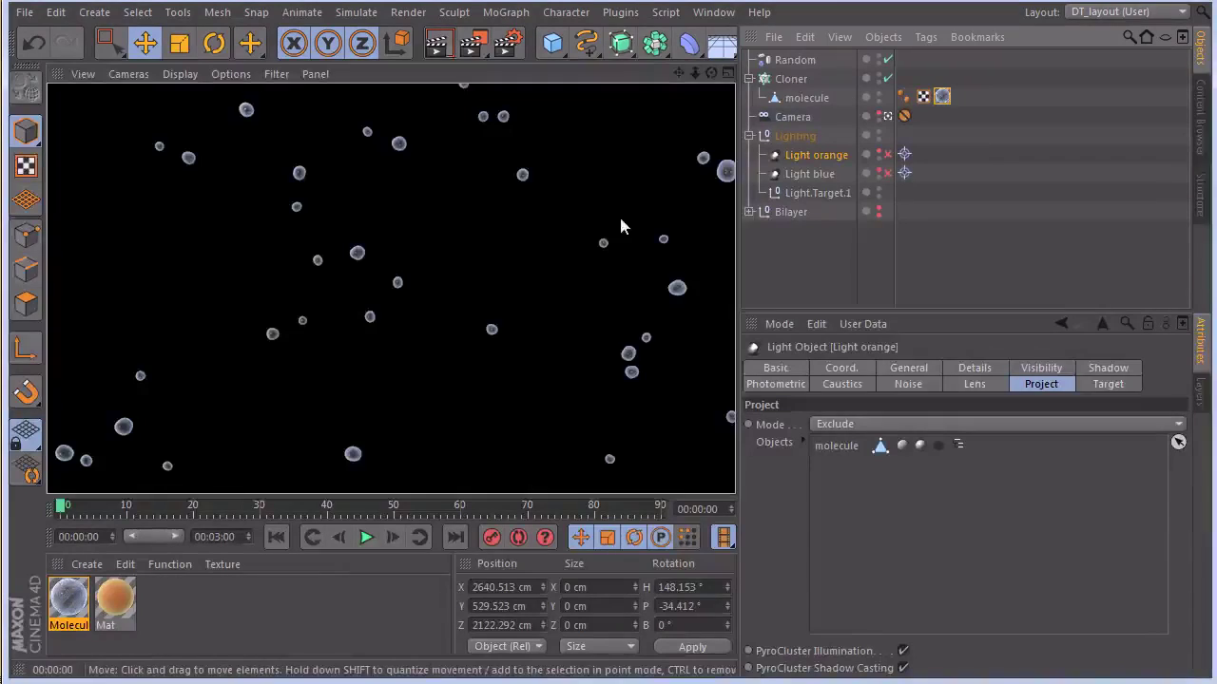
click(887, 173)
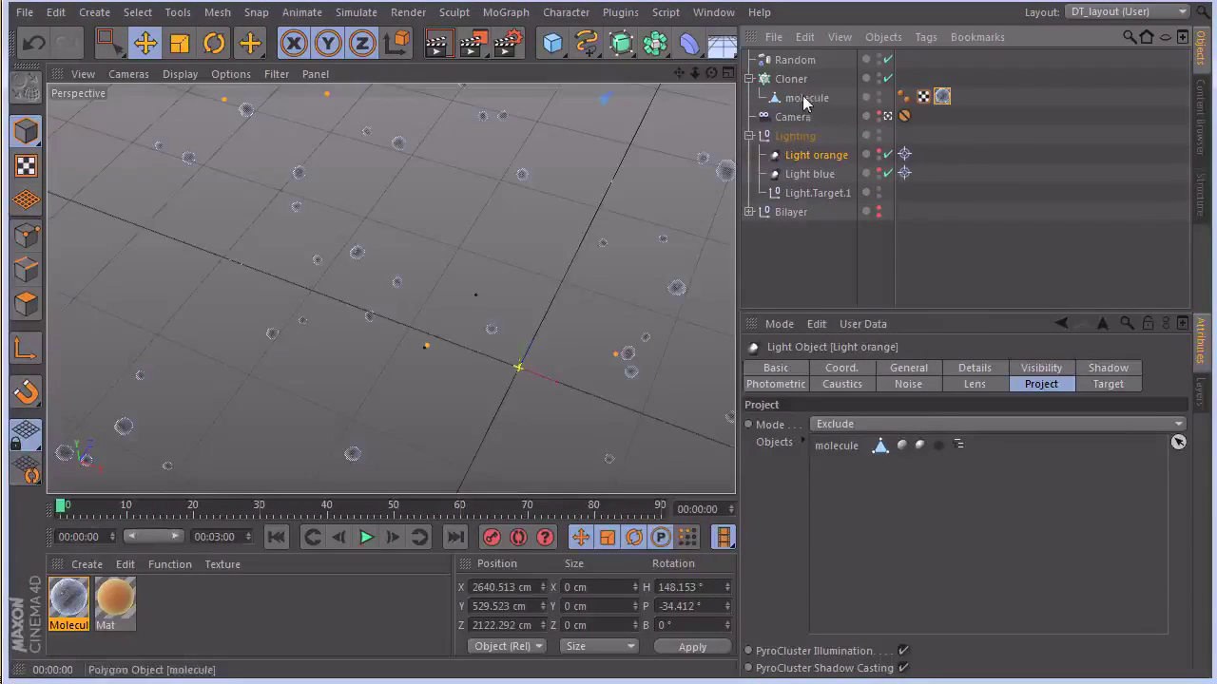
Add the Cloner to the Exclude lists of the orange and blue lights
drag(787, 79, 877, 472)
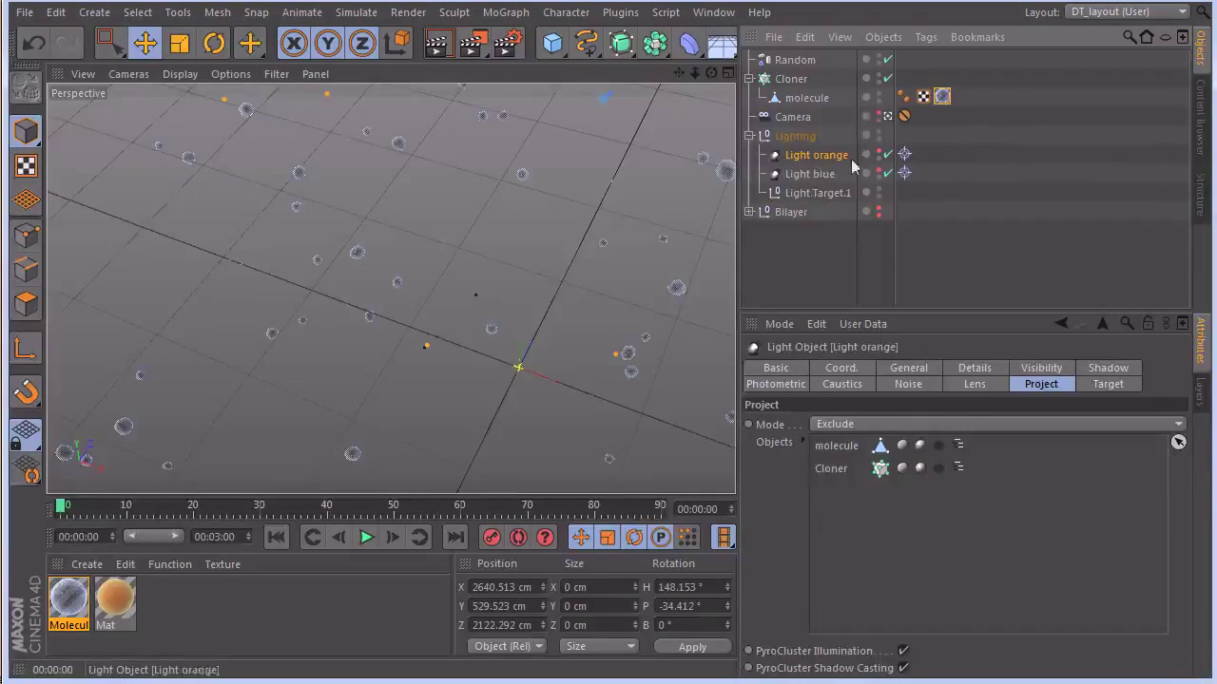
click(817, 175)
drag(795, 80, 878, 475)
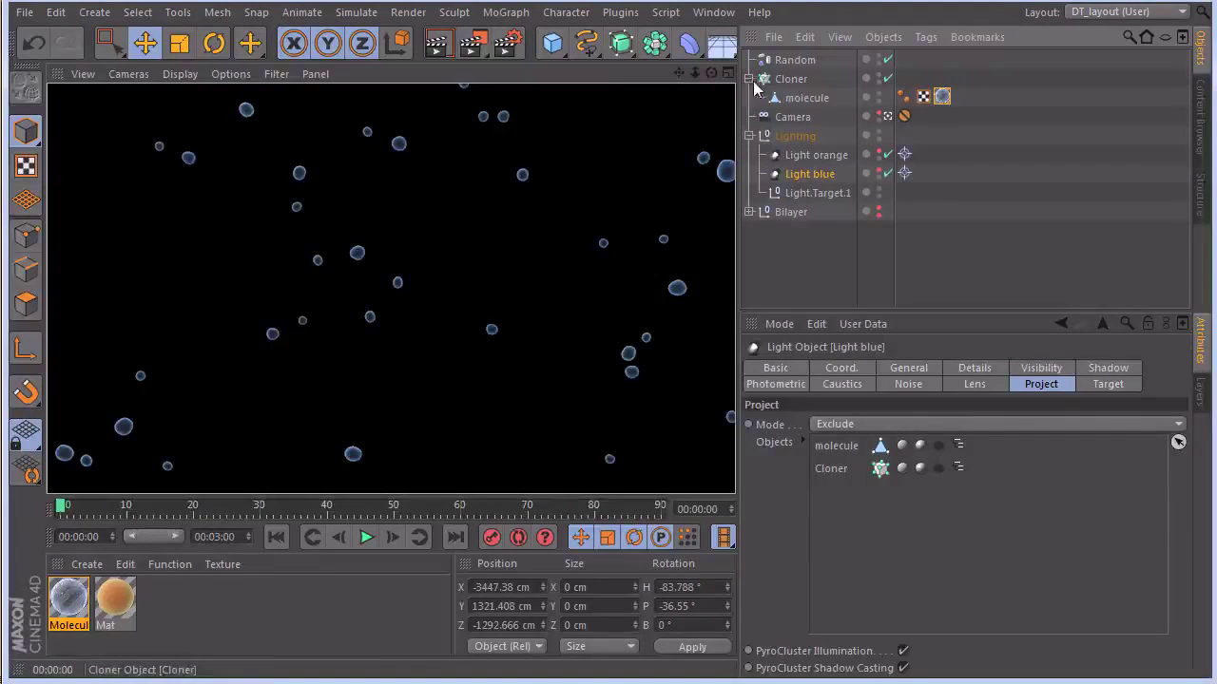
click(750, 136)
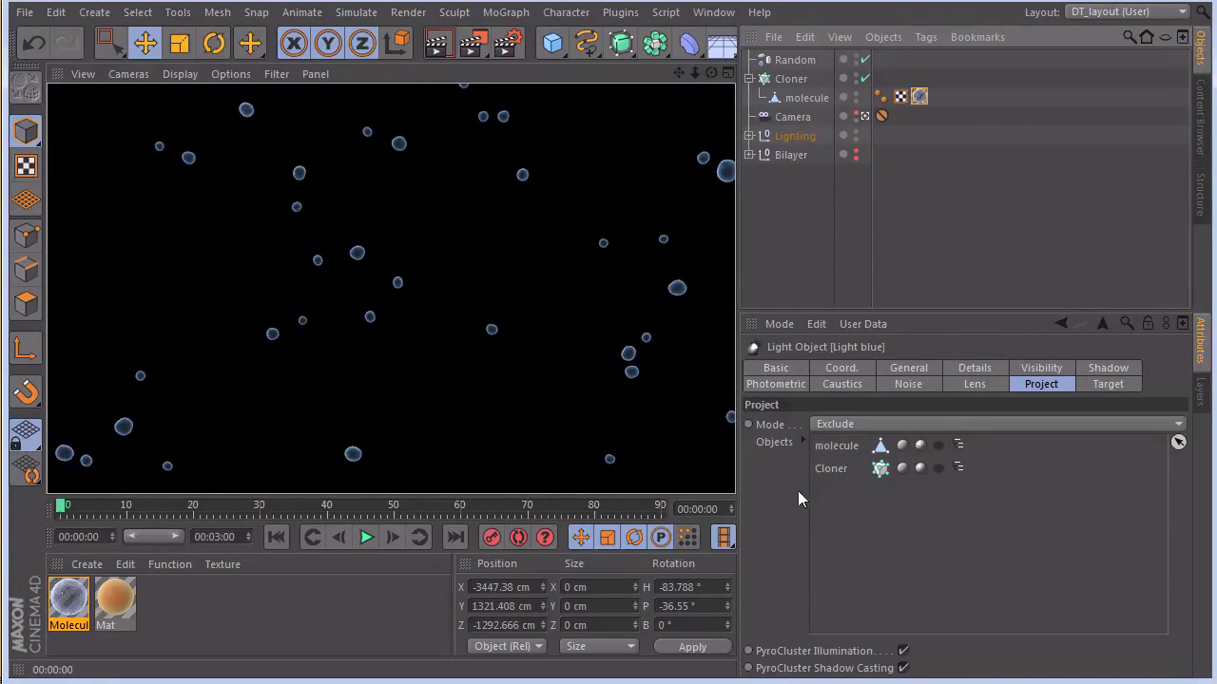
Remove the molecule from both lights' Exclude lists and render a preview
right_click(838, 446)
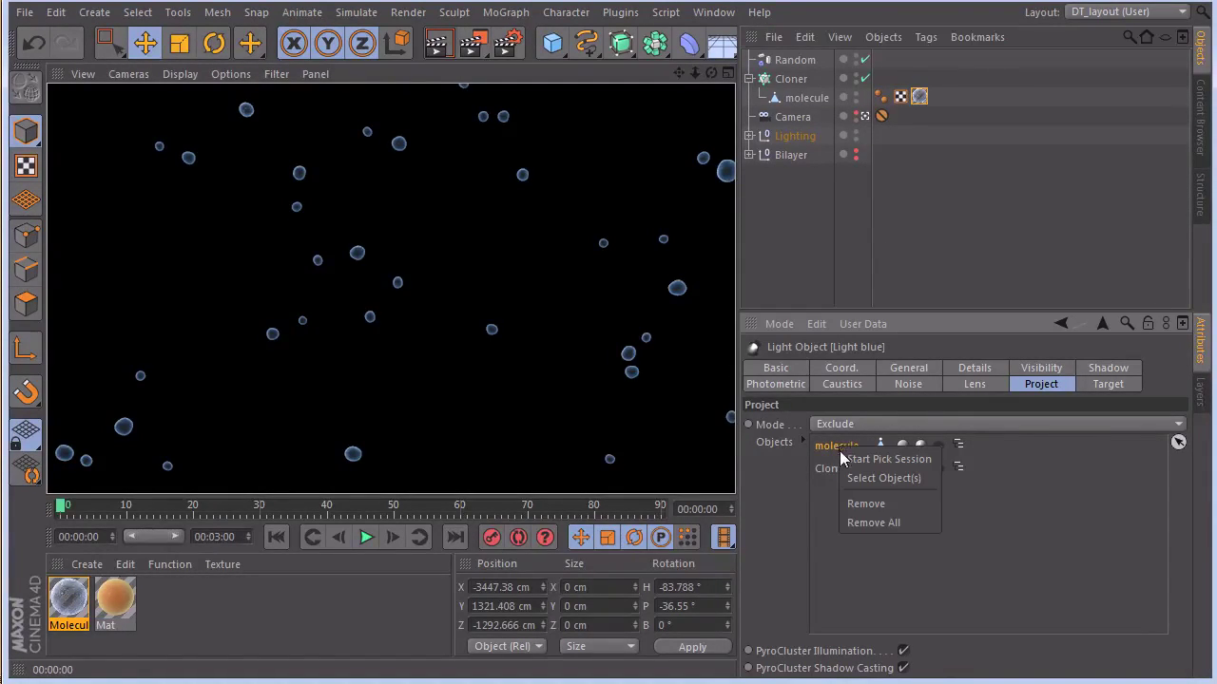
click(877, 502)
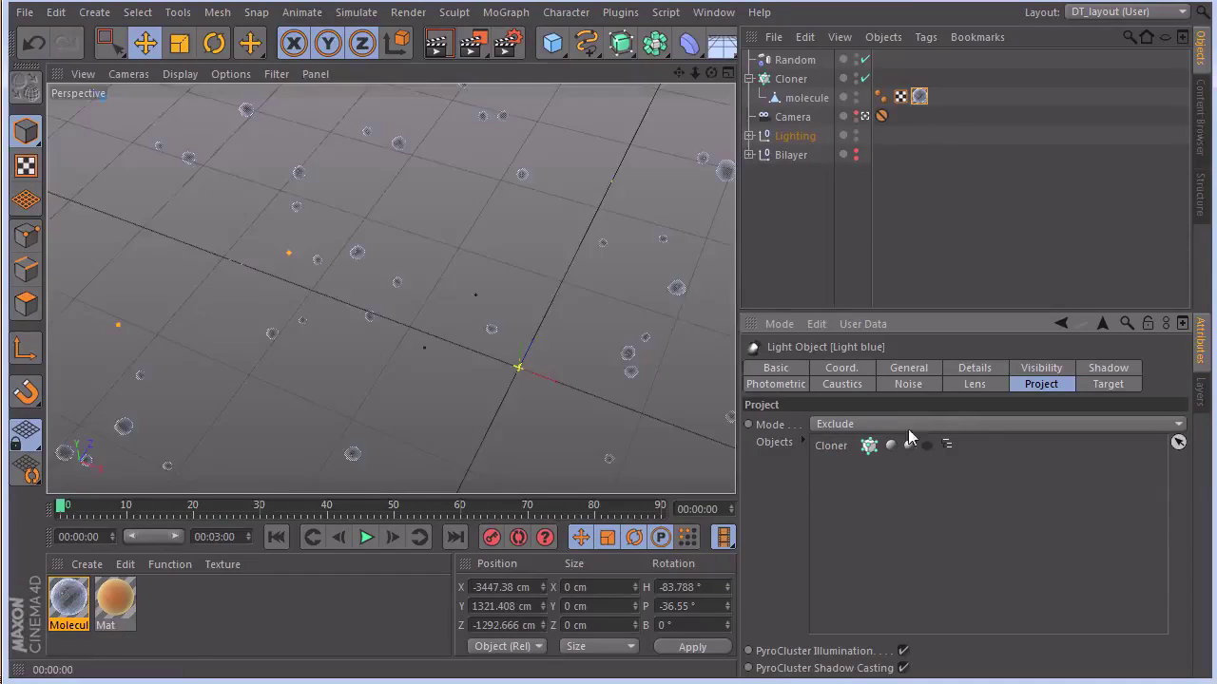
click(750, 136)
click(788, 156)
right_click(837, 445)
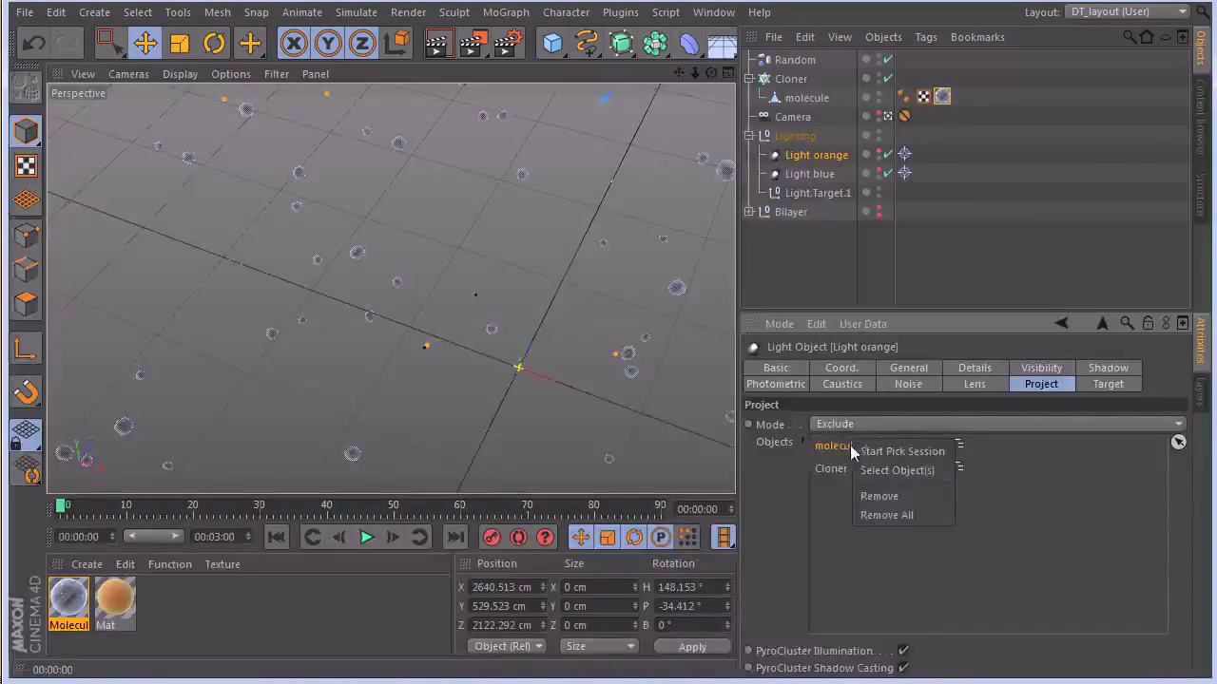
click(876, 498)
click(438, 43)
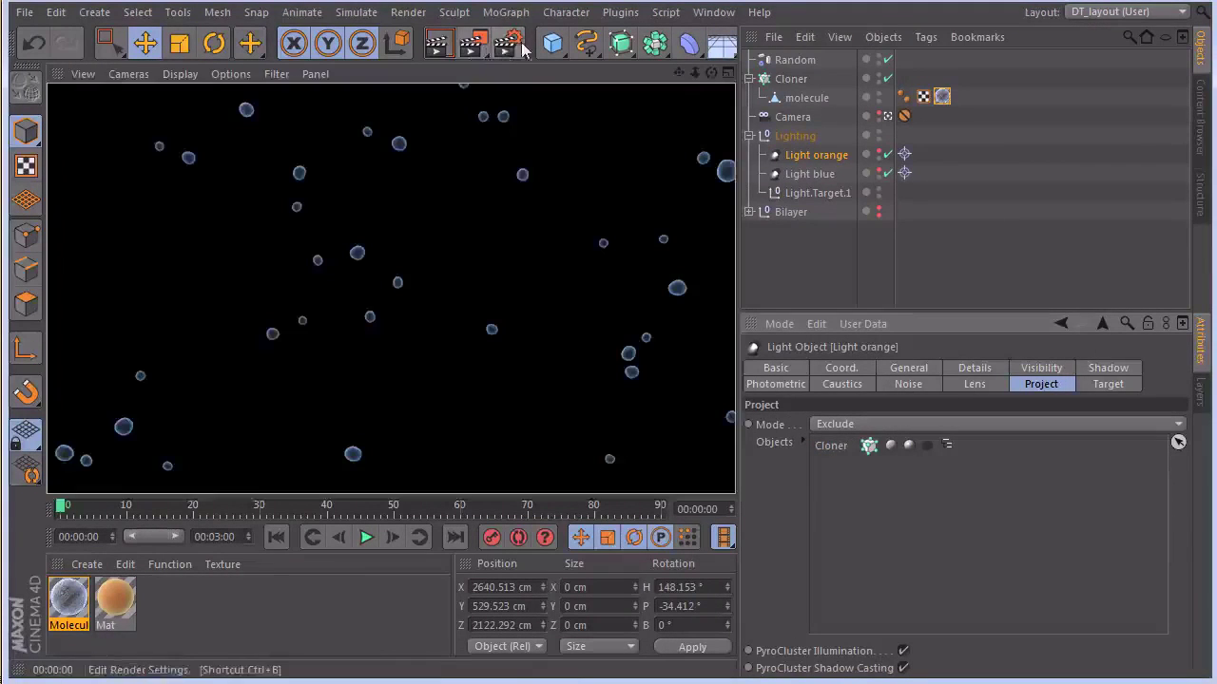
click(750, 136)
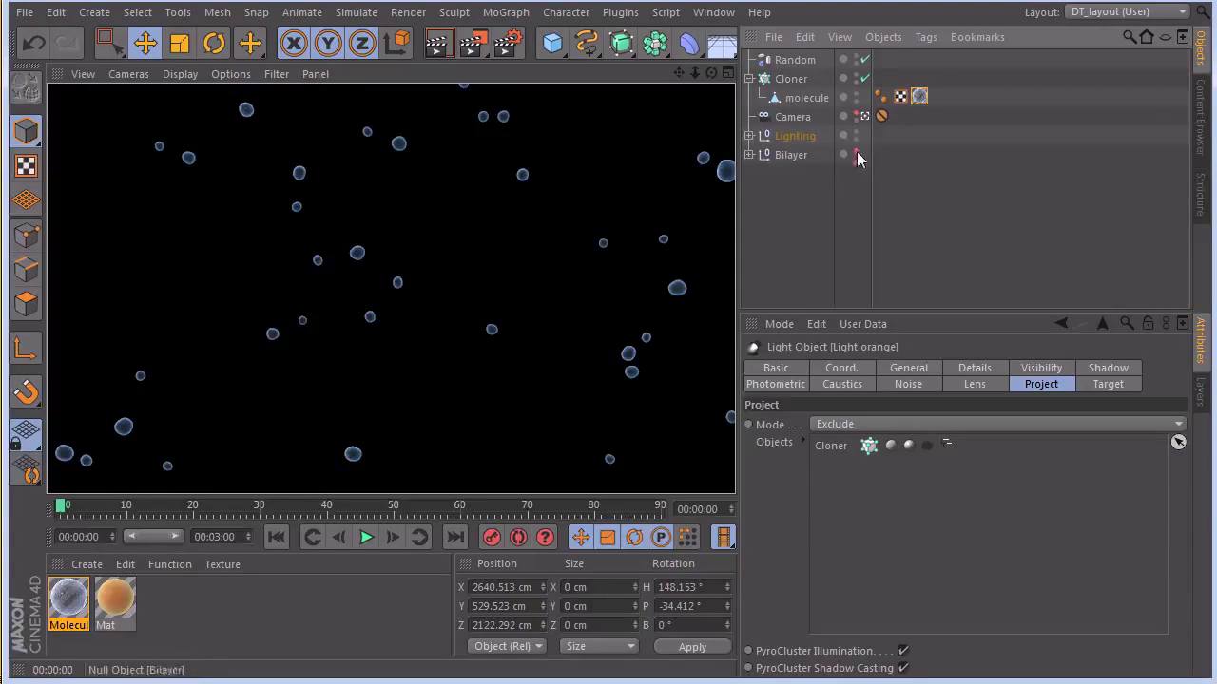
Collapse the Cloner and add a new Light, switching to the four-view layout
click(749, 79)
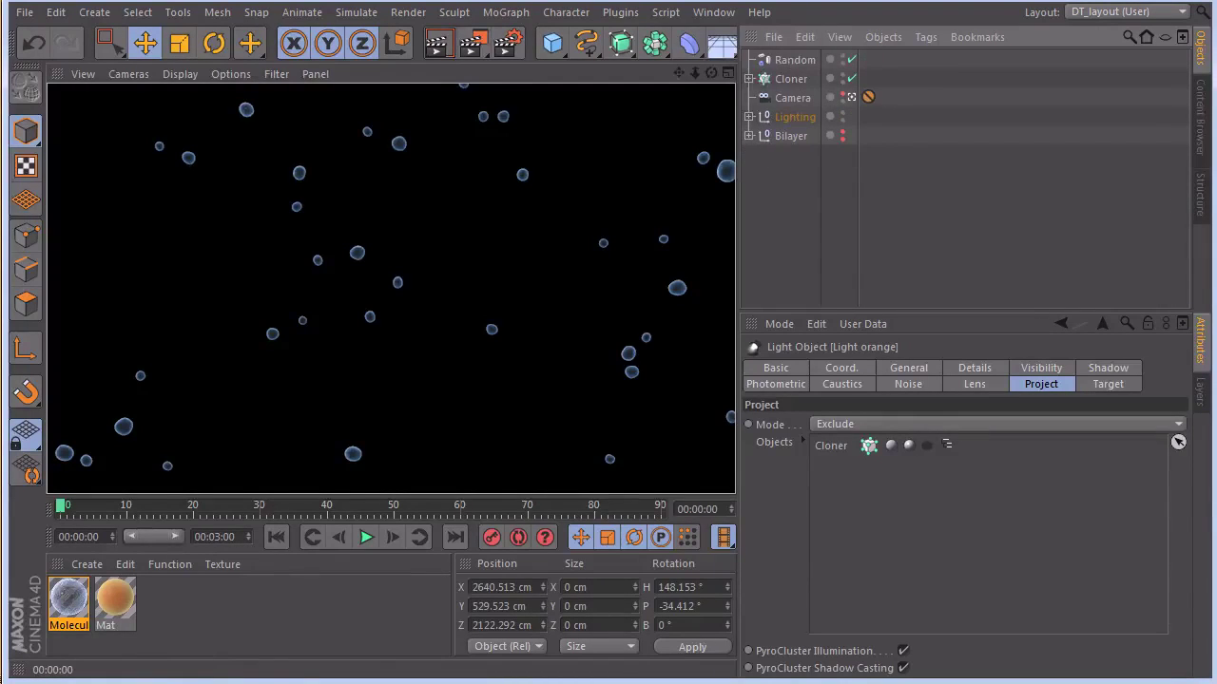
drag(736, 89, 841, 89)
drag(791, 43, 870, 67)
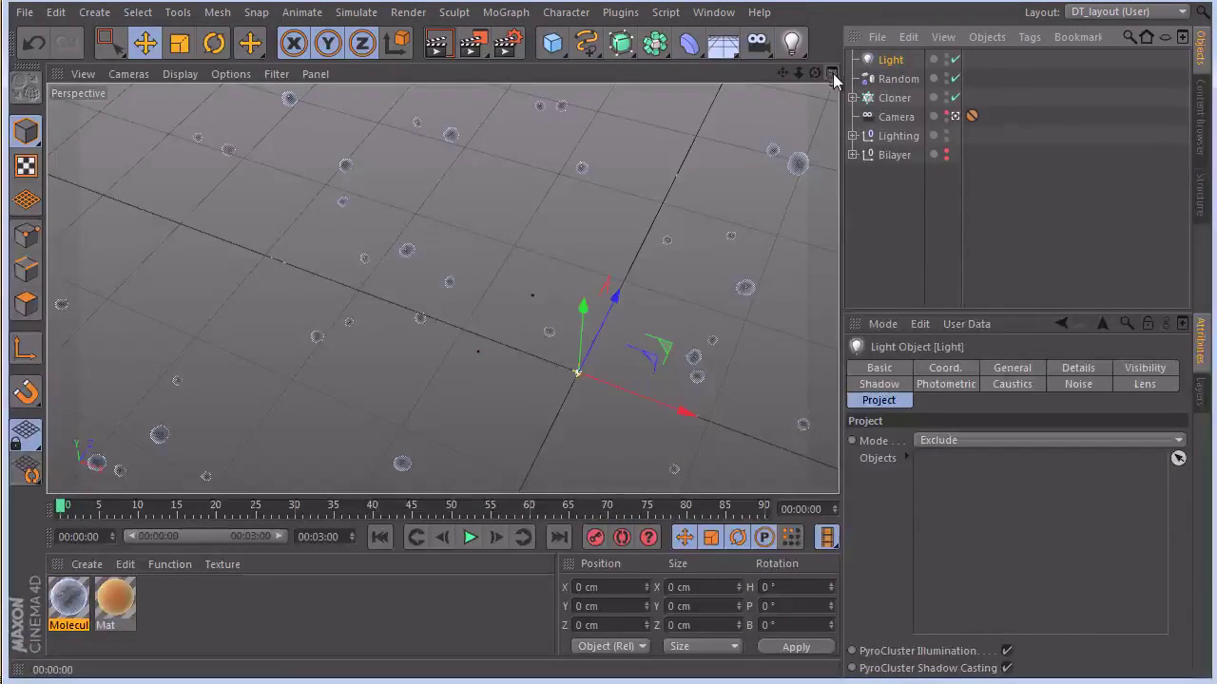
click(831, 74)
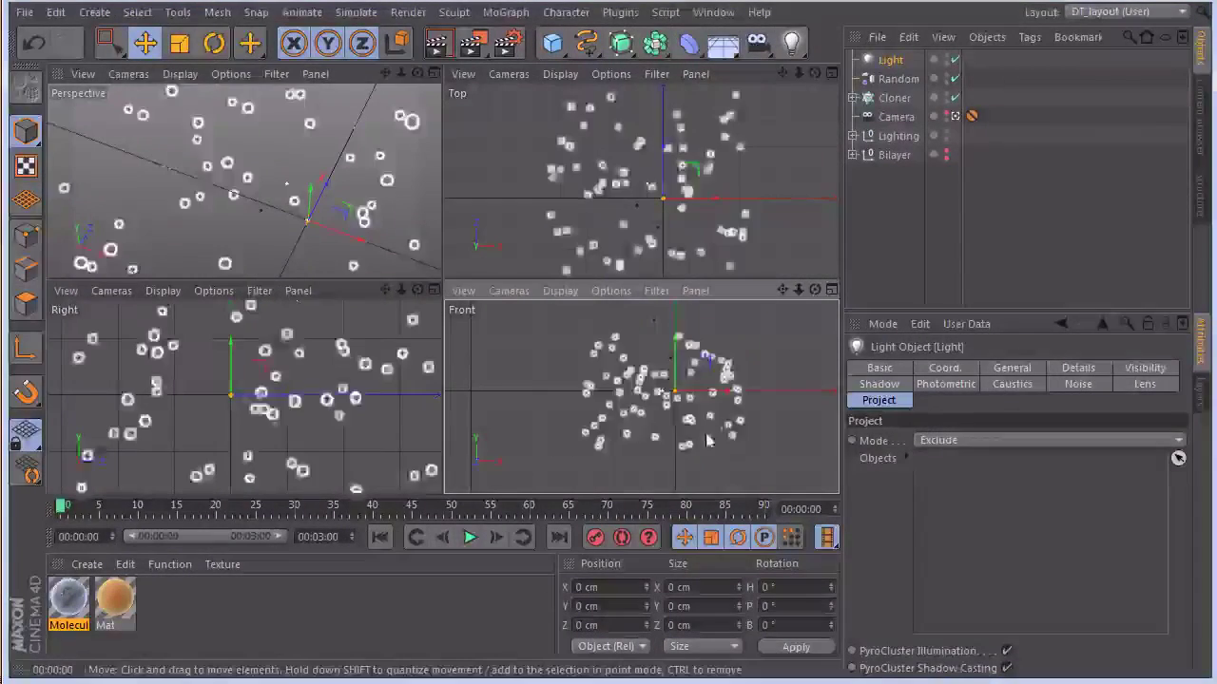
Move the light up and back to roughly X −2433.8, Y 3341.8, Z 5563.6 cm
drag(705, 452, 683, 410)
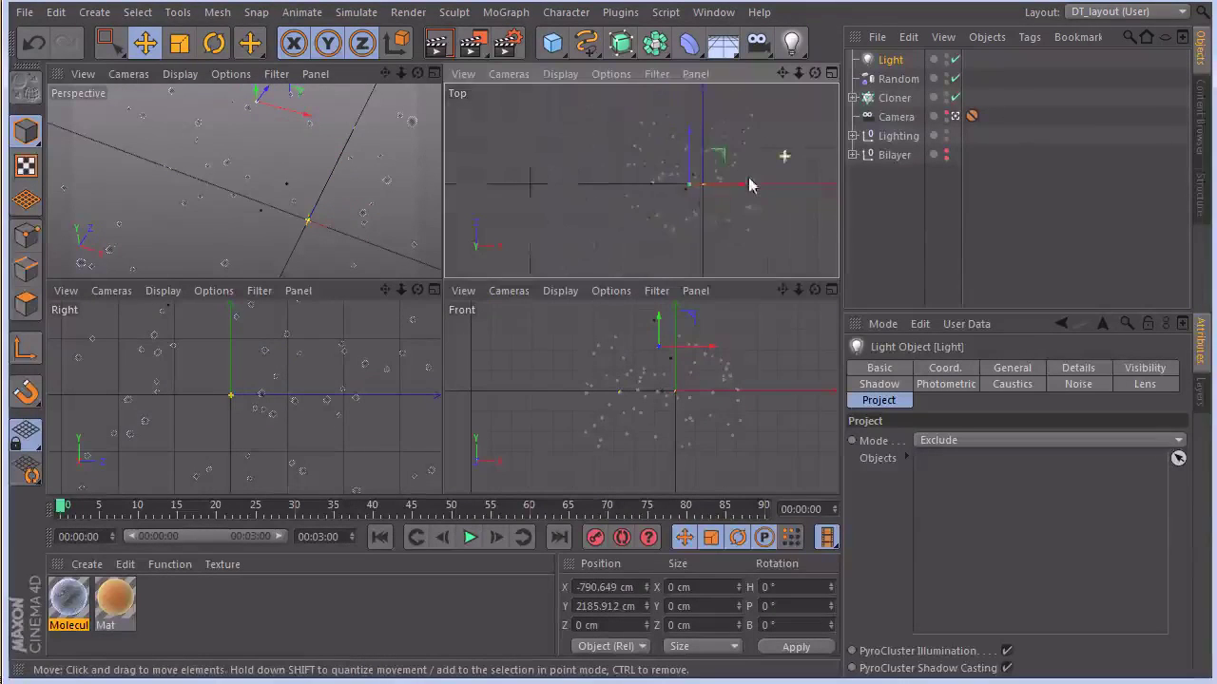
drag(724, 126, 807, 212)
mouse_move(770, 383)
mouse_down()
mouse_move(768, 342)
mouse_move(730, 381)
mouse_move(741, 367)
mouse_up()
drag(784, 135, 773, 139)
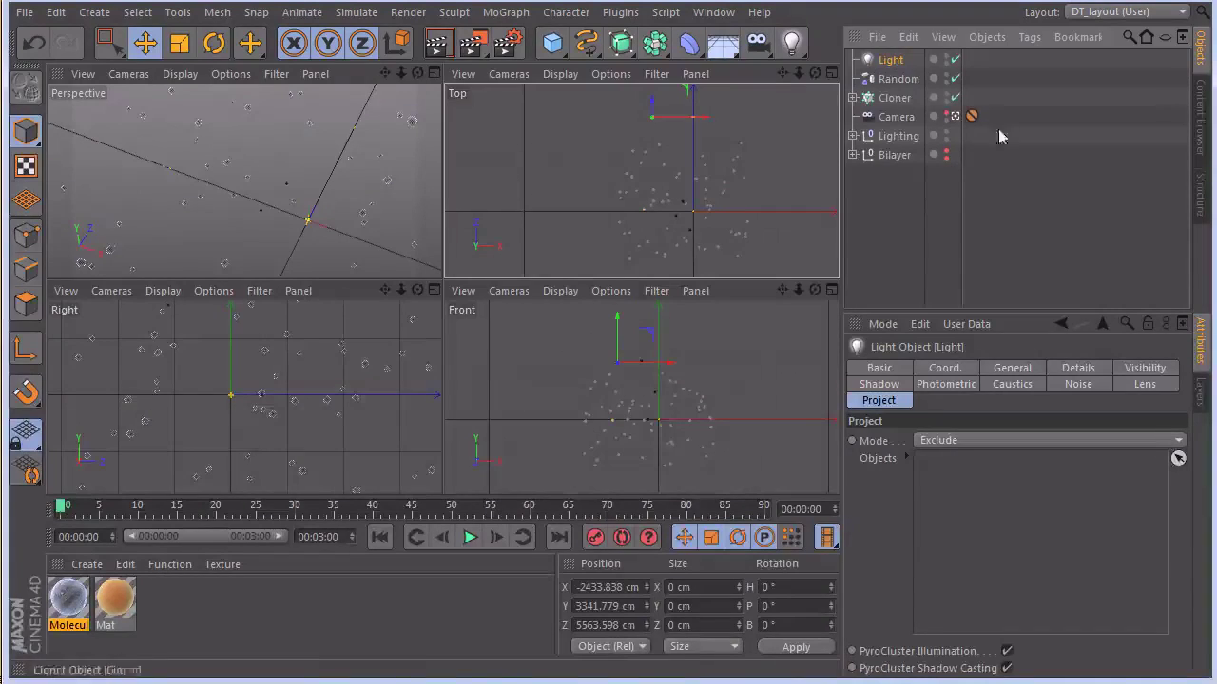
Give the new light a warm 247/207/169 colour and preview the render
click(434, 73)
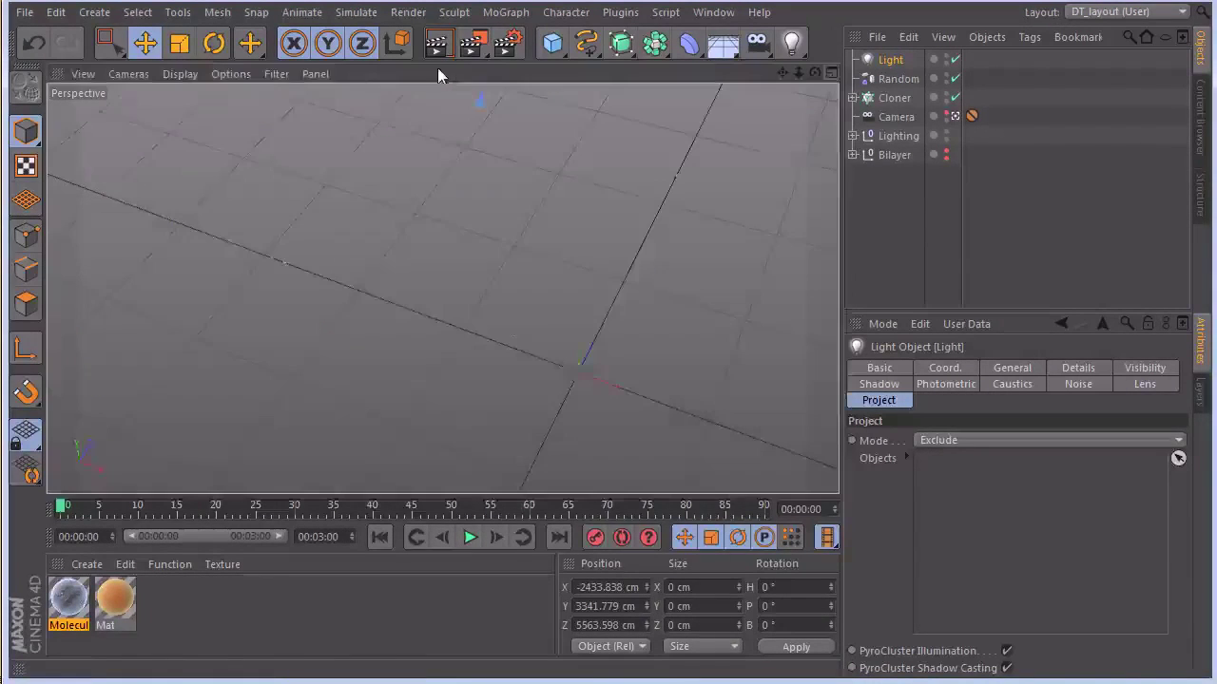
click(444, 51)
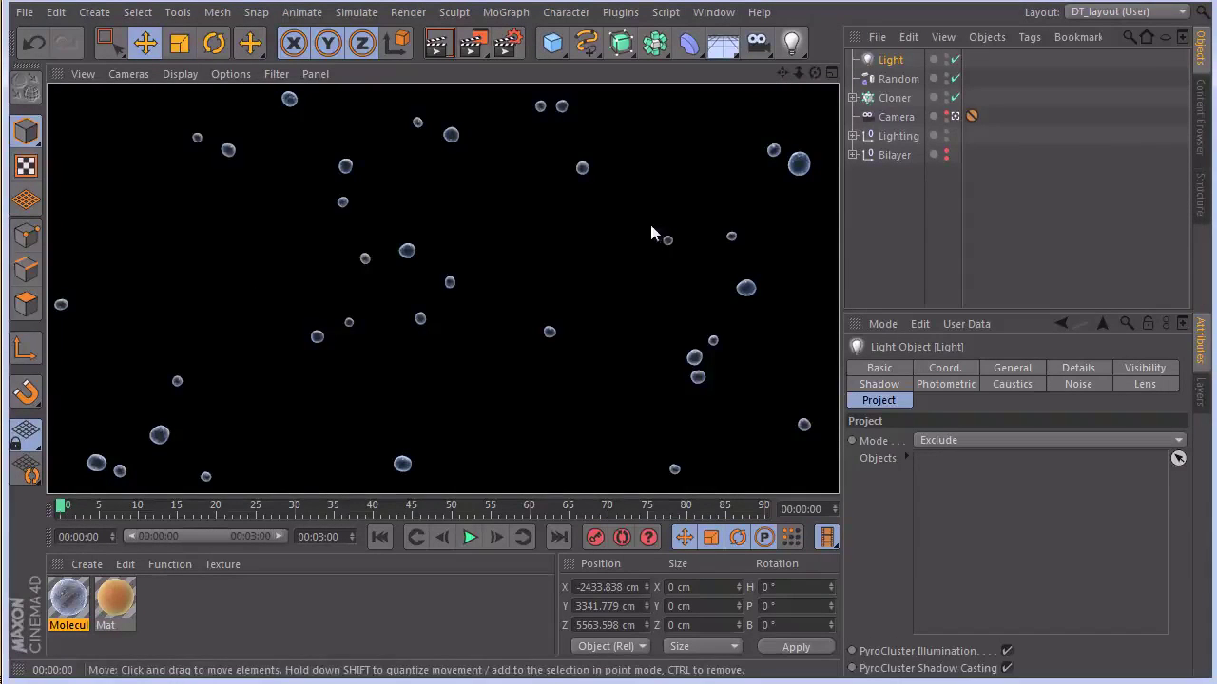
click(890, 60)
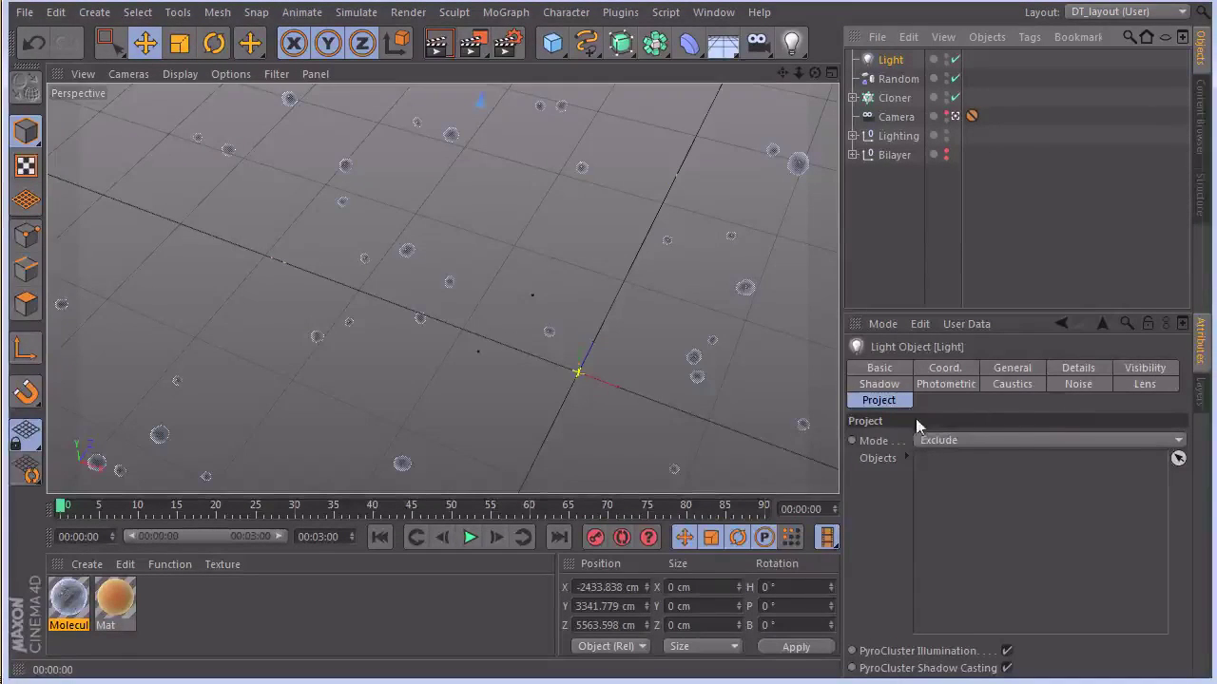
click(1012, 367)
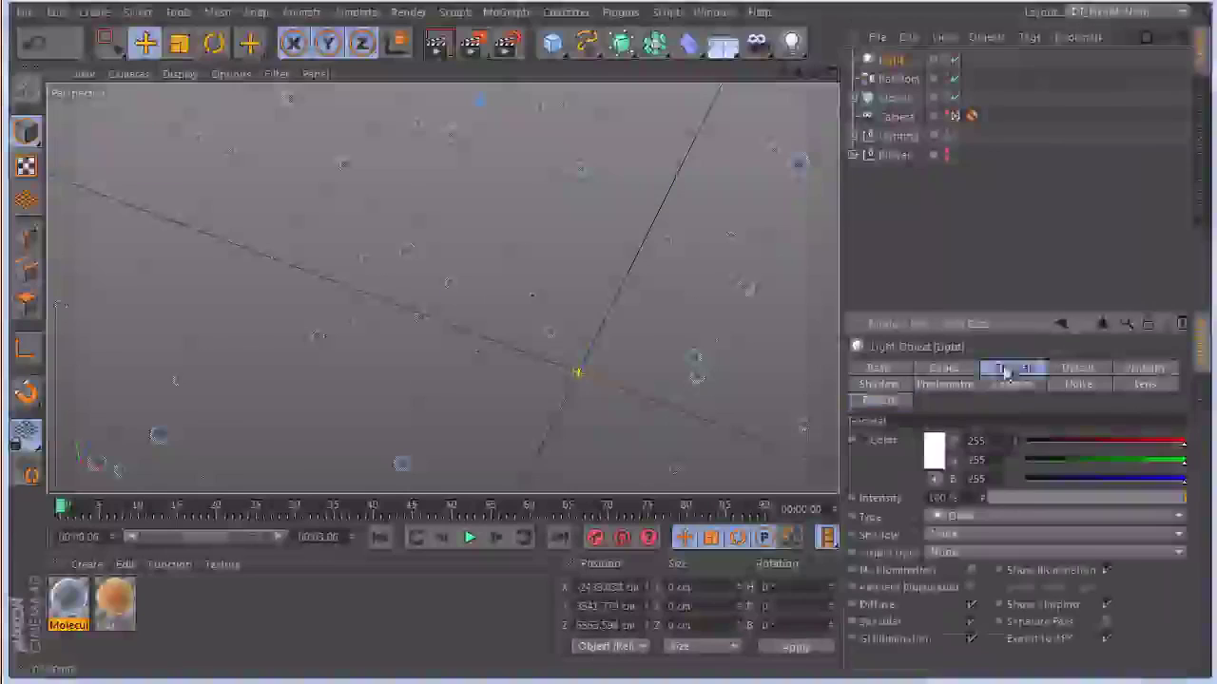
click(944, 453)
mouse_move(937, 350)
mouse_down()
mouse_move(952, 288)
mouse_move(906, 332)
mouse_move(888, 331)
mouse_up()
click(926, 475)
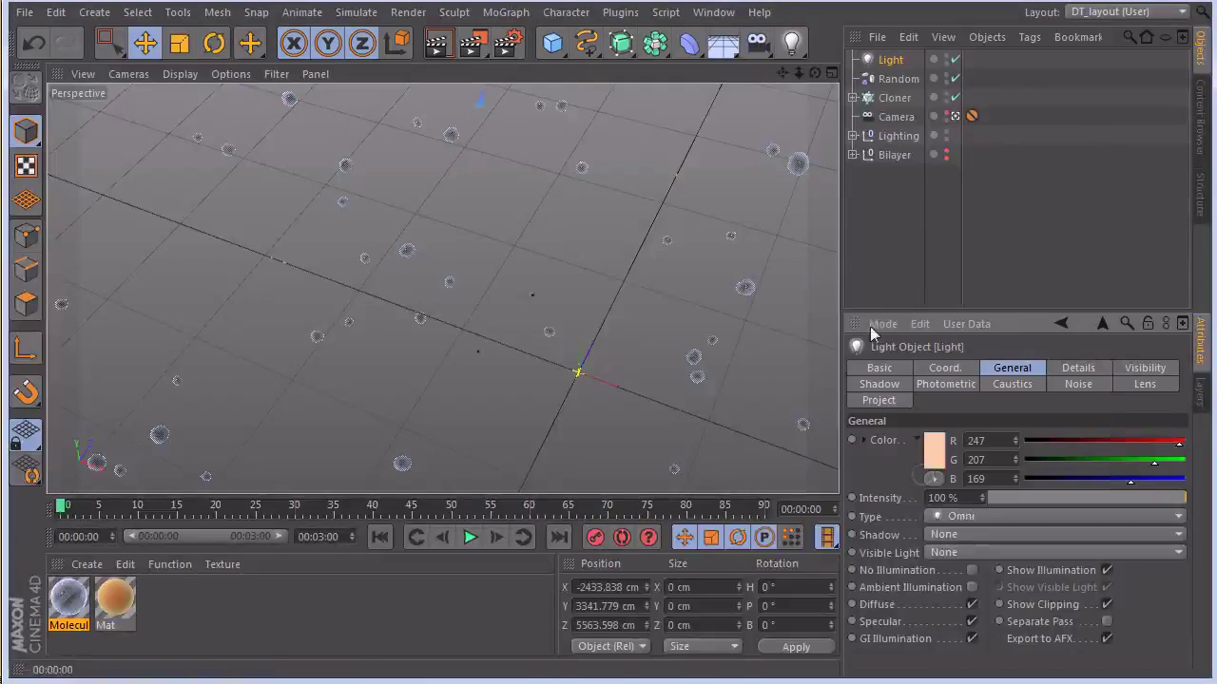
click(437, 41)
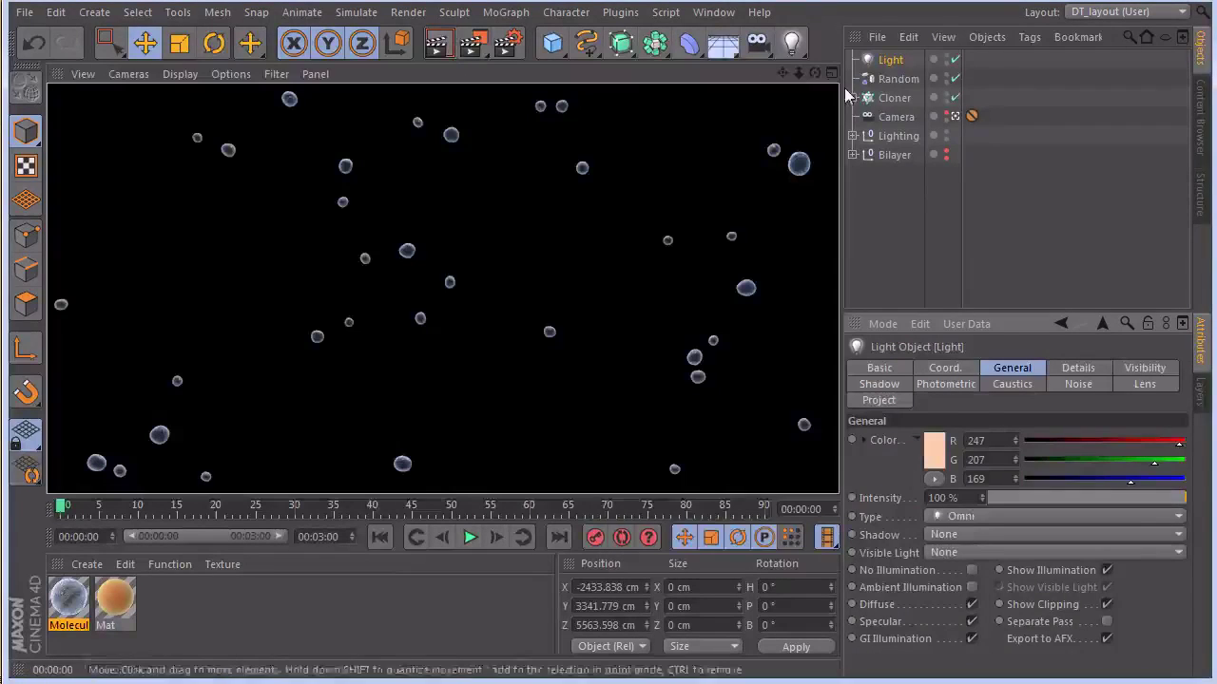
Try 150% light intensity, then settle on 115% and re-render
click(969, 498)
text(150)
key(Return)
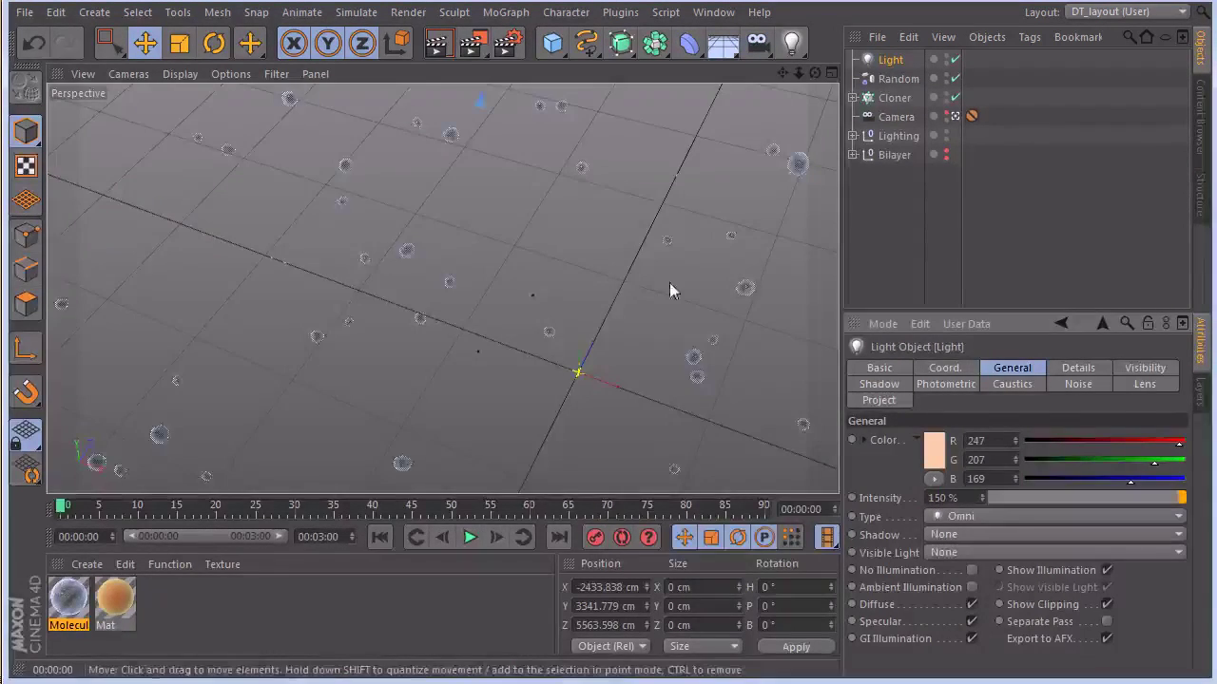
click(439, 43)
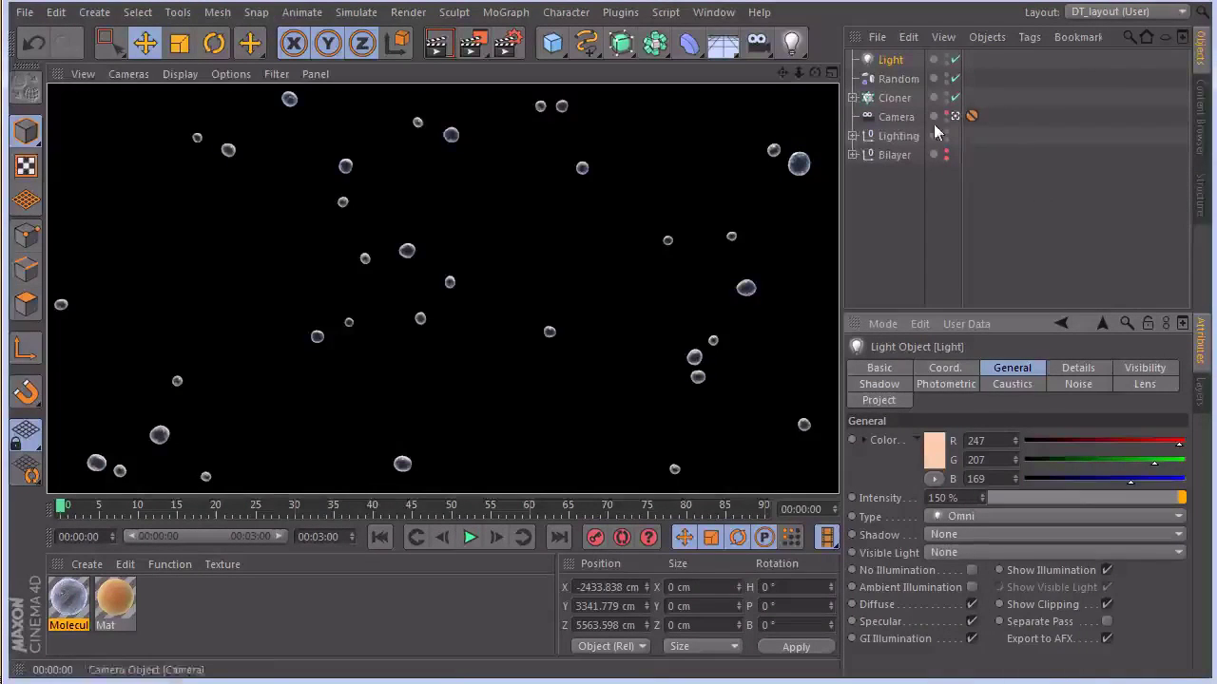
click(969, 498)
text(115)
key(Return)
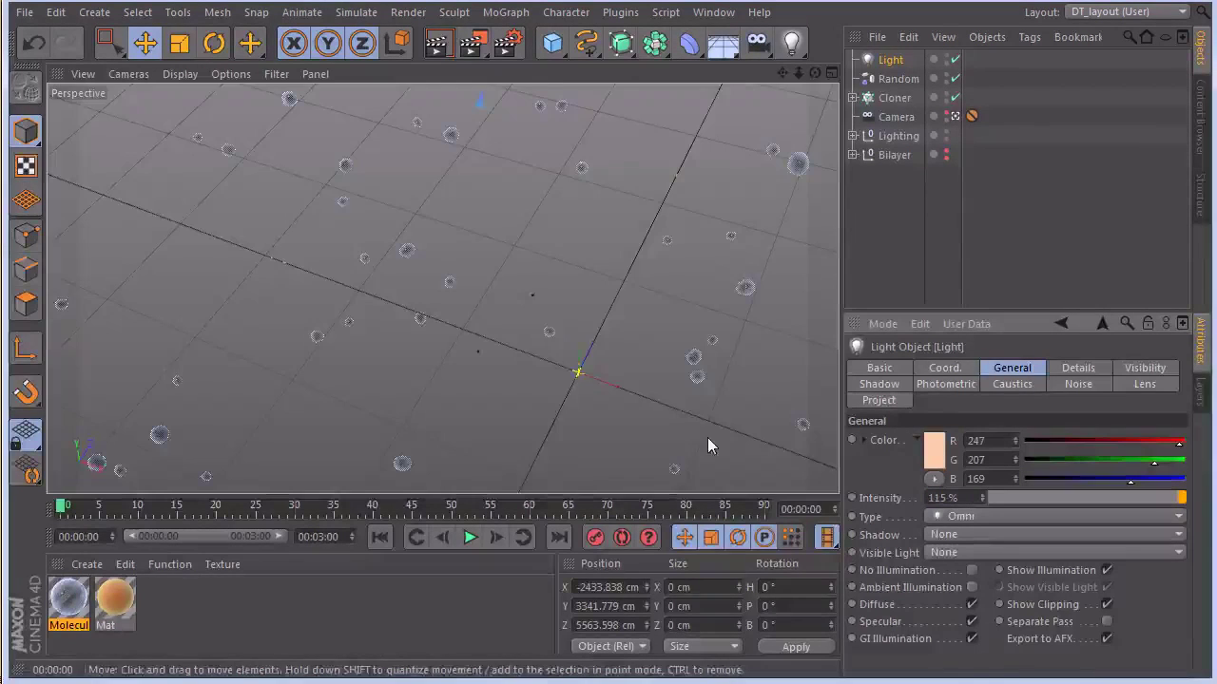
click(439, 44)
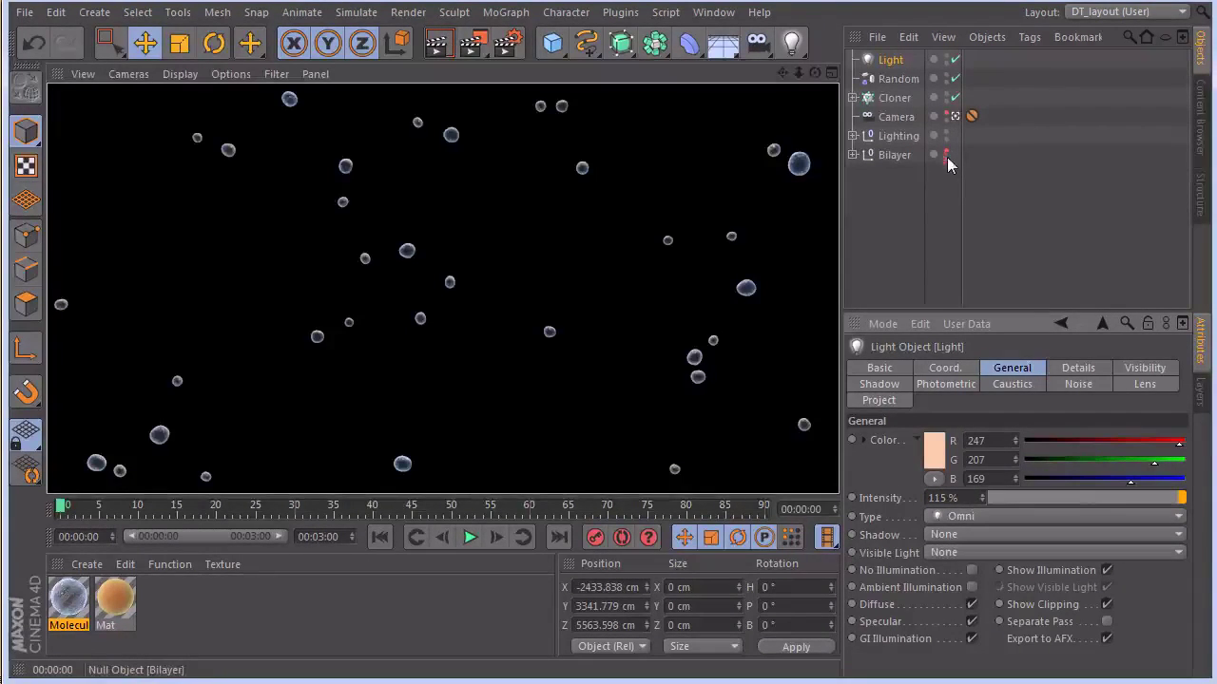
click(895, 61)
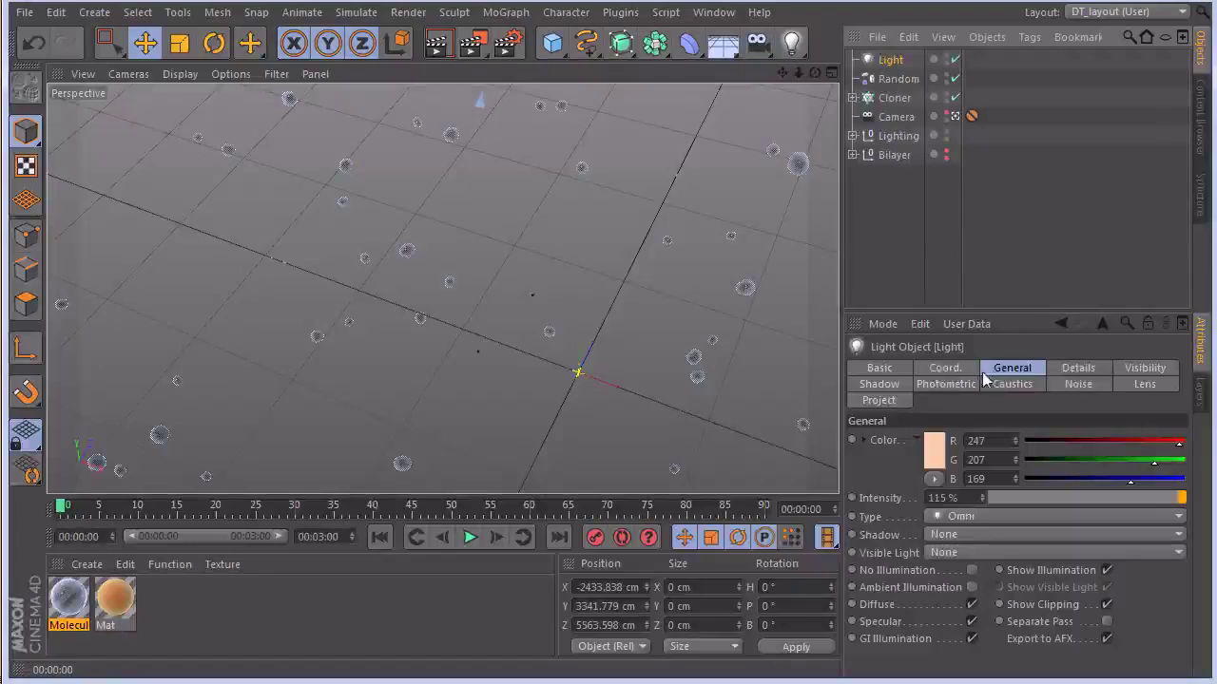
Test Area shadows in a preview, then set the light's shadow back to None
click(1020, 370)
click(973, 534)
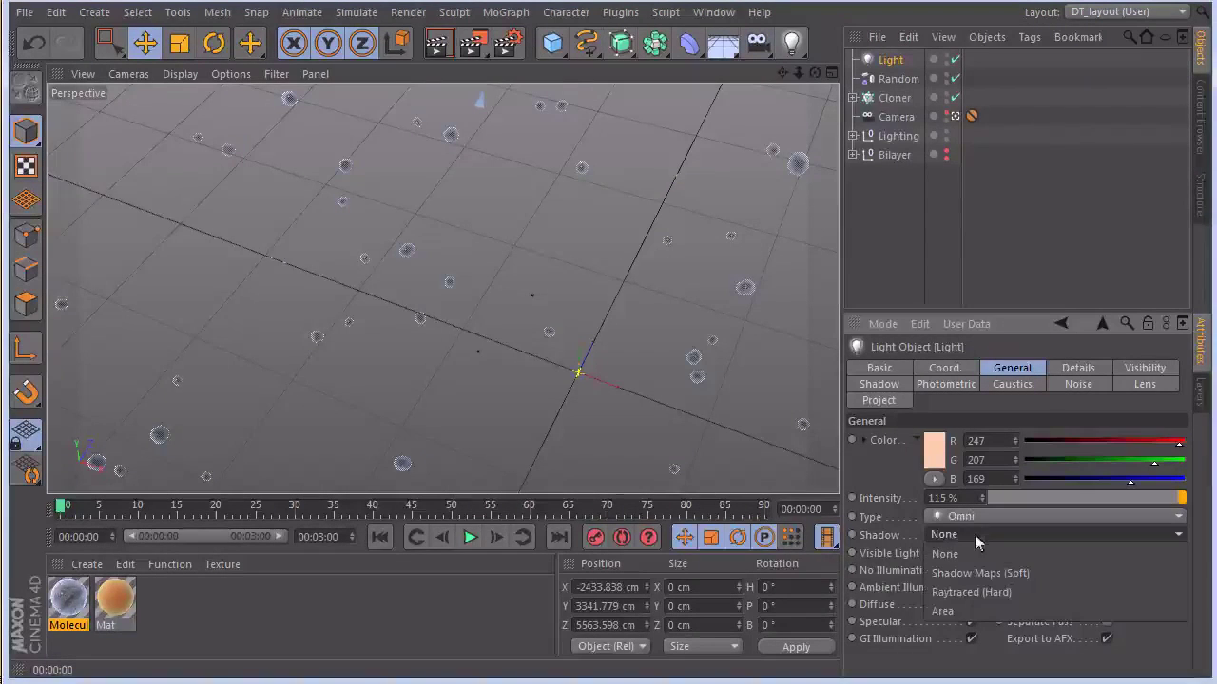
click(958, 613)
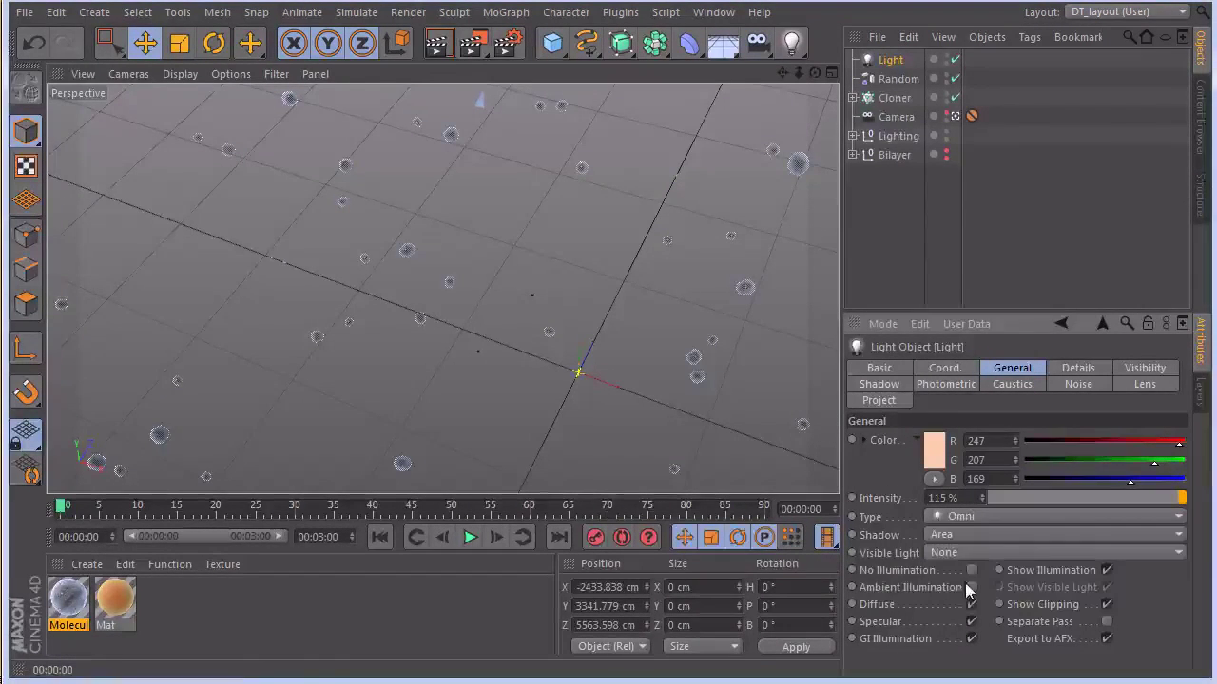
click(438, 42)
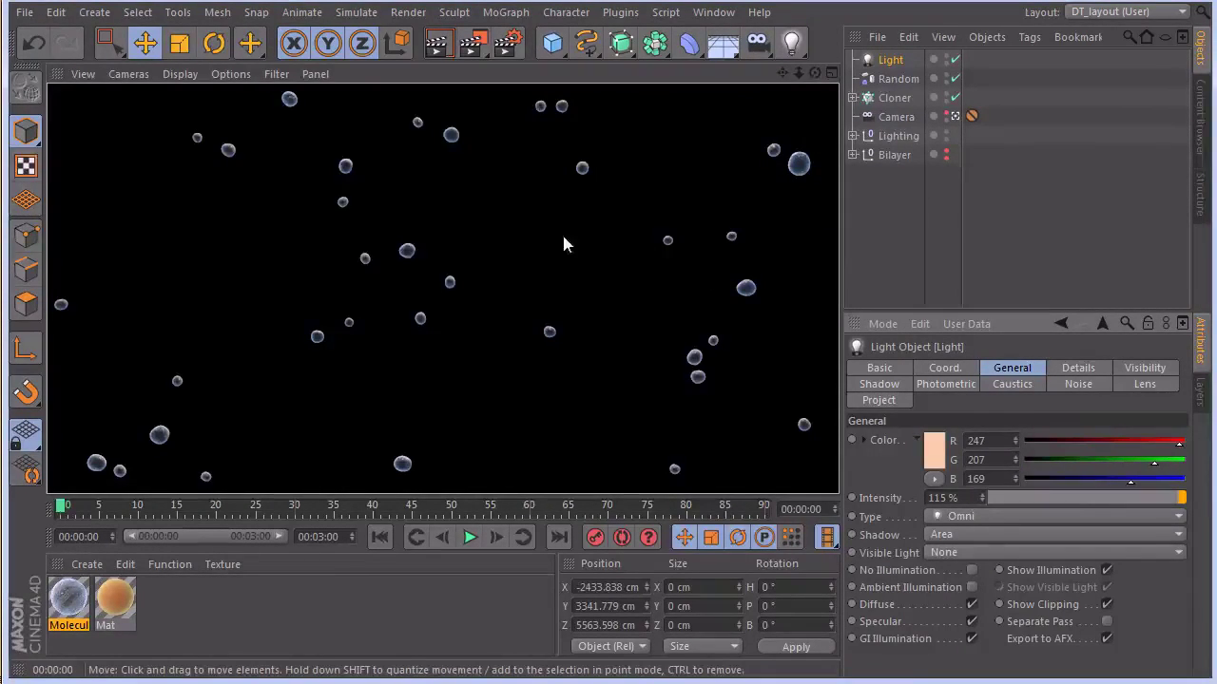
click(971, 534)
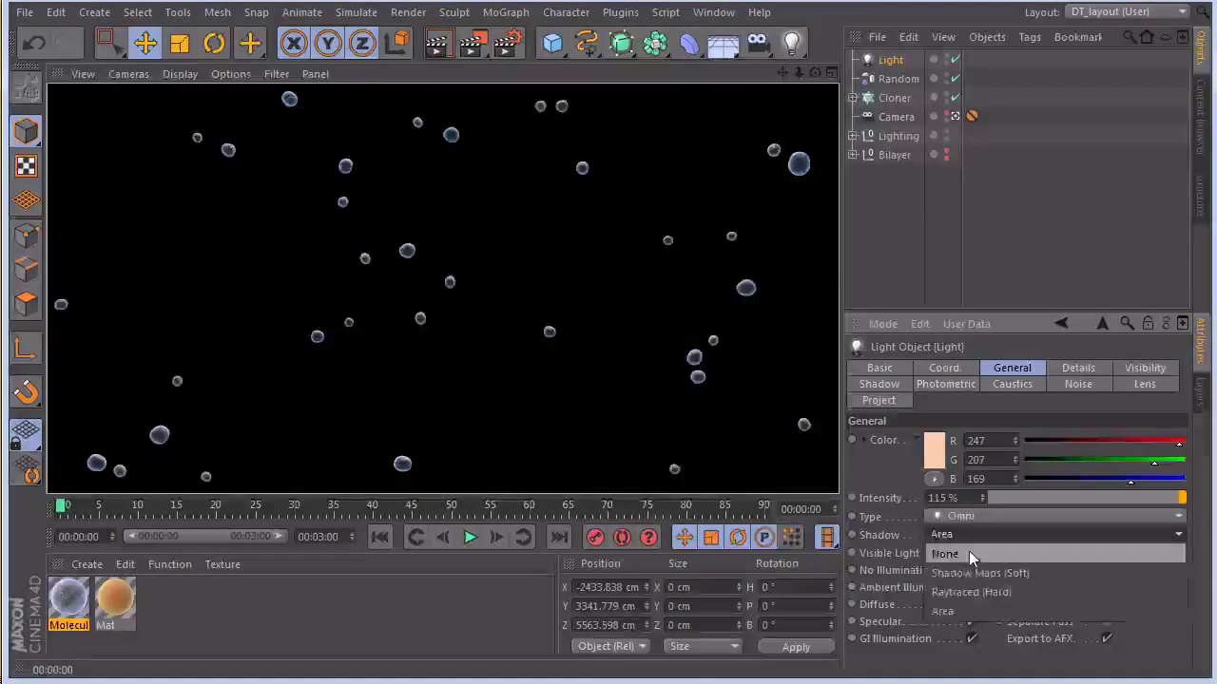
click(974, 551)
click(438, 43)
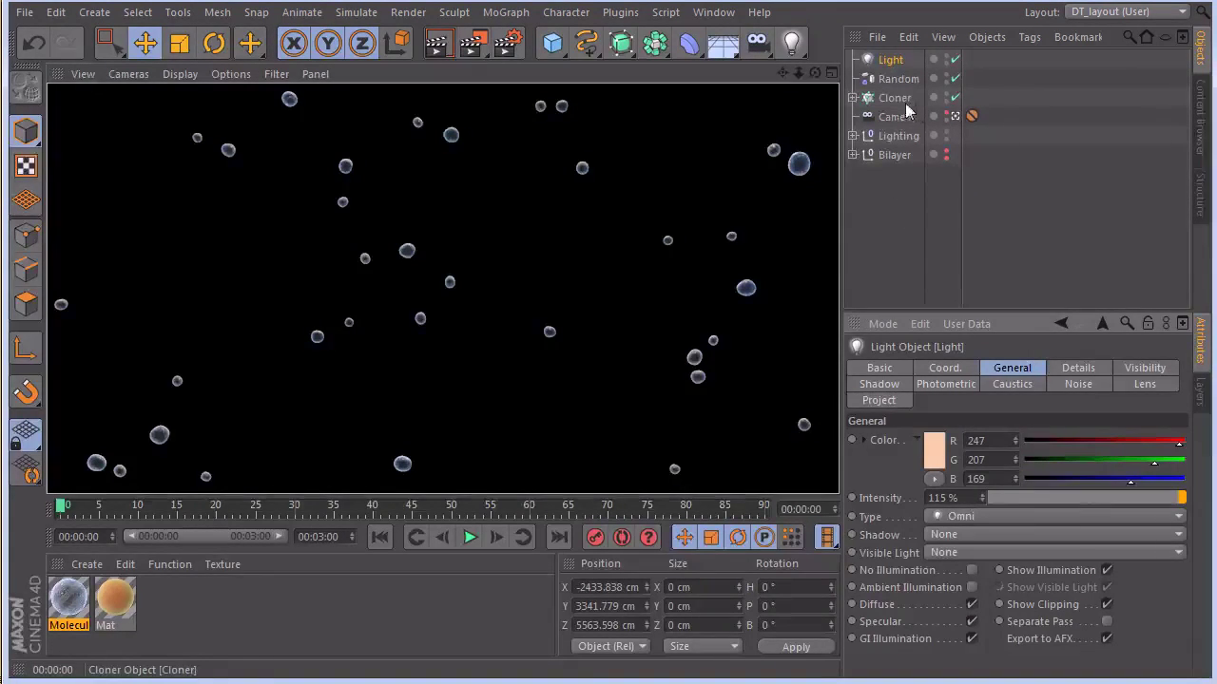
Make the Bilayer visible again and render a preview
click(950, 160)
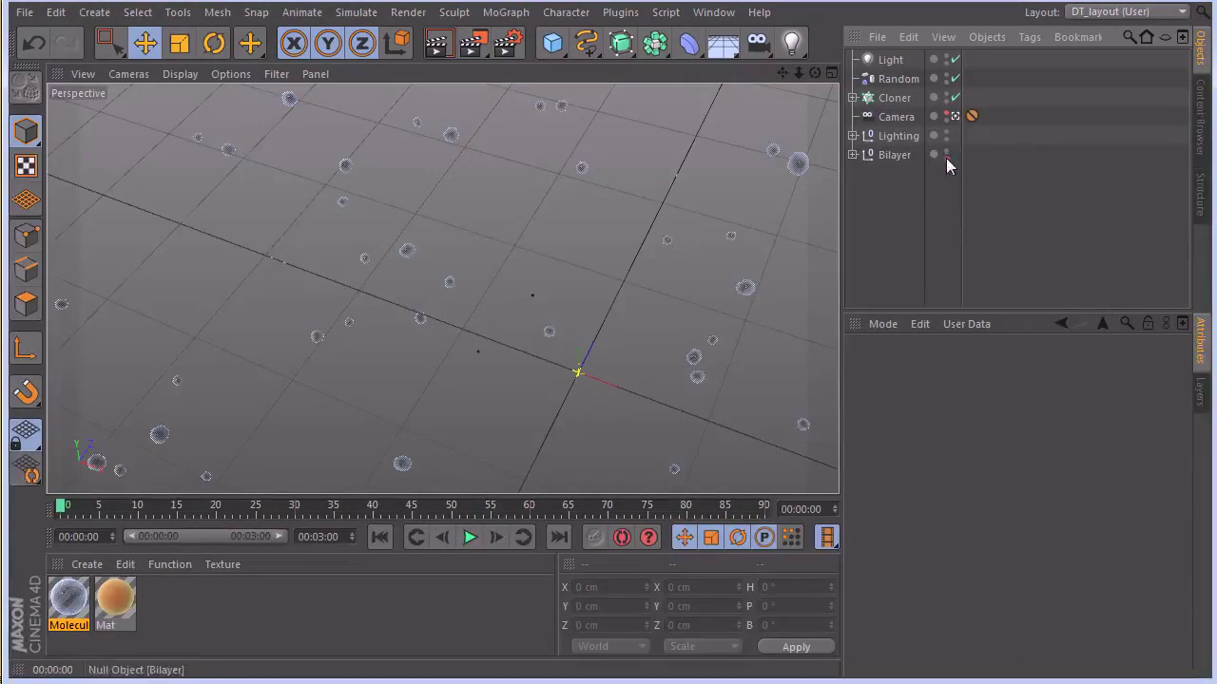
key(ctrl+r)
click(437, 45)
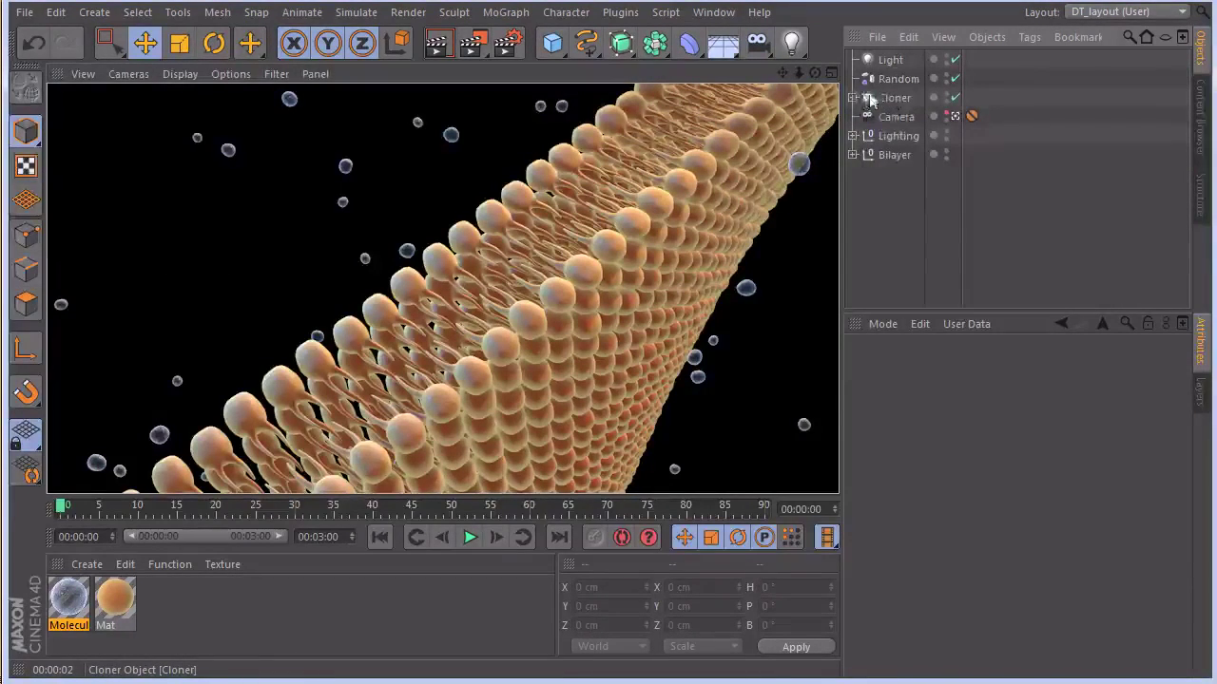
Enlarge the Cloner grid to 7327.463 × 3386.625 × 5774.701 cm and move it to Z −401.818 cm
click(898, 98)
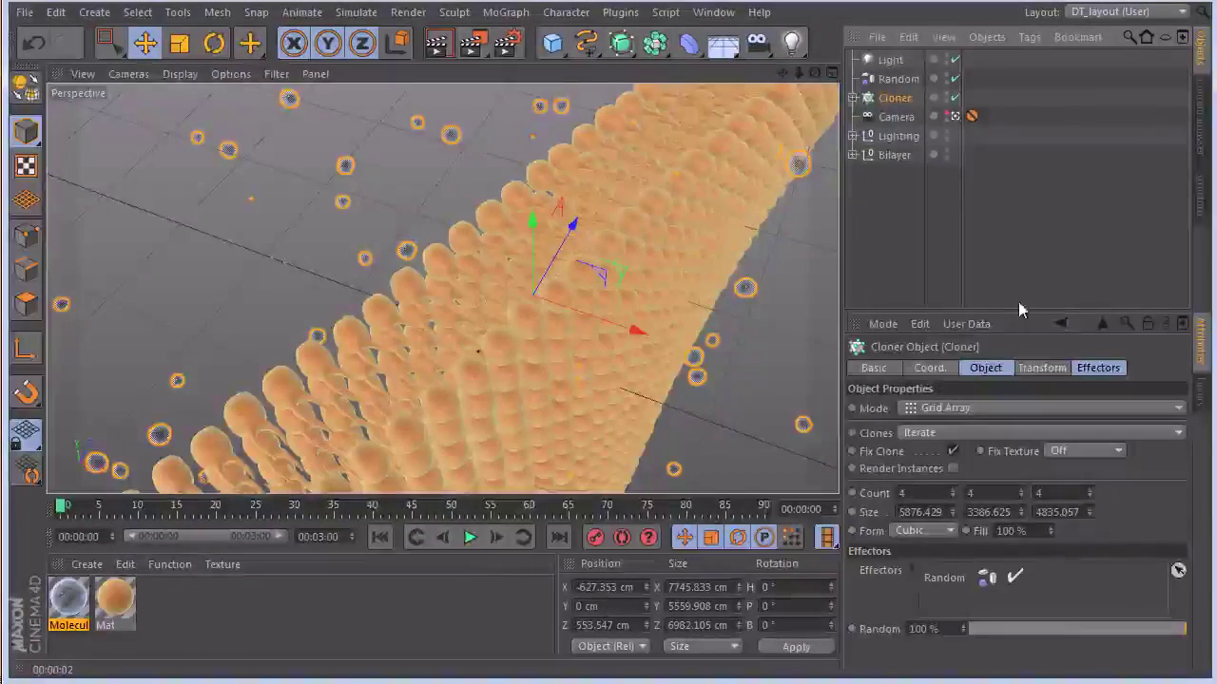
drag(1018, 309, 1018, 269)
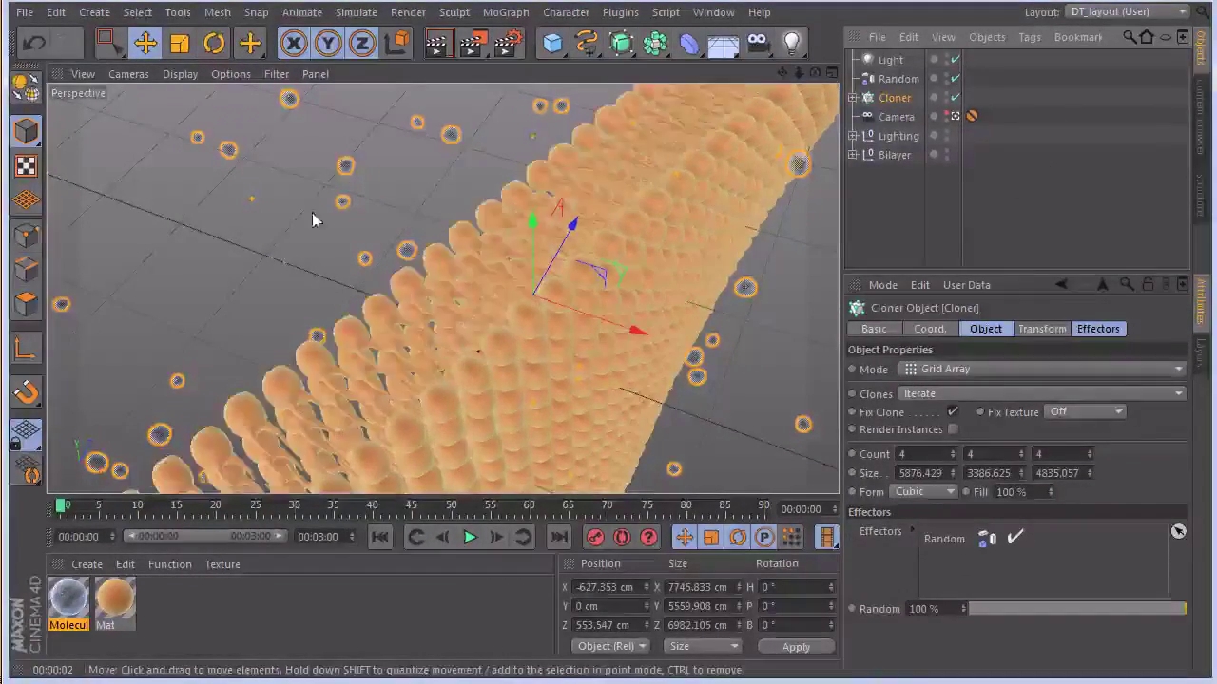
click(985, 329)
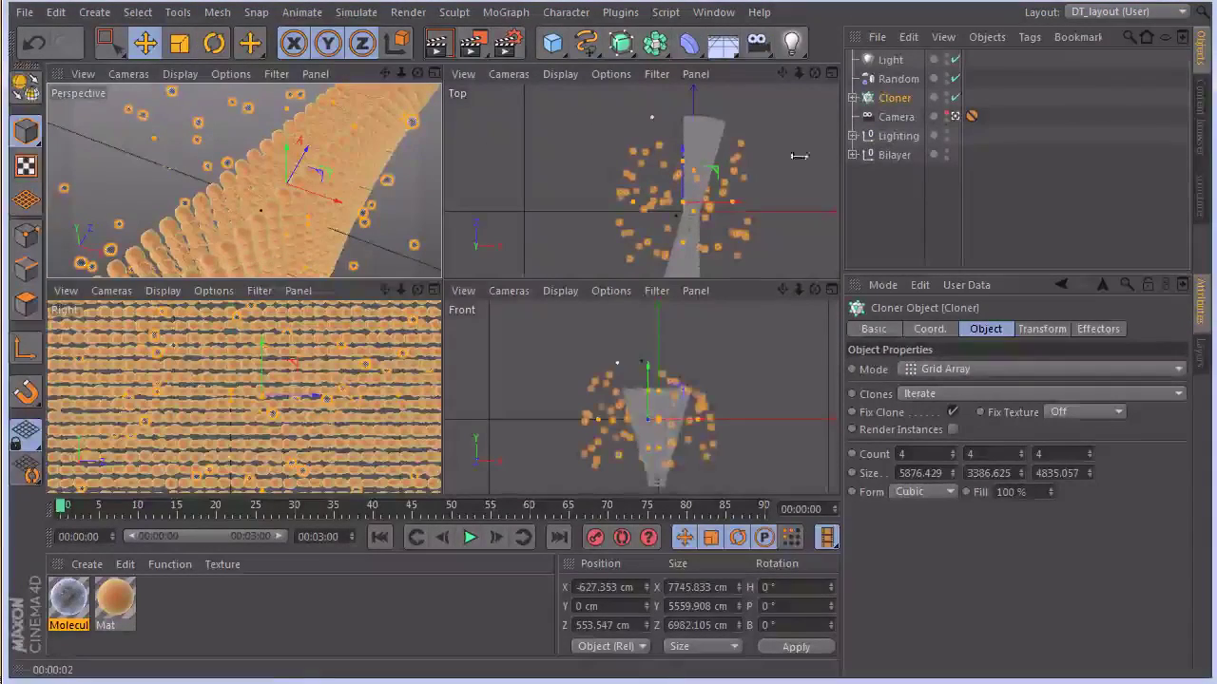
click(687, 167)
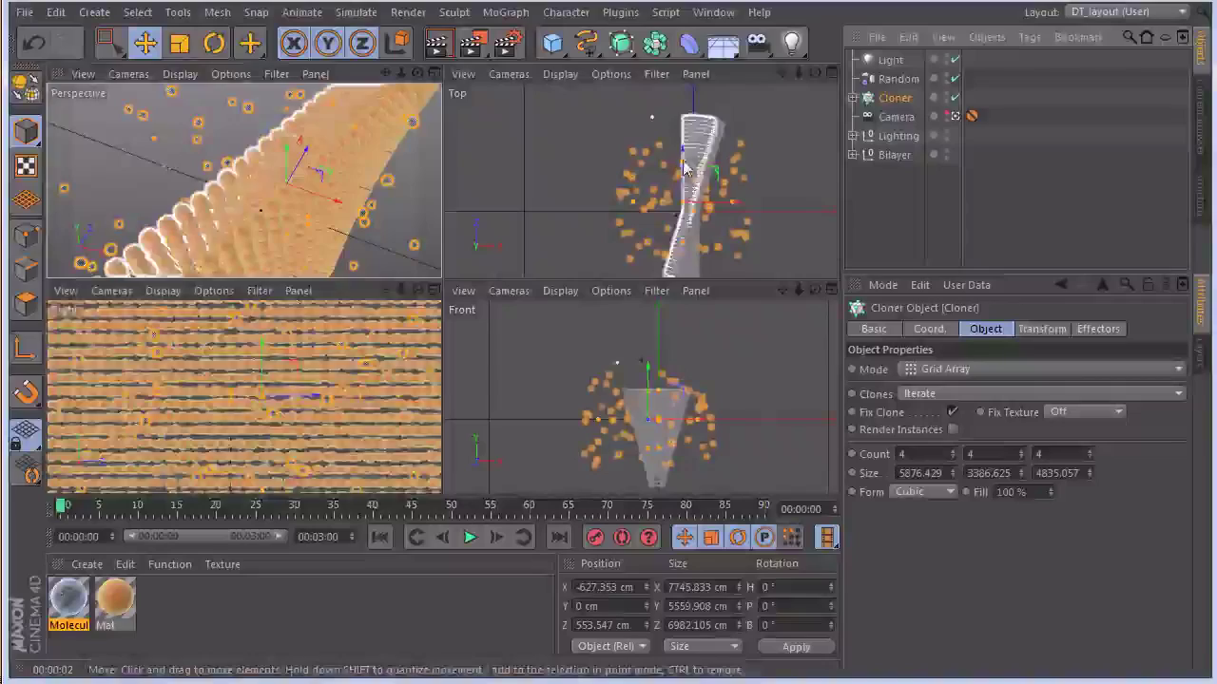
drag(686, 166, 686, 161)
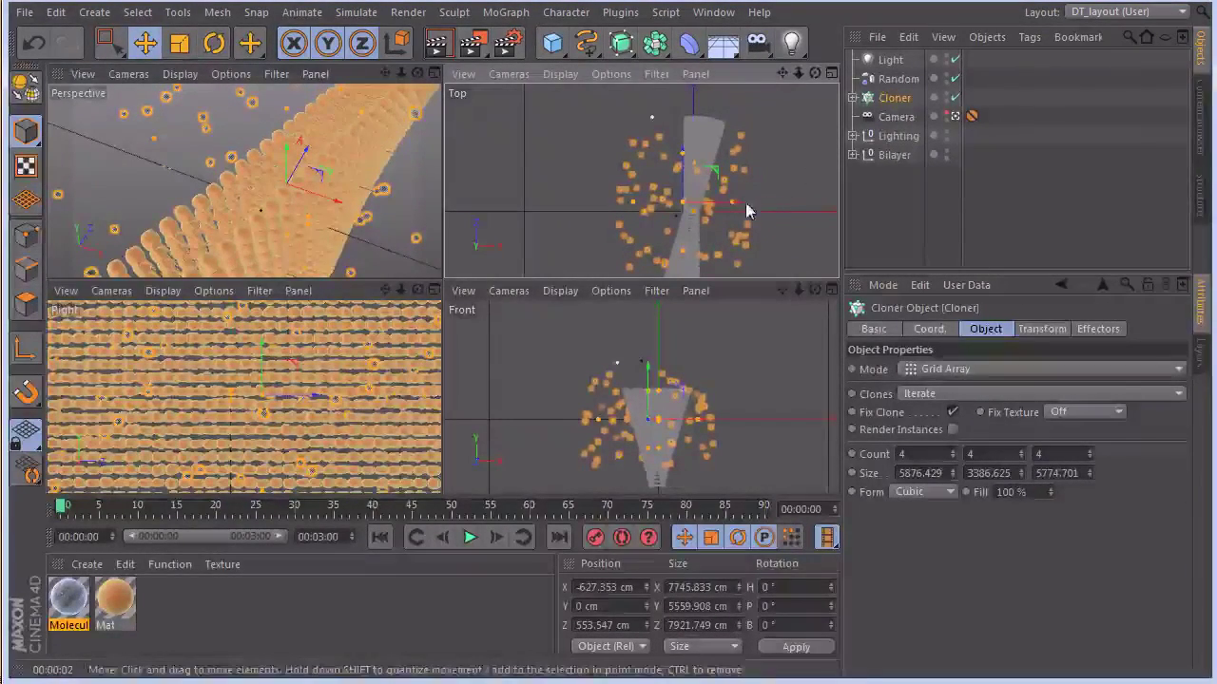
drag(729, 208, 616, 199)
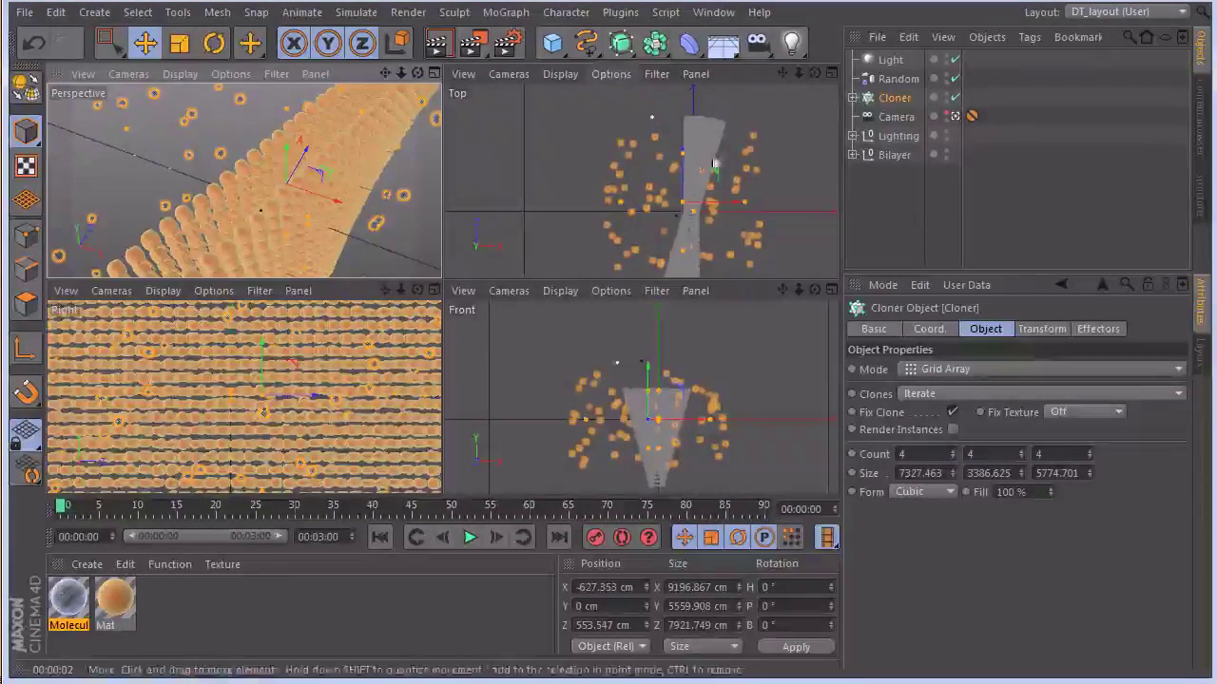
drag(685, 162, 683, 189)
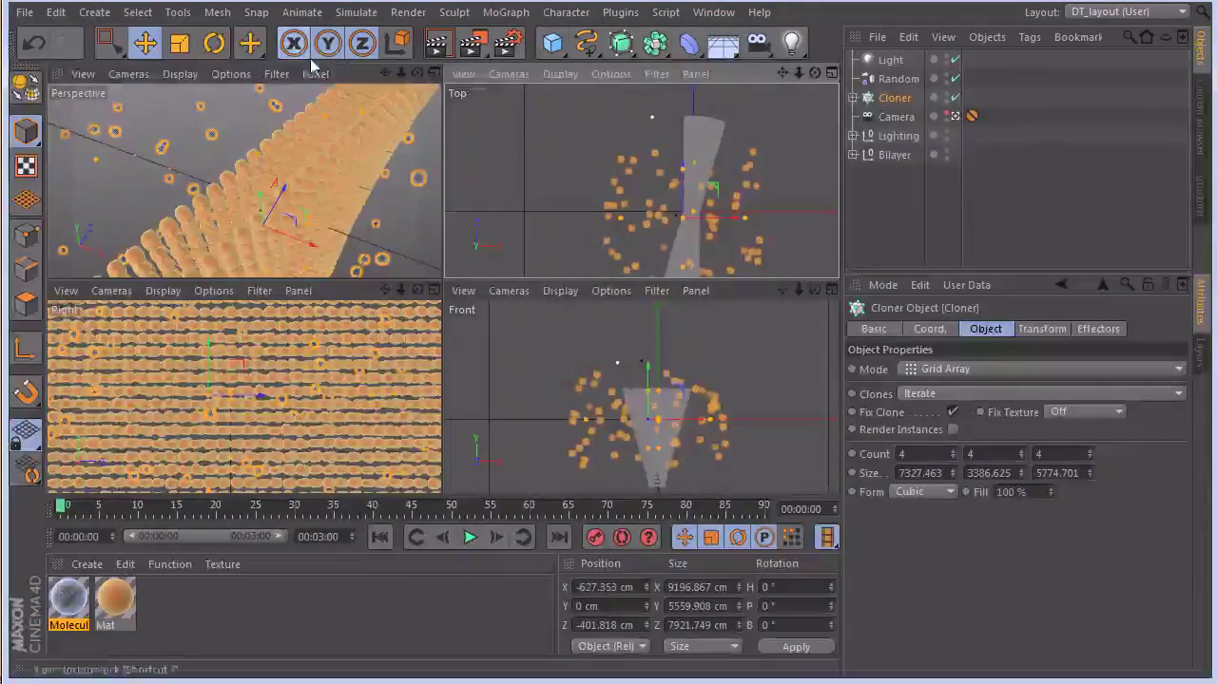
click(433, 74)
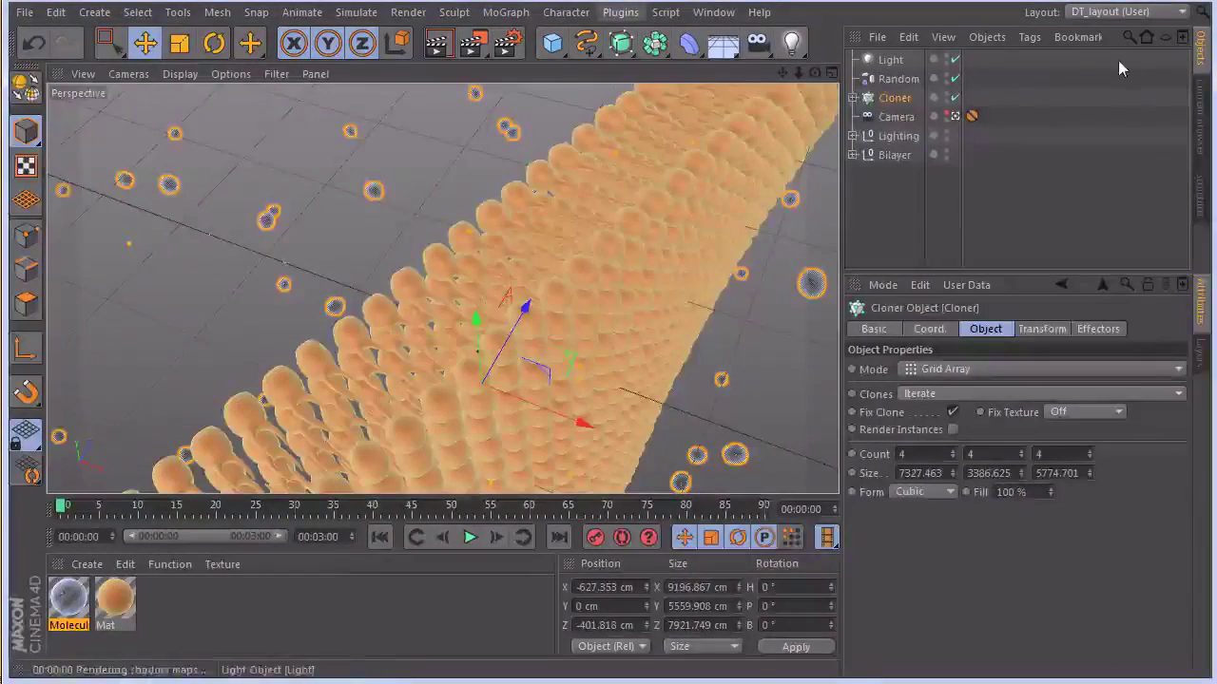
Render the perspective view to check the molecules floating around the membrane
key(ctrl+r)
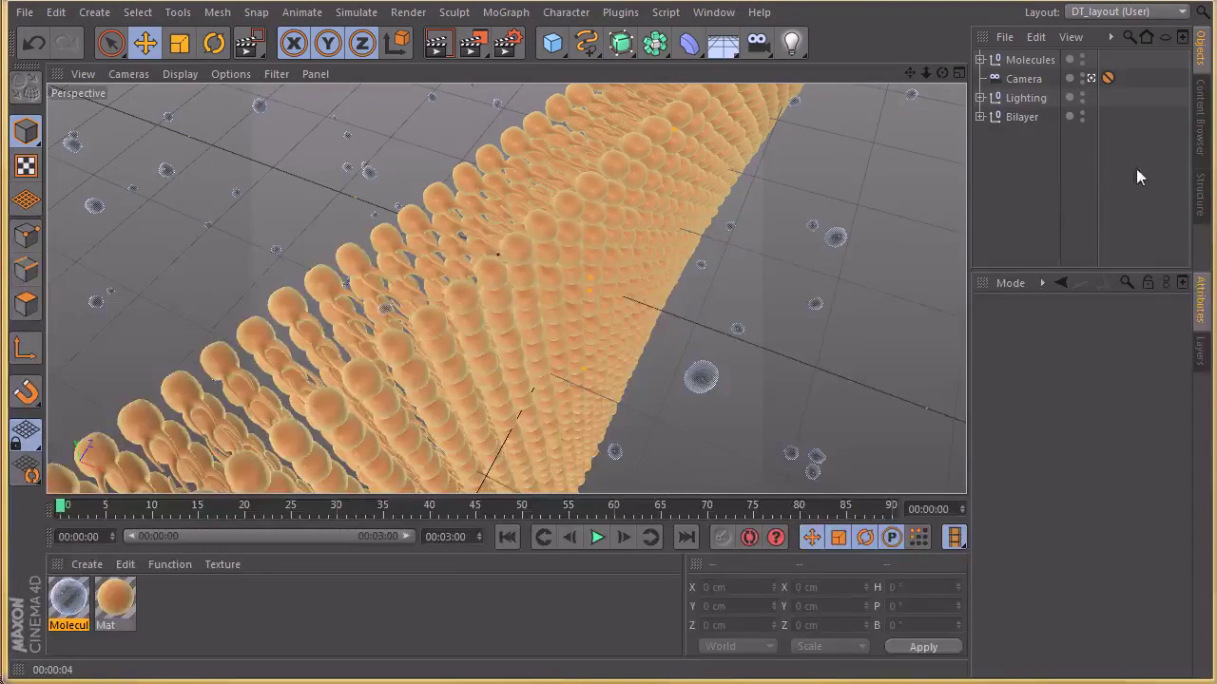
click(408, 11)
Open Render Settings and review the 2500×2000 output size
click(471, 218)
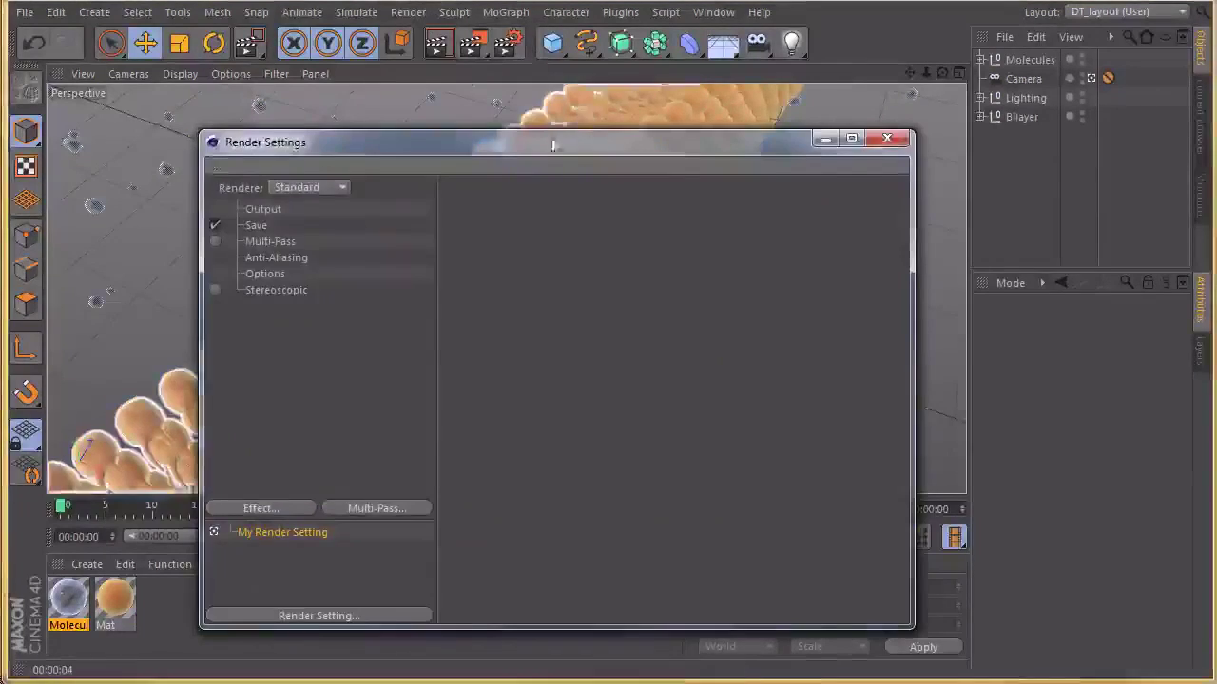
drag(544, 142, 703, 82)
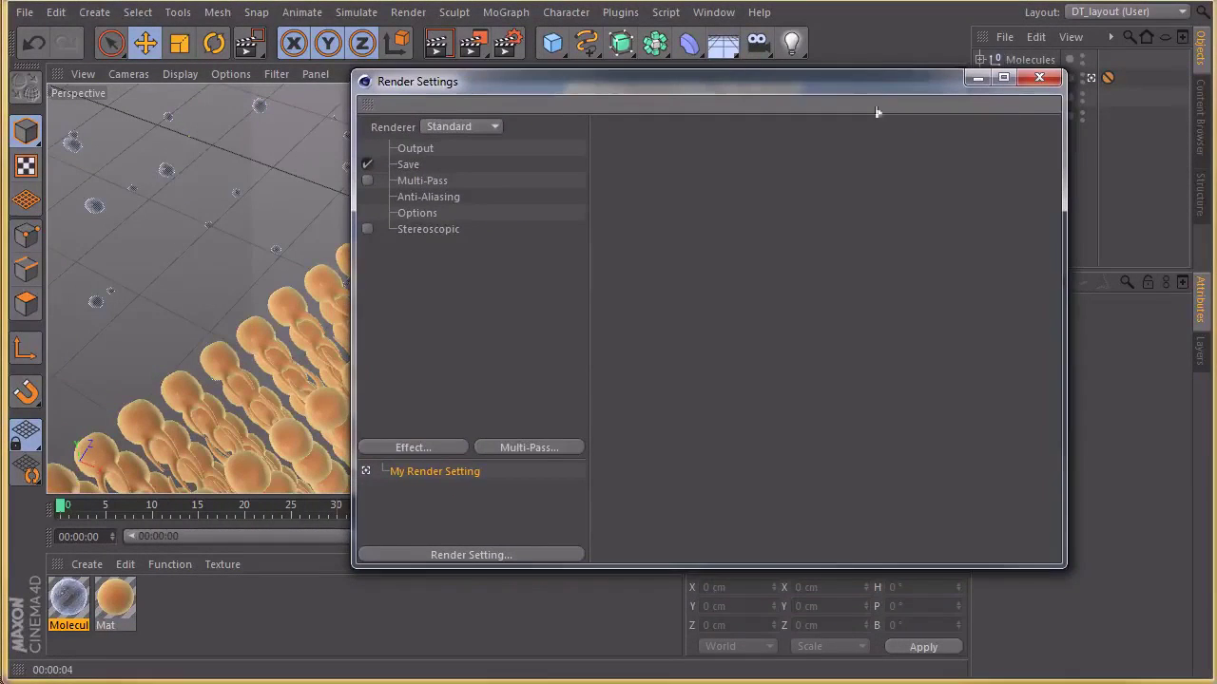
click(416, 149)
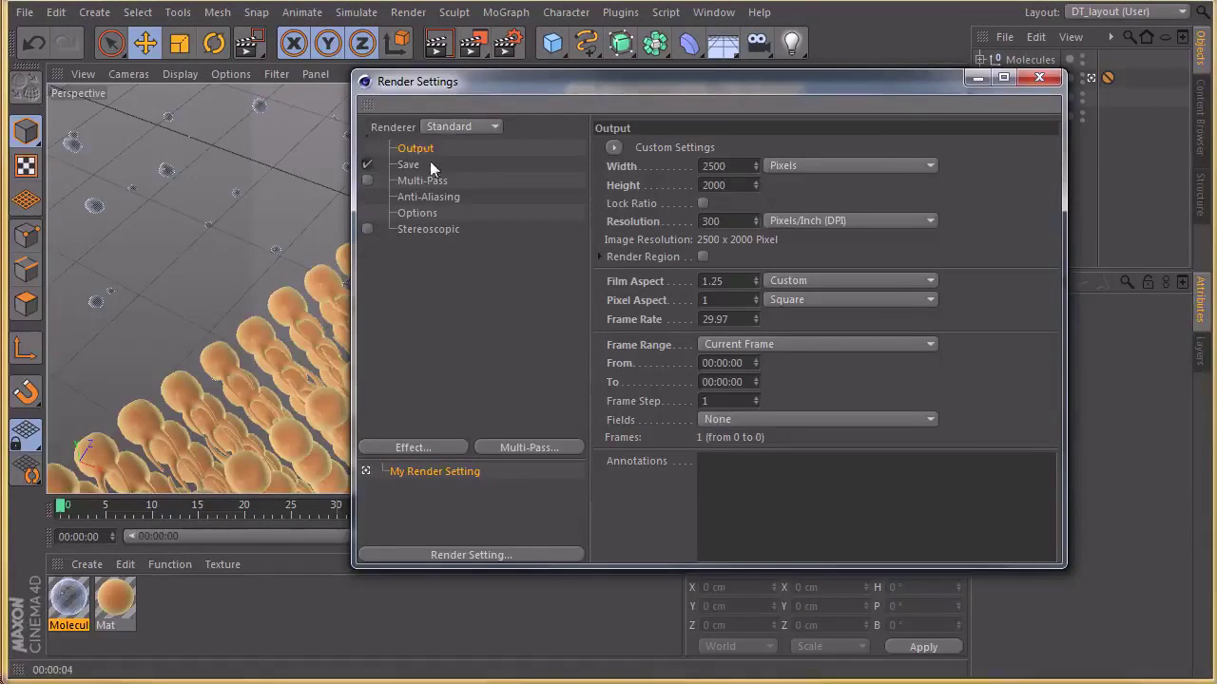
drag(491, 79, 511, 74)
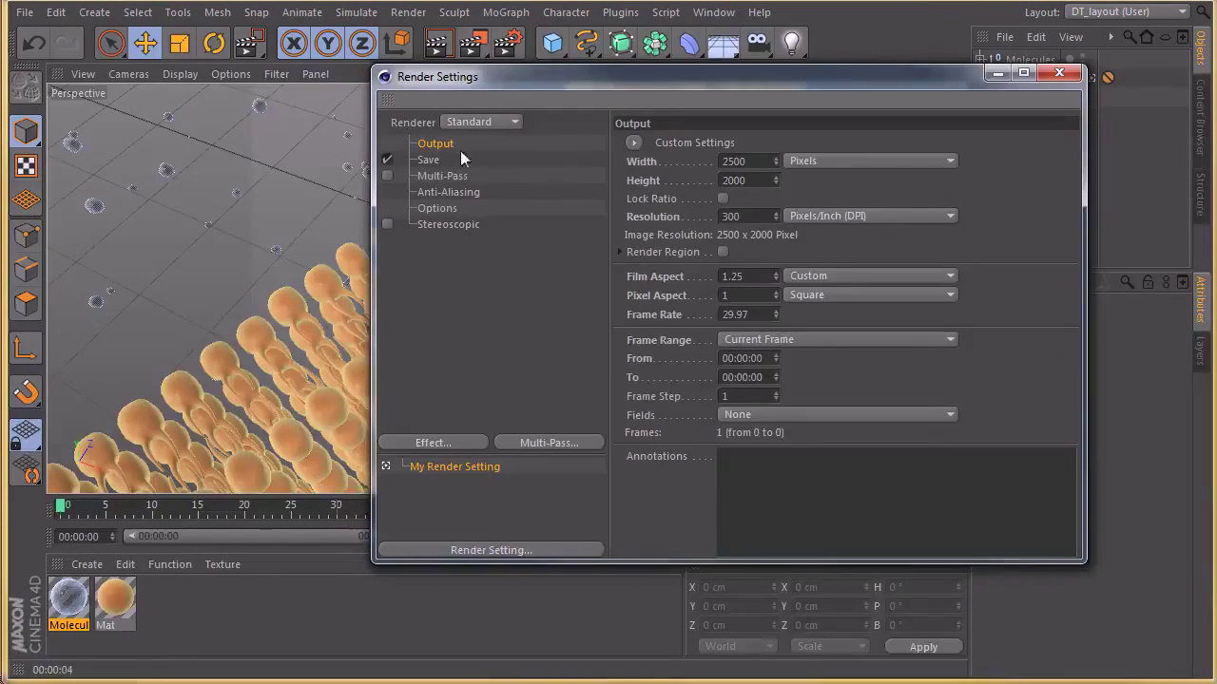
Check Alpha Channel under Save and enable the Multi-Pass checkbox
click(426, 159)
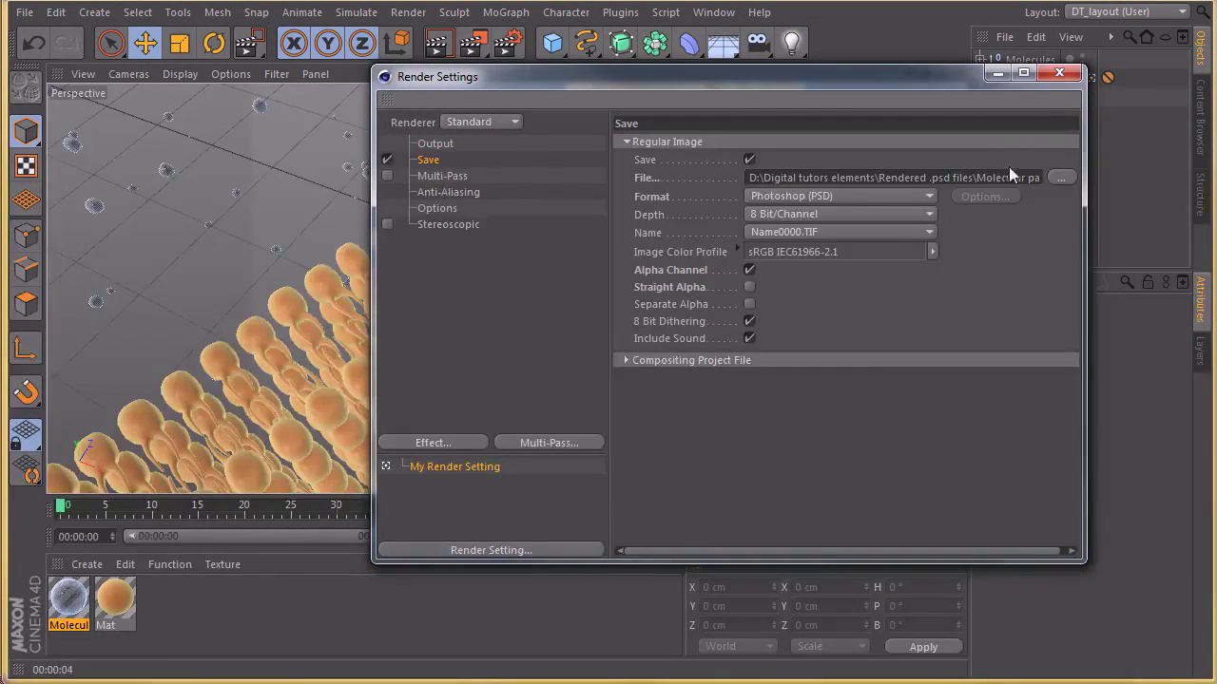
click(749, 270)
click(387, 175)
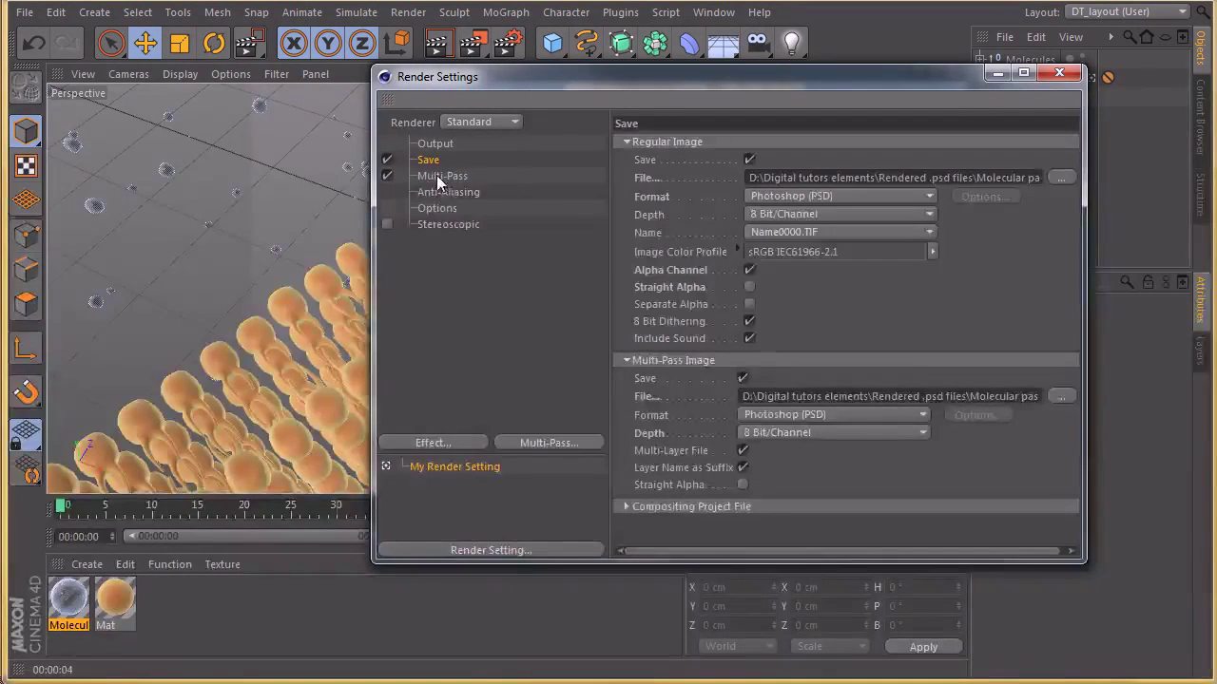
click(439, 175)
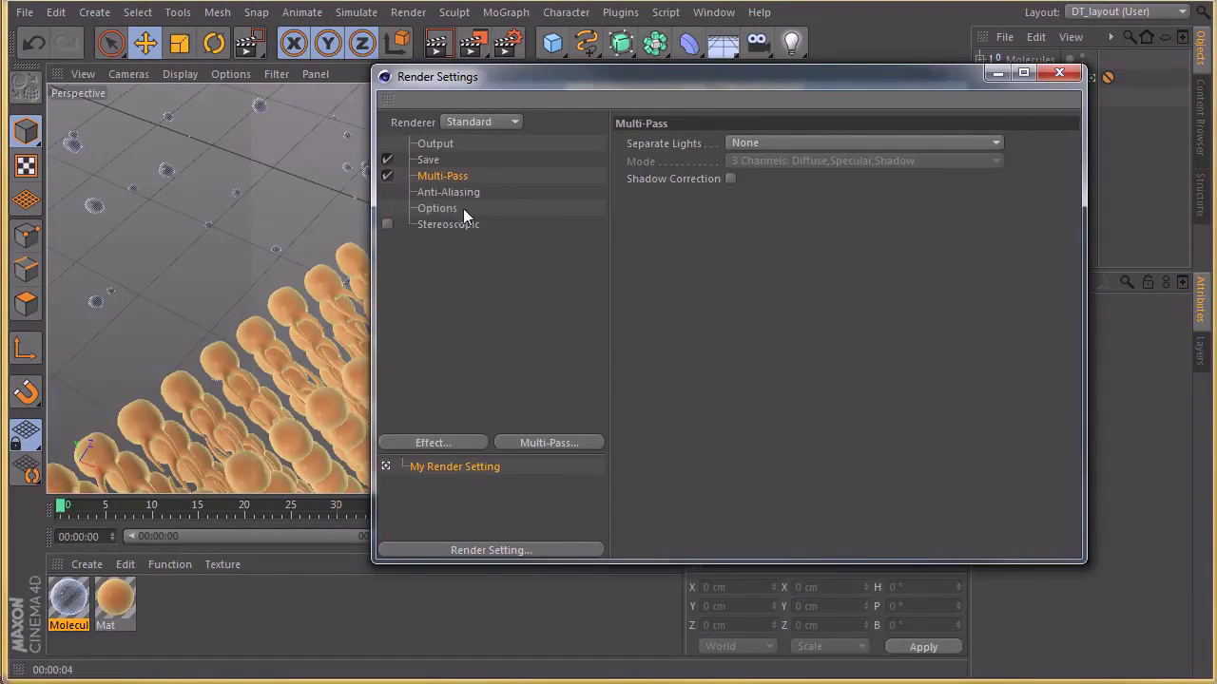
Add all Image Layer passes to the Multi-Pass list
click(558, 445)
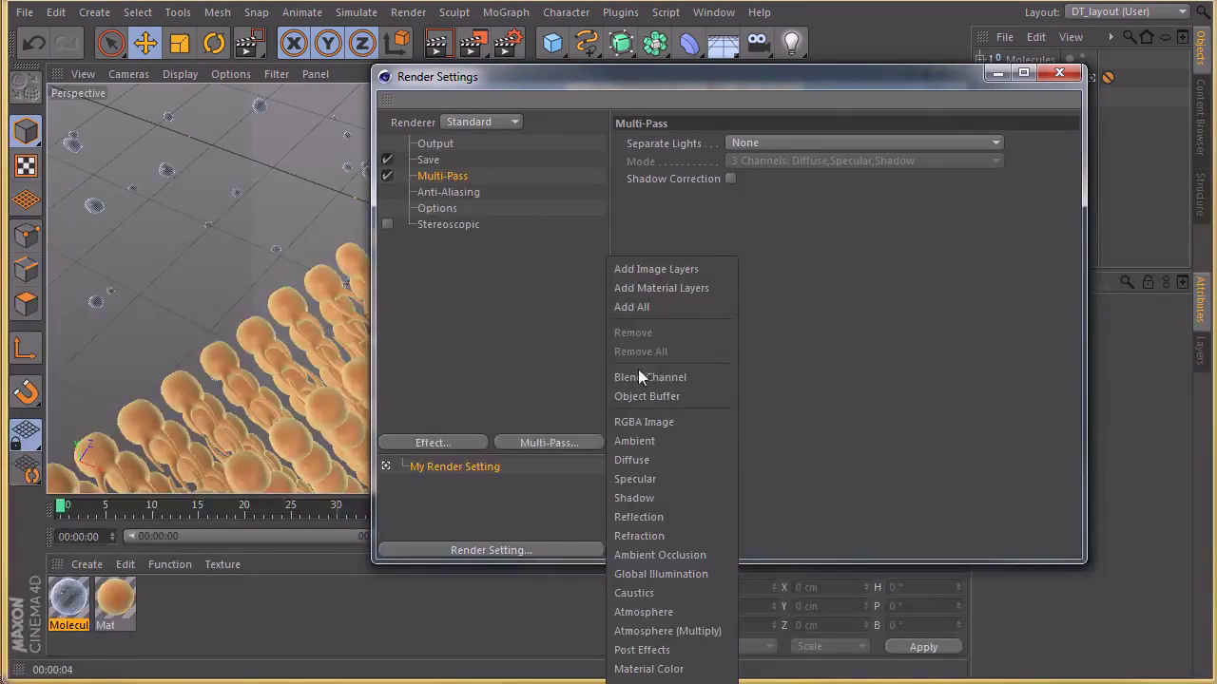
click(646, 270)
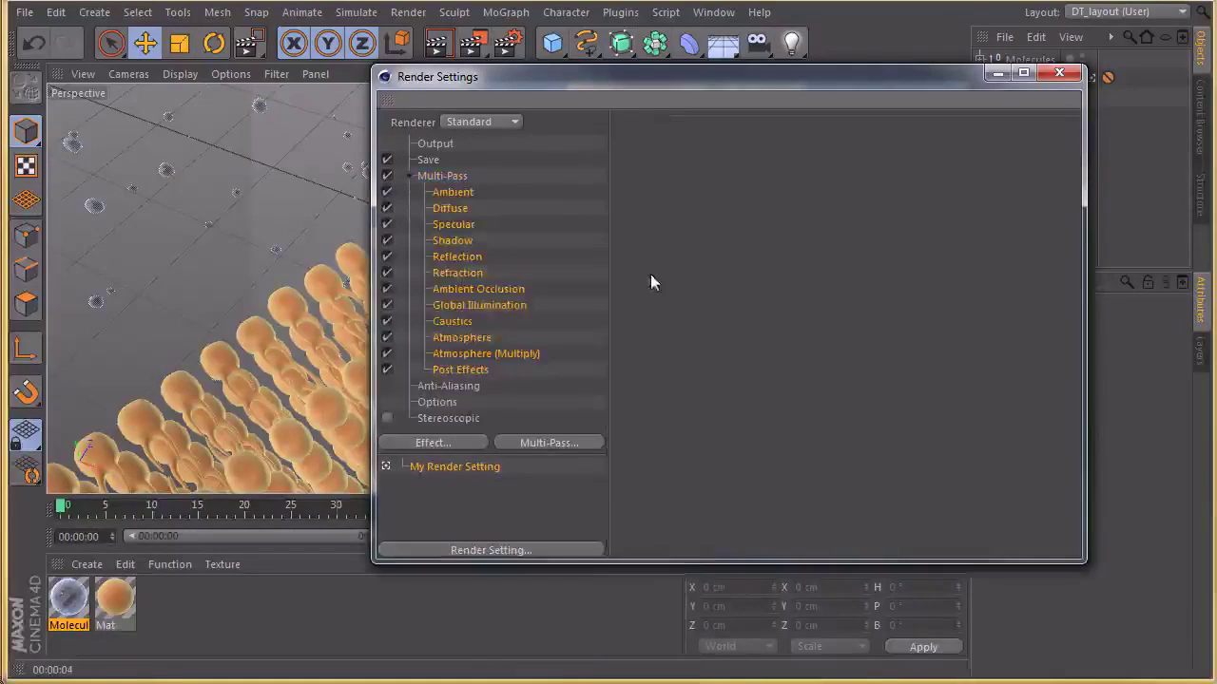
click(544, 400)
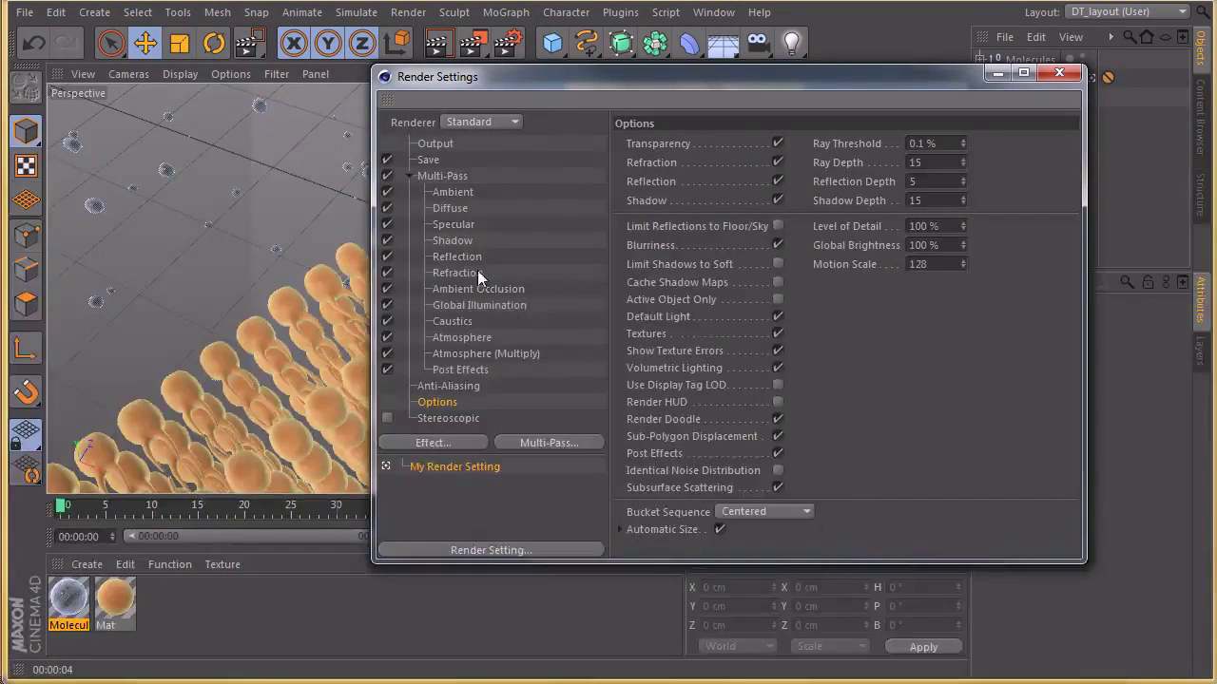
Delete the Global Illumination–Post Effects, Refraction and Reflection passes
click(475, 368)
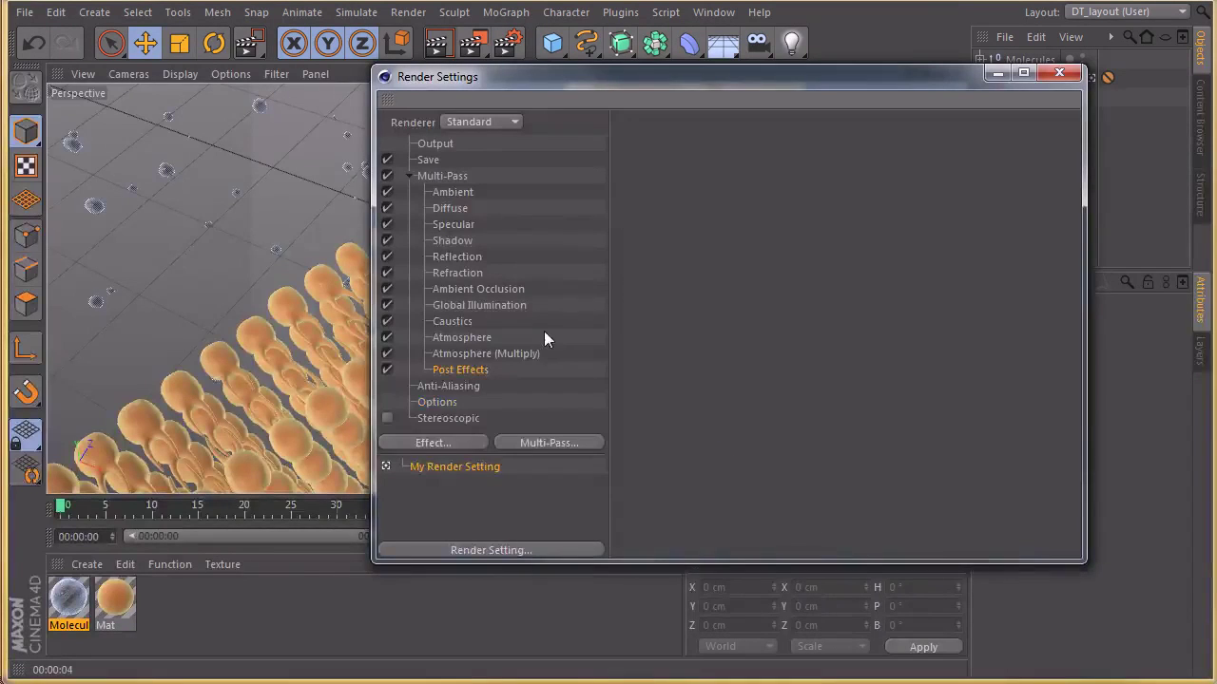
shift+click(465, 305)
key(Delete)
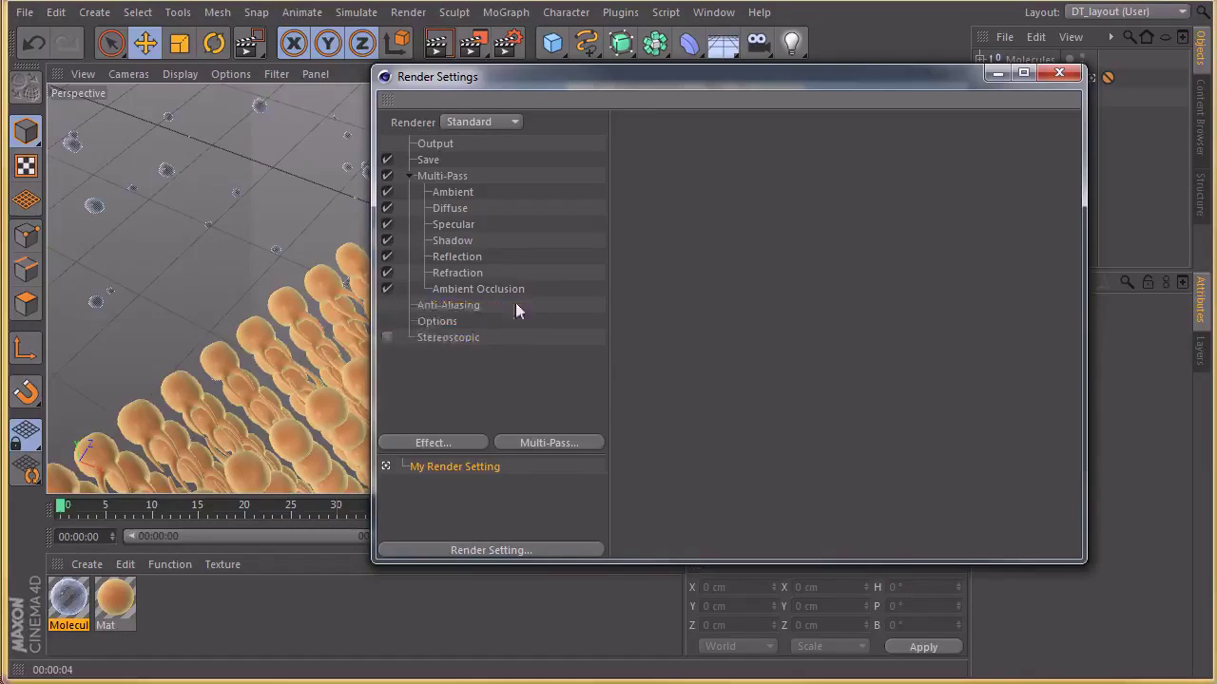
click(461, 272)
key(Delete)
click(472, 256)
key(Delete)
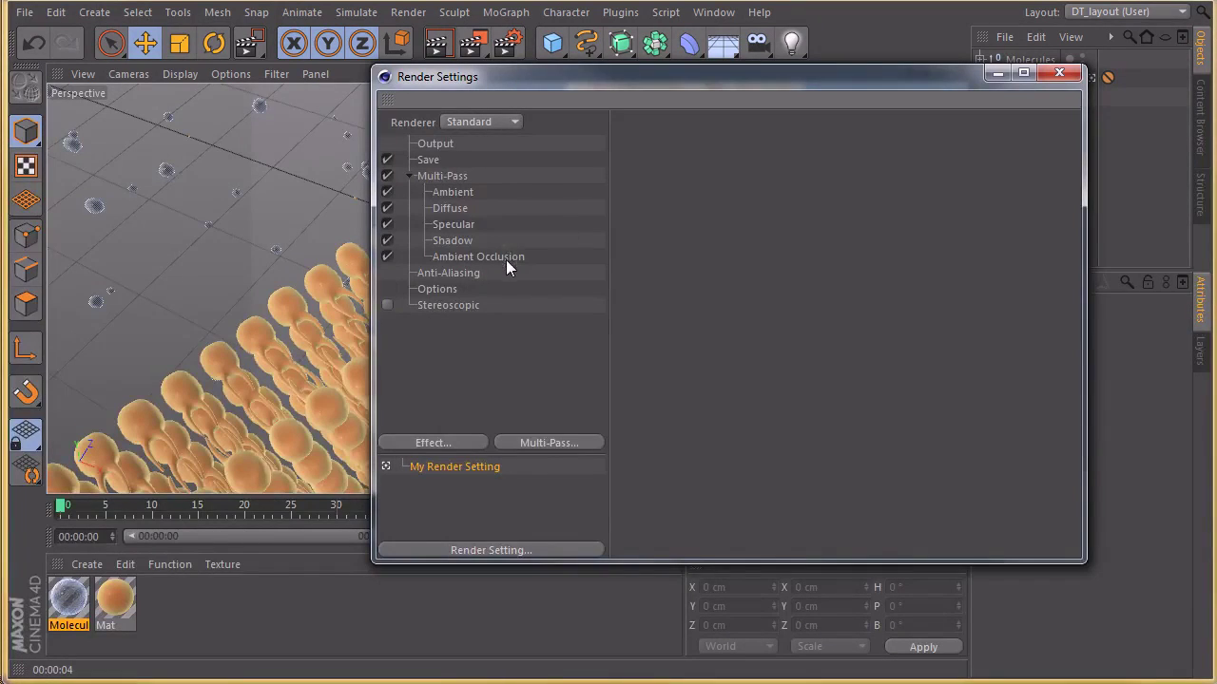
drag(569, 77, 739, 61)
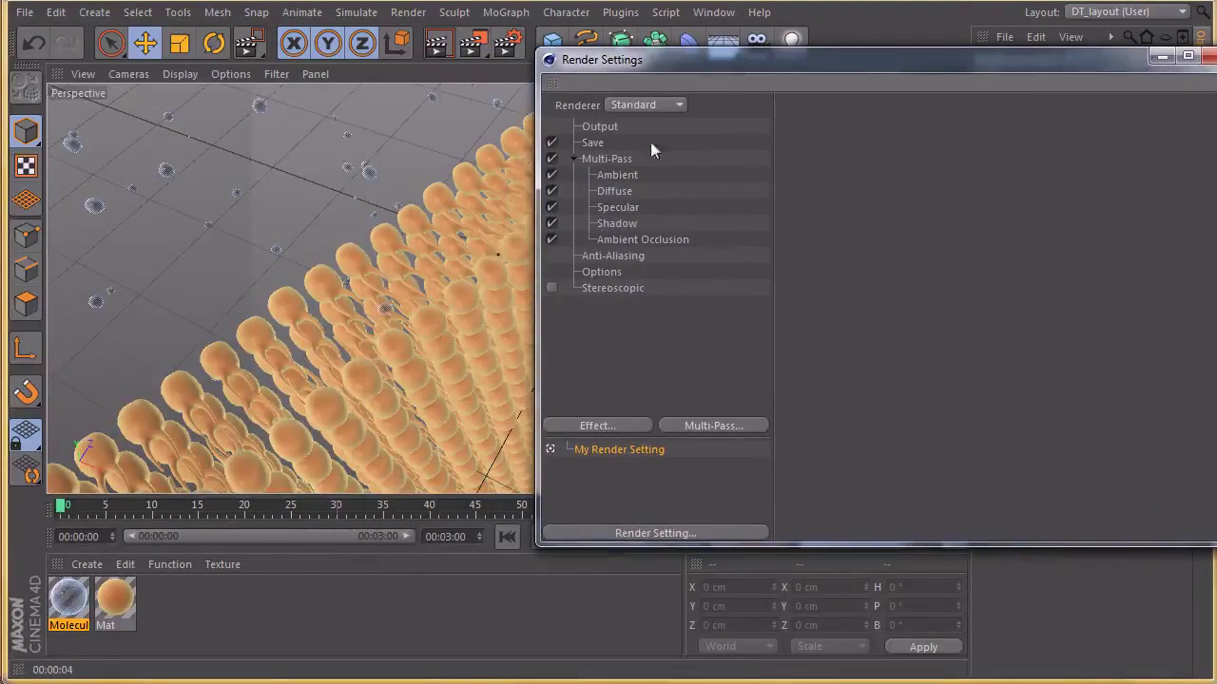
drag(626, 63, 961, 94)
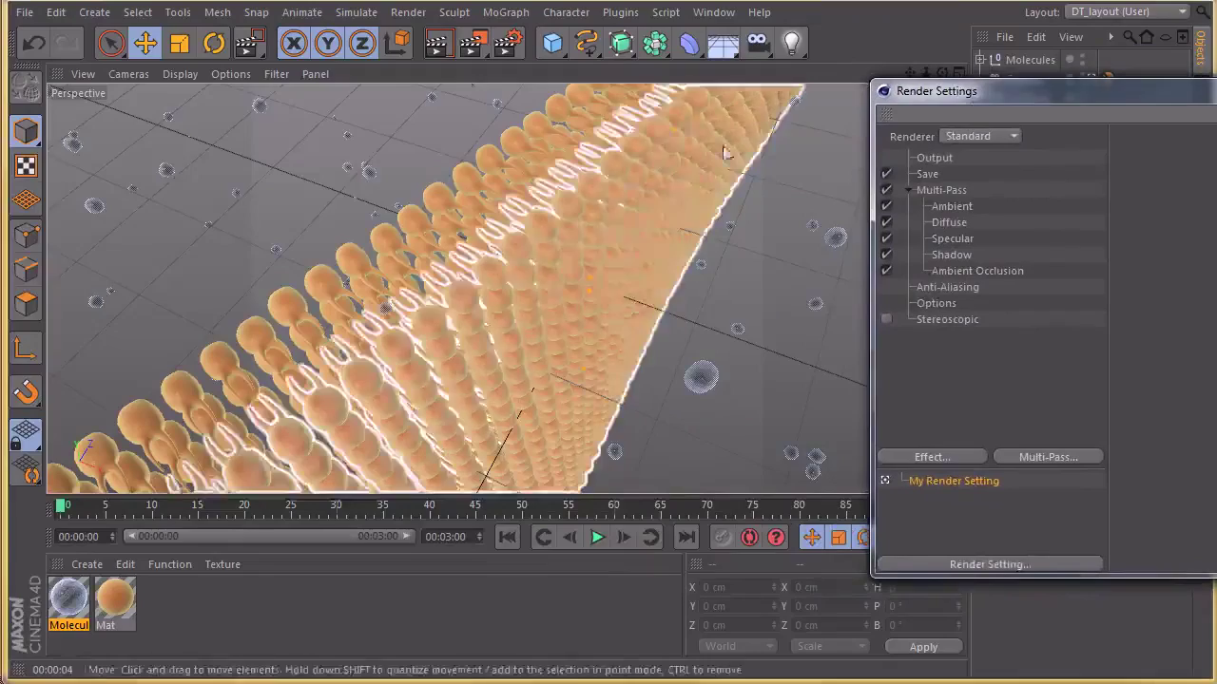
drag(1056, 108, 905, 104)
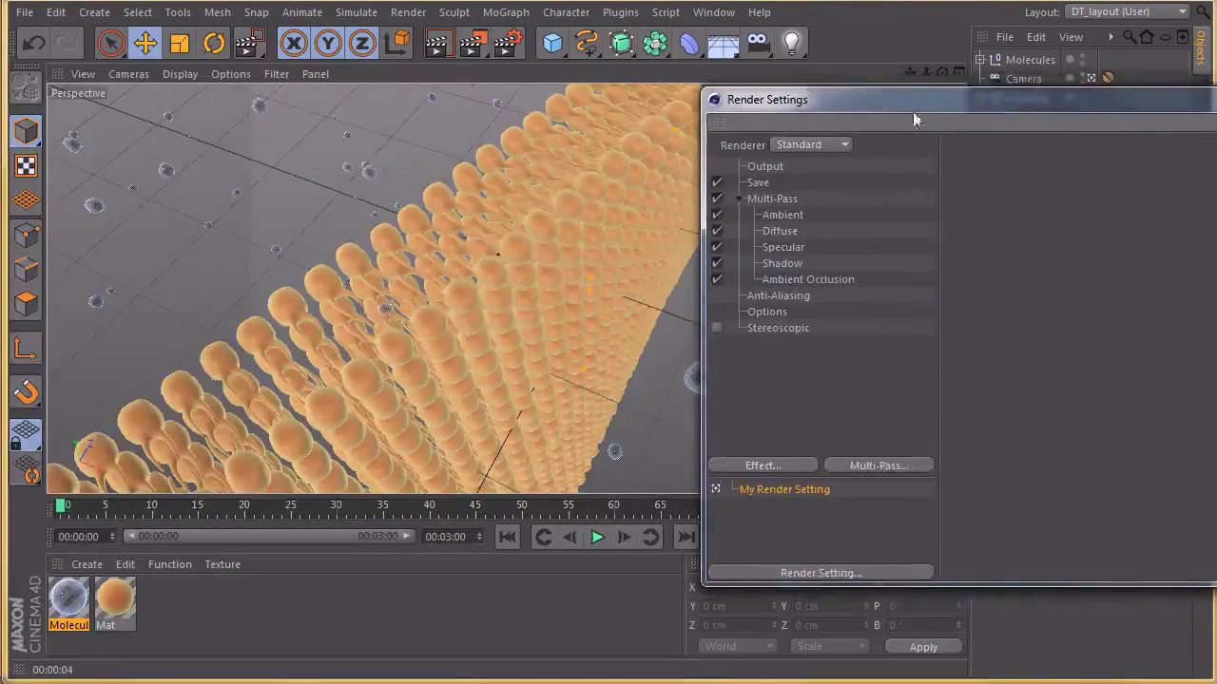
drag(1037, 102, 640, 55)
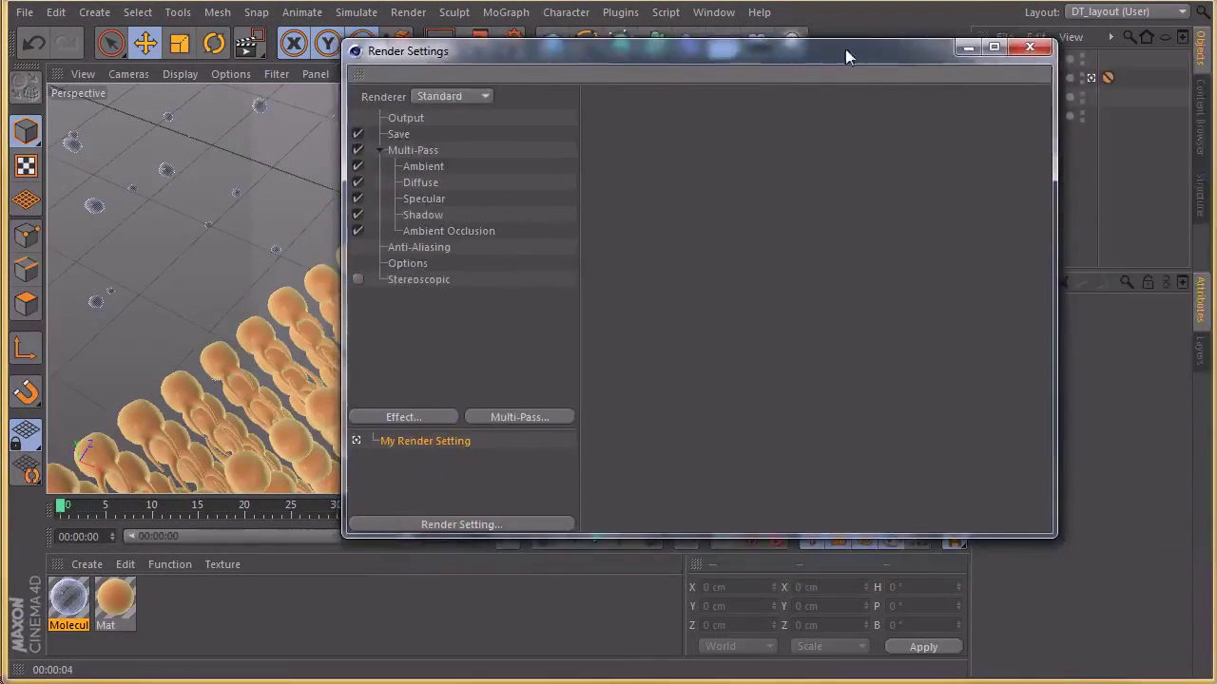
Add an Ambient Occlusion render effect with Contrast set to 5%
click(405, 419)
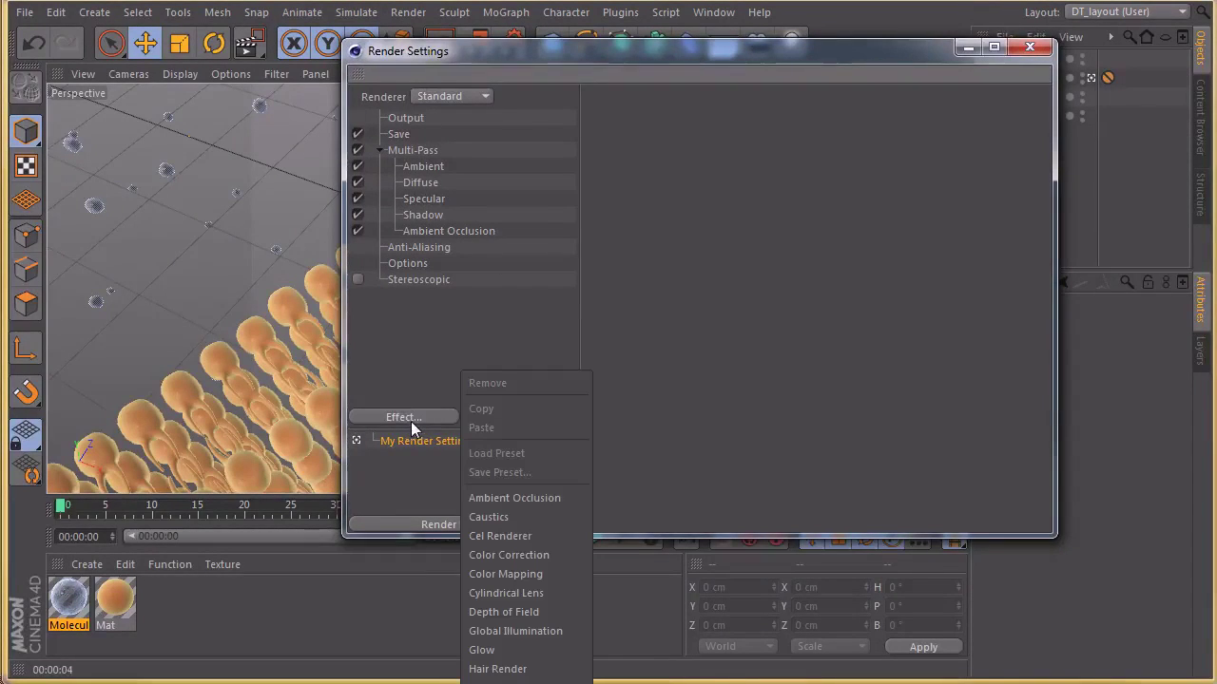
click(521, 497)
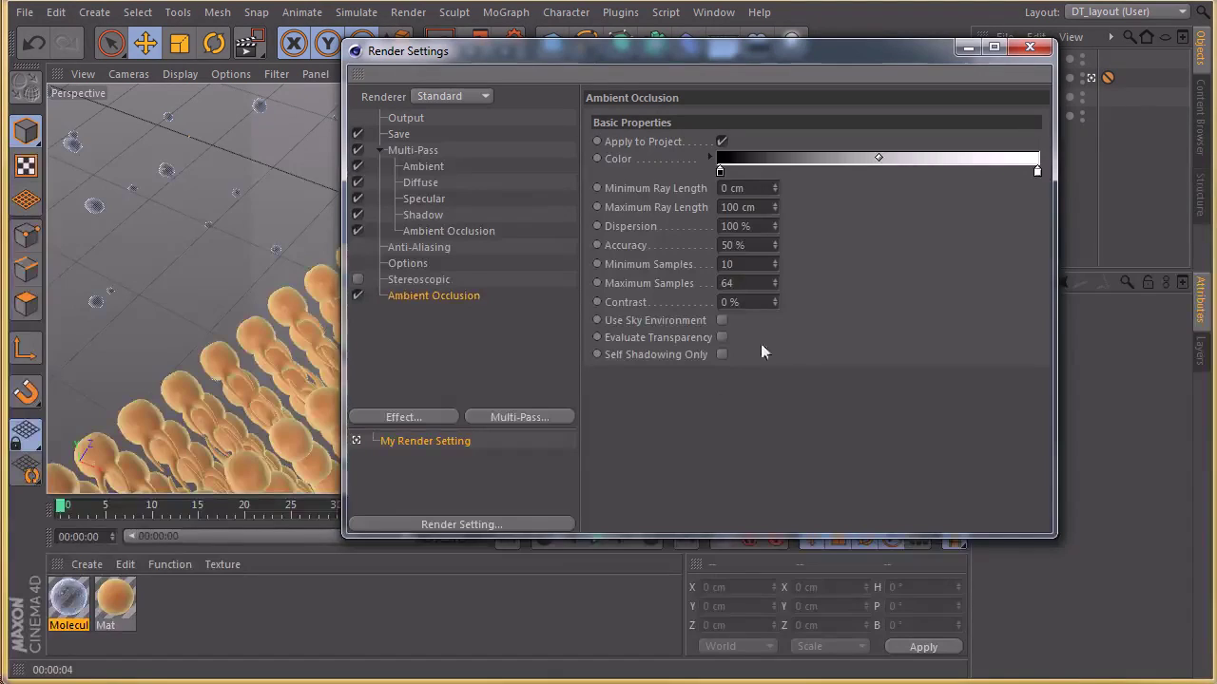
double_click(730, 303)
text(5)
key(Return)
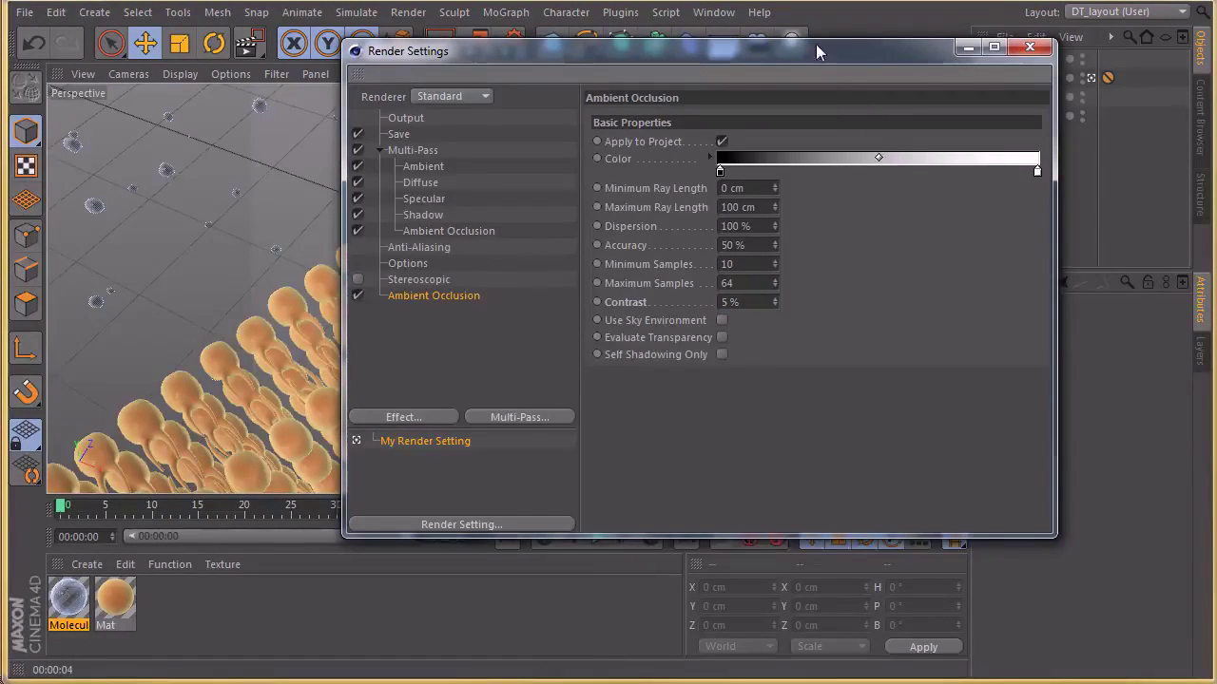
drag(780, 54, 823, 45)
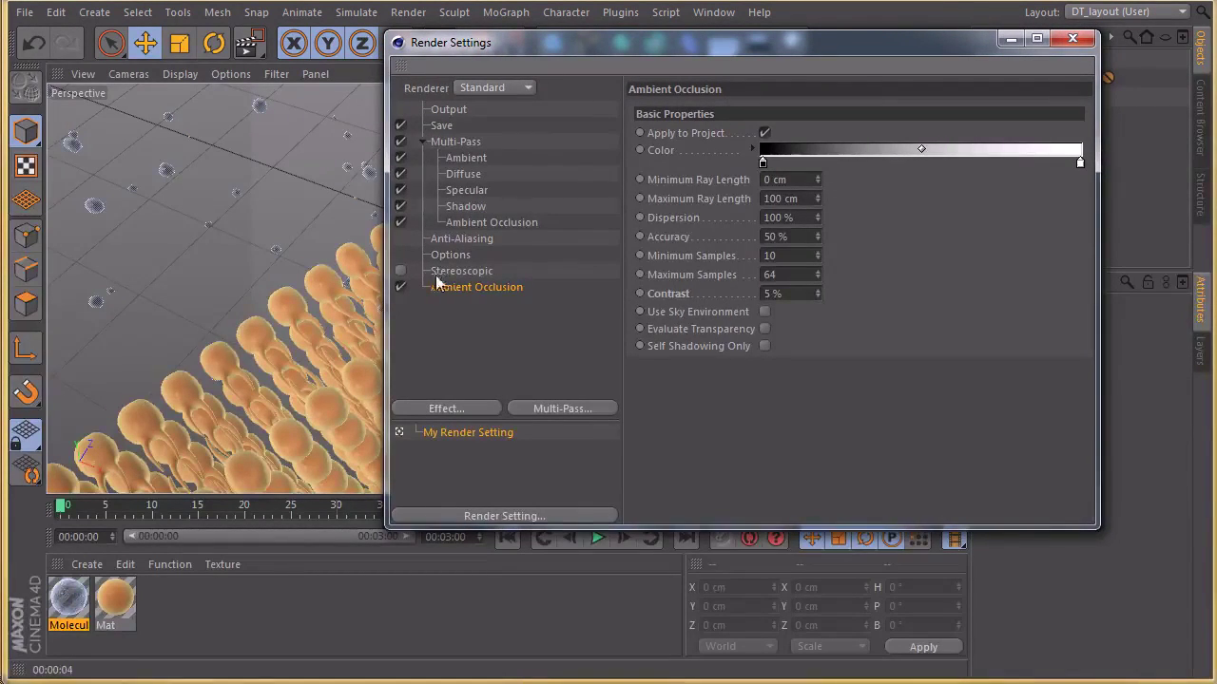
Set Anti-Aliasing quality to Best
click(454, 239)
click(807, 109)
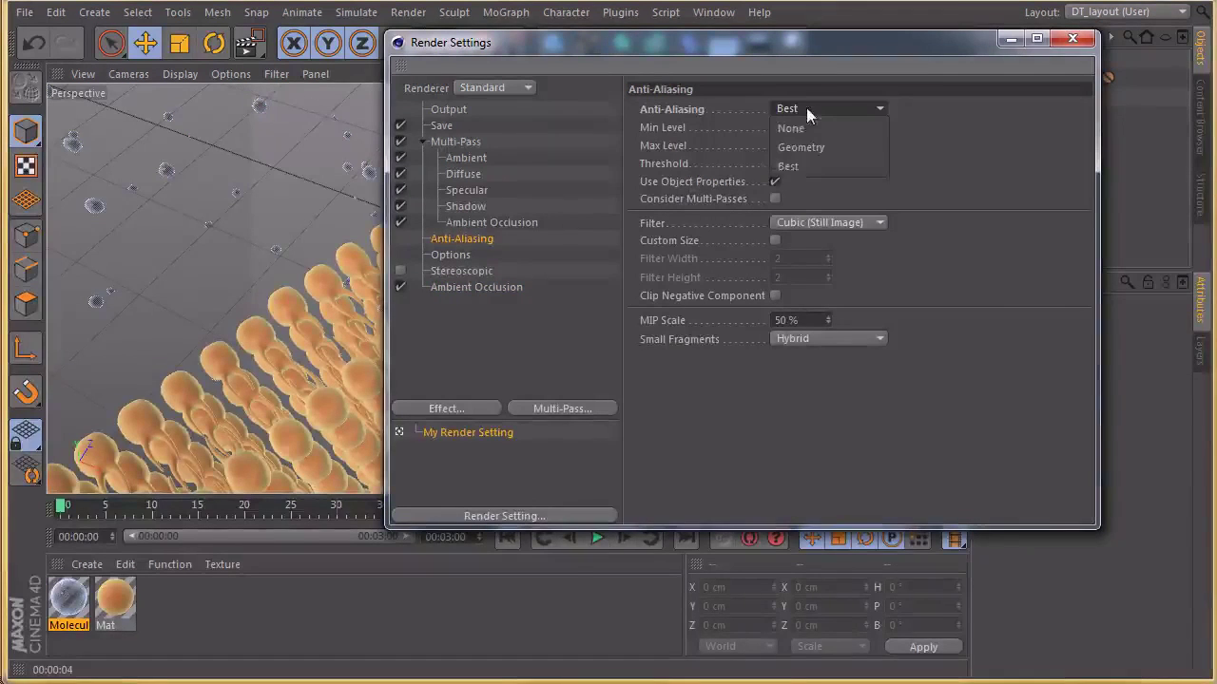
click(806, 164)
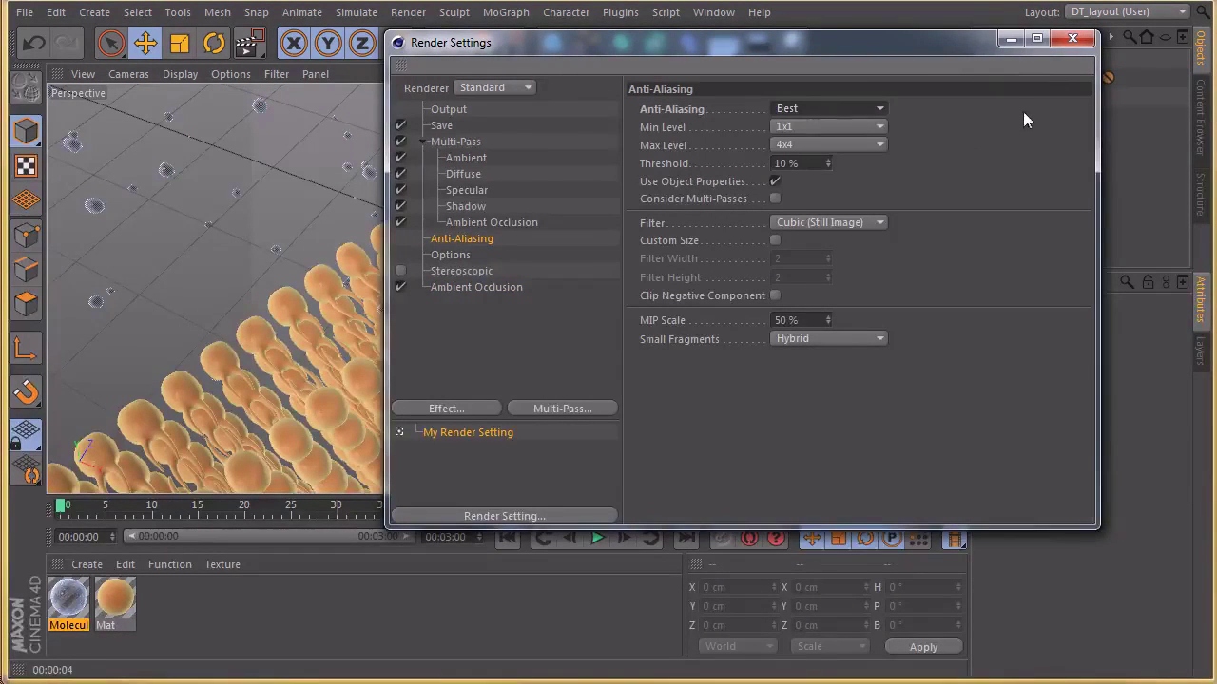
drag(883, 39, 918, 36)
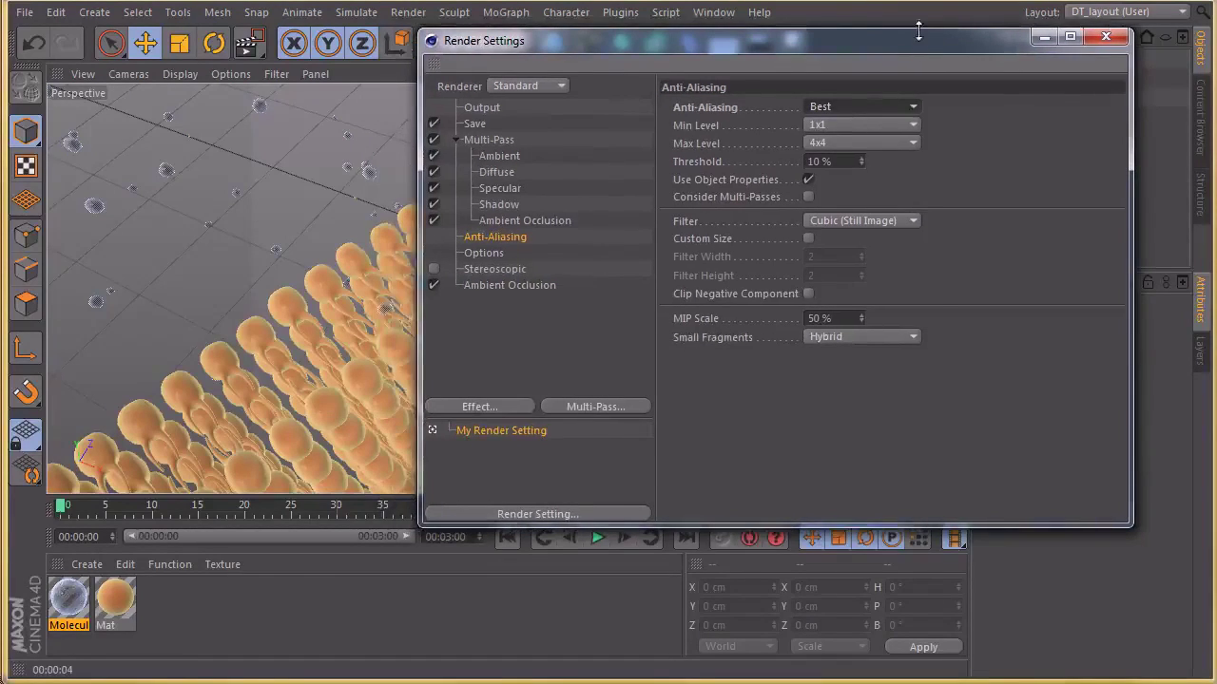
drag(650, 41, 690, 38)
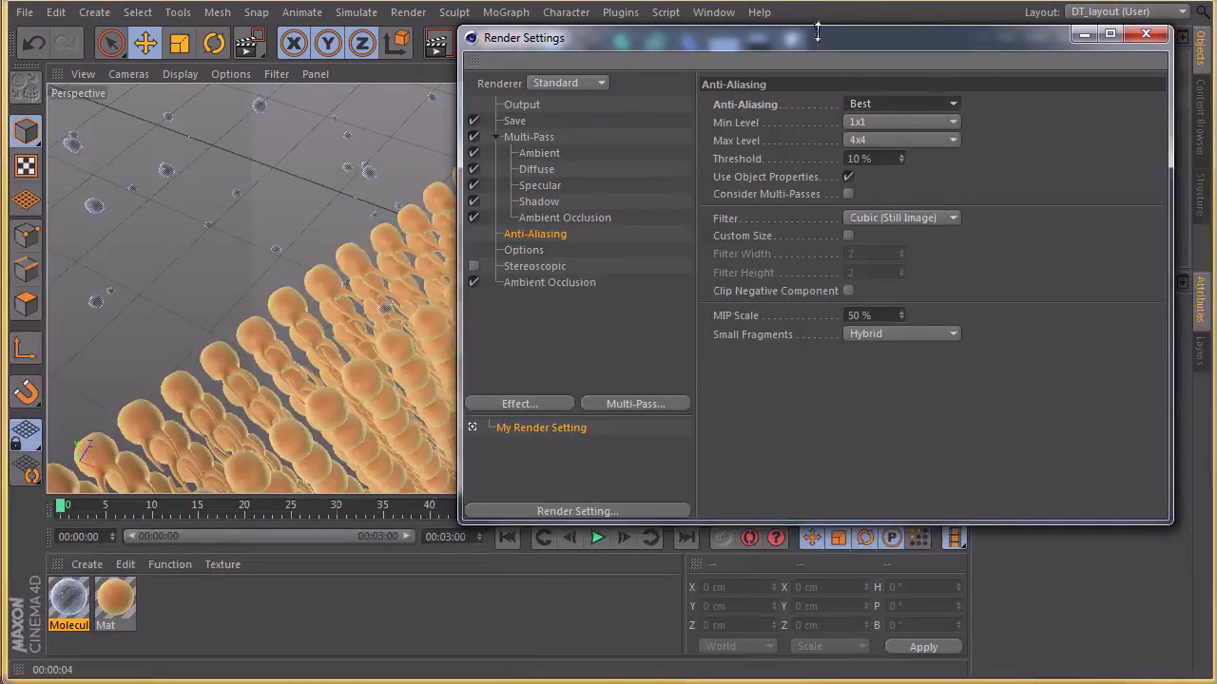
drag(819, 36, 817, 26)
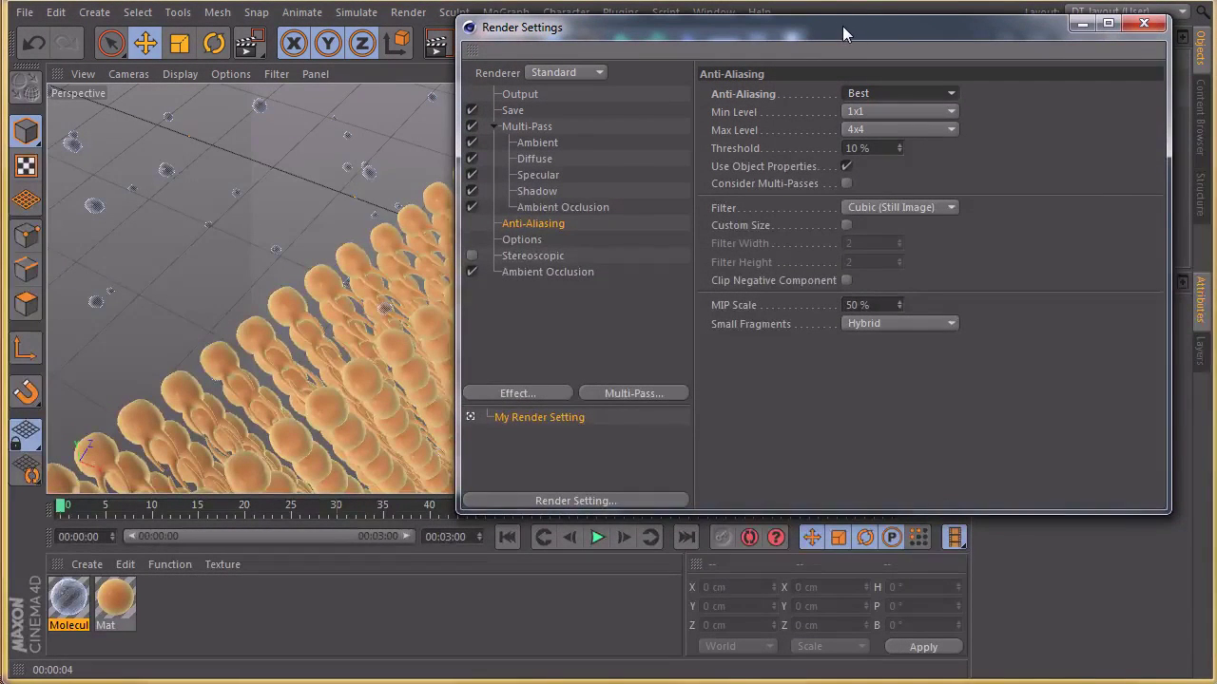
drag(872, 36, 819, 19)
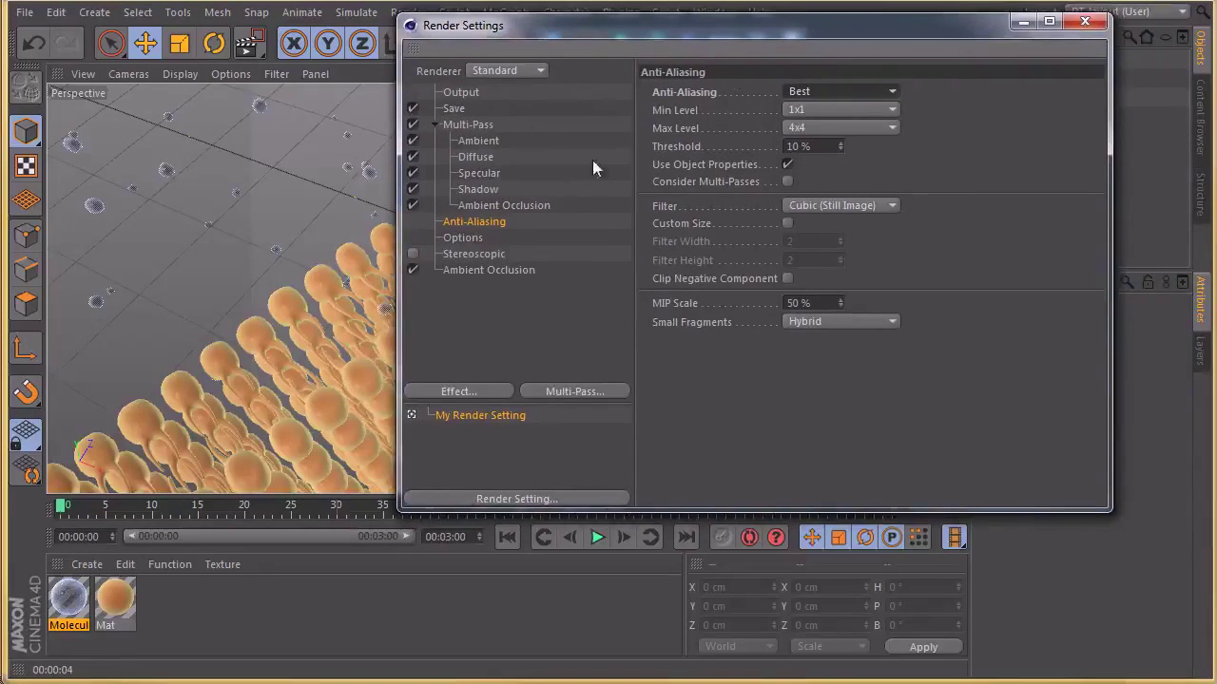
Add an RGBA Image pass to the Multi-Pass list
click(591, 389)
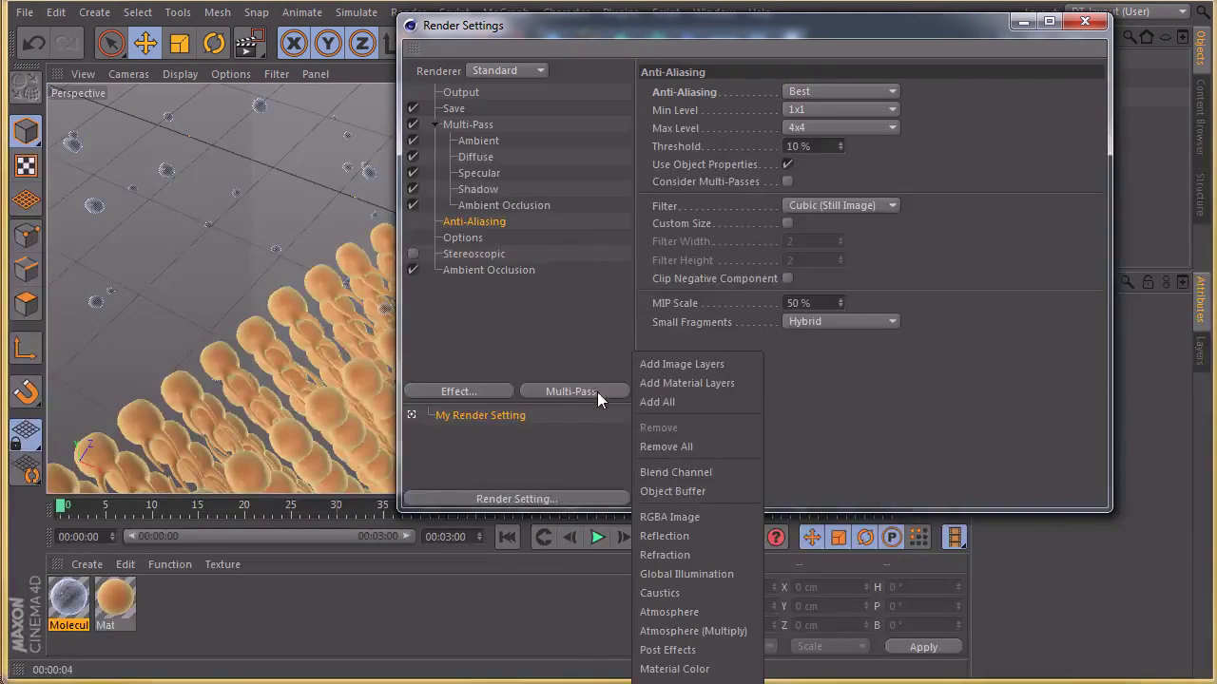
click(690, 515)
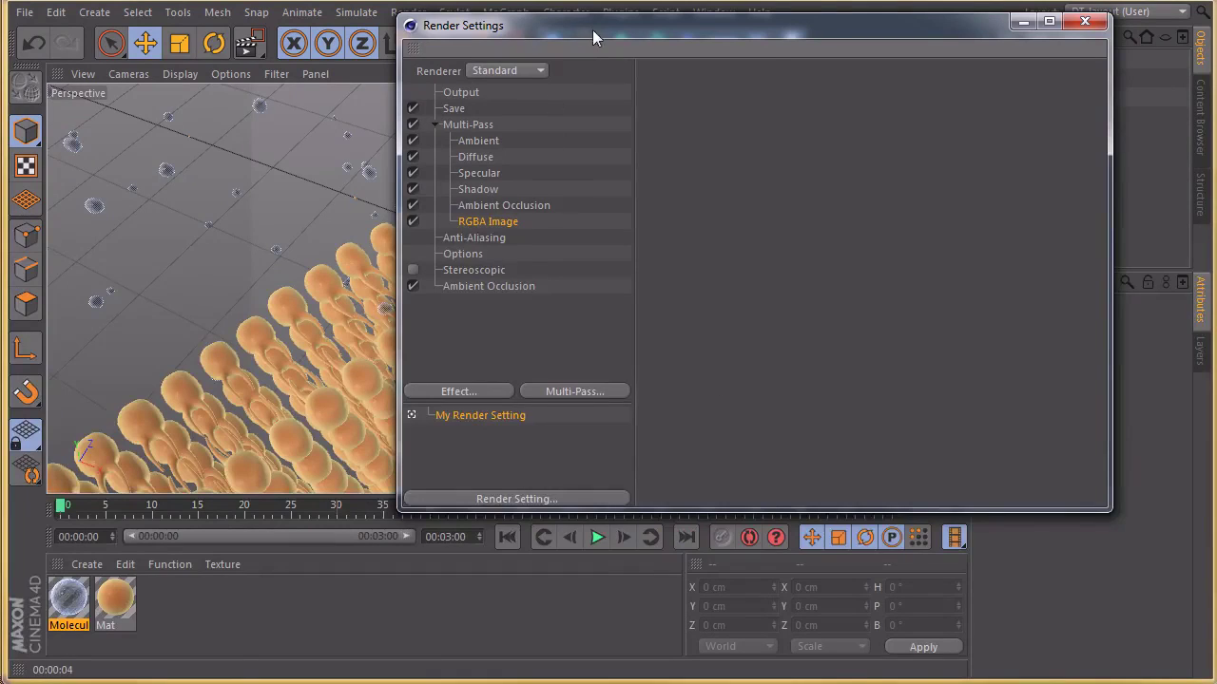
drag(595, 39, 841, 73)
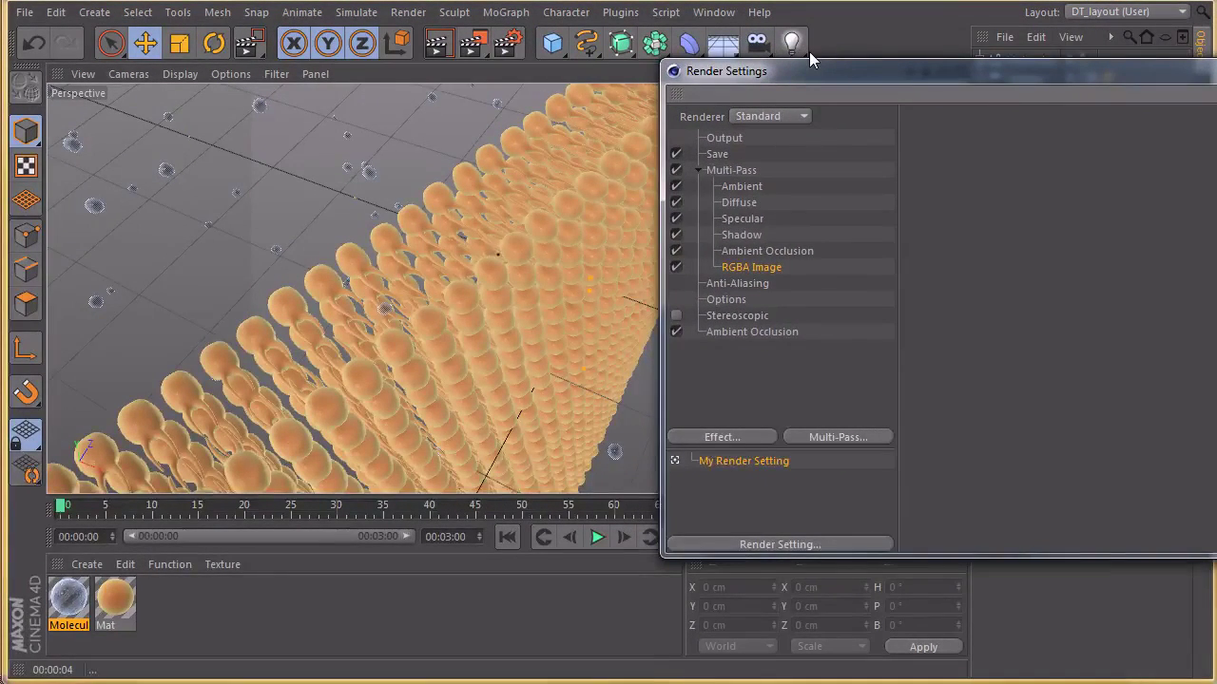
drag(899, 72, 681, 32)
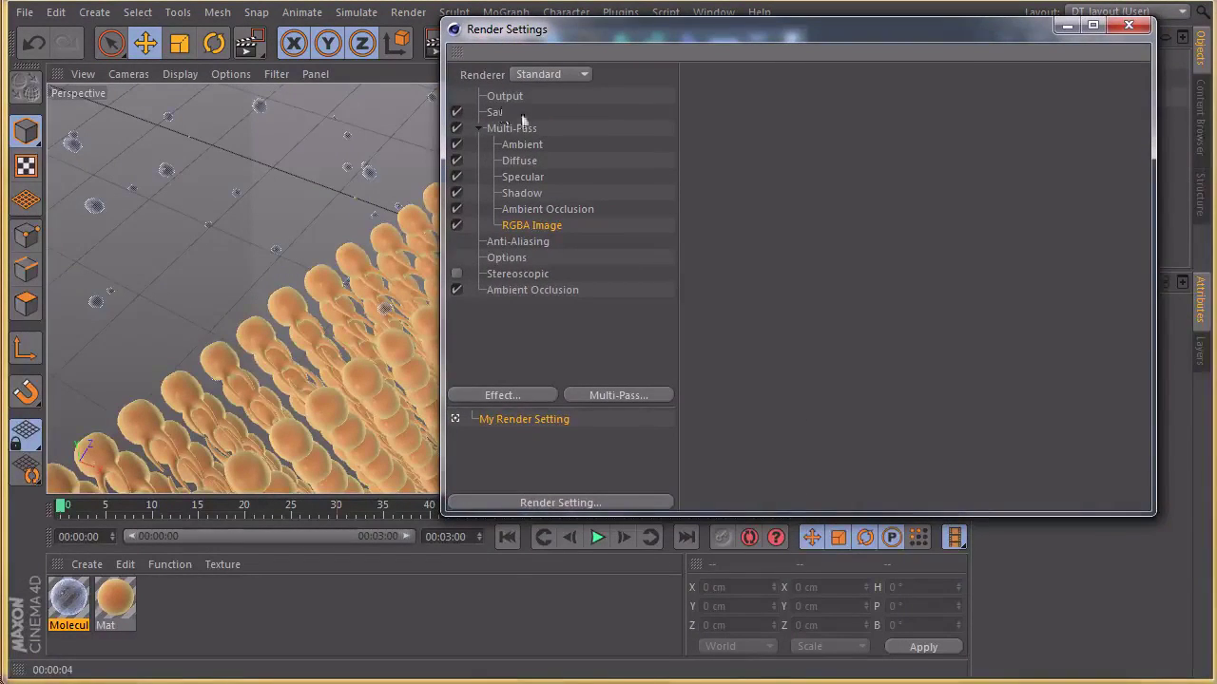
Check the Save output path in the Rendered .psd files folder and leave it unchanged
click(489, 113)
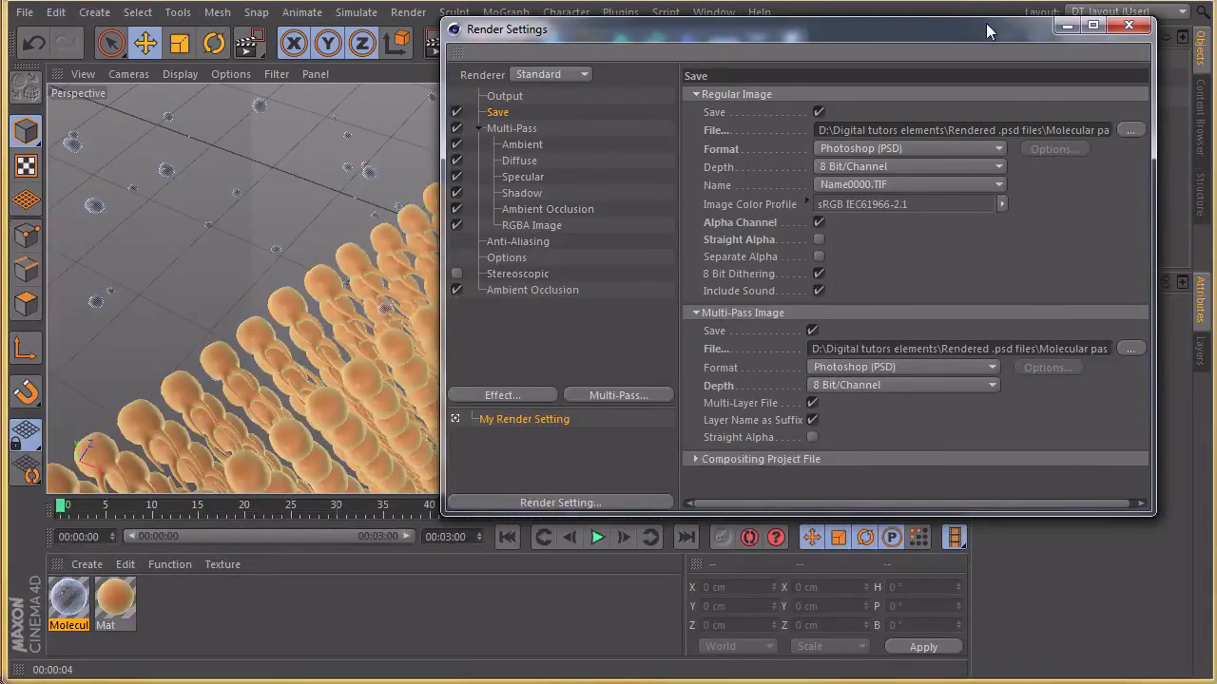
drag(961, 35, 906, 48)
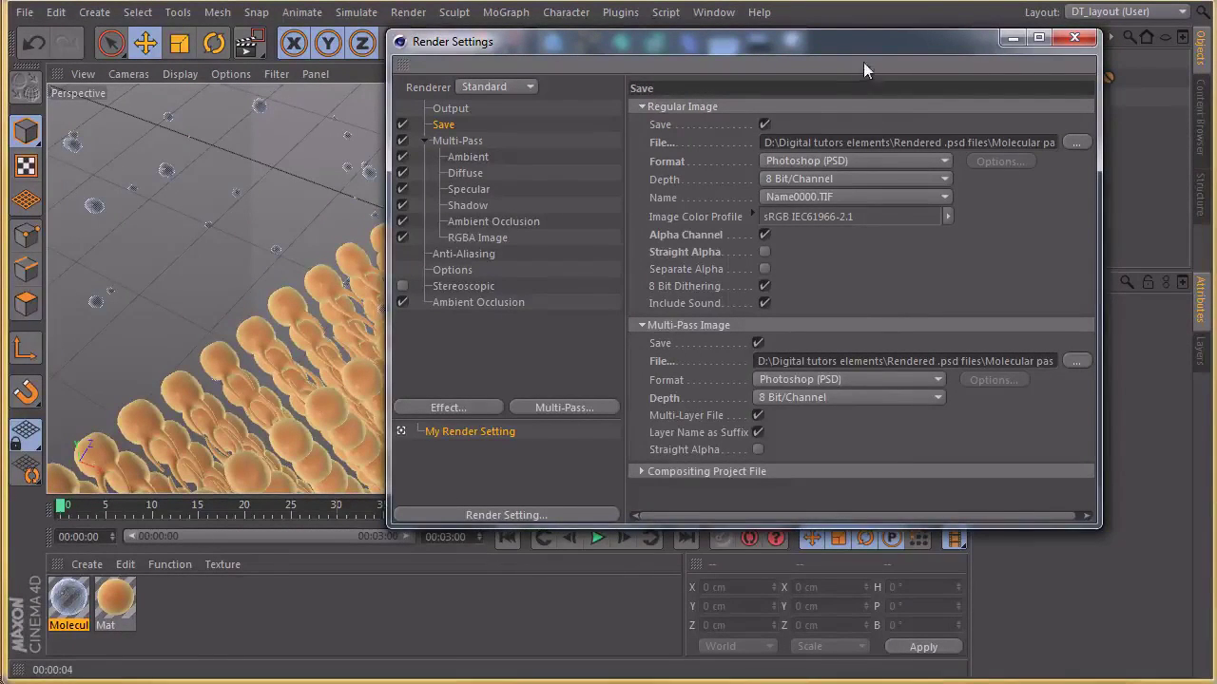
drag(866, 39, 880, 36)
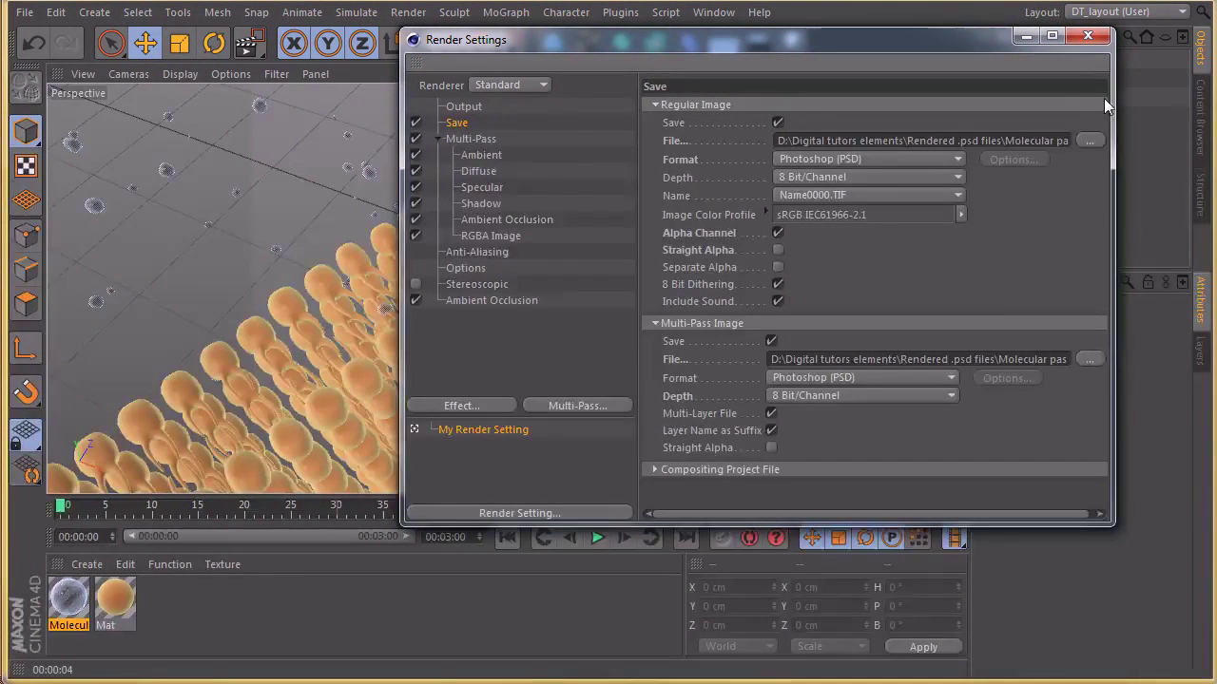
click(1090, 140)
click(711, 98)
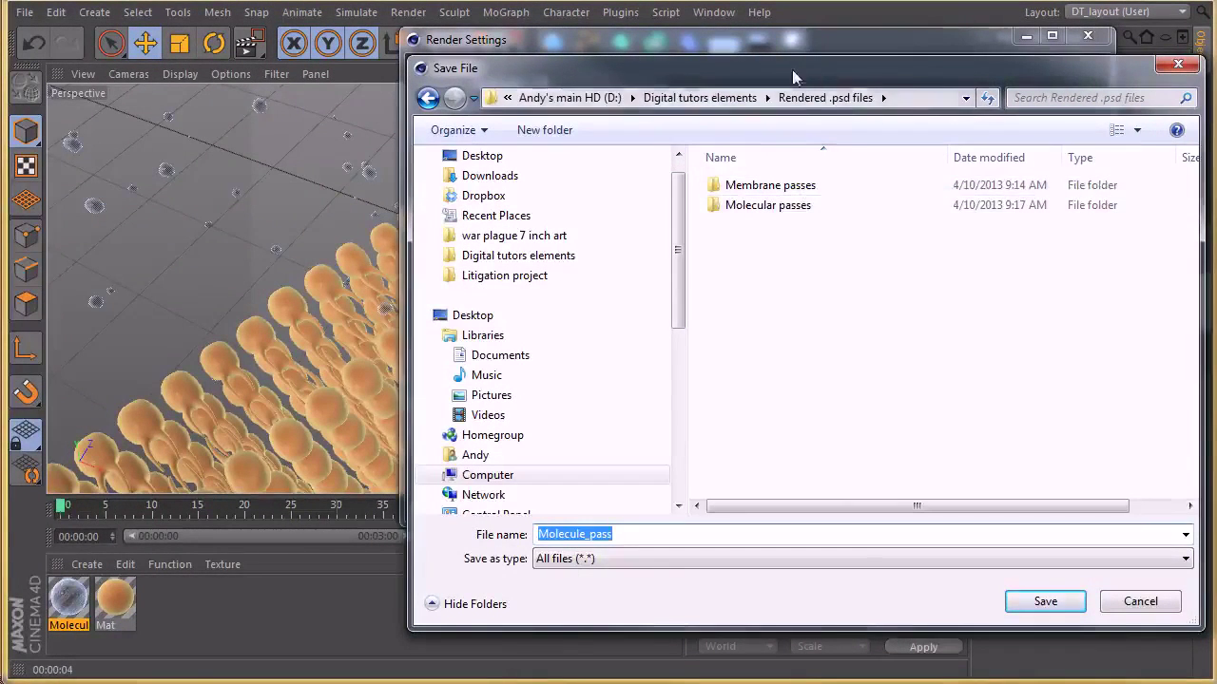
drag(683, 71, 759, 106)
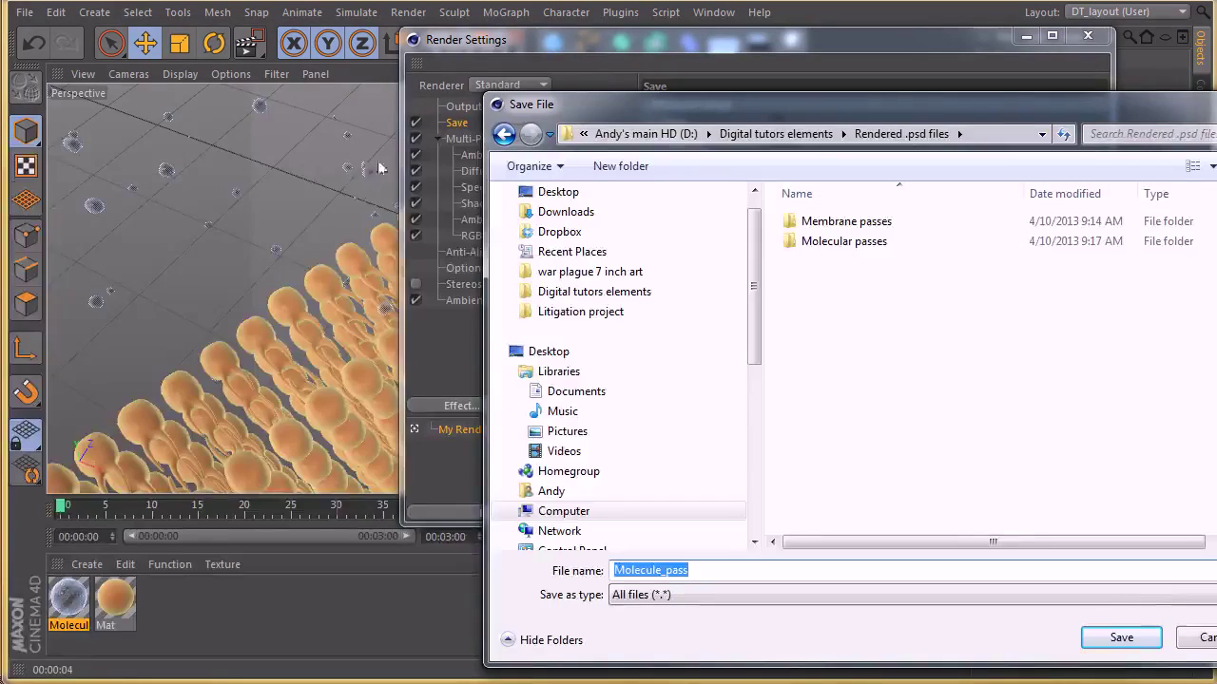
drag(788, 107, 816, 45)
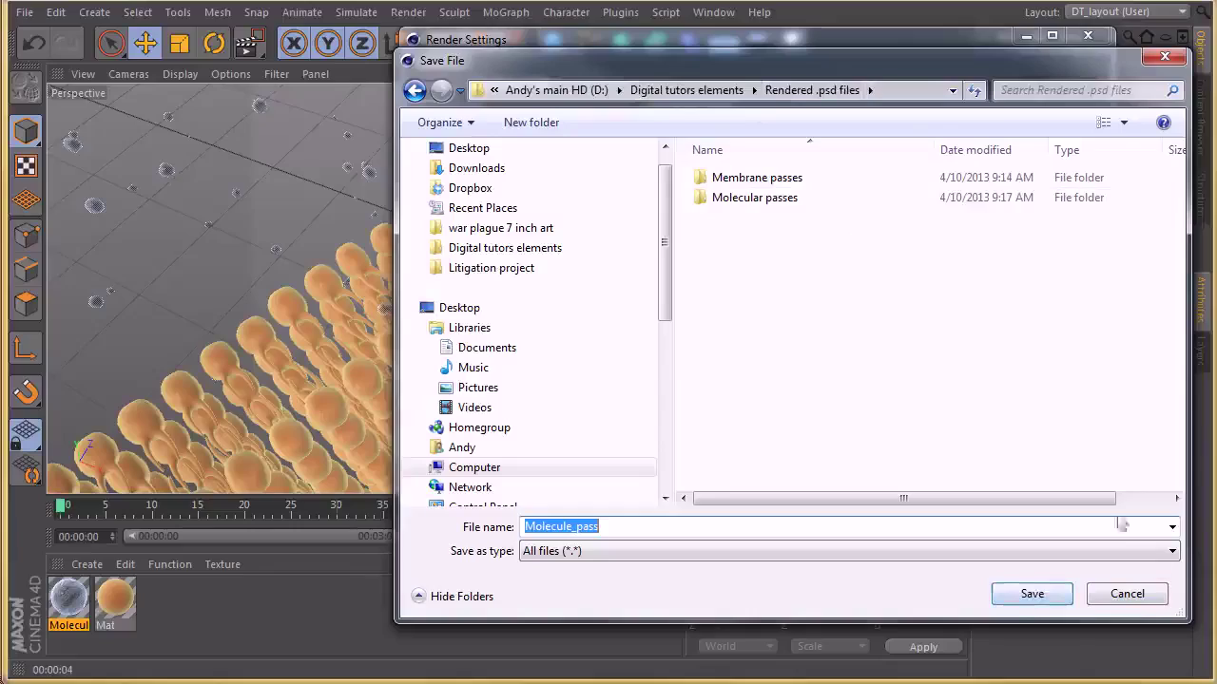
click(1126, 593)
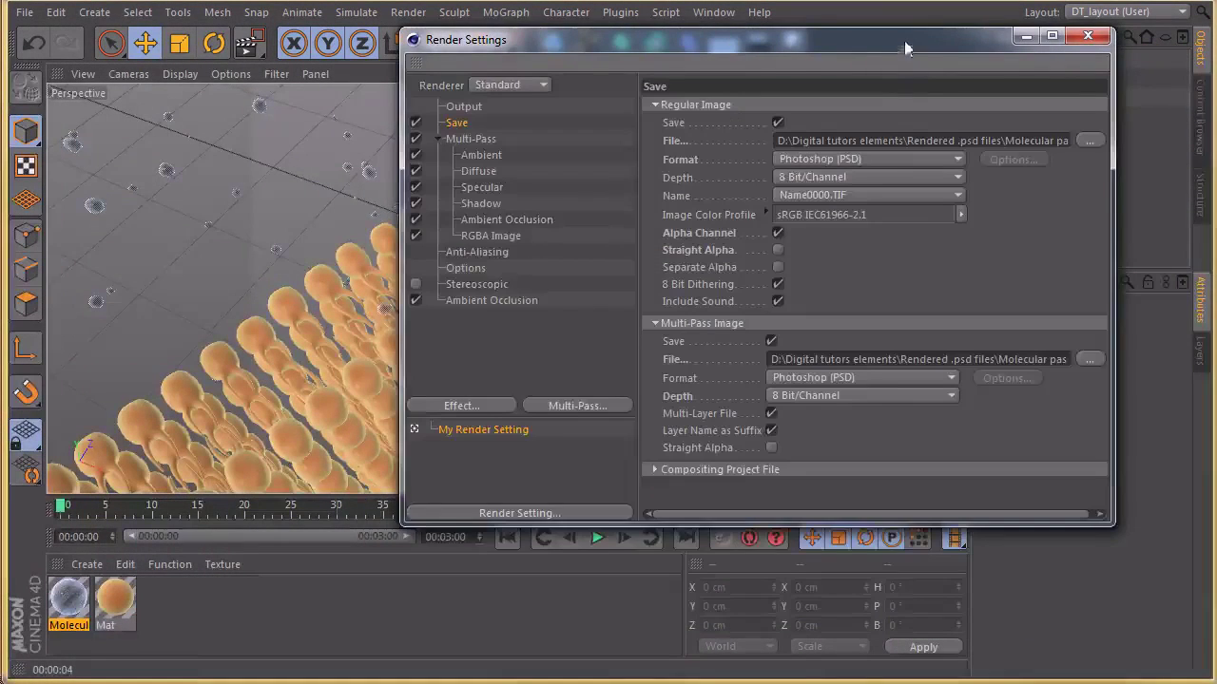
Turn off Regular Image saving so only the multi-pass PSD is written, and close Render Settings
drag(904, 40, 842, 36)
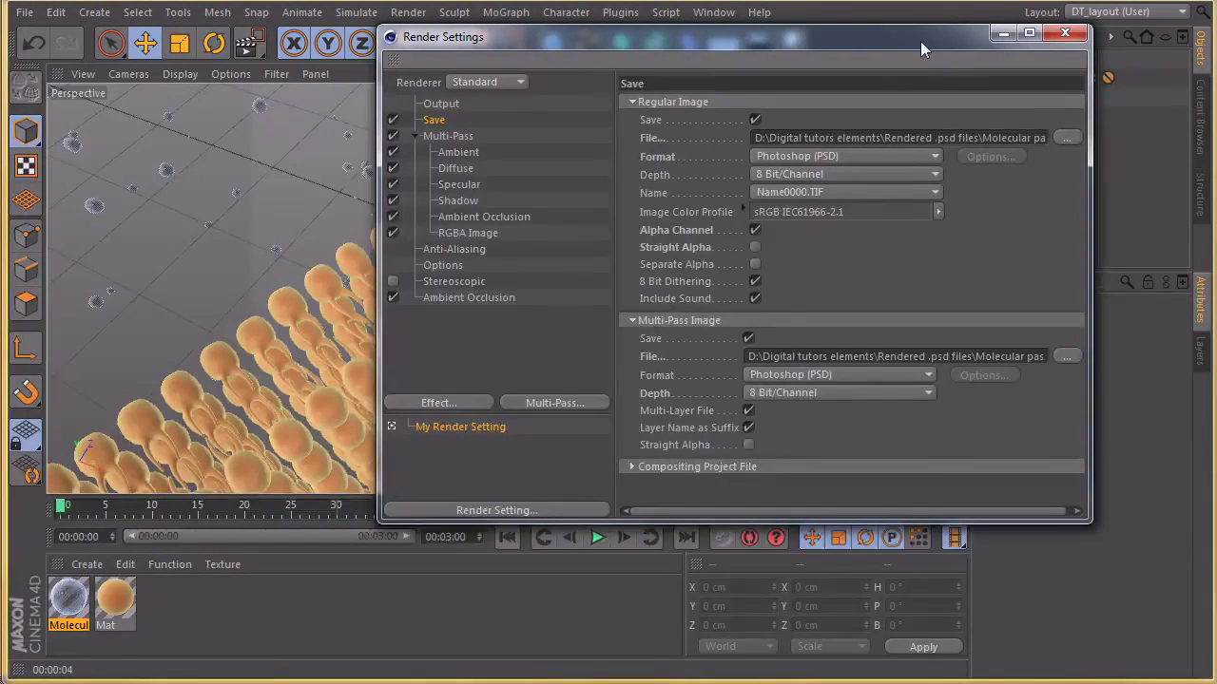
drag(920, 41, 905, 79)
click(741, 157)
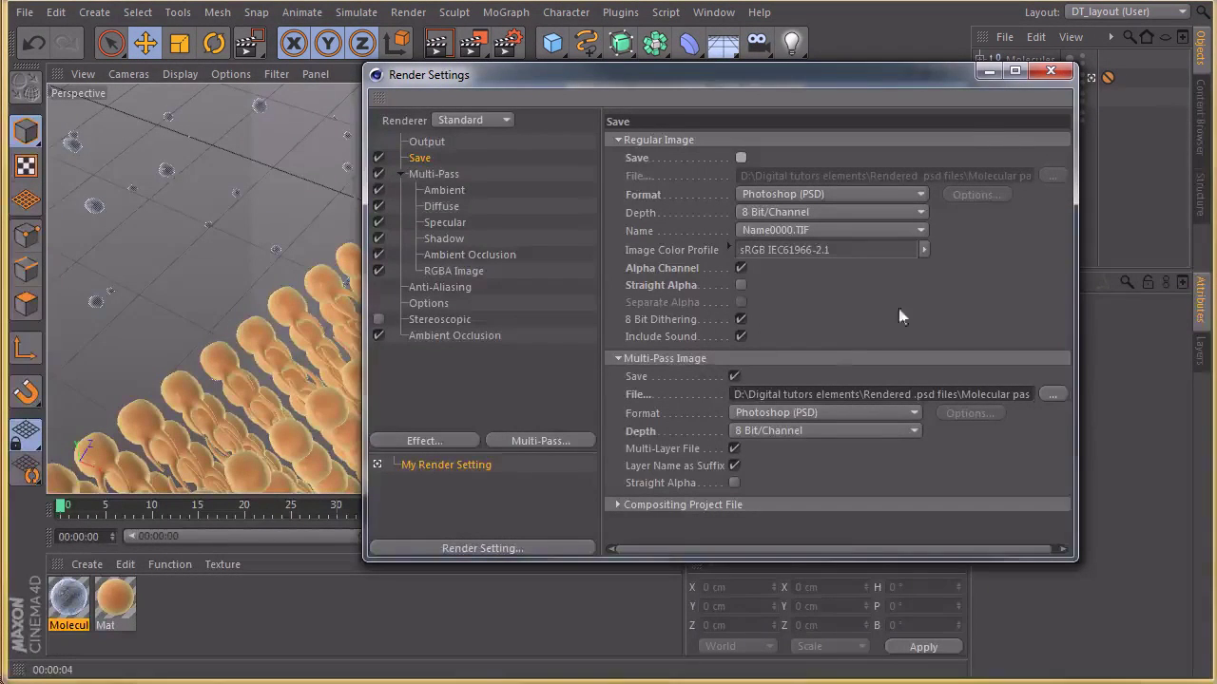
drag(854, 75, 810, 97)
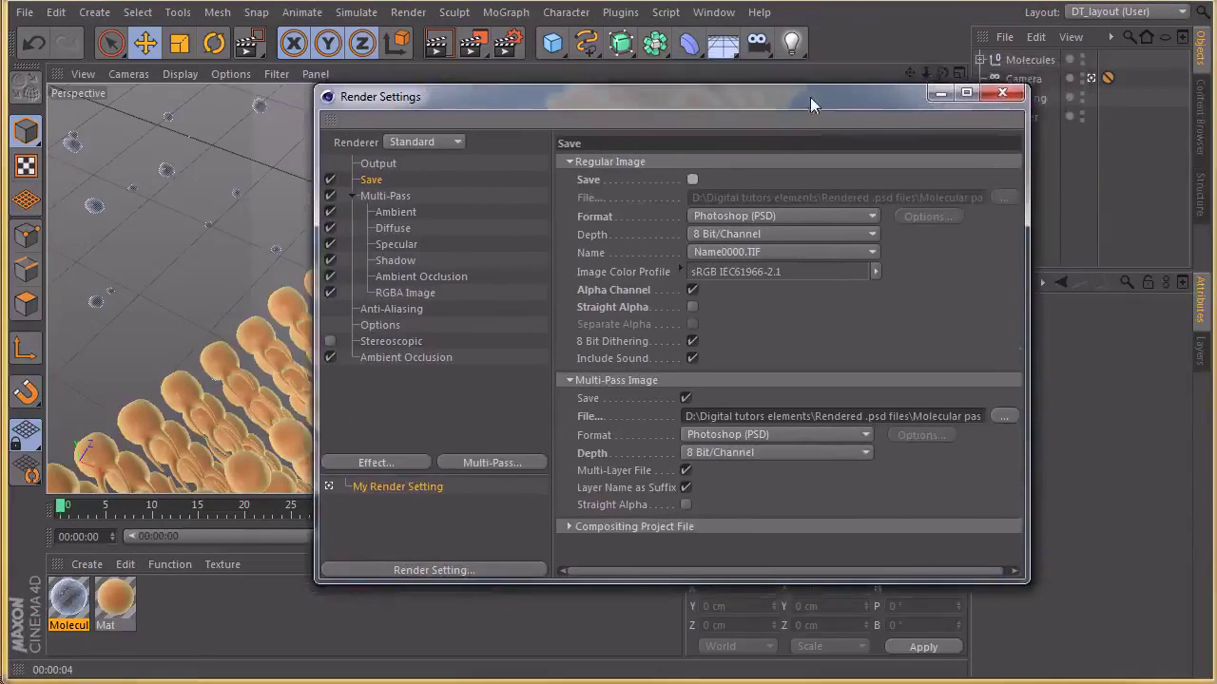
click(998, 94)
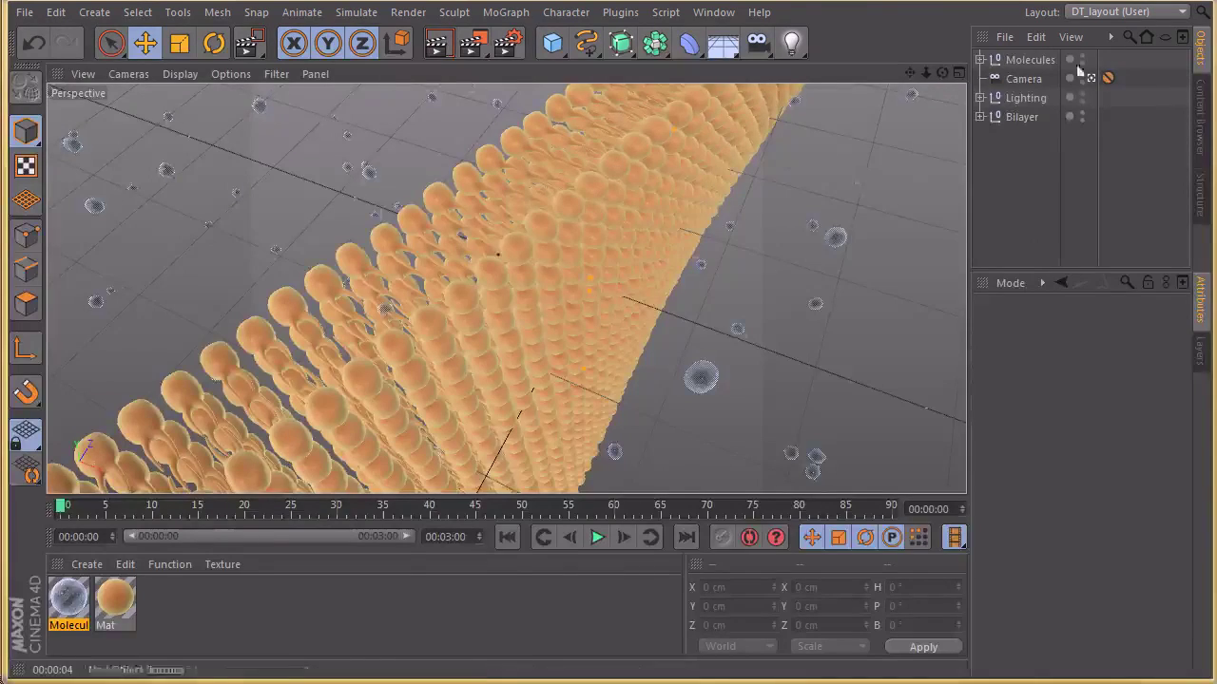
Add a Compositing tag to Bilayer with Matte Object enabled in black
right_click(1017, 114)
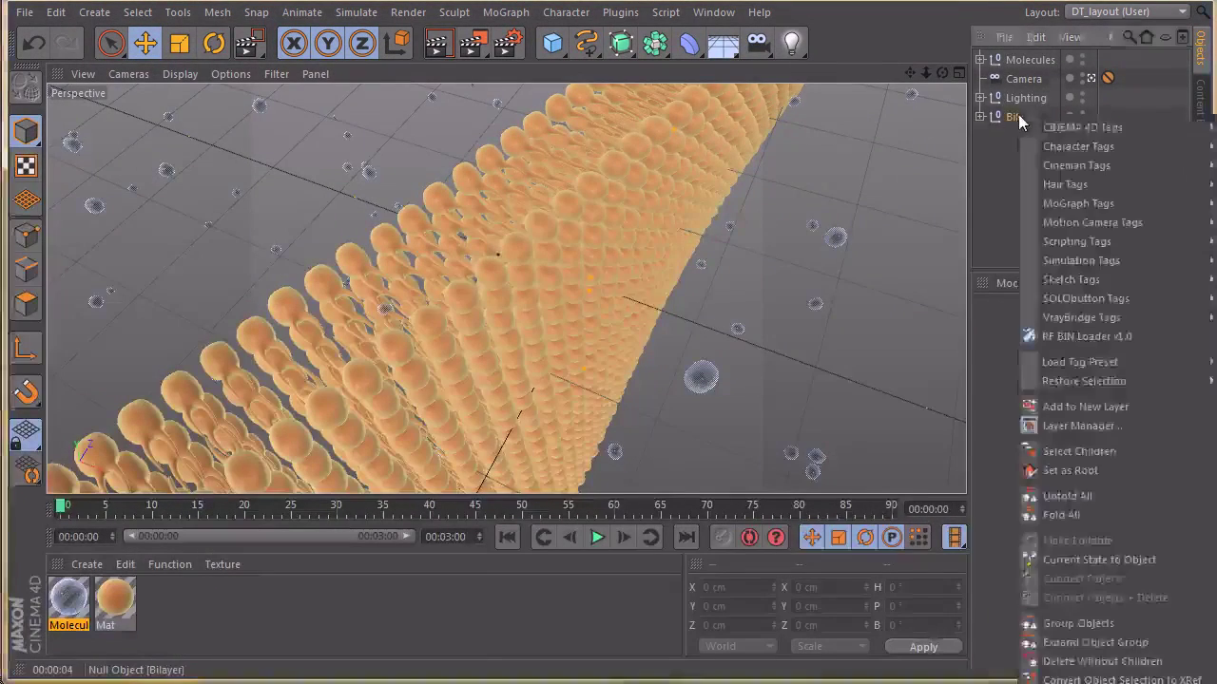
mouse_move(1038, 126)
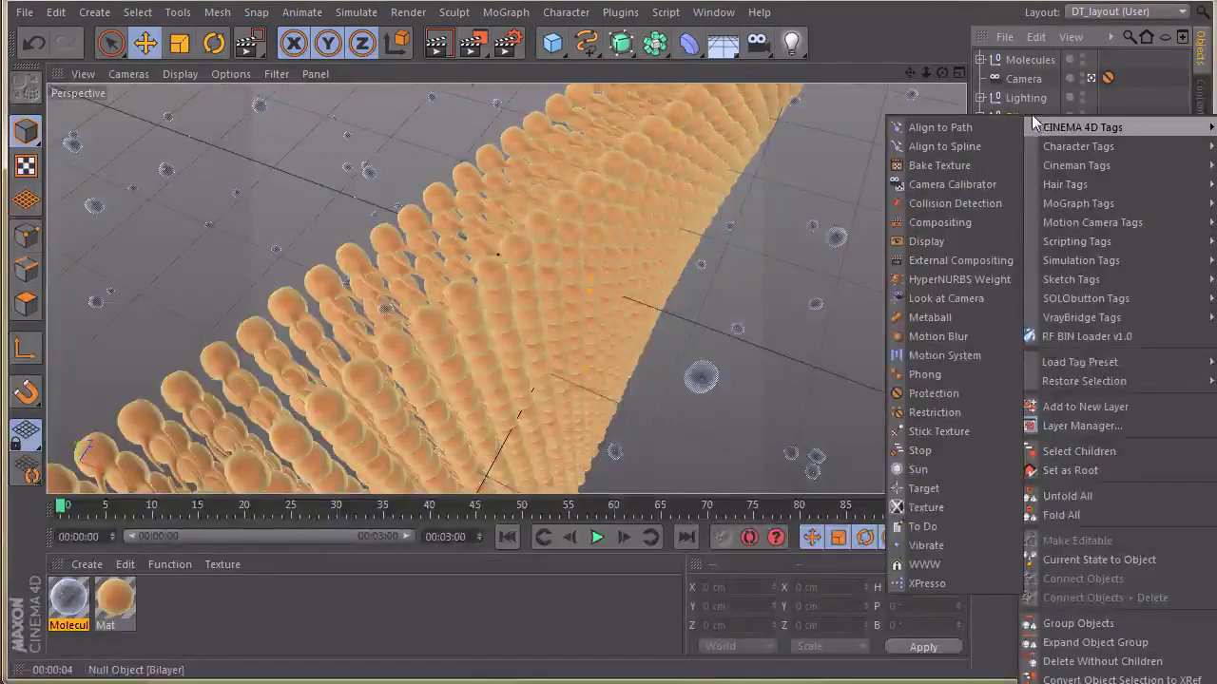
click(973, 222)
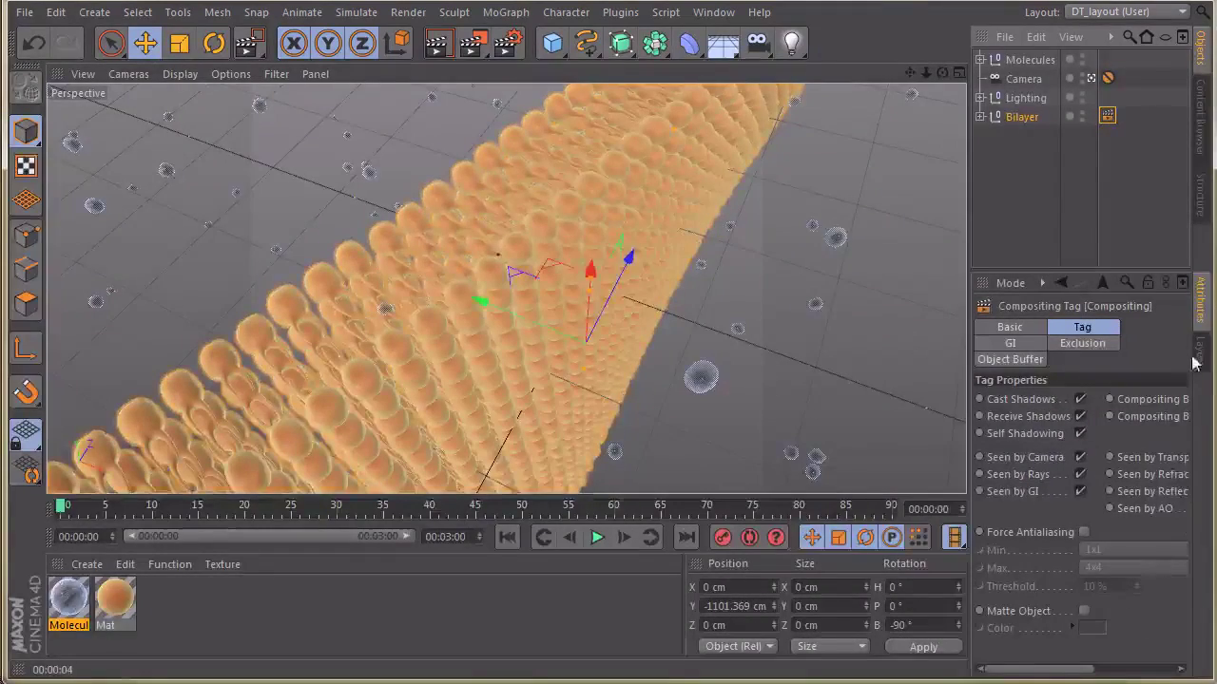
click(1083, 611)
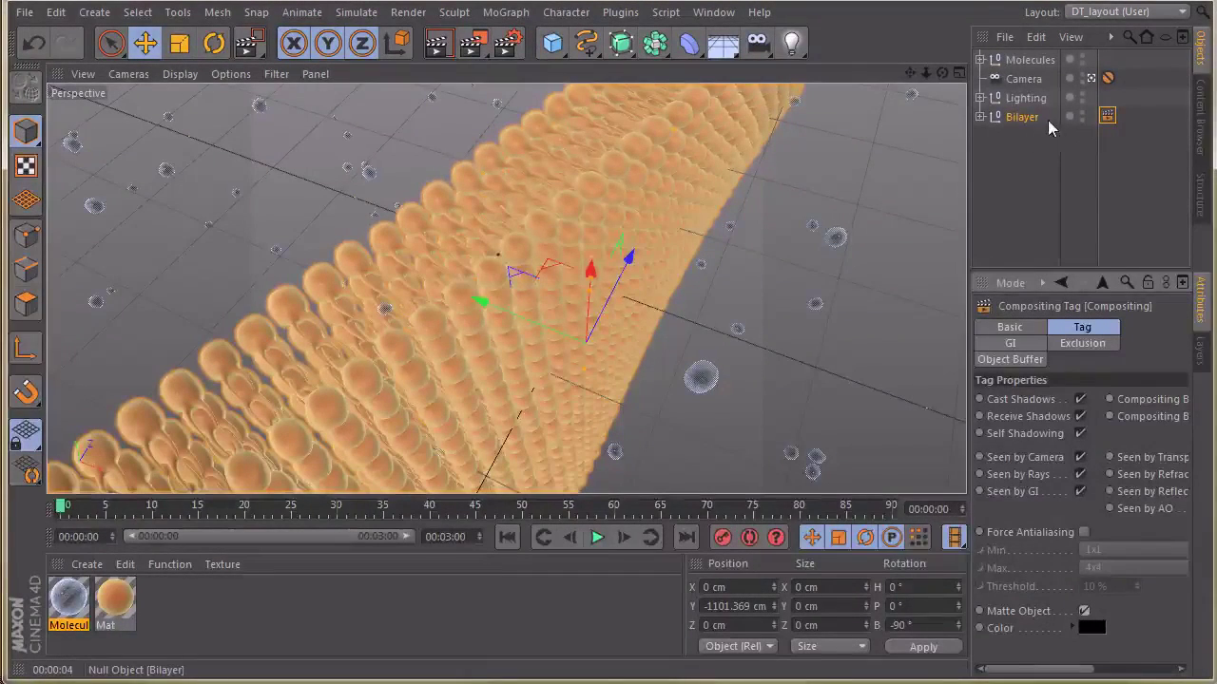
click(1082, 114)
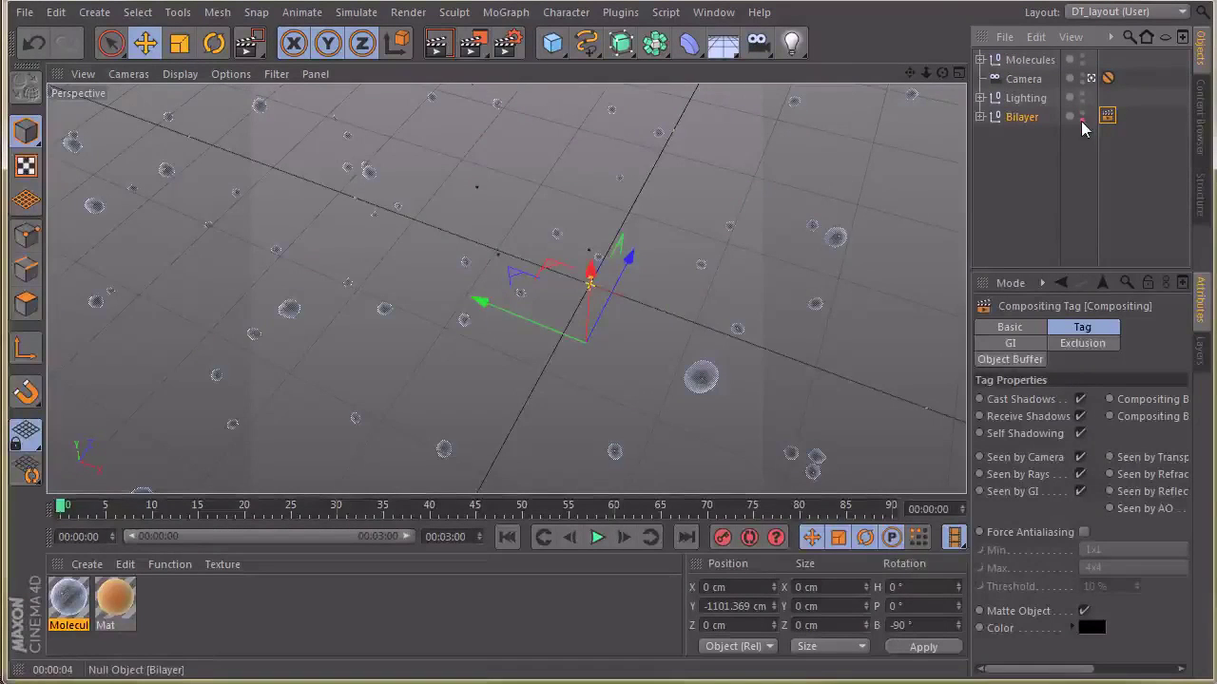
click(1082, 117)
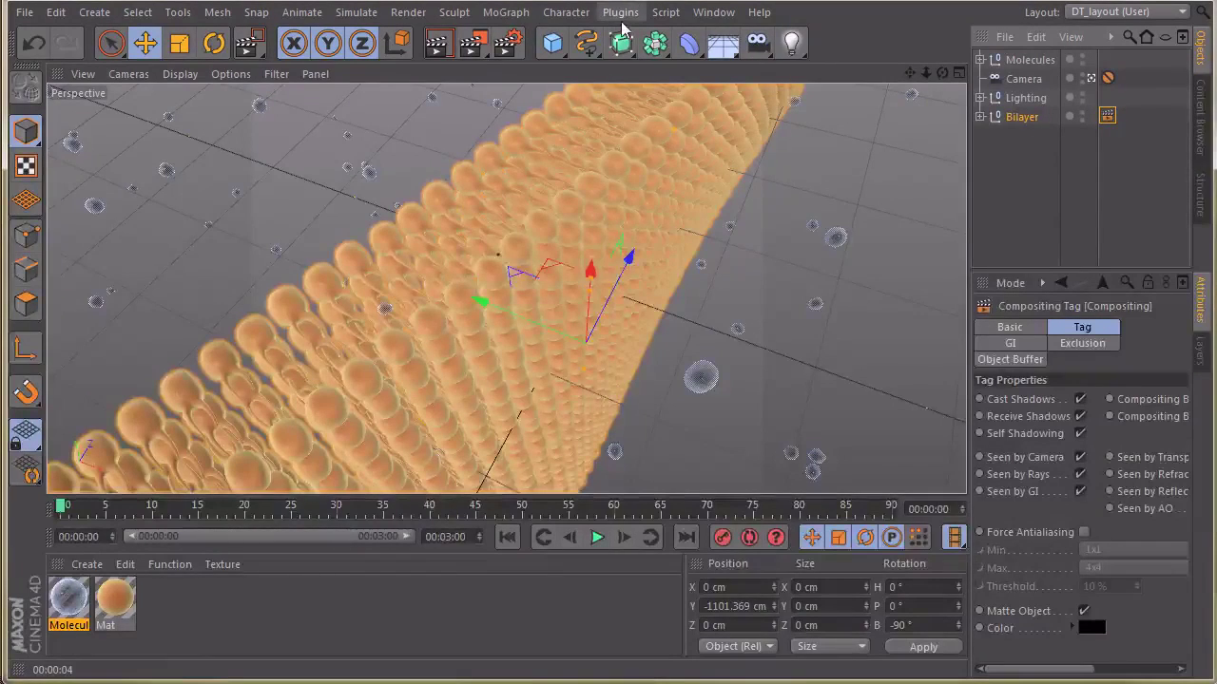
click(438, 45)
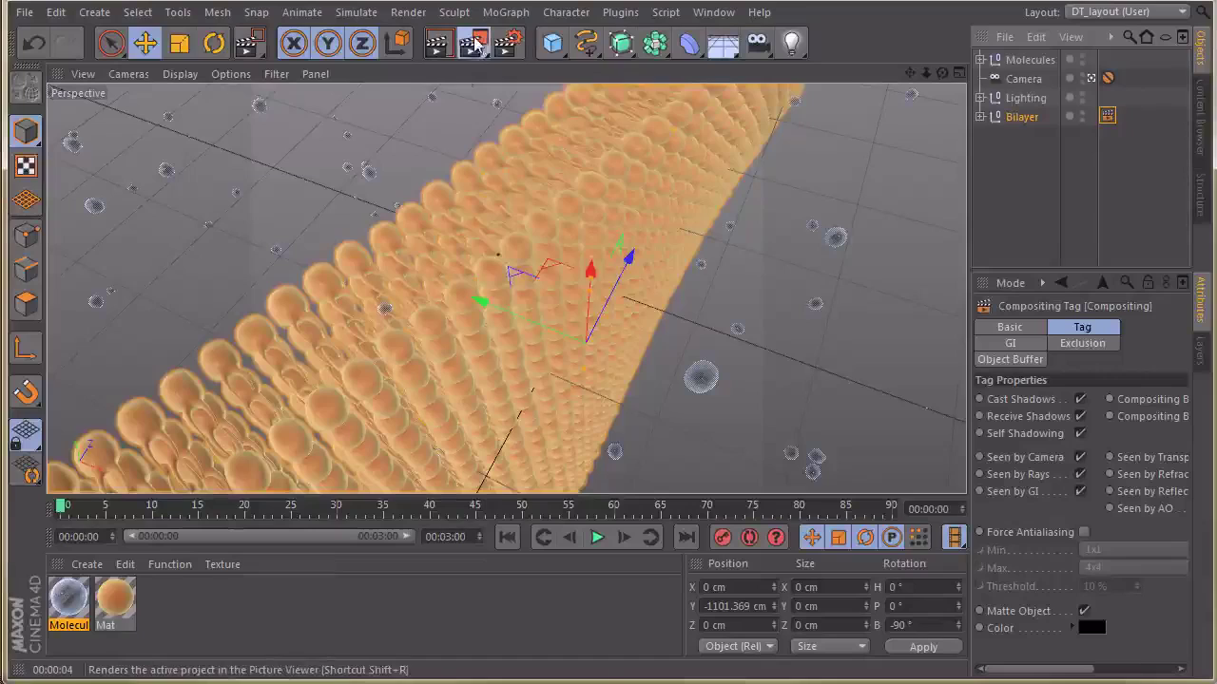
drag(516, 304, 619, 334)
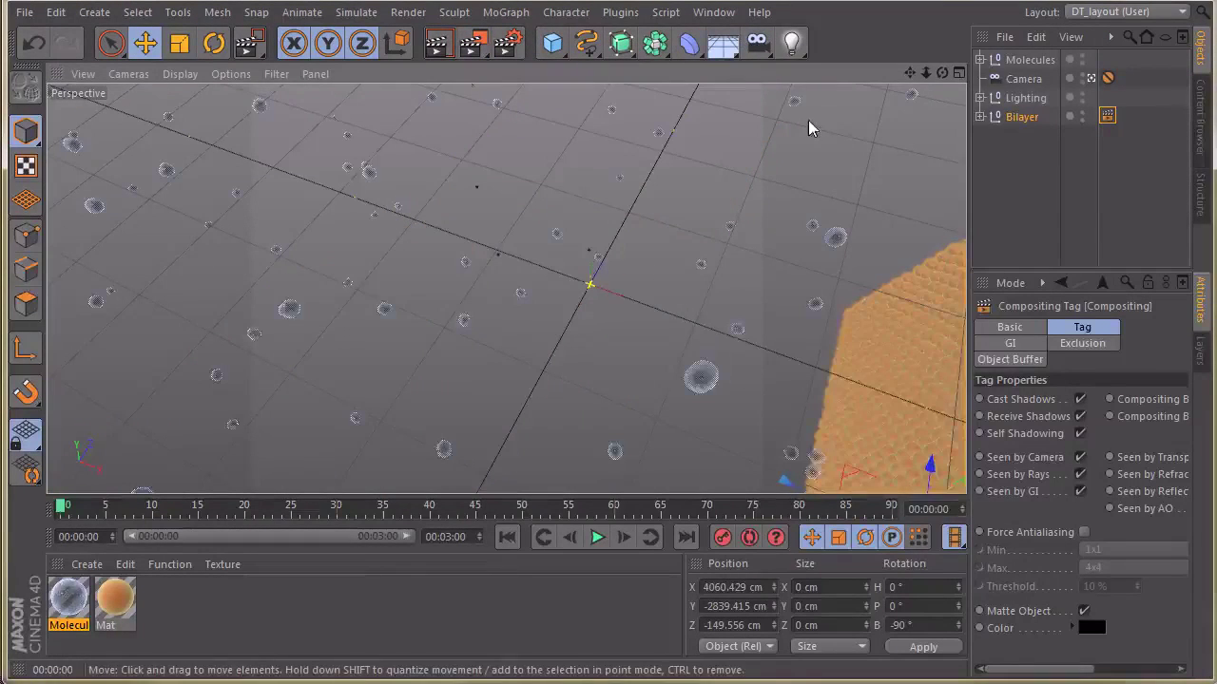
key(ctrl+z)
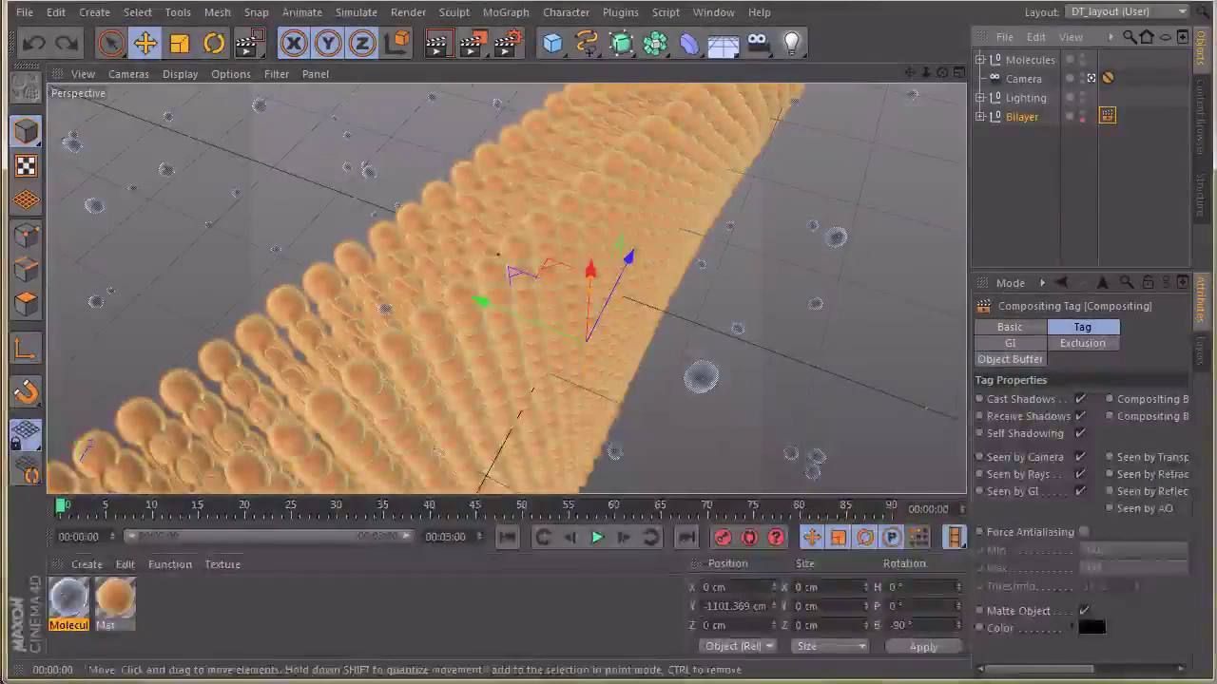
drag(472, 43, 529, 66)
drag(433, 195, 698, 421)
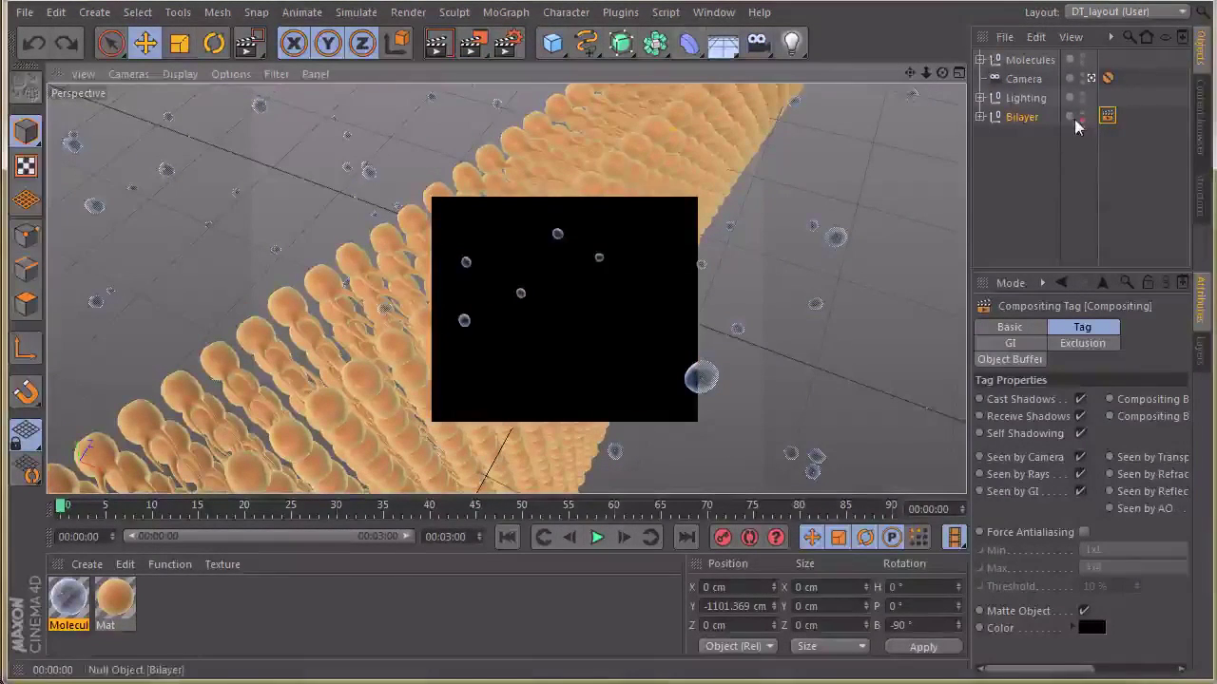
drag(473, 44, 521, 69)
drag(393, 151, 599, 394)
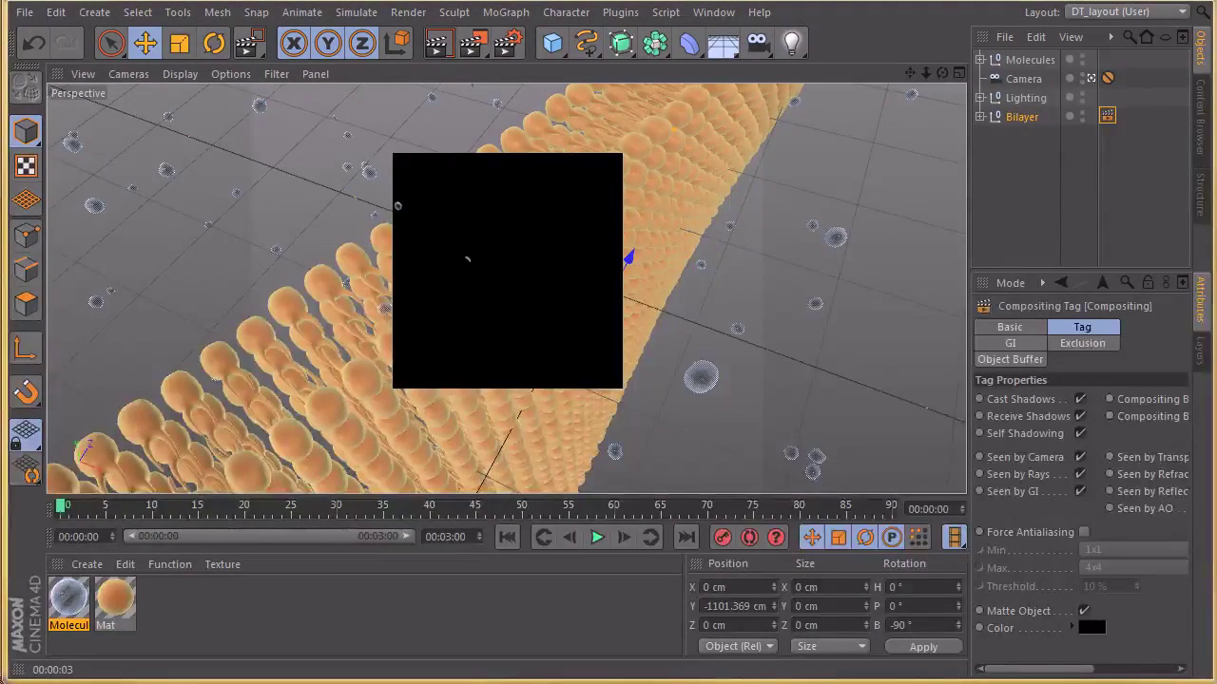
click(1006, 180)
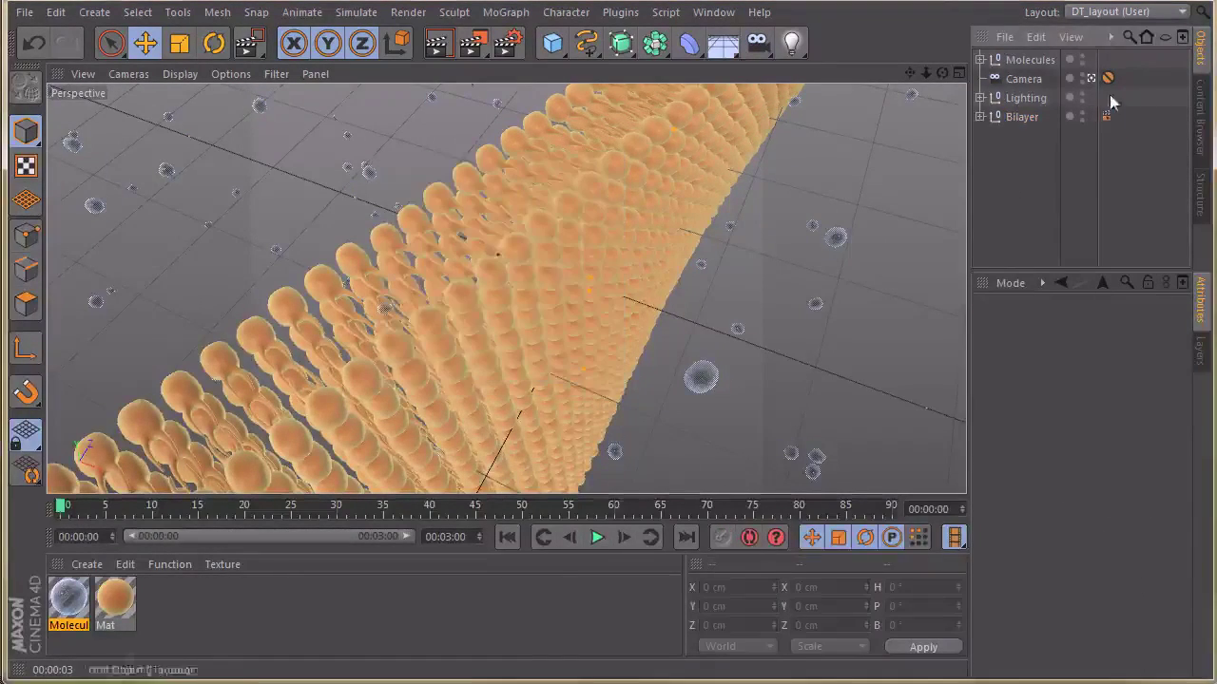
Render to the Picture Viewer, overwrite Molecule_pass.psd, and close the viewer when finished
click(407, 11)
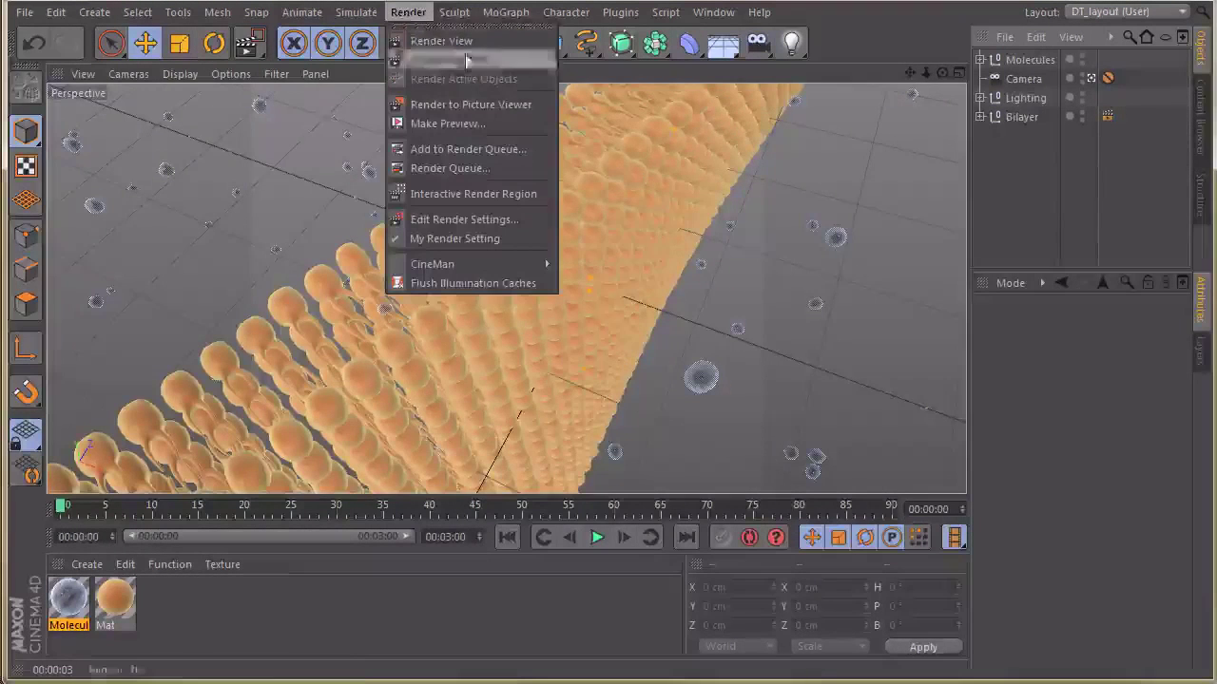
click(462, 104)
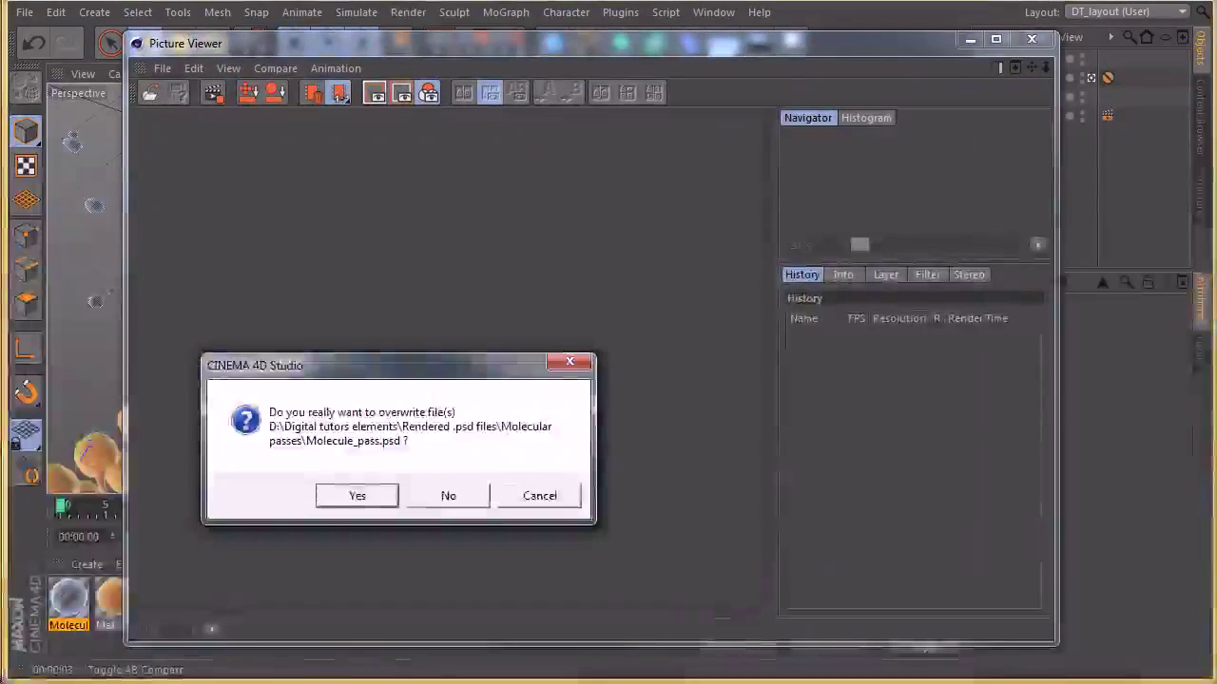
click(357, 496)
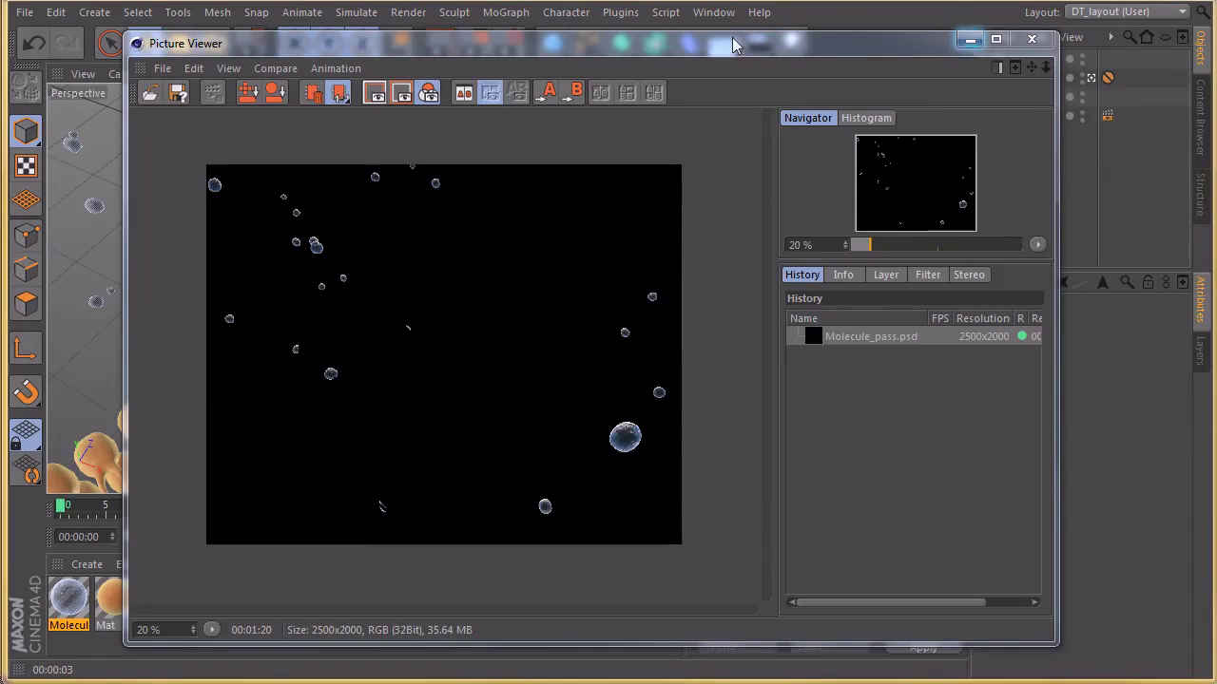
key(alt+F4)
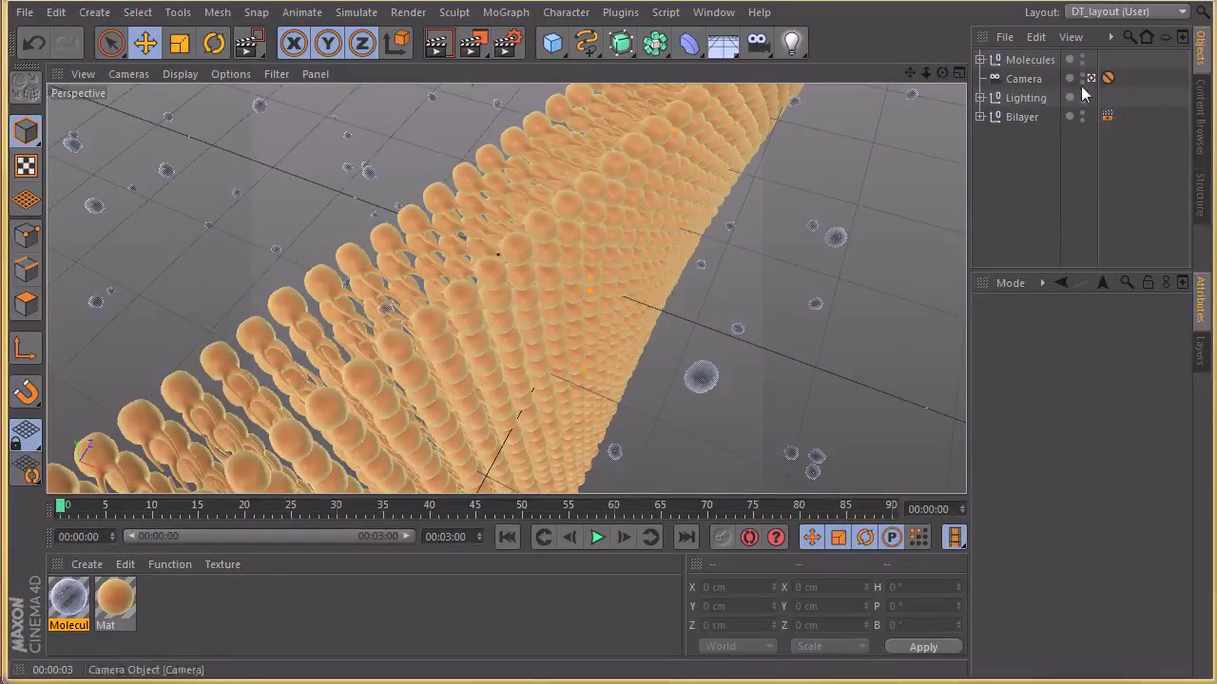
Disable Matte Object on Bilayer's Compositing tag, hide the Molecules group, and select Bilayer
click(1108, 115)
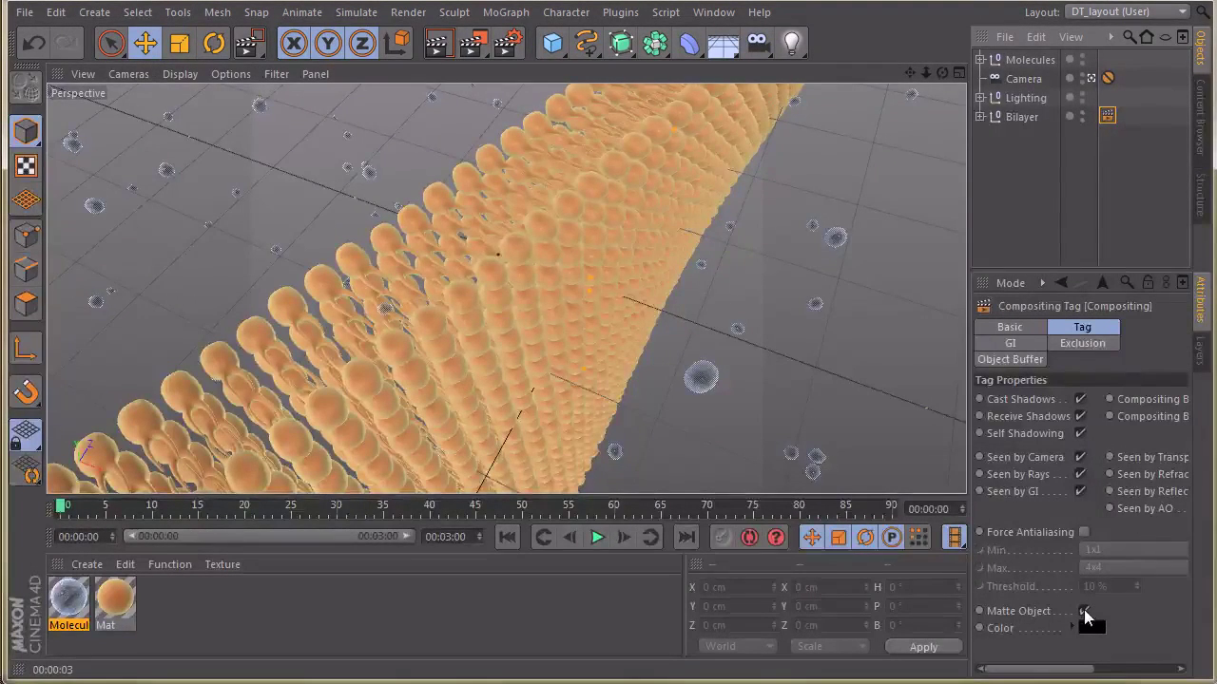
click(1083, 610)
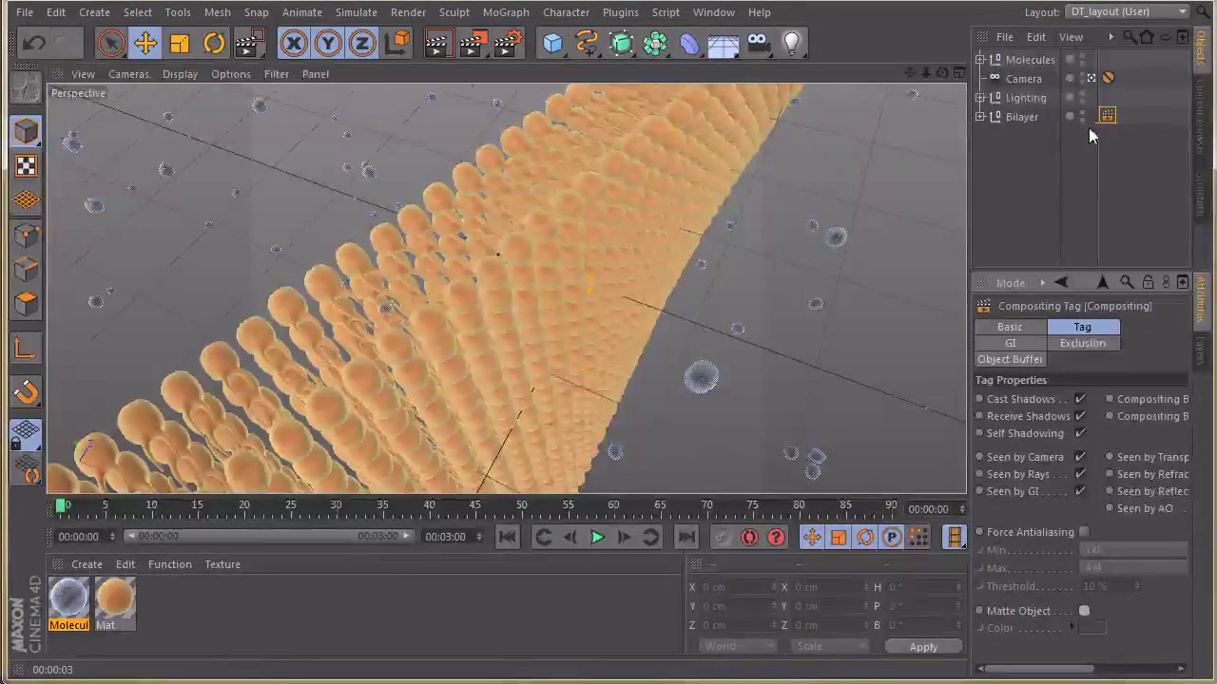
click(1030, 59)
click(1081, 57)
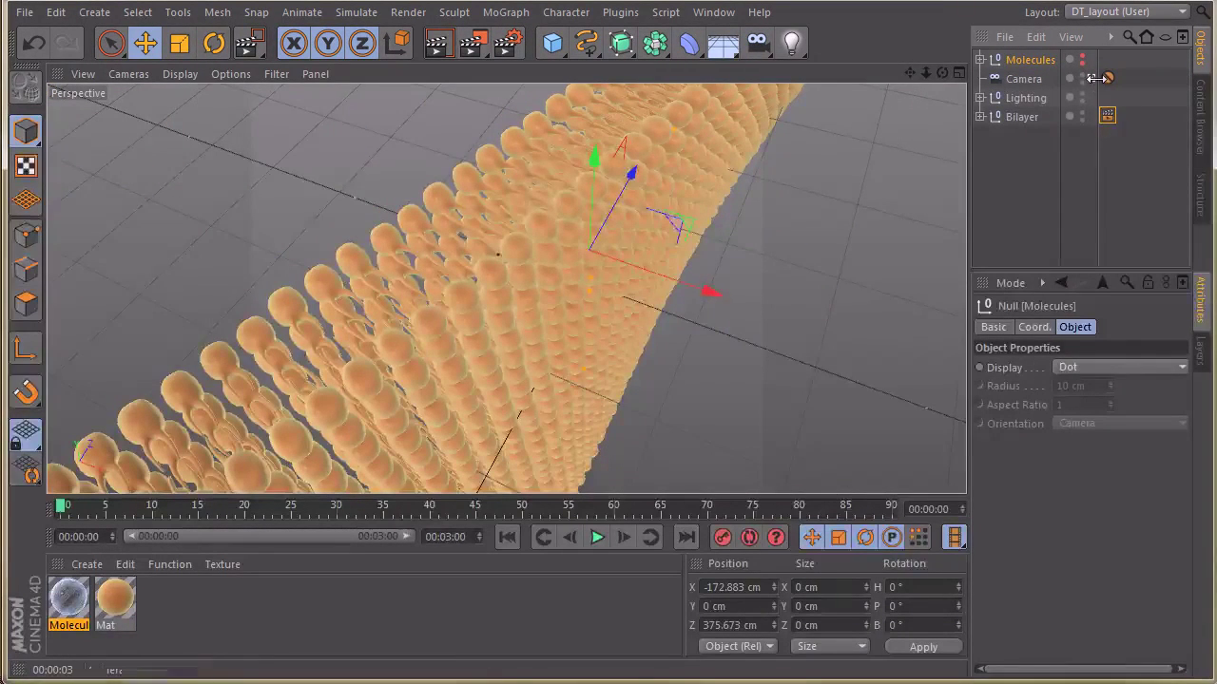
click(1024, 115)
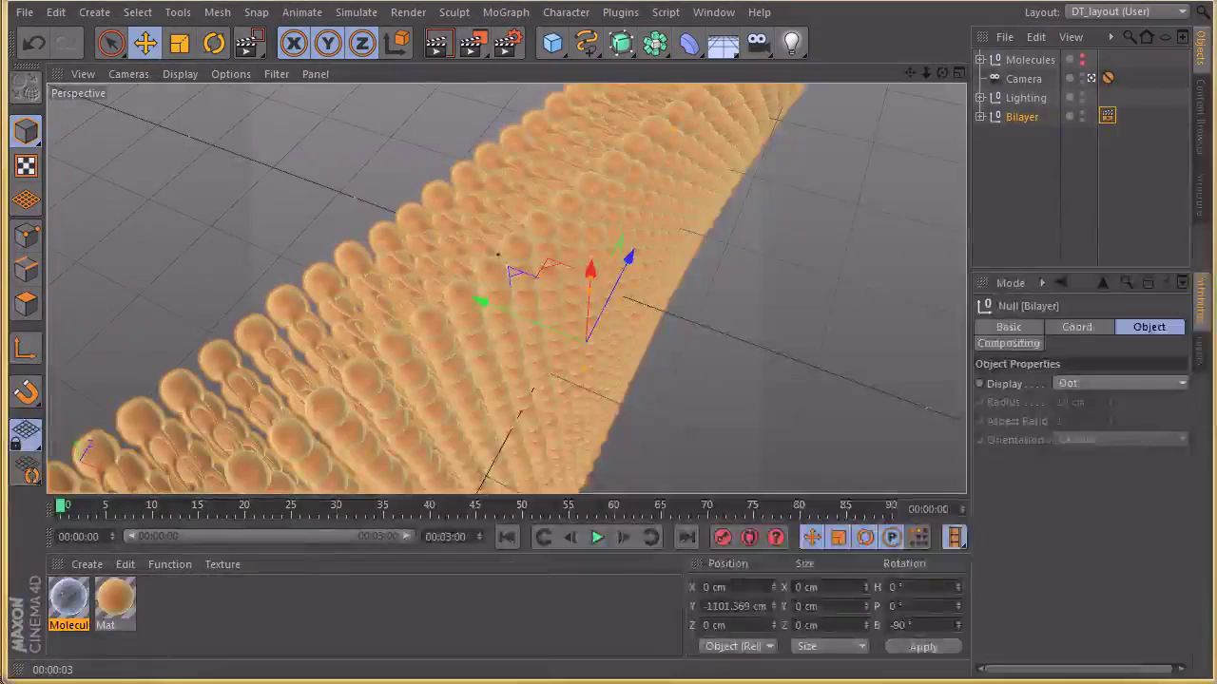
Point the multi-pass PSD output to the Membrane passes folder
key(ctrl+b)
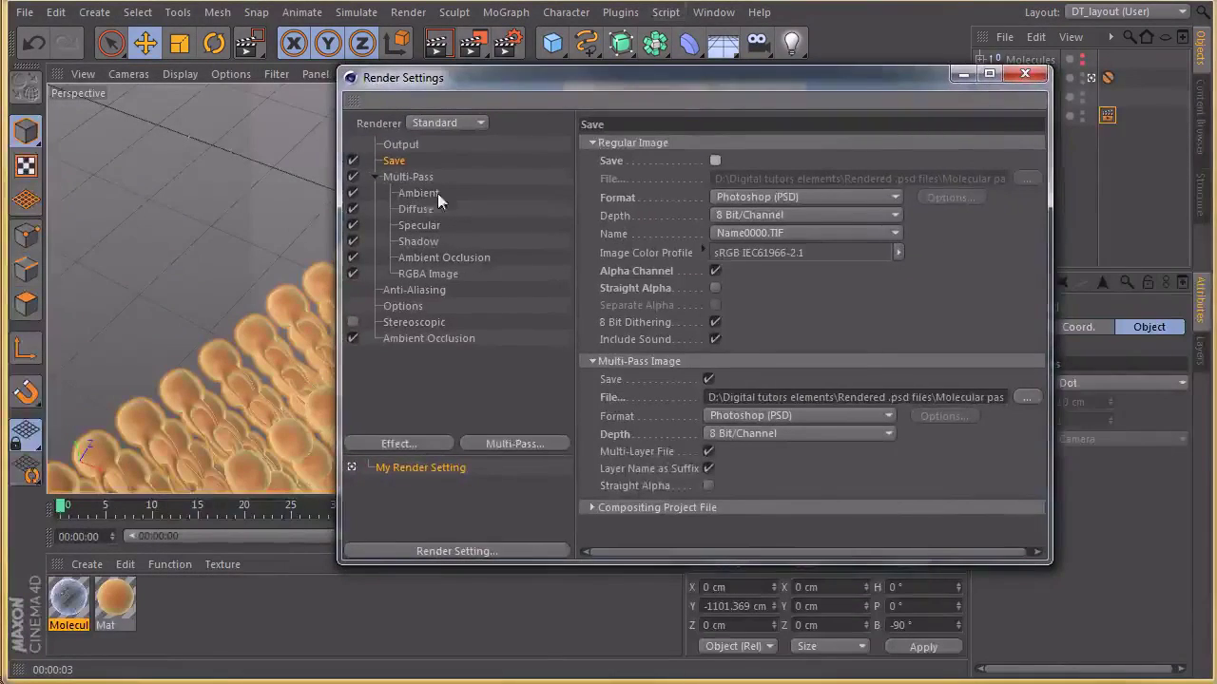
click(1026, 397)
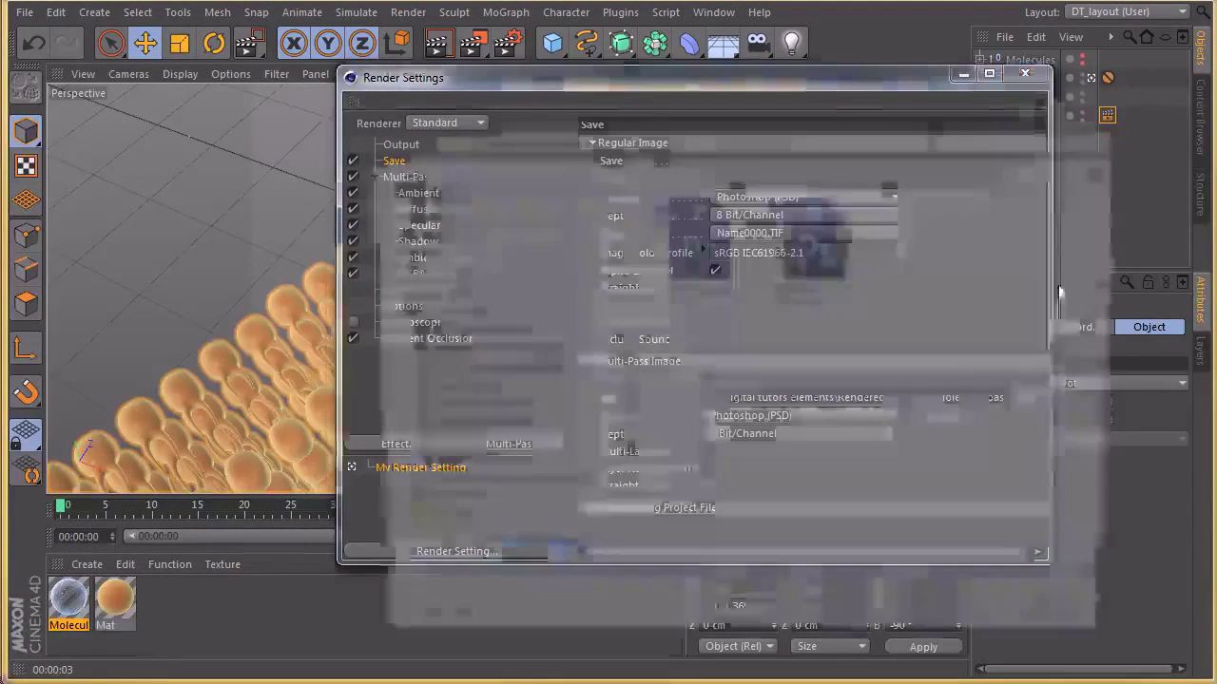
click(665, 136)
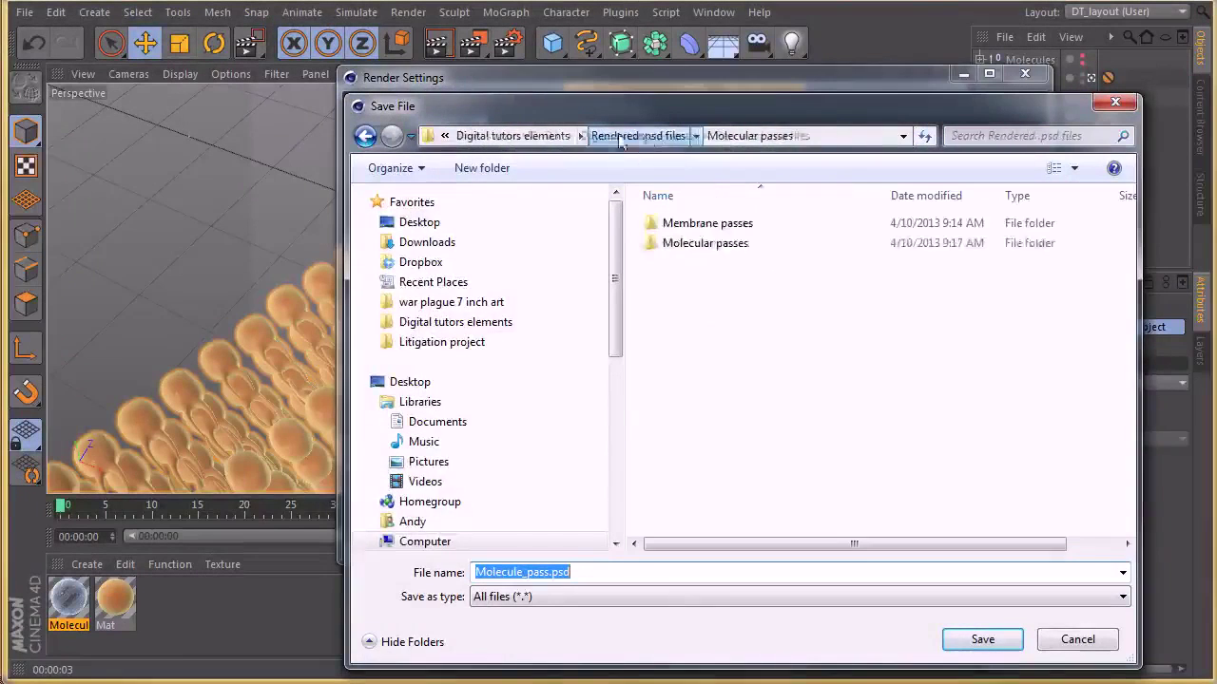
click(695, 226)
double_click(695, 226)
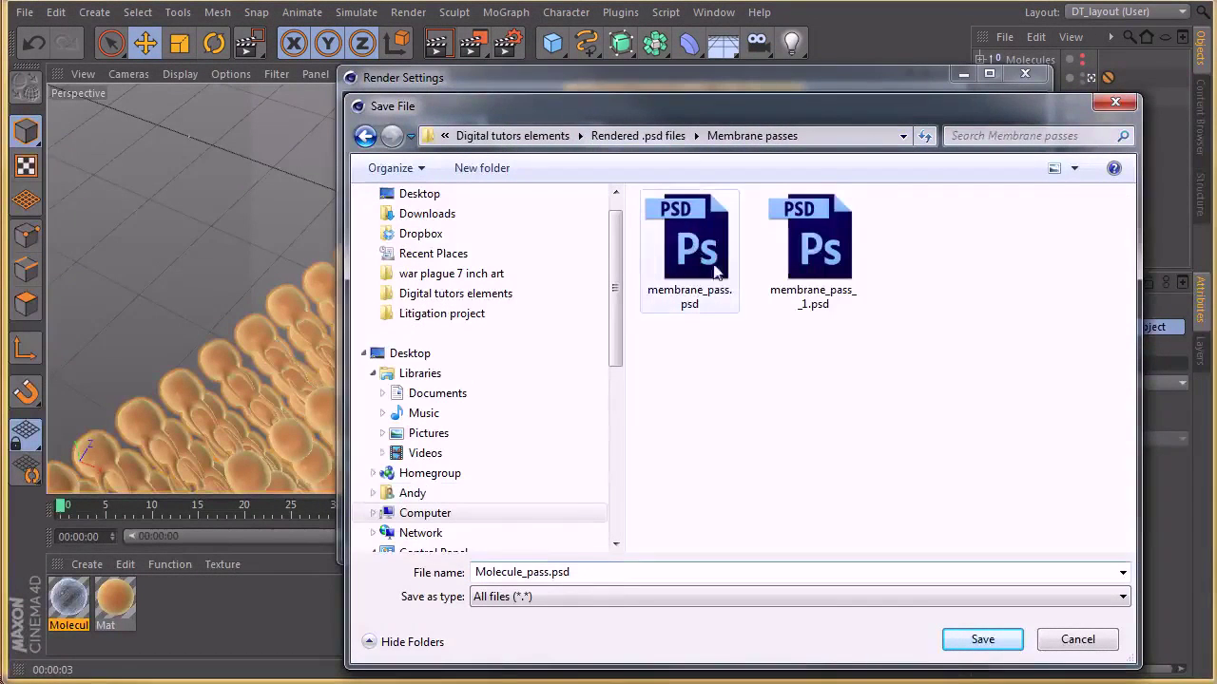
click(547, 571)
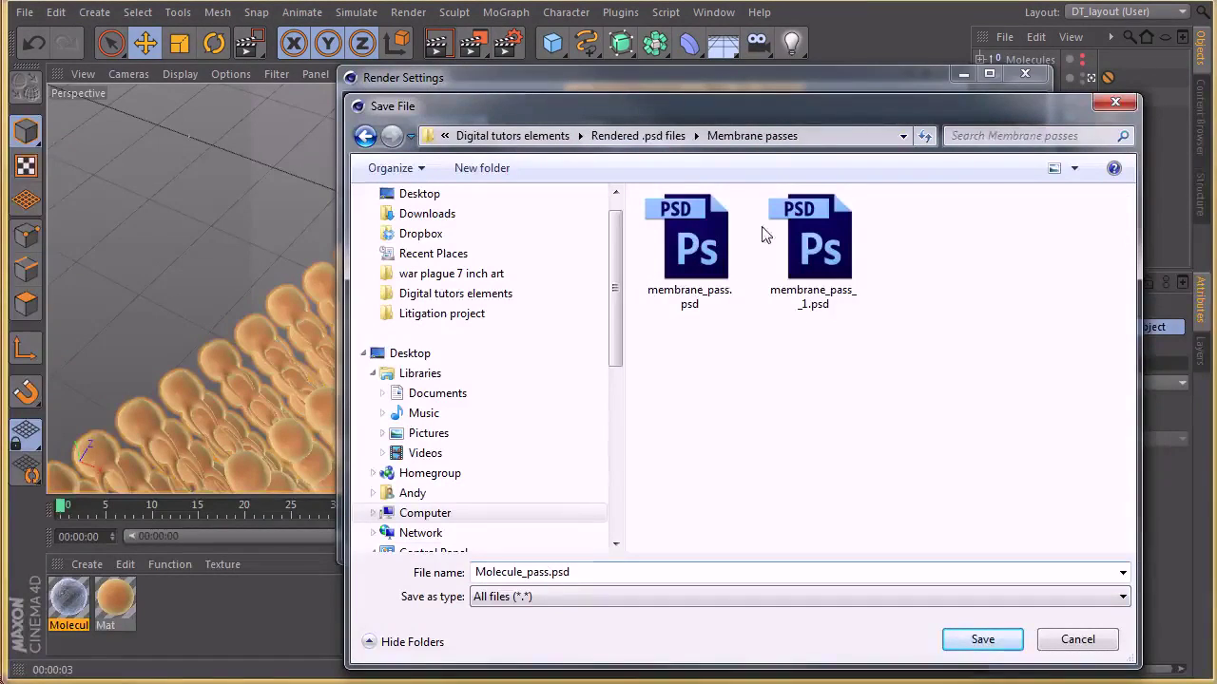
click(989, 642)
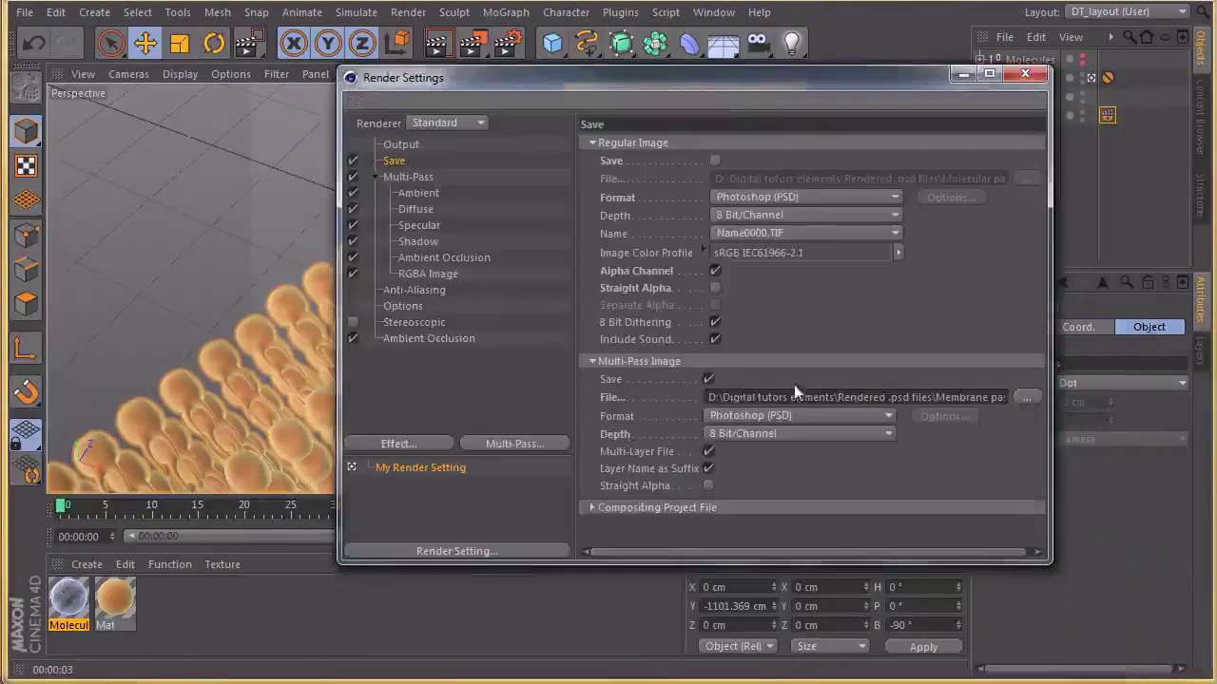
Review anti-aliasing and ambient occlusion settings, close Render Settings, and render to Picture Viewer
drag(733, 76, 704, 84)
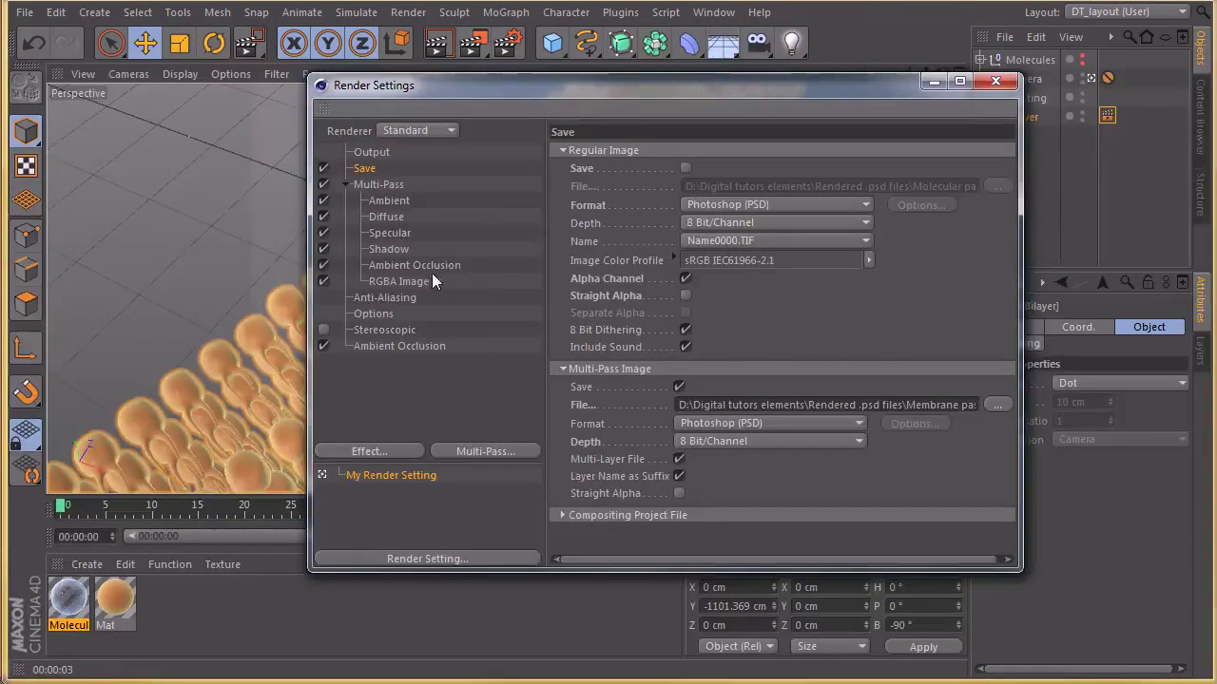
click(399, 297)
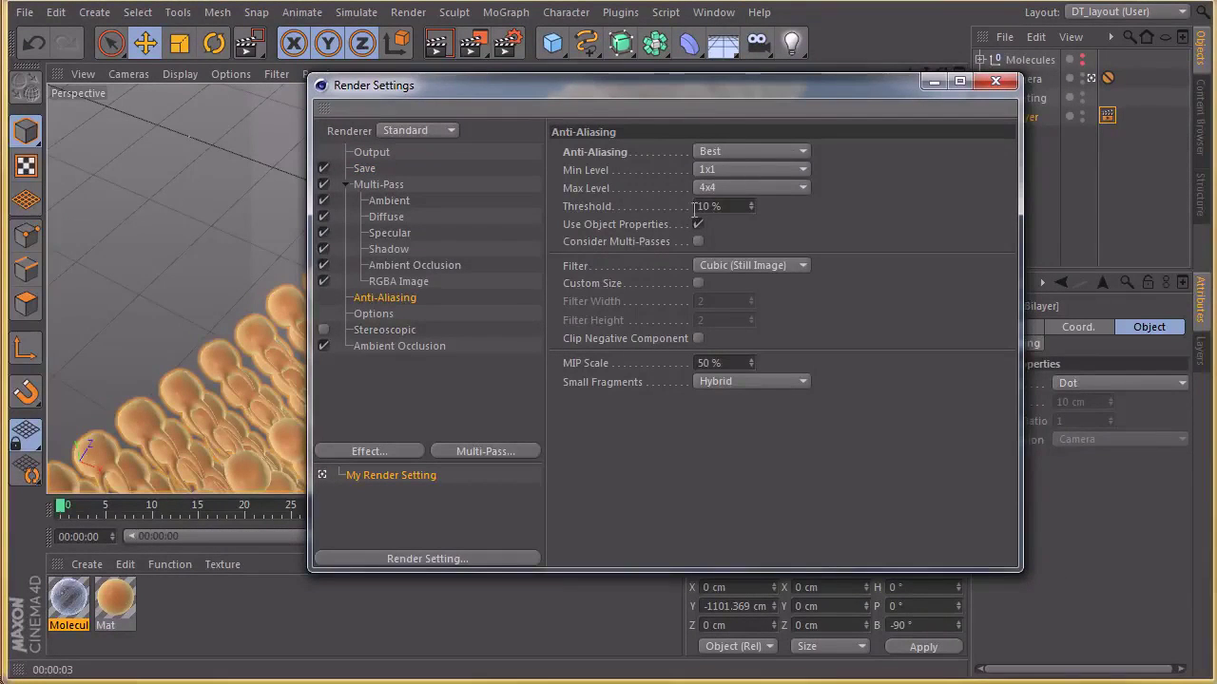
click(394, 348)
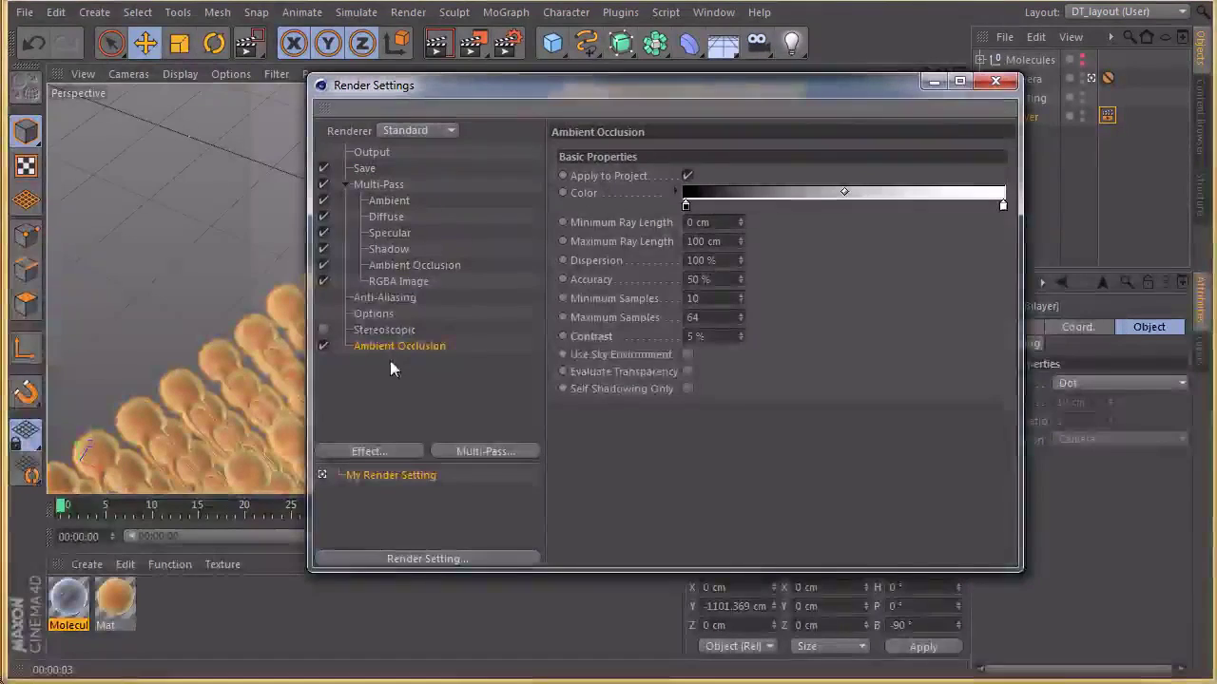
click(367, 170)
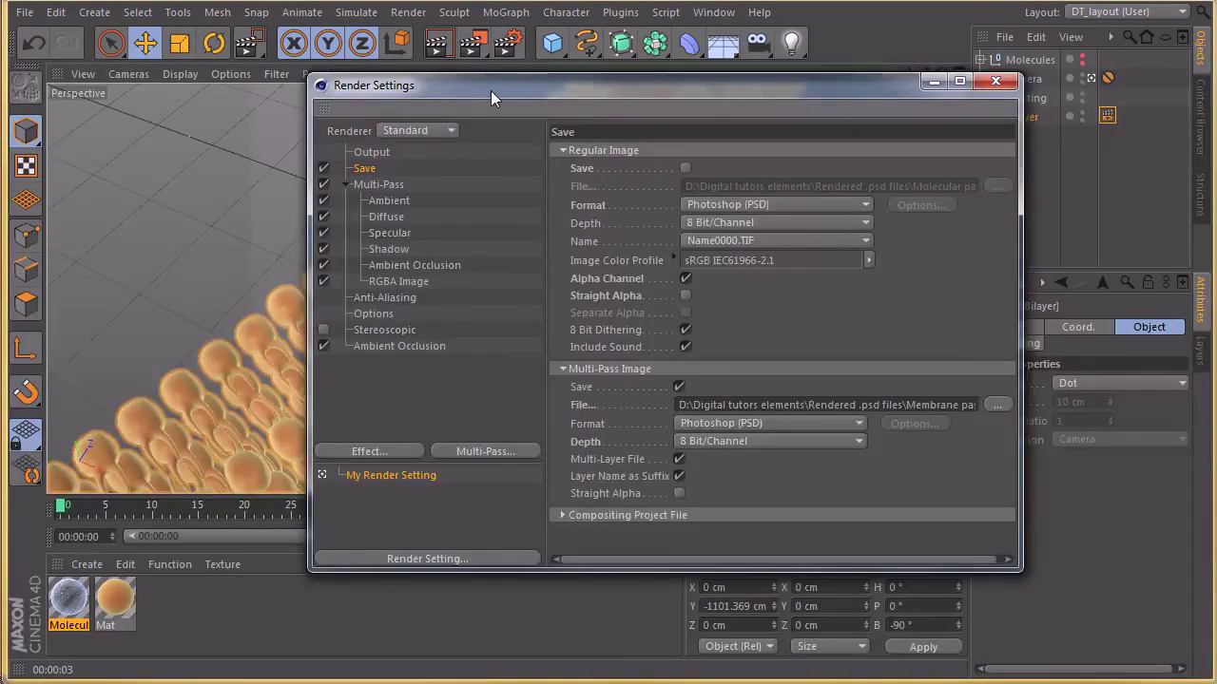
drag(490, 90, 535, 94)
click(1040, 82)
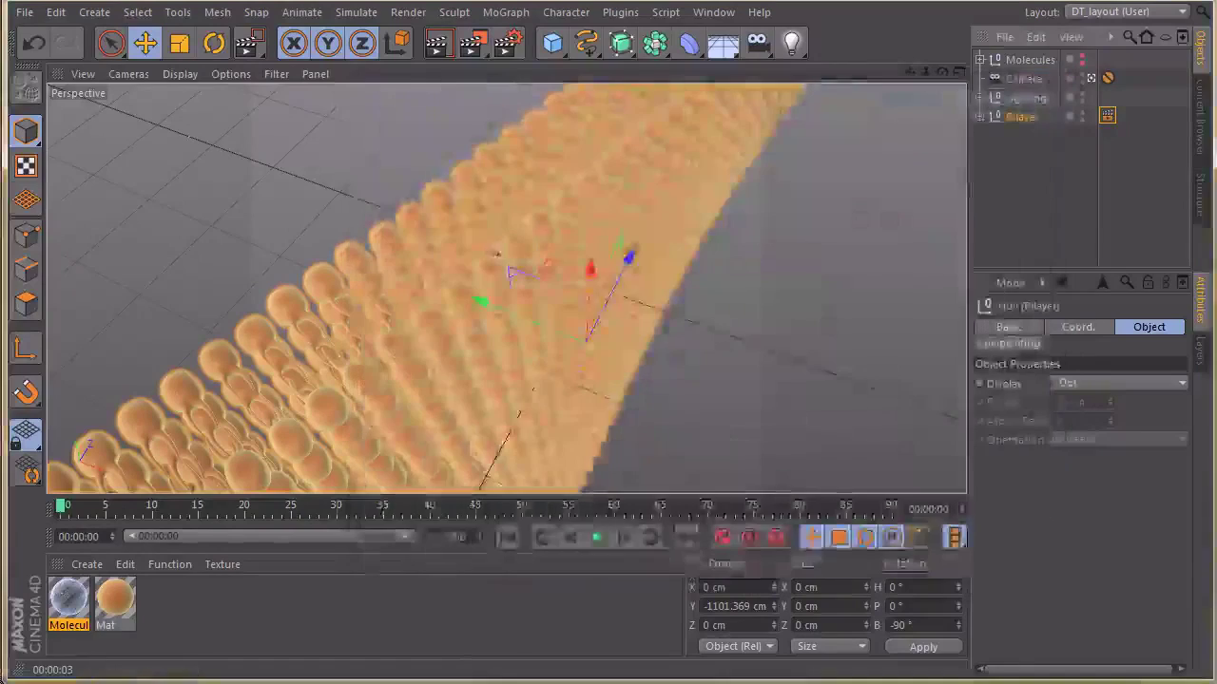
click(414, 14)
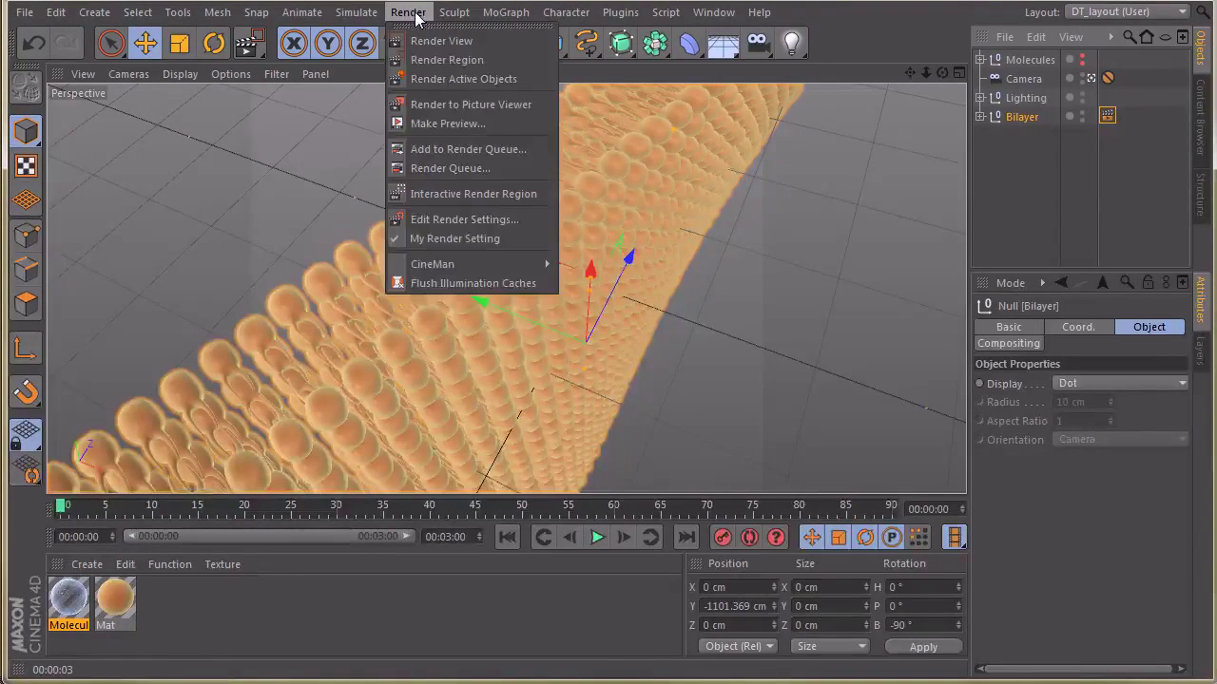
click(467, 105)
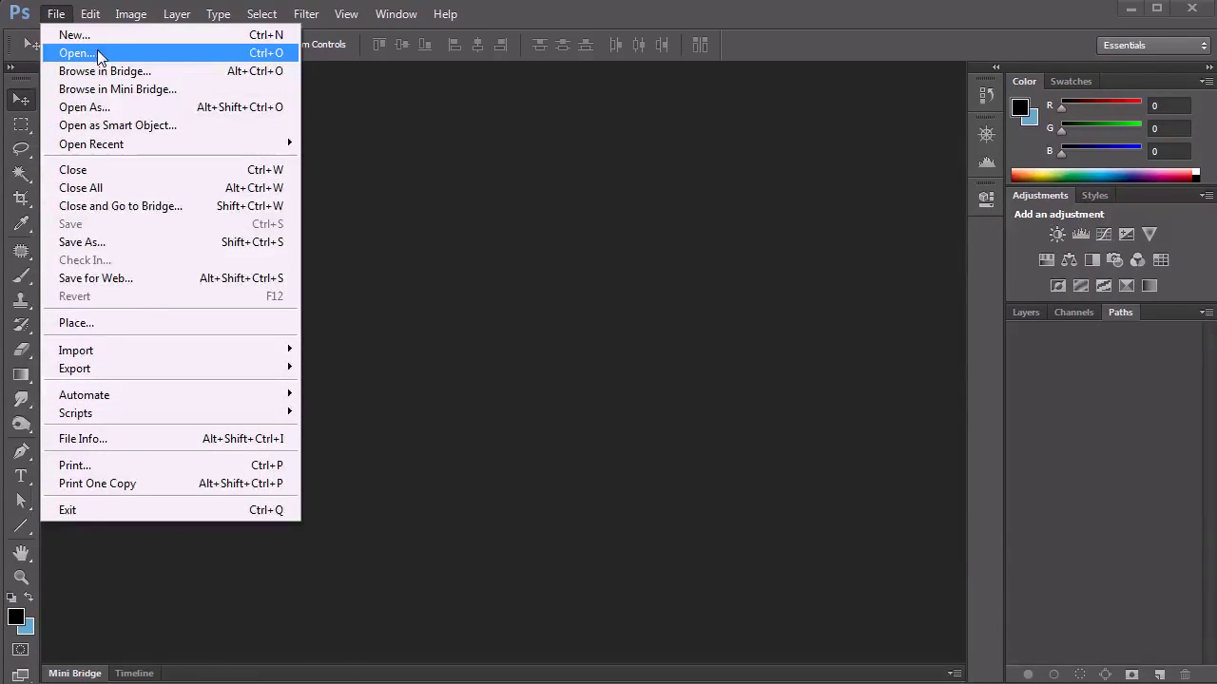
Open Membrane_pass.psd in Photoshop
click(99, 54)
drag(660, 123, 645, 112)
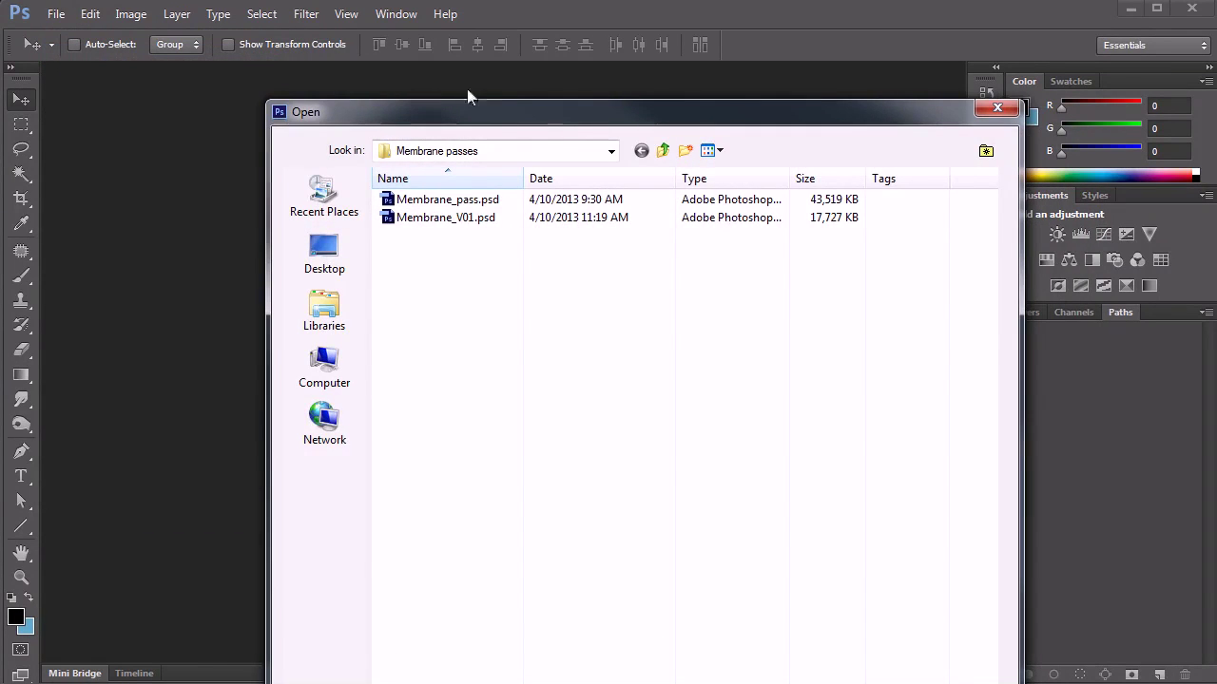
click(532, 199)
drag(583, 113, 339, 33)
key(Return)
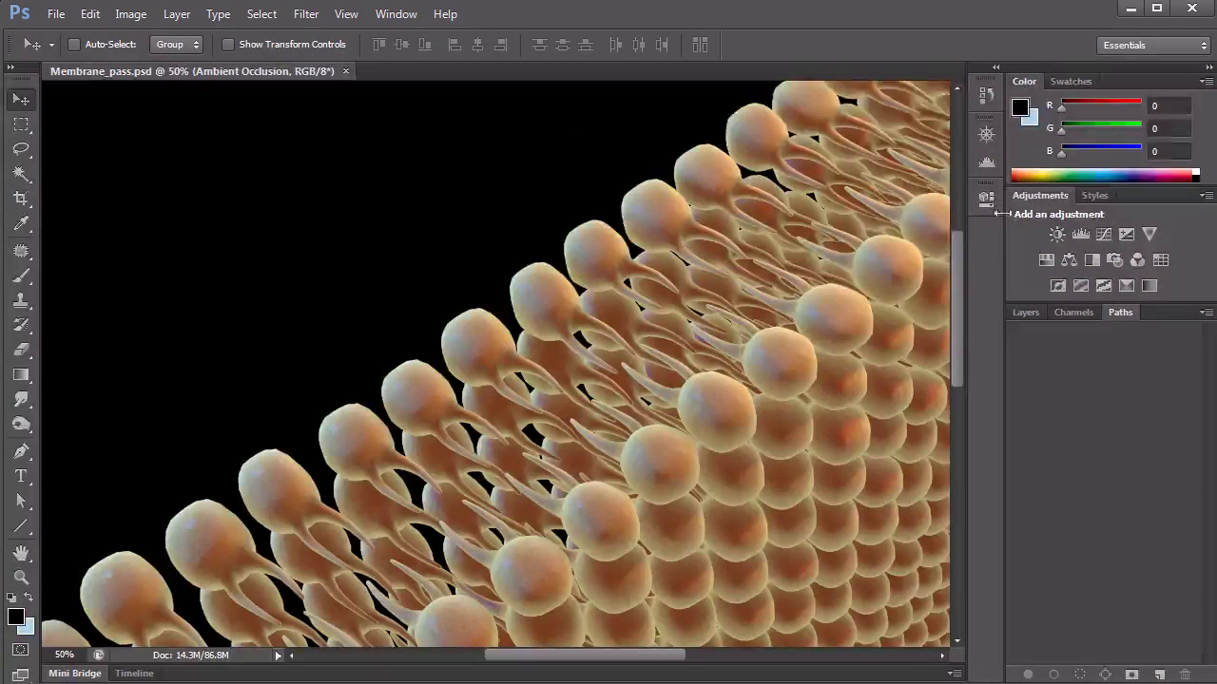
Zoom out via Navigator, inspect Layers and Channels, and show all pass layers with Background hidden
click(986, 134)
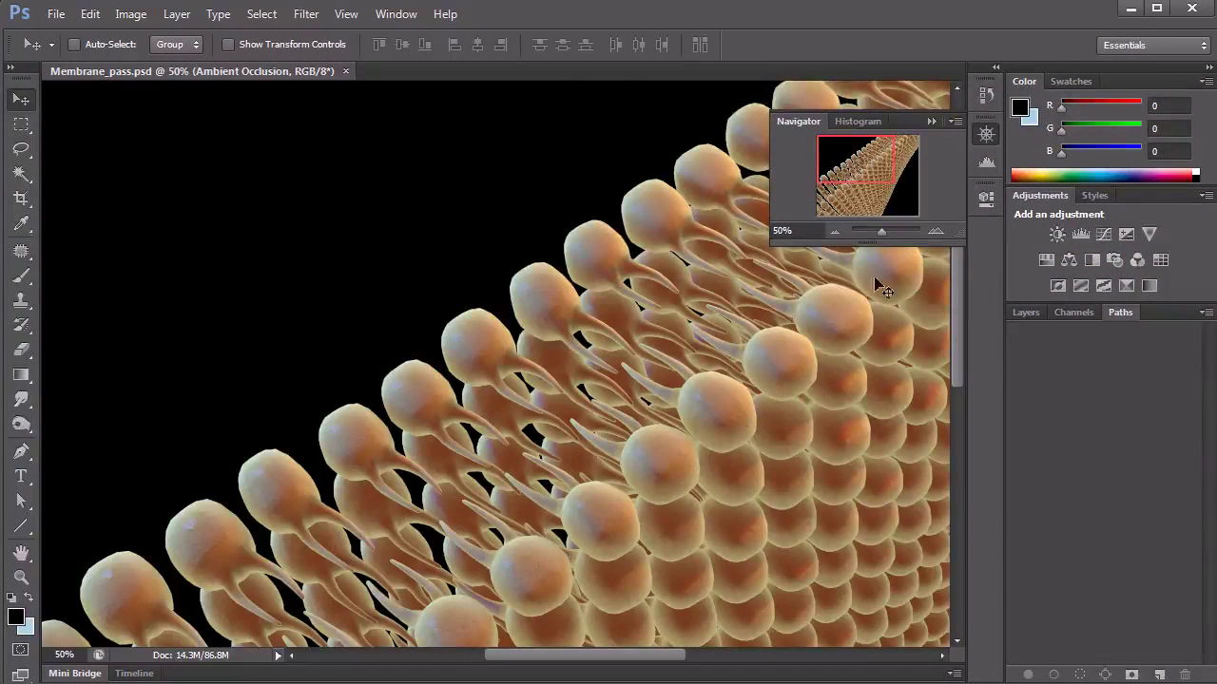
click(1025, 313)
drag(881, 231, 879, 229)
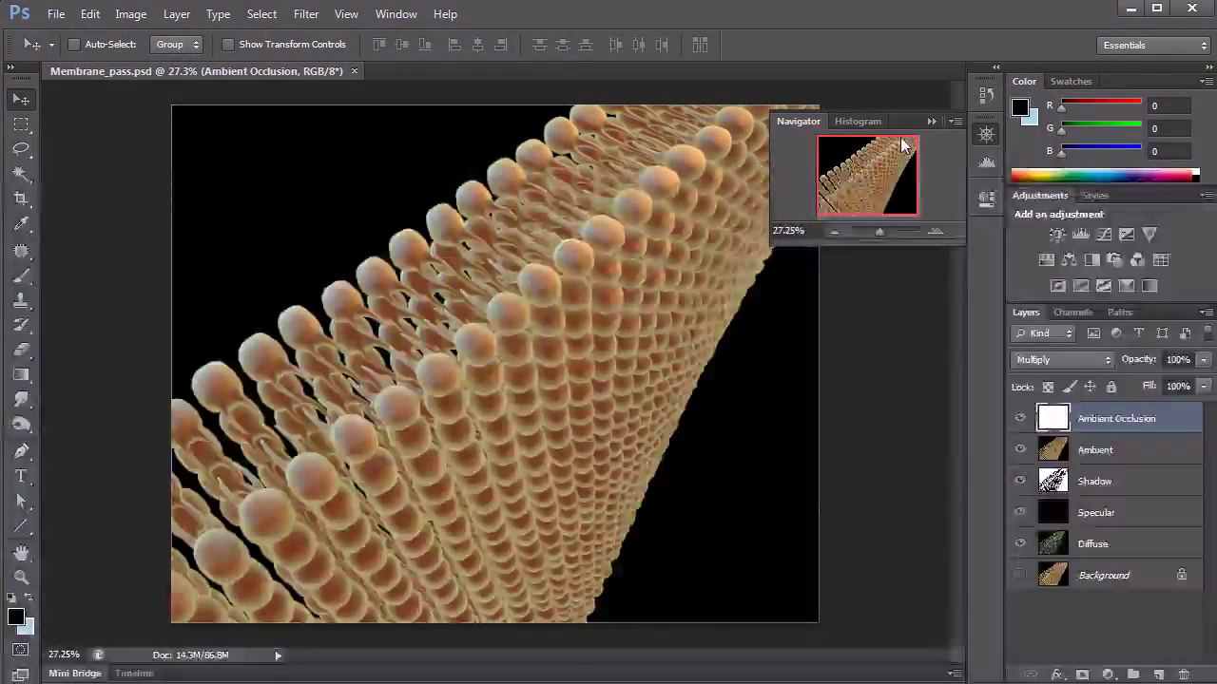
click(1095, 623)
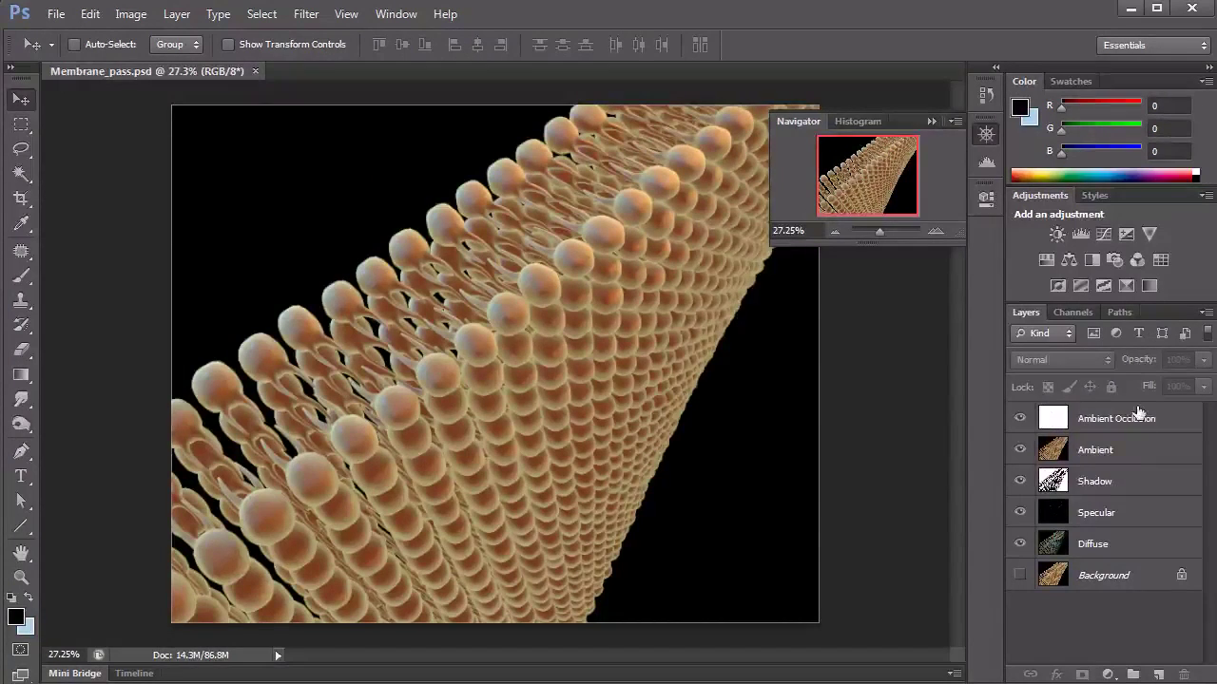
click(1078, 311)
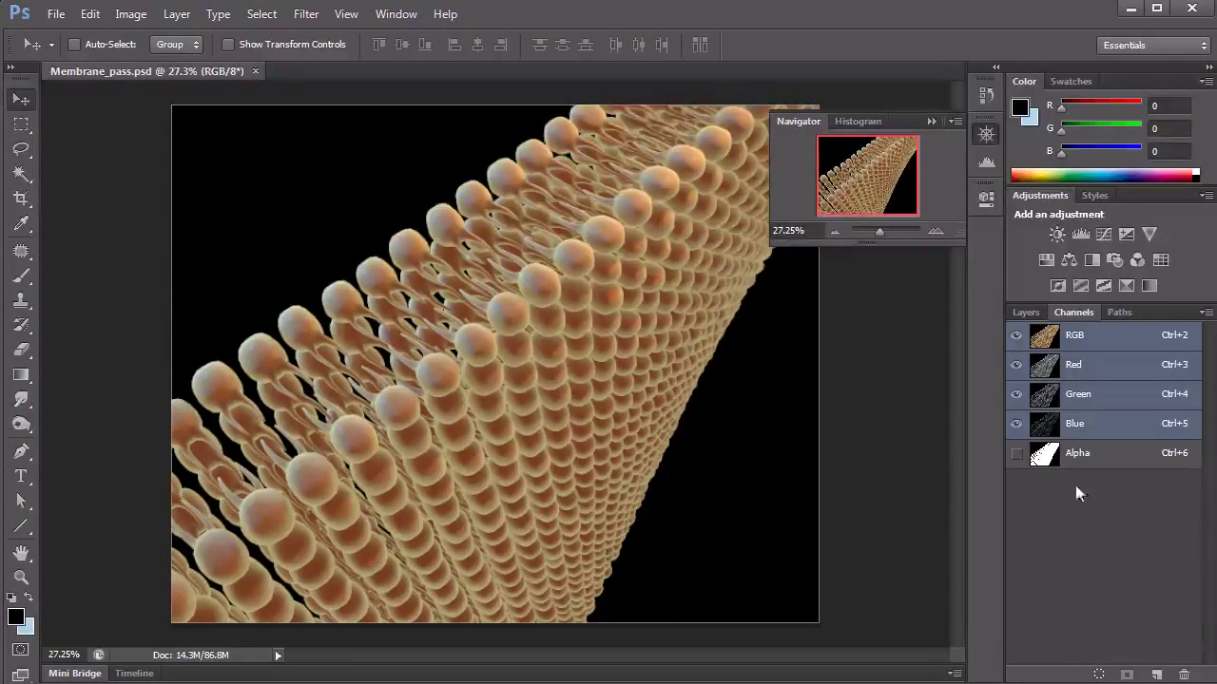
click(1026, 313)
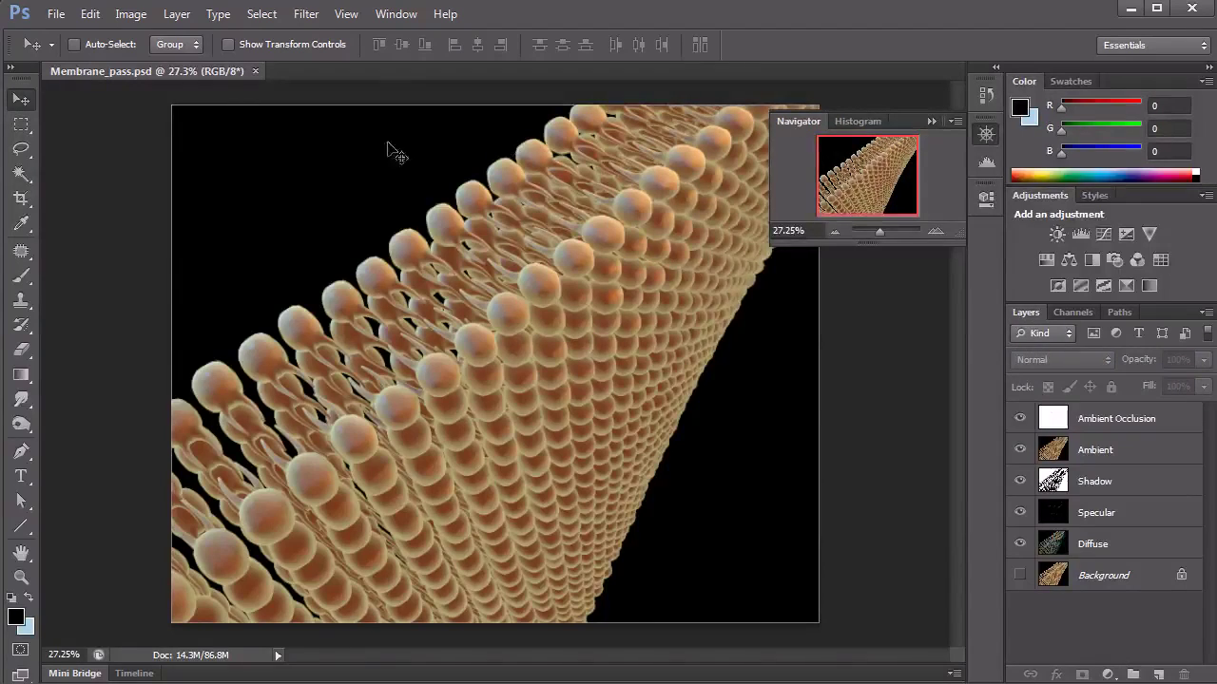
drag(1017, 432, 1020, 577)
click(1020, 577)
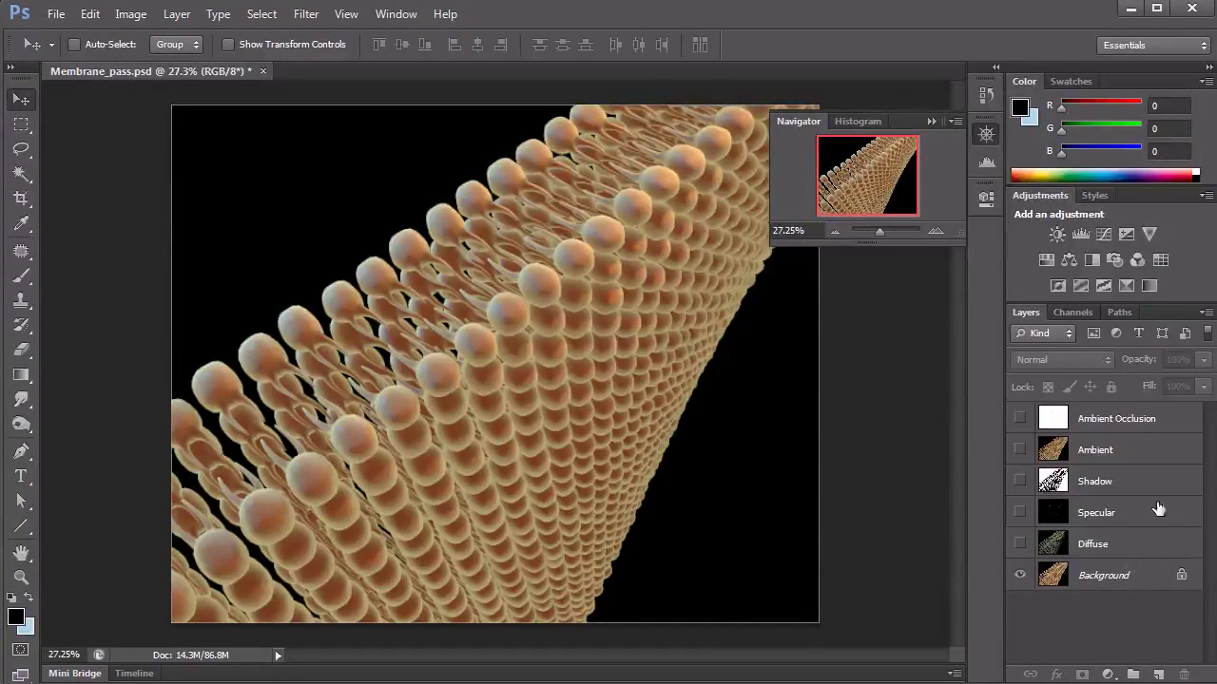
drag(1018, 548, 1020, 422)
click(1020, 575)
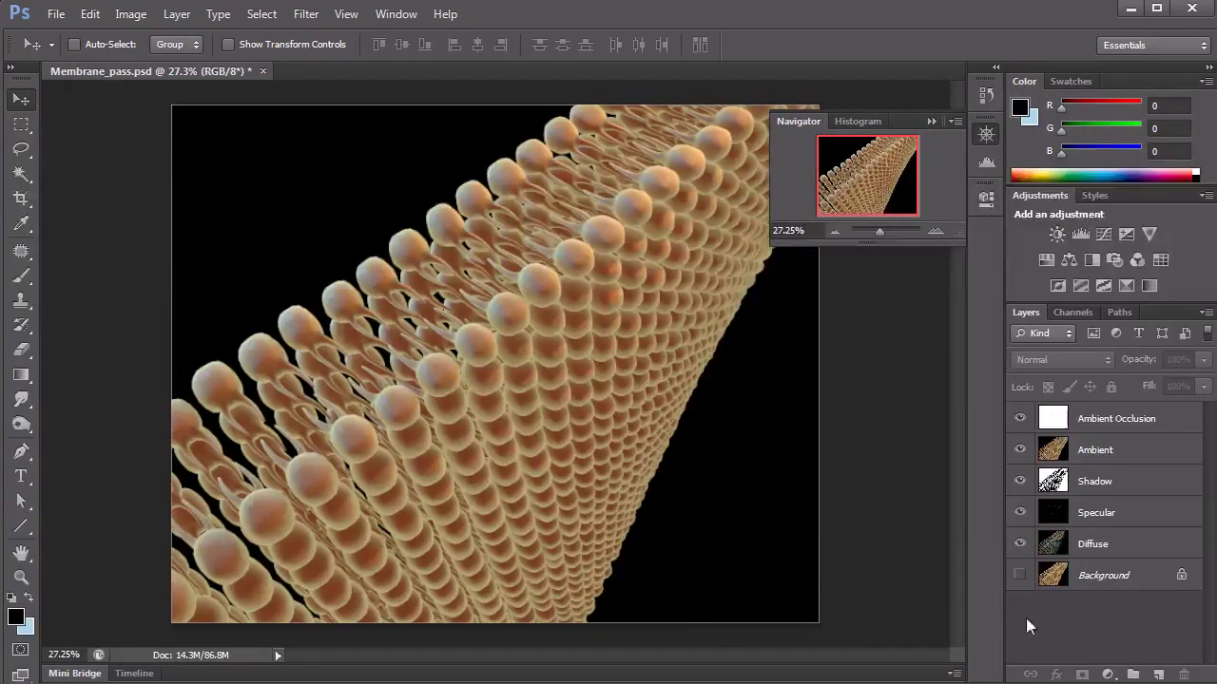
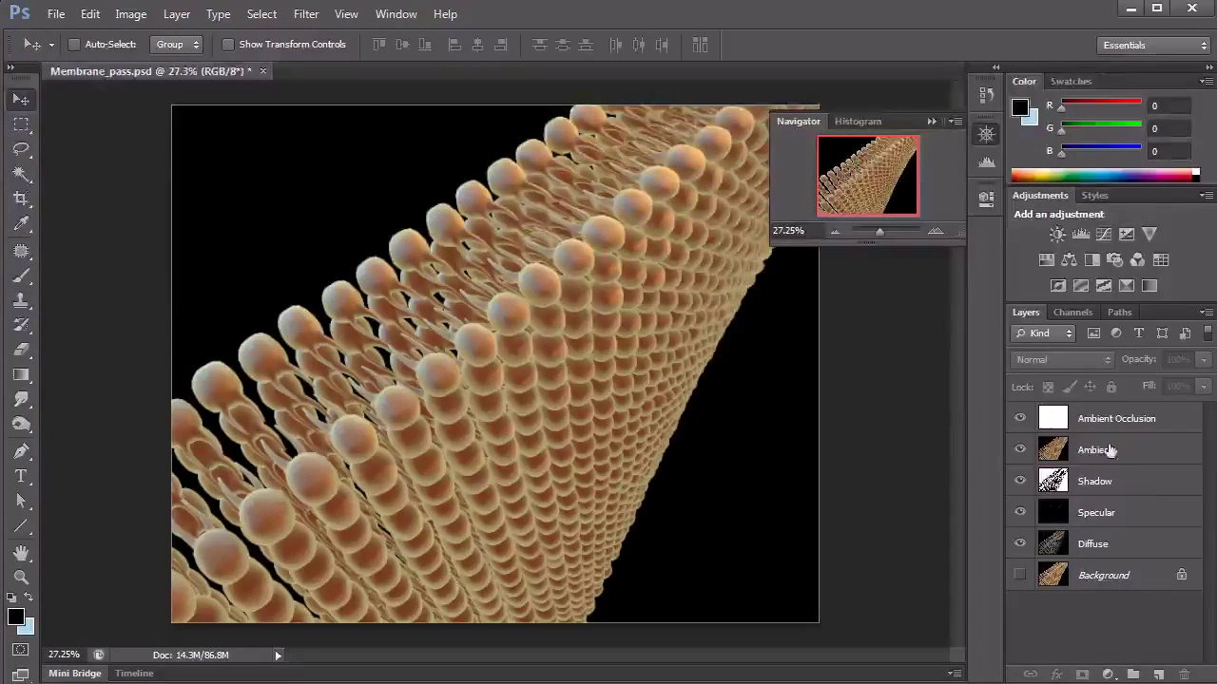
Duplicate the Background layer and delete the original Background
click(1053, 570)
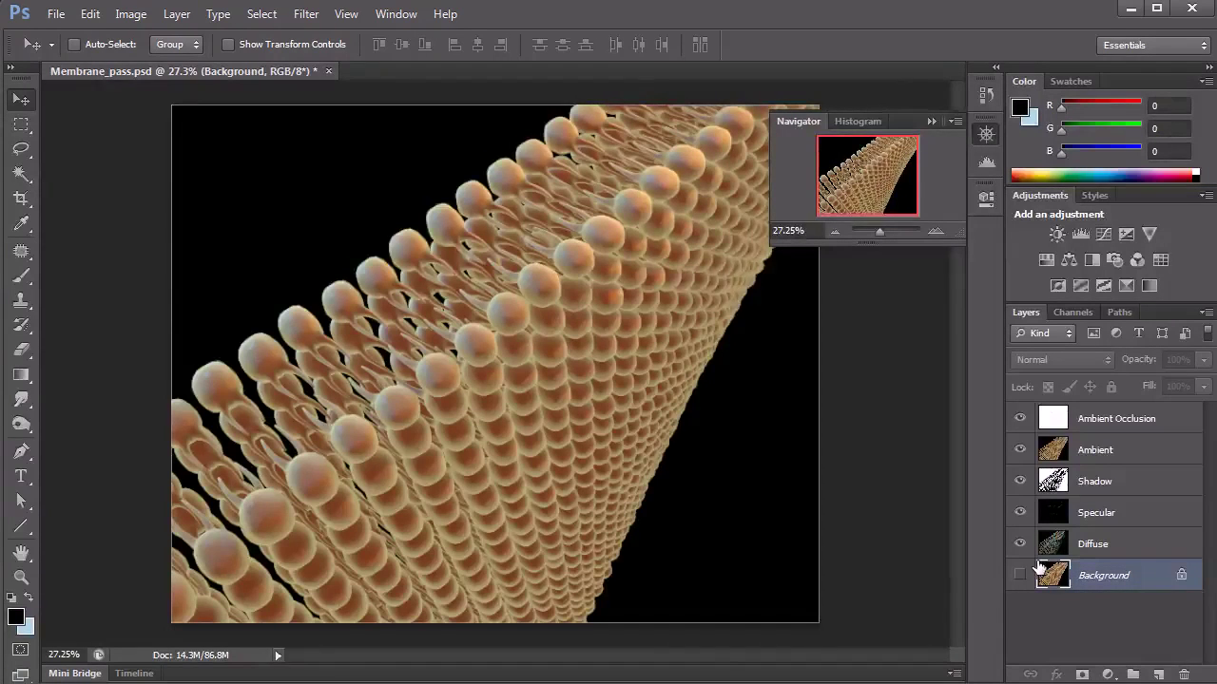
alt+drag(1039, 568, 1041, 565)
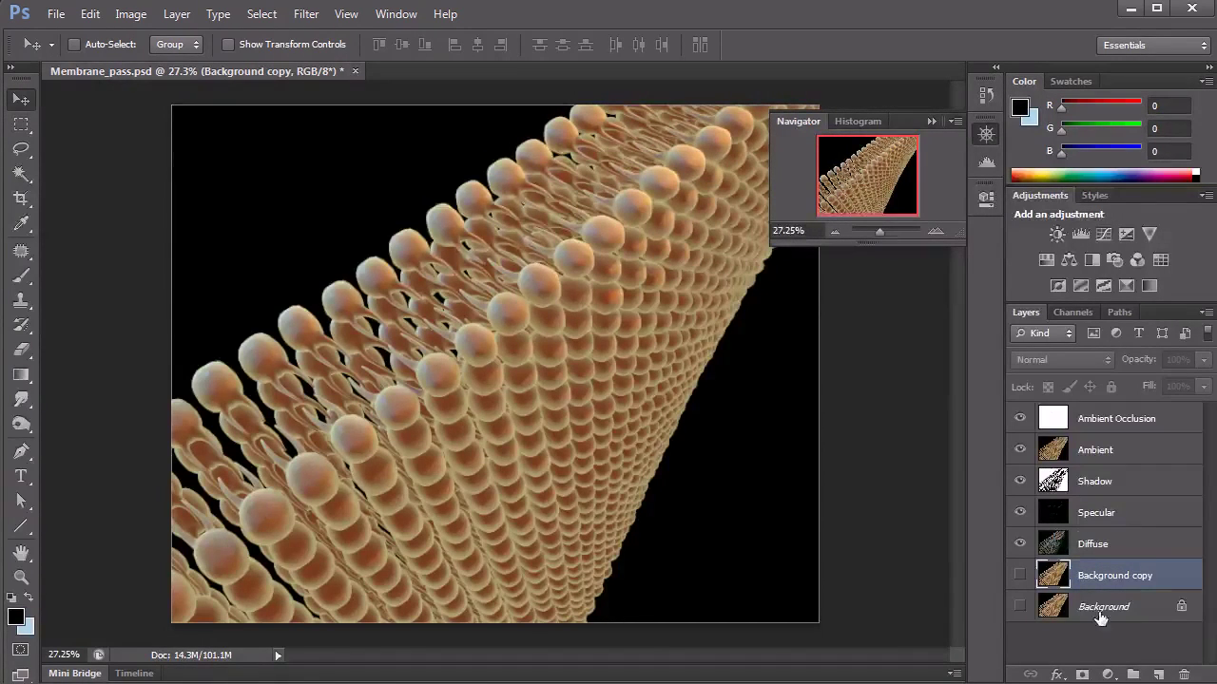
click(1059, 610)
drag(1053, 608, 1184, 674)
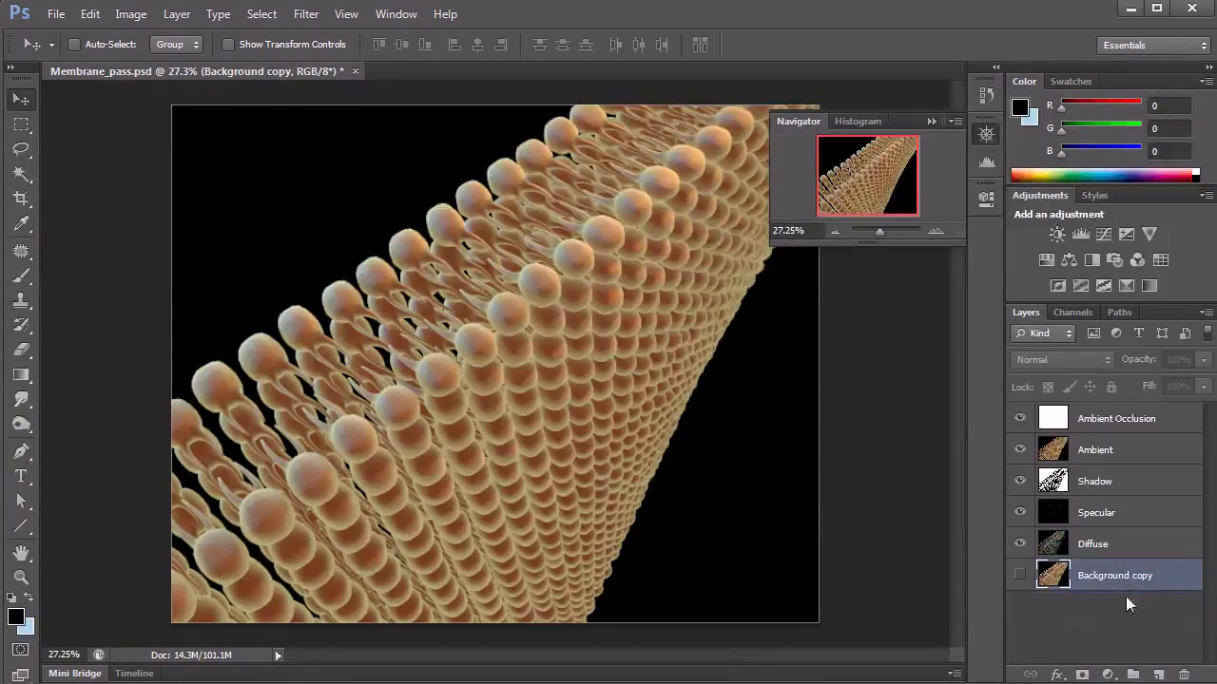
Load the Alpha channel as a selection, invert it, then deselect
click(1071, 313)
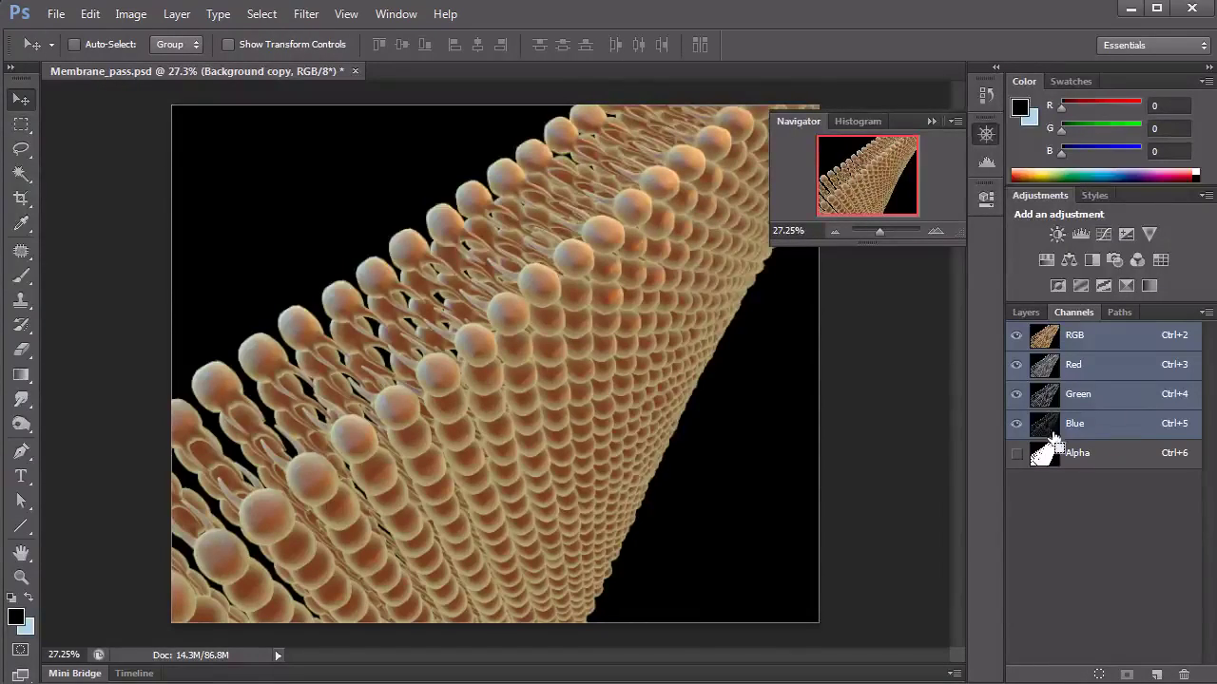
ctrl+click(1050, 465)
click(1036, 315)
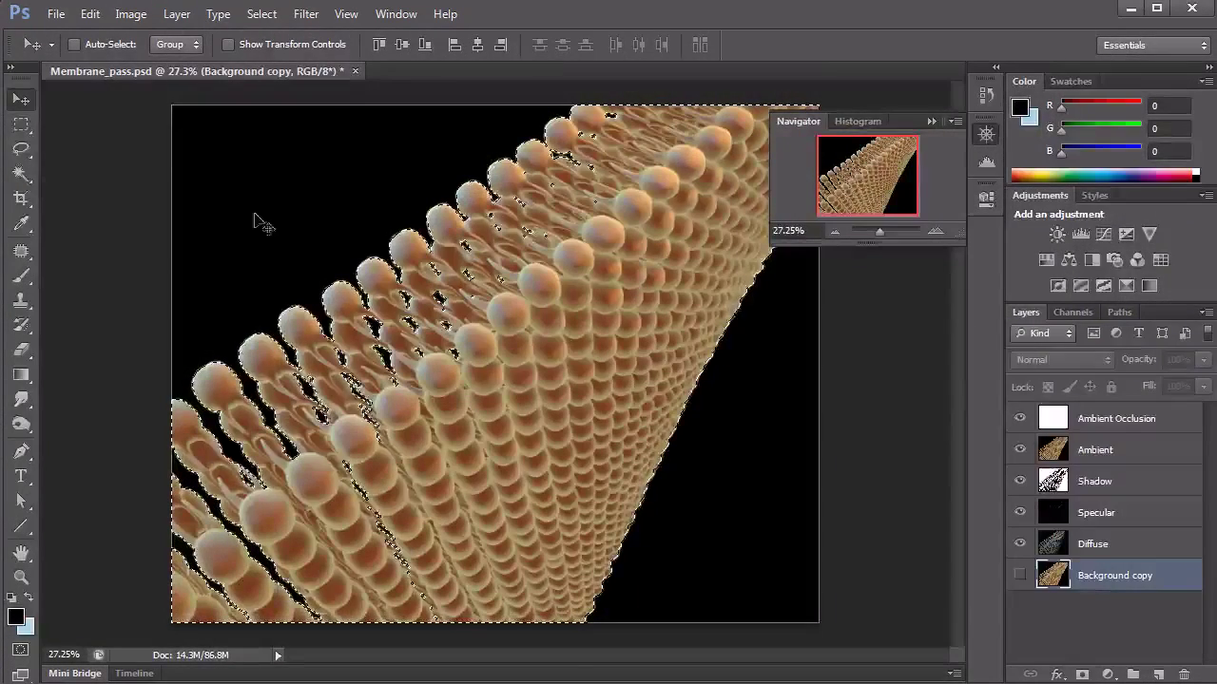
click(22, 124)
right_click(562, 290)
click(661, 327)
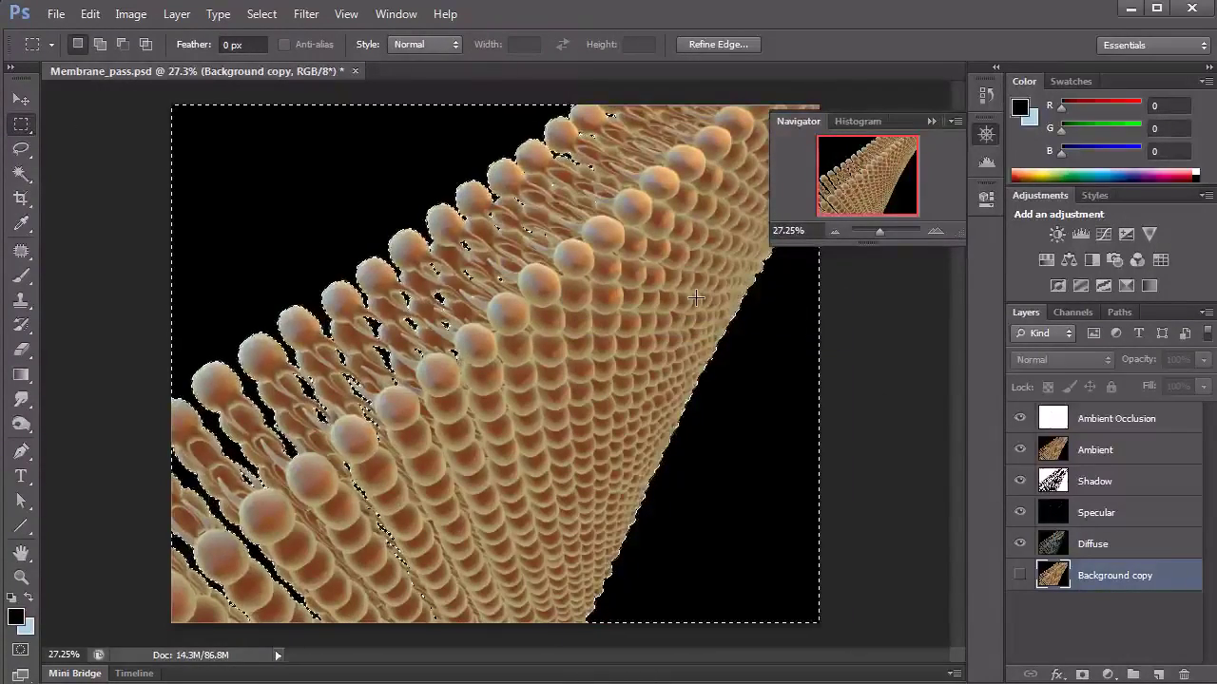
key(ctrl+d)
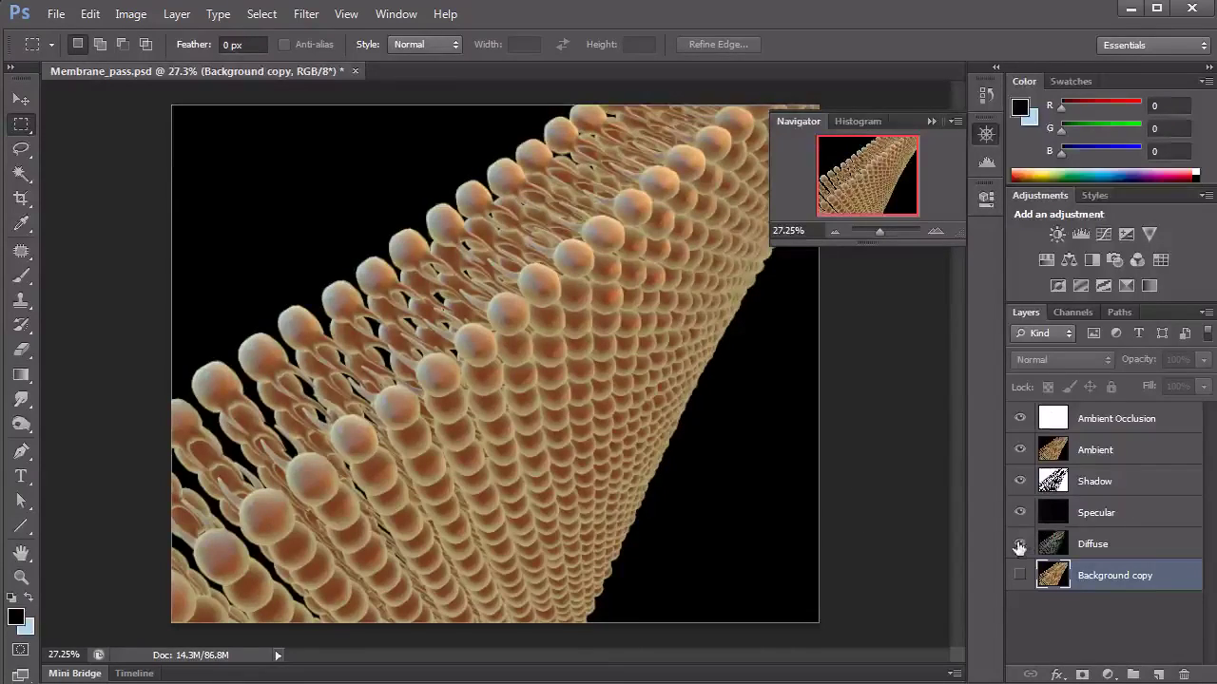
Hide the upper render passes, show Background copy, and load the Alpha channel selection
click(1019, 419)
click(1018, 575)
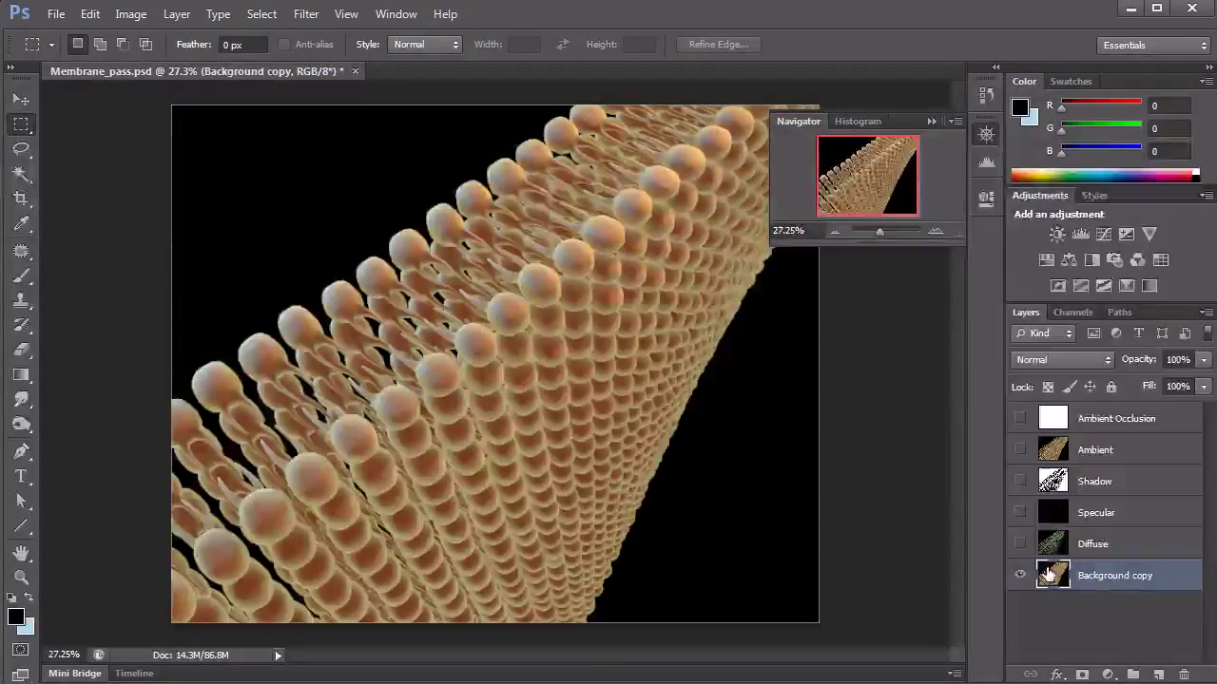
ctrl+click(1046, 586)
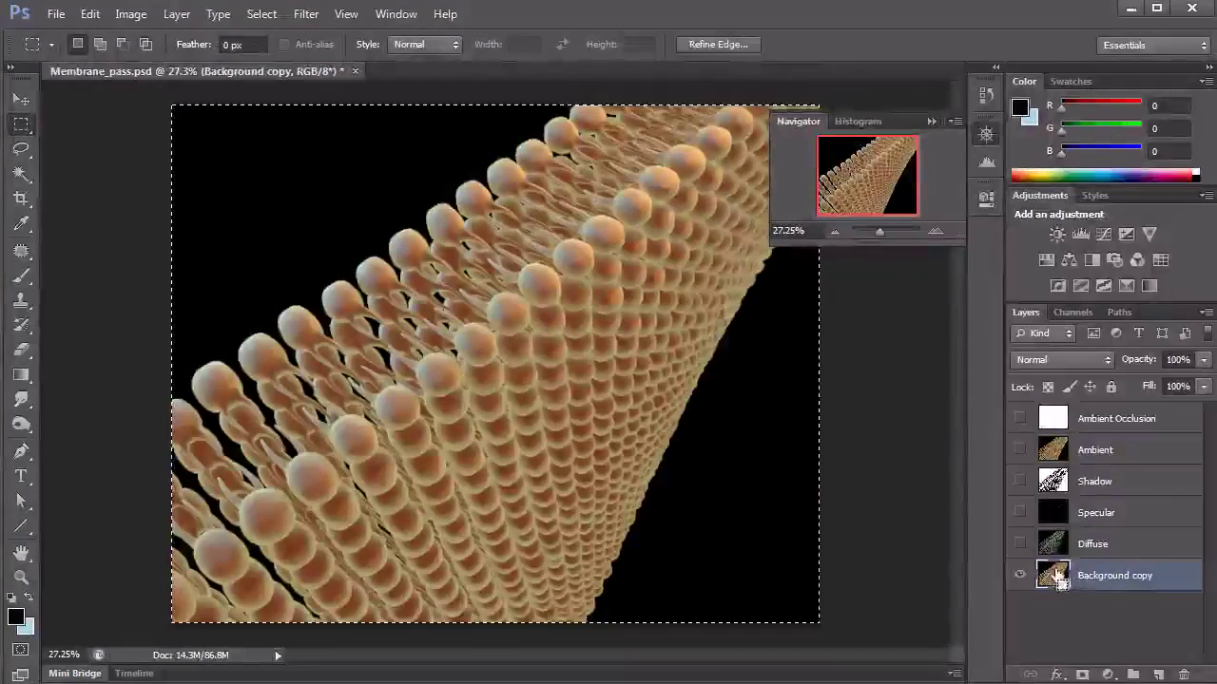
click(1073, 312)
ctrl+click(1058, 460)
click(1025, 312)
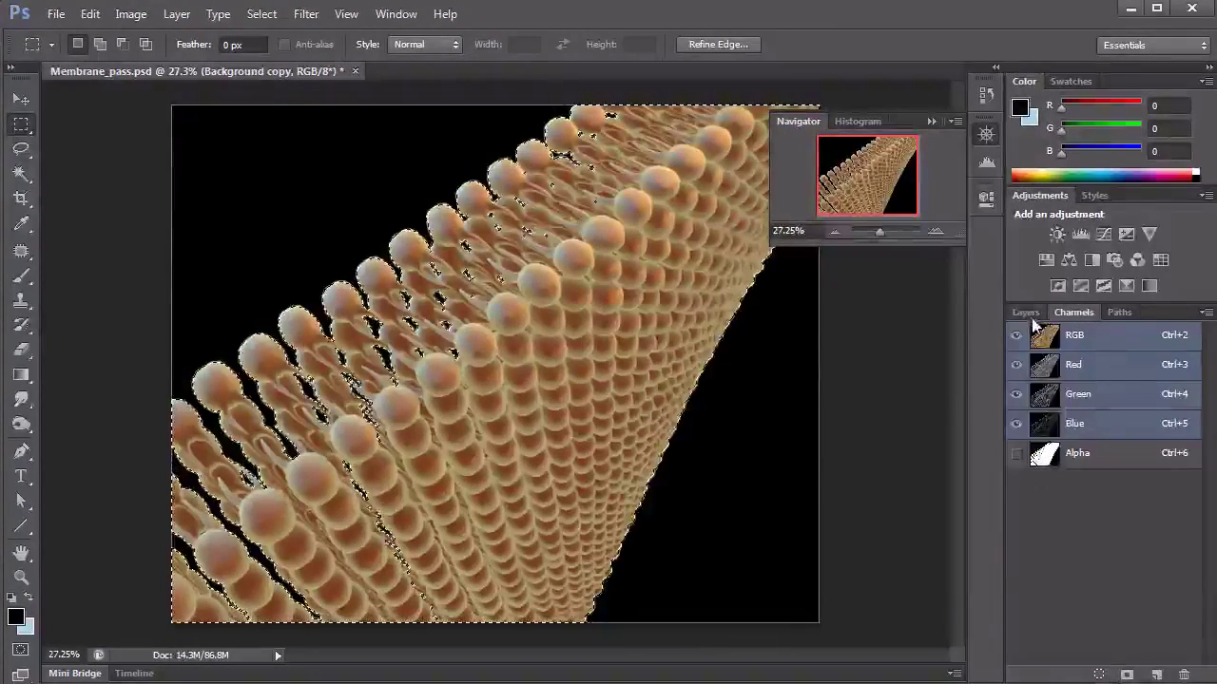
Invert the selection, delete the black background, deselect, and show the Diffuse layer
right_click(587, 308)
click(630, 344)
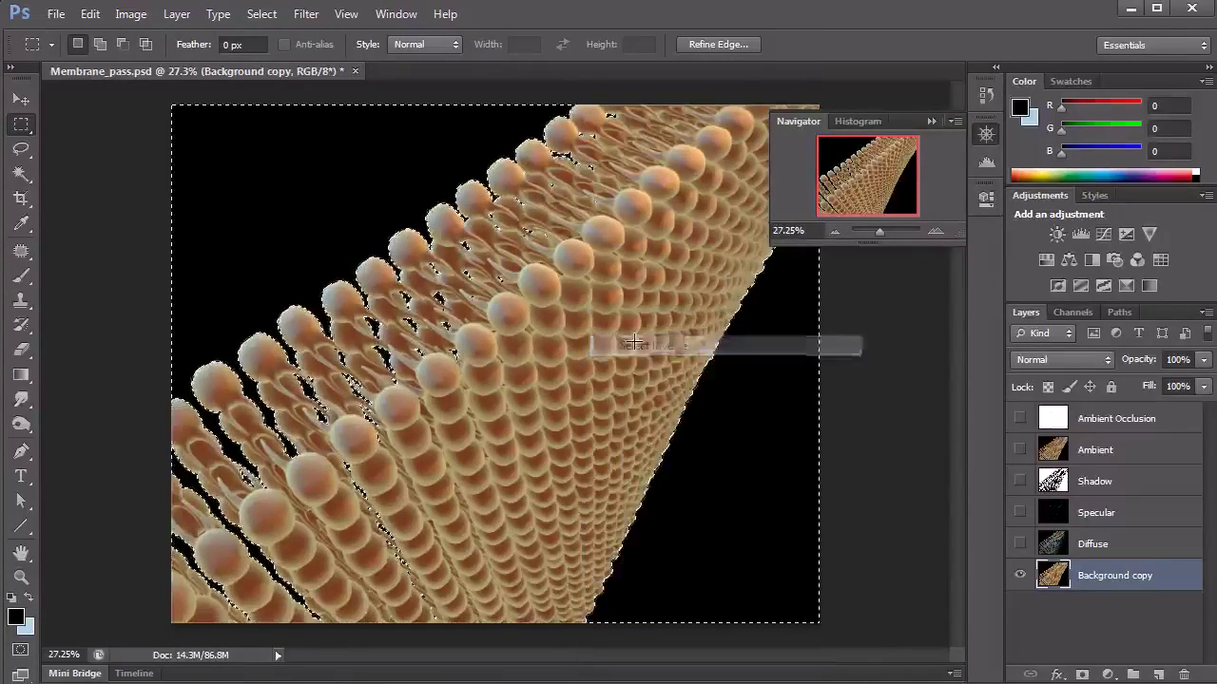
key(Delete)
key(ctrl+d)
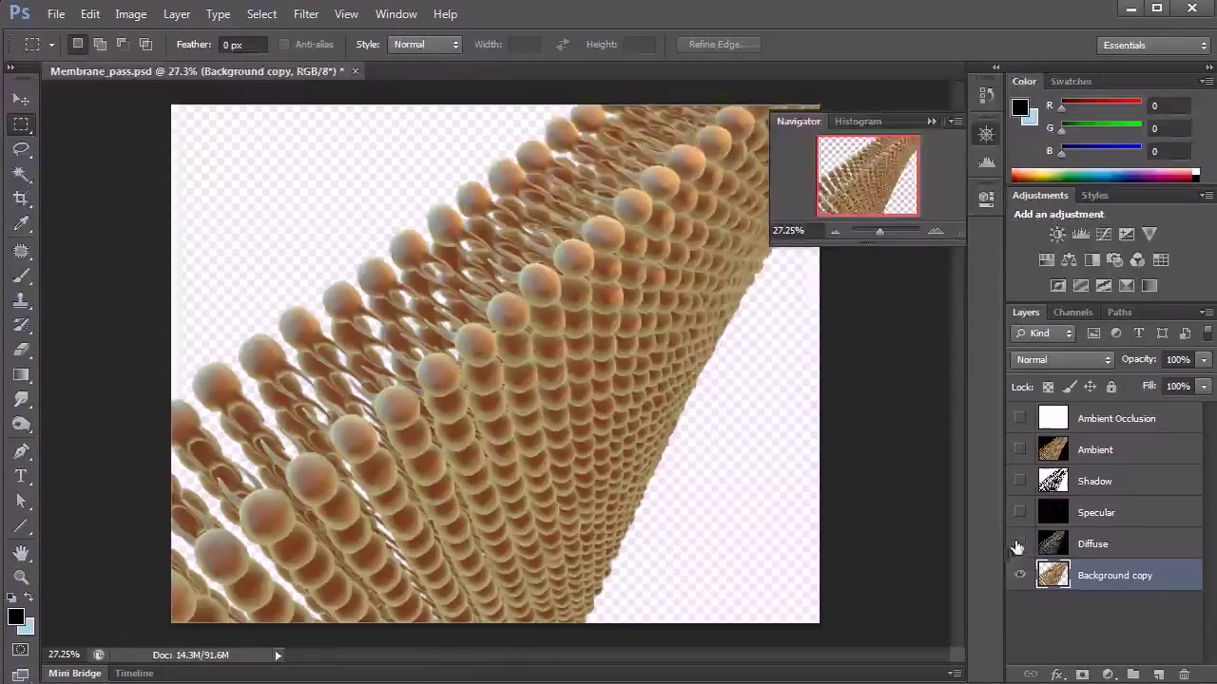
click(1020, 544)
Select the Diffuse layer and toggle its visibility to compare it with Background copy
click(1050, 550)
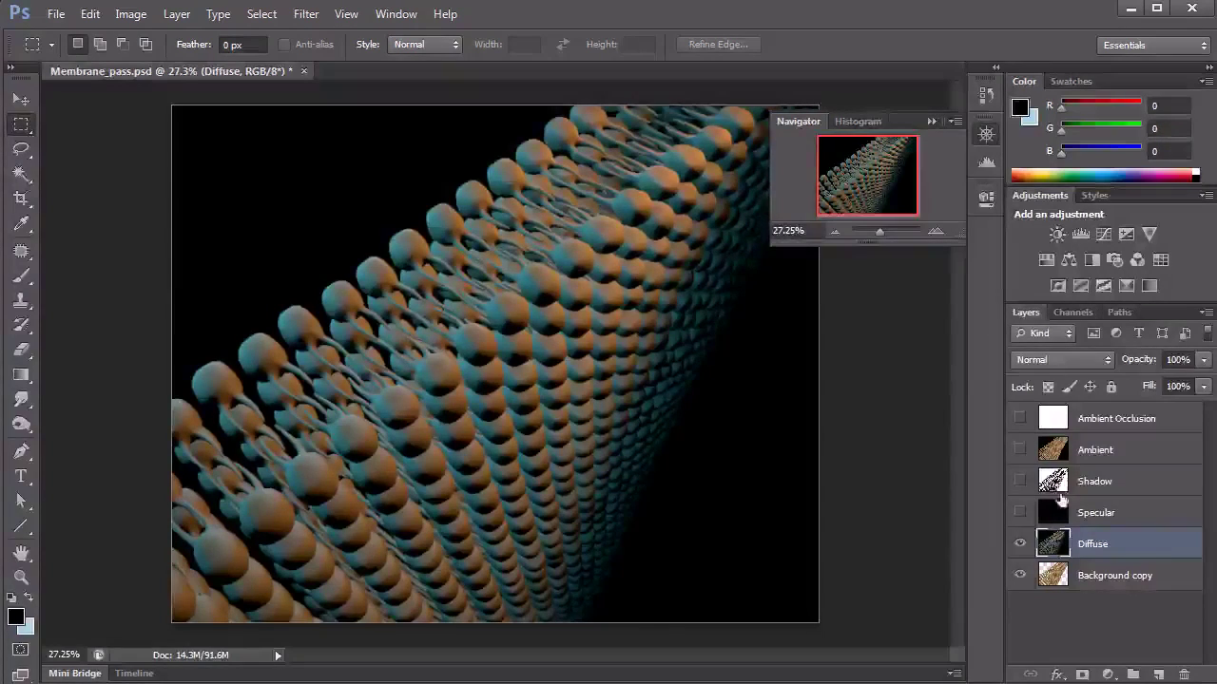
click(1019, 545)
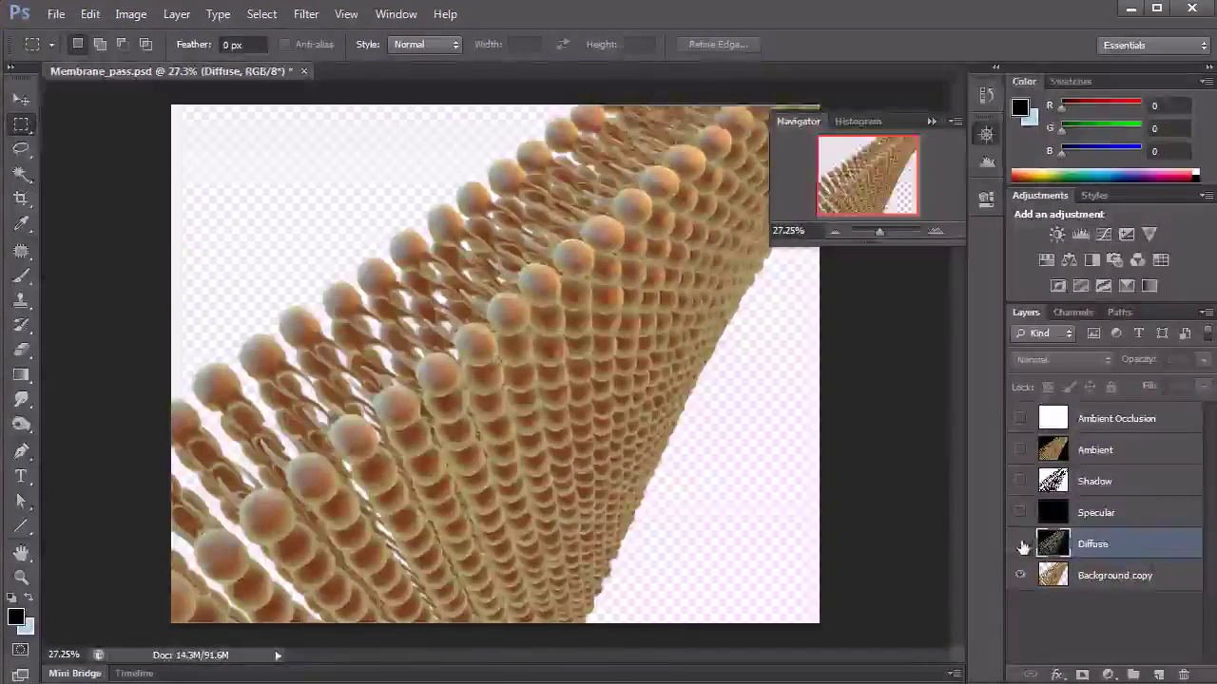
click(1020, 548)
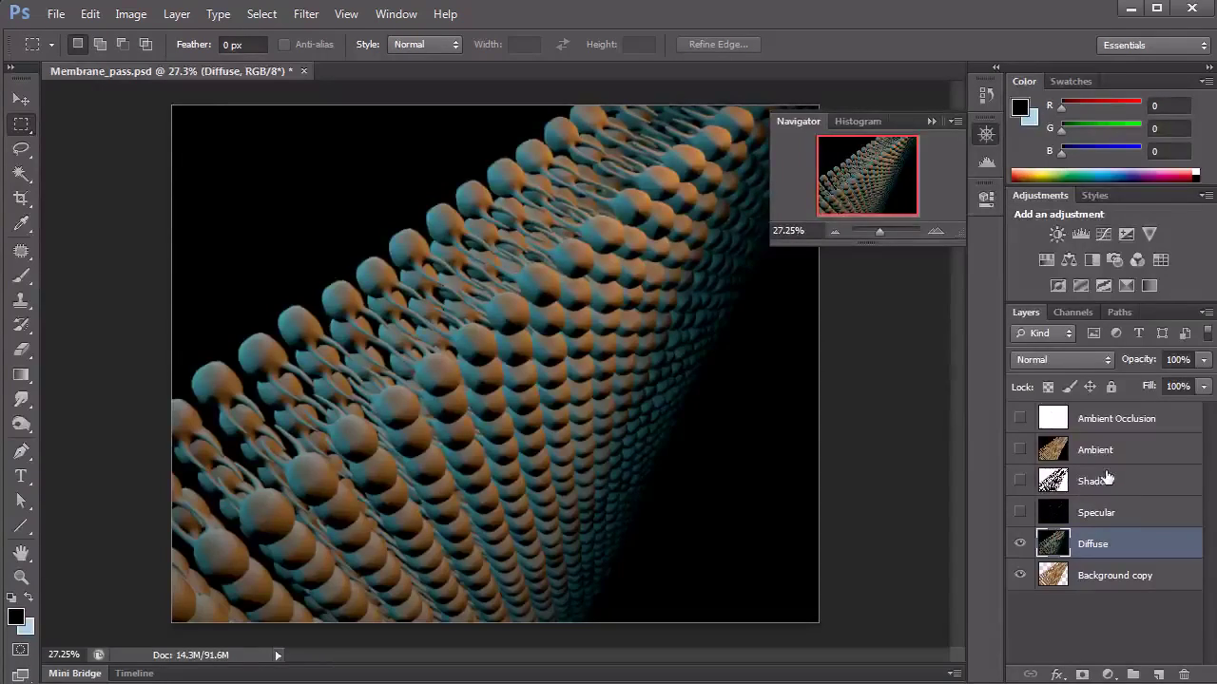
click(1020, 544)
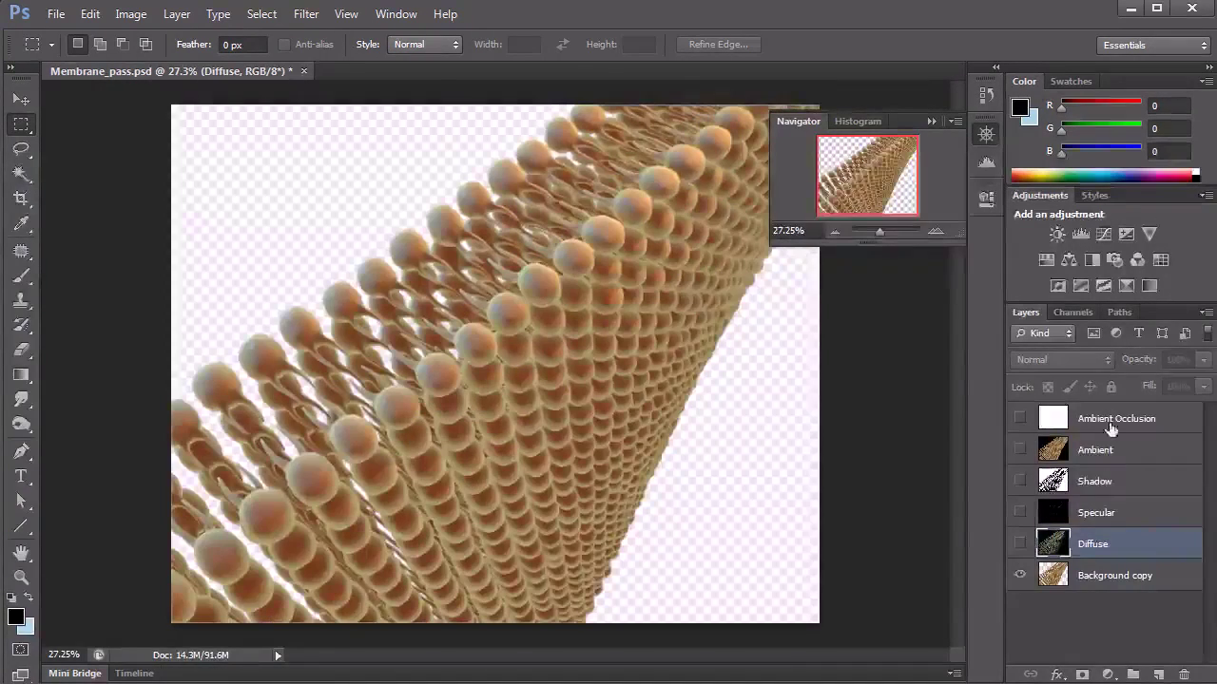
click(1020, 544)
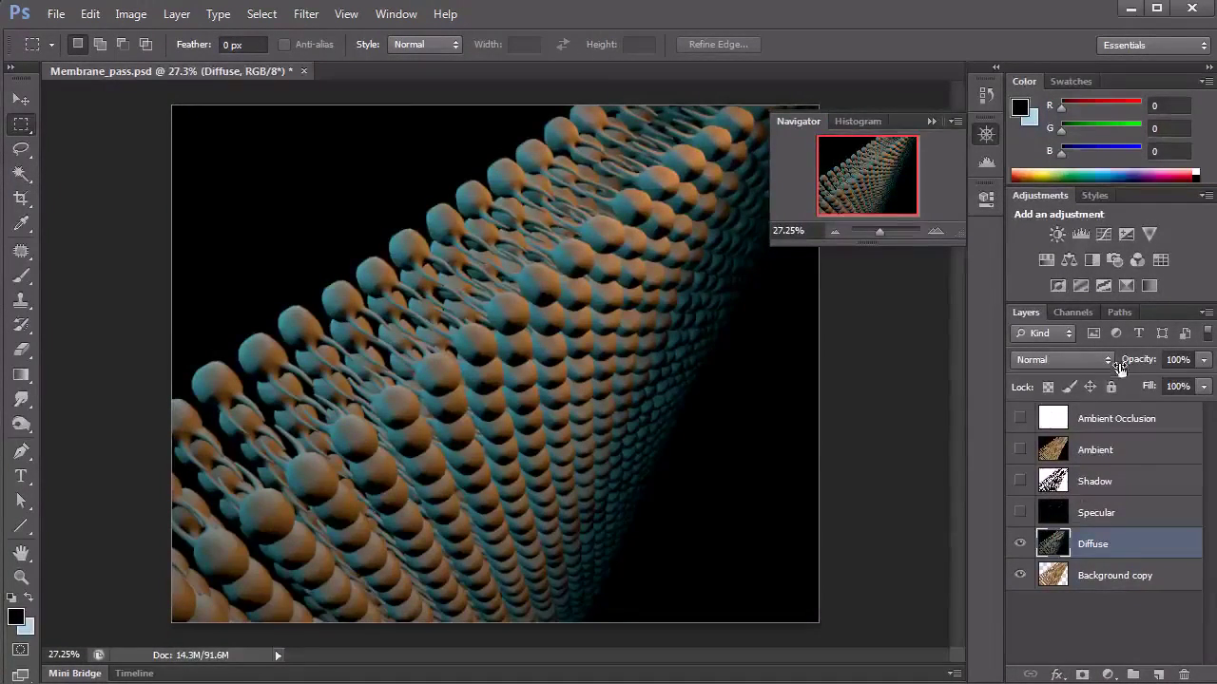
Set the Diffuse layer's blend mode to Color Dodge and compare the result
click(1020, 544)
click(1019, 544)
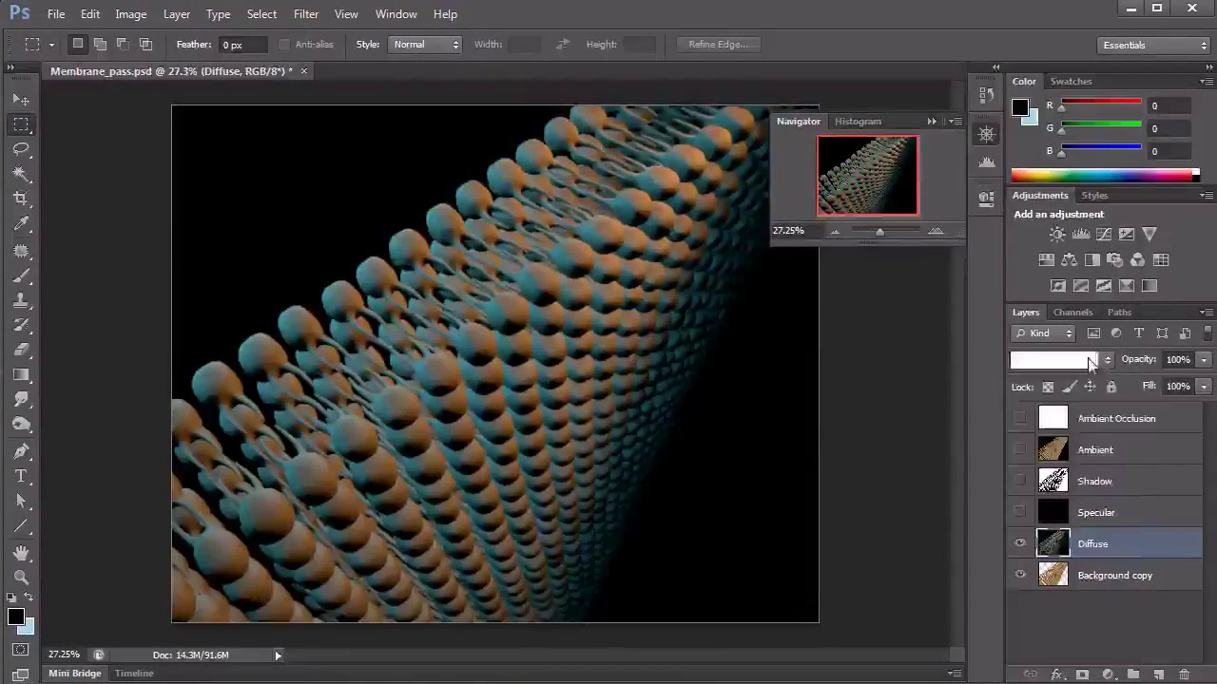
click(1062, 359)
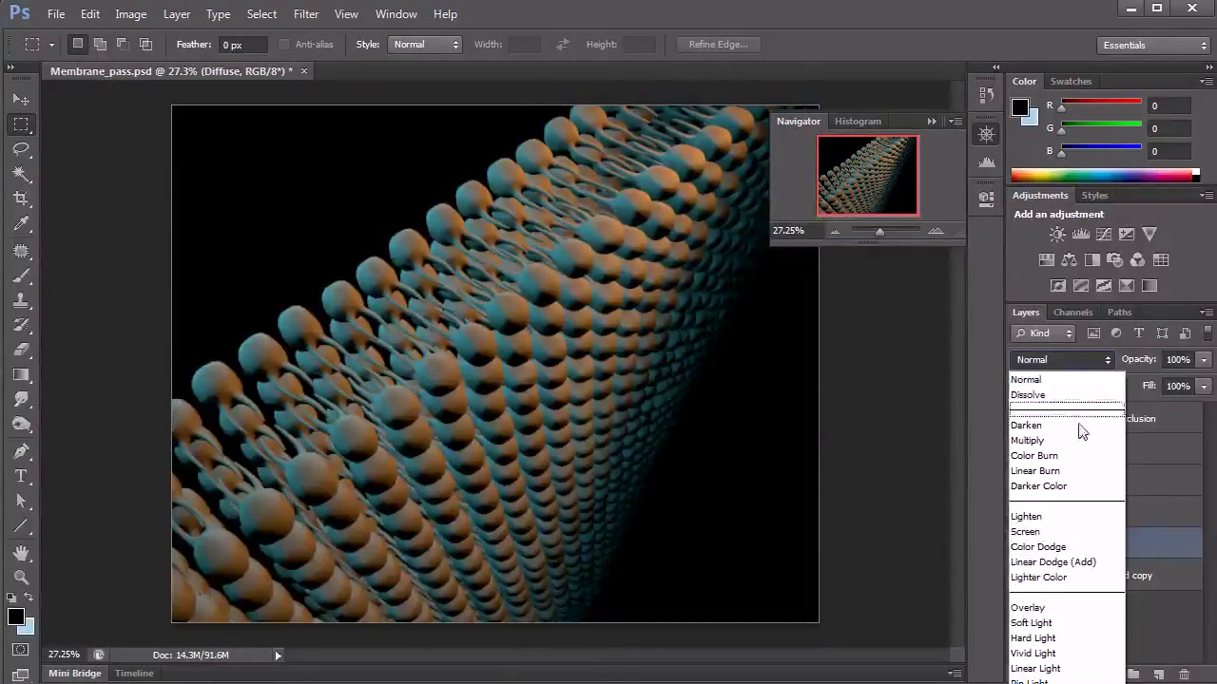
click(1058, 548)
click(1020, 543)
click(1020, 544)
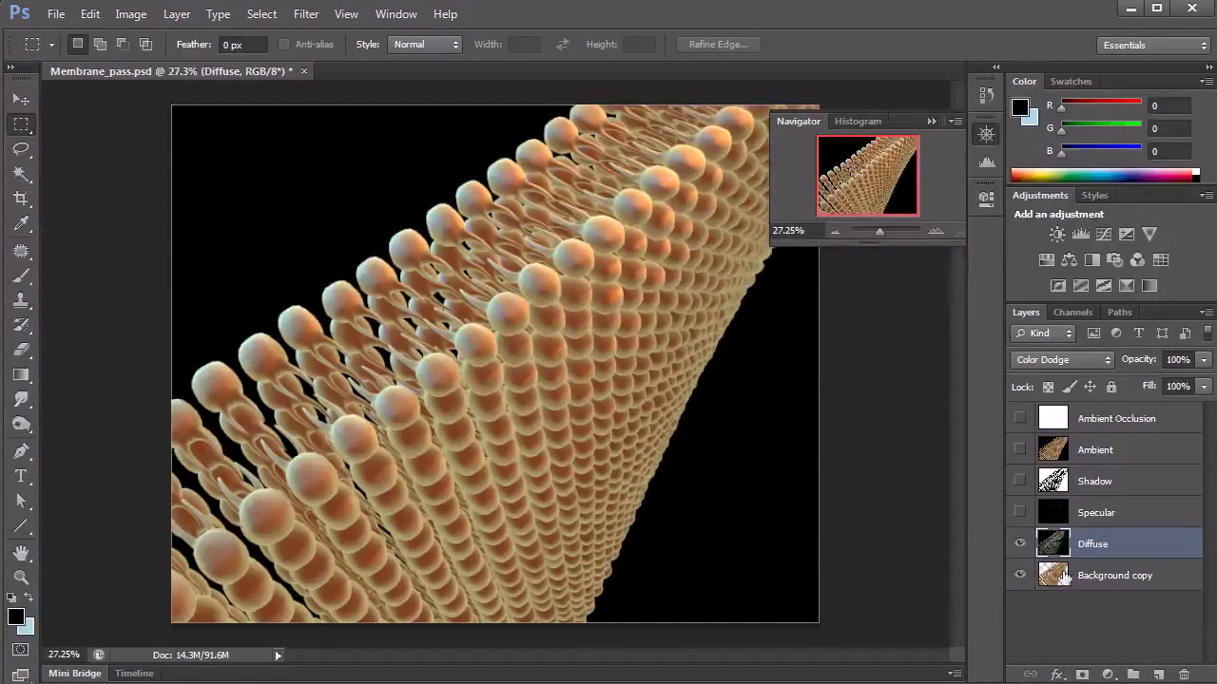
click(1019, 543)
click(1020, 544)
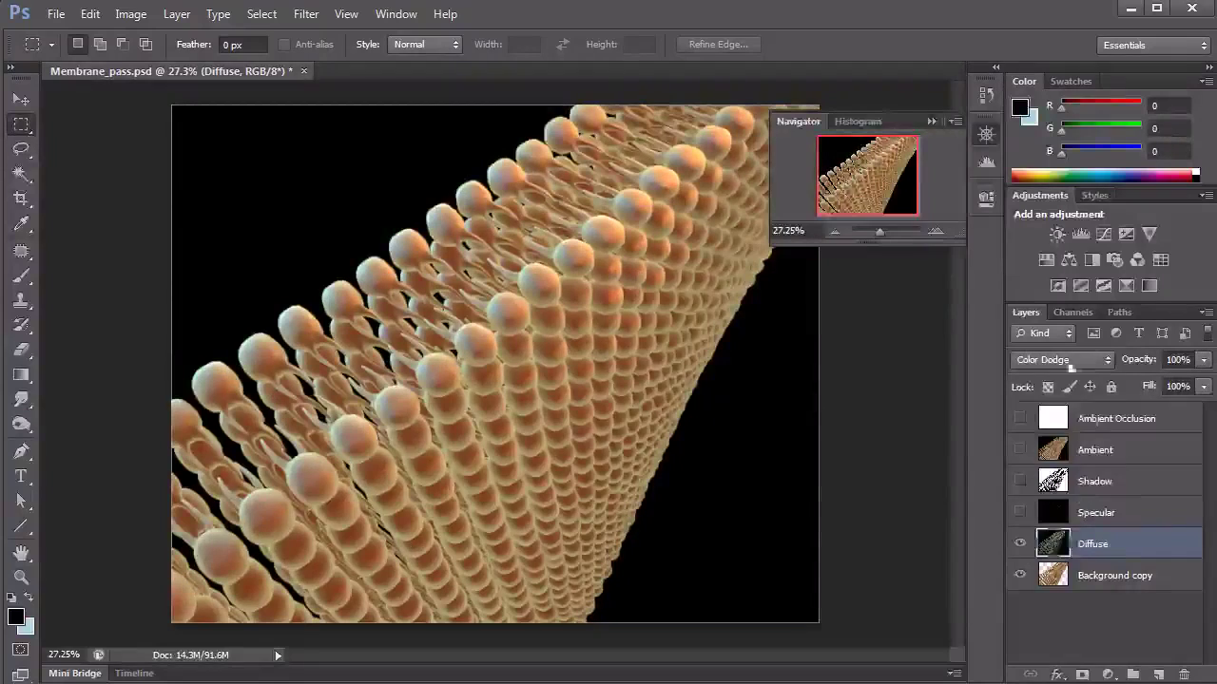
Try Color Burn, Soft Light, Overlay and Screen on Diffuse, then settle on Color Dodge
click(1062, 359)
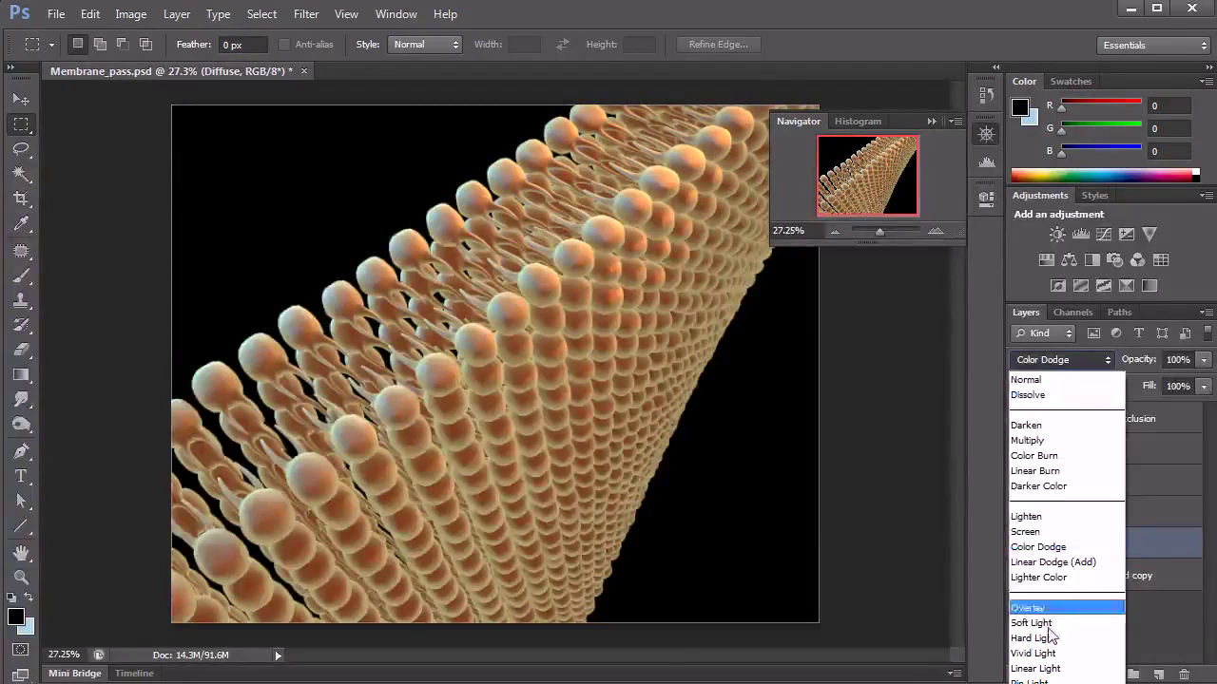
click(1093, 455)
click(1068, 356)
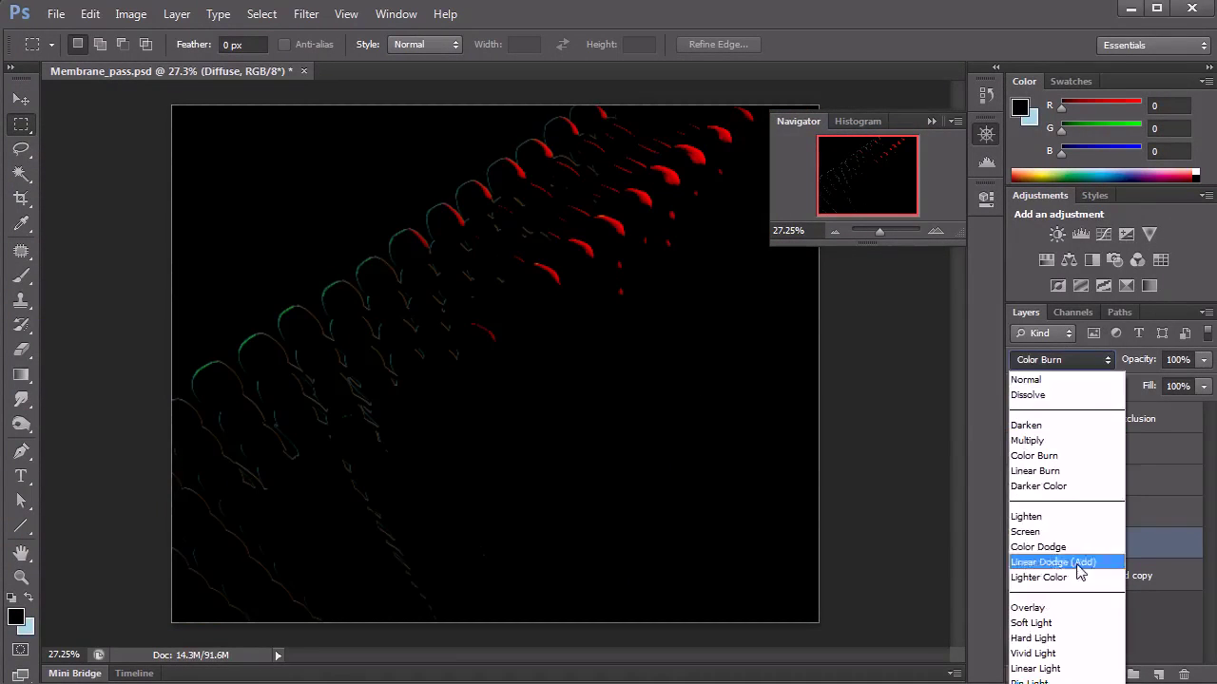
click(1052, 623)
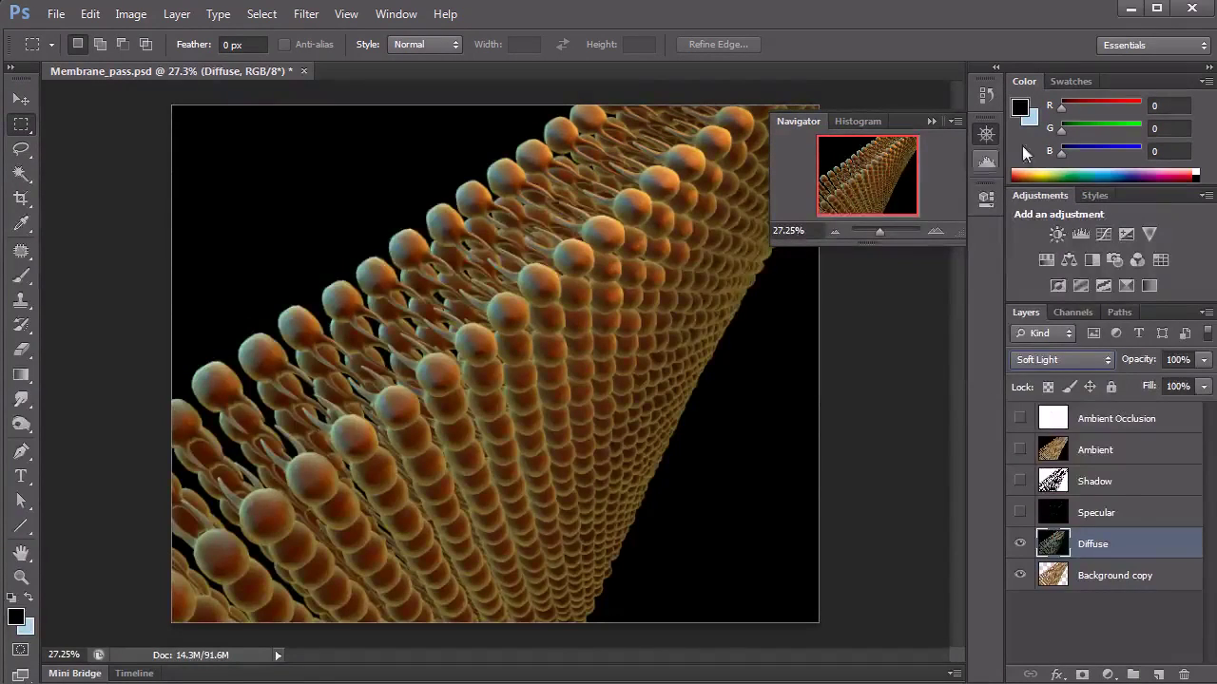
click(1069, 360)
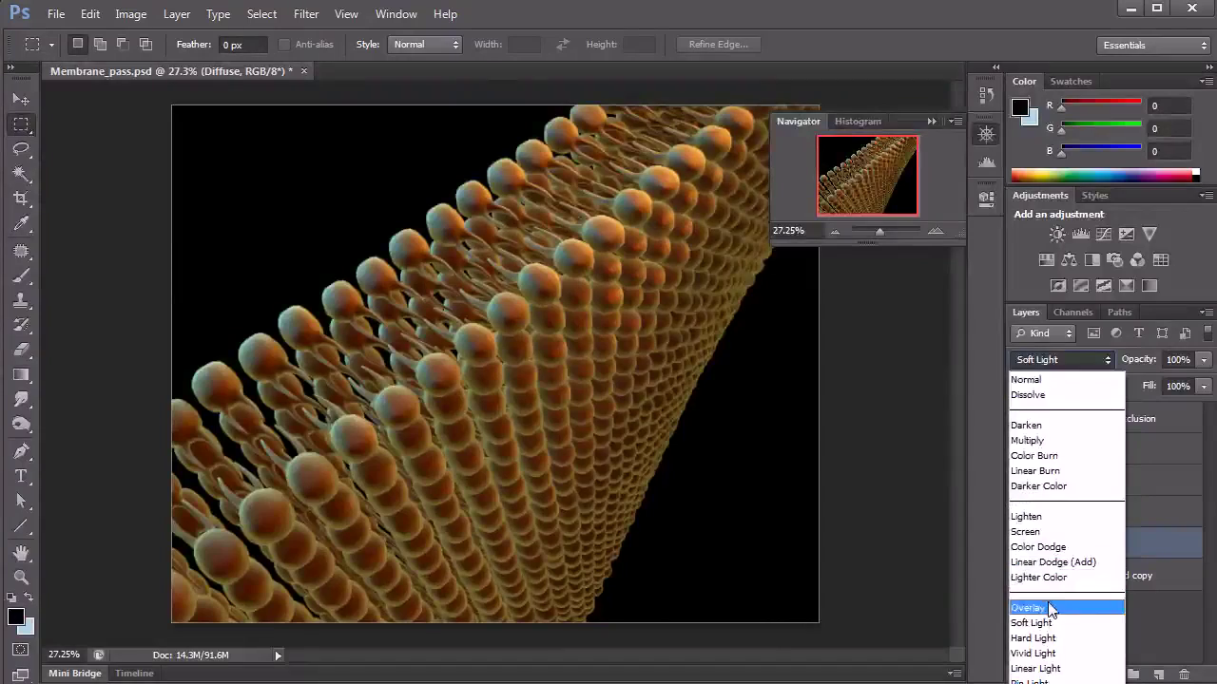
click(1057, 596)
click(1077, 361)
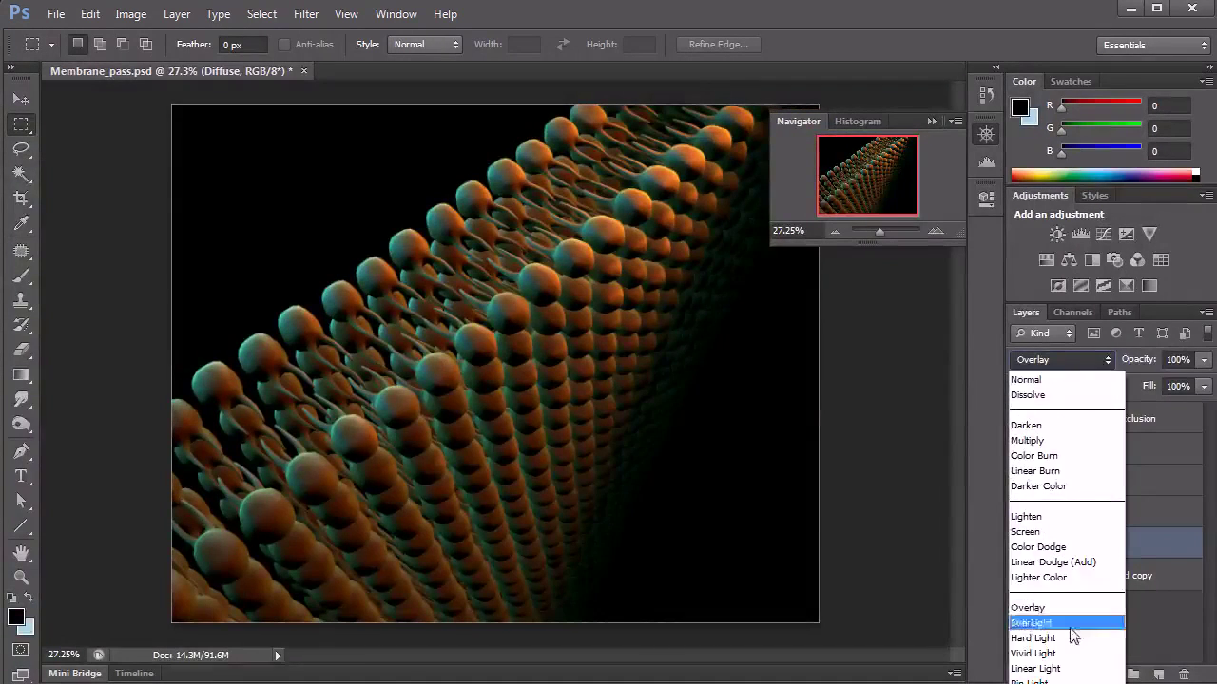
click(1055, 532)
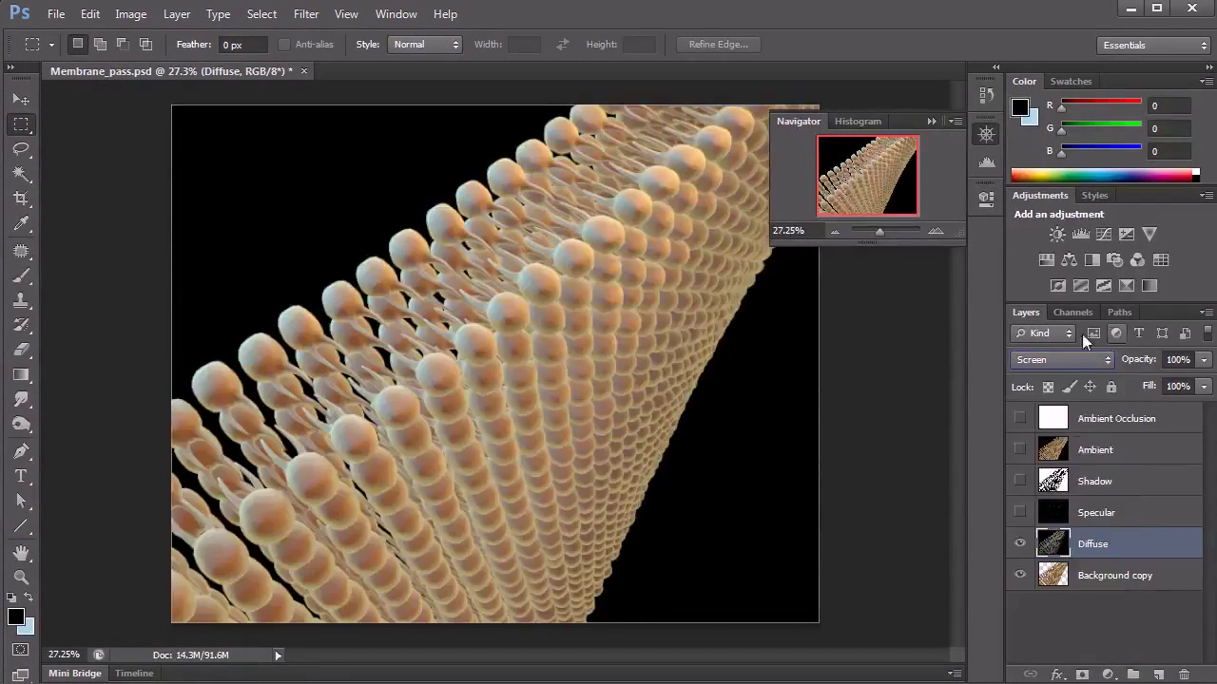
click(1094, 363)
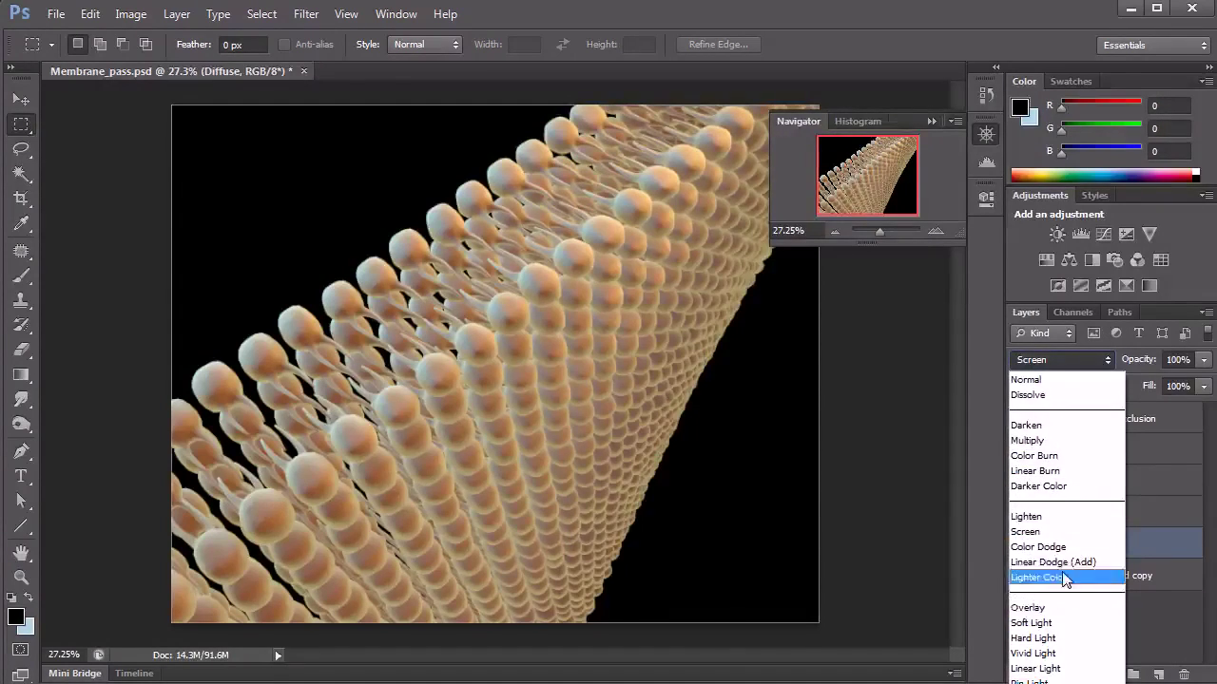
click(1071, 548)
Toggle Background copy and Diffuse visibility to judge the Color Dodge effect
click(1019, 574)
click(1019, 574)
click(1018, 544)
click(1019, 544)
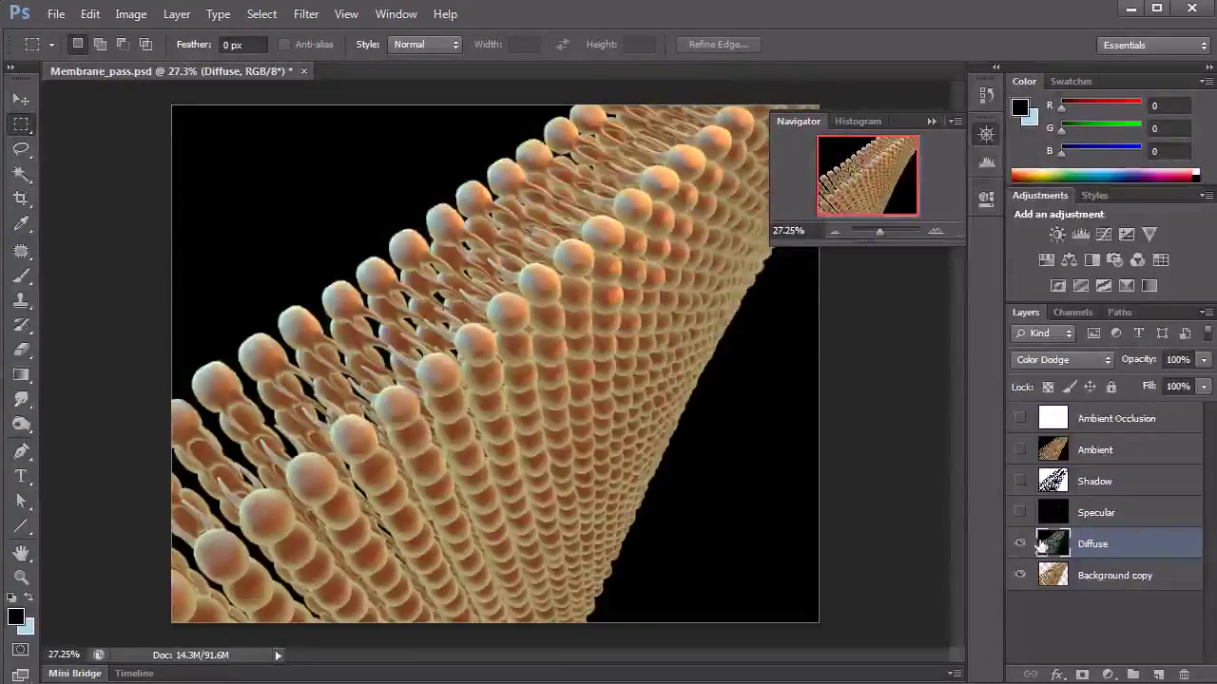
click(1019, 543)
click(1019, 544)
click(1019, 543)
click(1019, 544)
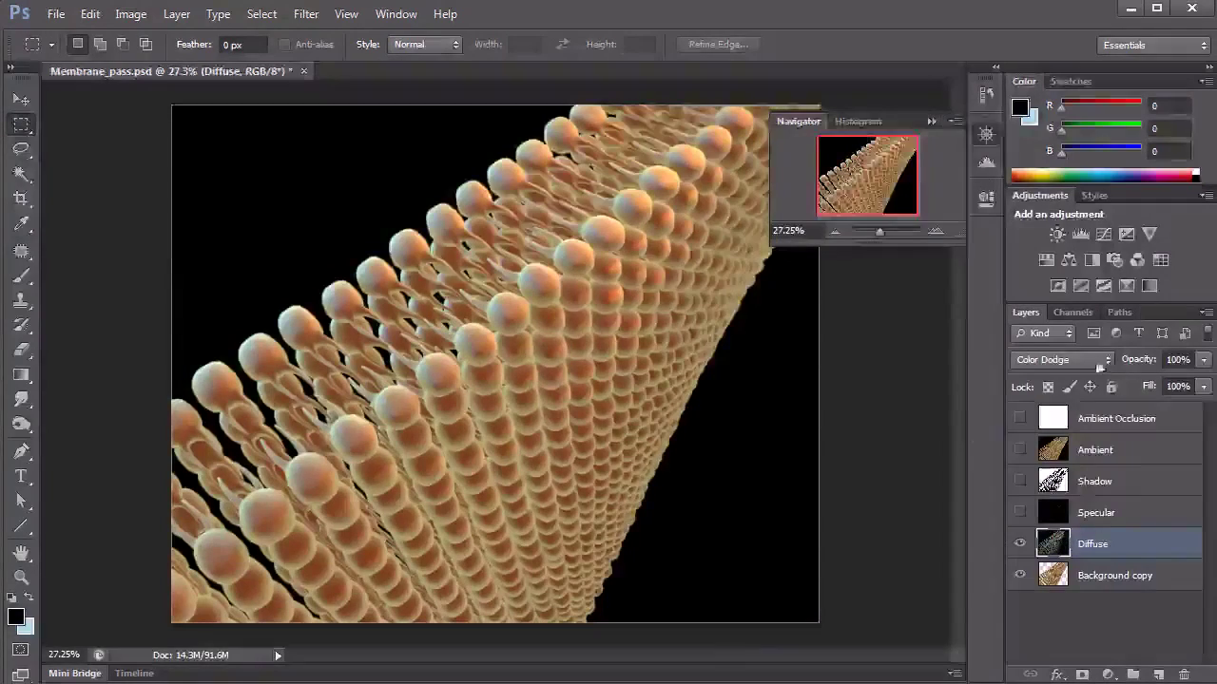
click(1019, 544)
click(1020, 544)
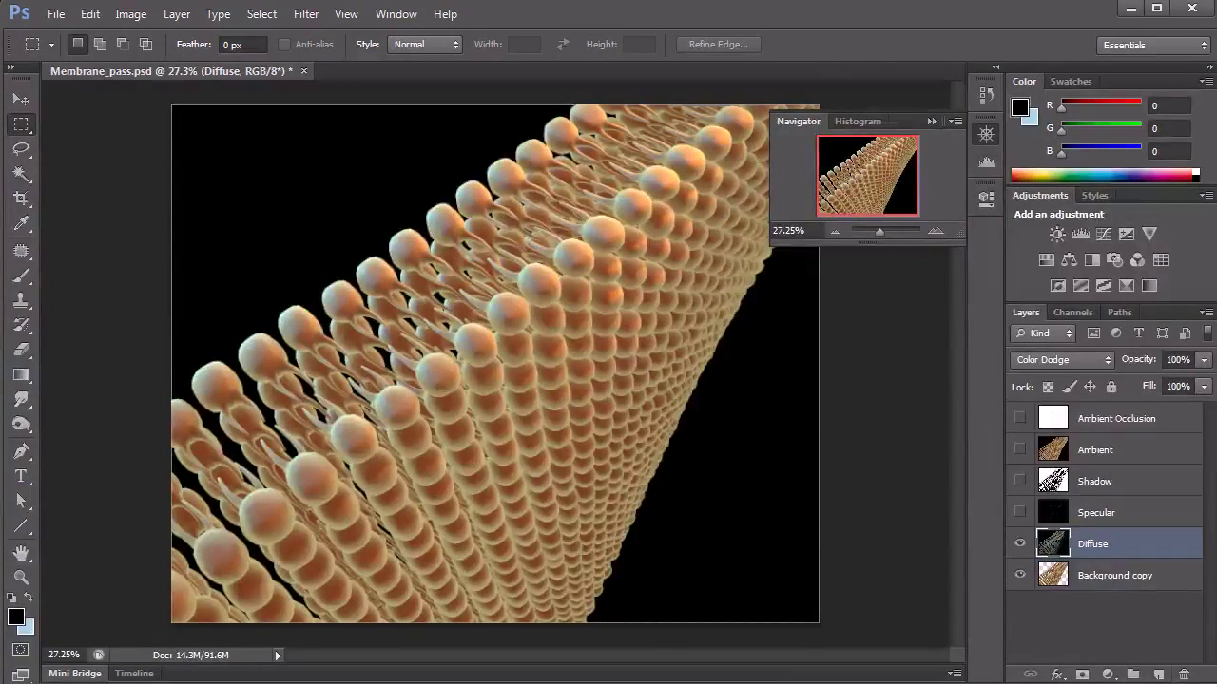
Add a new layer at the bottom and fill it with a diagonal brown gradient
click(1157, 675)
drag(1093, 544, 1093, 618)
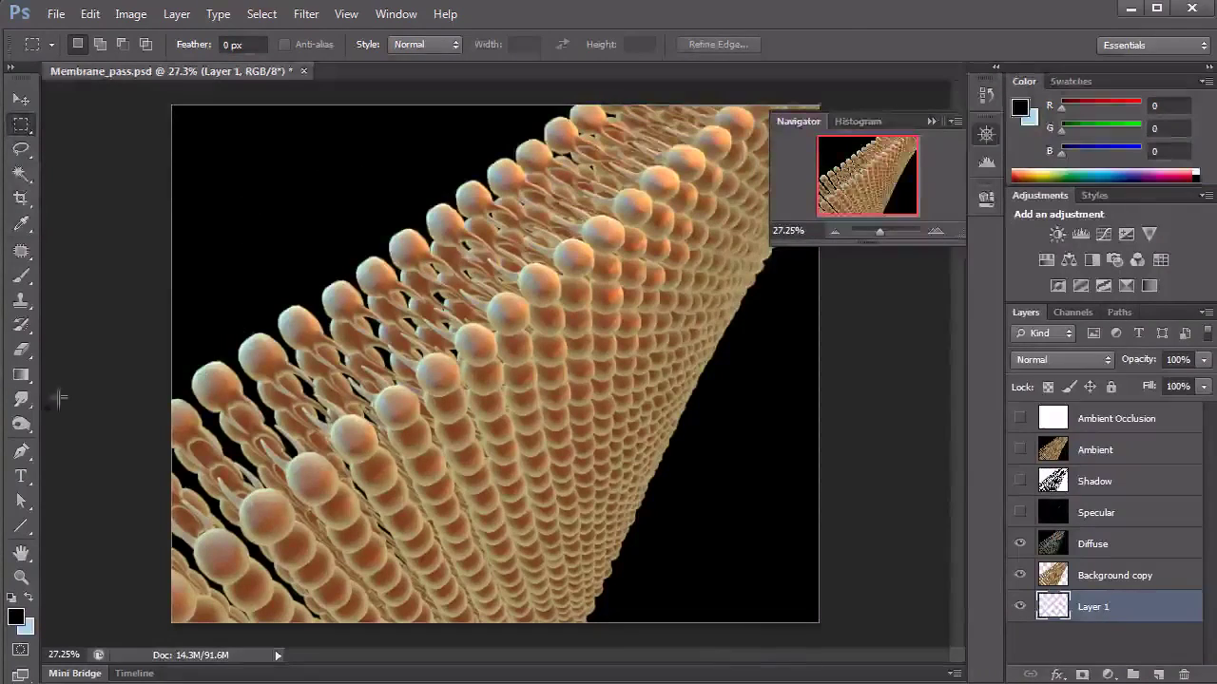
click(21, 375)
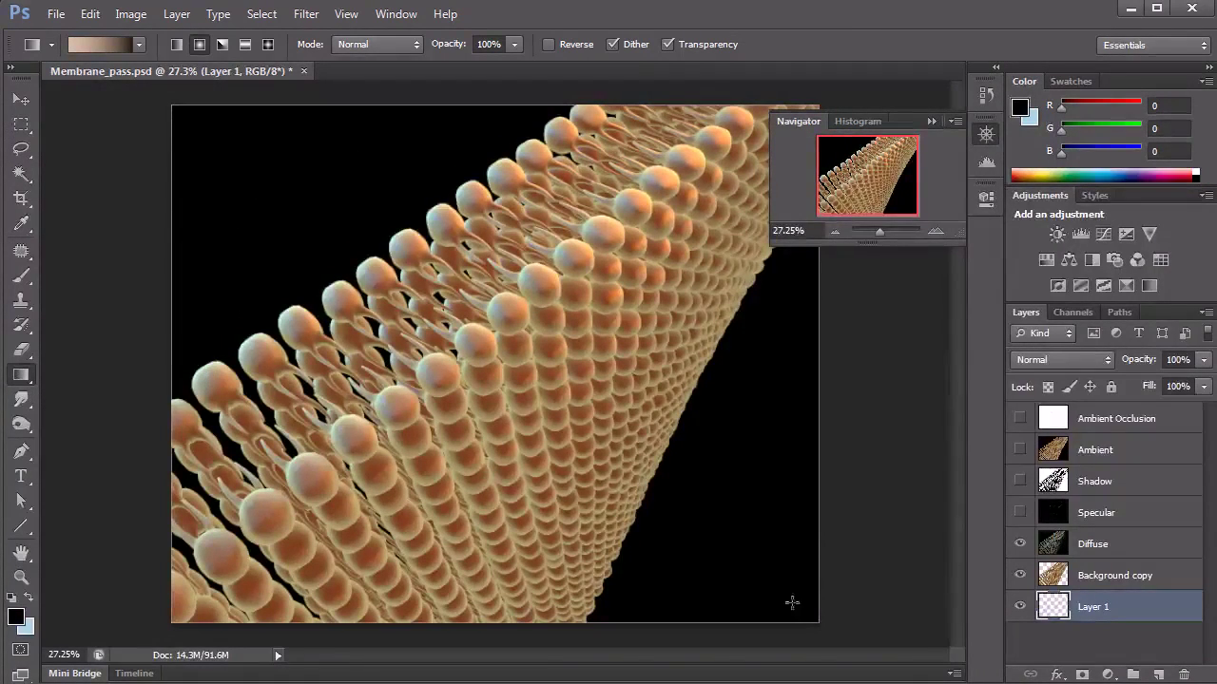
drag(418, 222, 280, 126)
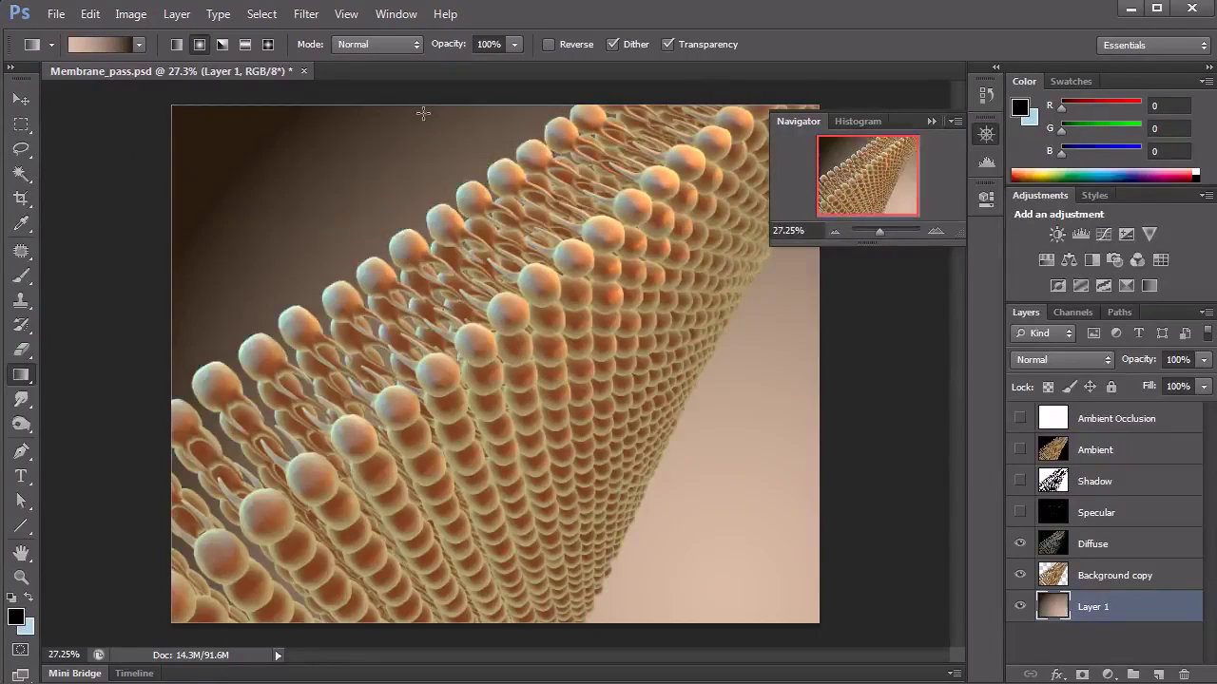
Toggle Background copy and Diffuse visibility to preview the gradient backdrop
click(1019, 575)
click(1019, 575)
click(1019, 544)
click(1019, 543)
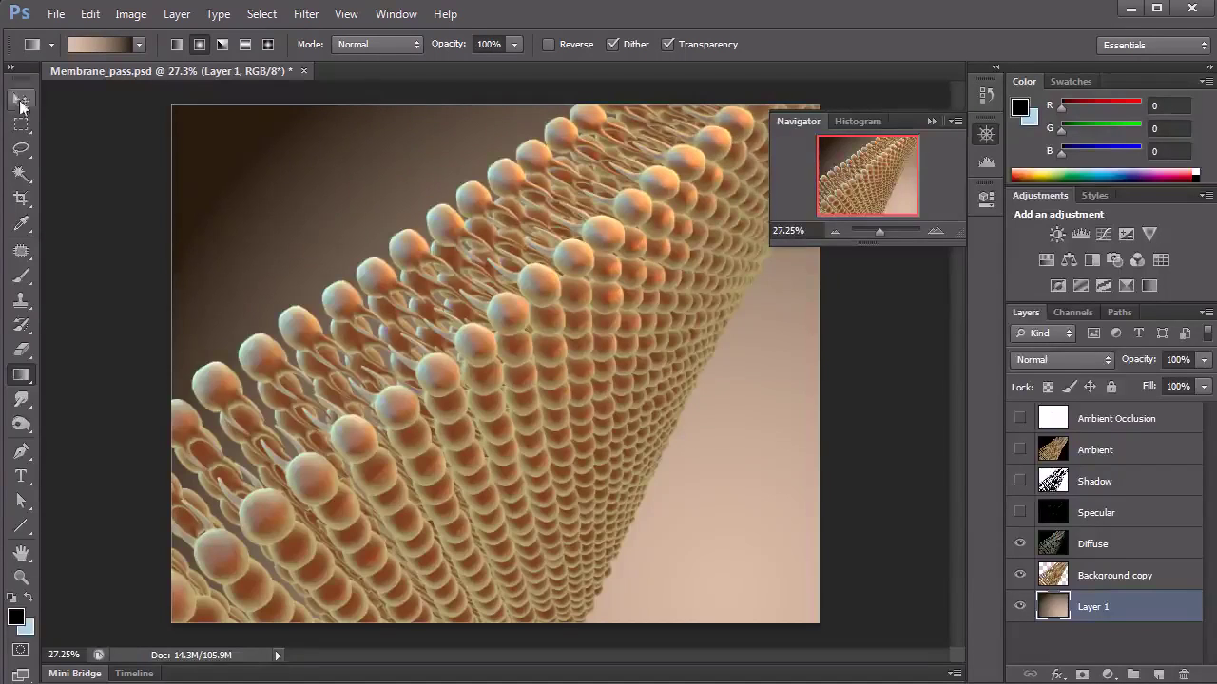
Show Diffuse, select the Specular layer and turn on its highlights
click(1018, 547)
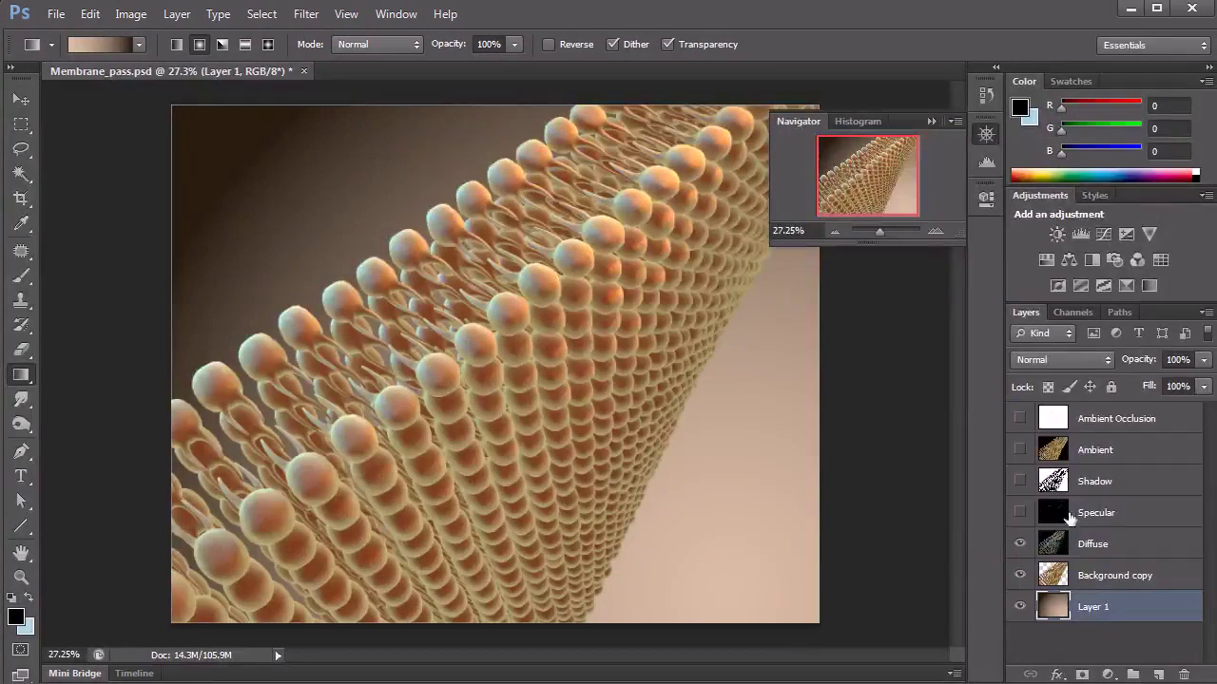
click(1055, 513)
click(1019, 513)
click(1019, 513)
click(1019, 513)
click(1019, 513)
click(1018, 513)
Zoom in on the membrane and toggle Specular on and off to judge the highlights
click(936, 229)
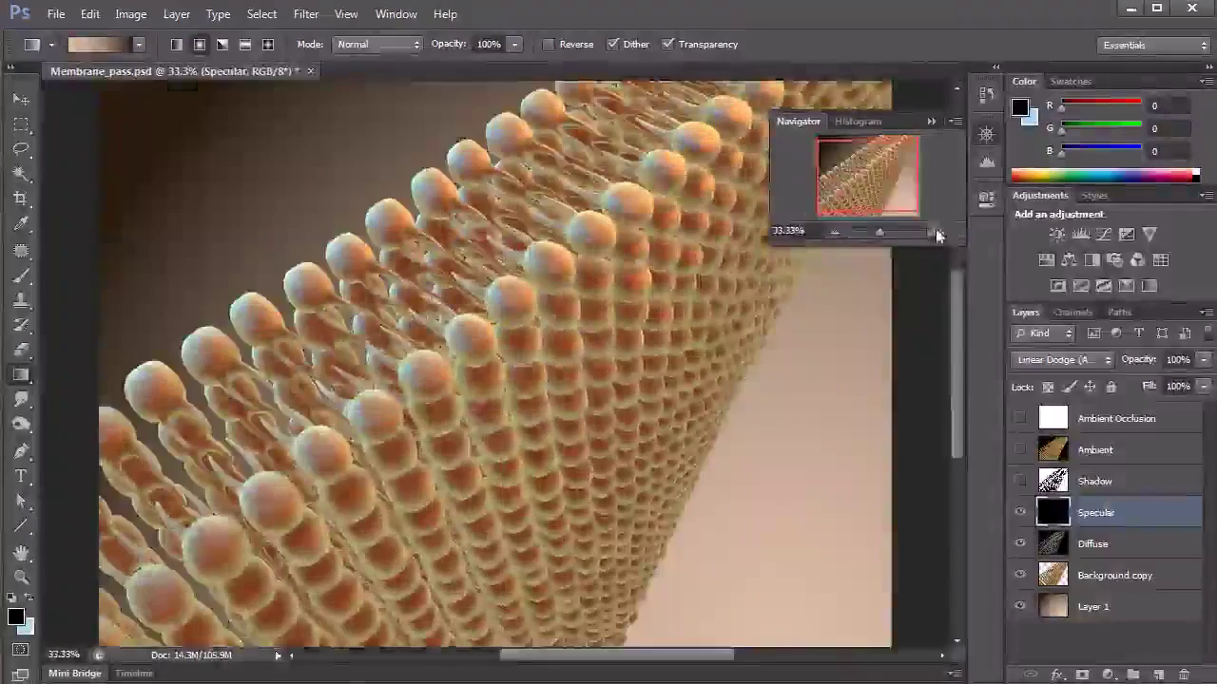
click(935, 229)
drag(867, 179, 879, 179)
click(1019, 513)
click(1019, 513)
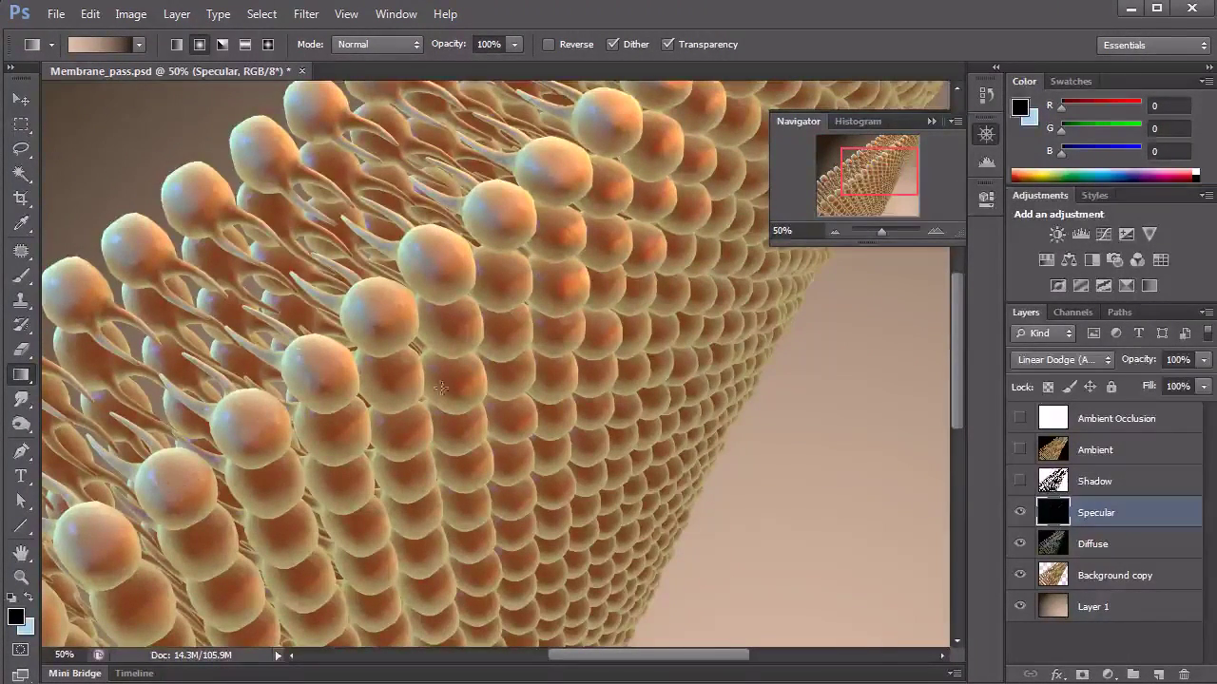
click(1020, 513)
click(1020, 513)
click(1020, 513)
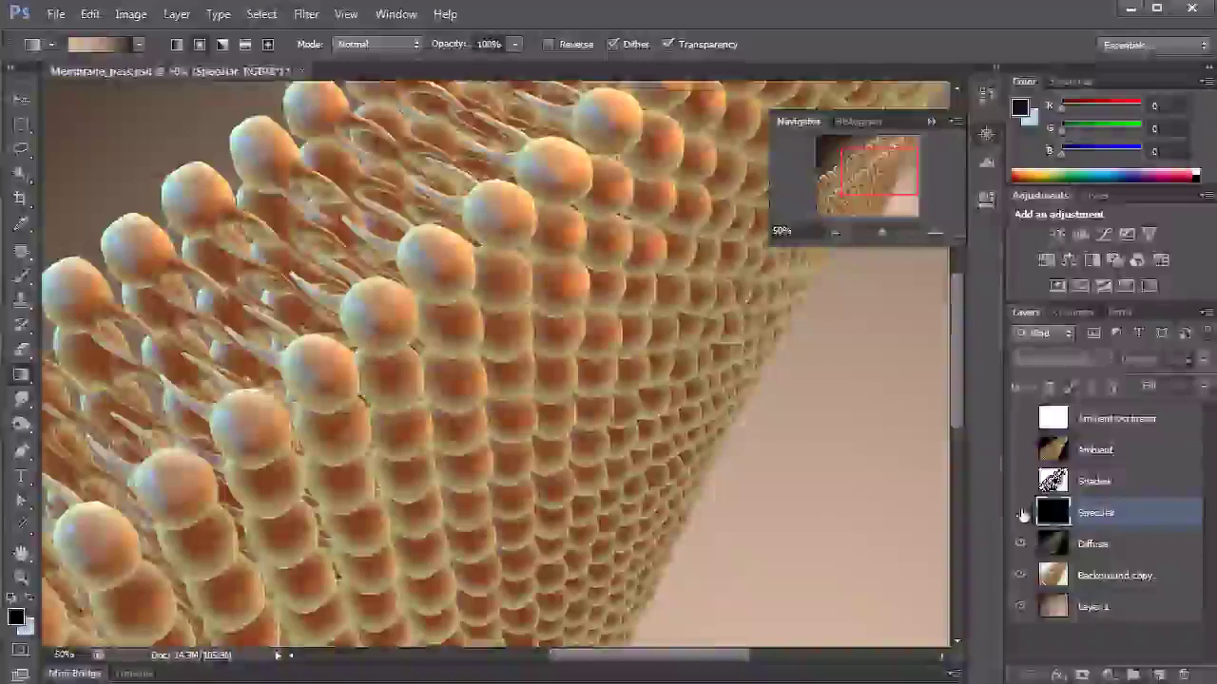
click(1020, 513)
click(833, 232)
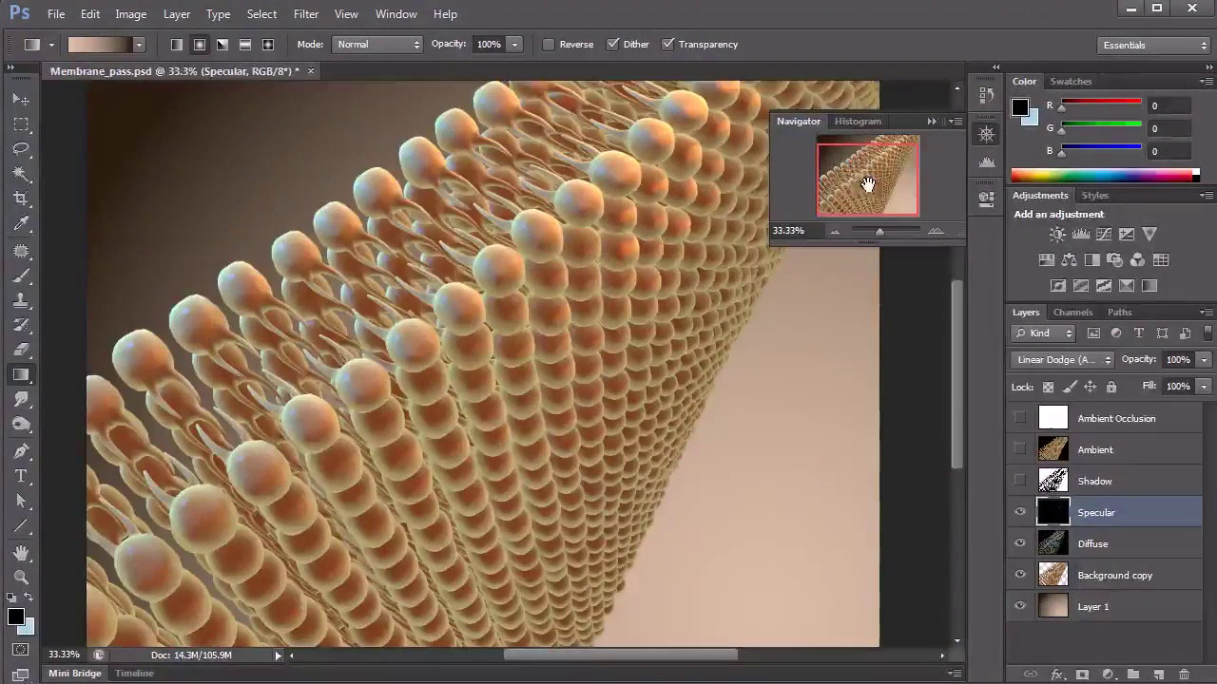
click(1020, 513)
click(1020, 513)
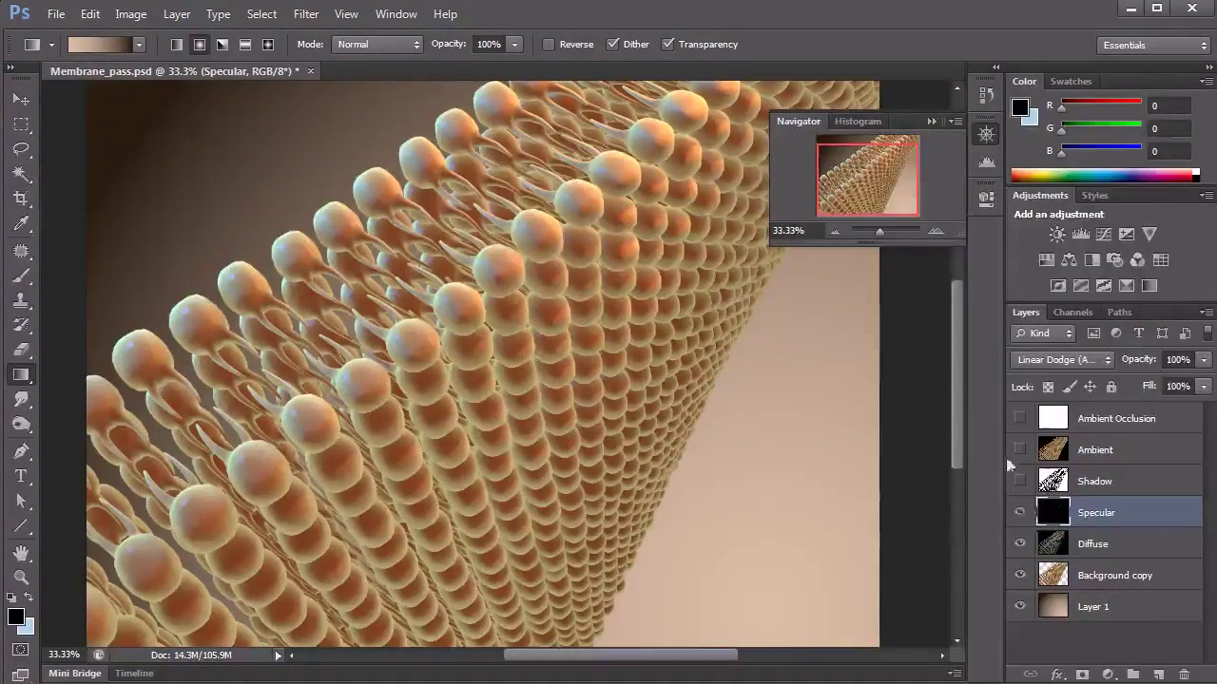
Duplicate Specular into a Specular copy layer and compare the strengthened highlights
key(ctrl+j)
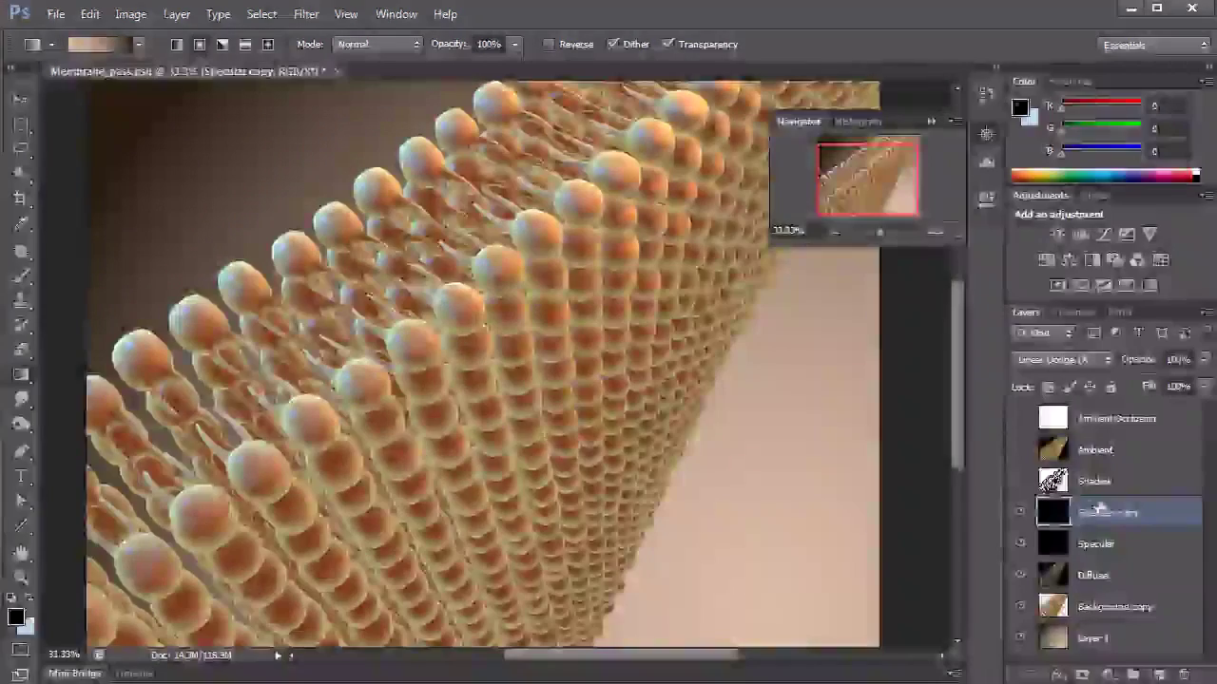
click(1019, 513)
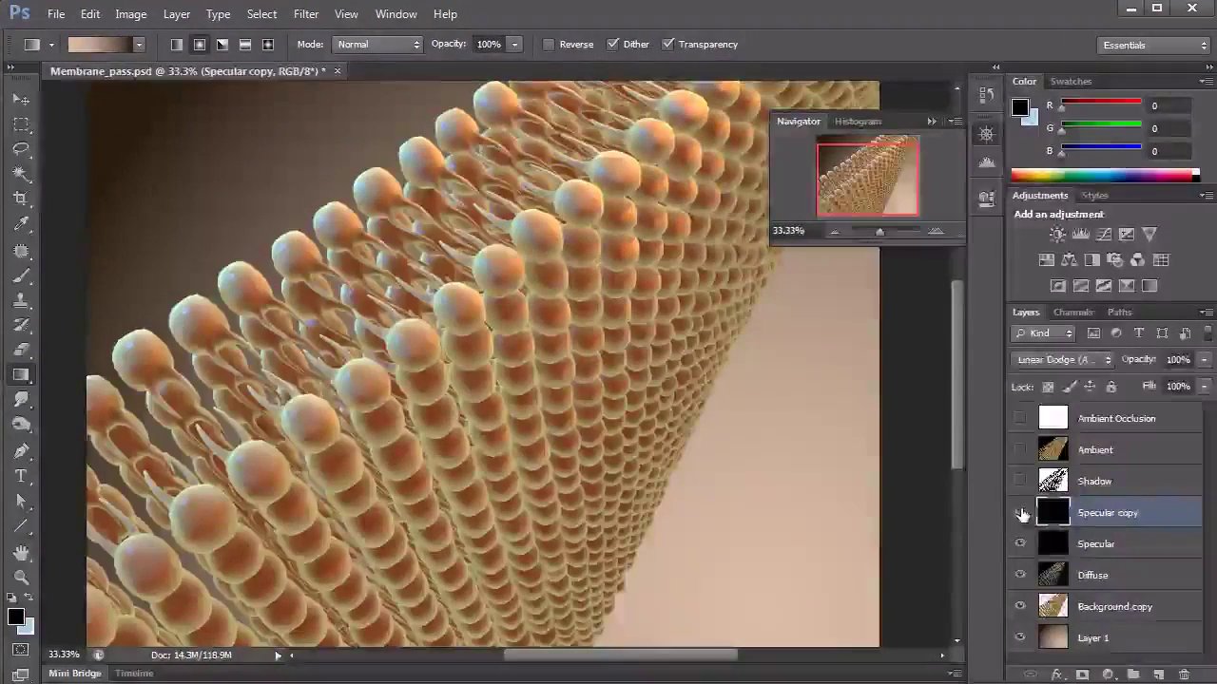
click(1020, 514)
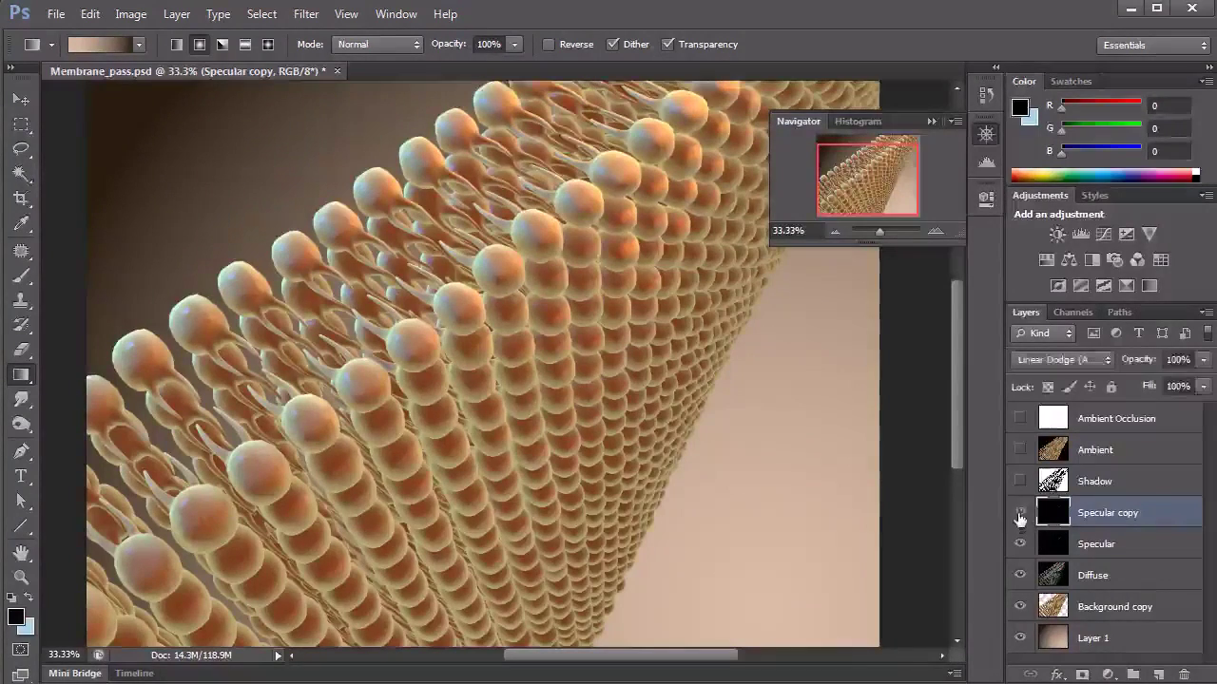
click(1019, 513)
click(1020, 513)
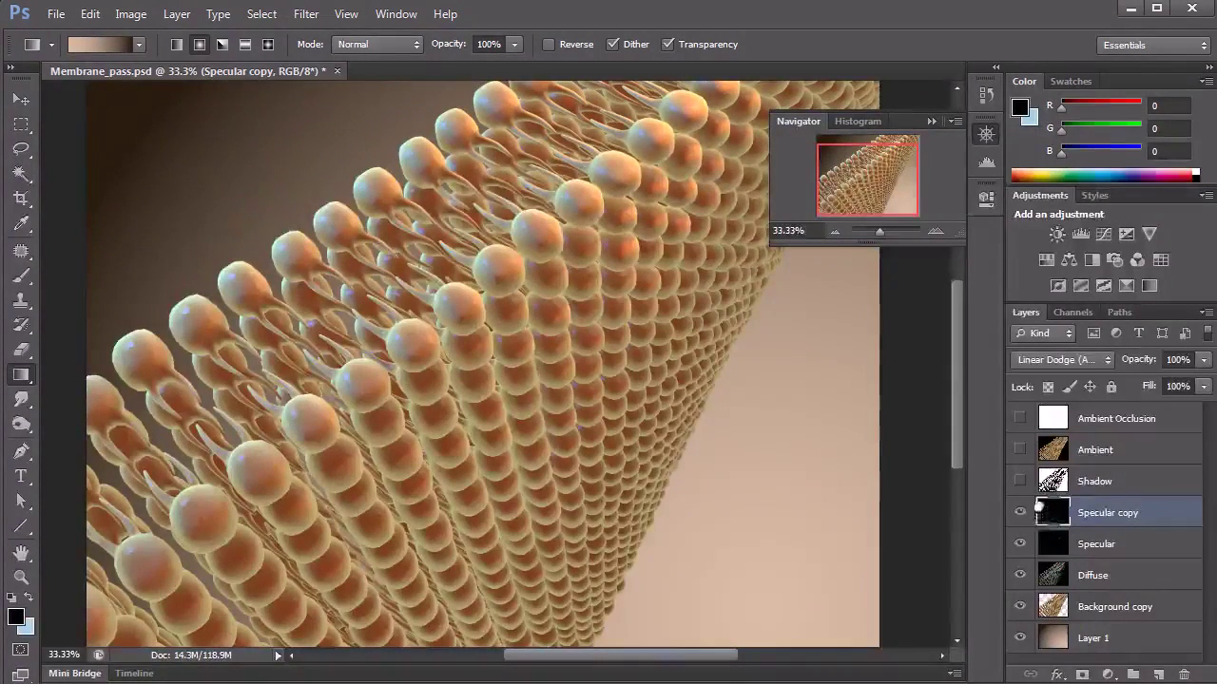
click(833, 231)
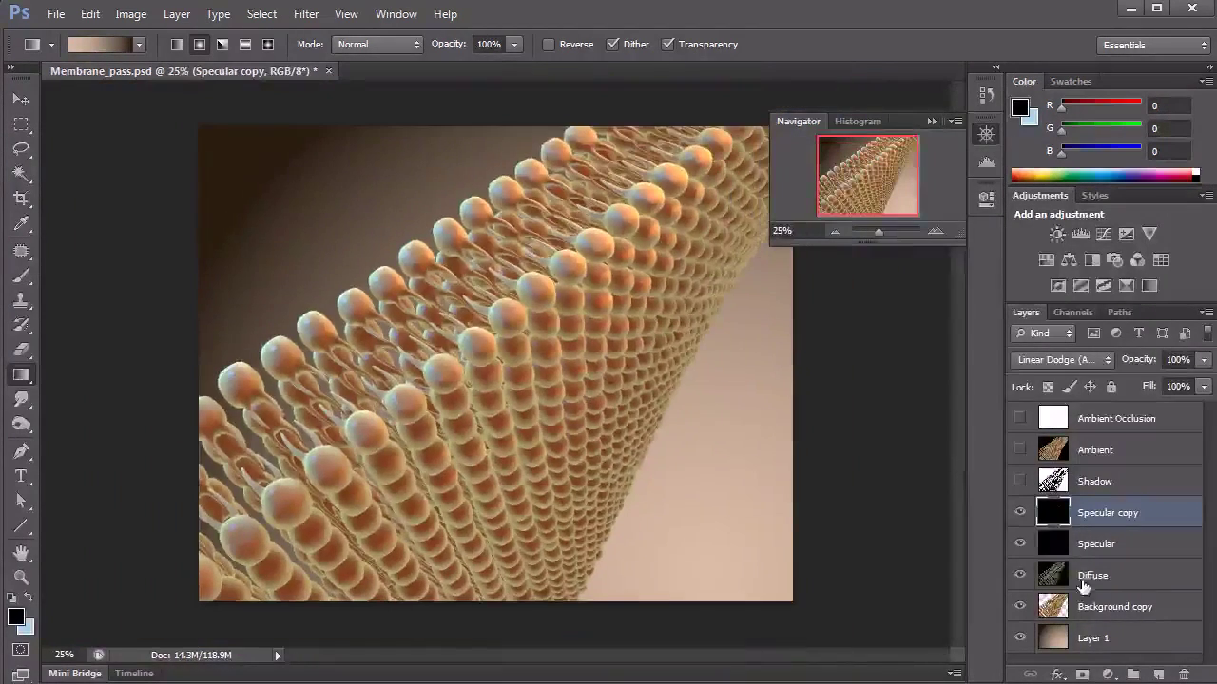
click(1203, 360)
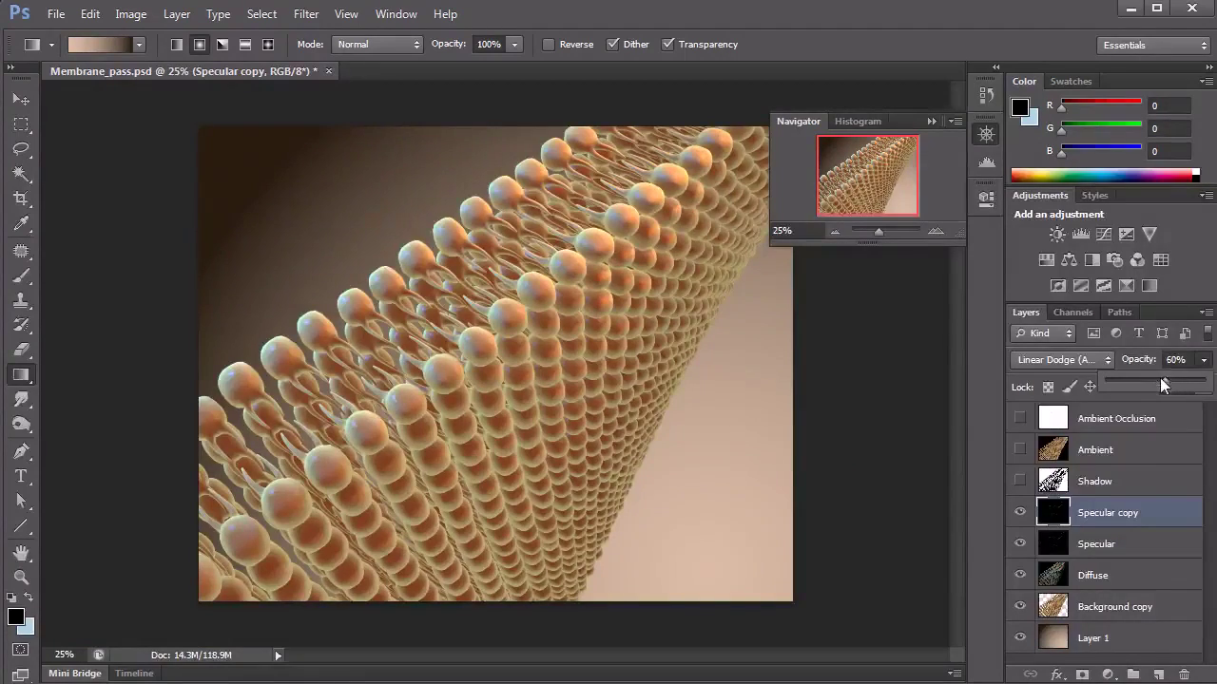
Turn on the Shadow layer and lower its opacity to 35%, comparing the shading
click(1093, 481)
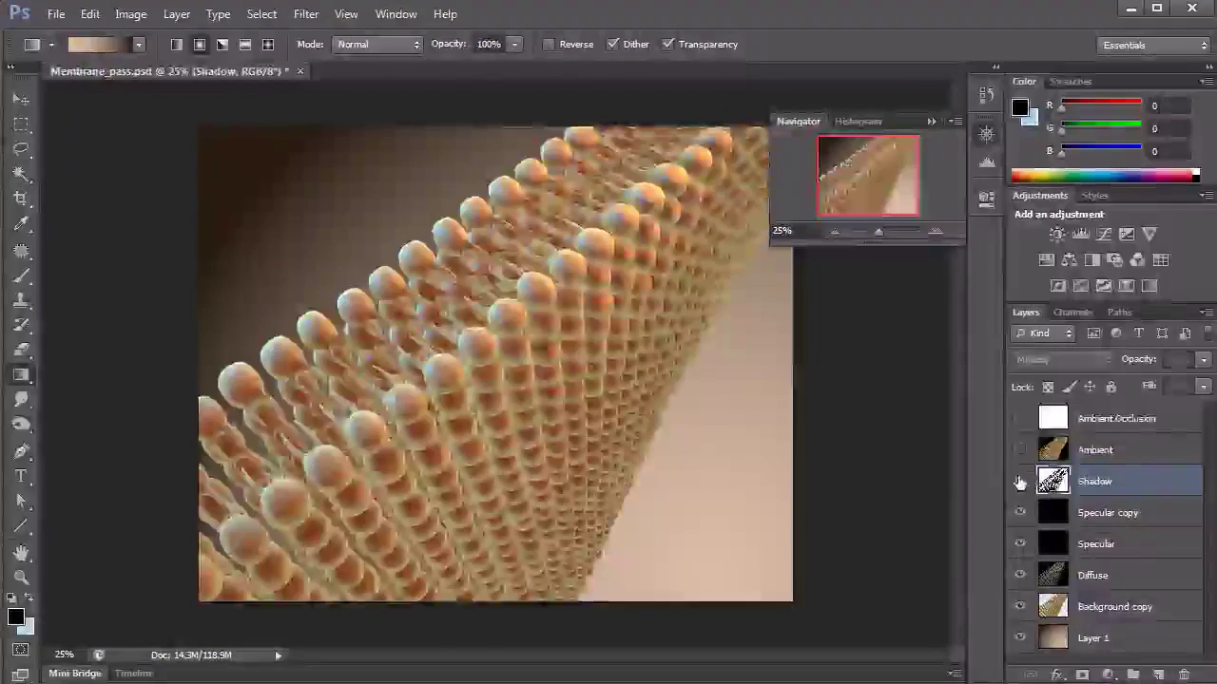
click(1020, 481)
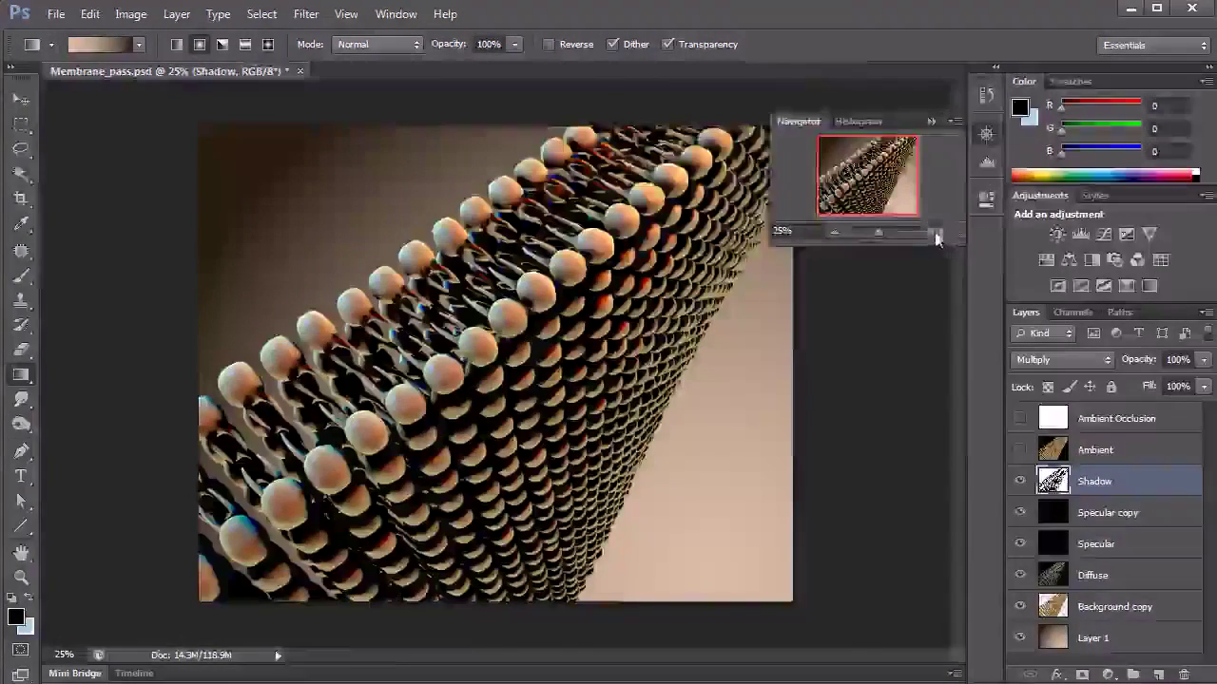
key(ctrl+plus)
drag(1203, 361, 1142, 378)
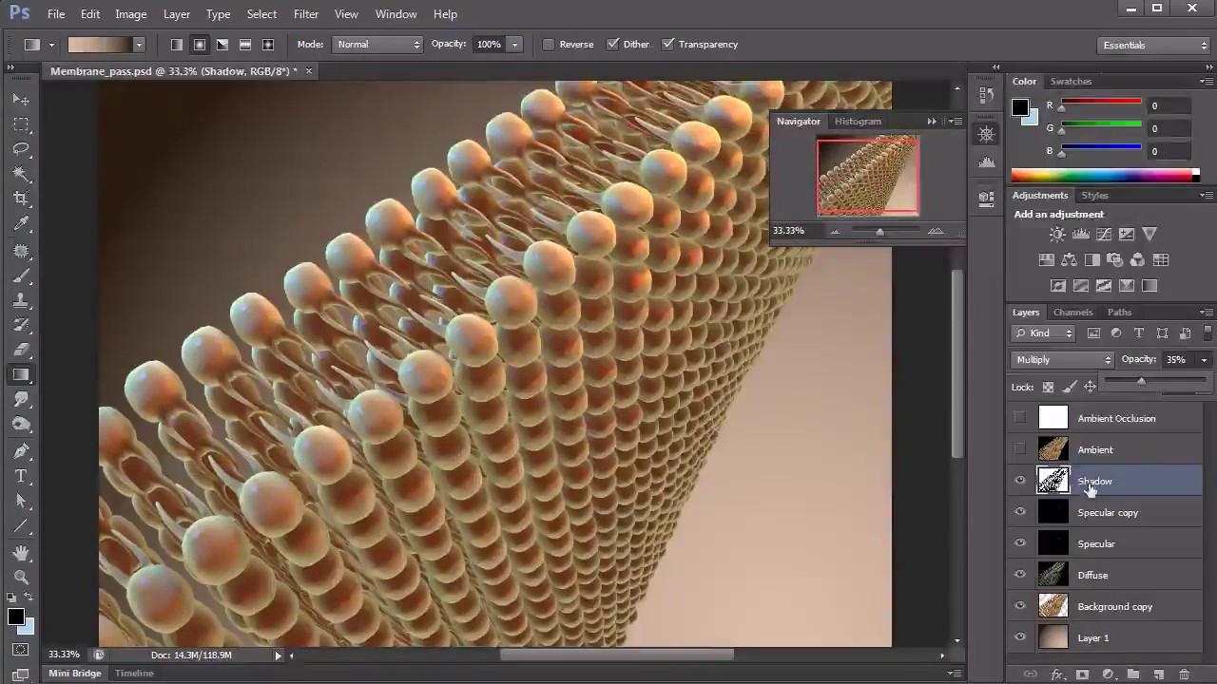
key(Return)
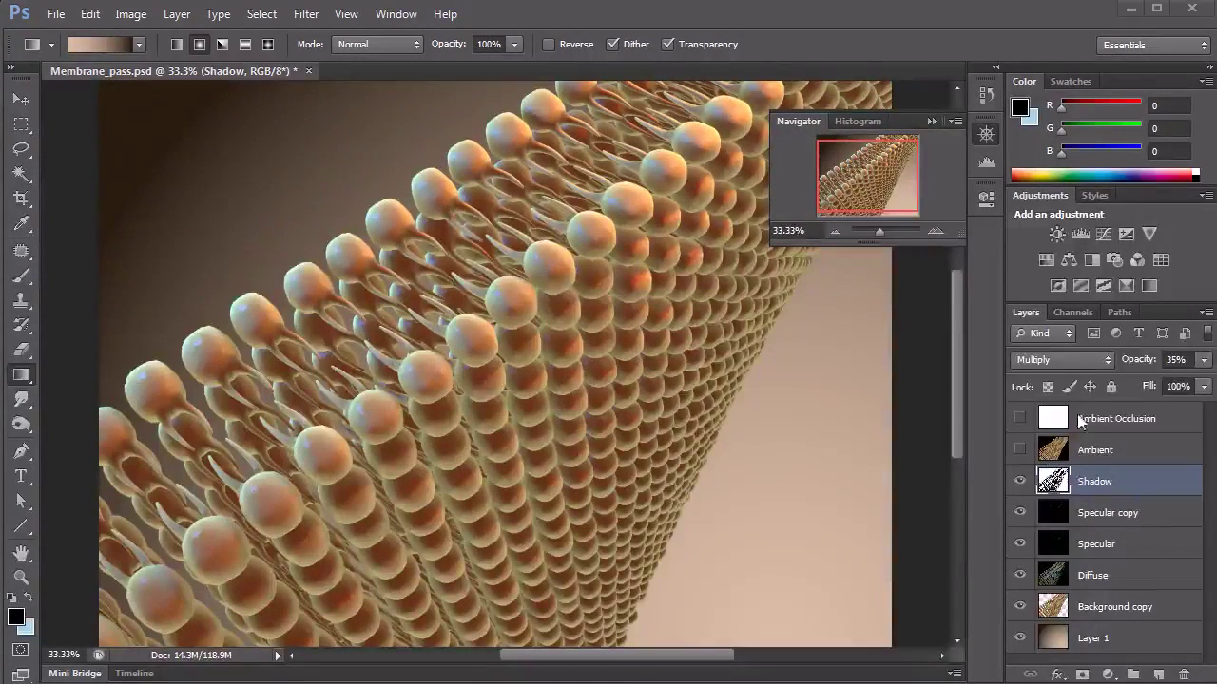
click(1020, 481)
click(1021, 483)
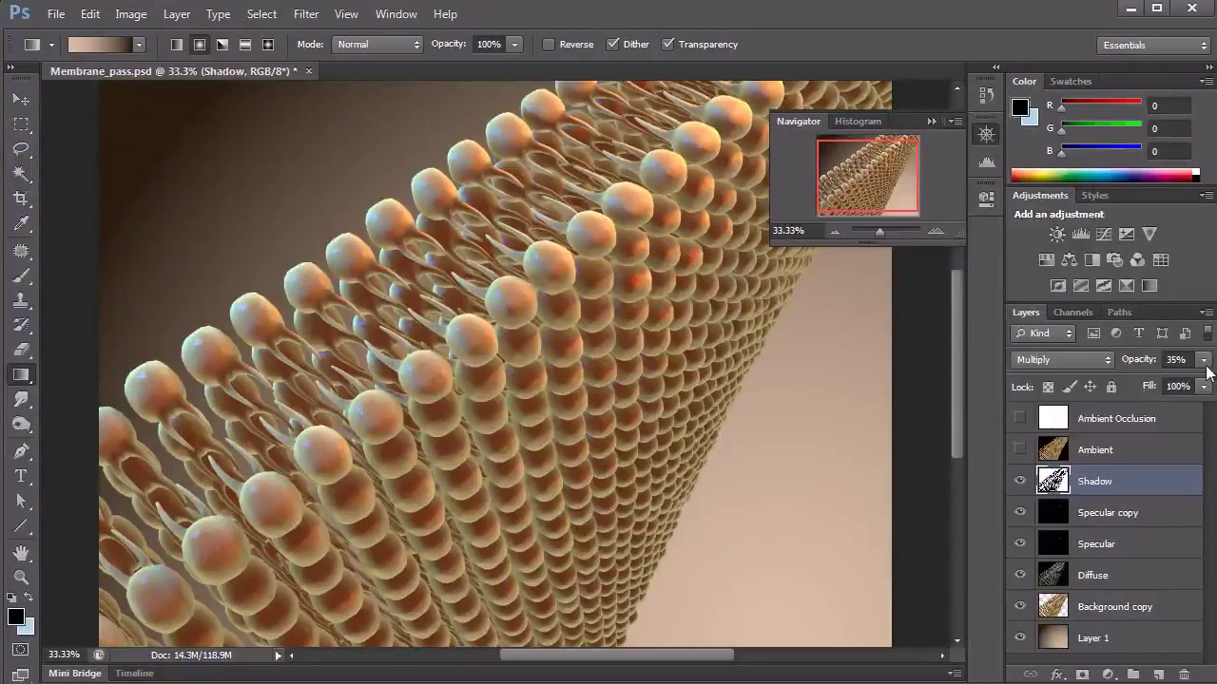
Show and select Ambient, try Screen, then set its blend mode to Linear Dodge (Add)
click(1020, 449)
click(1057, 450)
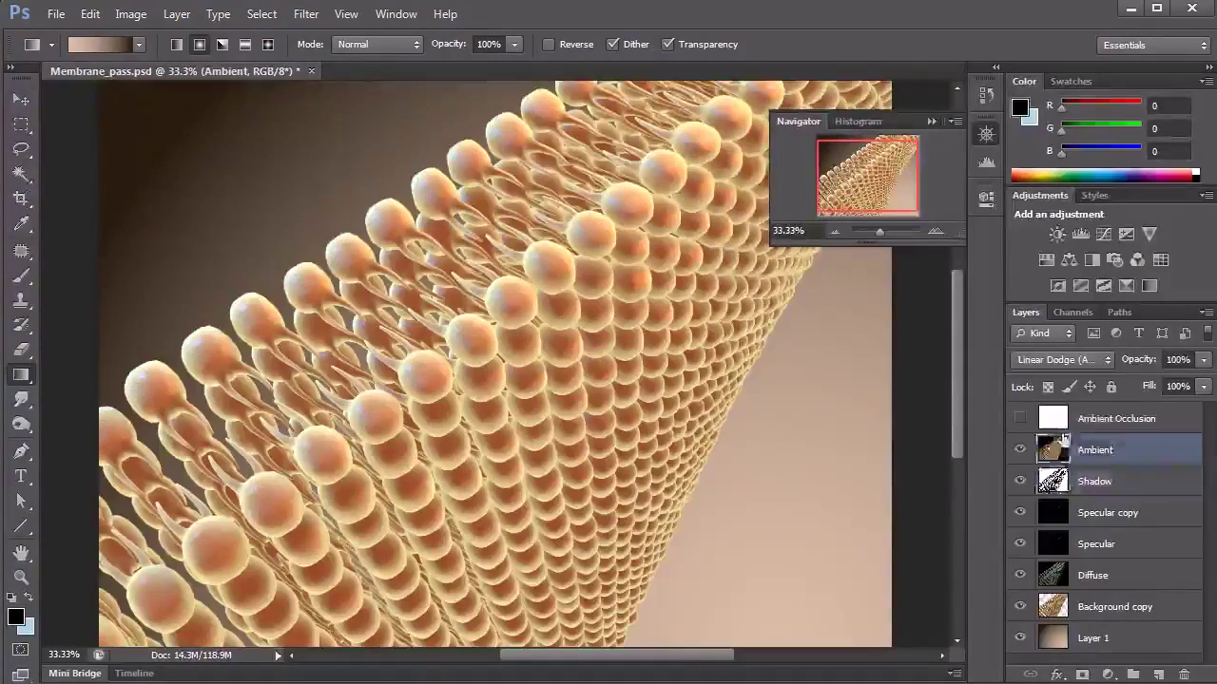
click(1022, 448)
click(1021, 449)
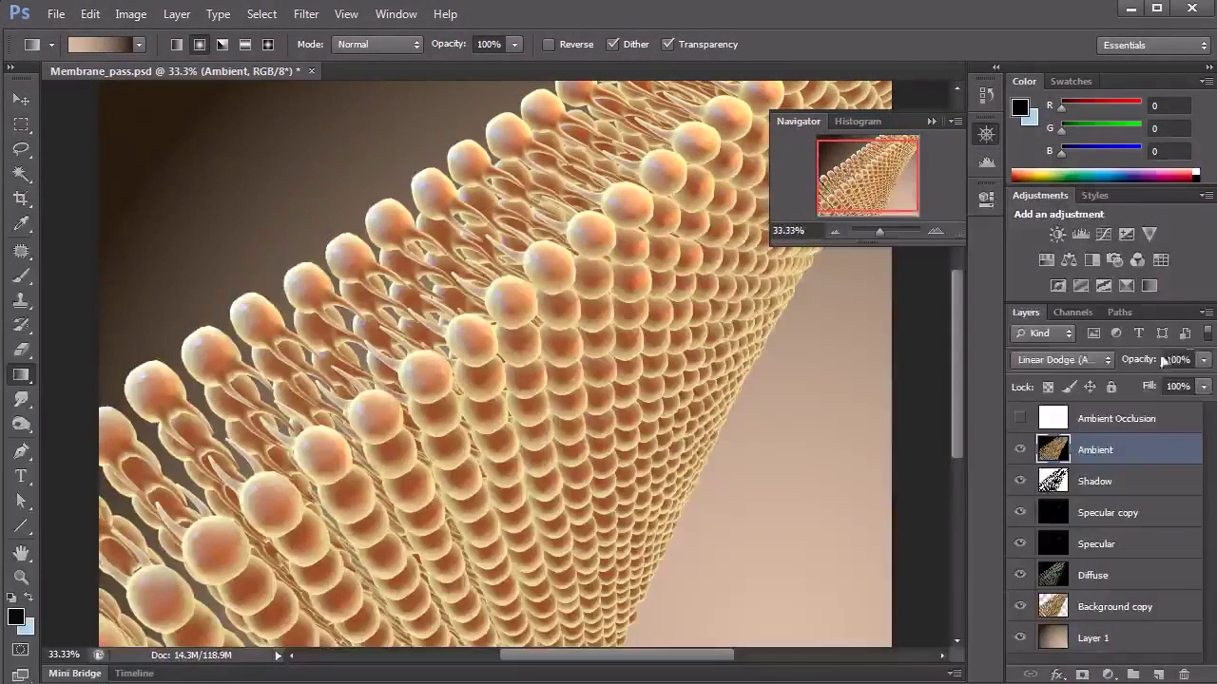
click(1123, 359)
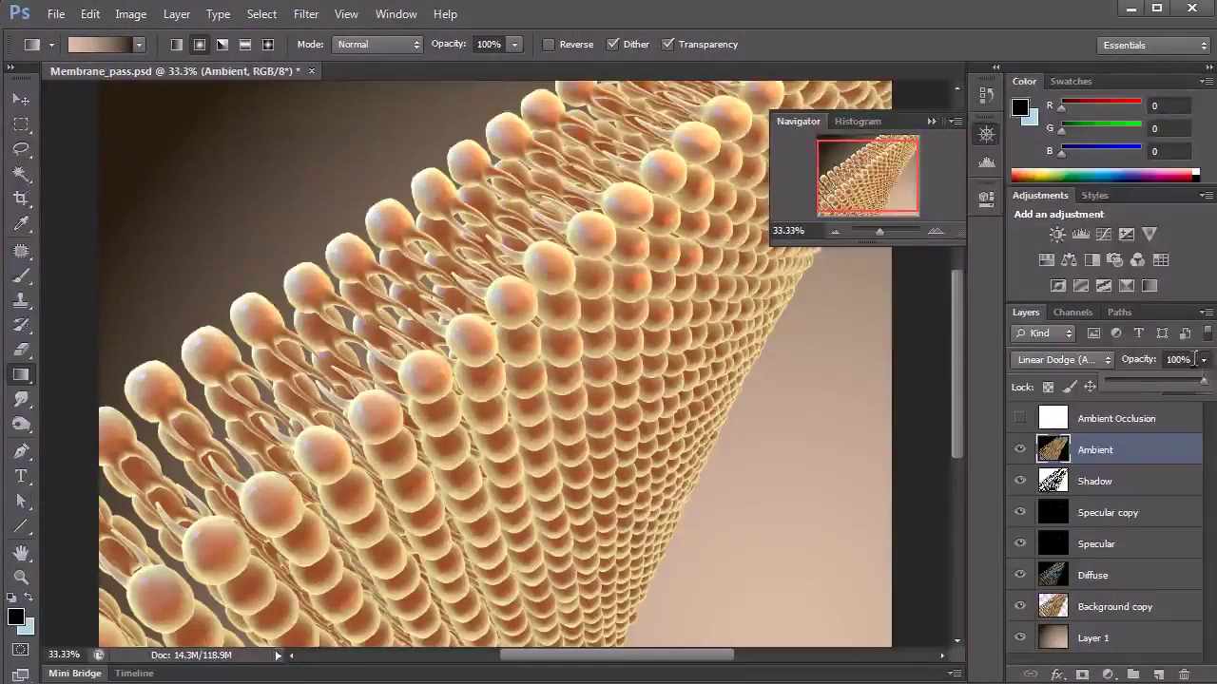
click(1105, 361)
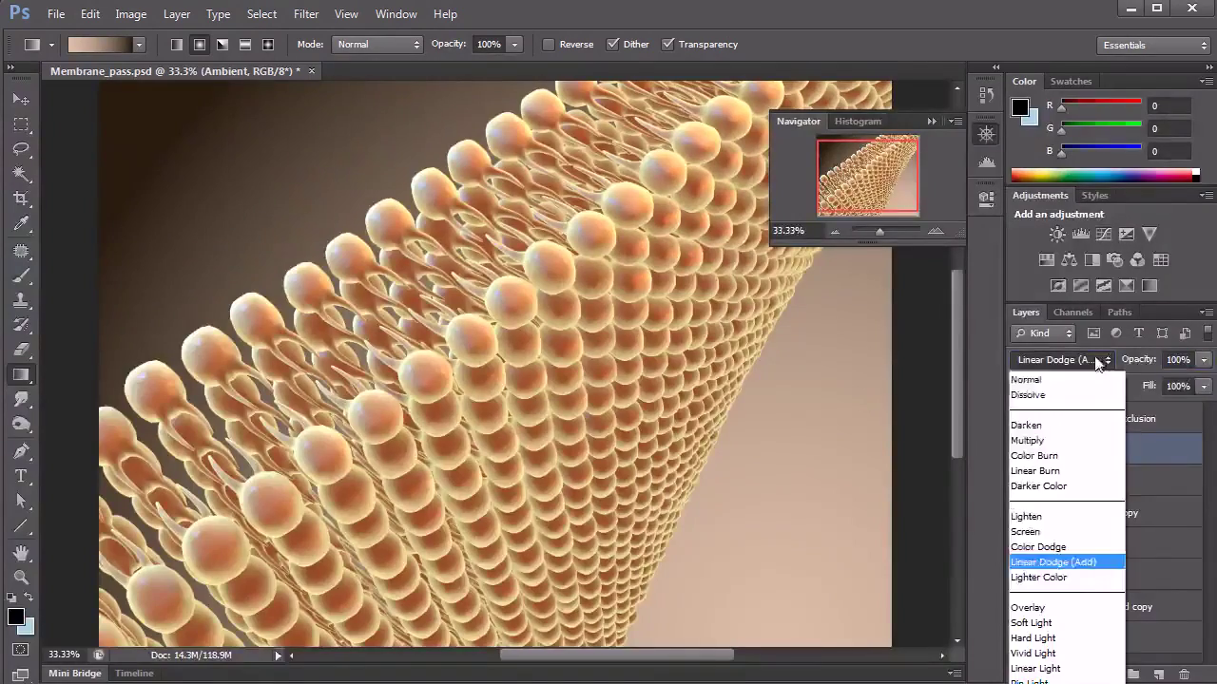
click(1063, 533)
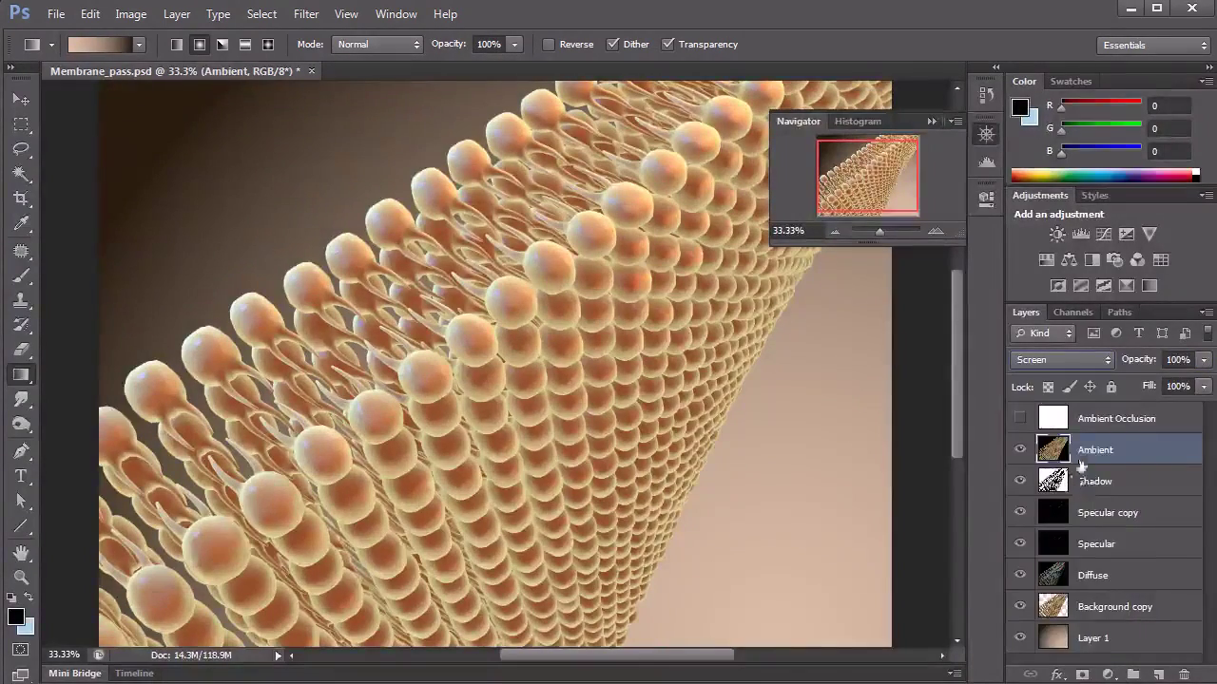
click(1093, 361)
click(1072, 566)
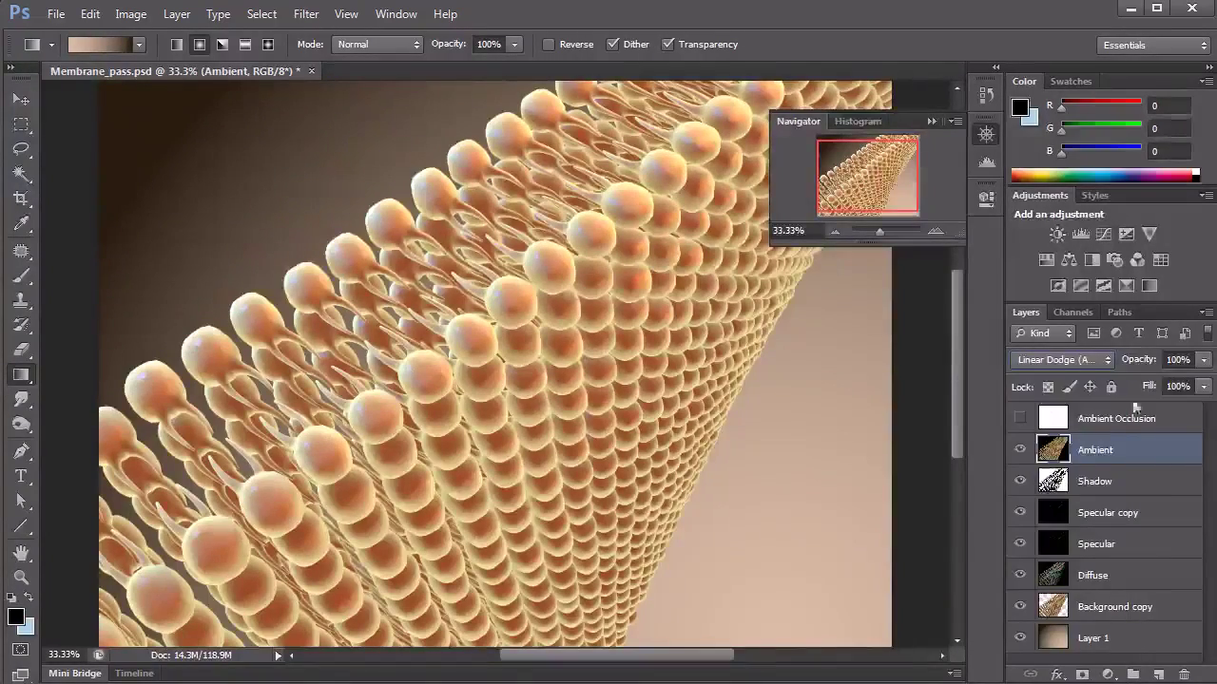
Lower the Ambient layer's opacity to 70% and compare the brightening
click(1020, 450)
click(1020, 450)
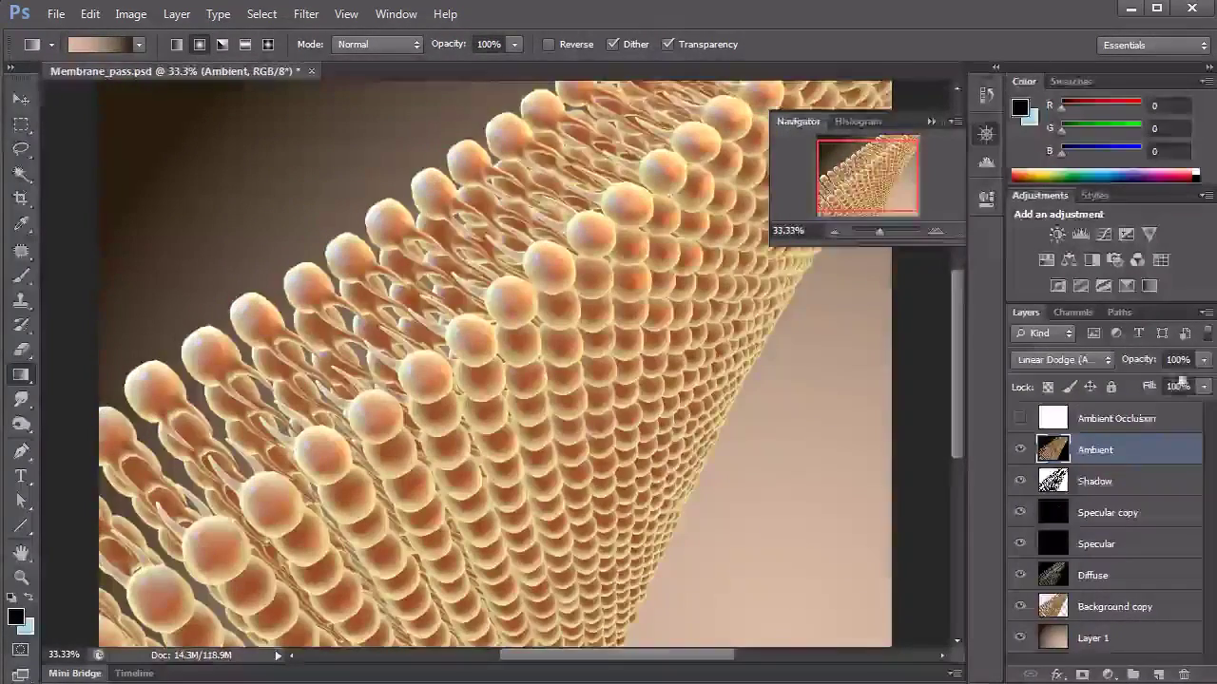
drag(1203, 362, 1177, 384)
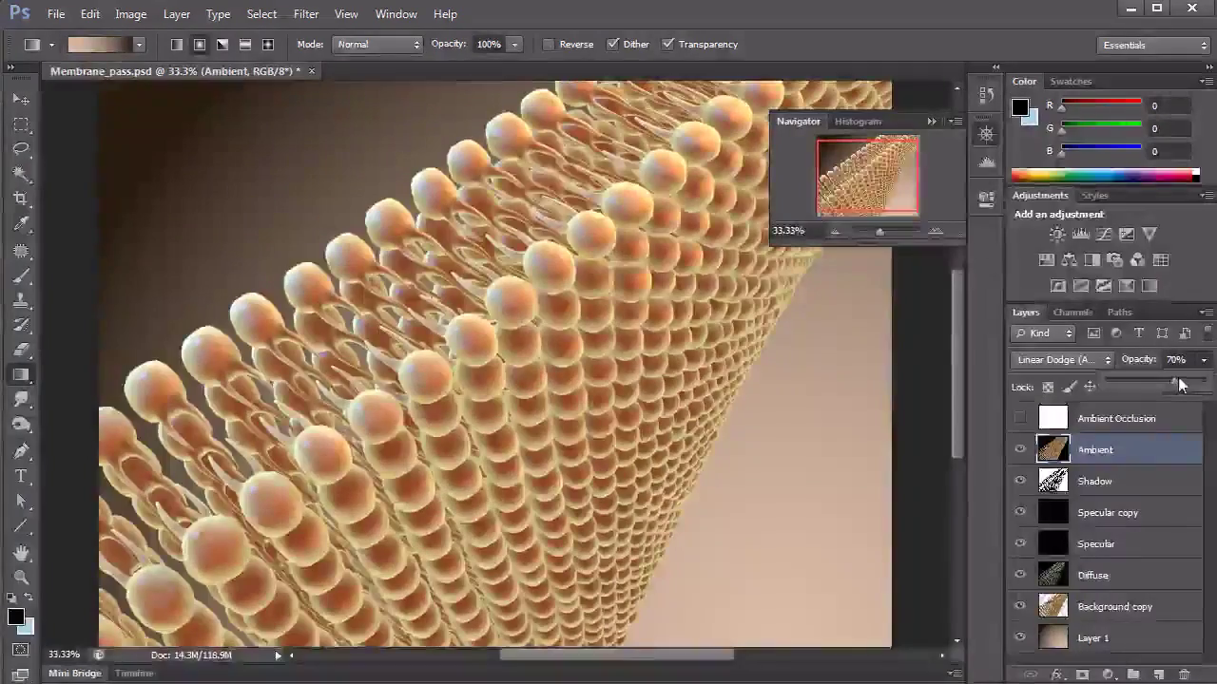
click(1020, 450)
click(1019, 450)
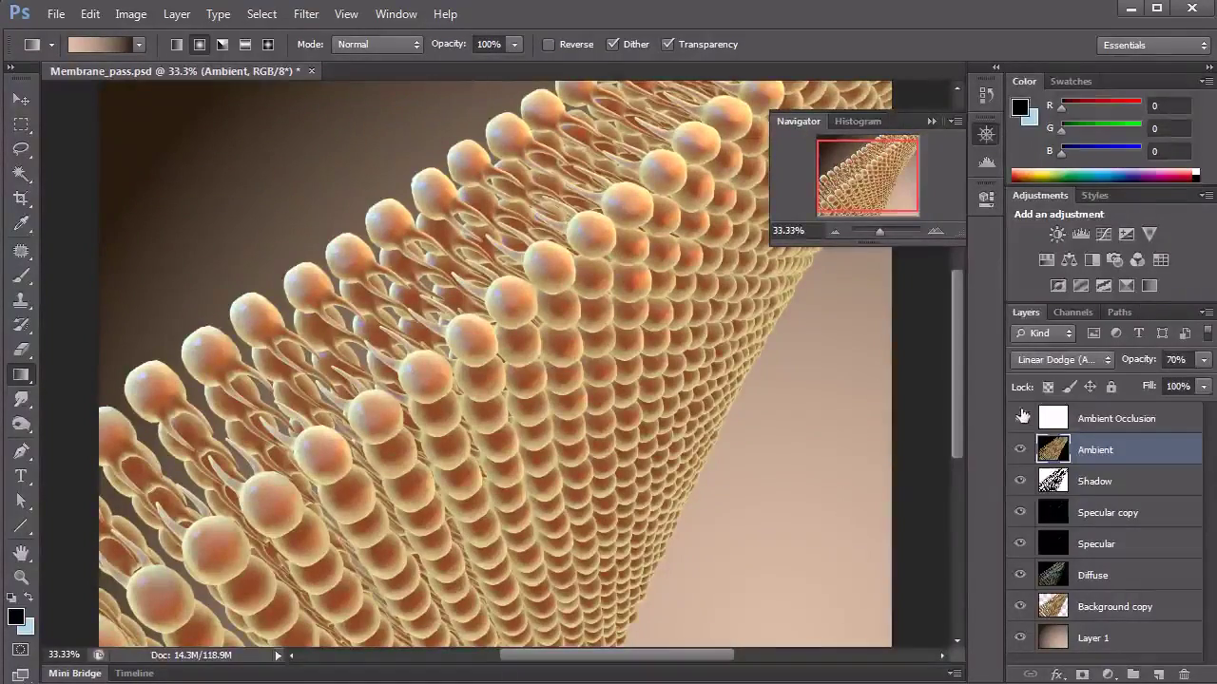
Show Ambient Occlusion, duplicate it with Ctrl+J, and compare the deeper crevice shading
click(936, 231)
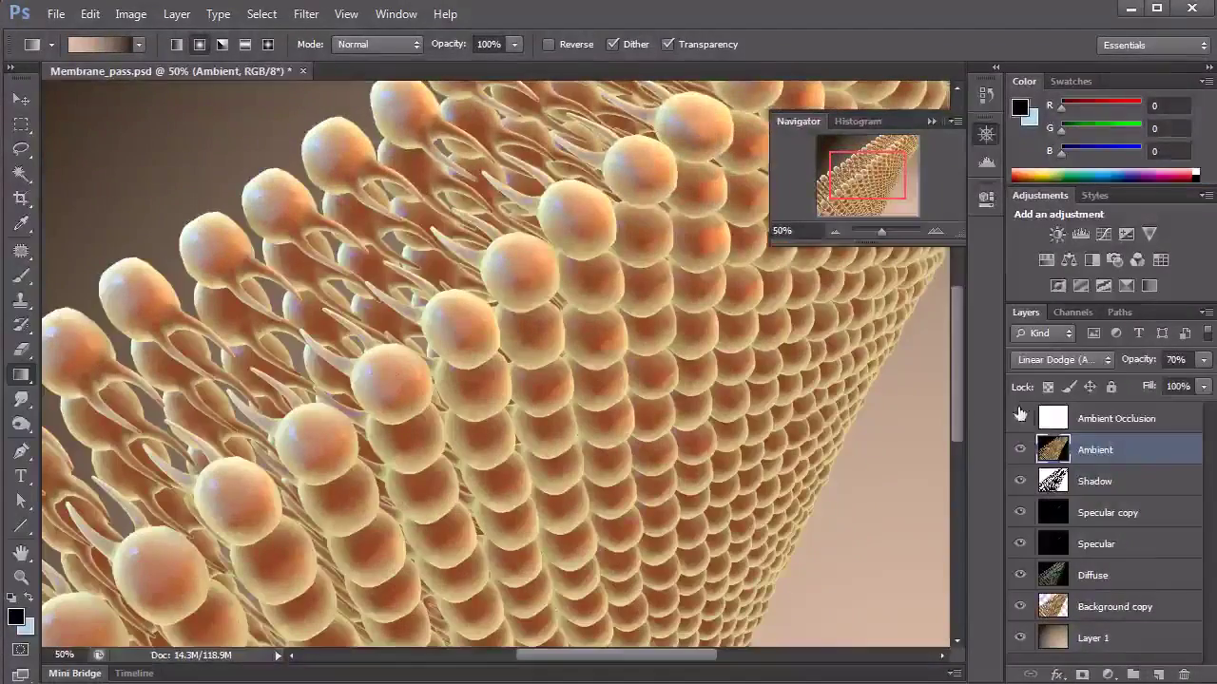
click(1021, 418)
click(1058, 425)
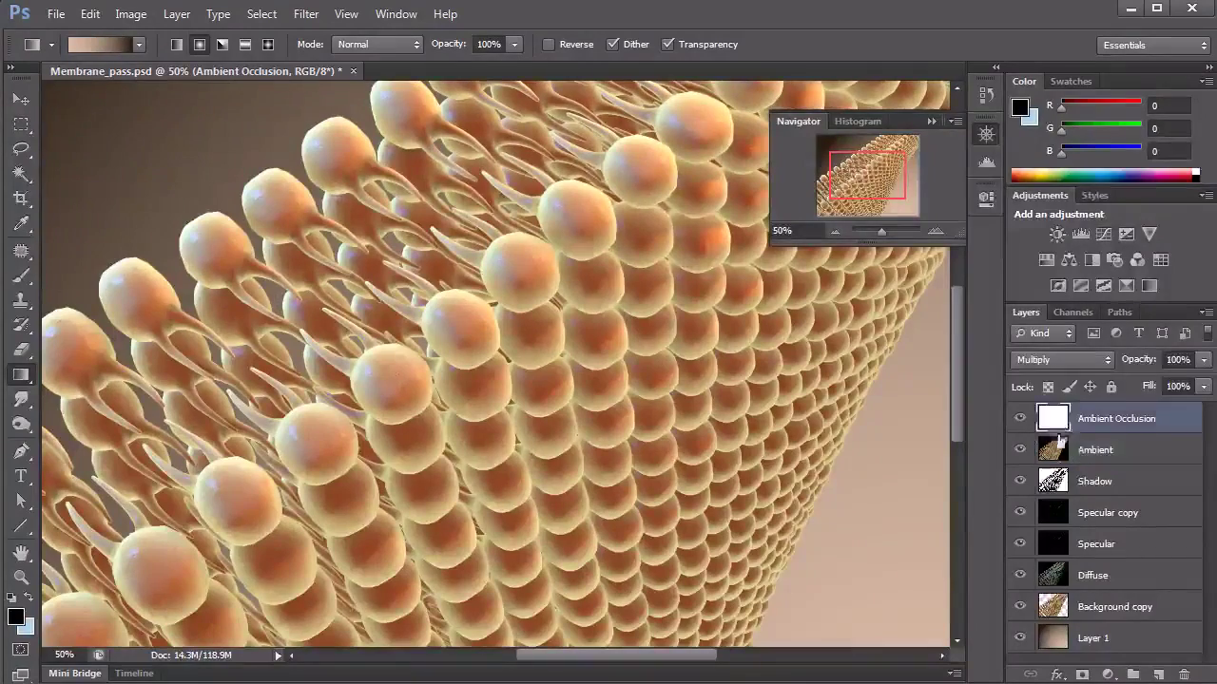
key(ctrl+j)
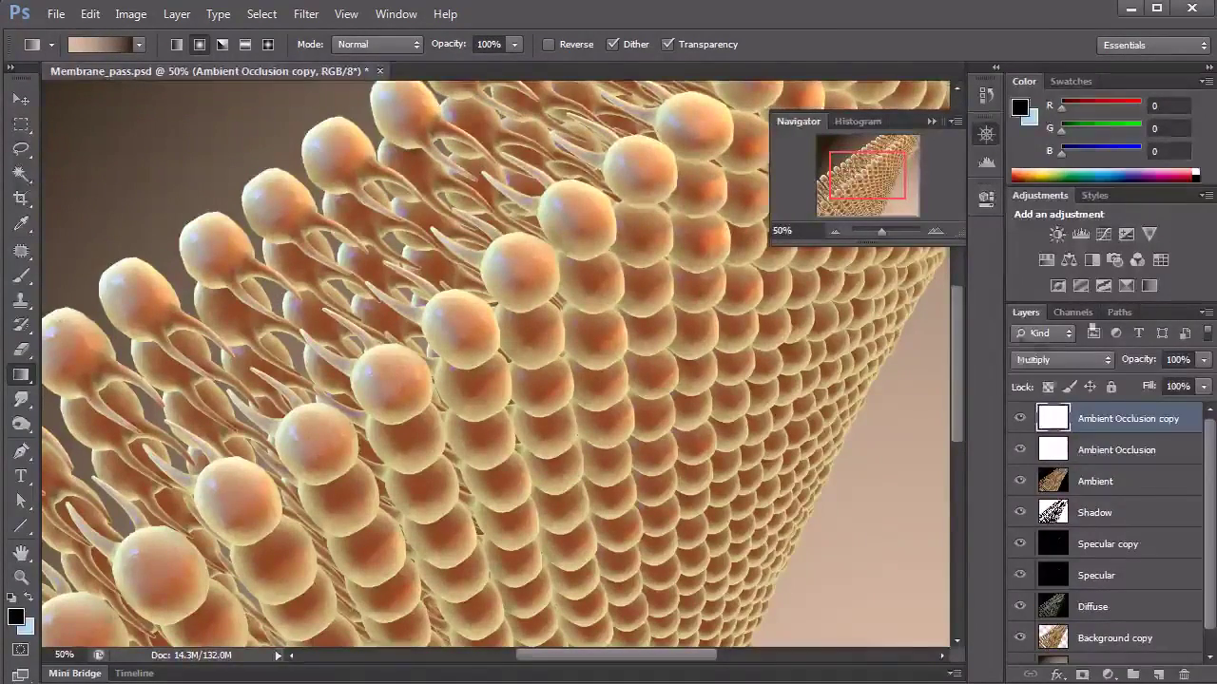
click(1019, 418)
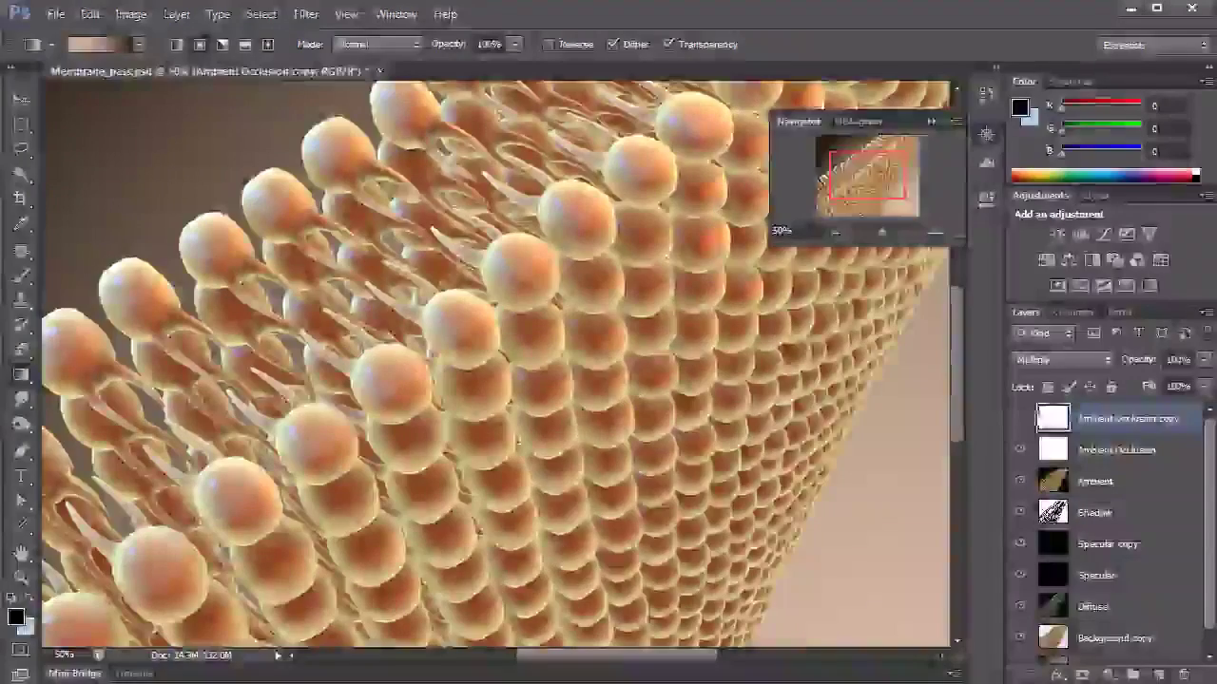
click(1019, 421)
click(1019, 421)
click(1019, 421)
click(1019, 421)
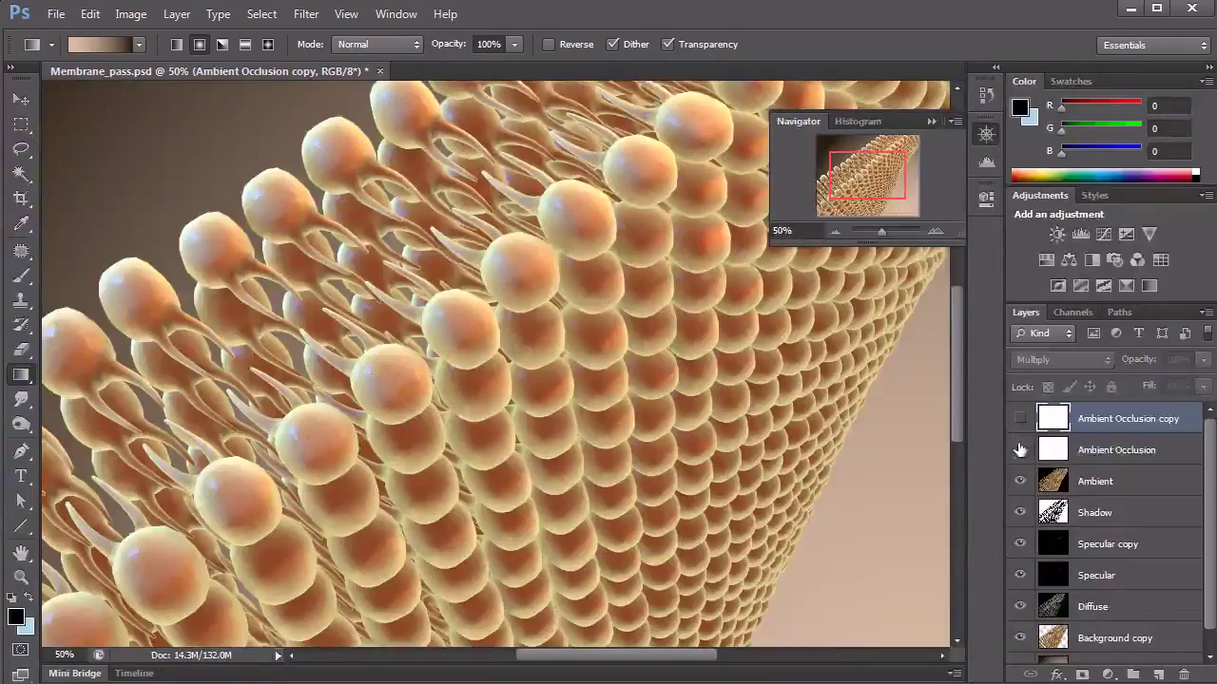
click(1020, 421)
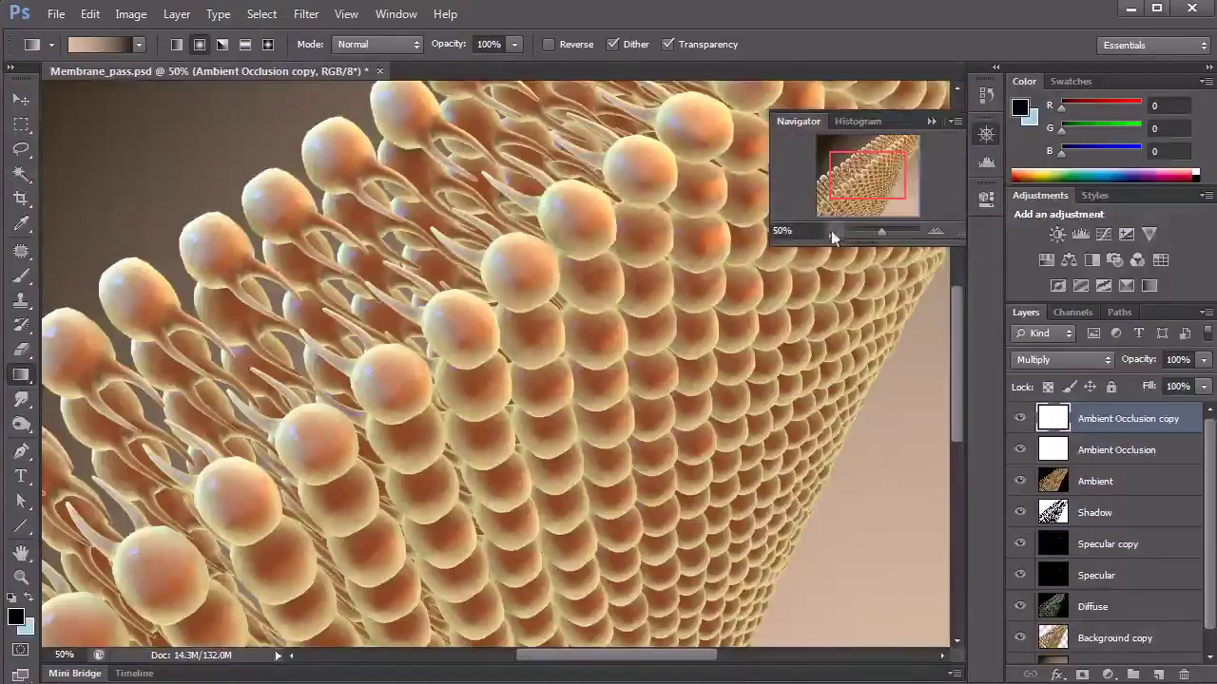
click(834, 231)
drag(857, 185, 857, 193)
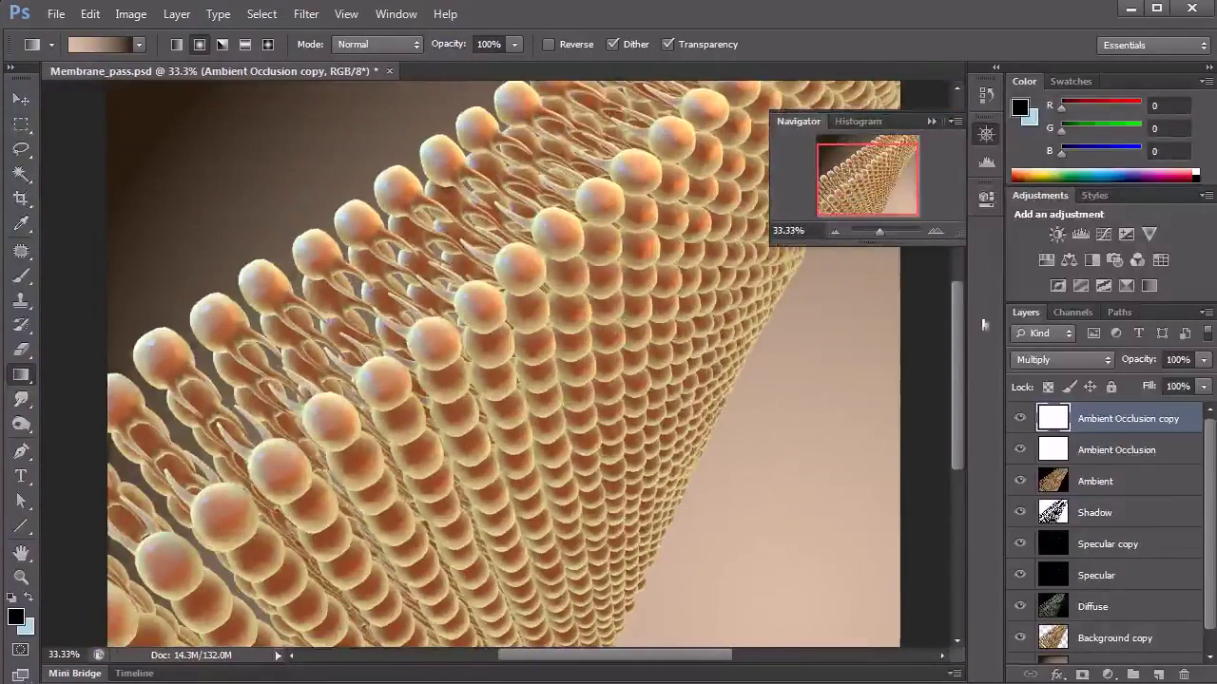
Set the Shadow layer's opacity to 55% and reposition the view at 33.33% zoom
click(1102, 514)
mouse_move(1203, 360)
mouse_down()
mouse_move(1197, 377)
mouse_move(1165, 376)
mouse_up()
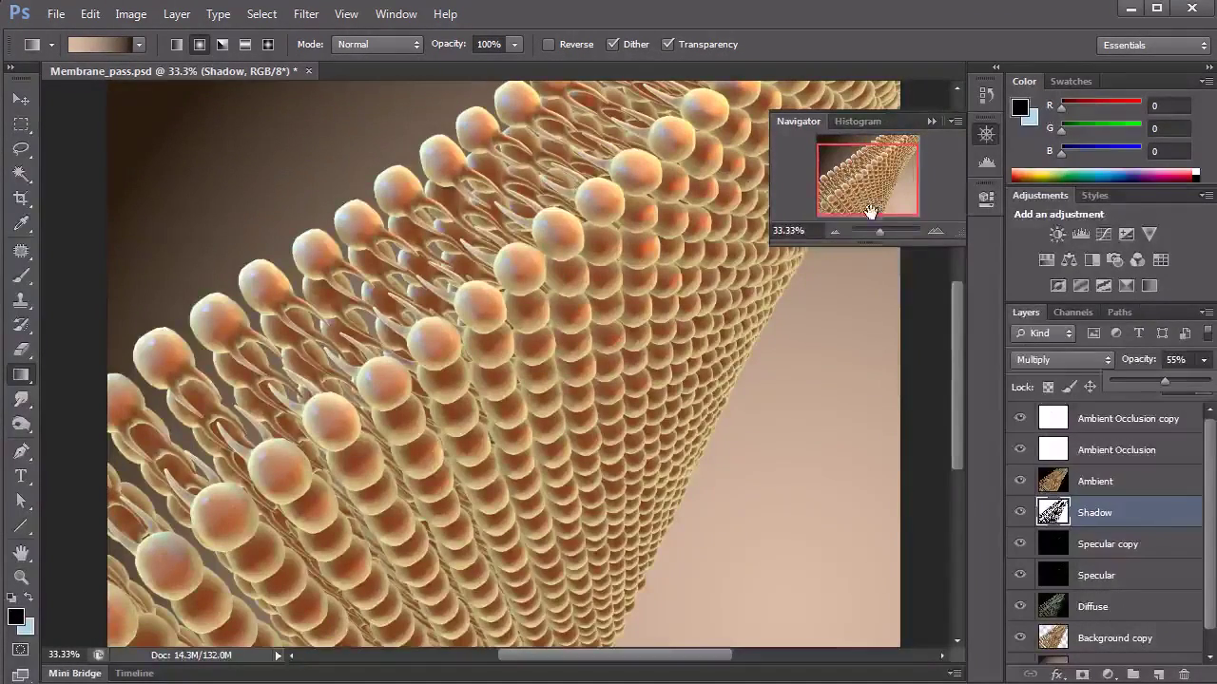
drag(864, 204, 852, 194)
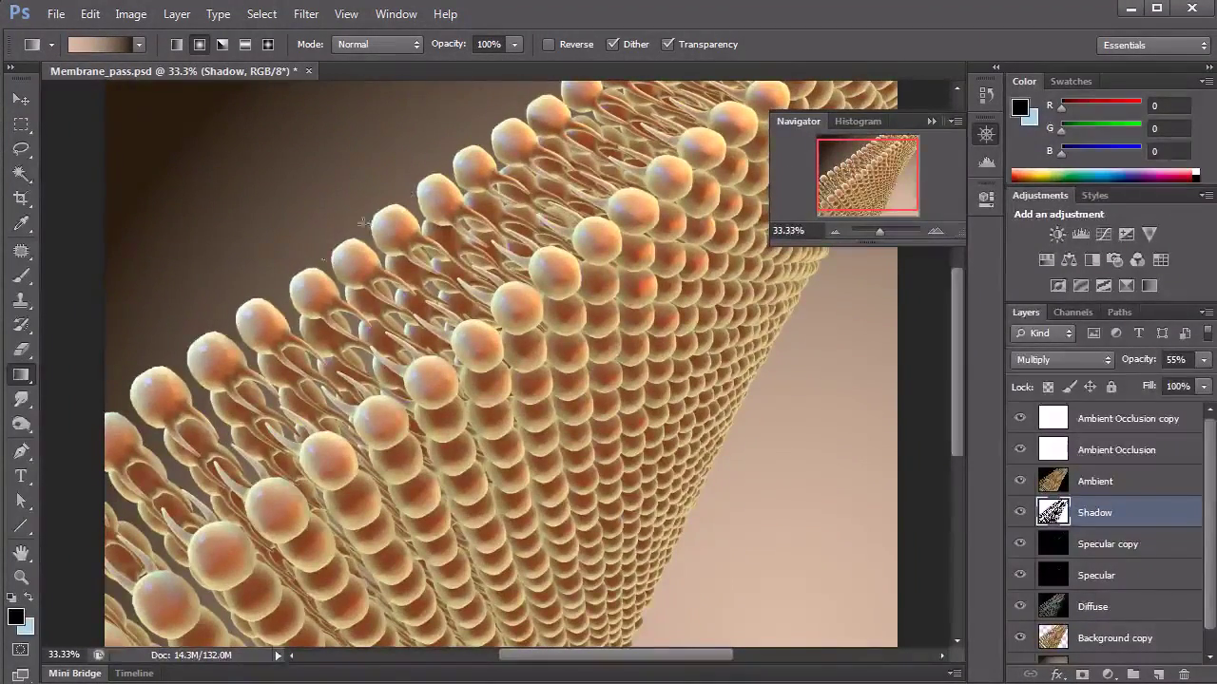
drag(865, 171, 836, 231)
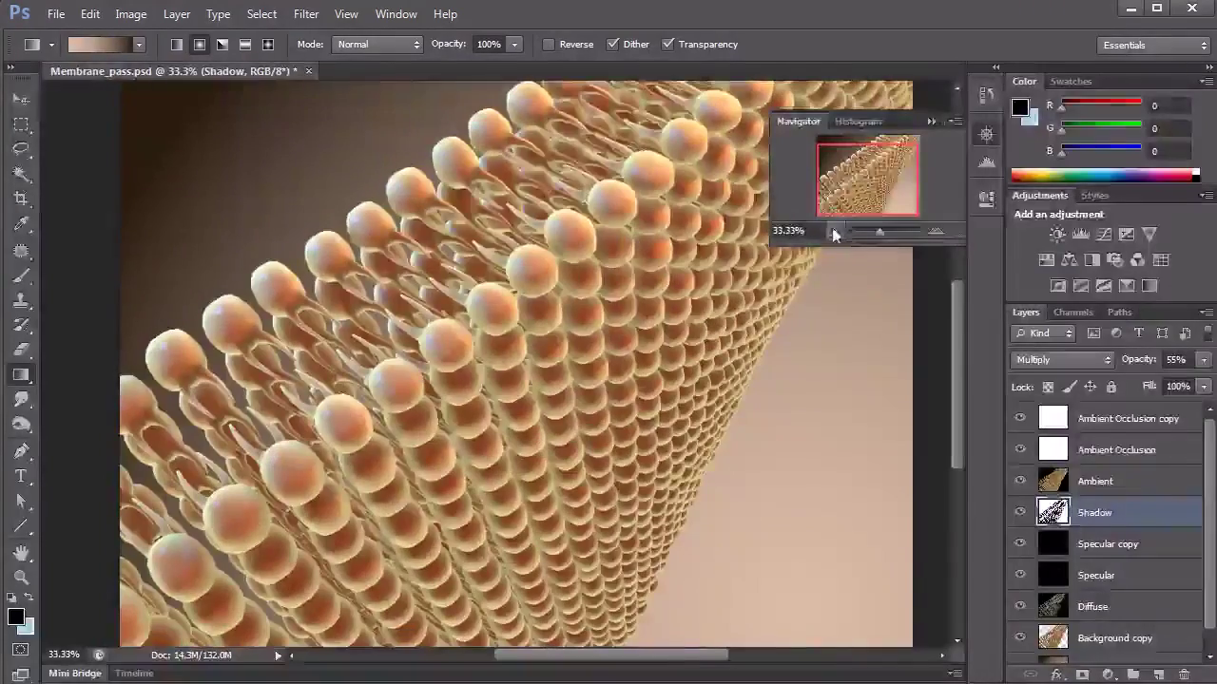
drag(855, 190, 842, 190)
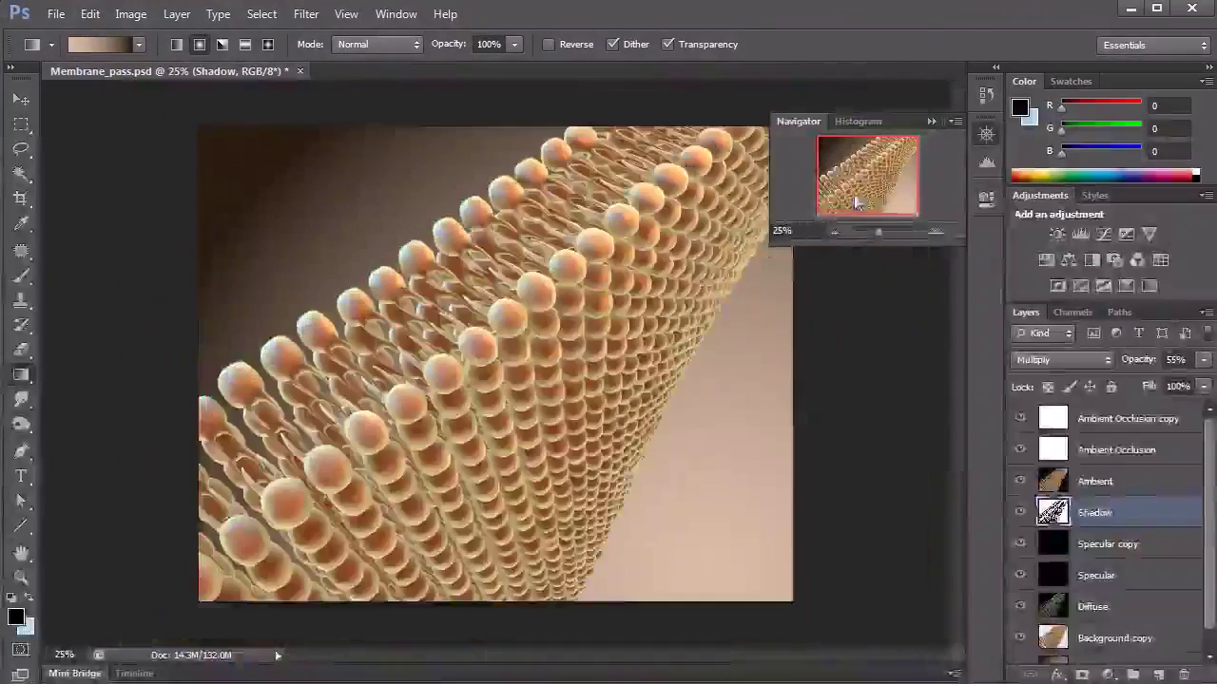
click(935, 231)
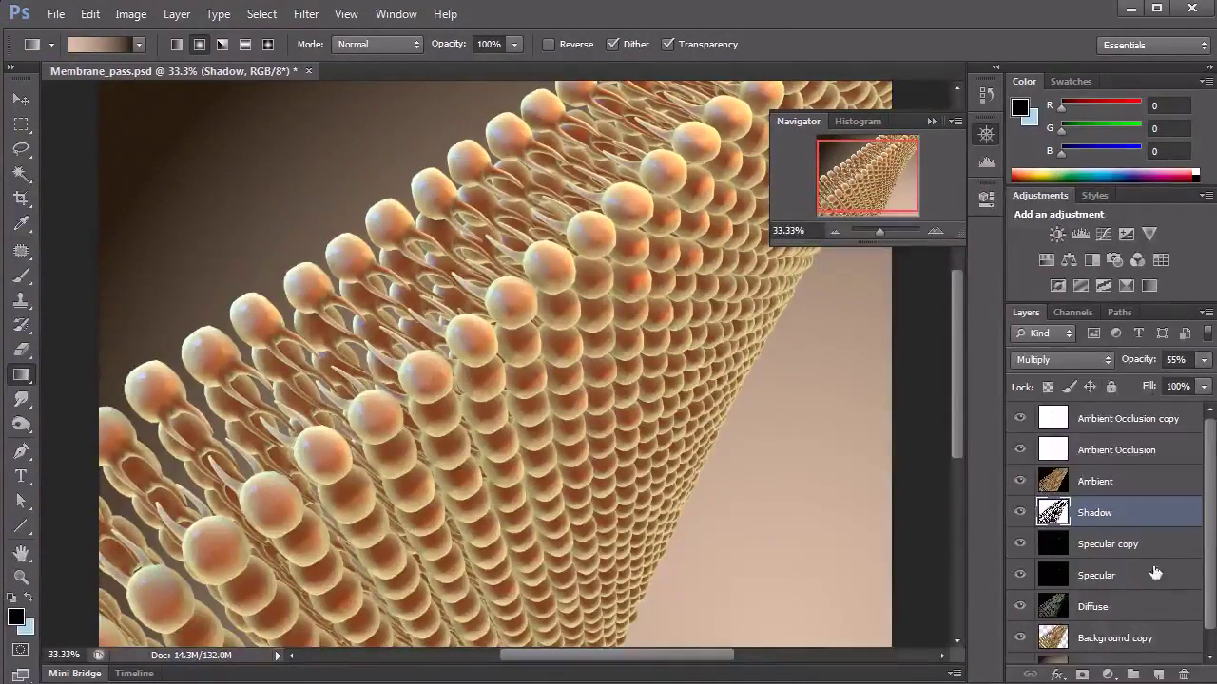
drag(1209, 540, 1205, 599)
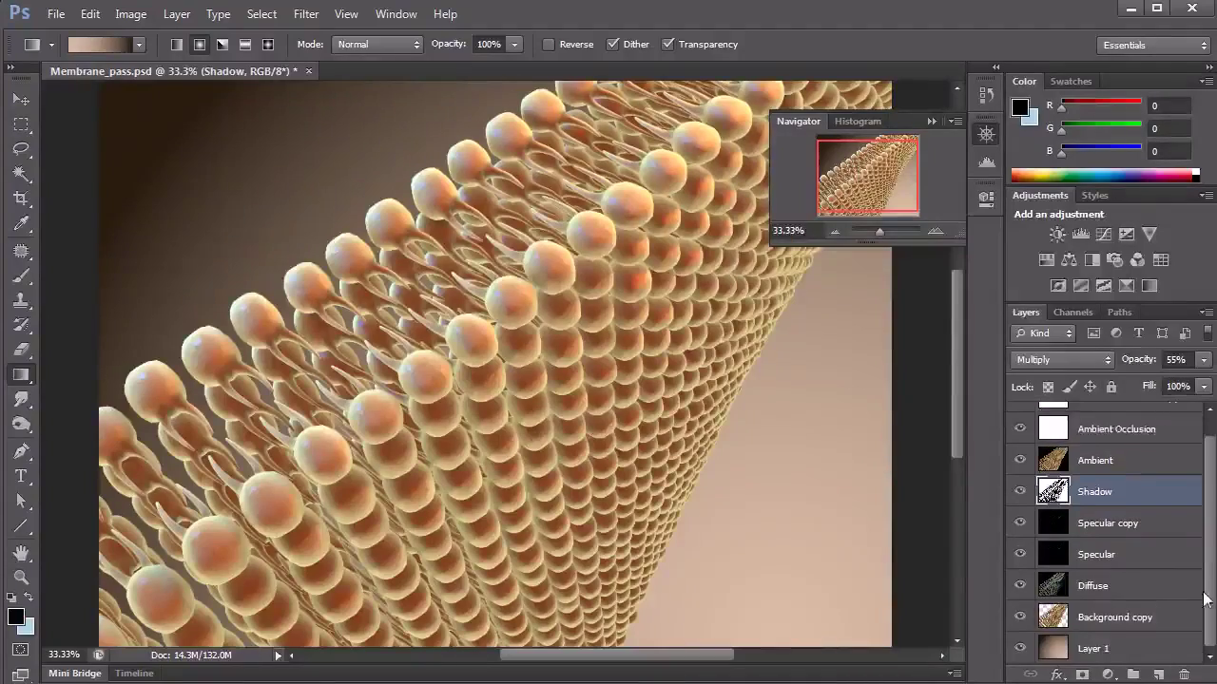
Hide Layer 1 and group Background copy through Ambient Occlusion copy via Layer > Group Layers
click(1019, 647)
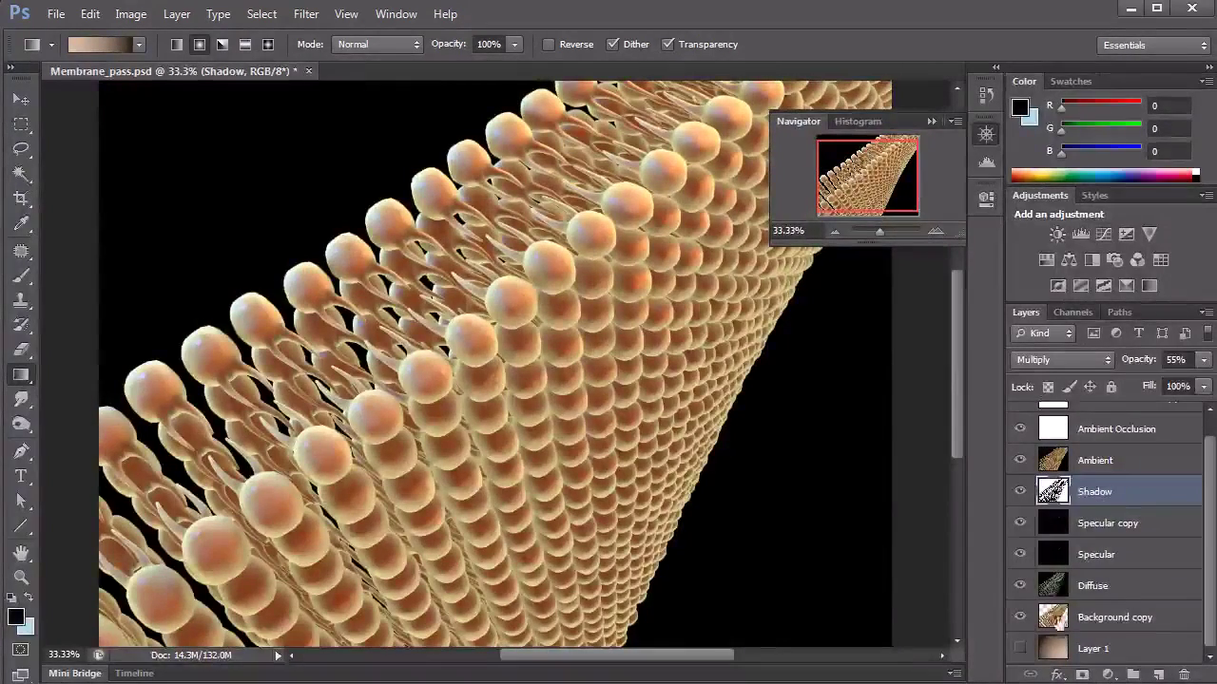
click(1058, 617)
scroll(1078, 418, up, 1)
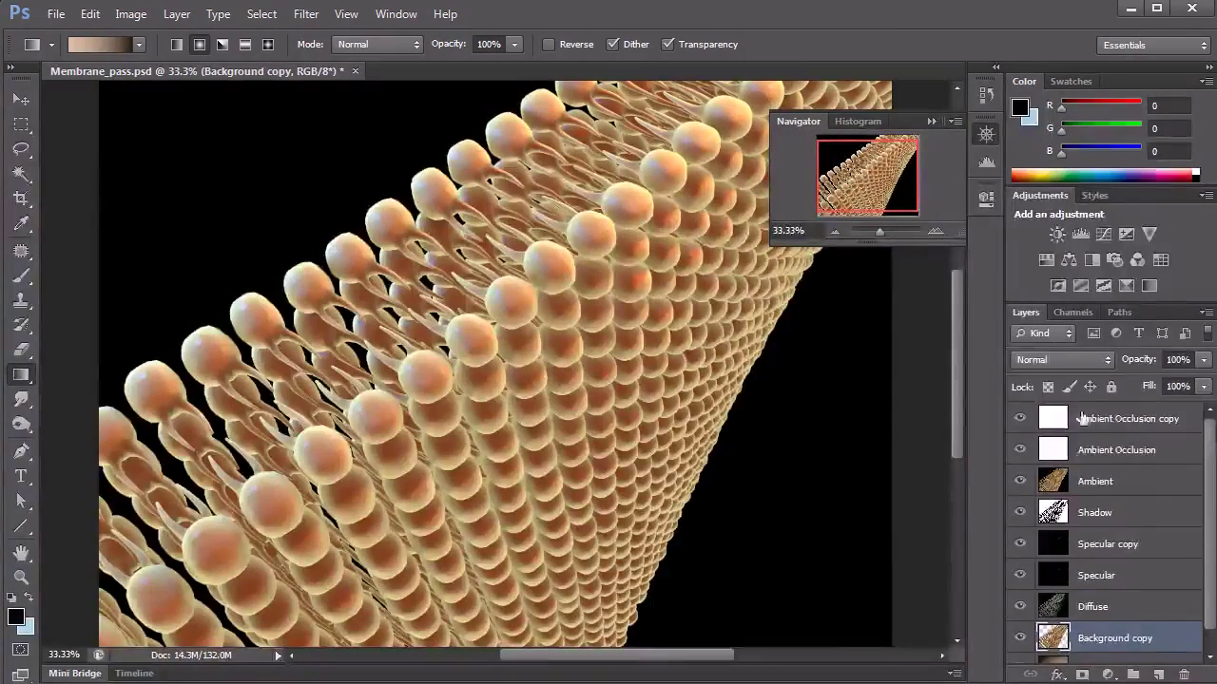
shift+click(1080, 418)
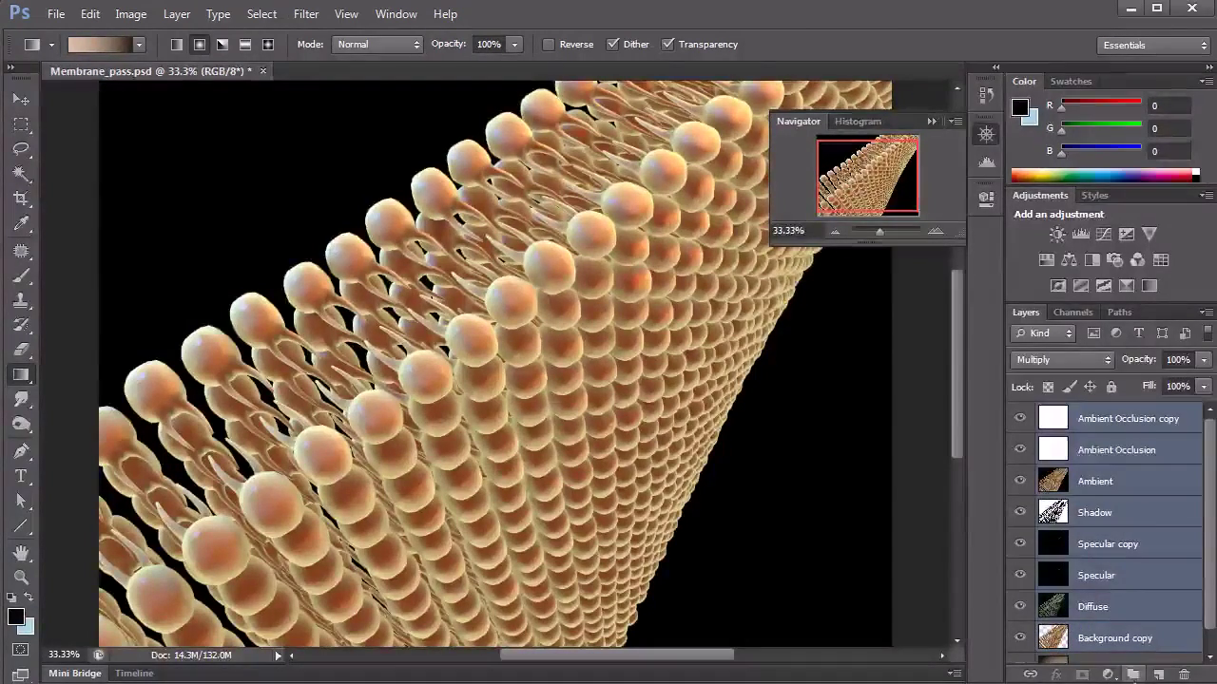
right_click(1055, 430)
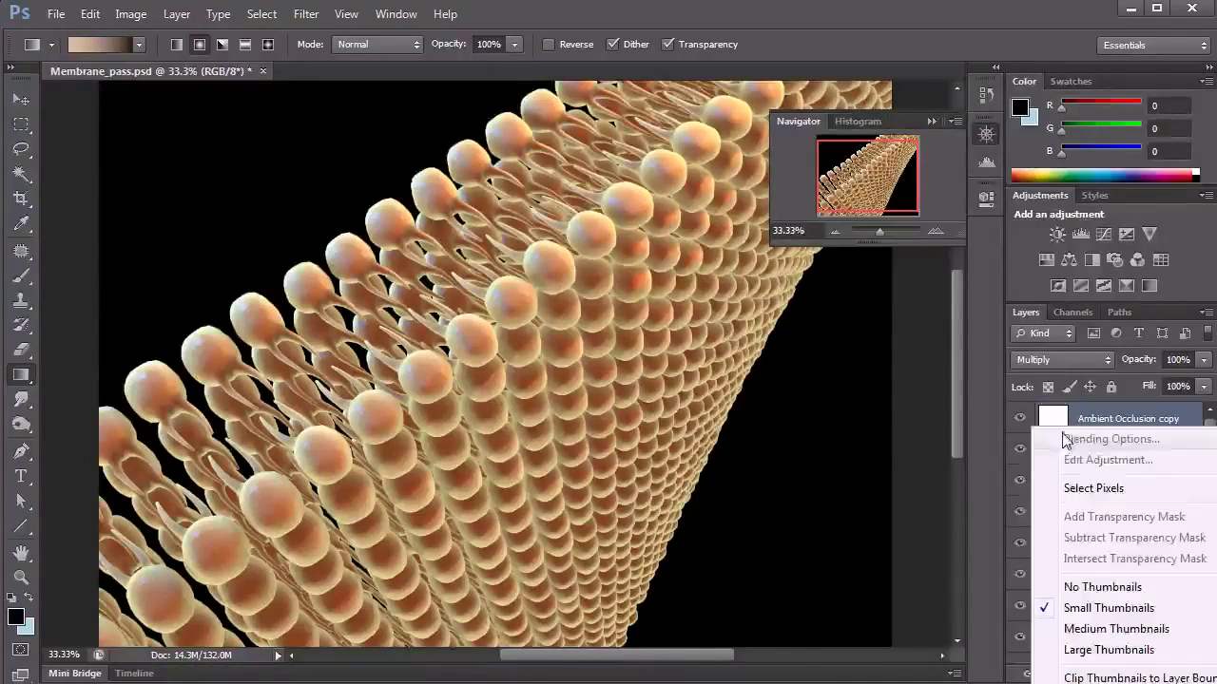
click(176, 16)
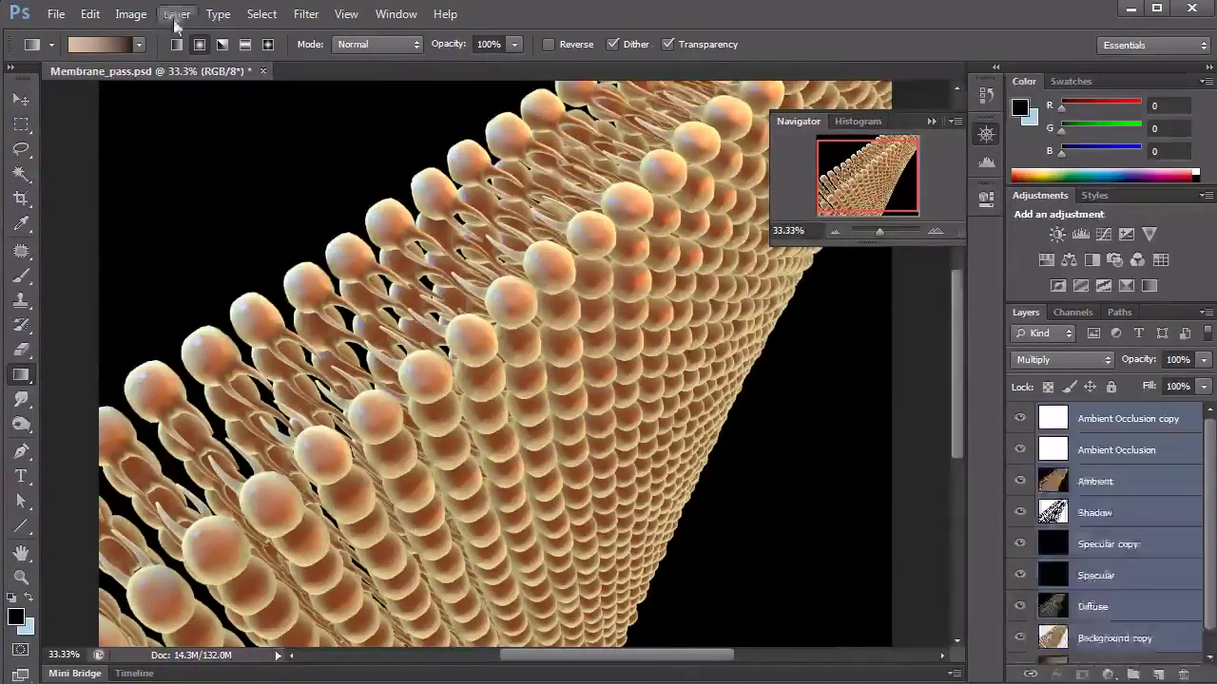
click(176, 16)
click(209, 358)
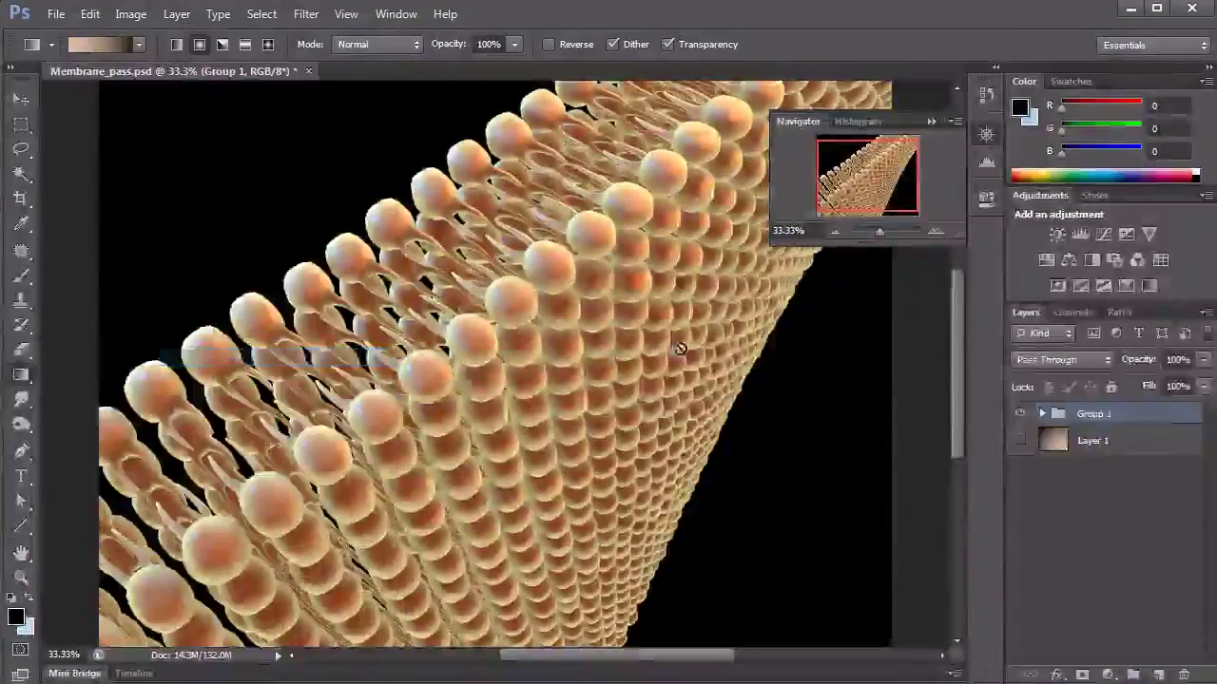
Rename the group 'membrane' and drag it to make a duplicate
double_click(1141, 415)
text(membrane)
key(Return)
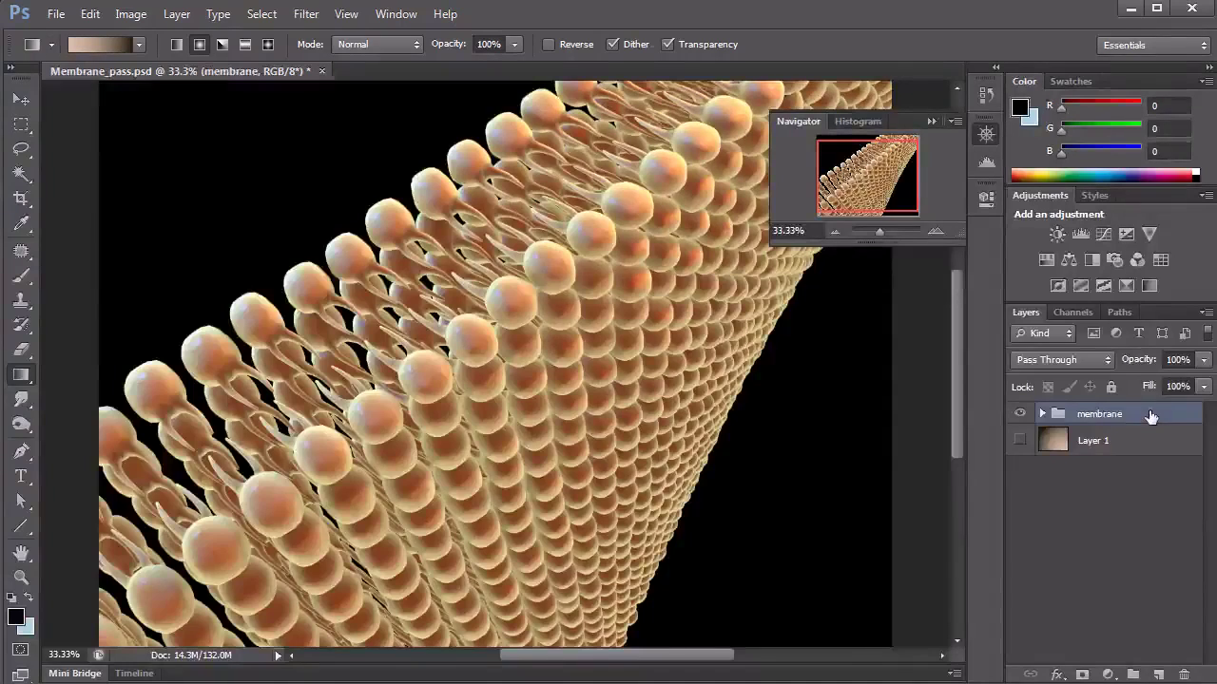
drag(1087, 420, 1158, 674)
Hide the original membrane group and merge the membrane copy group into a single layer
click(1020, 436)
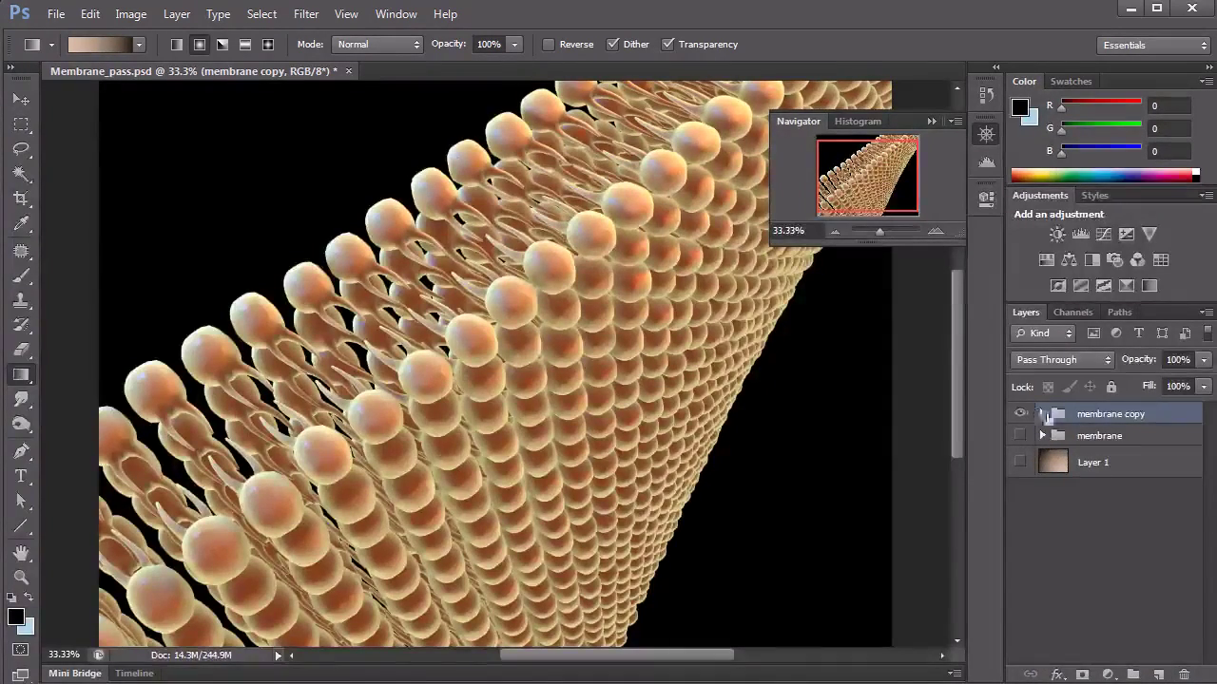
click(1041, 414)
click(1101, 448)
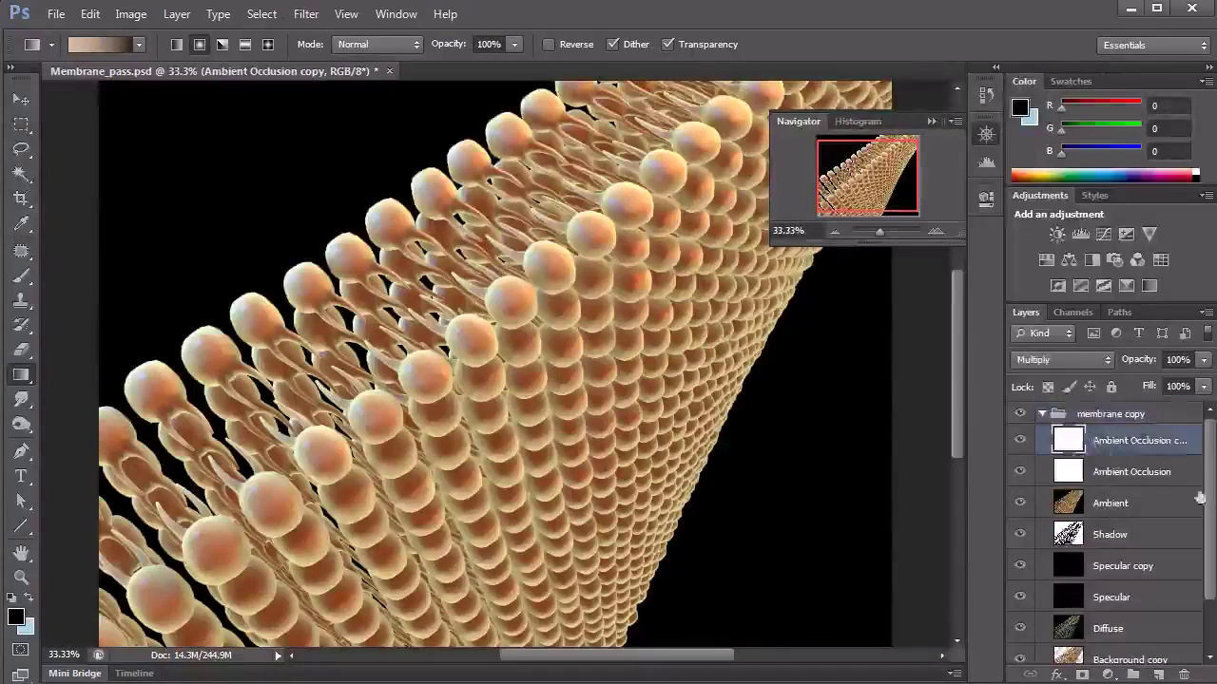
scroll(1200, 503, down, 2)
scroll(1200, 485, up, 2)
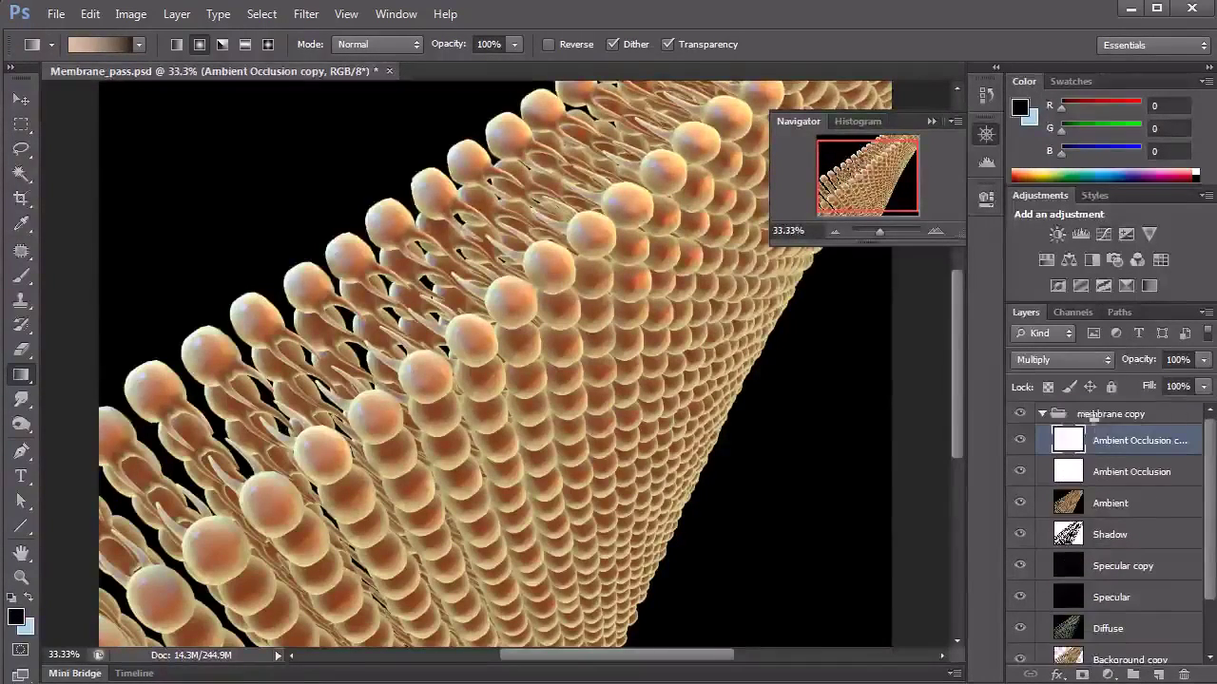
click(1043, 414)
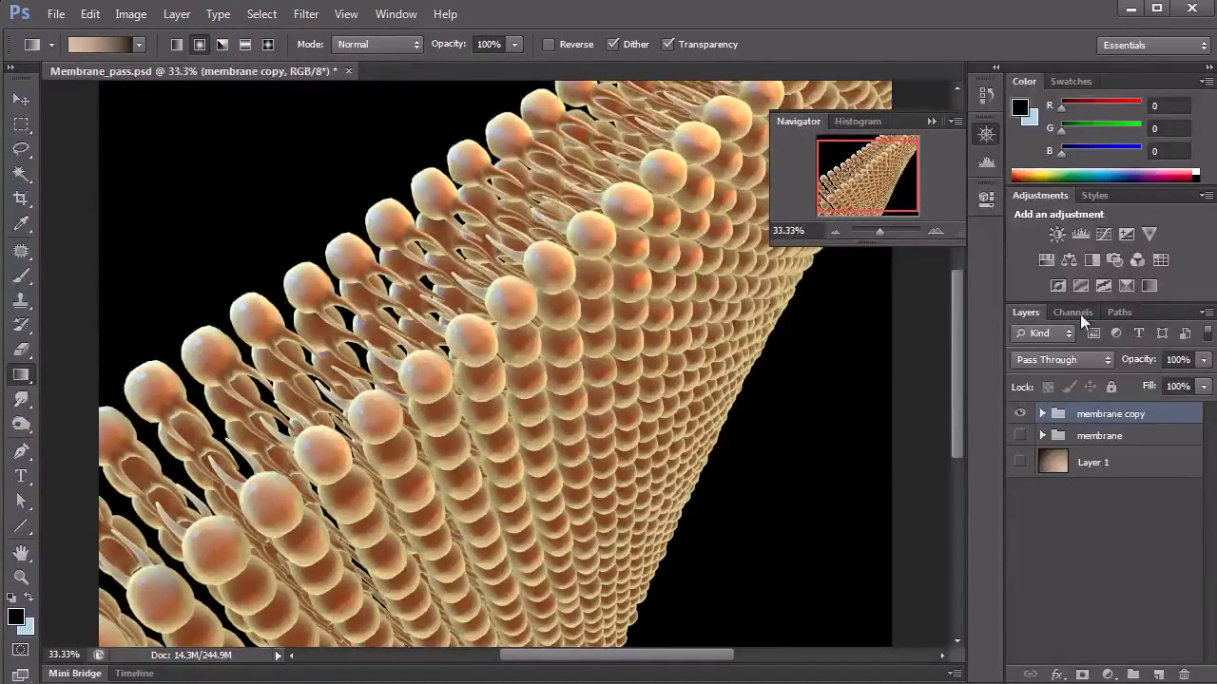
right_click(1121, 416)
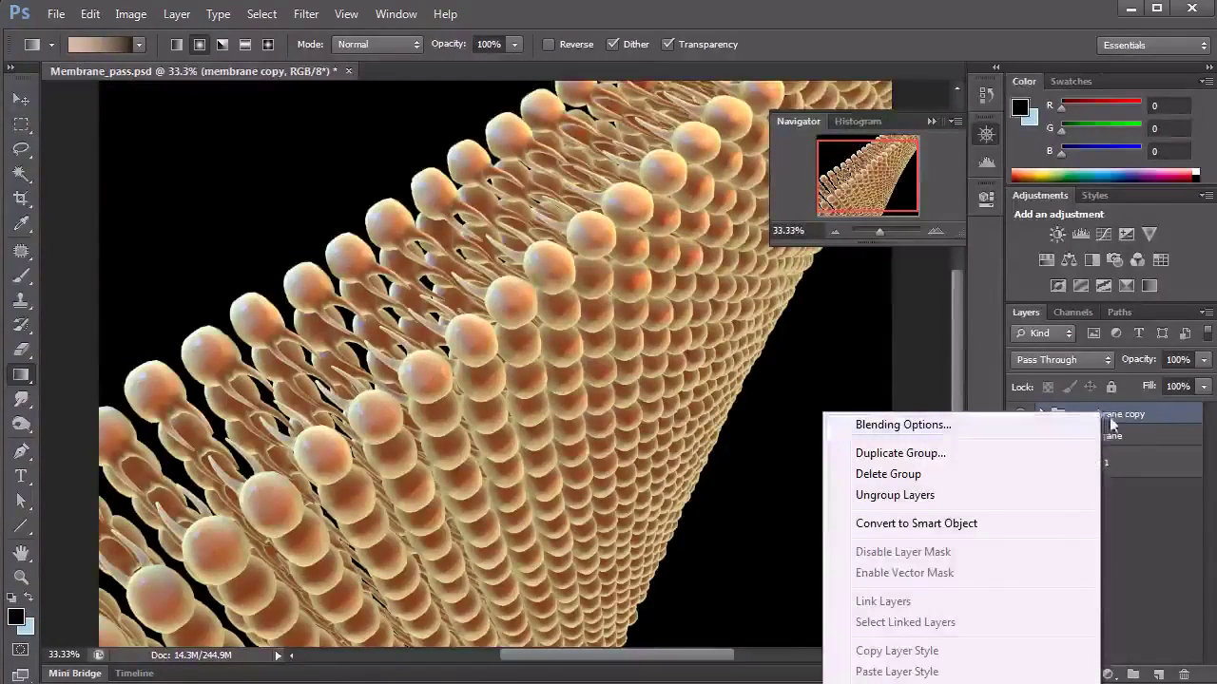
click(963, 680)
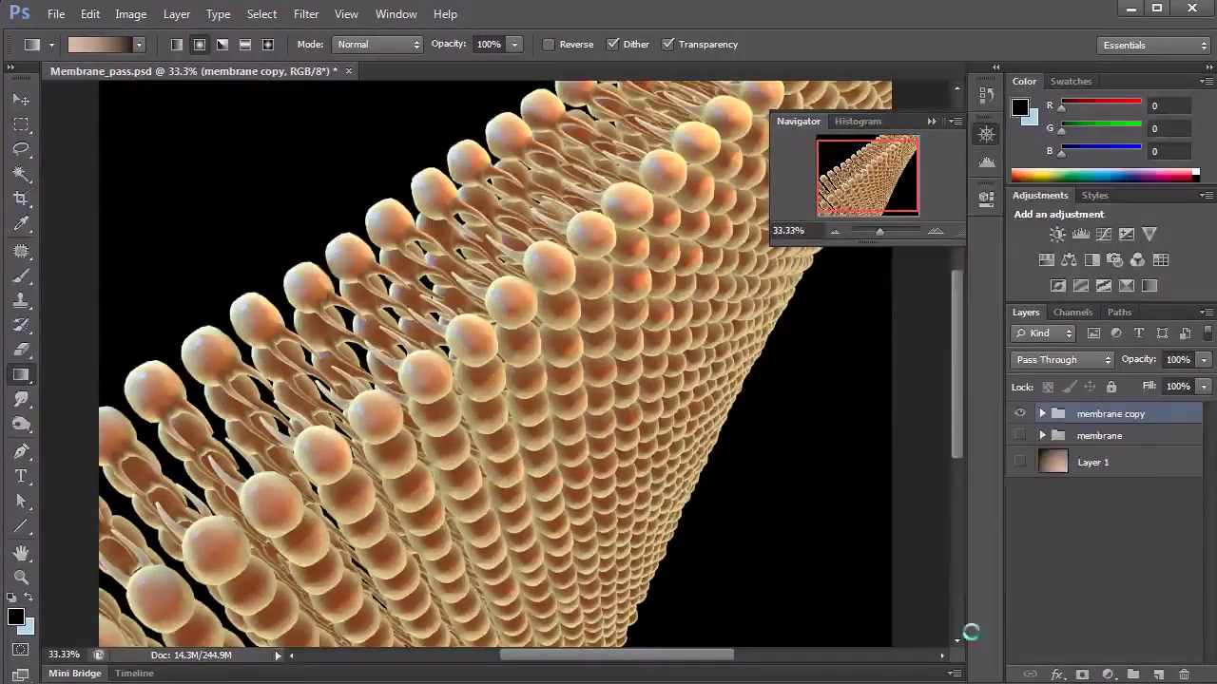
double_click(1109, 419)
ctrl+click(1141, 421)
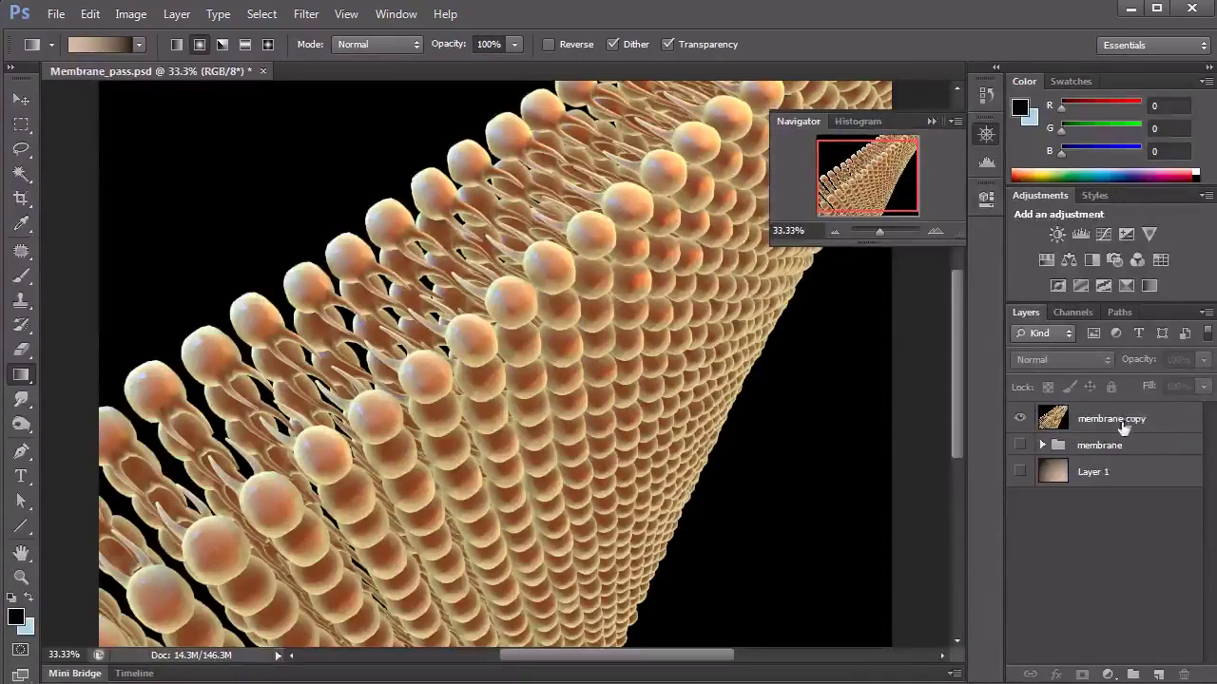
Show Layer 1, then delete the black surround using the inverted Alpha channel selection and deselect
click(1020, 474)
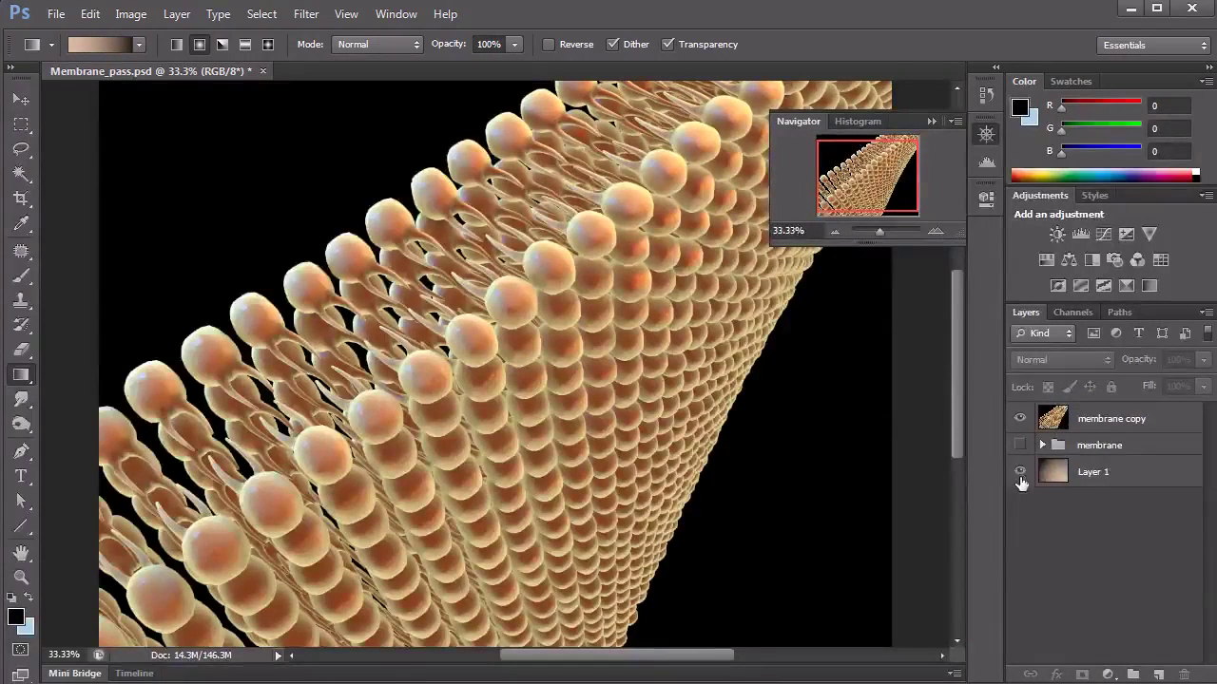
click(1057, 419)
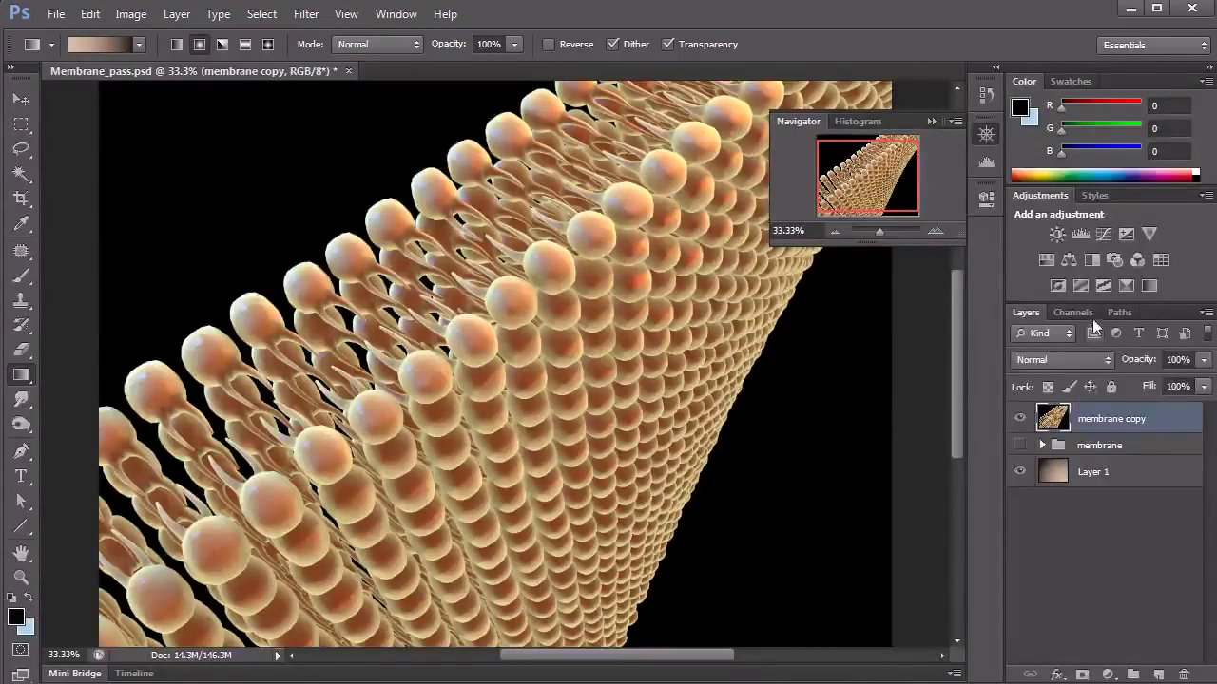
click(1073, 312)
ctrl+click(1043, 454)
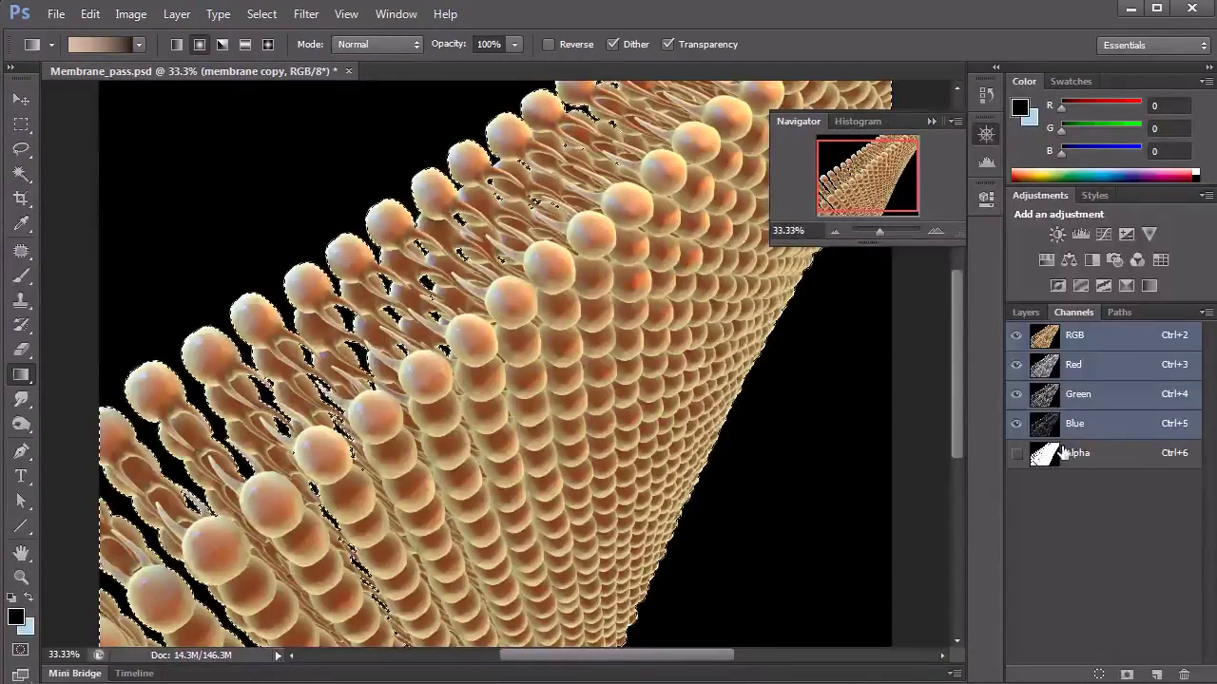
click(1025, 312)
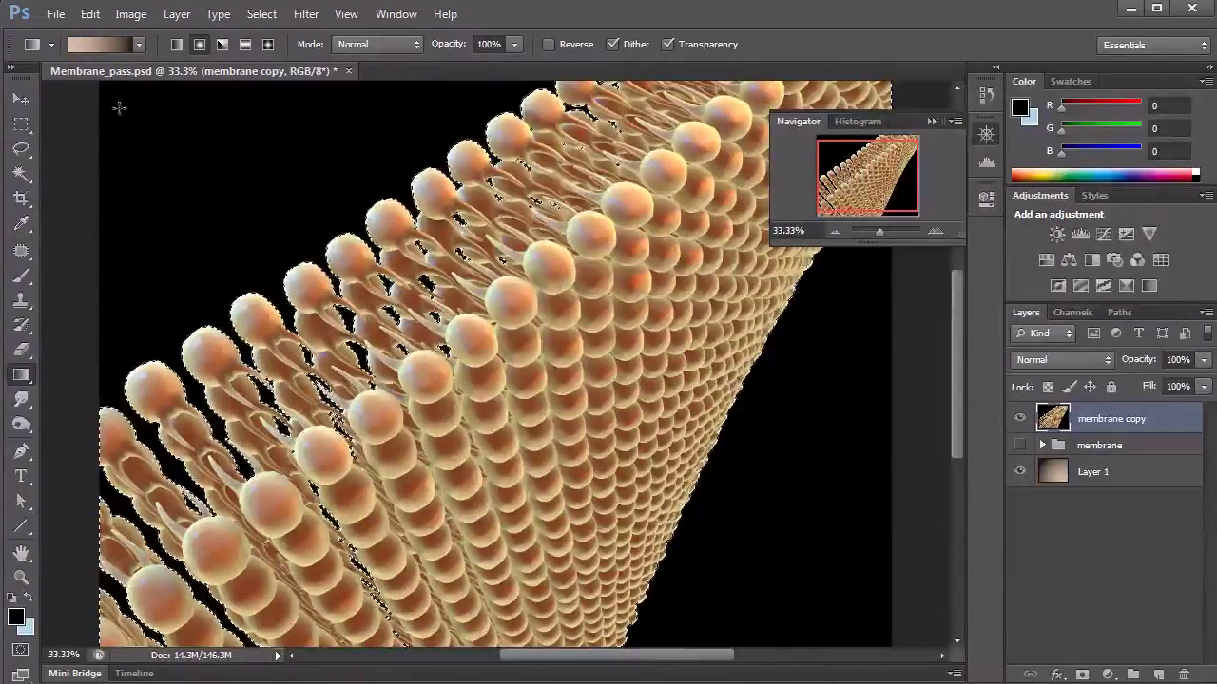
click(24, 128)
right_click(553, 268)
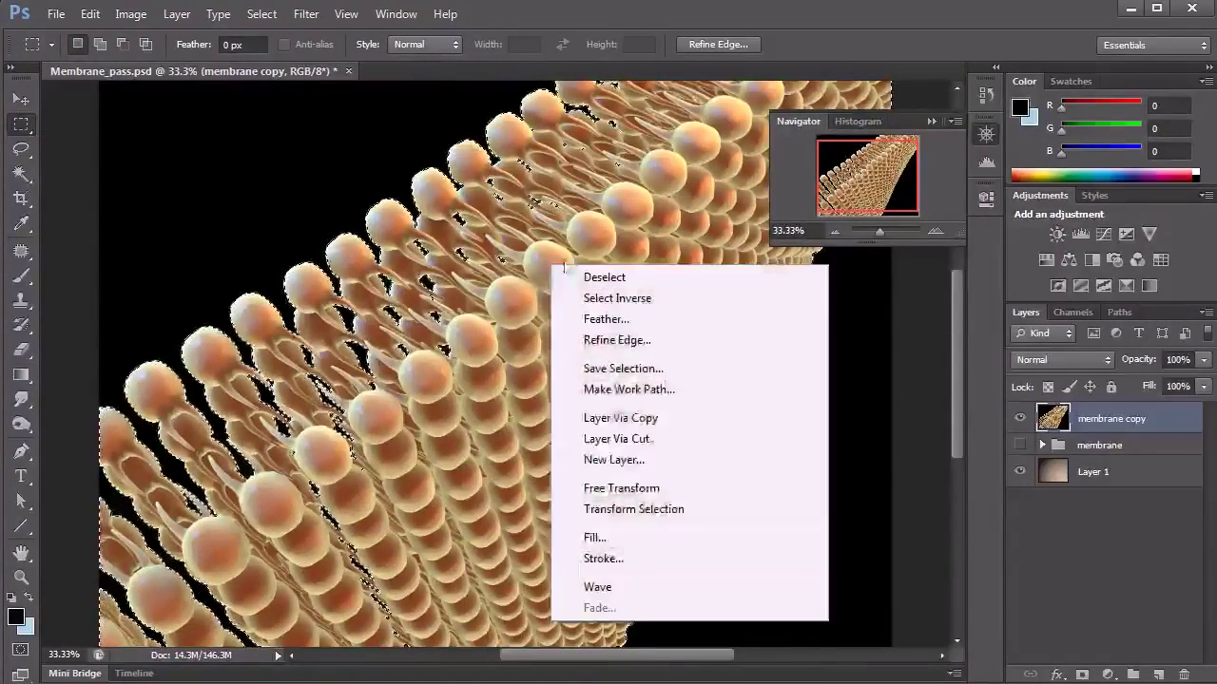
click(618, 298)
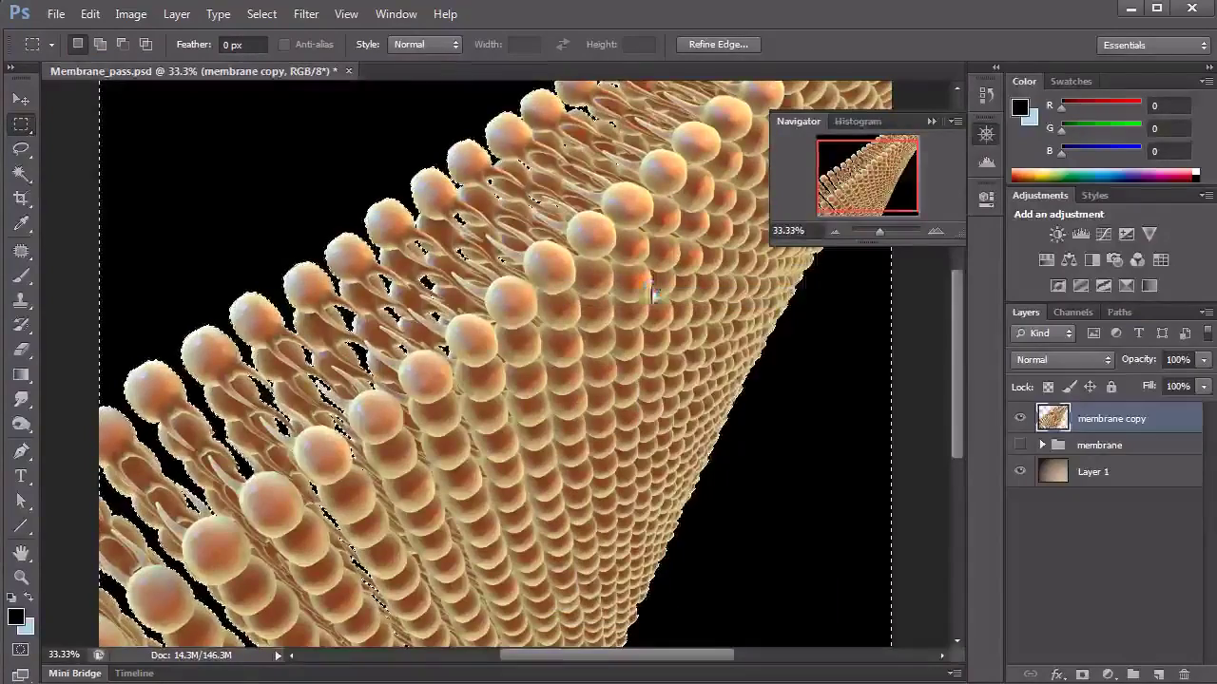
key(Delete)
click(733, 557)
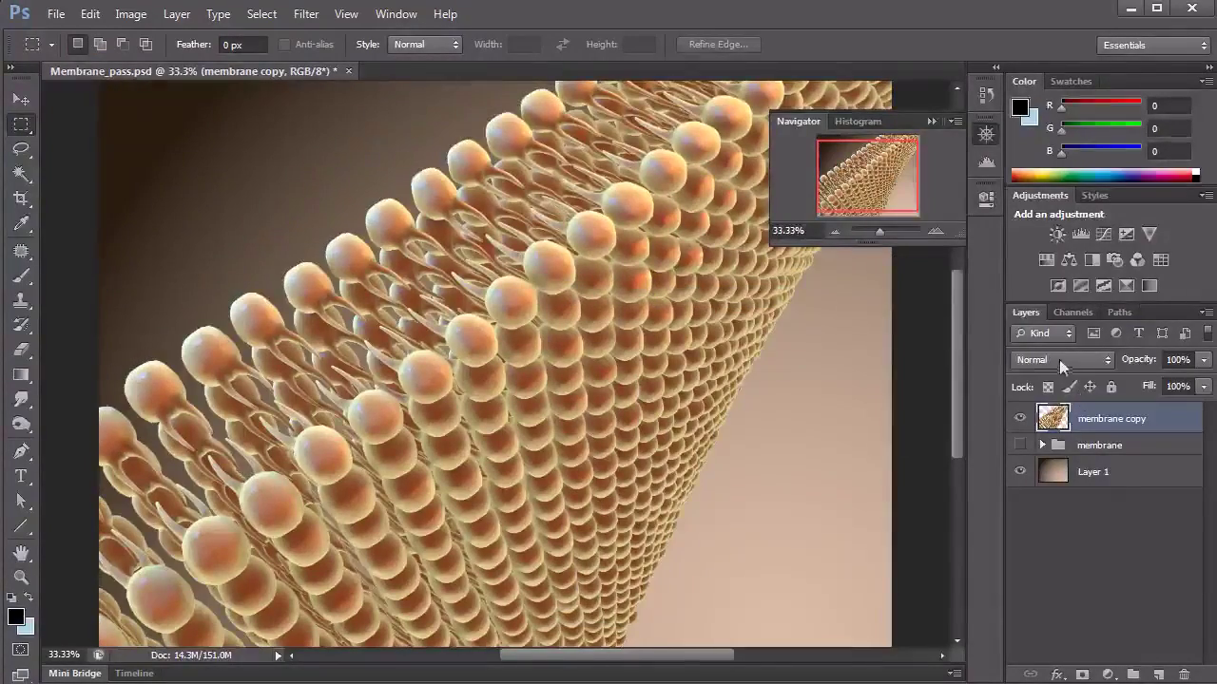
click(1020, 418)
Compare the membrane copy's edges by repeatedly toggling the brown background layer's visibility
click(1020, 418)
drag(869, 182, 862, 181)
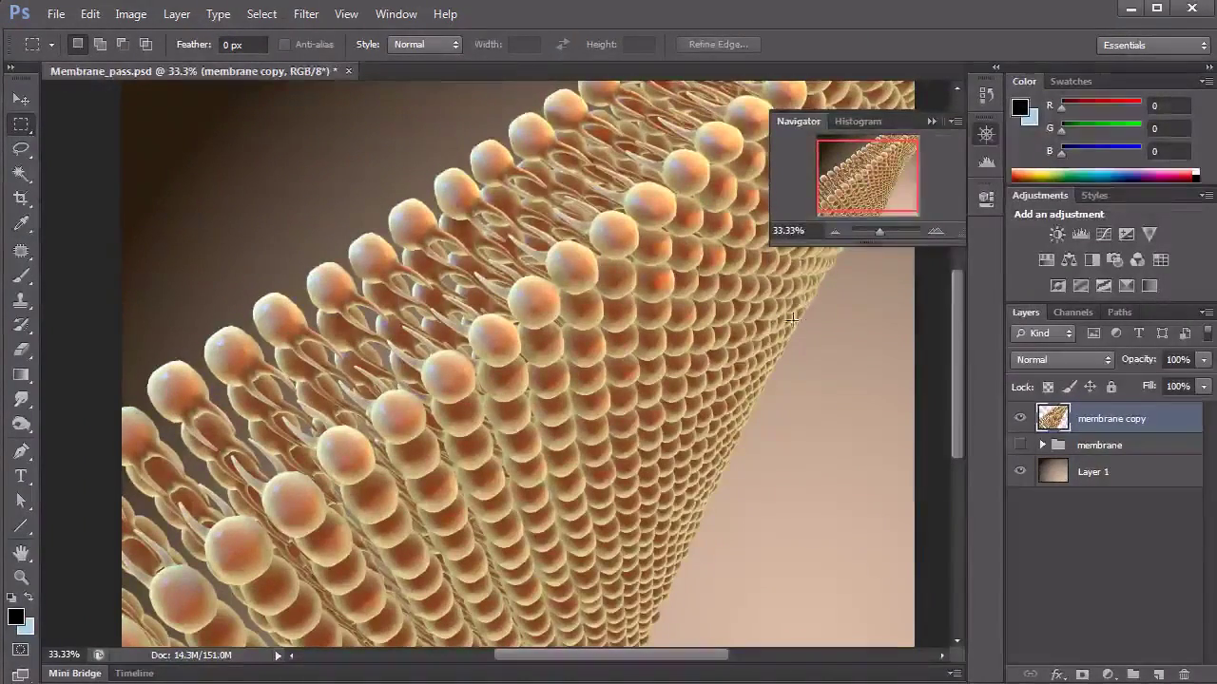
click(1019, 472)
click(1020, 473)
click(1022, 473)
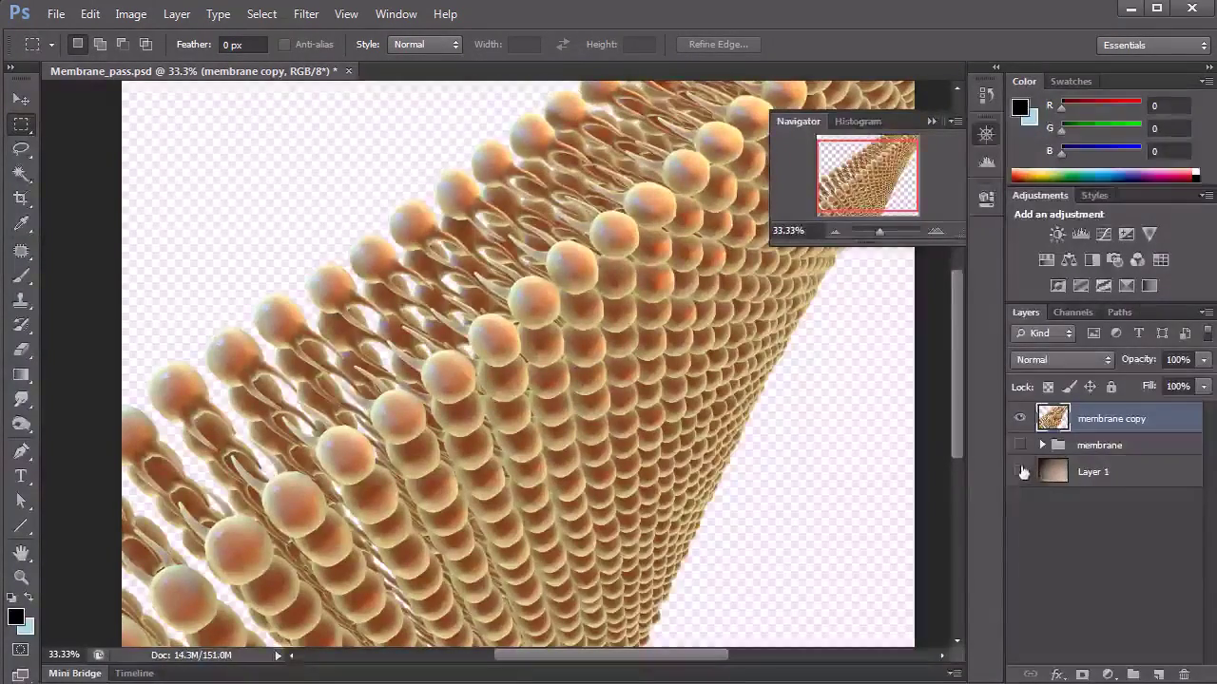
click(1020, 473)
click(1021, 474)
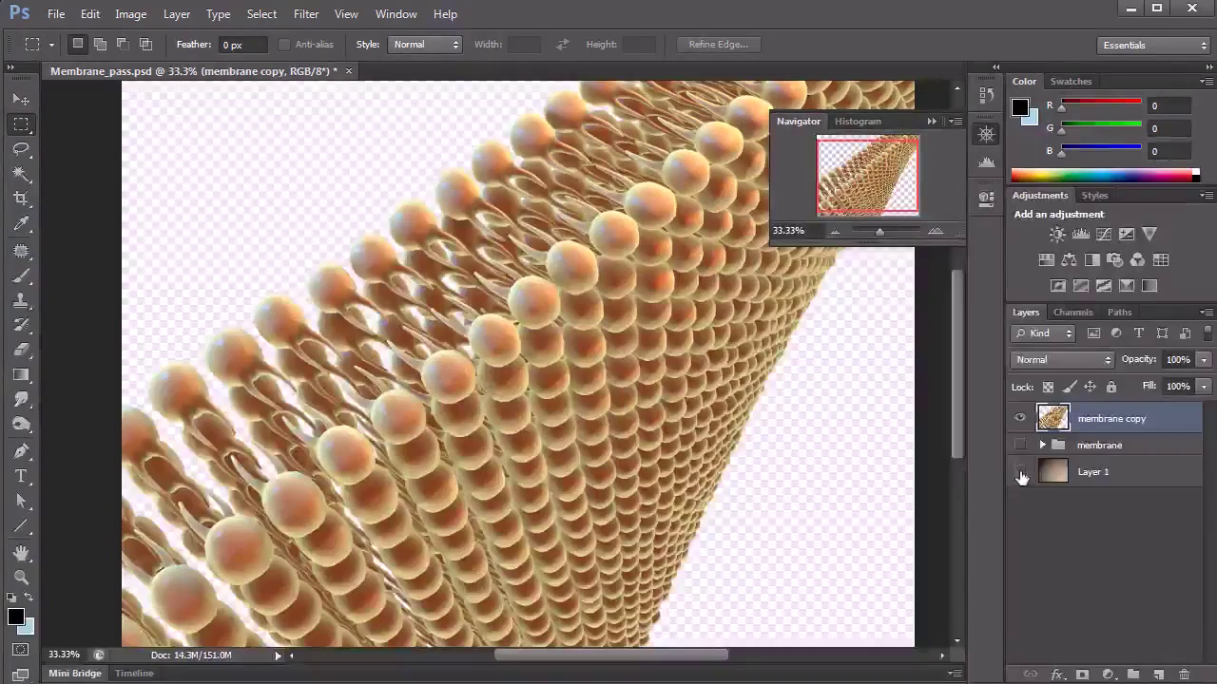
click(1021, 474)
click(1020, 473)
click(1018, 473)
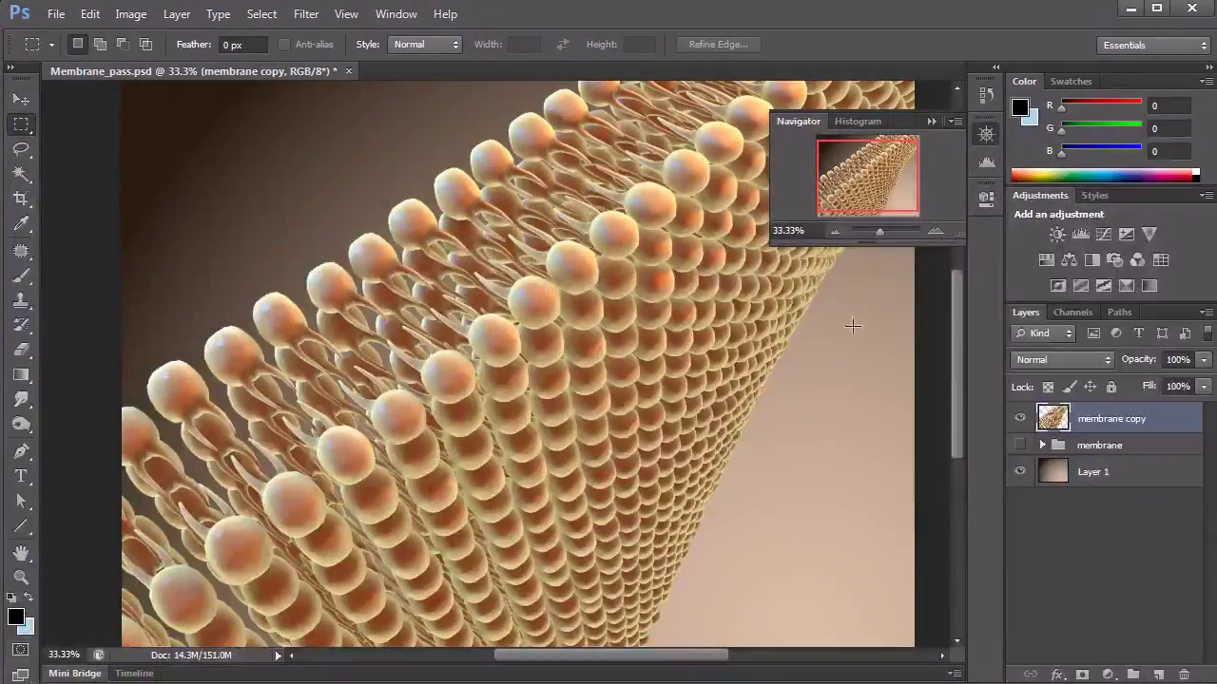
click(1023, 473)
click(1022, 474)
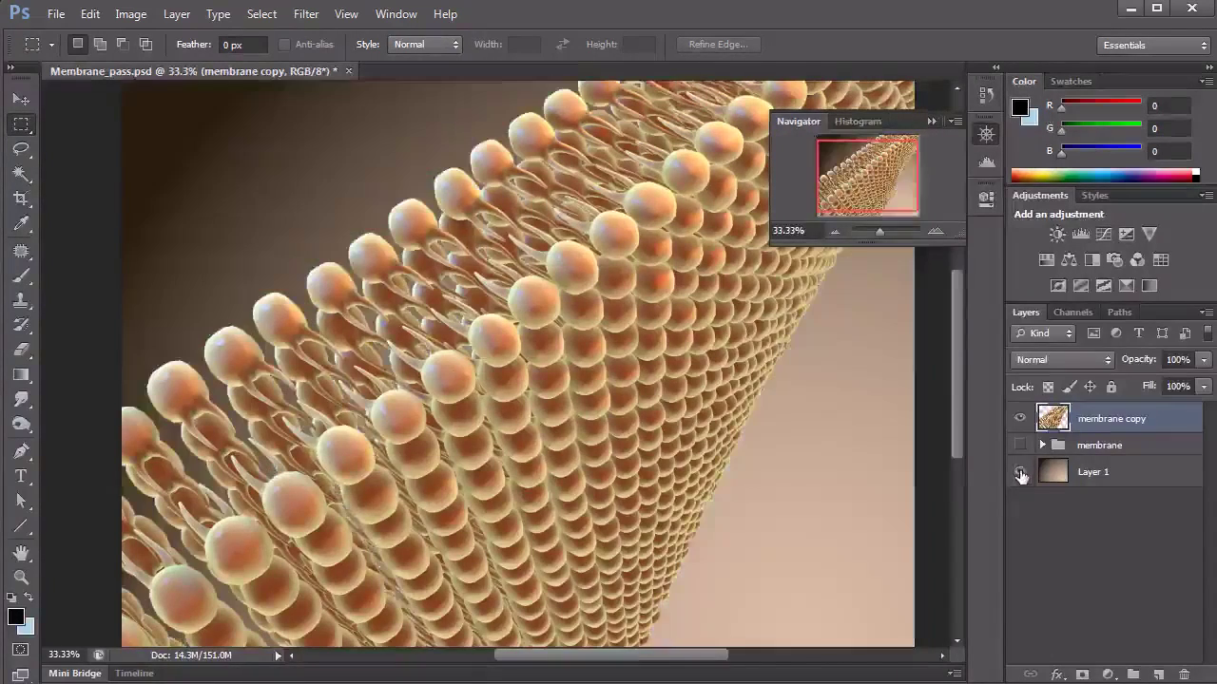
click(1021, 473)
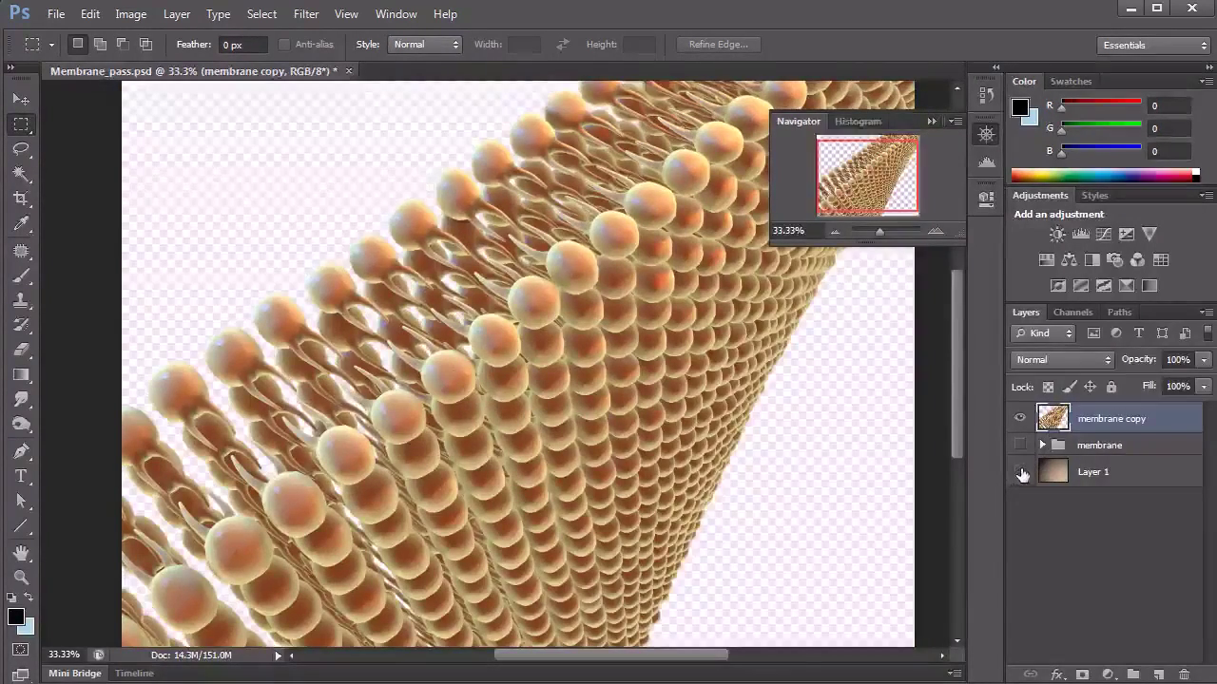
click(1022, 474)
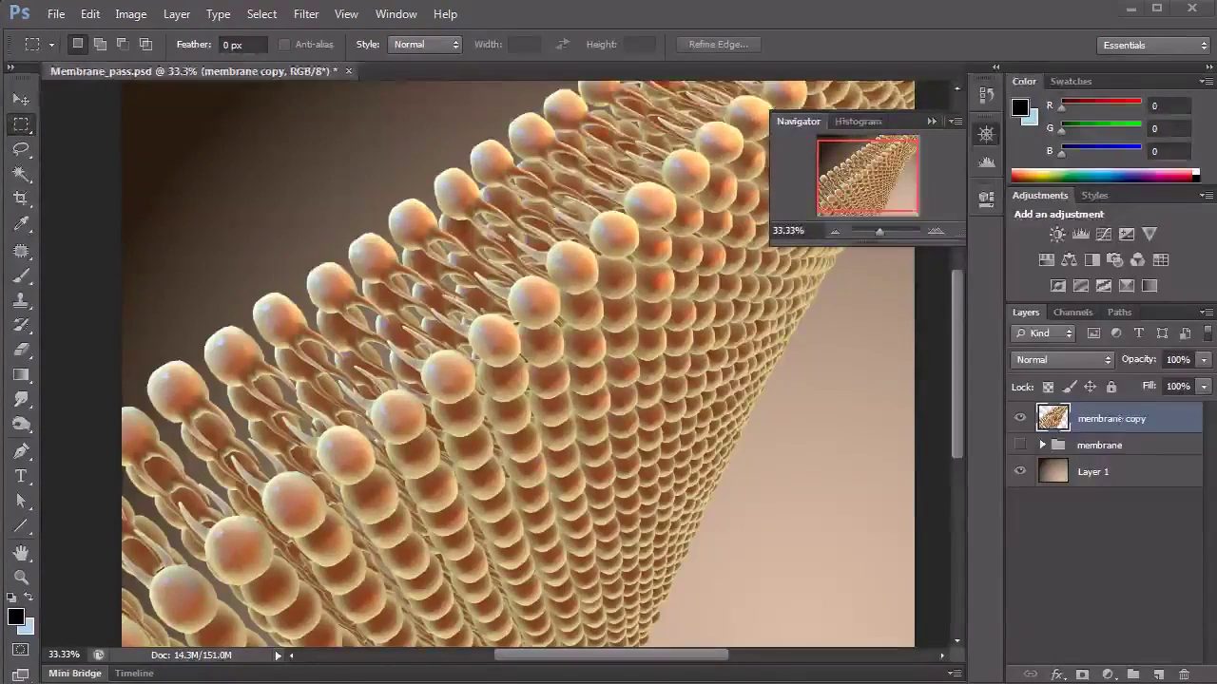
Rename the merged layer from 'membrane copy' to 'membrane' and bring up File > Open
double_click(1122, 419)
click(1154, 419)
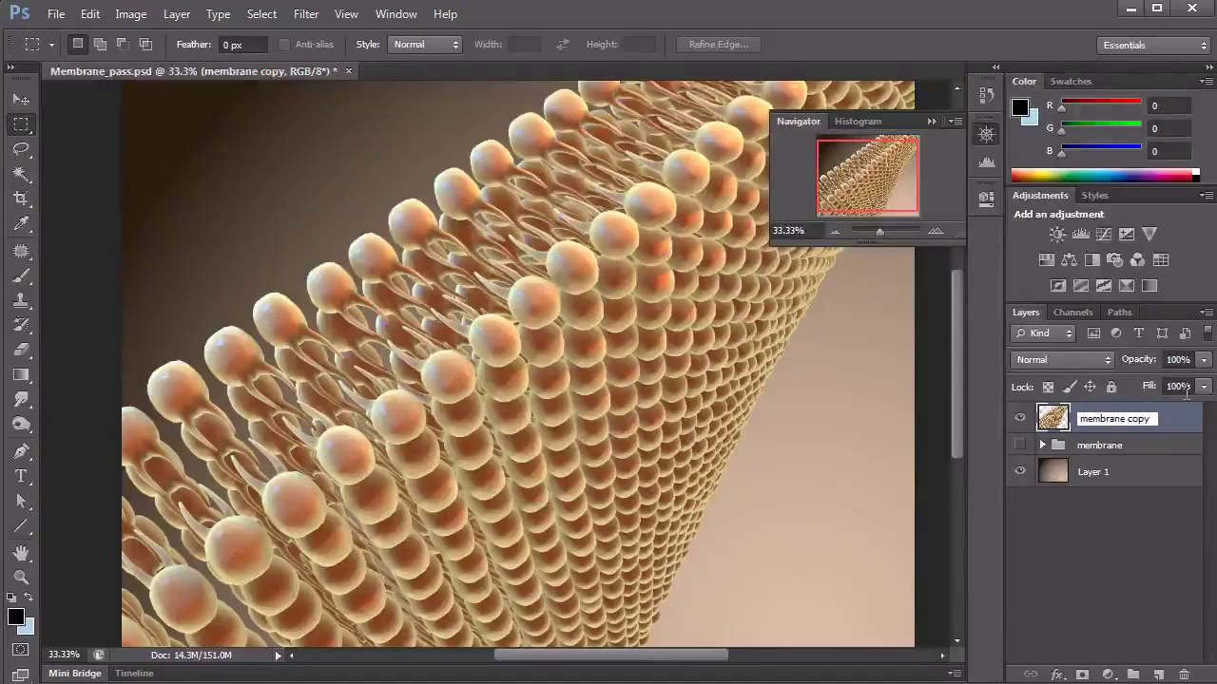
key(BackSpace)
key(BackSpace)
key(BackSpace)
key(BackSpace)
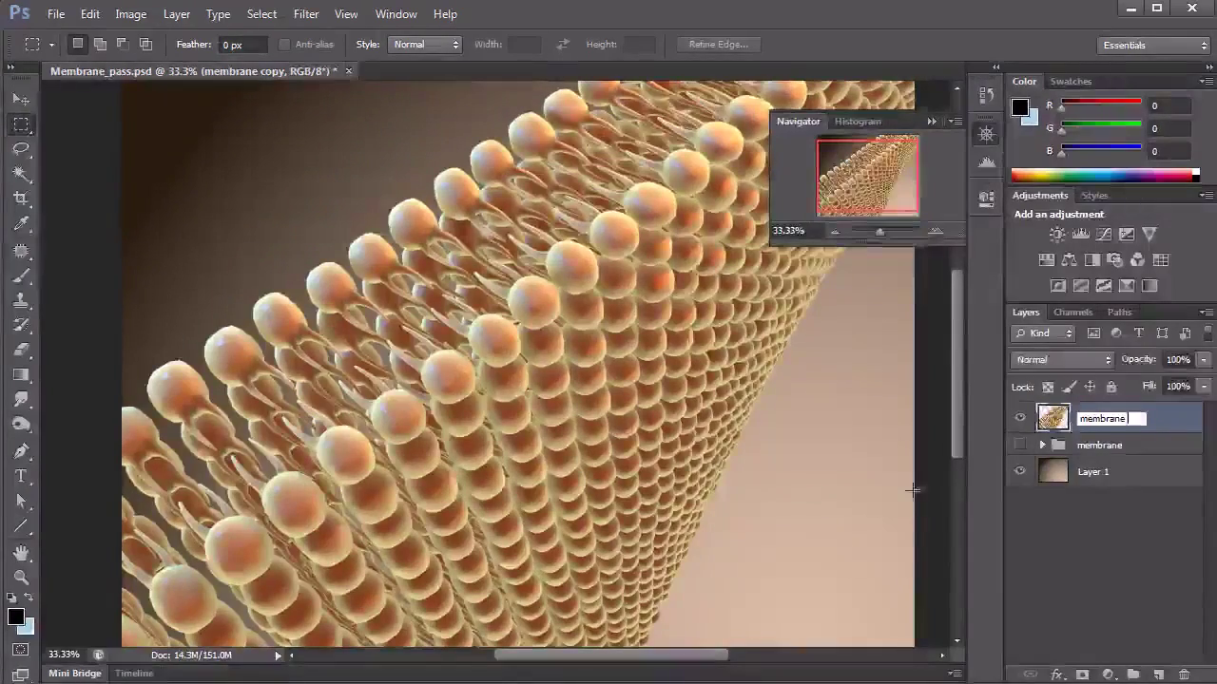
click(1098, 552)
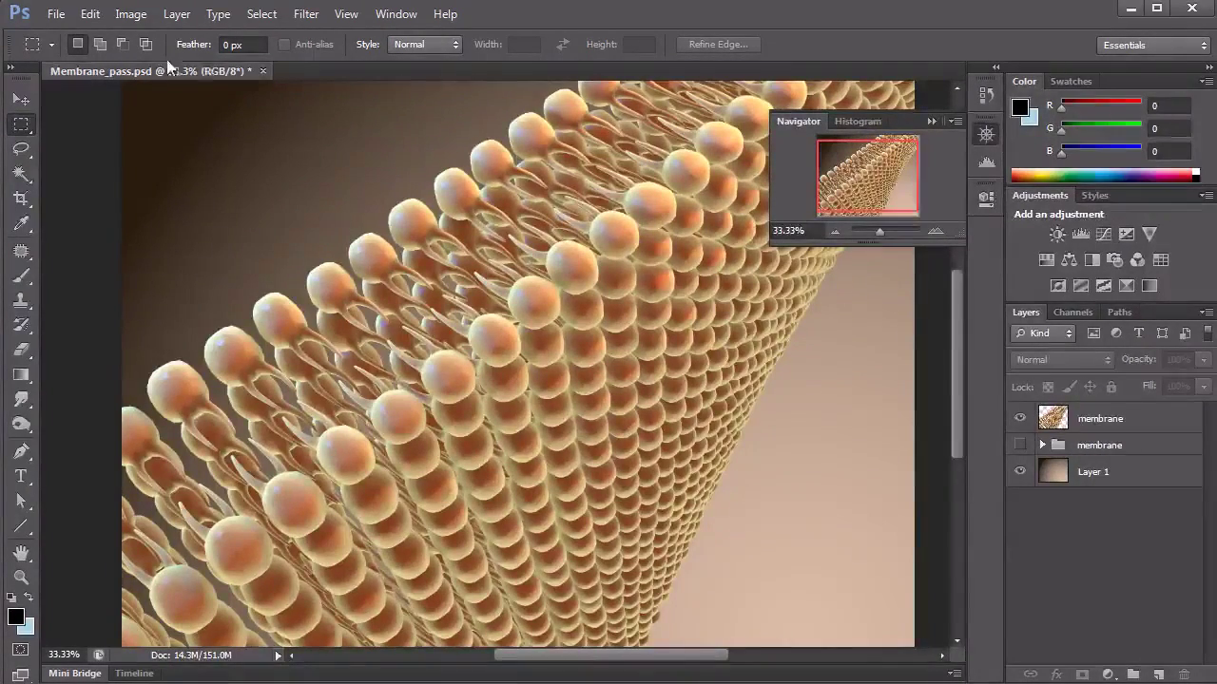
click(56, 13)
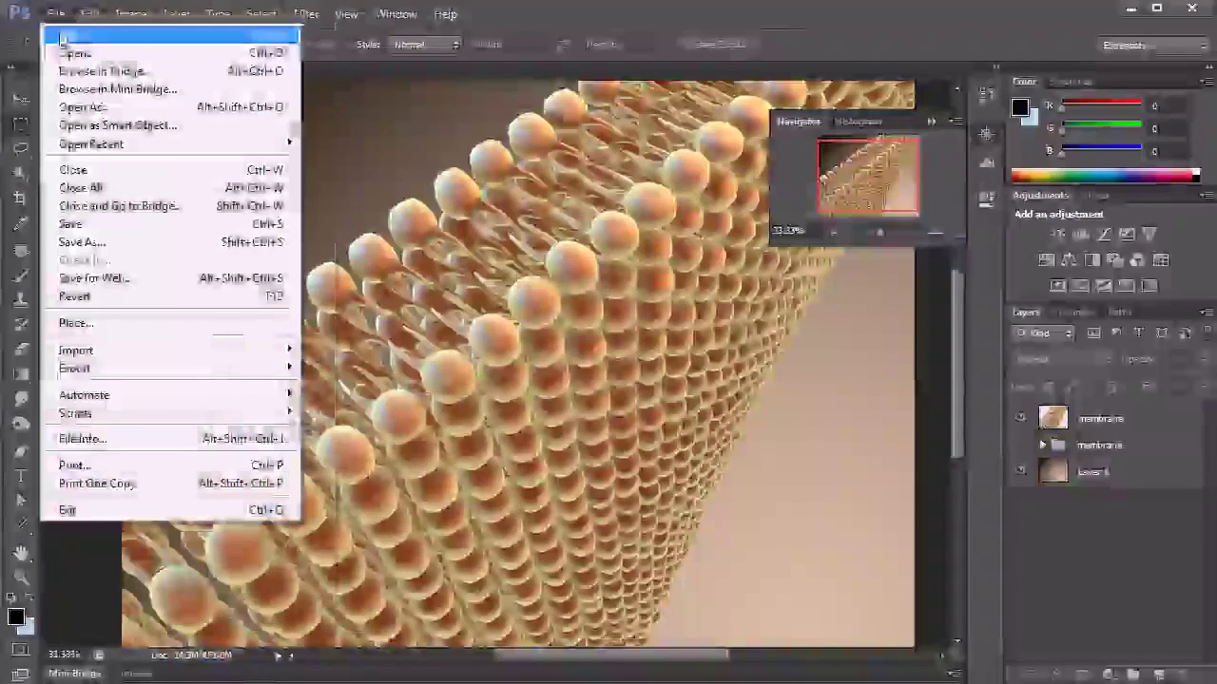
click(74, 54)
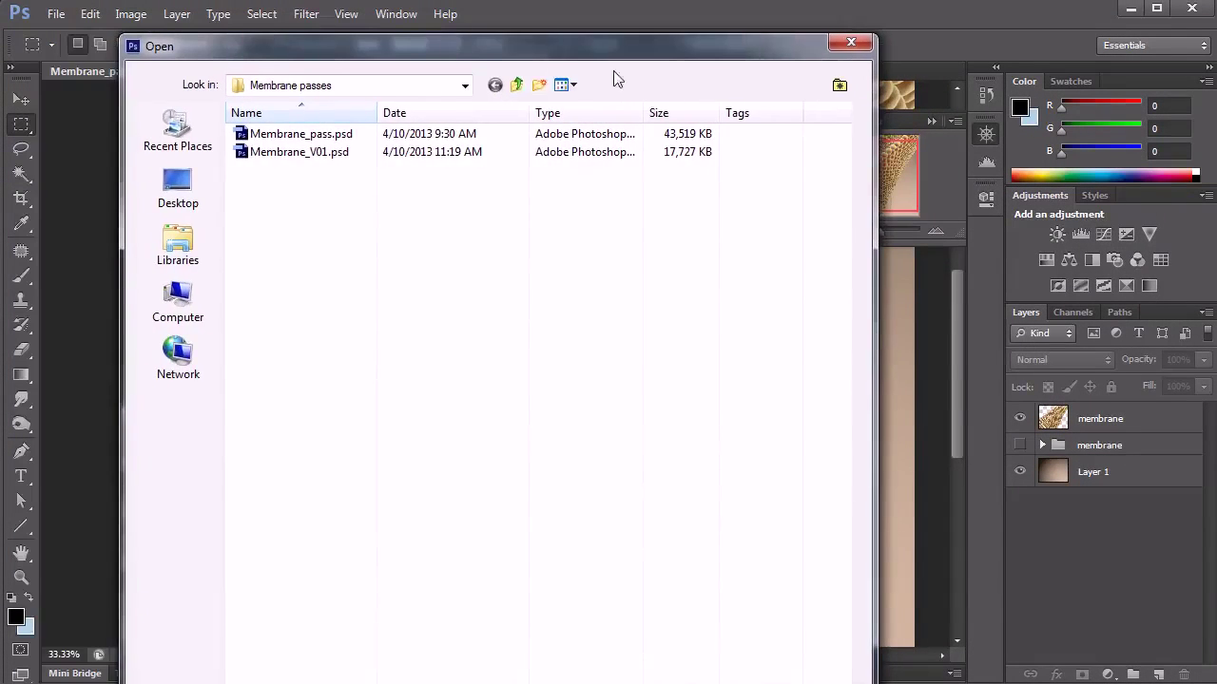
Open Molecule_pass.psd from the Molecular passes folder under Rendered .psd files
click(517, 85)
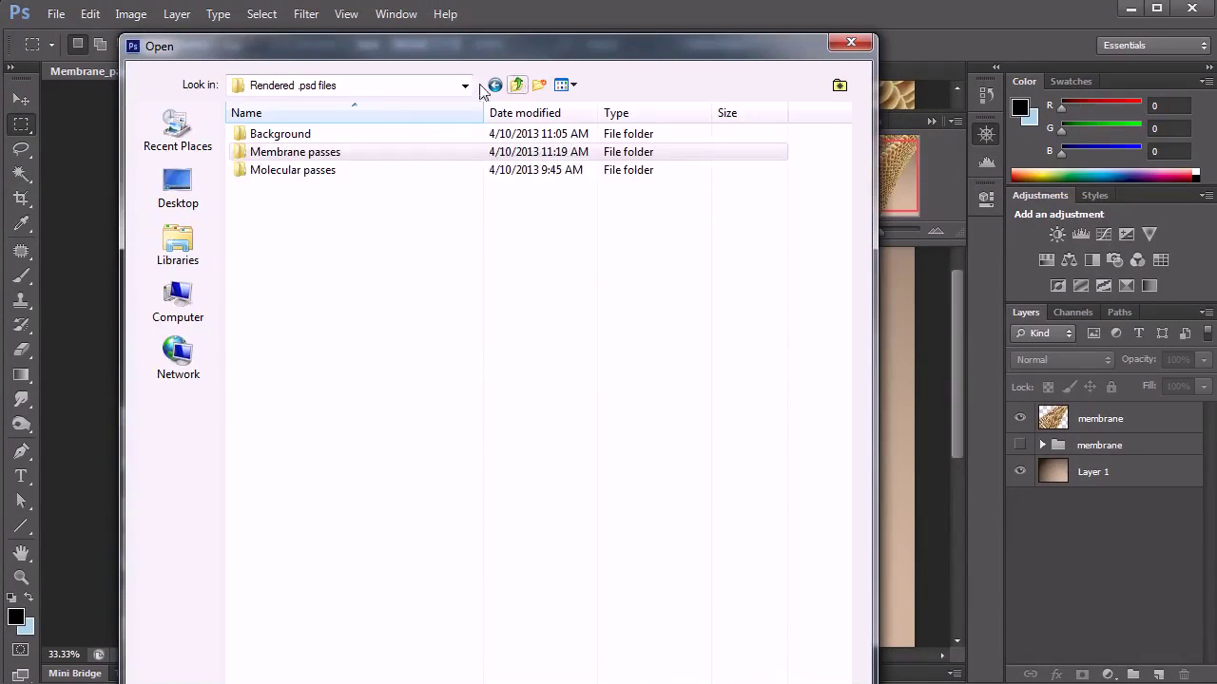
double_click(313, 169)
click(293, 139)
drag(483, 60, 462, 12)
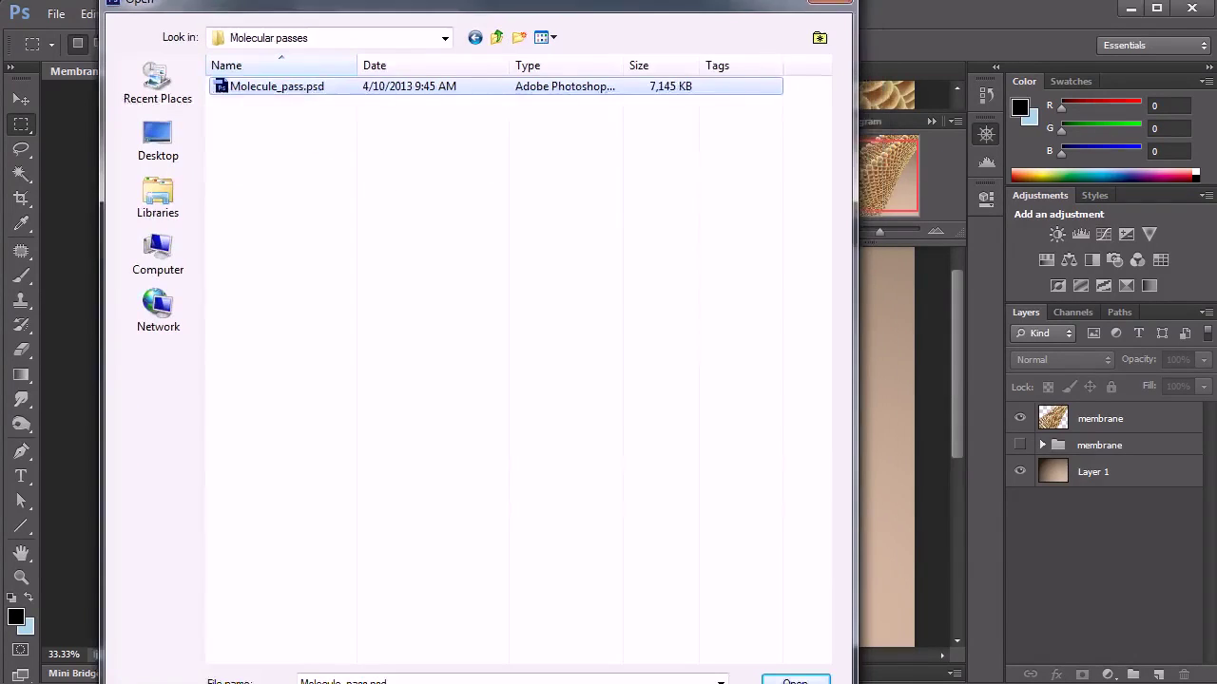
click(782, 675)
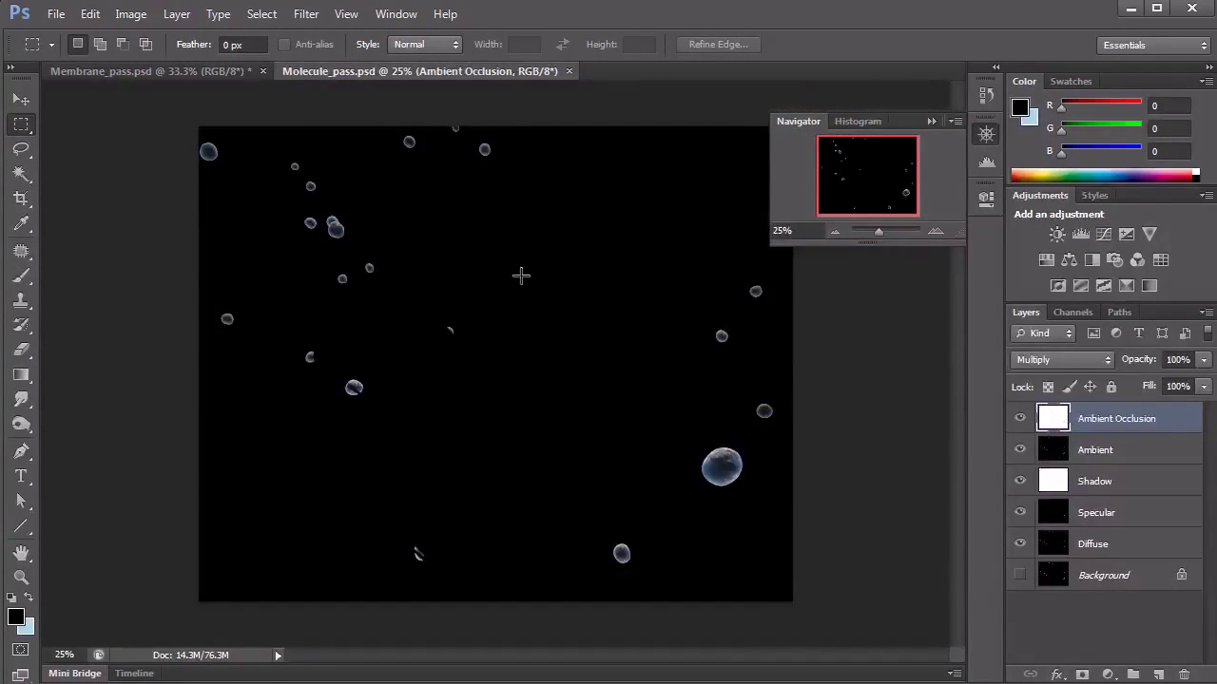
Duplicate the Background layer, delete the locked original, and hide all render pass layers
click(1084, 577)
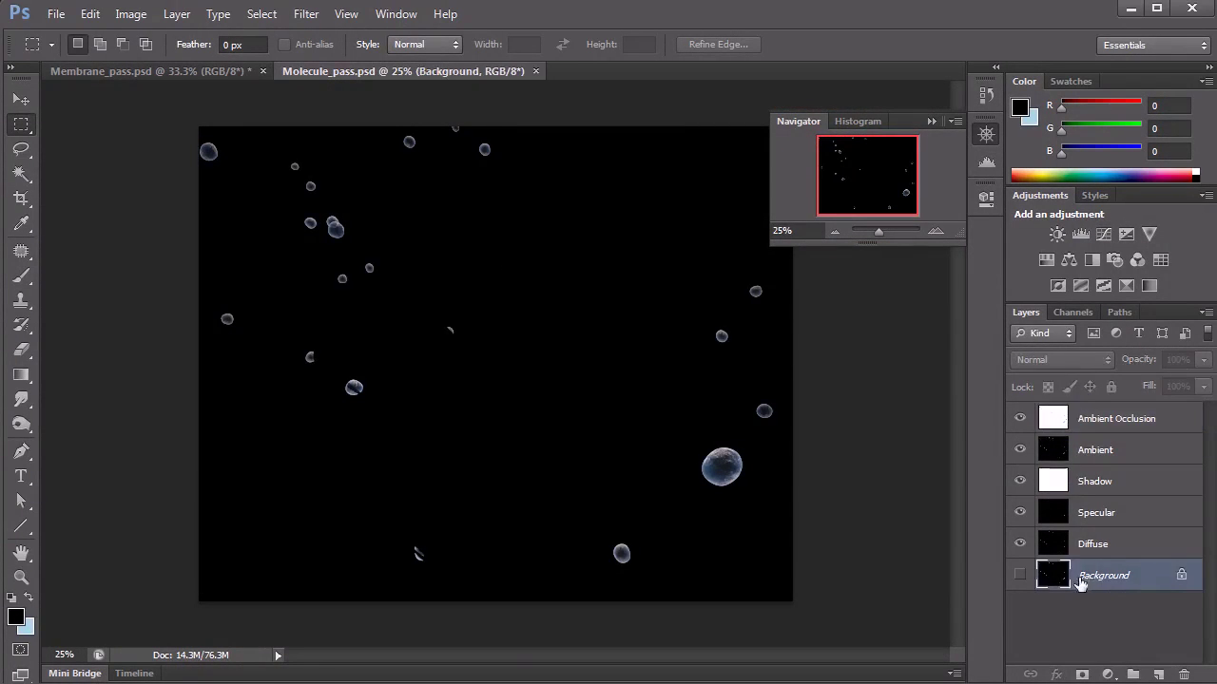
click(1019, 576)
key(ctrl+j)
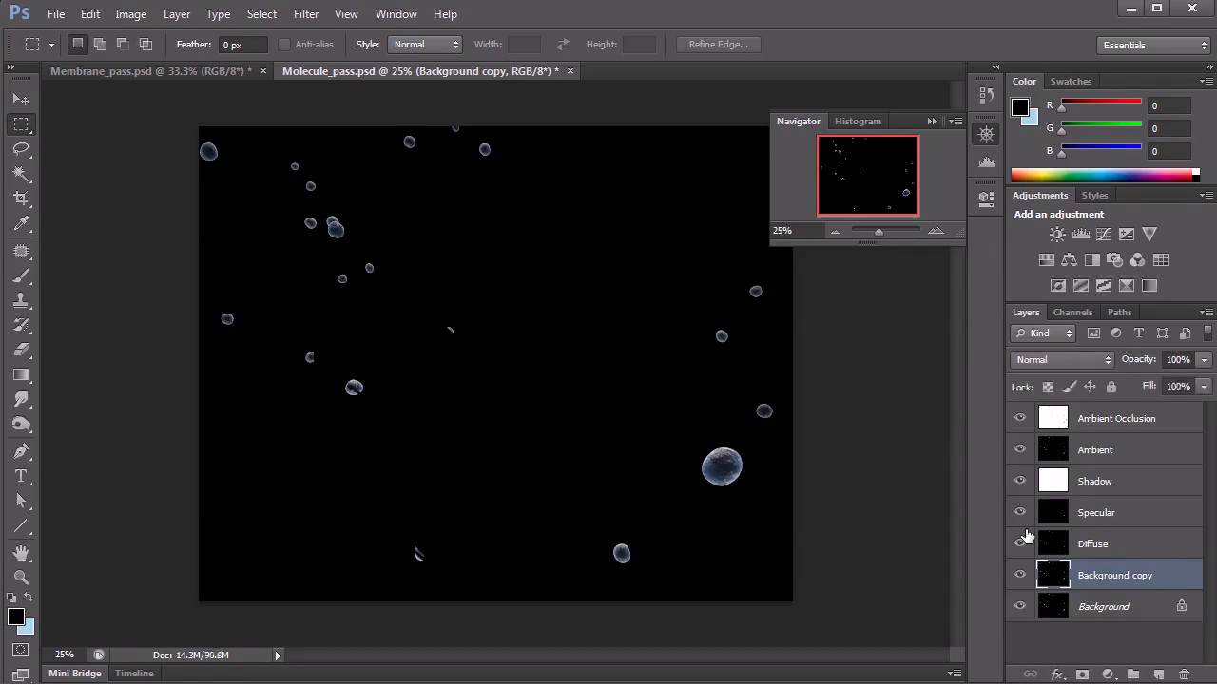
drag(1116, 609, 1183, 674)
drag(1023, 544, 1023, 418)
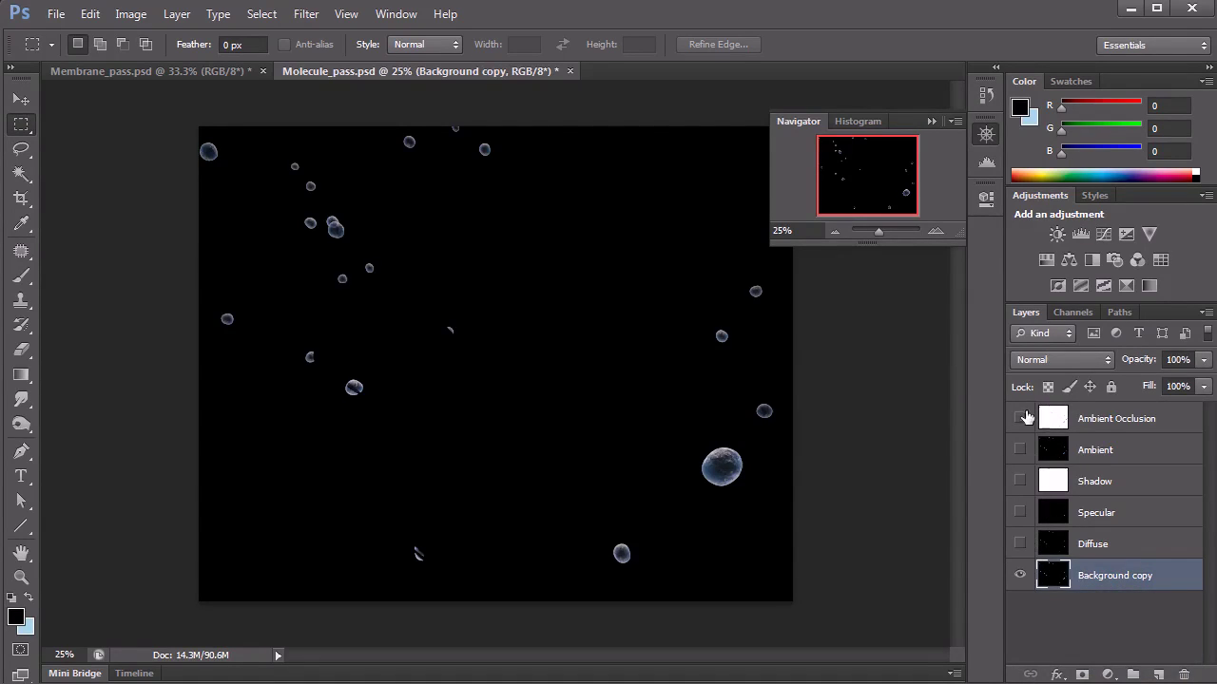
Turn on the Diffuse pass and set its blend mode to Linear Dodge (Add)
click(1020, 543)
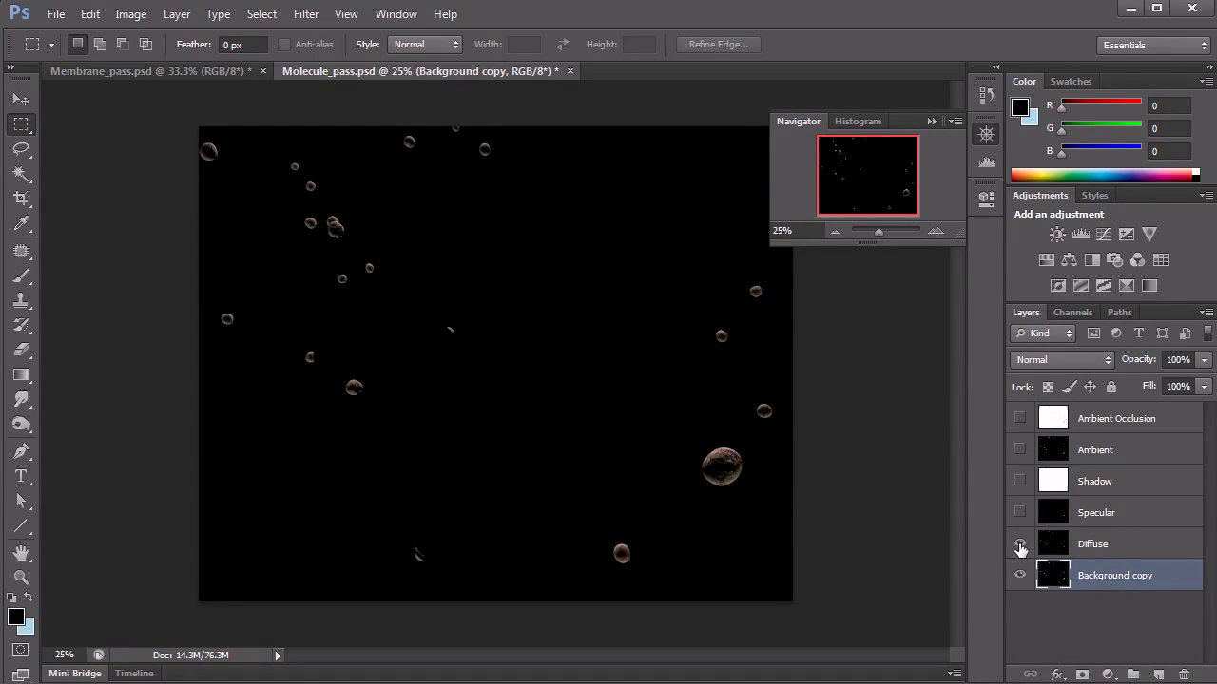
click(1050, 547)
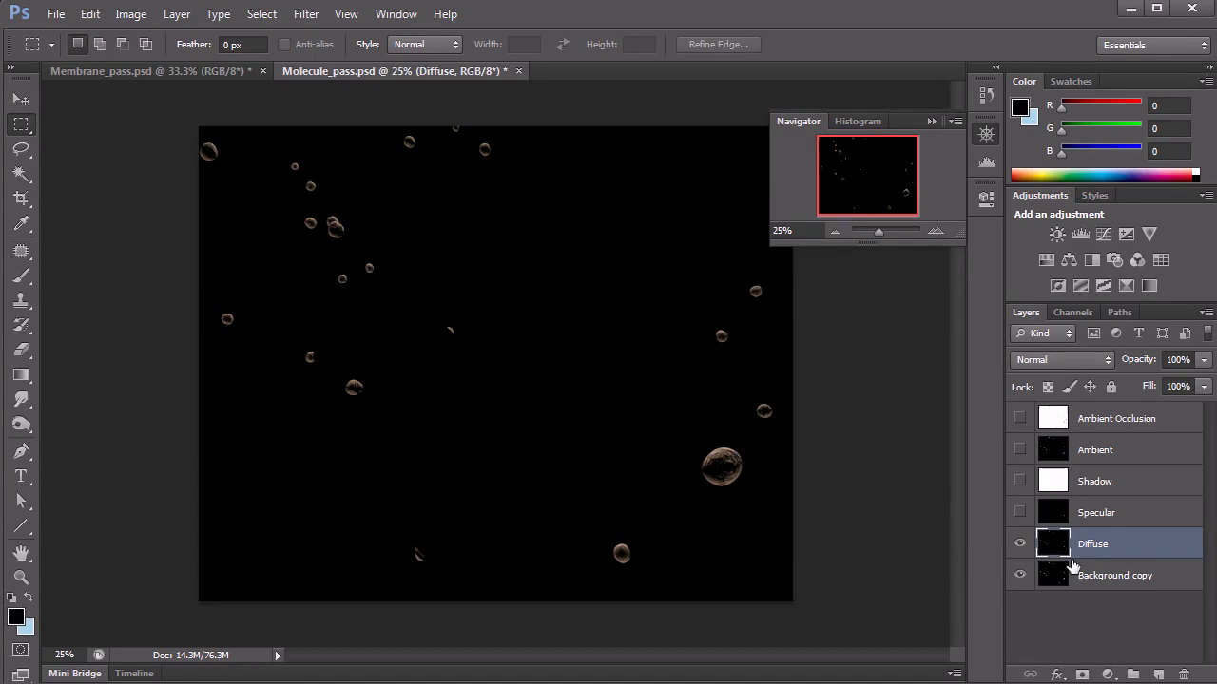
click(1020, 545)
click(1020, 546)
click(1079, 358)
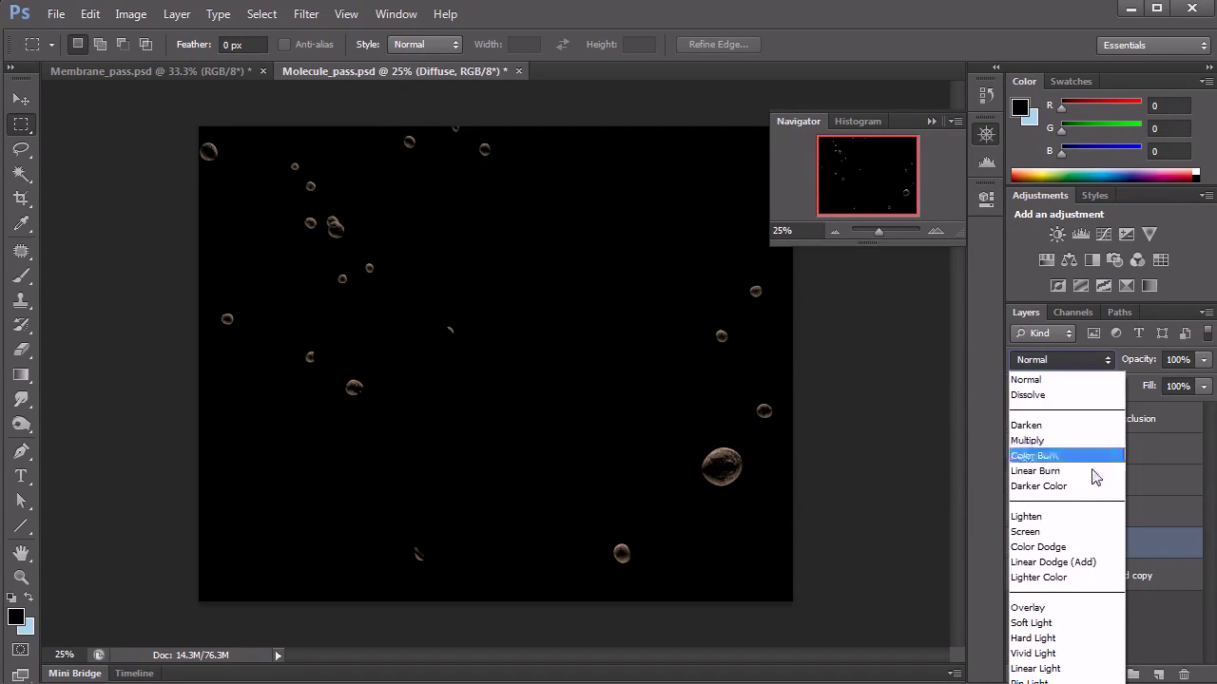
click(1052, 562)
click(1093, 575)
click(1057, 549)
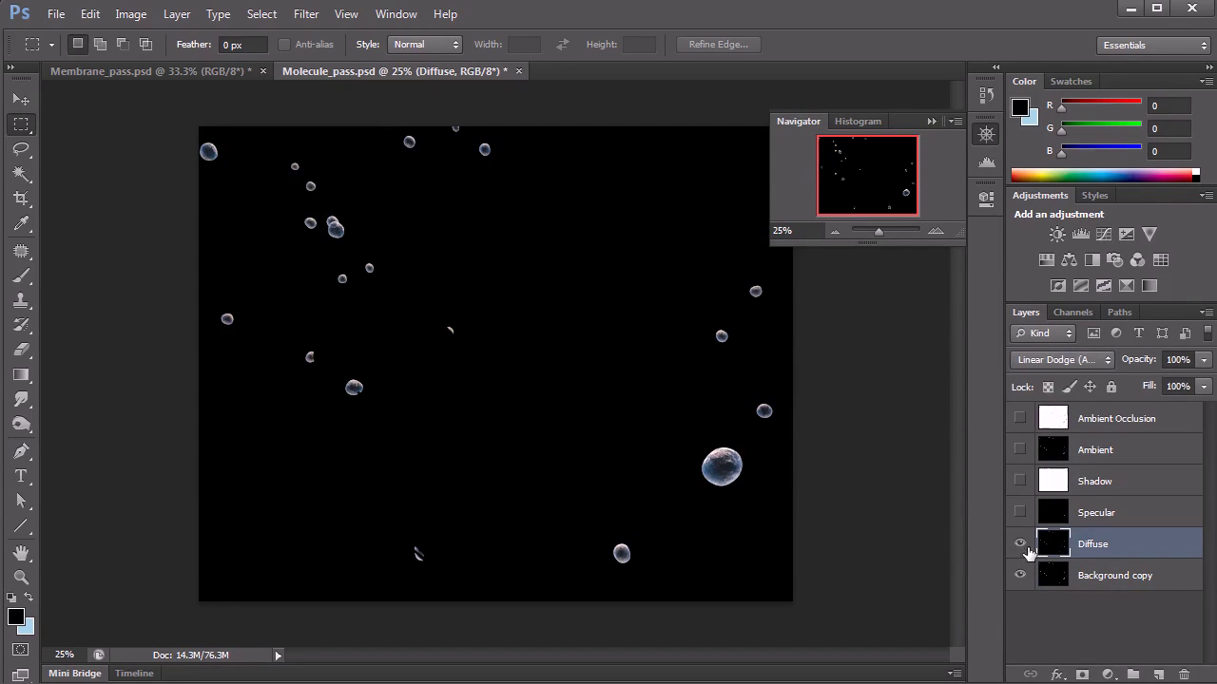
click(1067, 576)
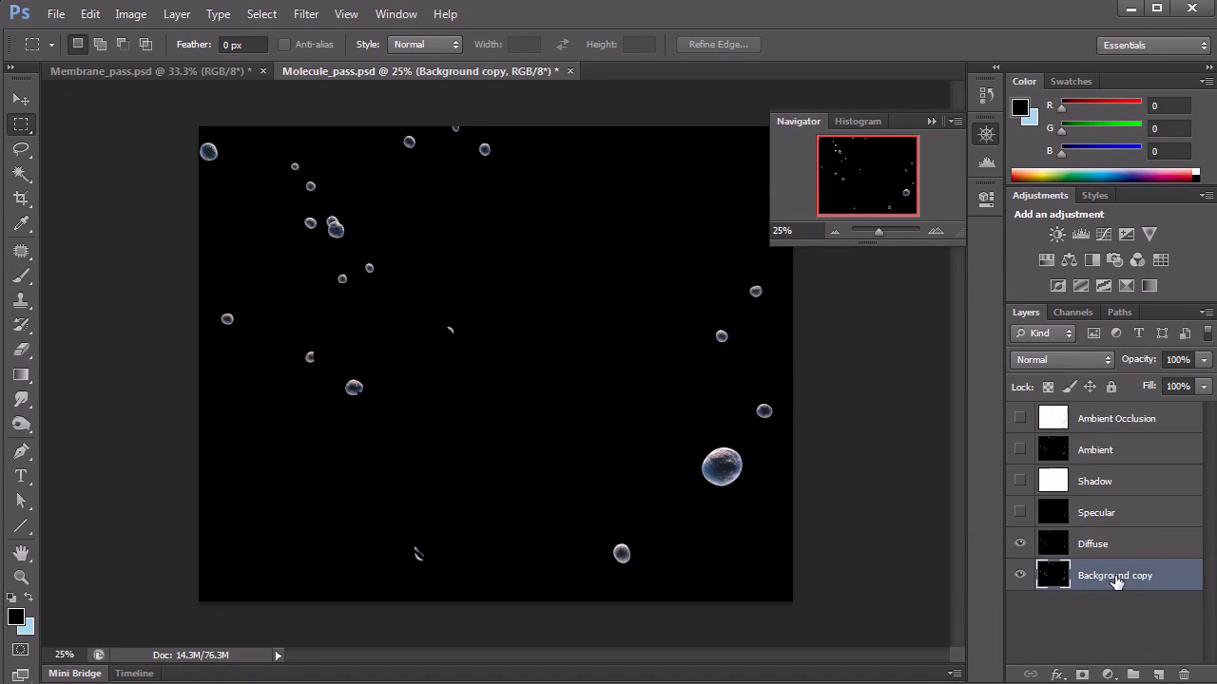
Rename the Background copy layer to 'RGBA'
double_click(1117, 578)
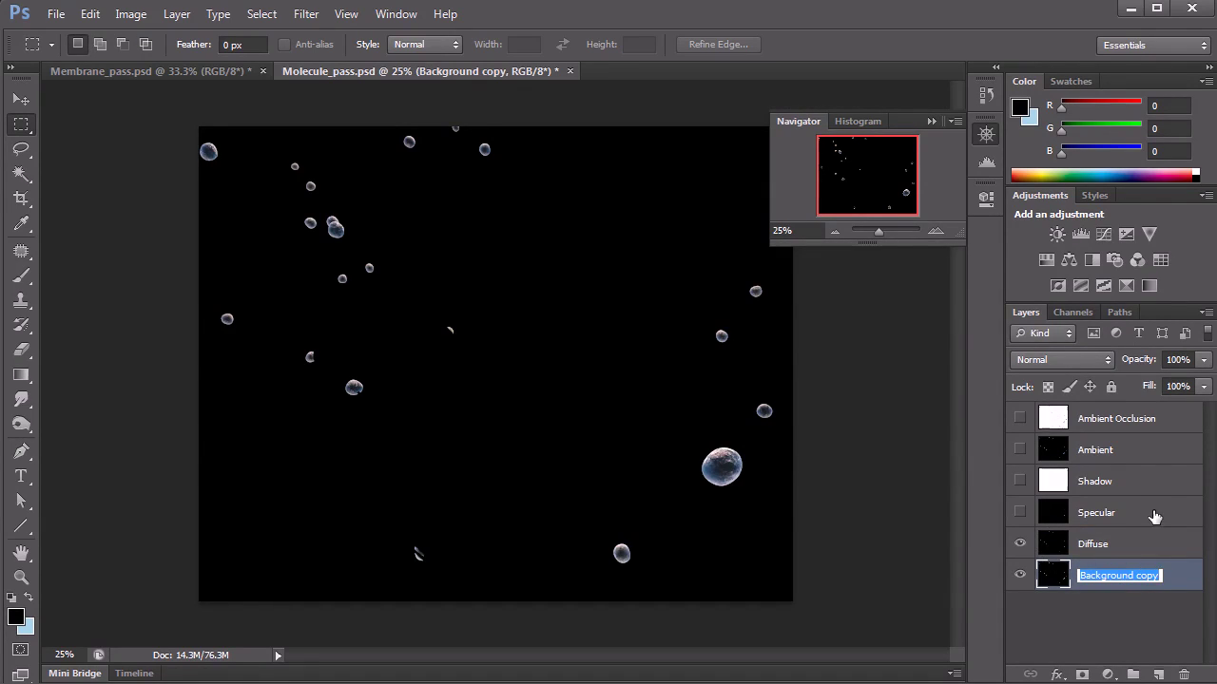
text(RGB)
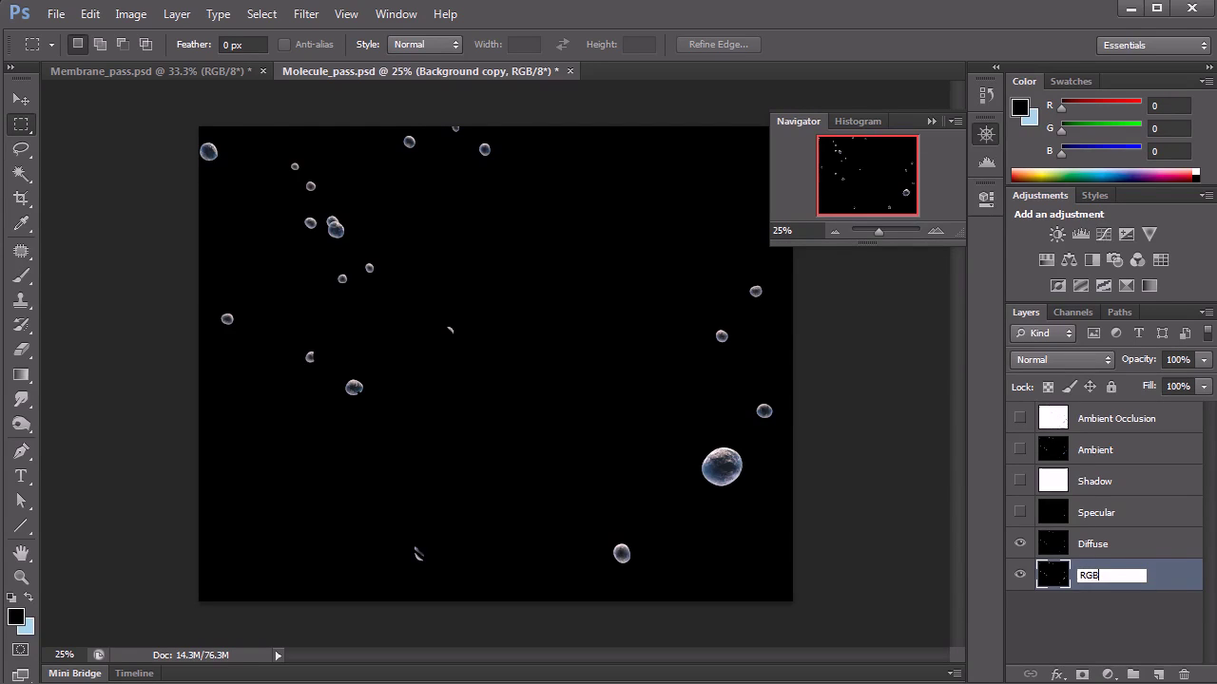
text(A)
key(Return)
click(1136, 543)
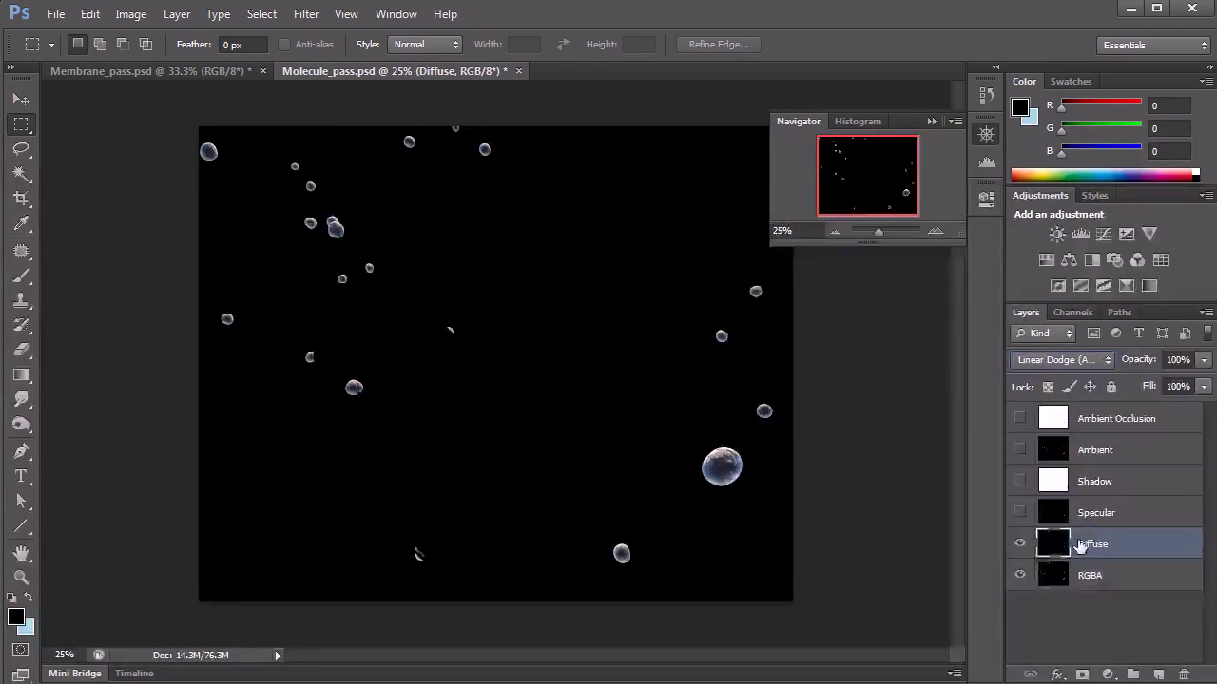
Turn on the Specular pass and duplicate it into a Specular copy layer
click(1077, 510)
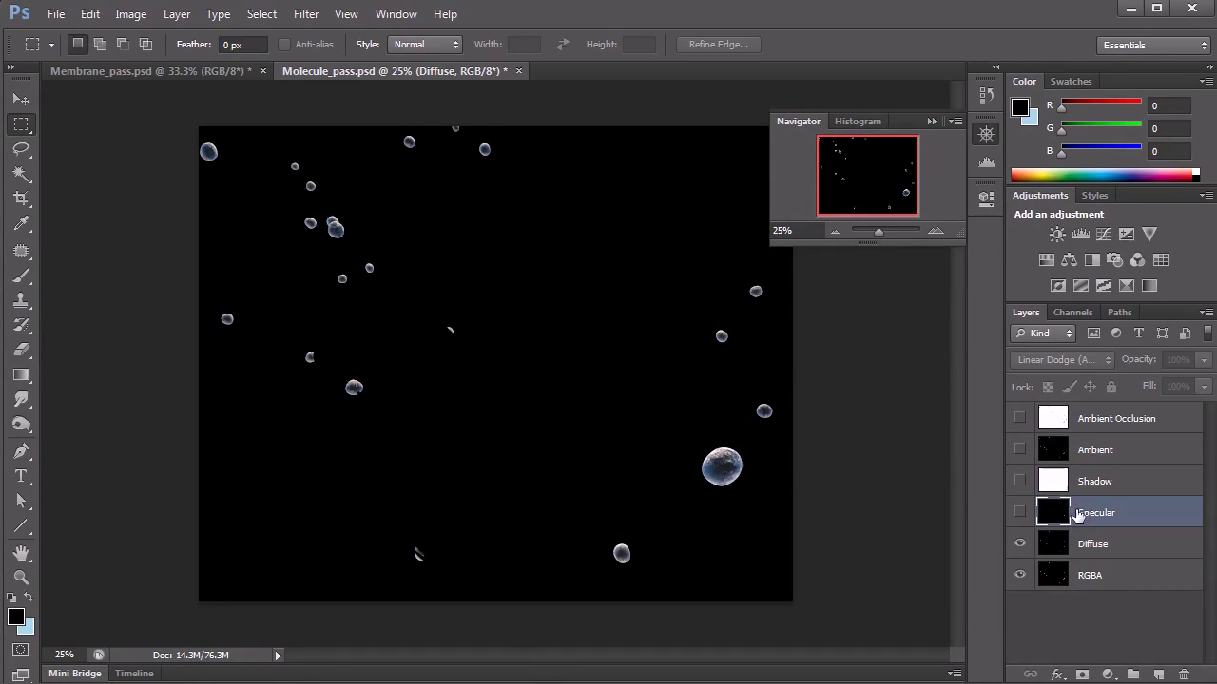
click(1019, 512)
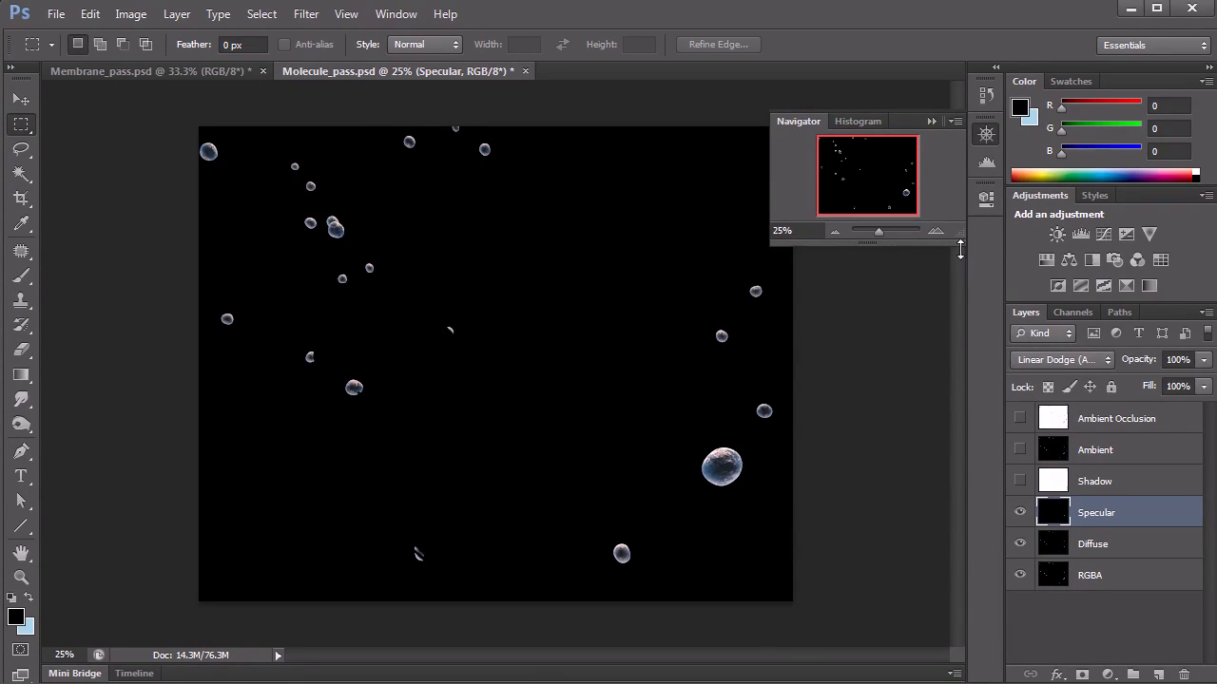
click(936, 231)
drag(868, 182, 896, 189)
click(936, 231)
click(1019, 512)
click(1020, 512)
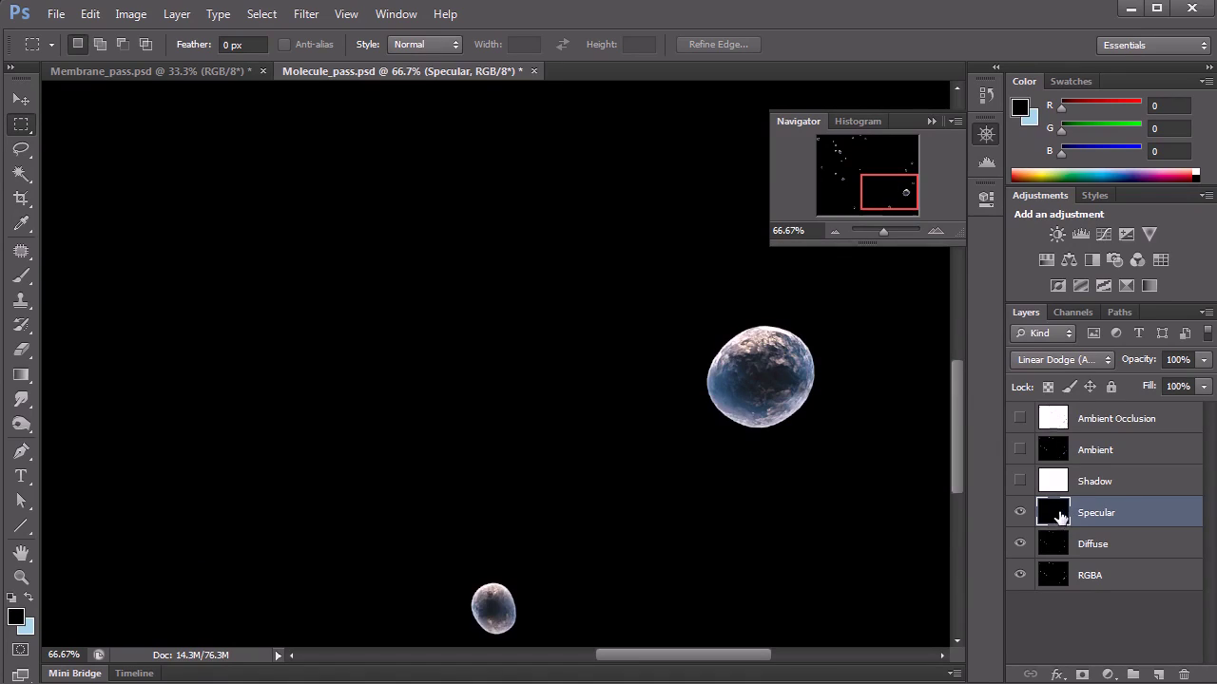
key(ctrl+j)
click(1020, 514)
click(1020, 513)
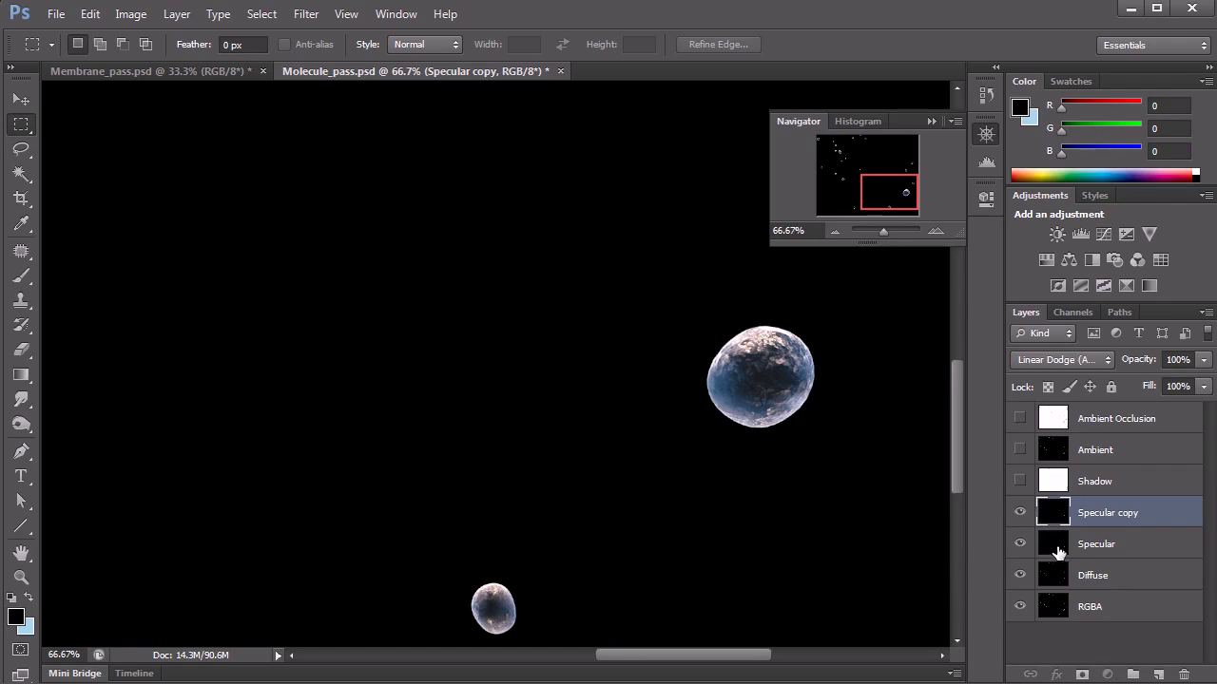
Check the Shadow and Ambient Occlusion passes, then delete both layers
click(1045, 483)
click(1019, 481)
click(1019, 481)
click(1019, 481)
click(1018, 481)
ctrl+click(1053, 483)
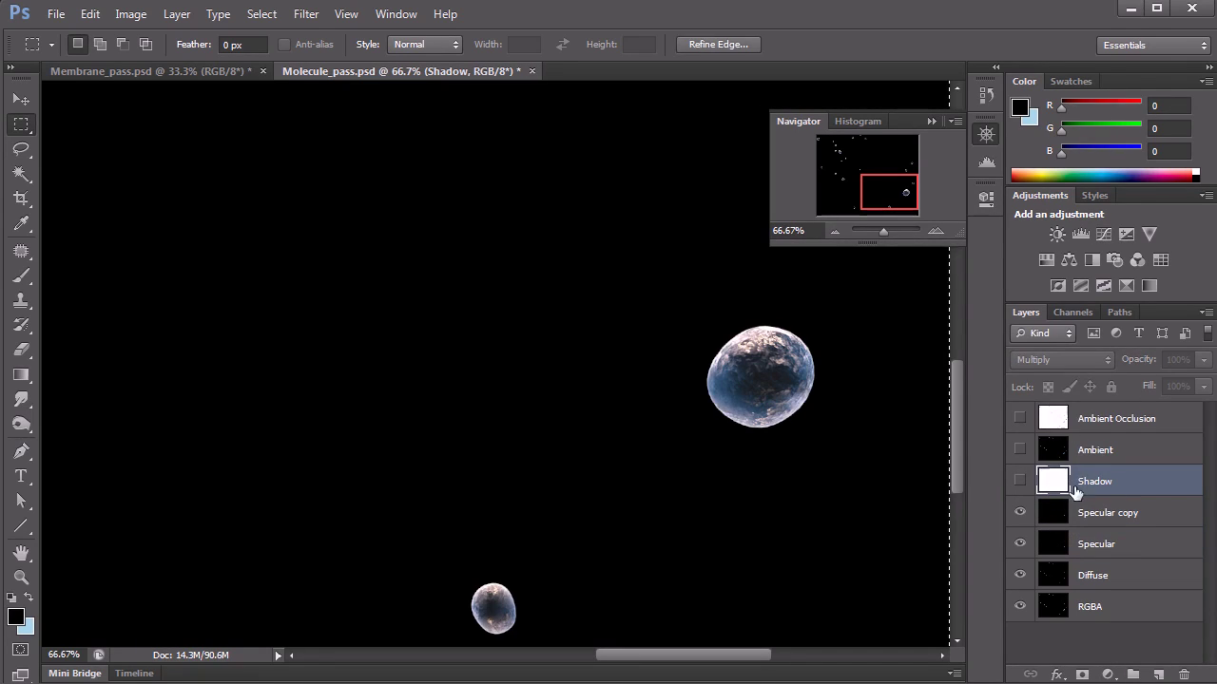
key(ctrl+d)
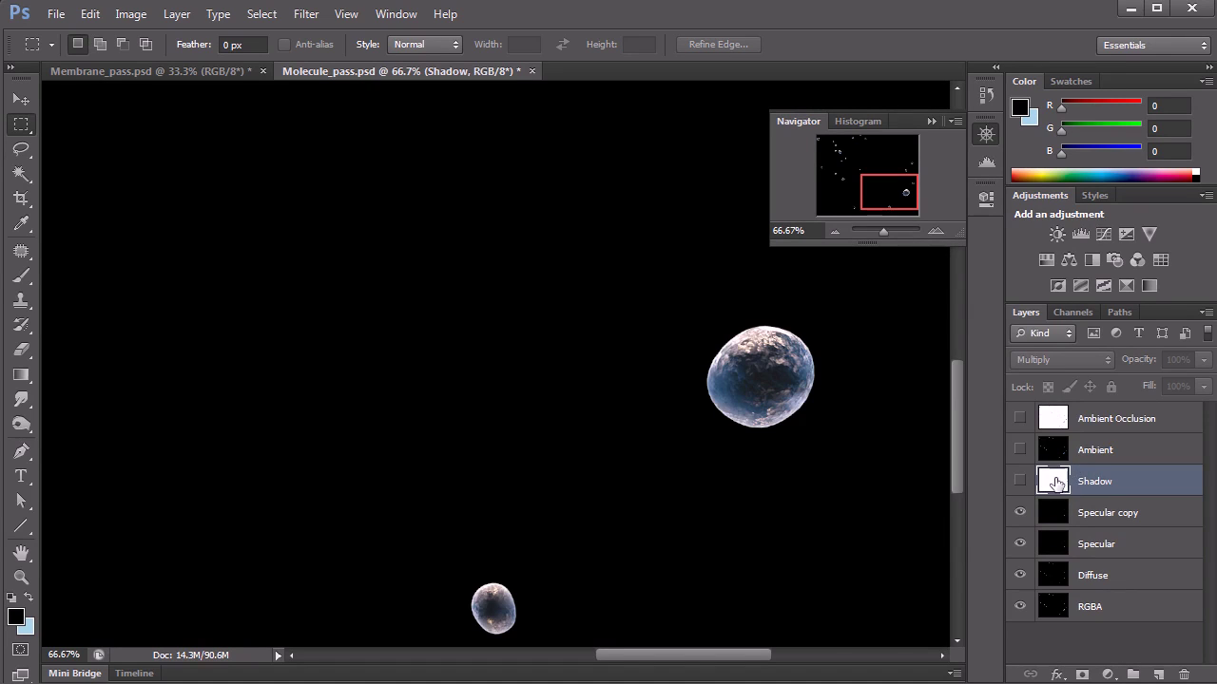
ctrl+click(1065, 419)
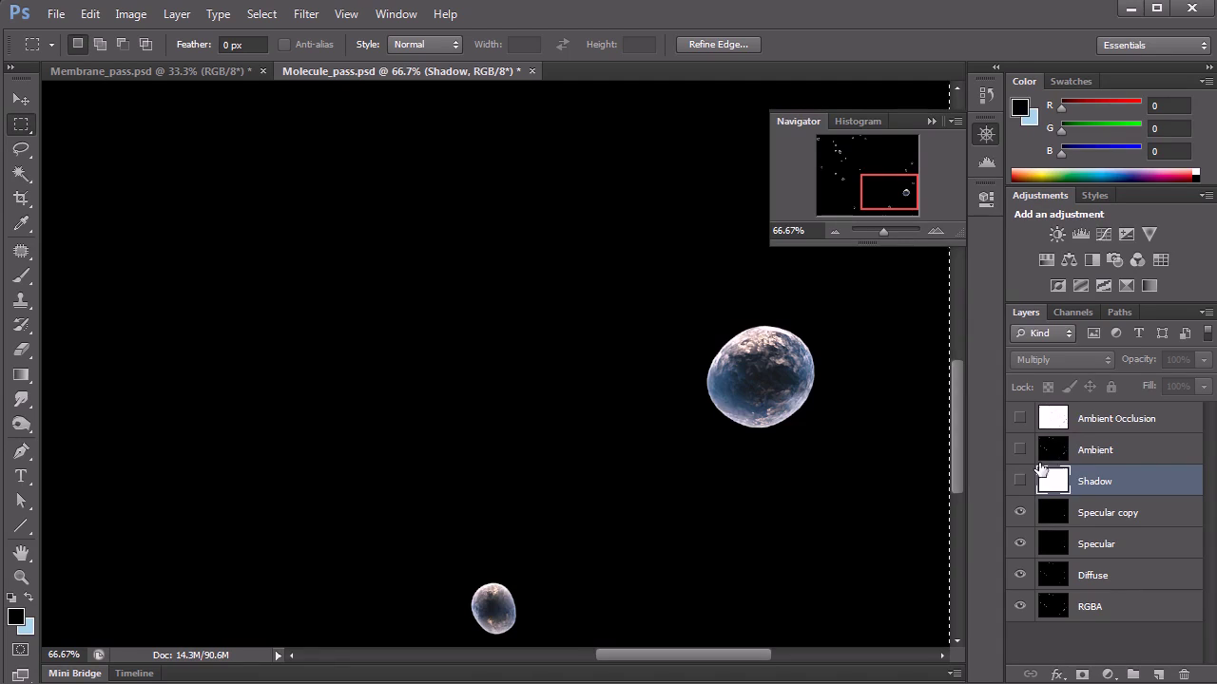
key(ctrl+d)
drag(1053, 481, 1183, 675)
mouse_move(1091, 418)
mouse_down()
mouse_move(1073, 435)
mouse_move(1188, 671)
mouse_up()
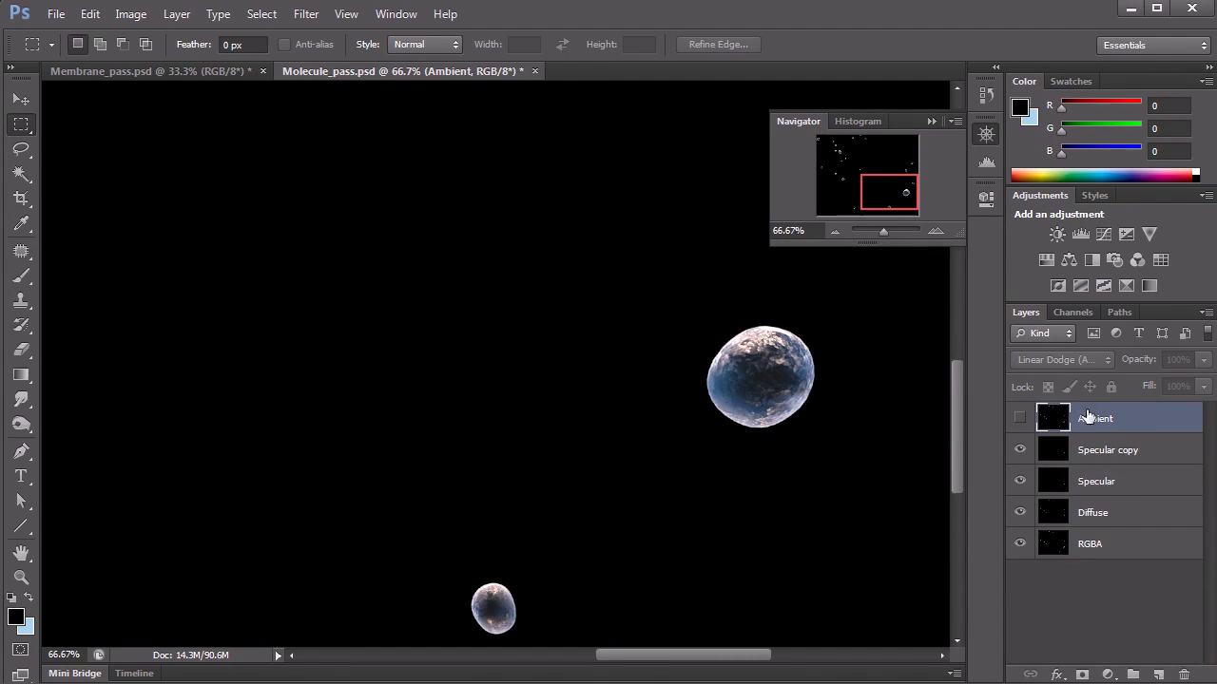
Turn on the Ambient pass, test a duplicate of it at 33.33% zoom, then delete the copy
click(834, 231)
mouse_move(902, 224)
mouse_down()
mouse_move(853, 186)
mouse_move(916, 218)
mouse_up()
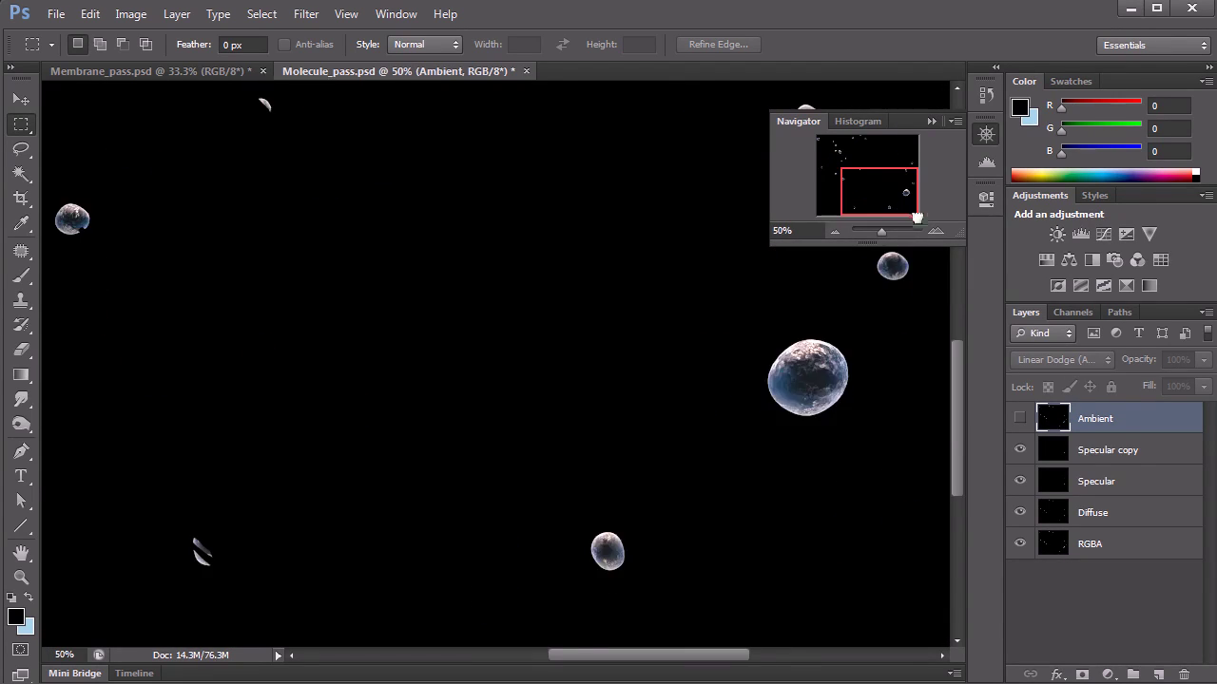
click(1021, 419)
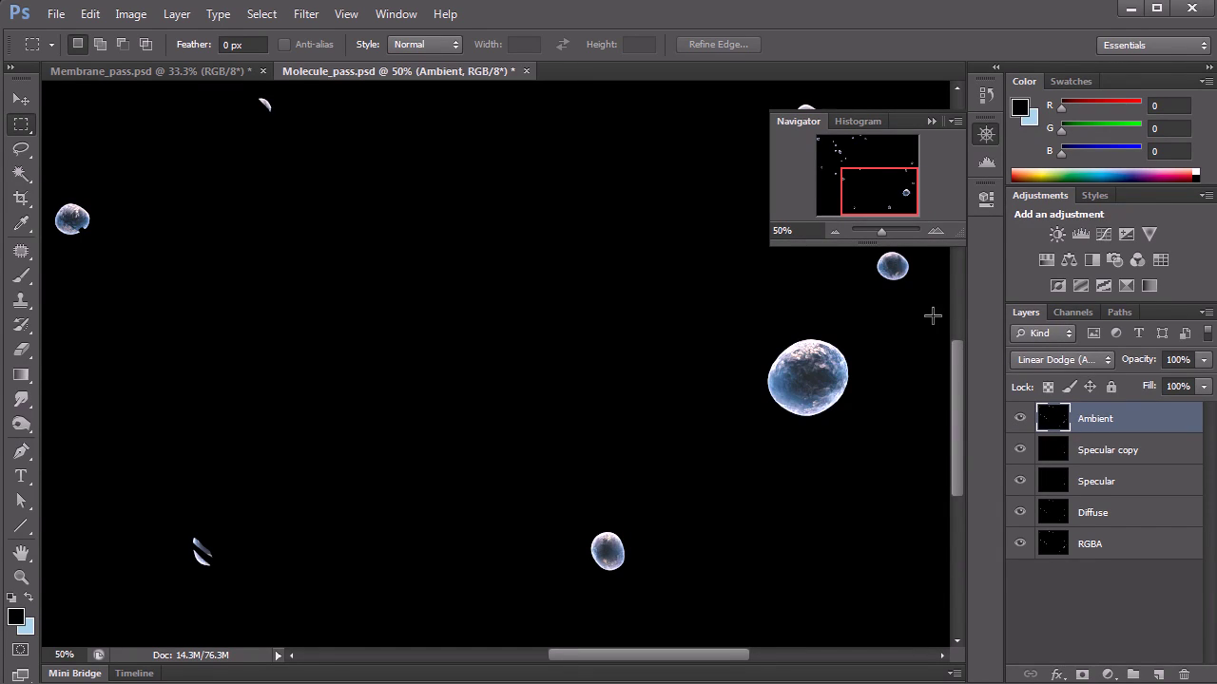
key(ctrl+j)
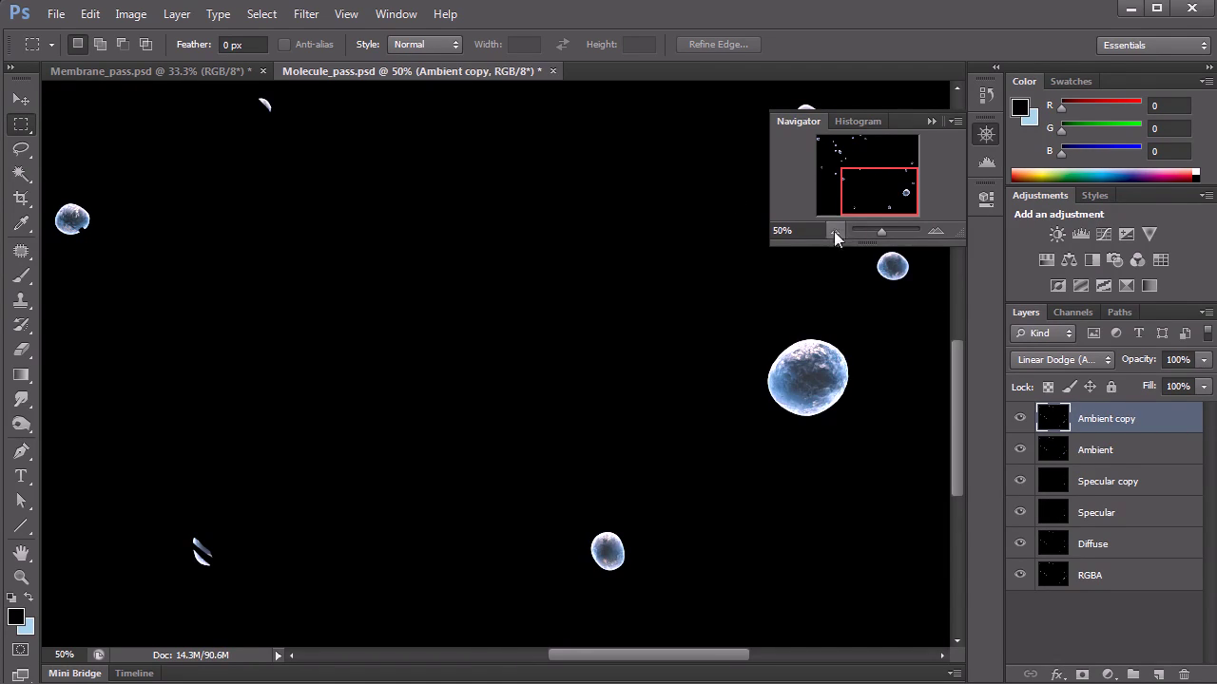
click(835, 231)
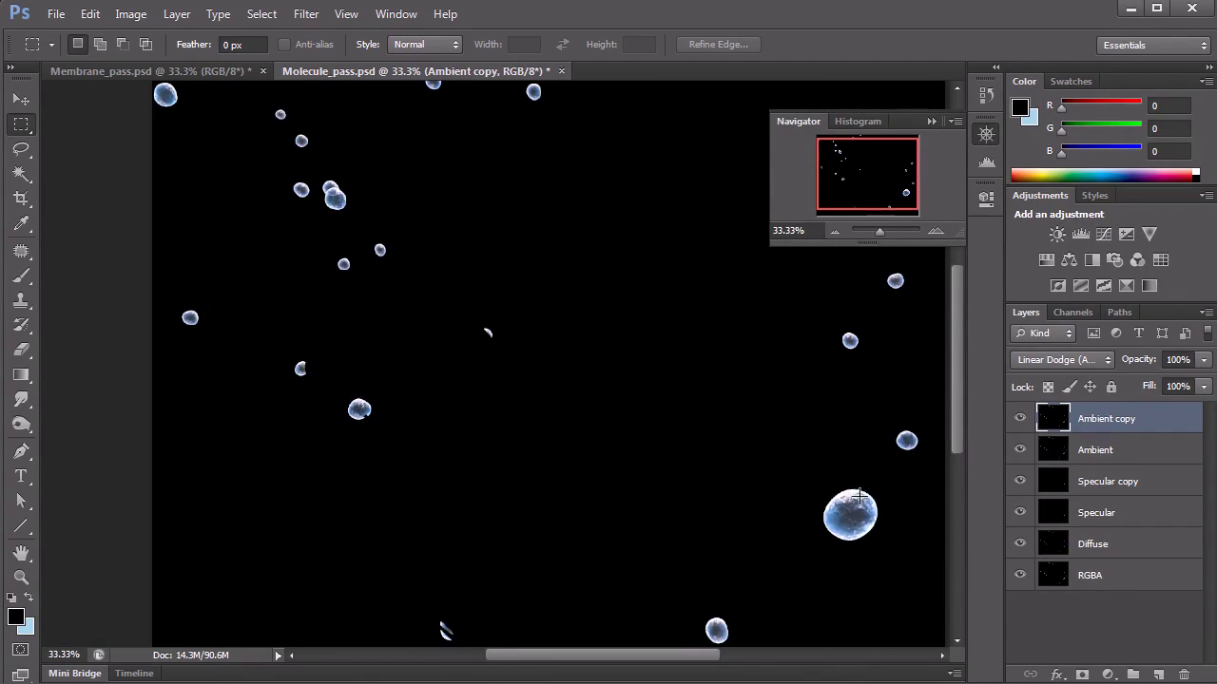
click(1018, 421)
click(1021, 421)
drag(1053, 421, 1183, 674)
Select all five passes from Ambient down to RGBA
click(1049, 543)
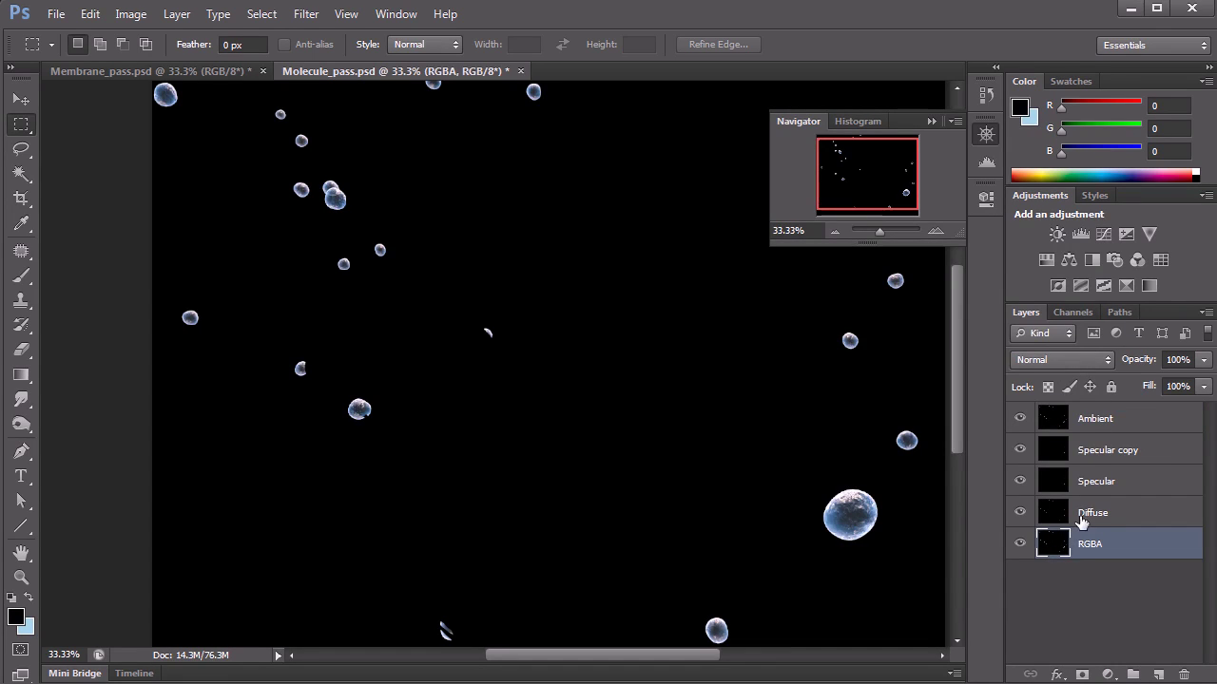
click(1074, 420)
shift+click(1055, 543)
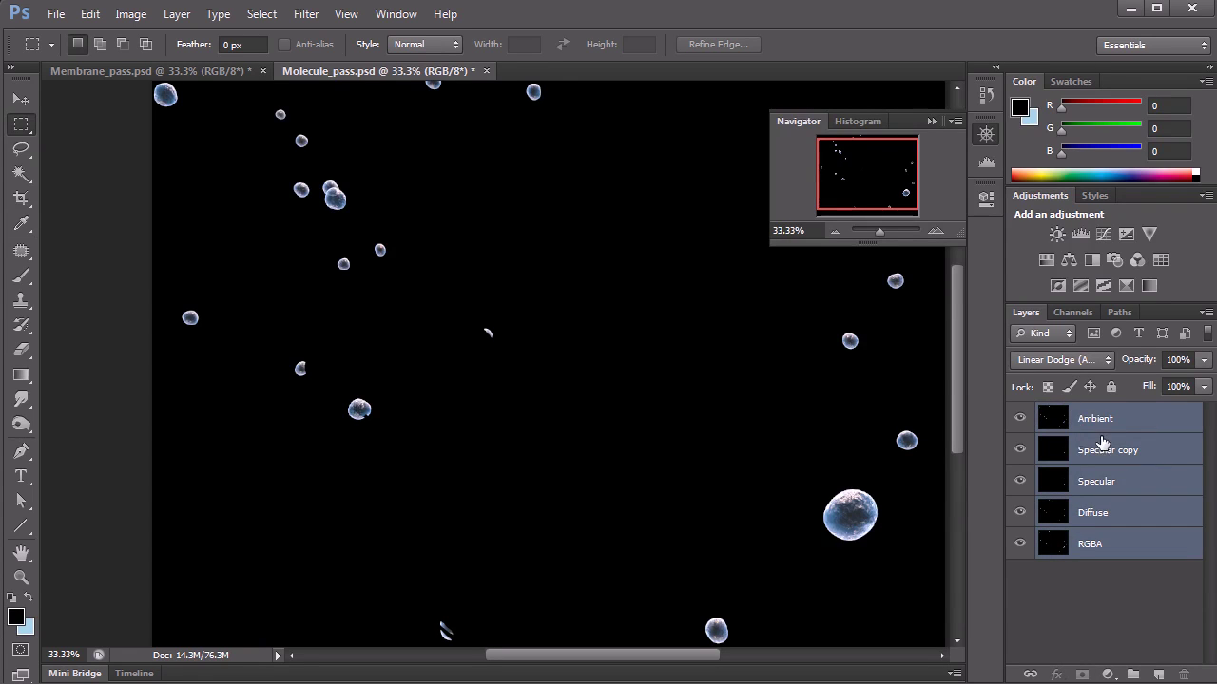
Group the five selected passes and name the group 'molecules'
click(177, 13)
click(234, 356)
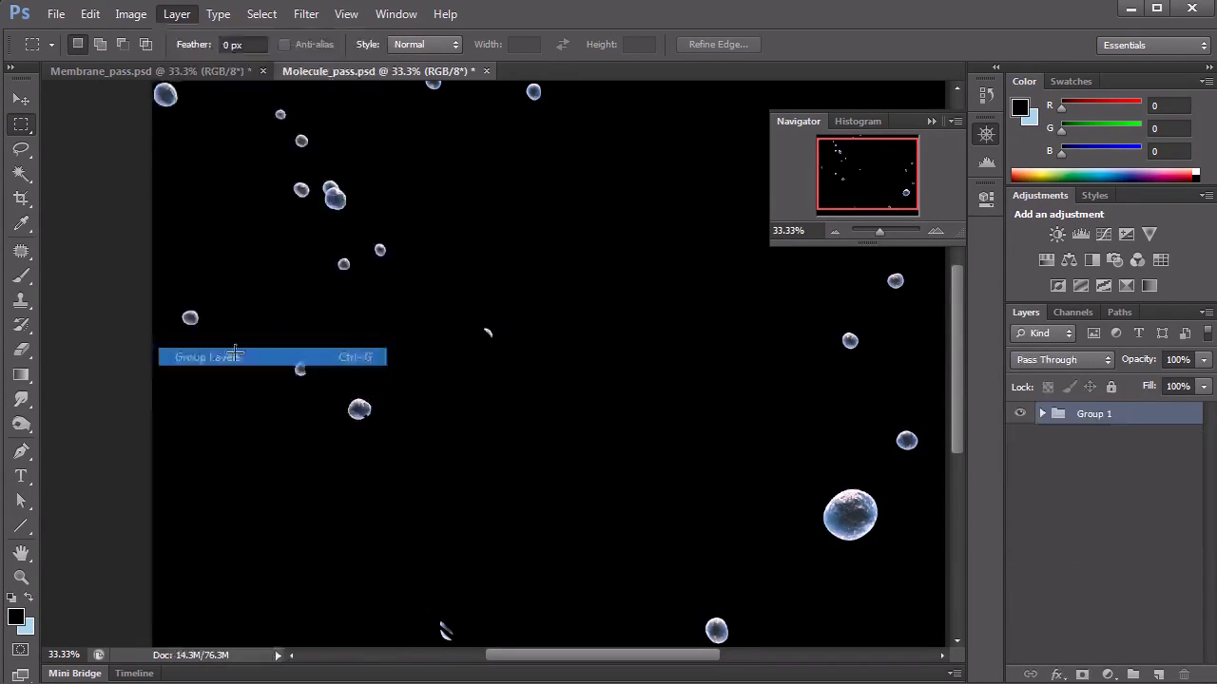
double_click(1095, 414)
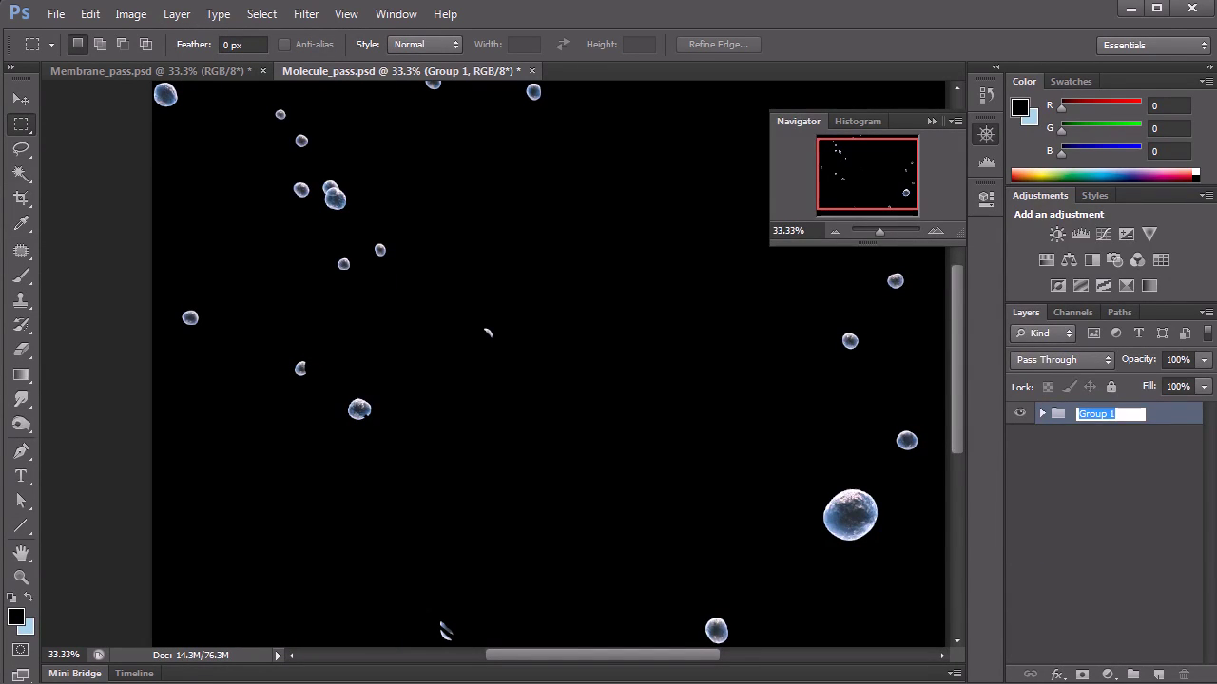
text(molecules)
key(Return)
Duplicate the molecules group, hide the original, and merge the copy into one layer
drag(1058, 412, 1157, 674)
click(1020, 437)
right_click(1032, 409)
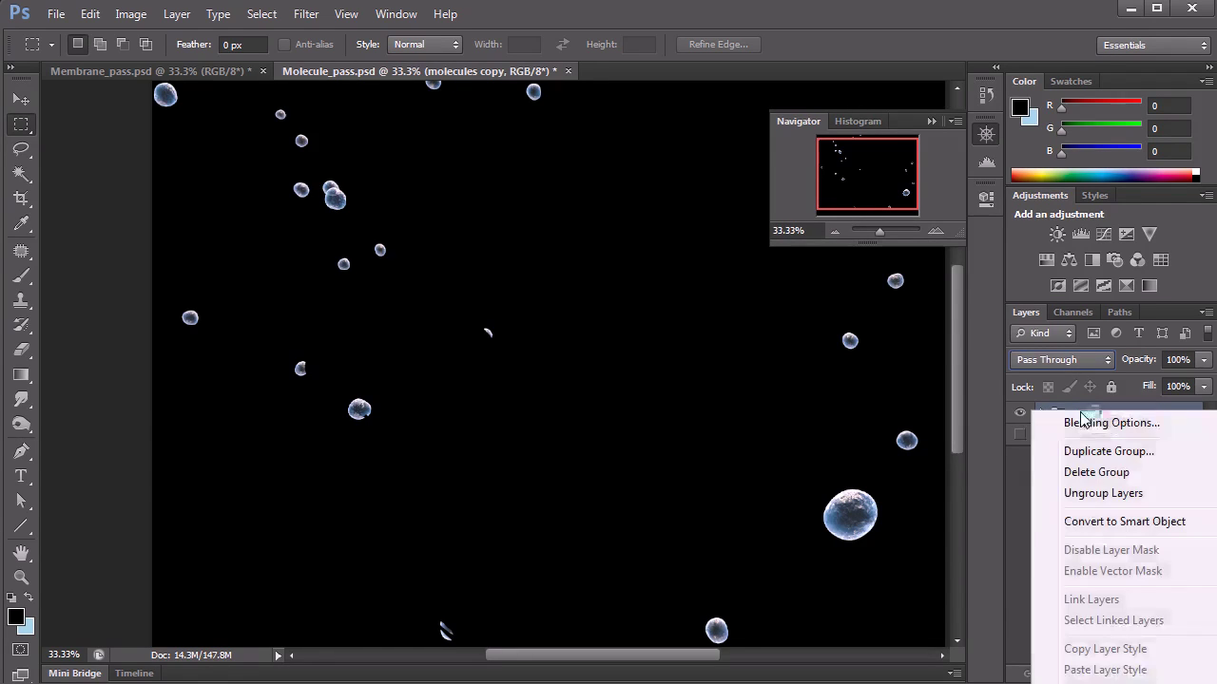
click(1123, 521)
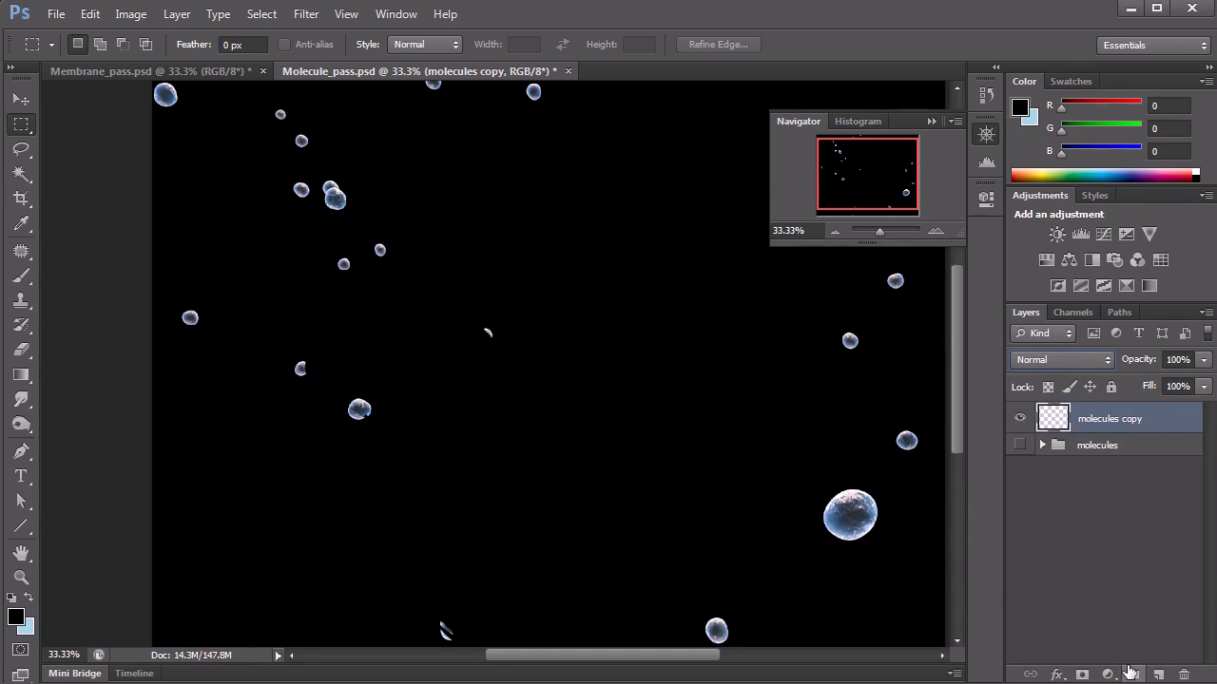
double_click(1108, 419)
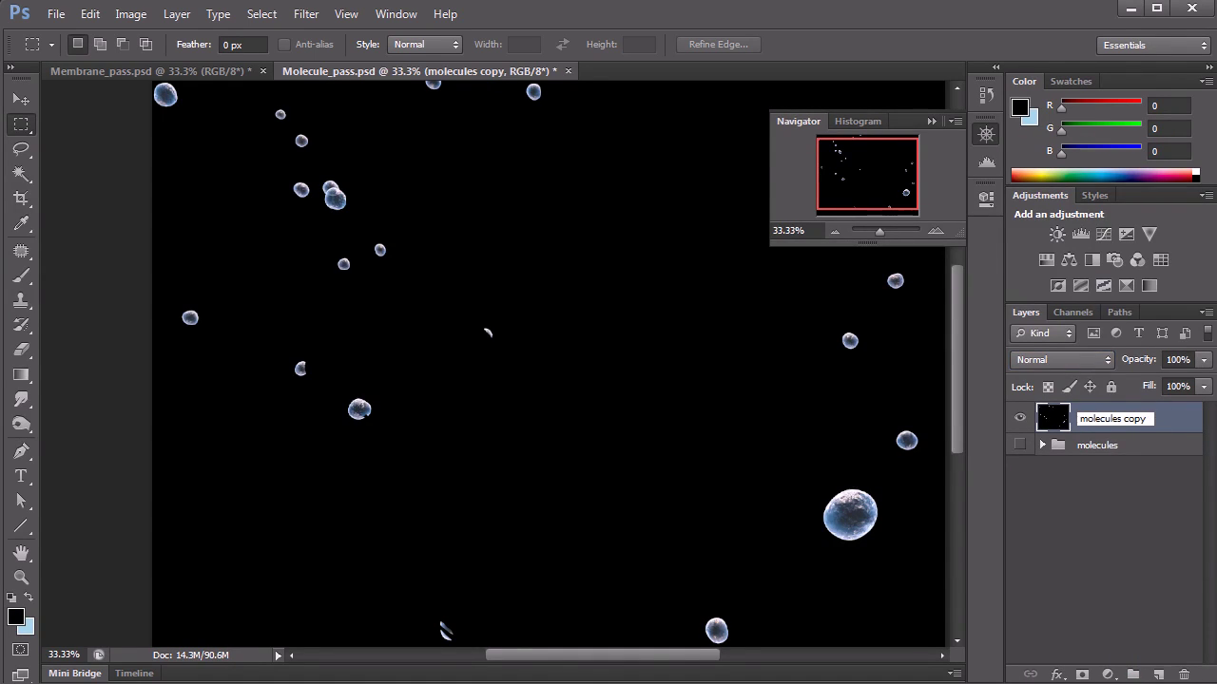
Name the merged layer 'molecules' and delete its black background via the inverted Alpha selection
click(1053, 519)
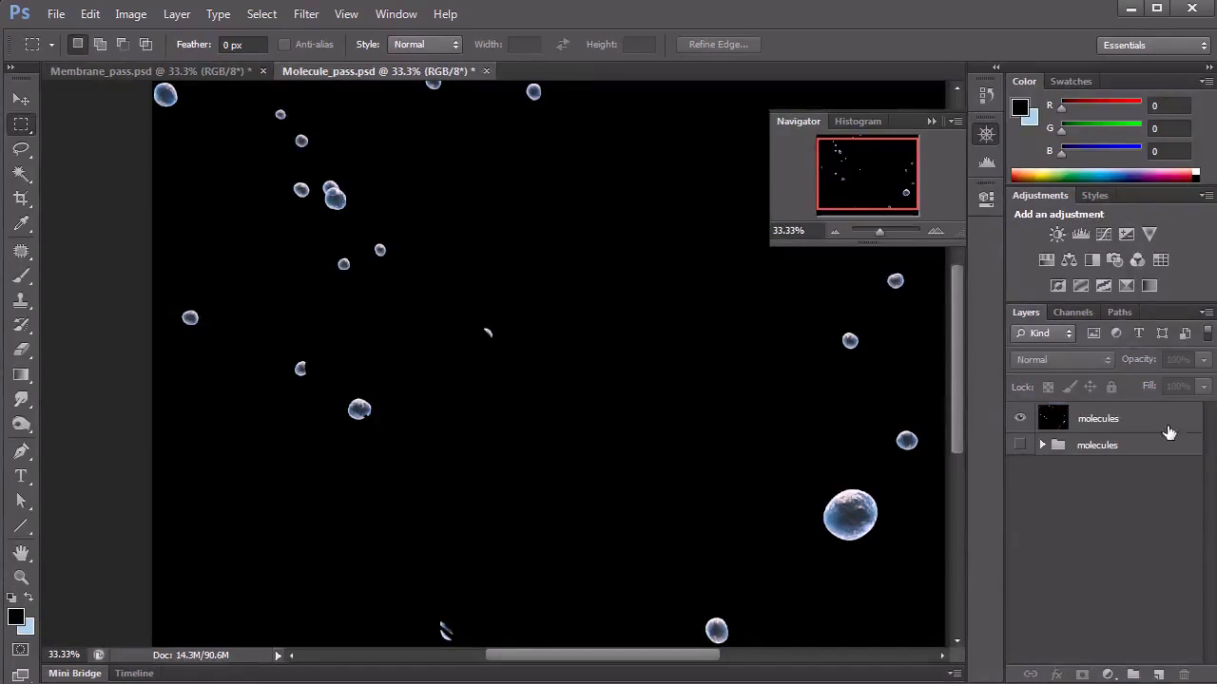
click(1051, 421)
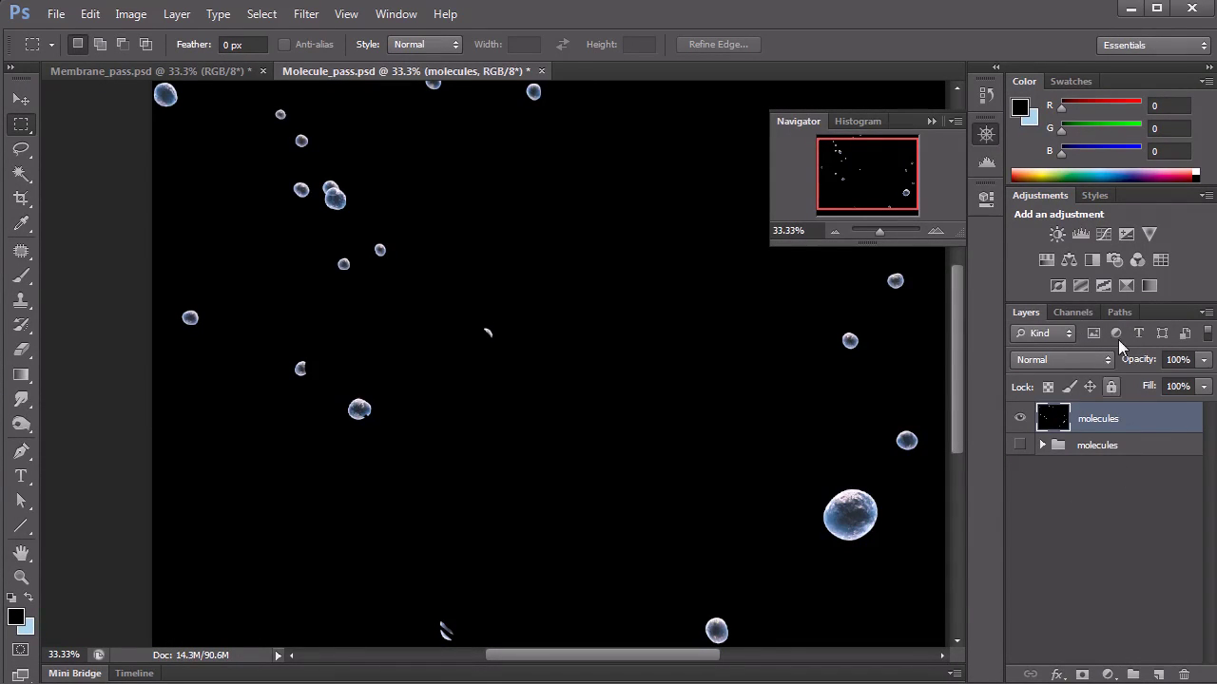
click(1076, 313)
ctrl+click(1045, 456)
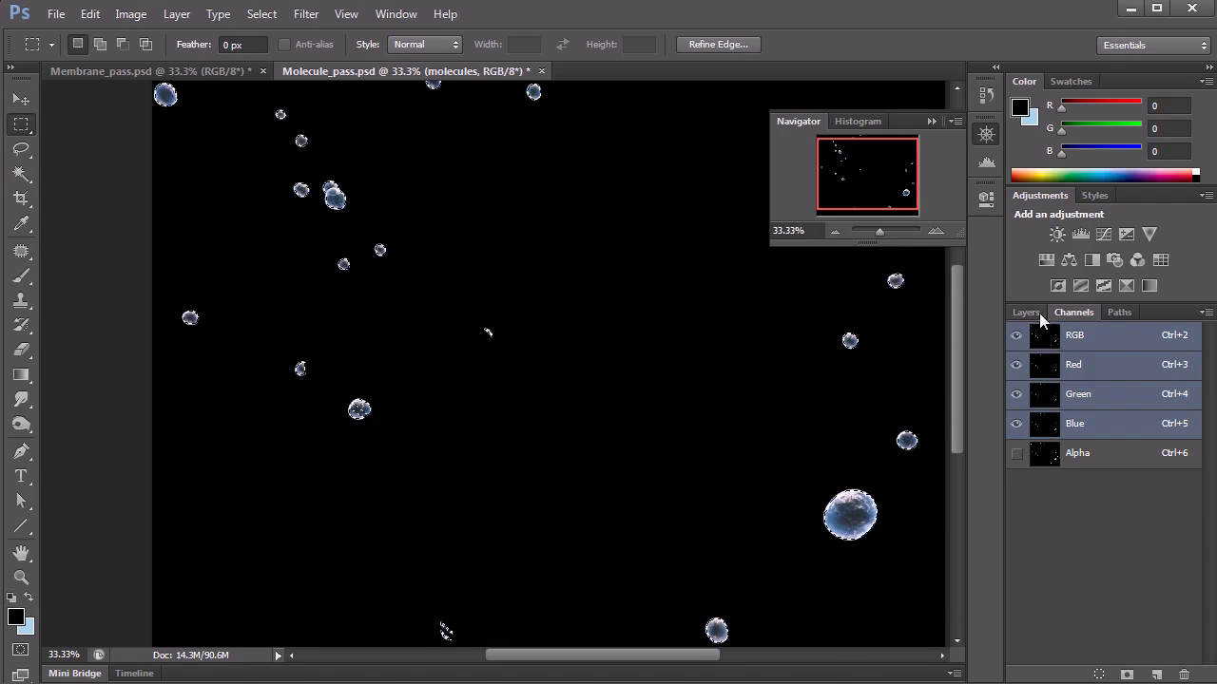
click(1026, 311)
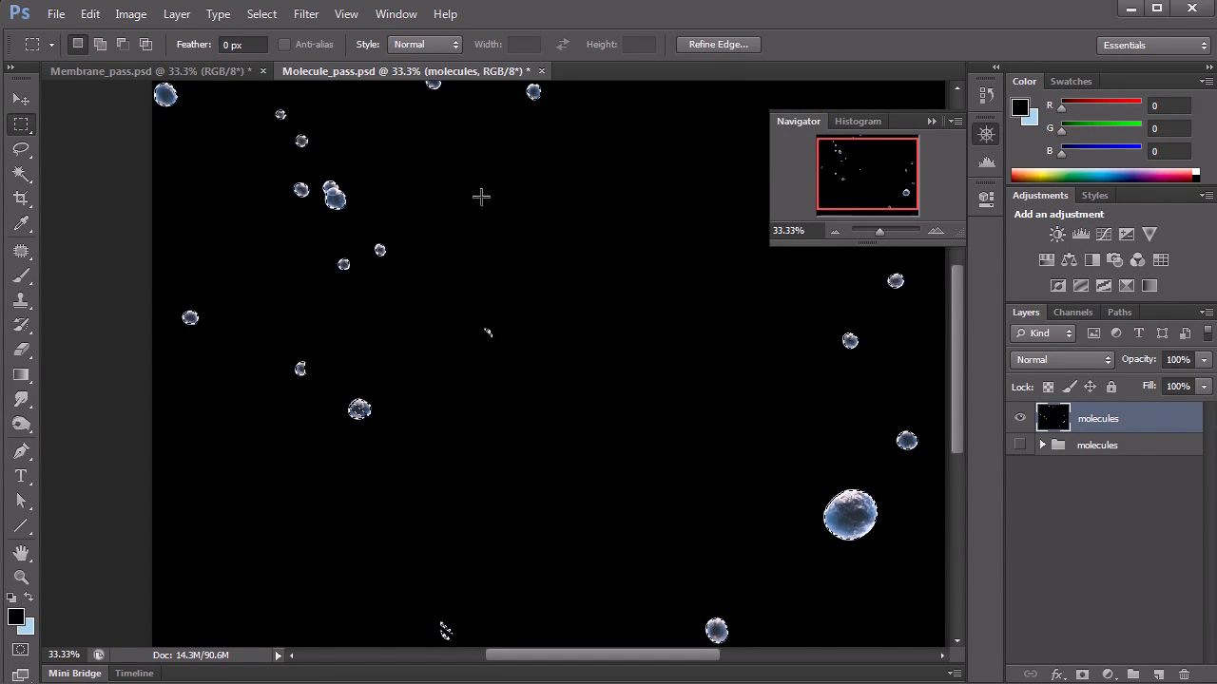
right_click(830, 488)
click(888, 538)
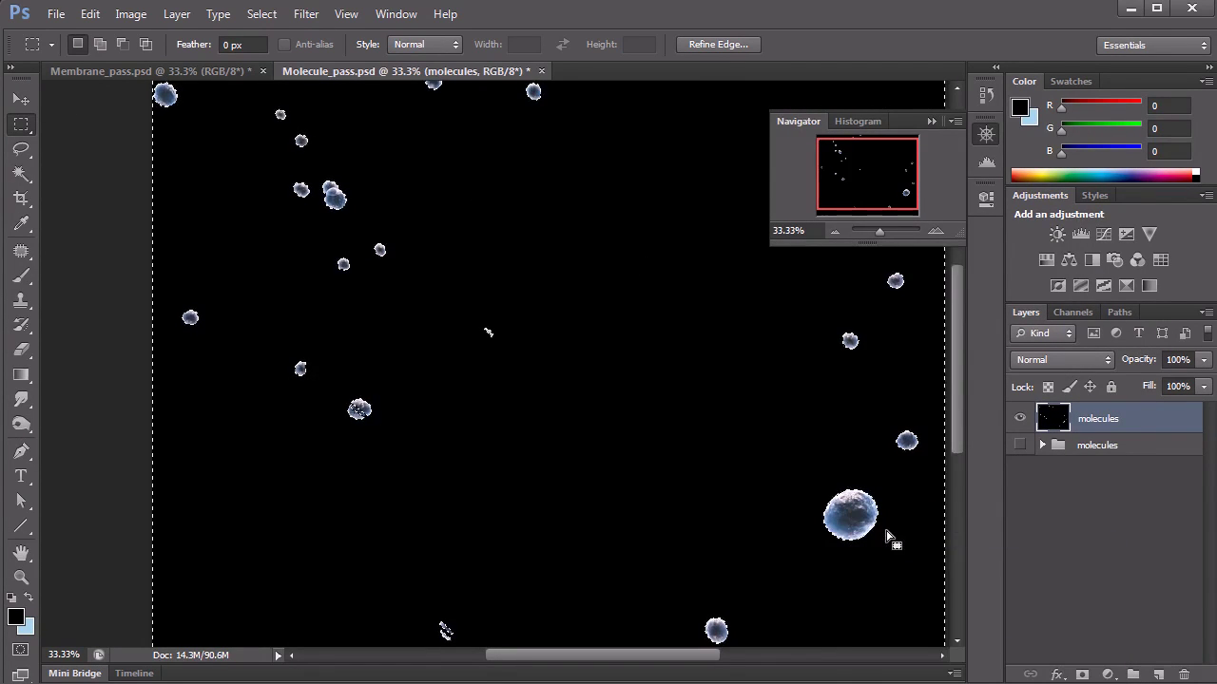
key(Delete)
key(ctrl+d)
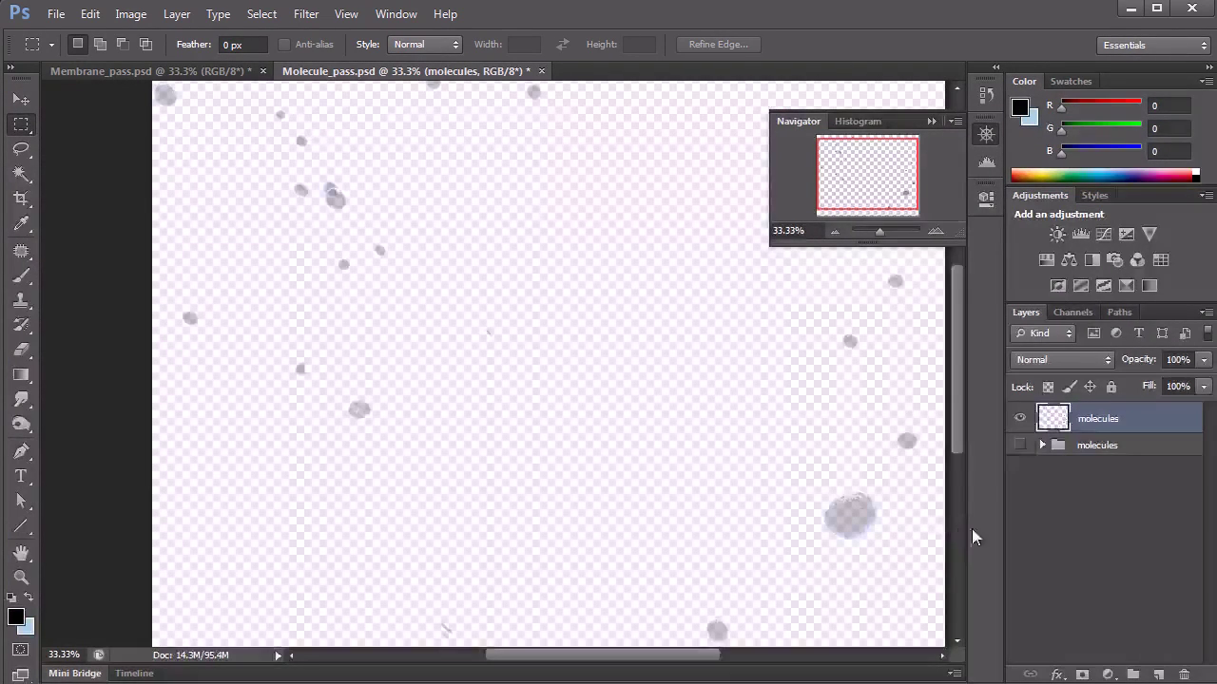
Open and dismiss the molecules layer's context menu and switch to the Move tool (V)
right_click(1074, 421)
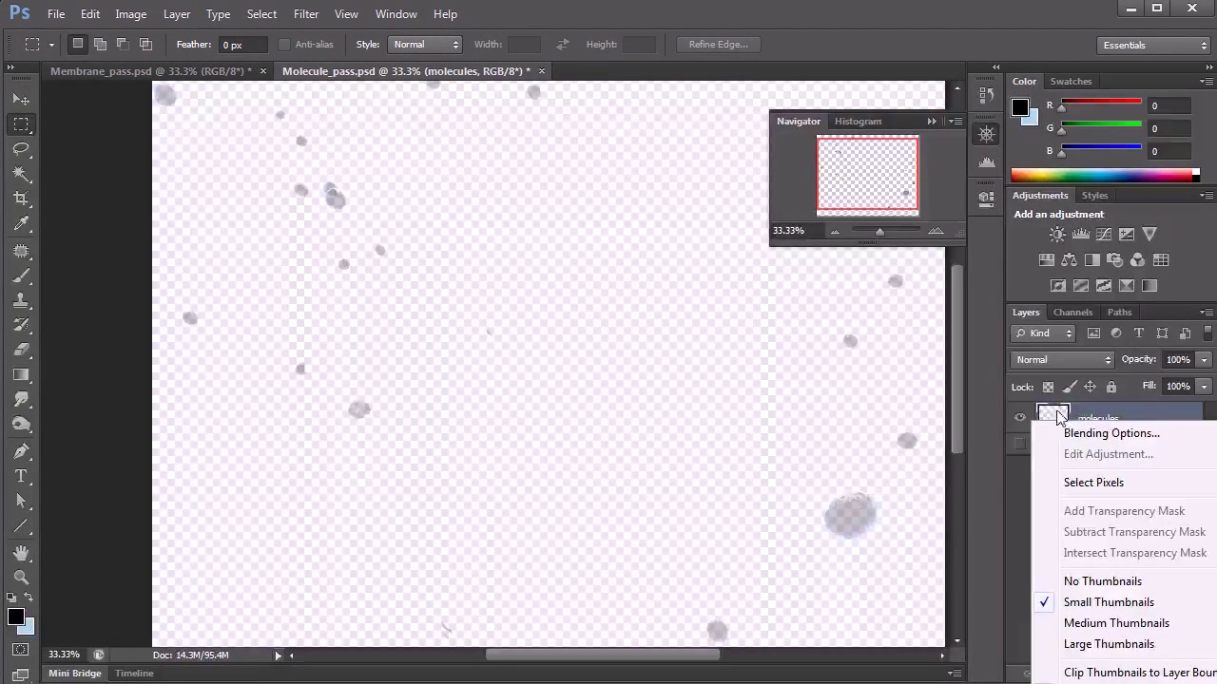
click(1012, 462)
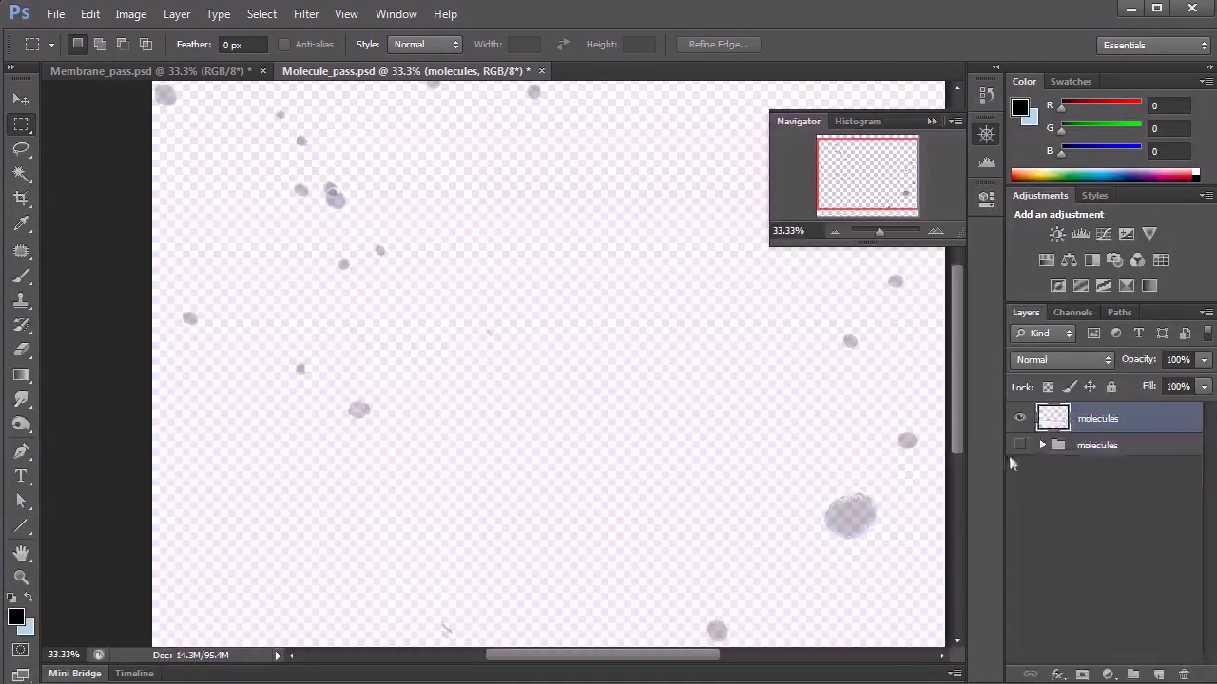
right_click(1057, 418)
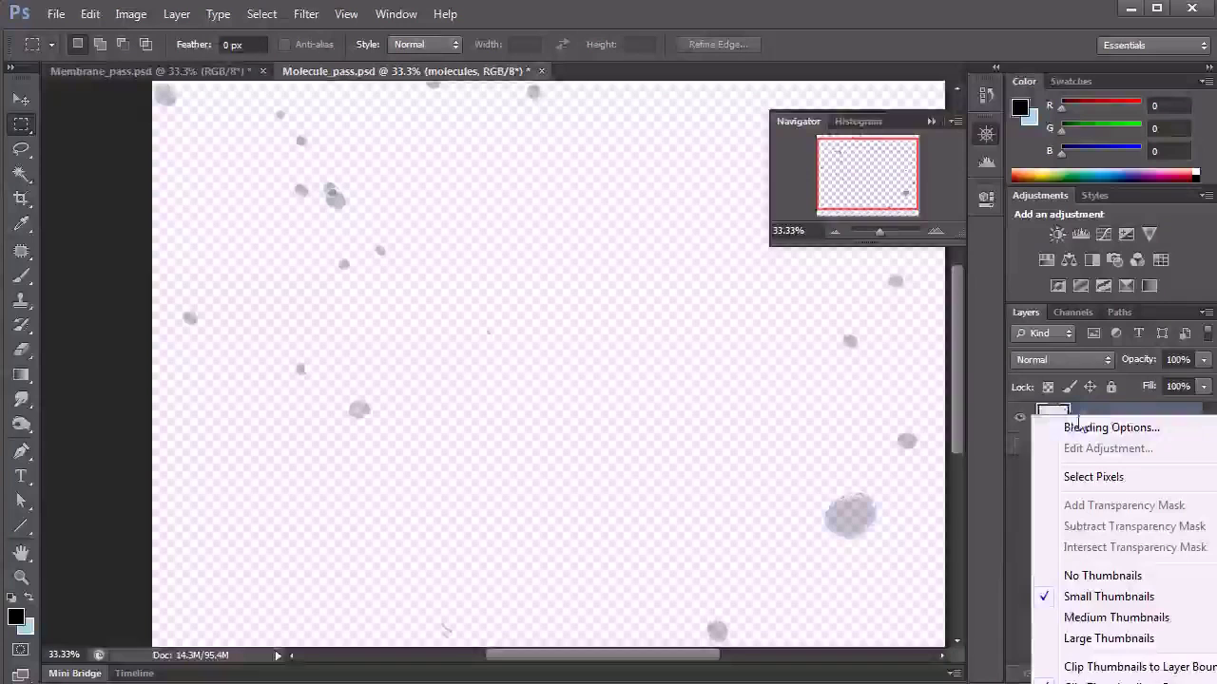
key(Escape)
key(v)
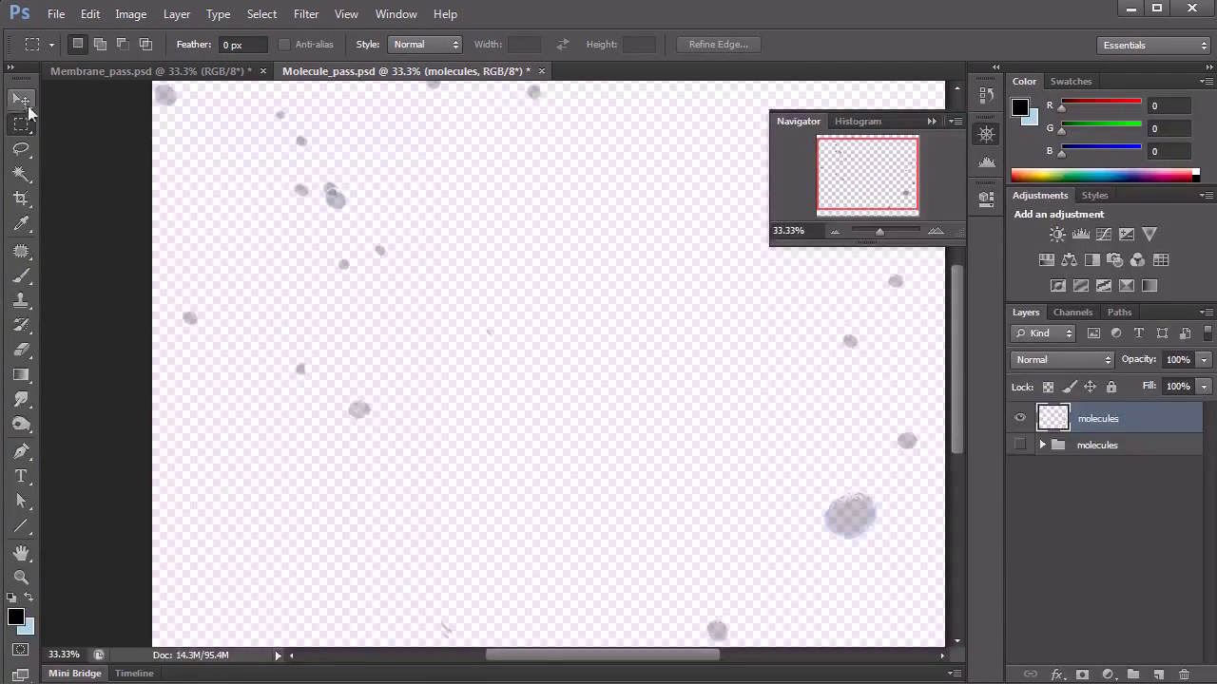
right_click(1078, 425)
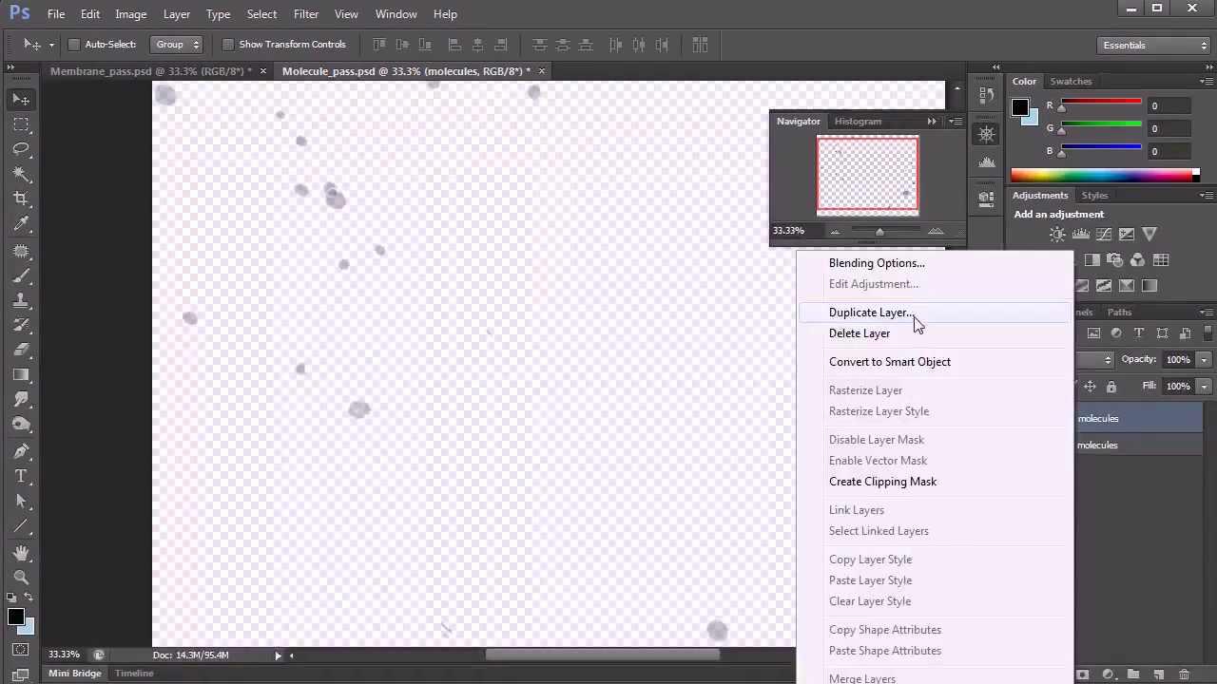
click(869, 313)
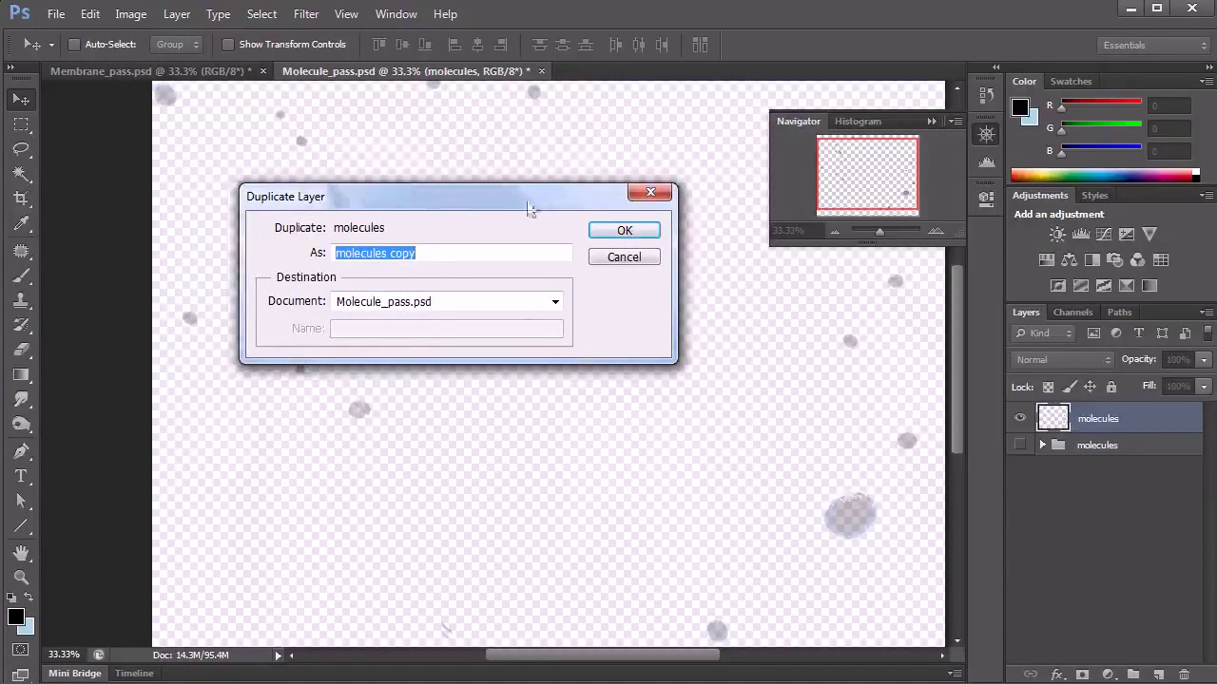
click(553, 306)
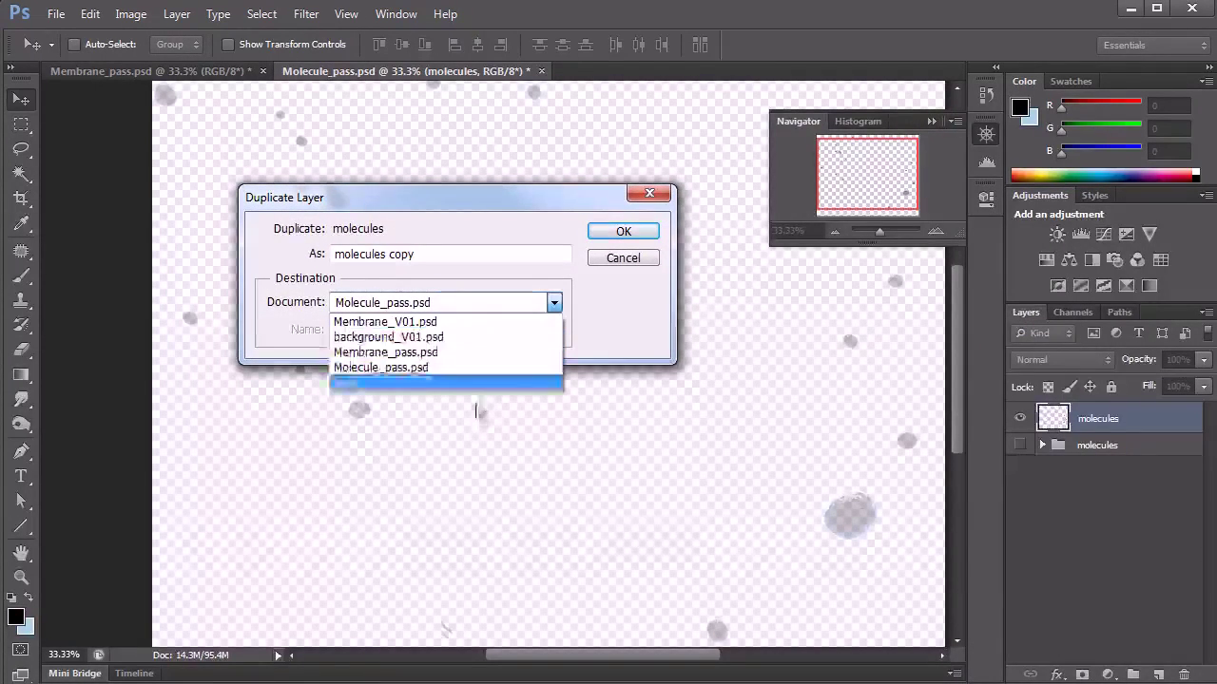
click(403, 351)
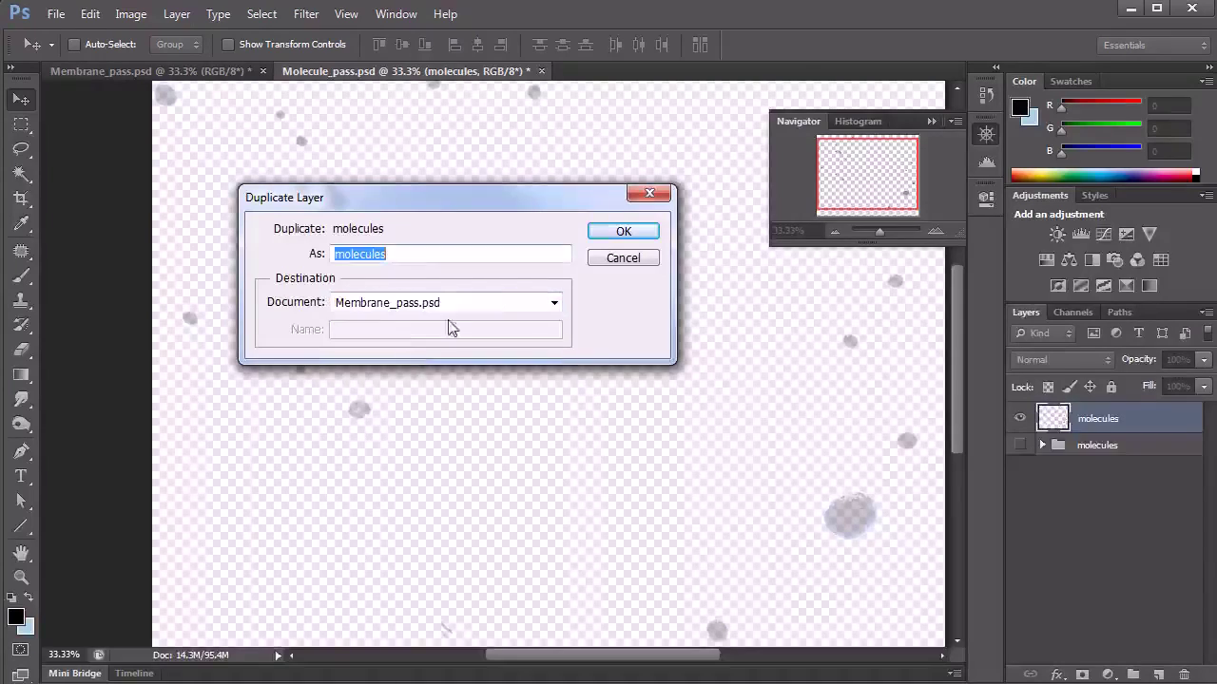
click(622, 231)
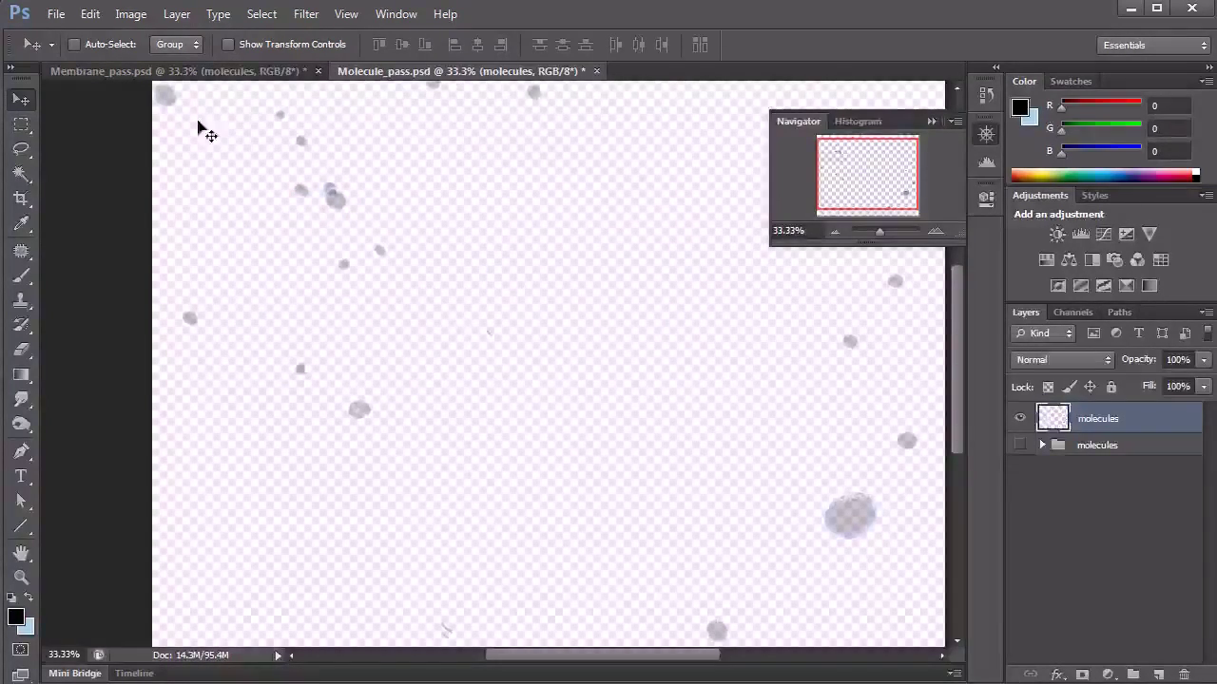
click(255, 72)
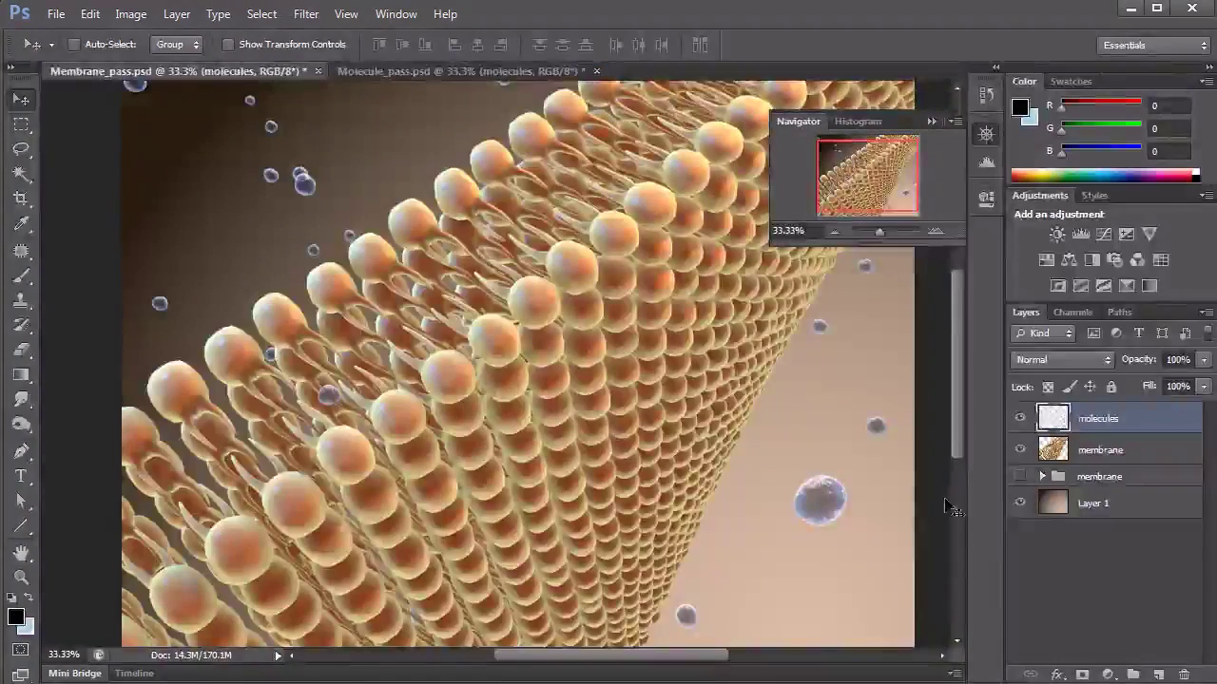
click(1019, 504)
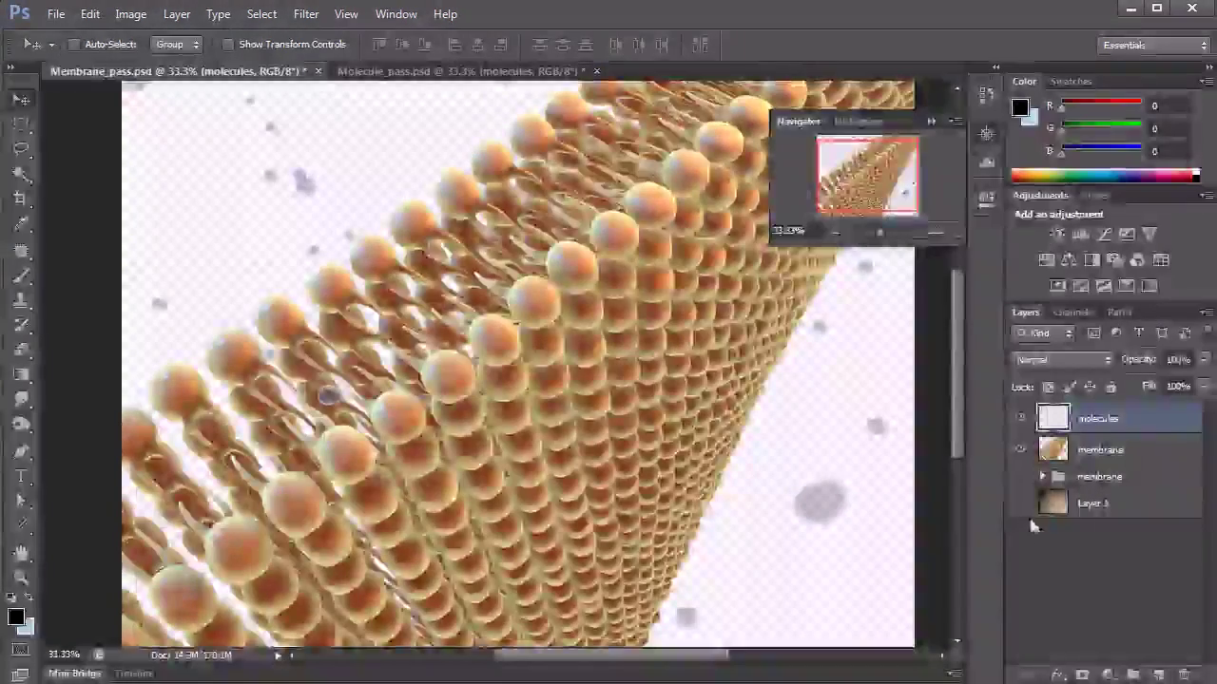
click(1020, 505)
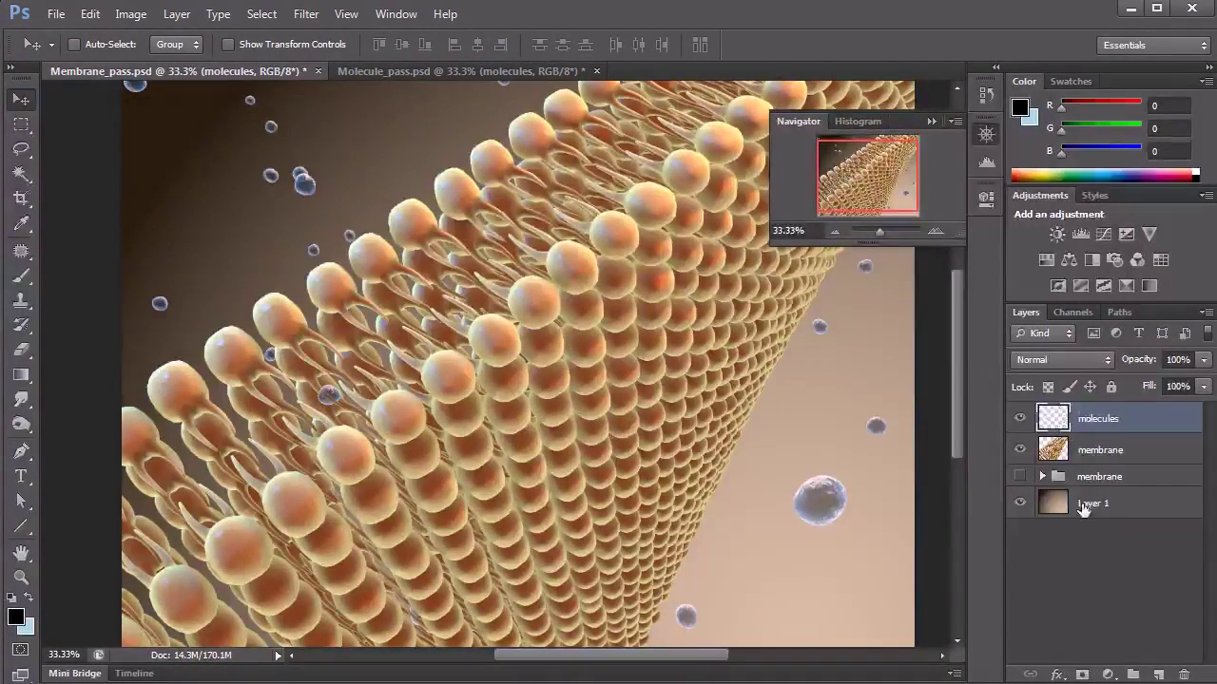
click(1021, 503)
click(1021, 504)
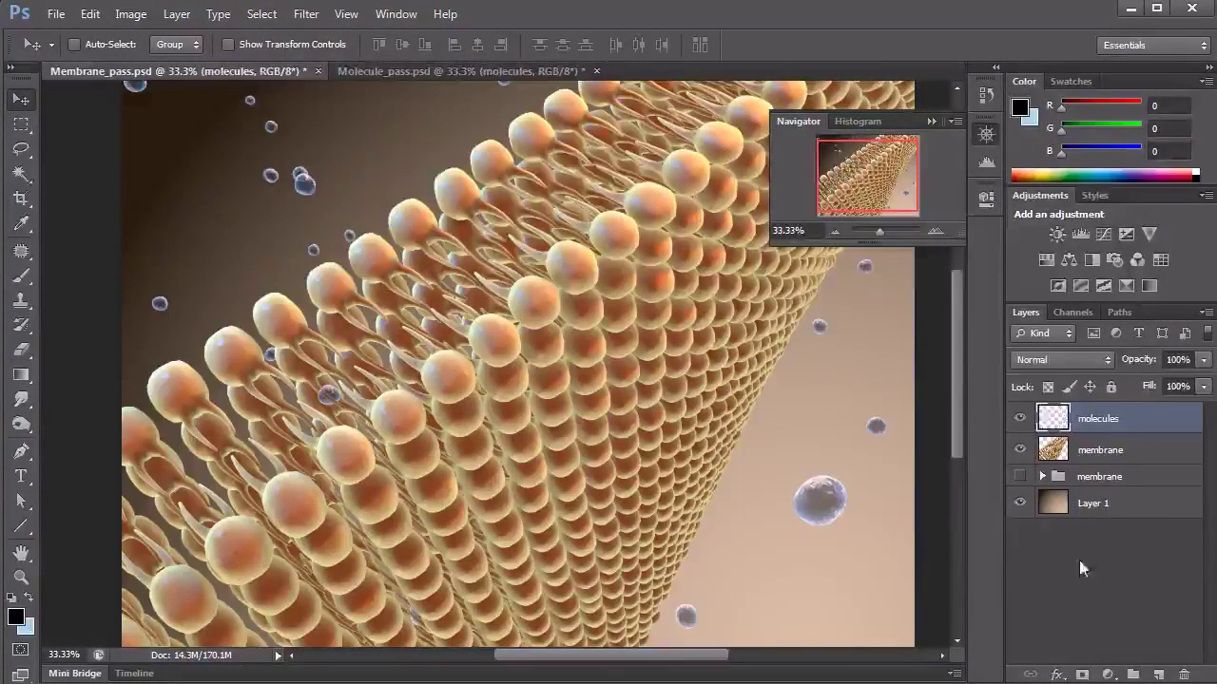
click(1074, 561)
click(1097, 509)
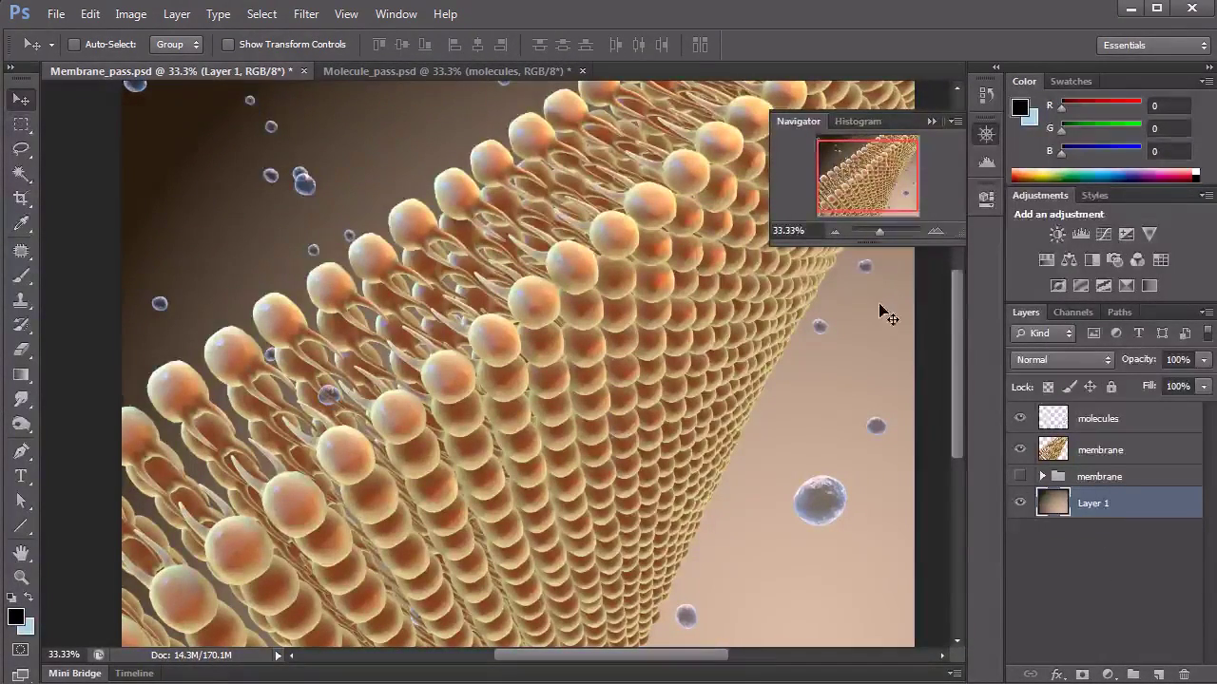
click(1020, 503)
Redraw Layer 1's gradient diagonally, light at top-left to dark at bottom-right, then return to Move
click(1020, 502)
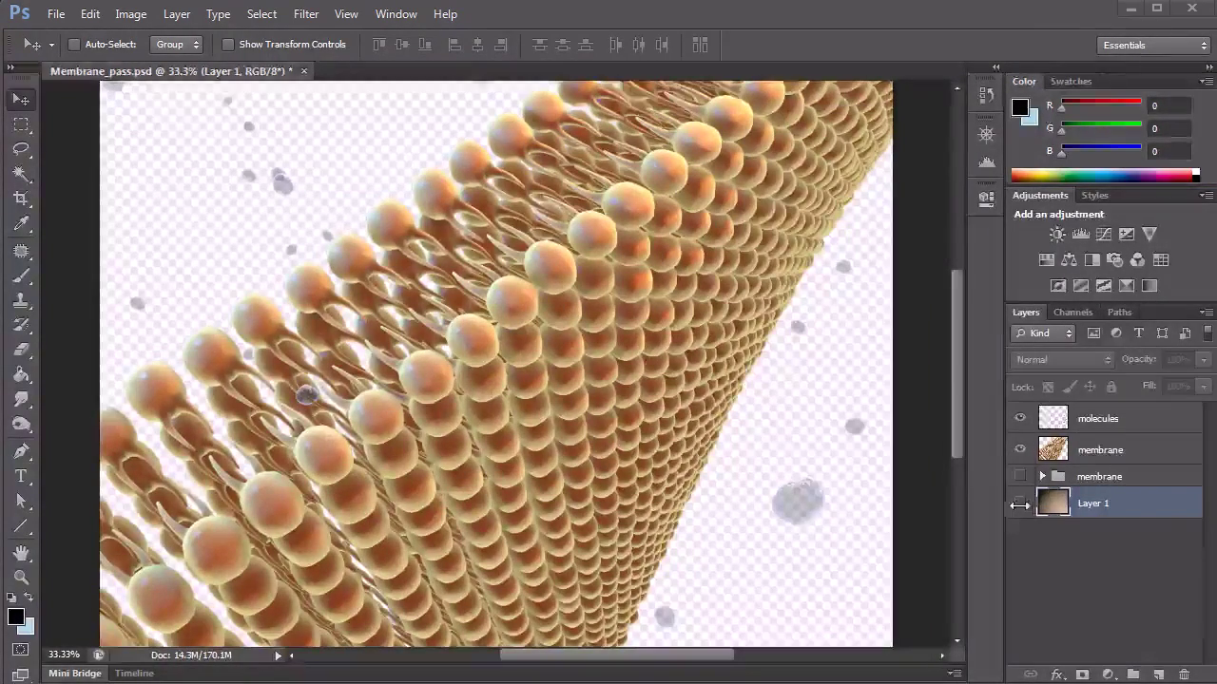
click(1019, 503)
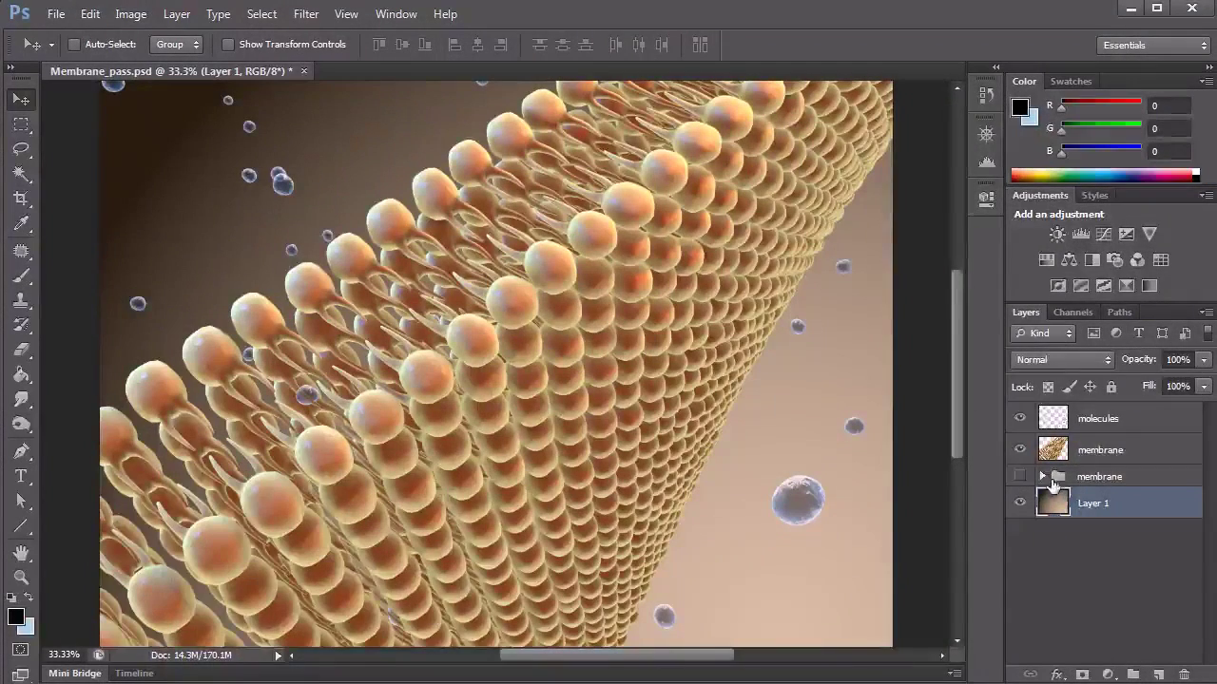
drag(21, 374, 76, 379)
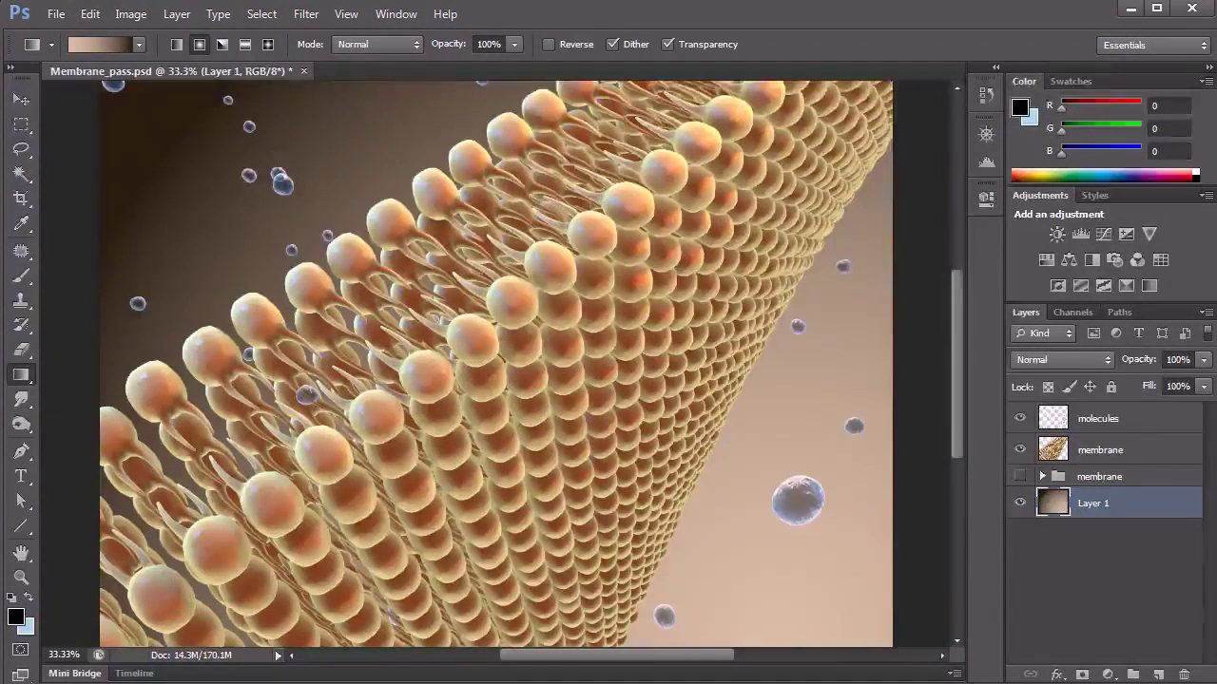
drag(249, 173, 917, 514)
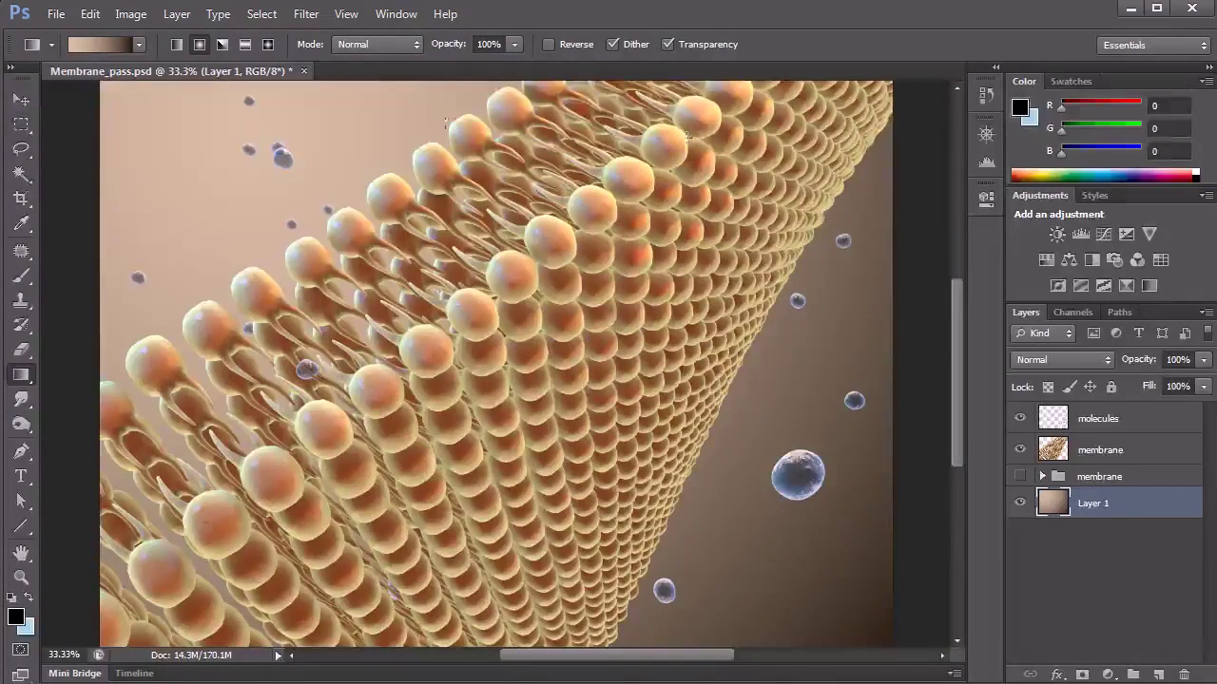
click(21, 99)
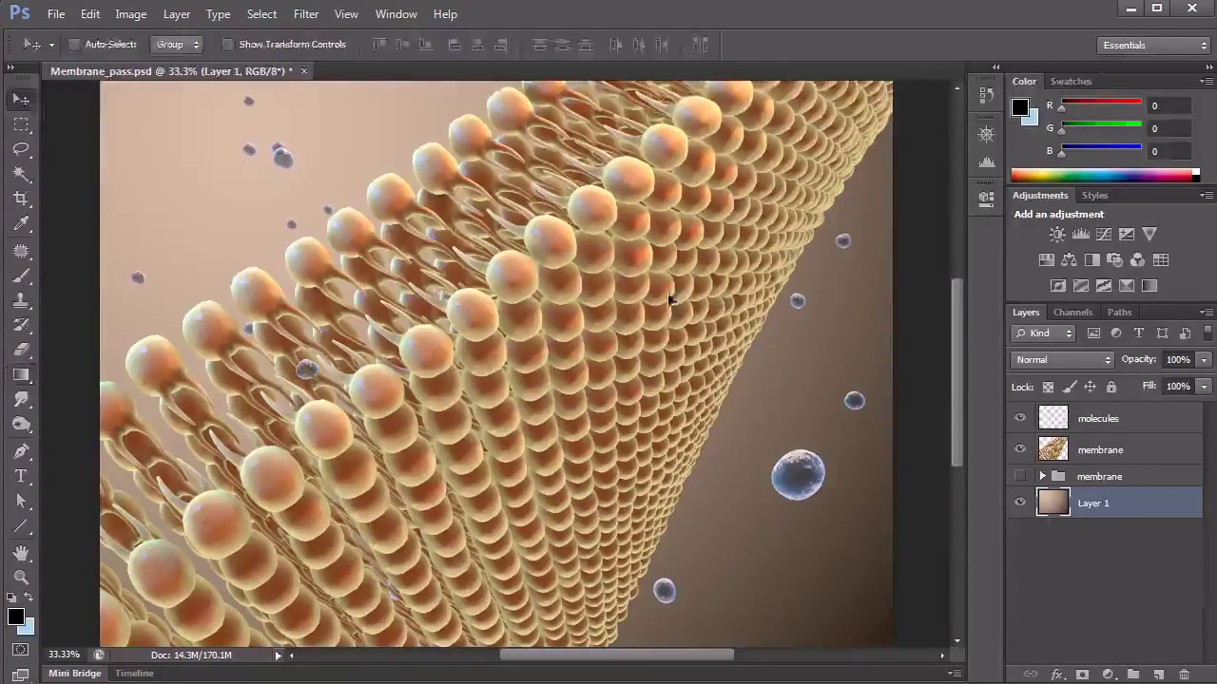
click(1020, 503)
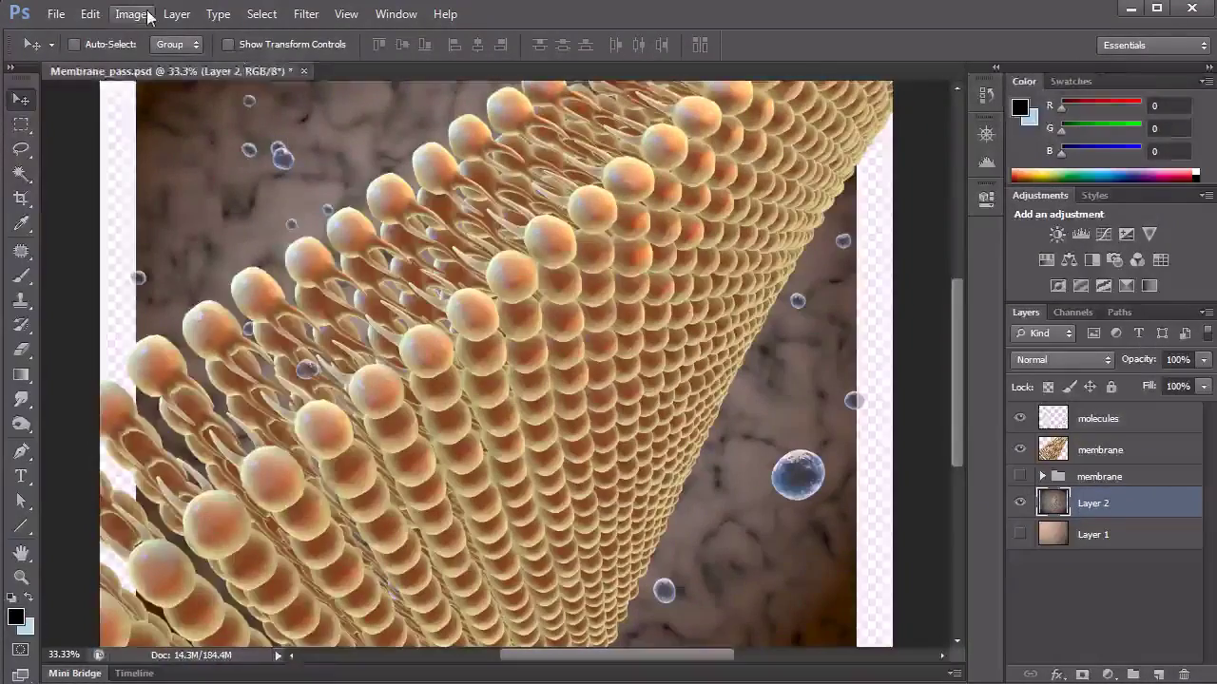
Stretch Layer 2 with Free Transform to both canvas edges, then zoom out to the whole canvas
click(90, 13)
click(148, 367)
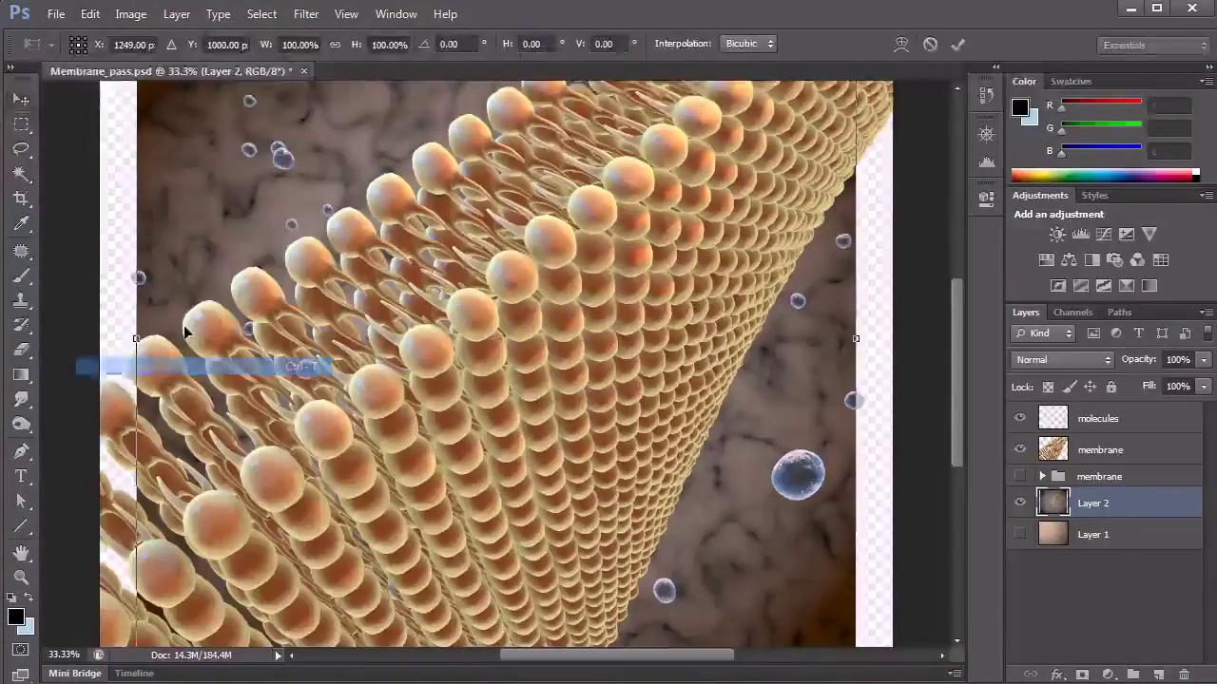
drag(139, 339, 98, 338)
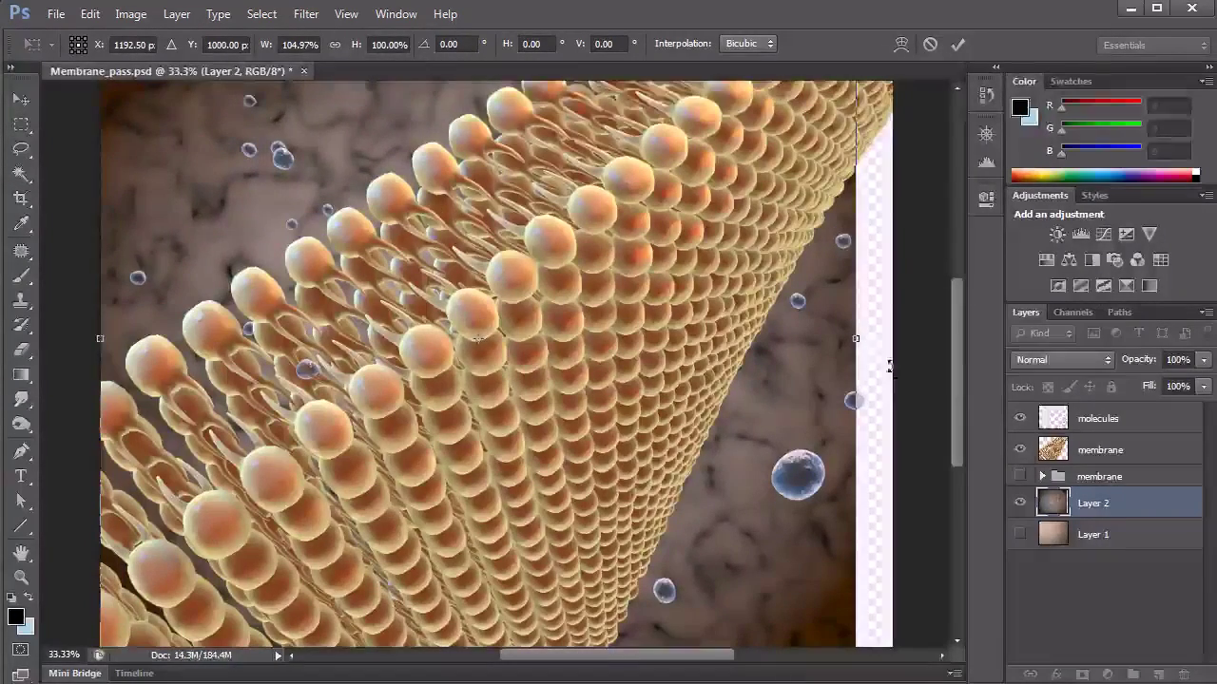
drag(859, 340, 891, 338)
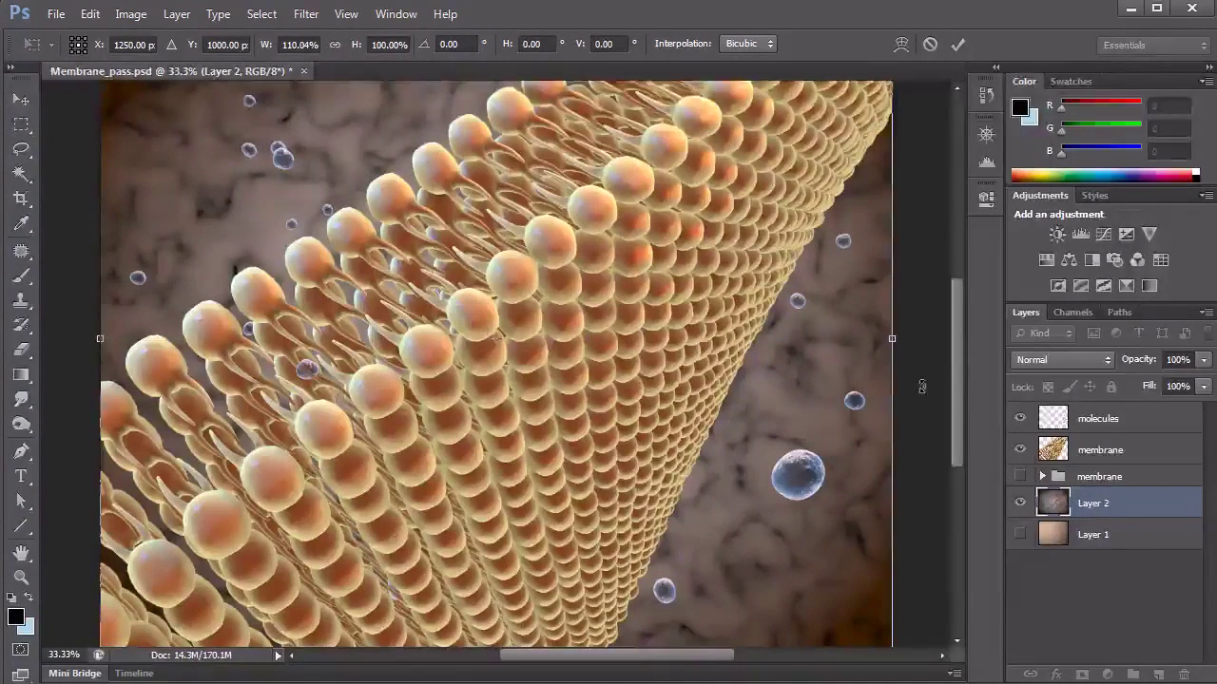
key(Return)
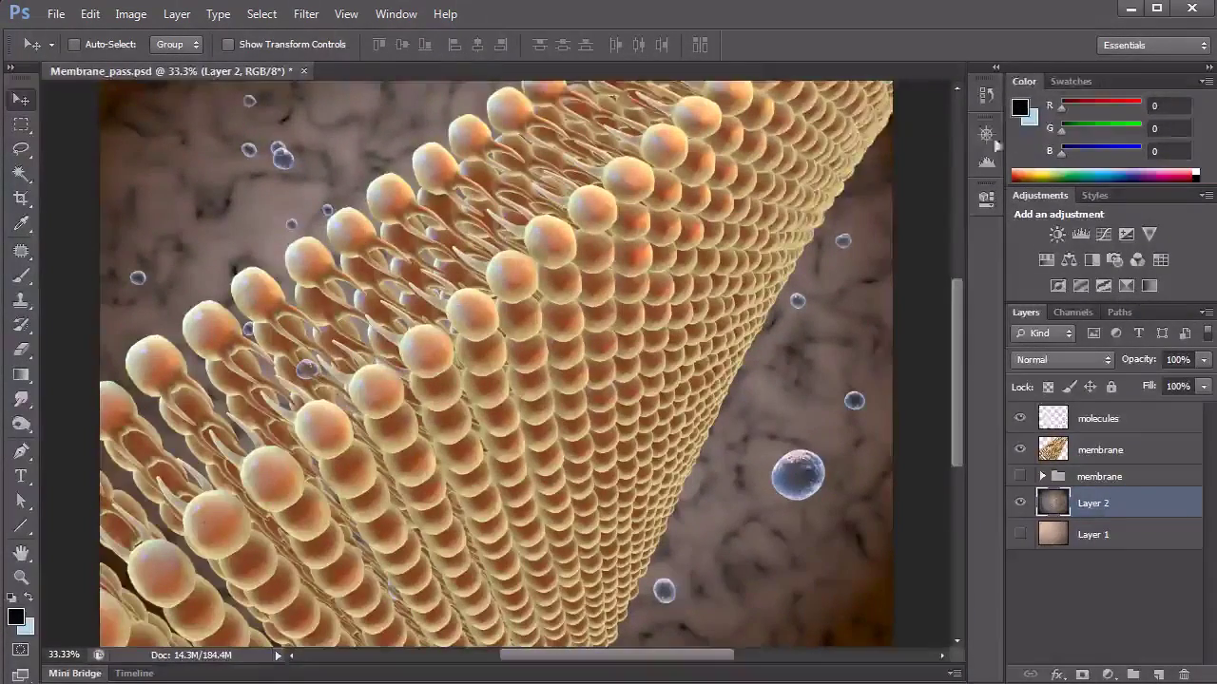
click(986, 134)
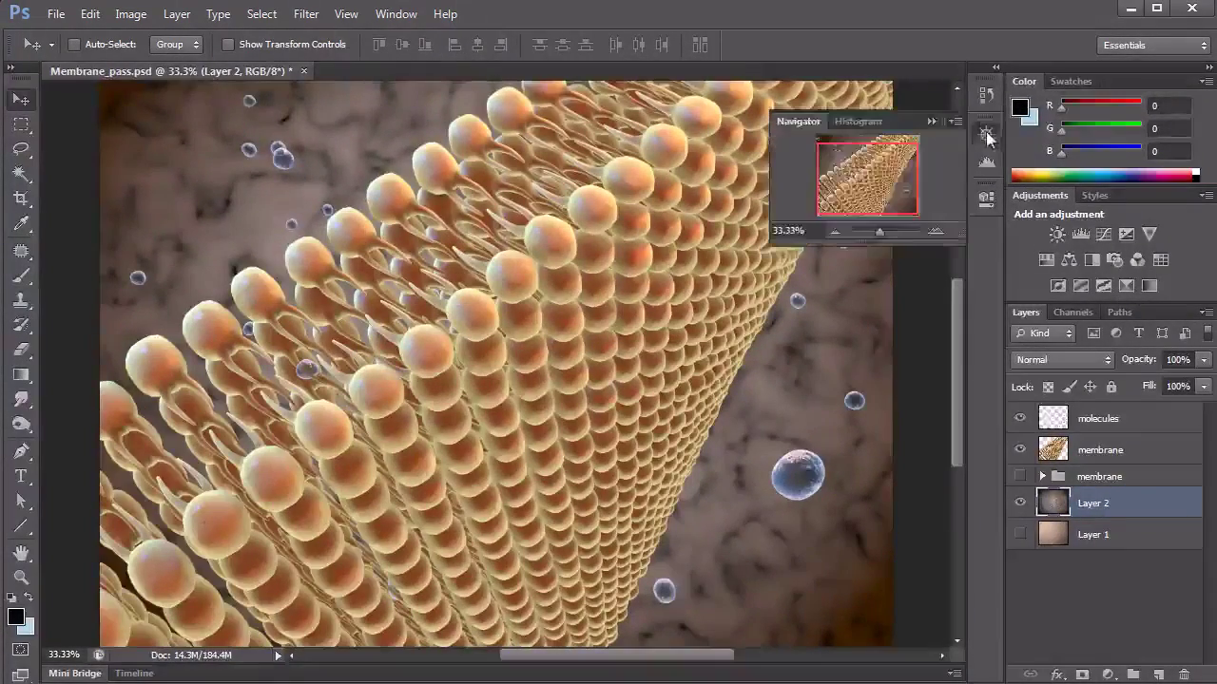
drag(879, 230, 878, 229)
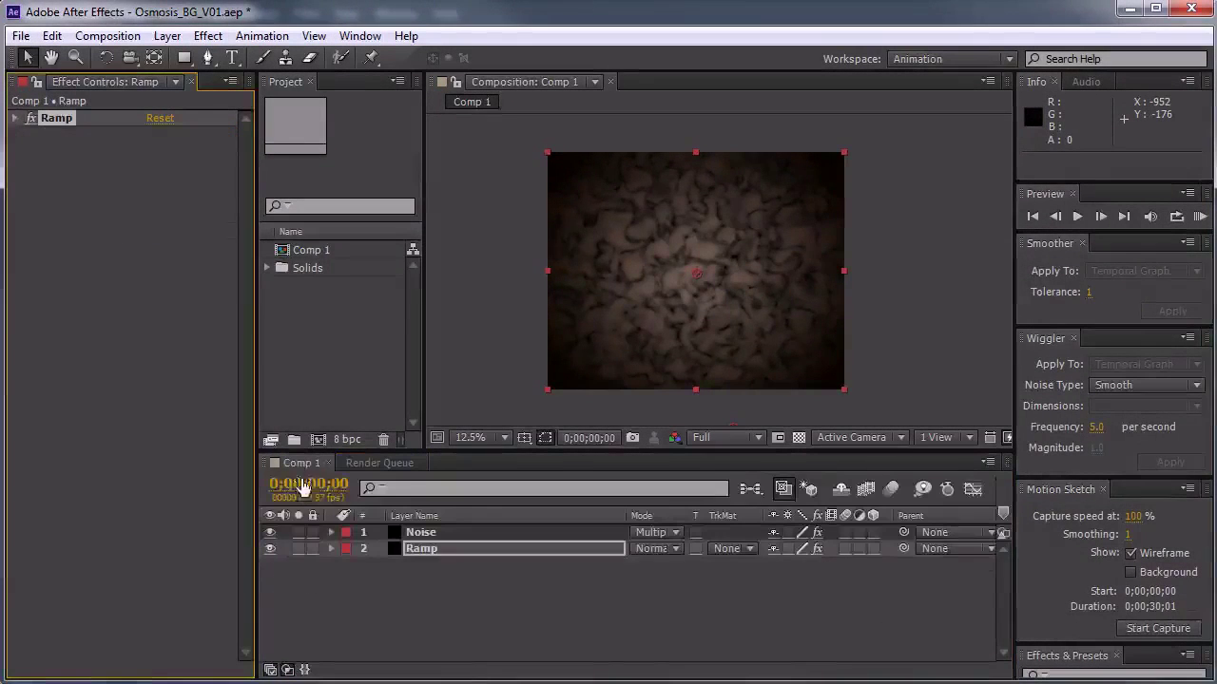
Select the Ramp and Noise layers and expand their Ramp and Fractal Noise effect settings
click(421, 533)
click(428, 550)
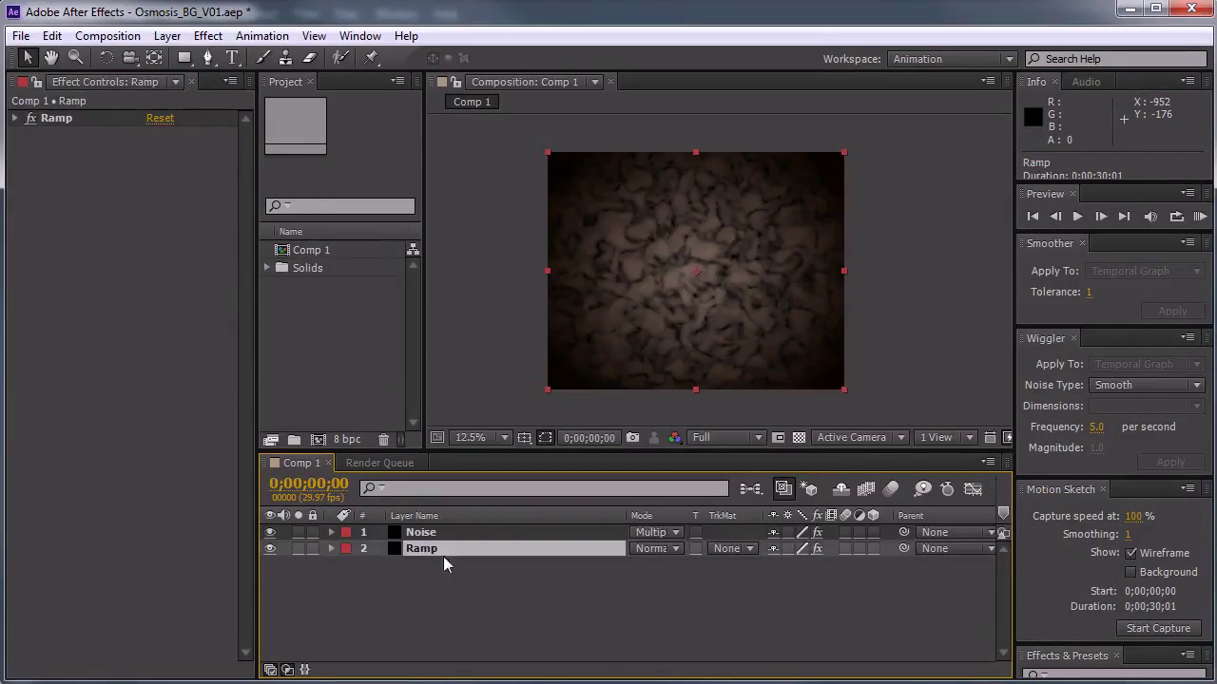
click(15, 119)
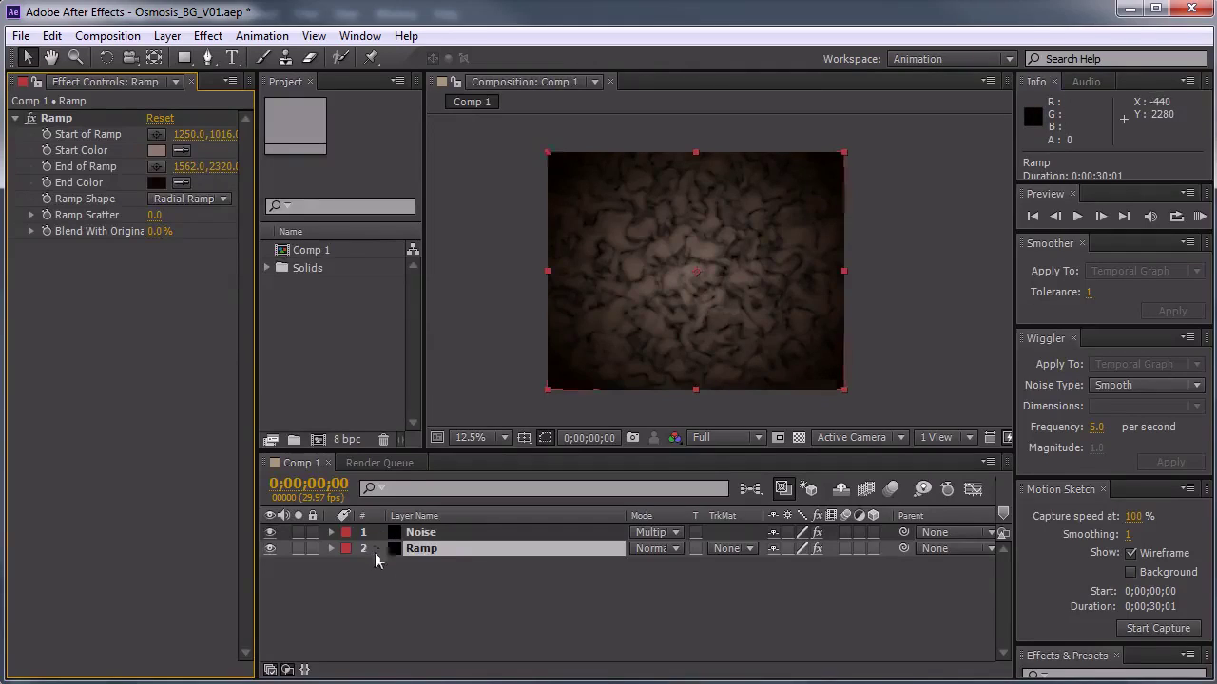
click(423, 532)
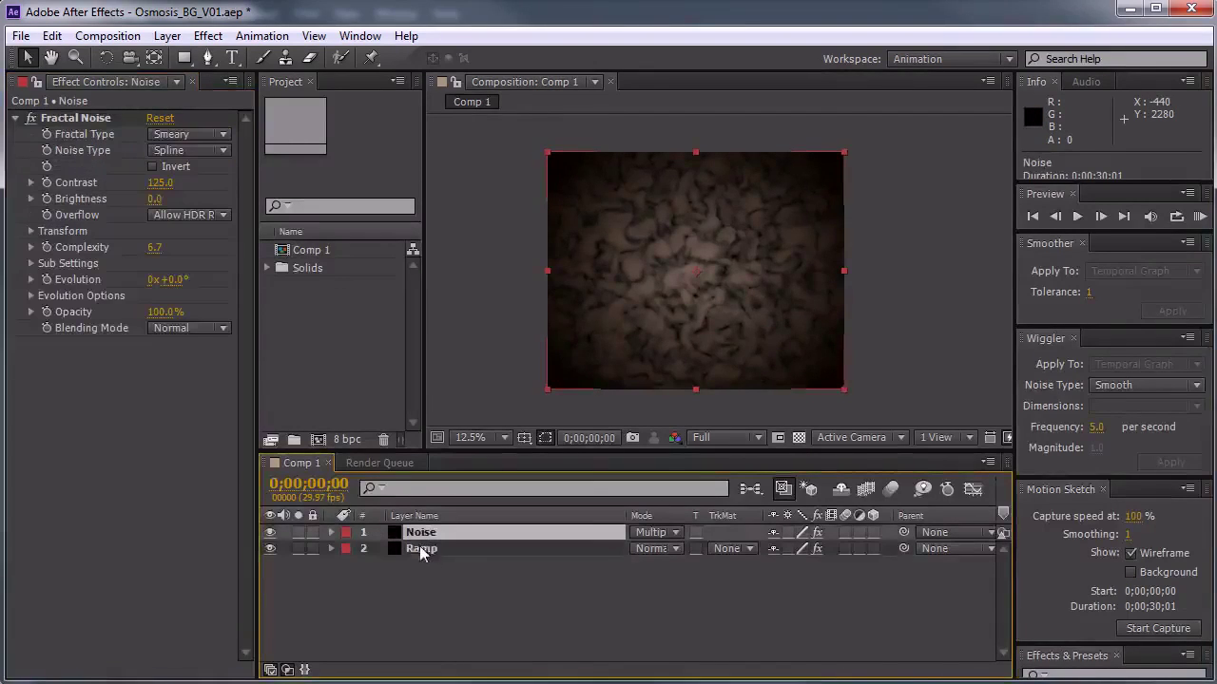
click(72, 120)
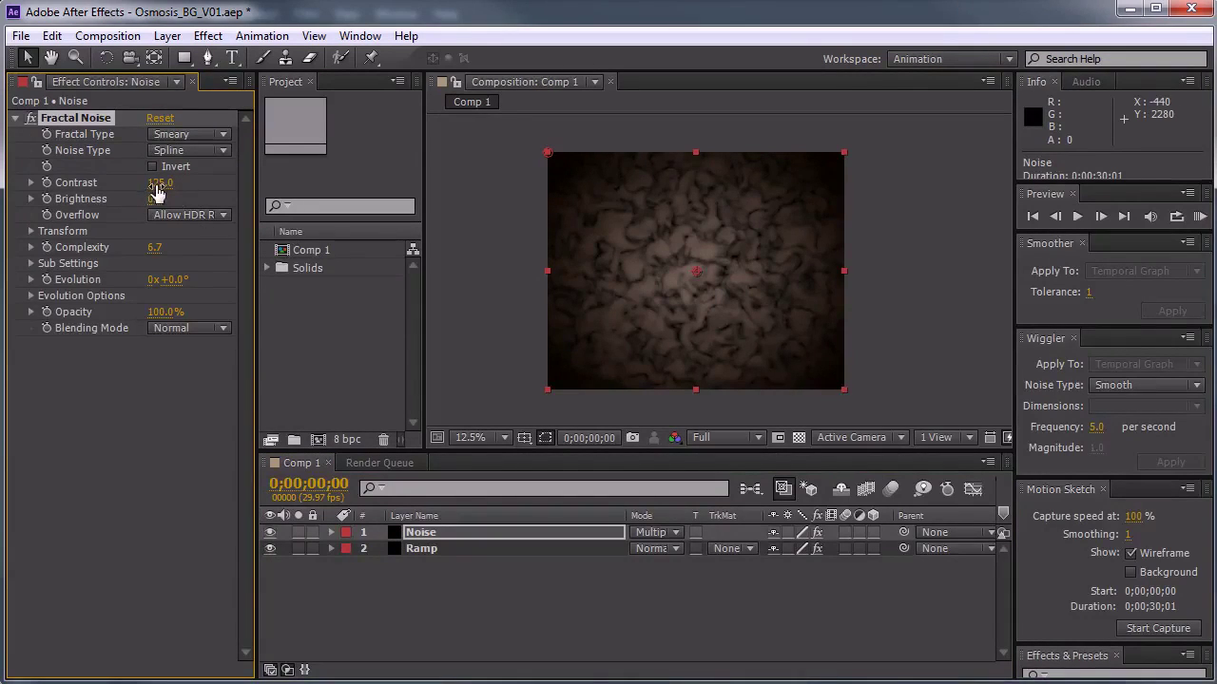
Review Fractal Type Smeary and Noise Type Spline without changes, then return to Photoshop
click(219, 134)
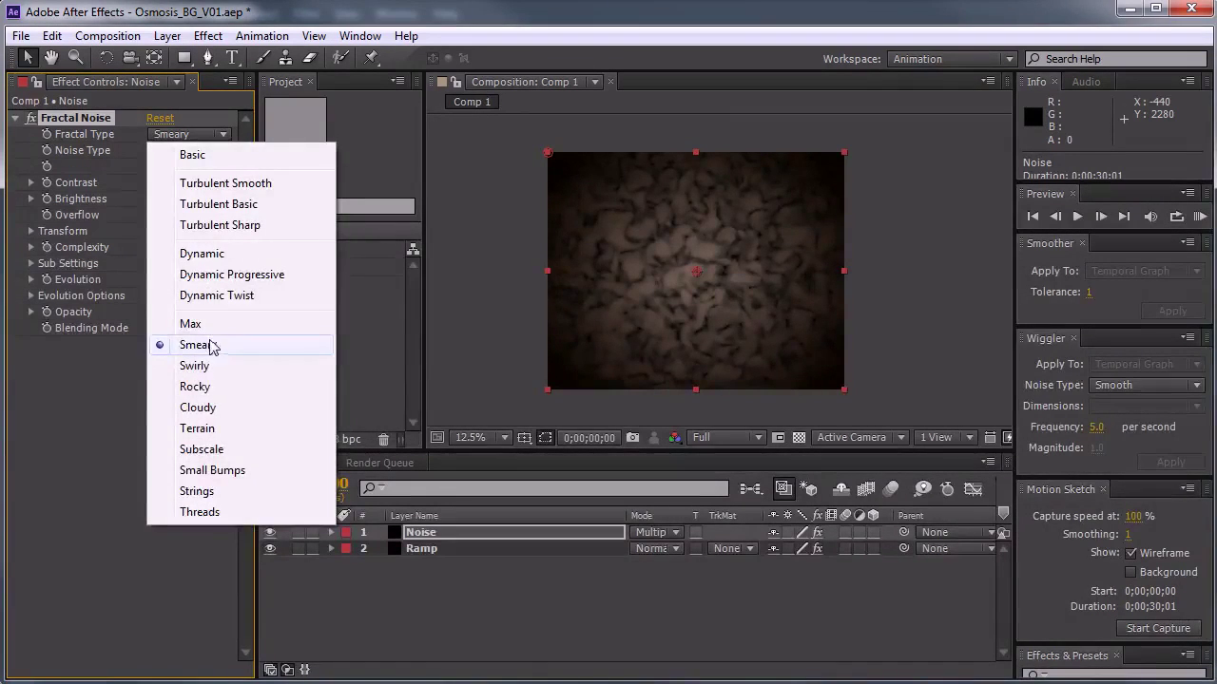
click(82, 424)
click(201, 152)
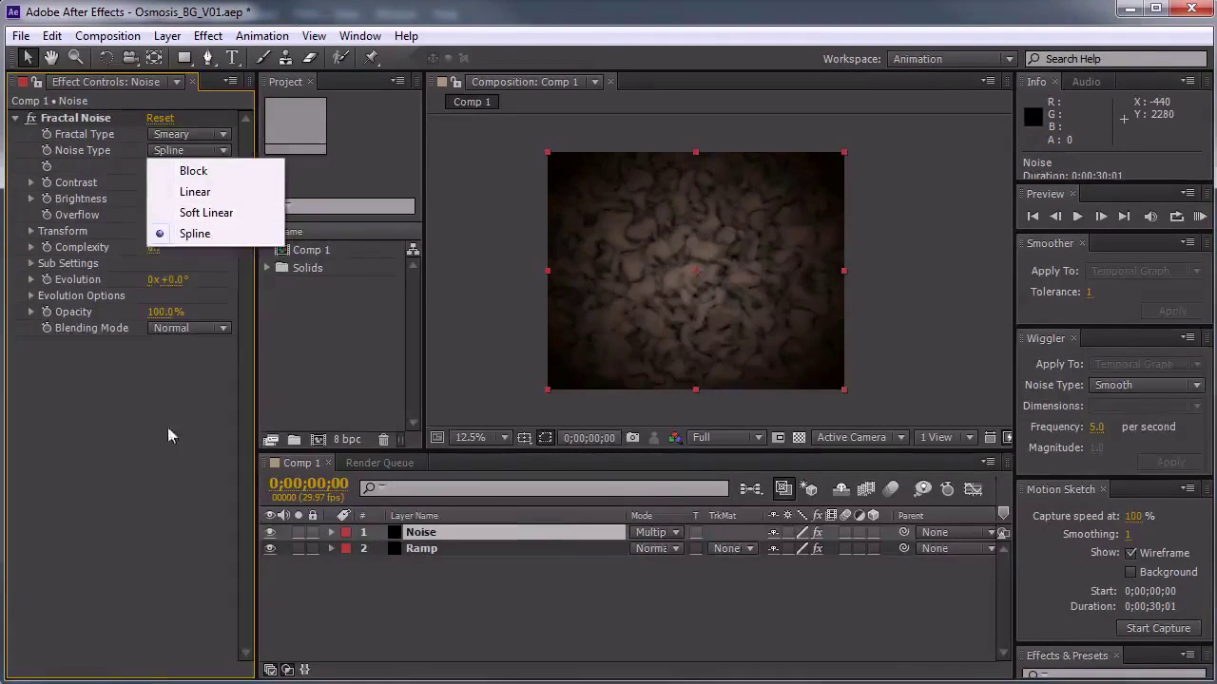
click(250, 247)
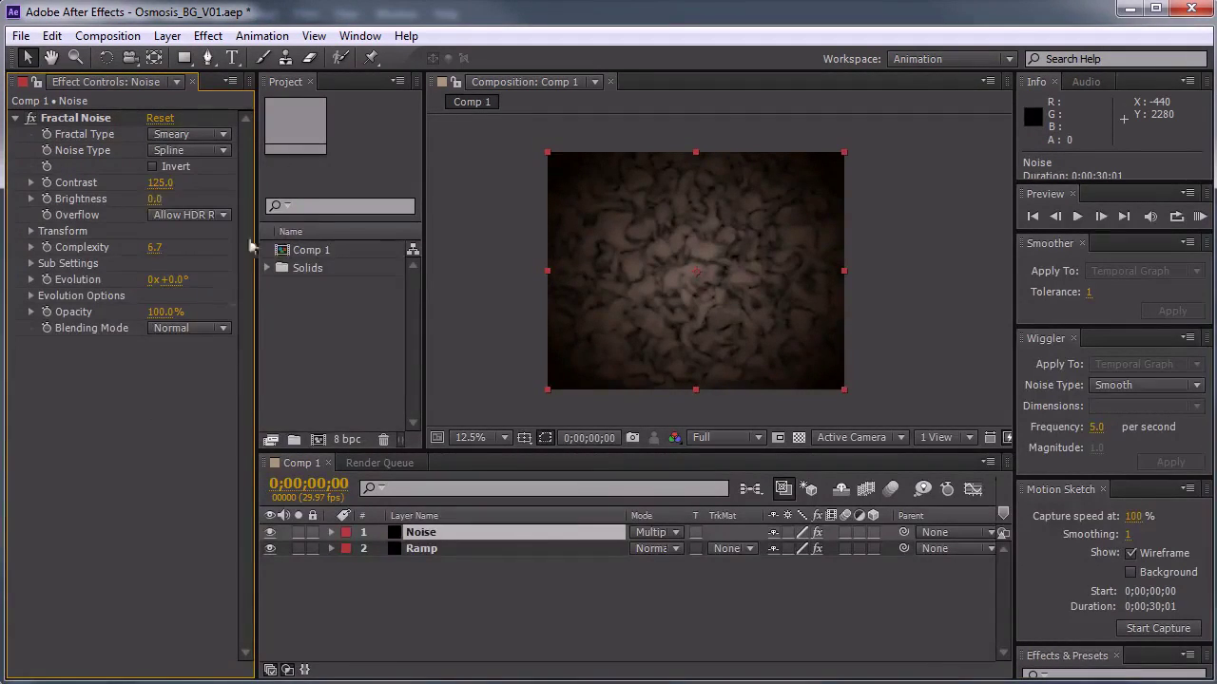
click(31, 263)
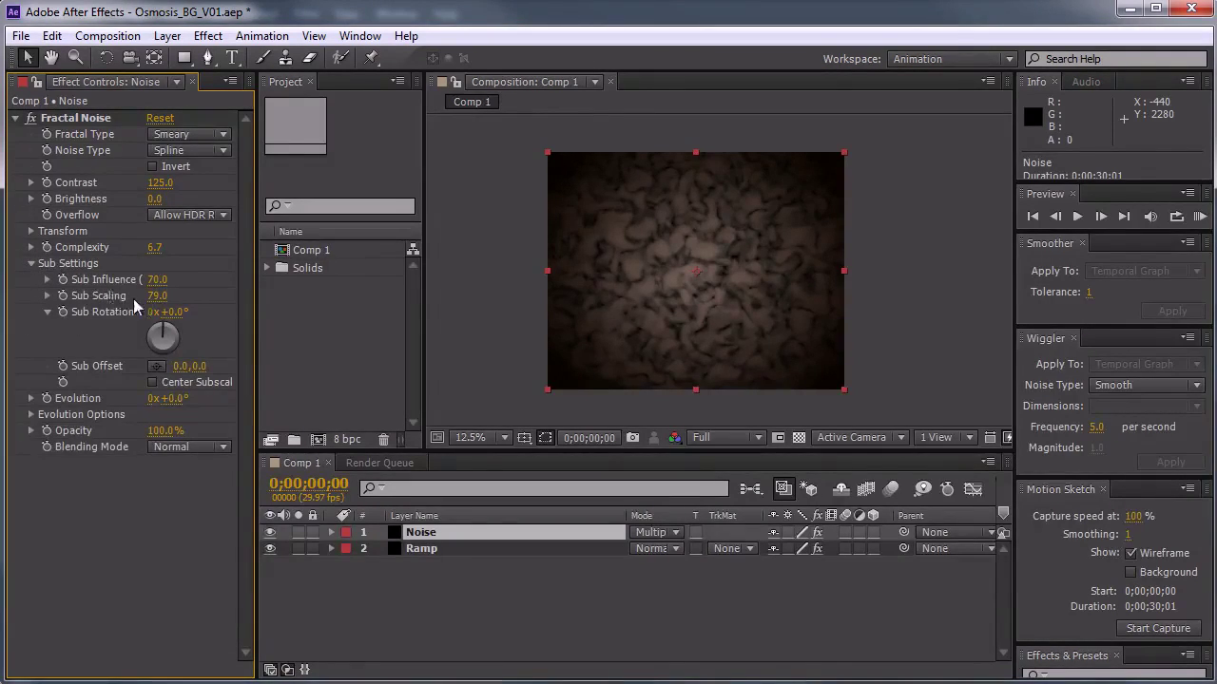
click(32, 264)
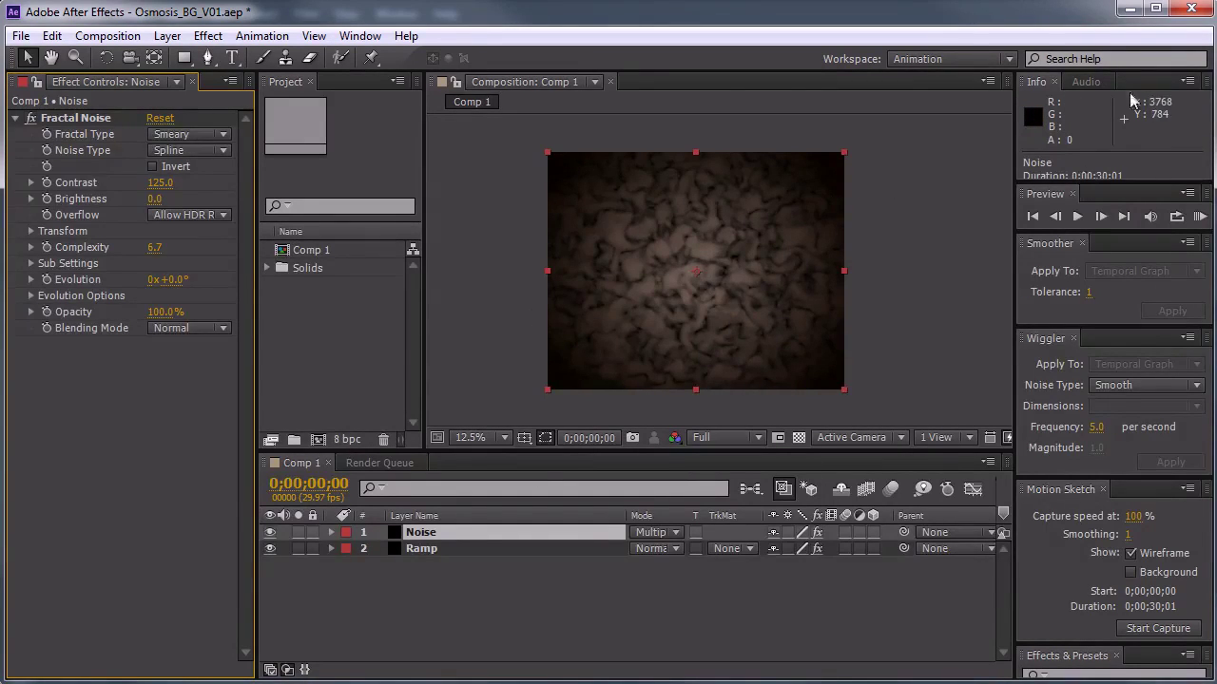
click(1131, 12)
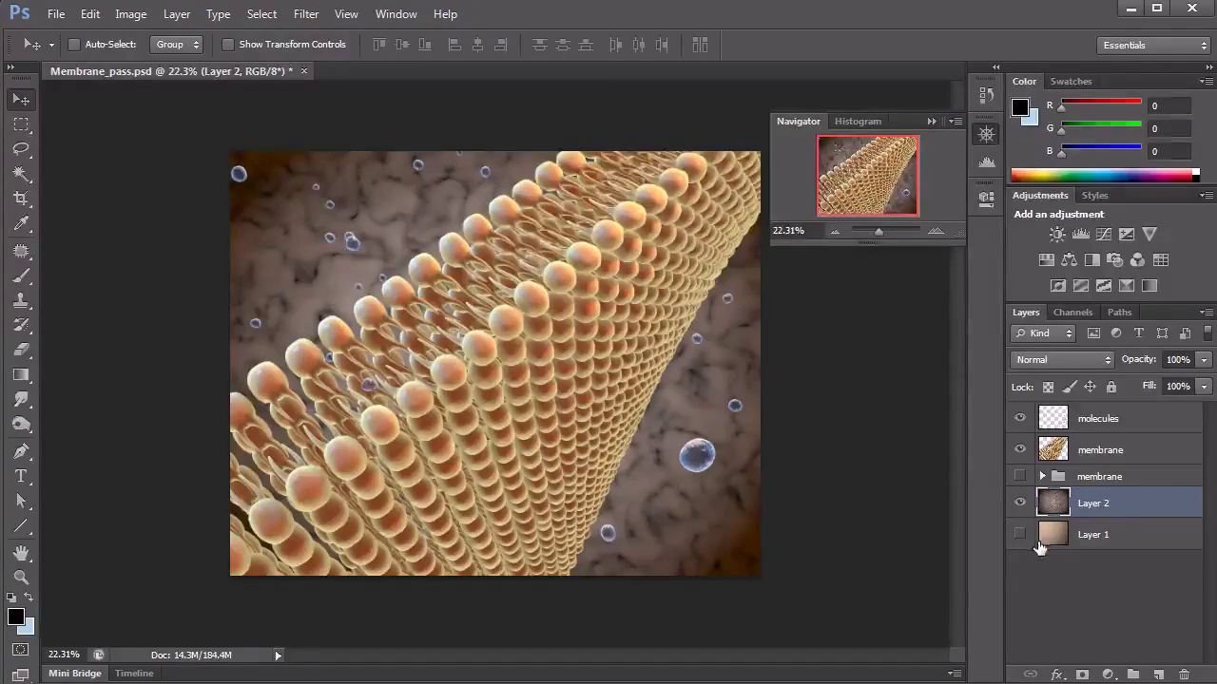
Rename the texture layer Layer 2 to BG
click(1019, 503)
click(1020, 504)
click(1019, 503)
double_click(1093, 504)
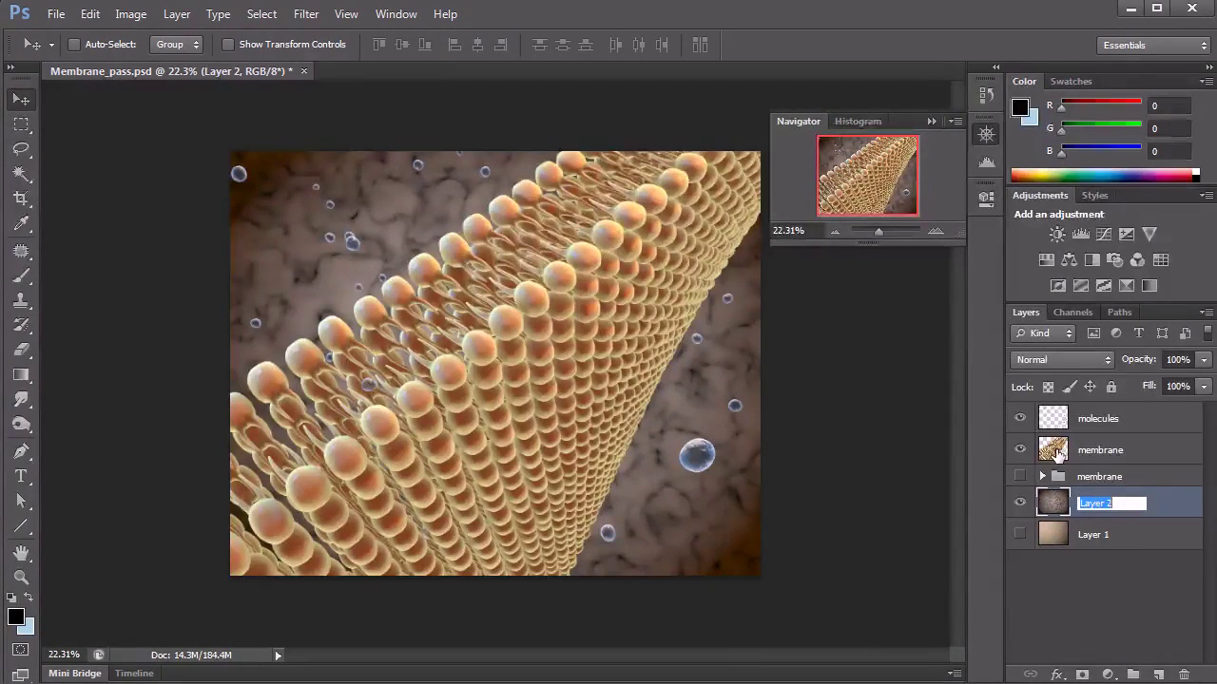
key(Return)
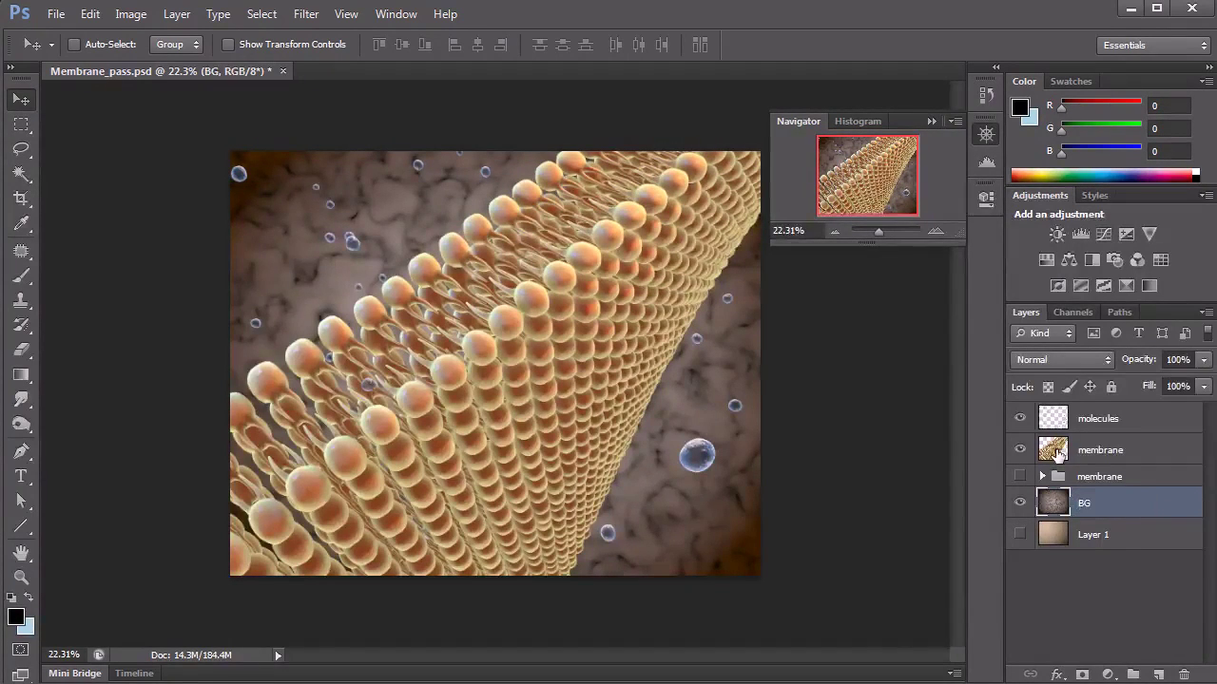
Delete the old gradient Layer 1 by dragging it to the trash
click(1052, 537)
drag(1053, 535, 1185, 673)
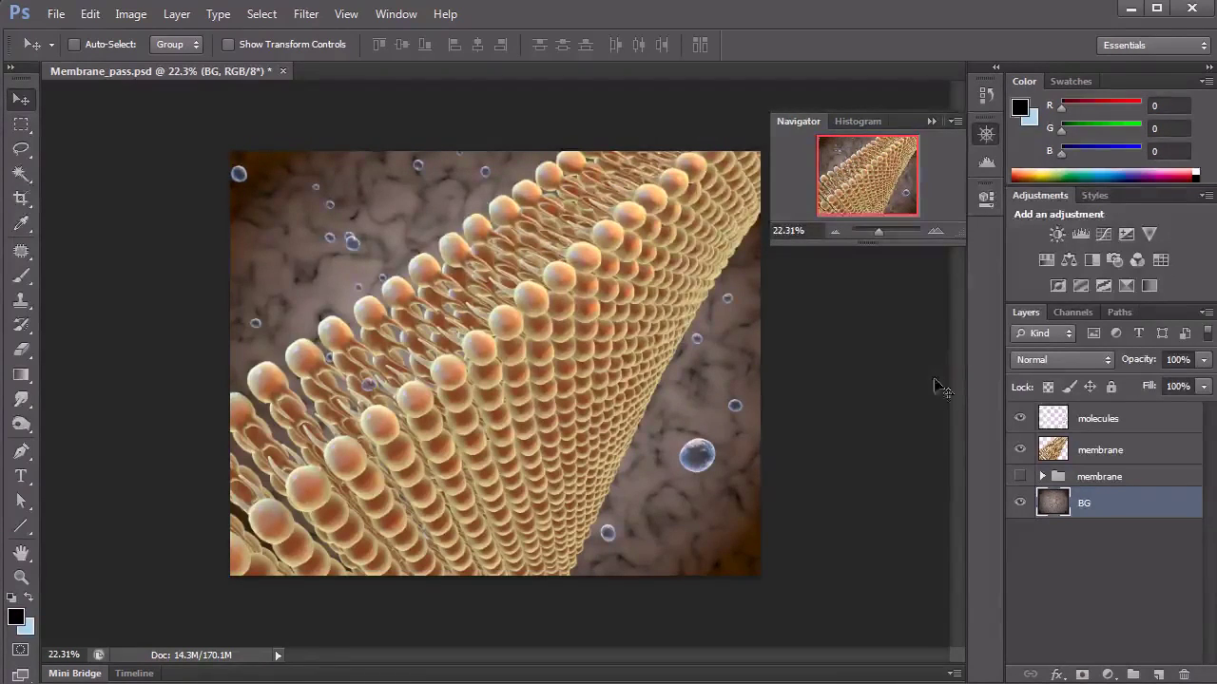
click(177, 13)
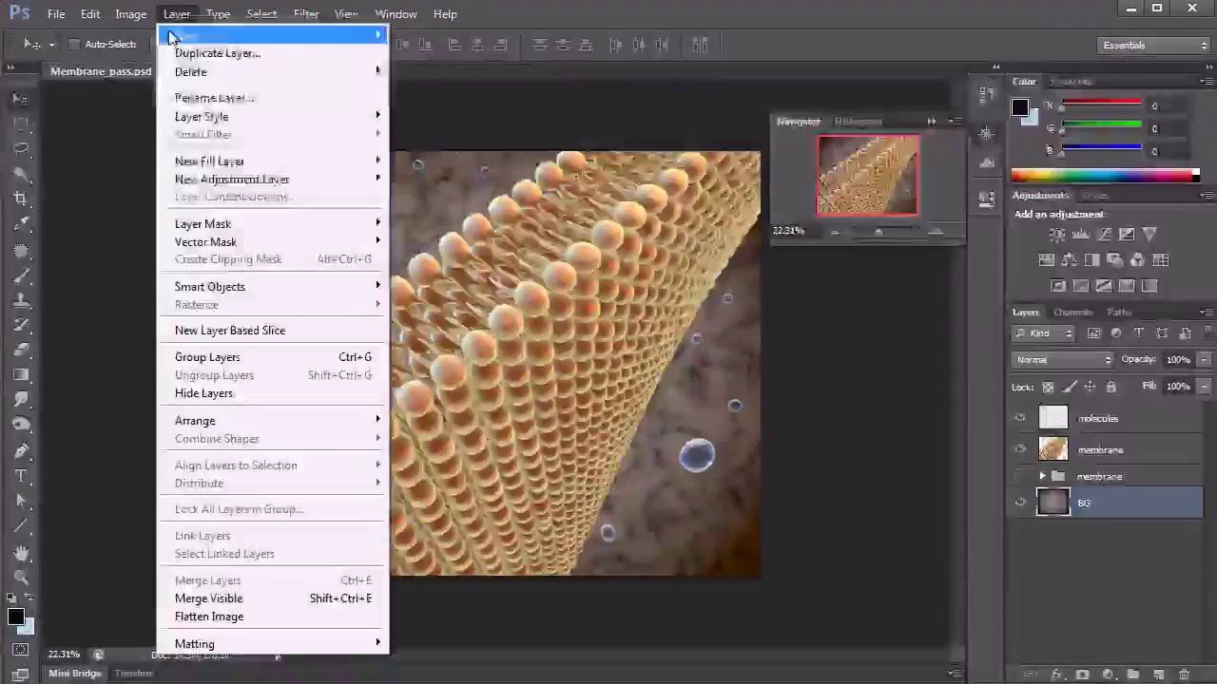
mouse_move(220, 183)
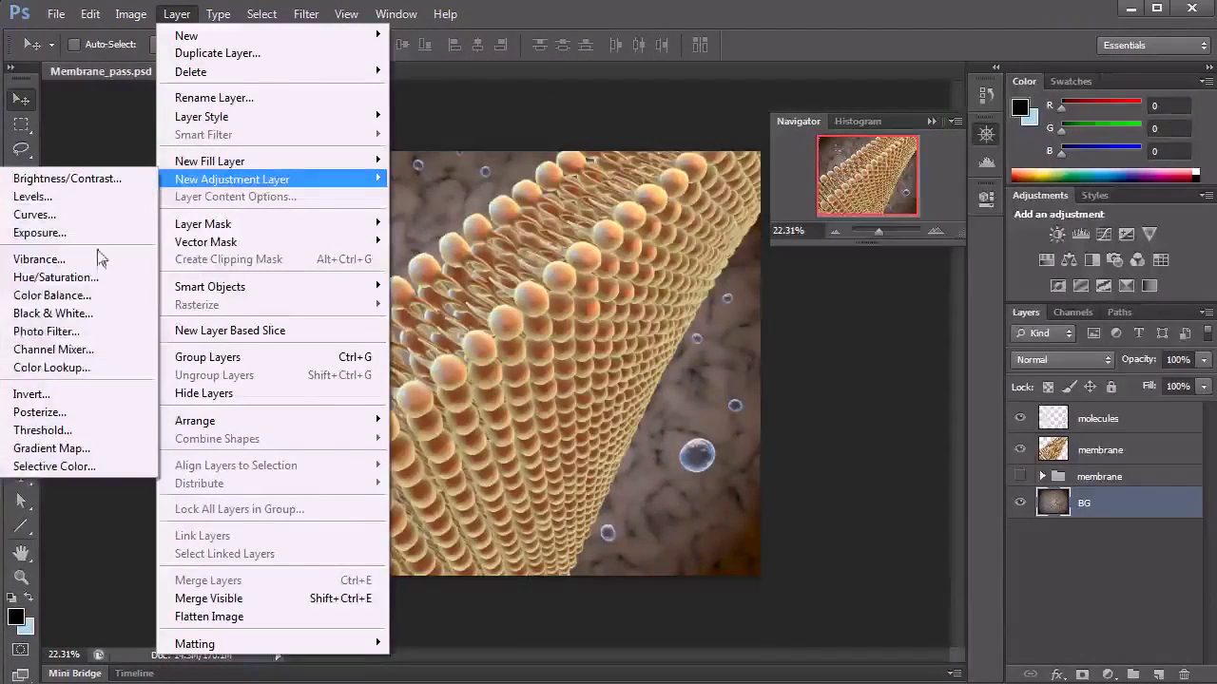
Add a Levels adjustment layer clipped to the BG layer
click(98, 197)
click(252, 260)
click(554, 236)
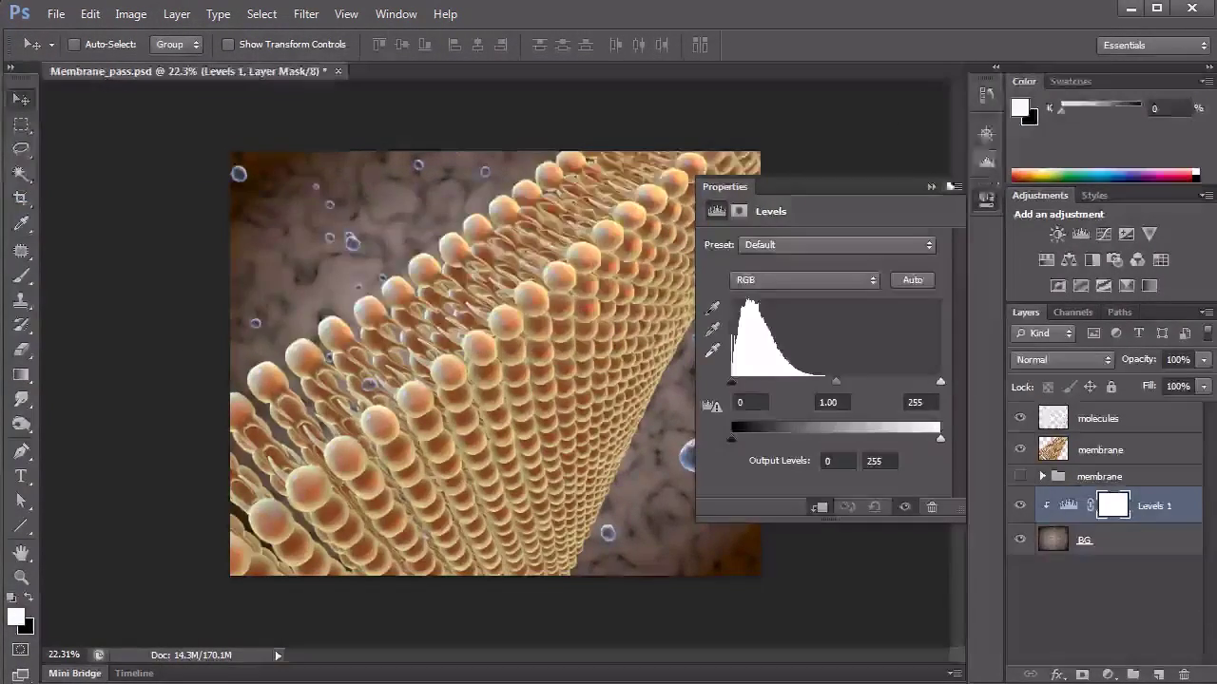
Set the Levels 1 input levels to 9, 0.59 and 202, then compare with BG toggled
drag(737, 387, 738, 389)
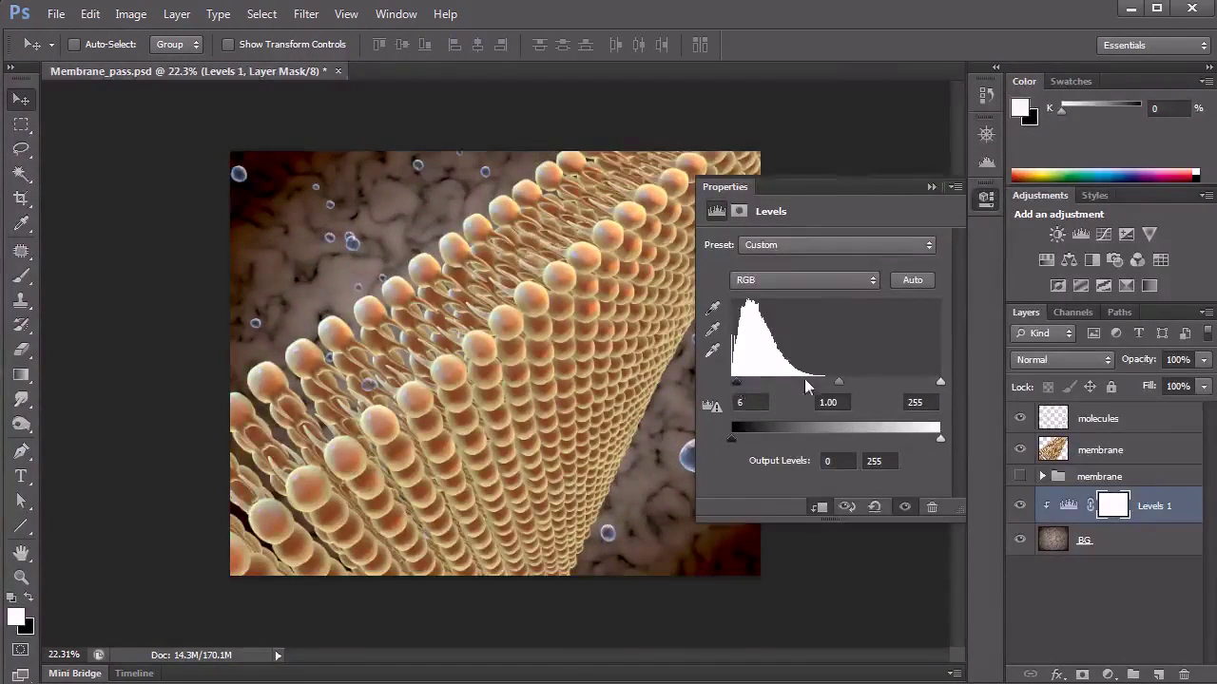
mouse_move(839, 385)
mouse_down()
mouse_move(820, 386)
mouse_move(860, 386)
mouse_up()
drag(940, 387, 838, 392)
drag(739, 386, 740, 387)
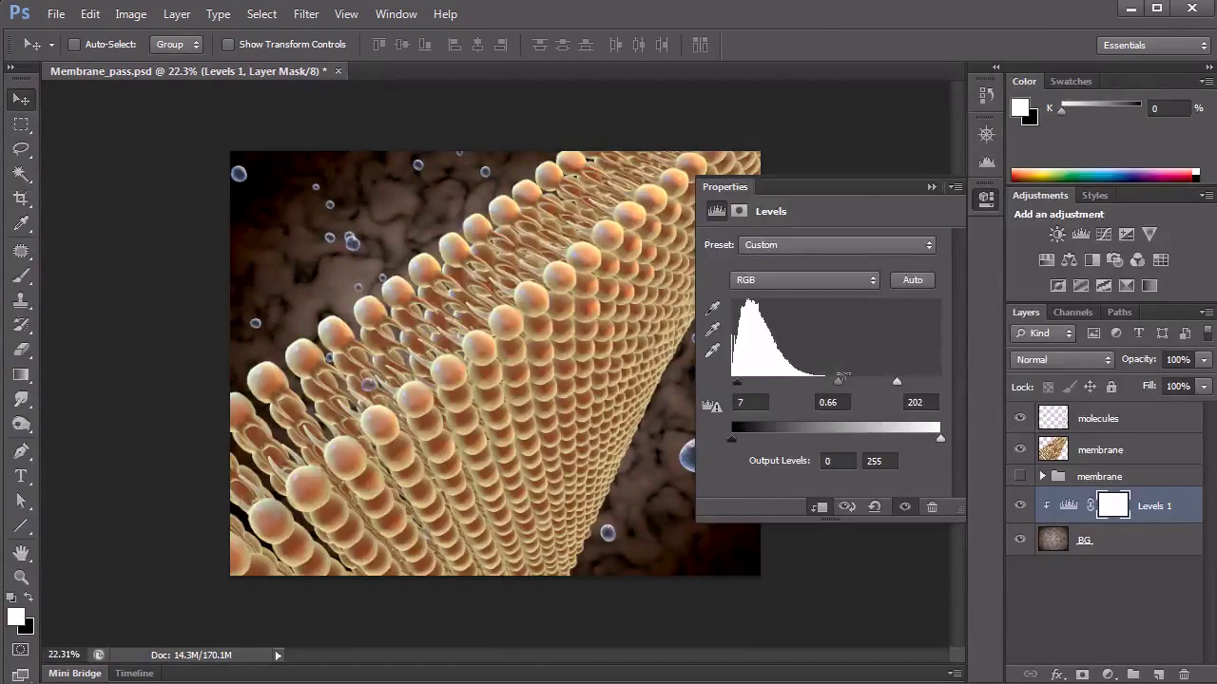
drag(840, 389, 843, 387)
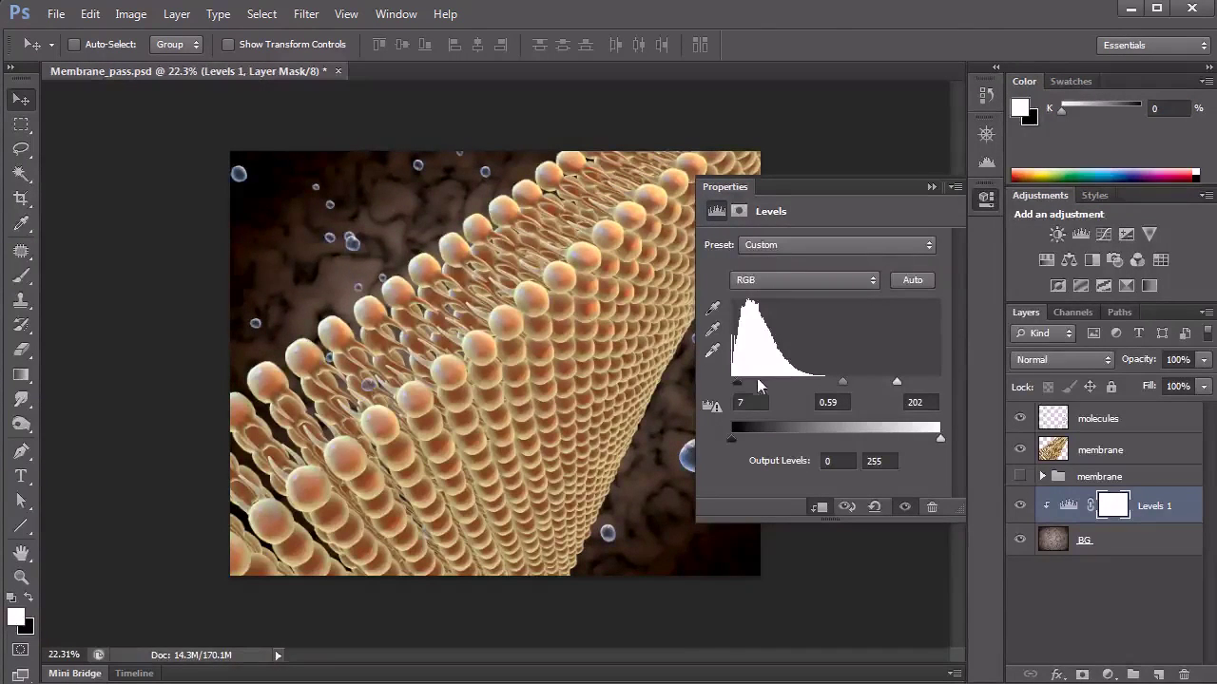
drag(738, 390, 740, 390)
click(932, 186)
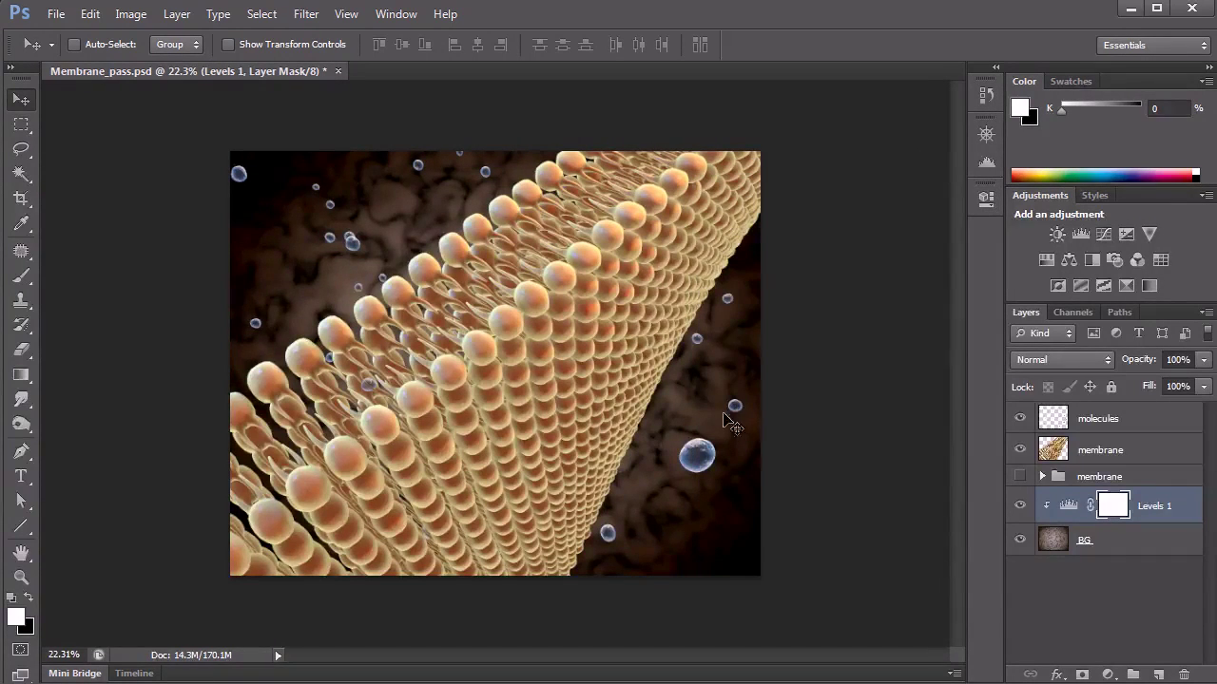
click(1021, 540)
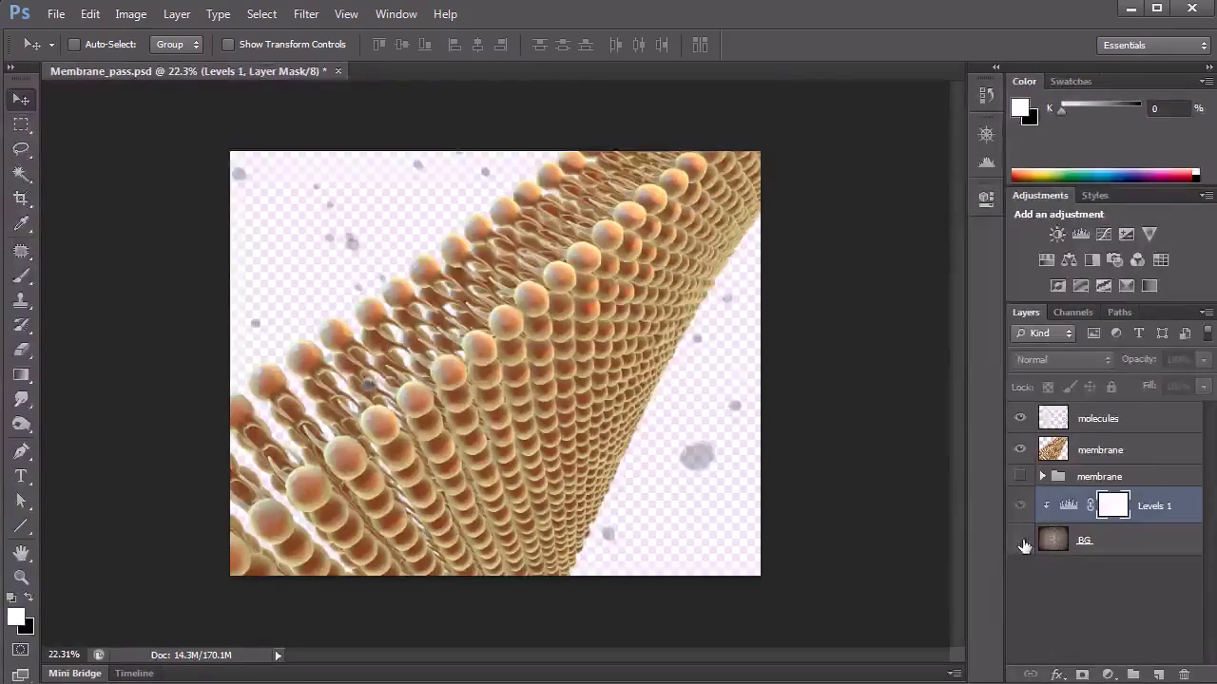
click(1020, 542)
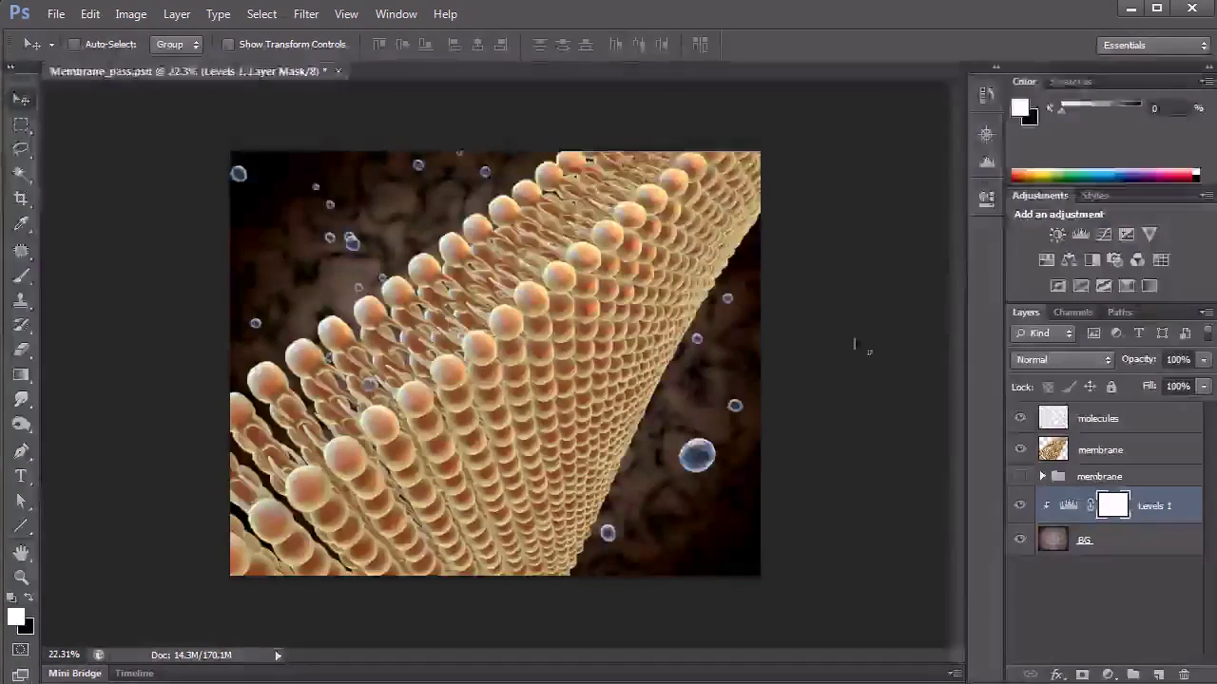
click(1093, 420)
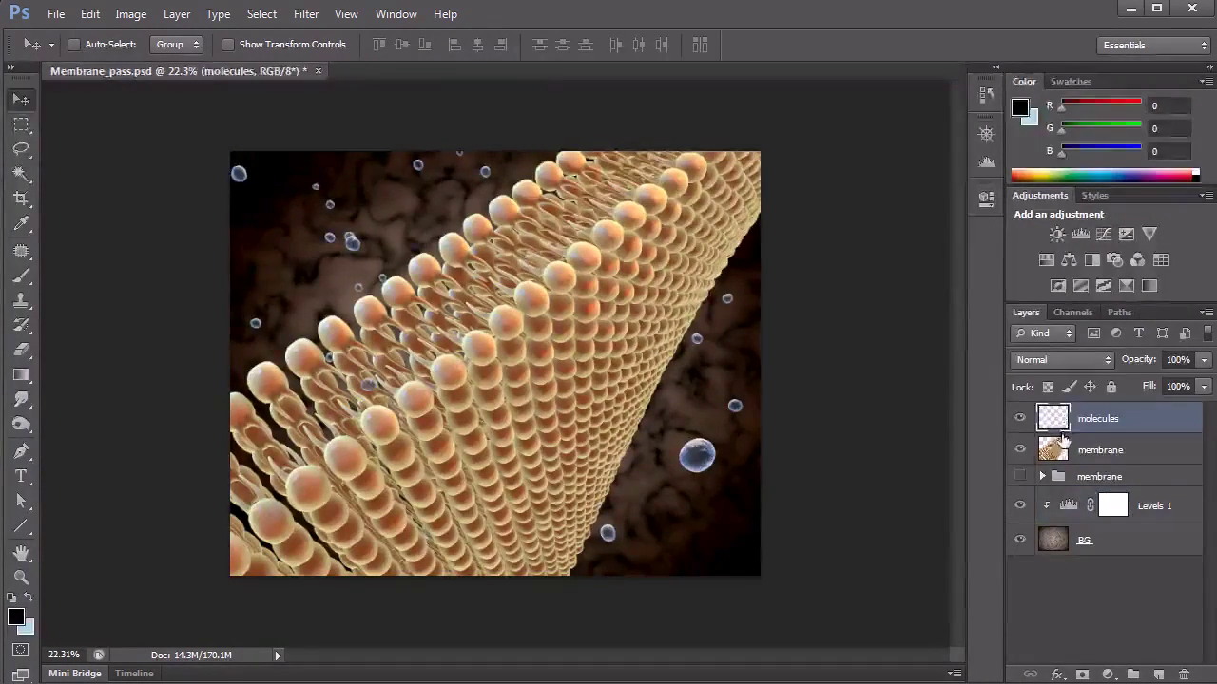
key(ctrl+j)
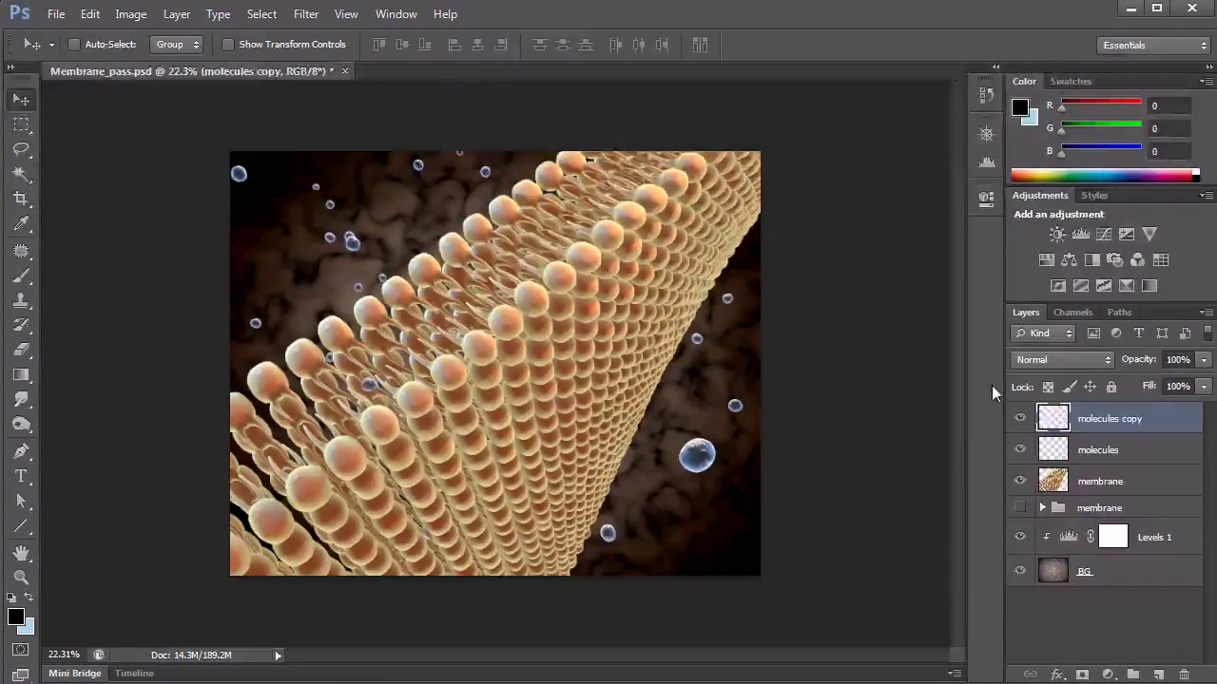
click(1020, 419)
click(1020, 419)
click(1020, 420)
click(1021, 418)
click(1022, 417)
click(1021, 418)
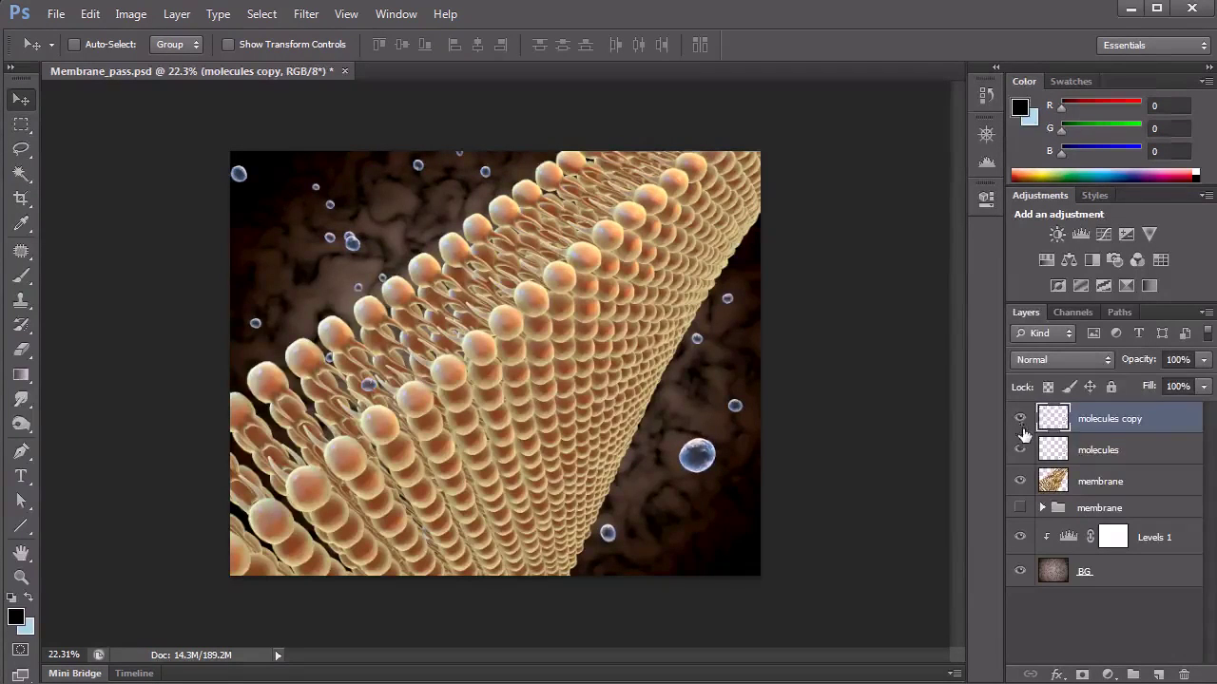
click(1023, 418)
click(1023, 420)
click(1062, 449)
click(1065, 423)
drag(1053, 418, 1183, 675)
click(1020, 419)
click(1020, 419)
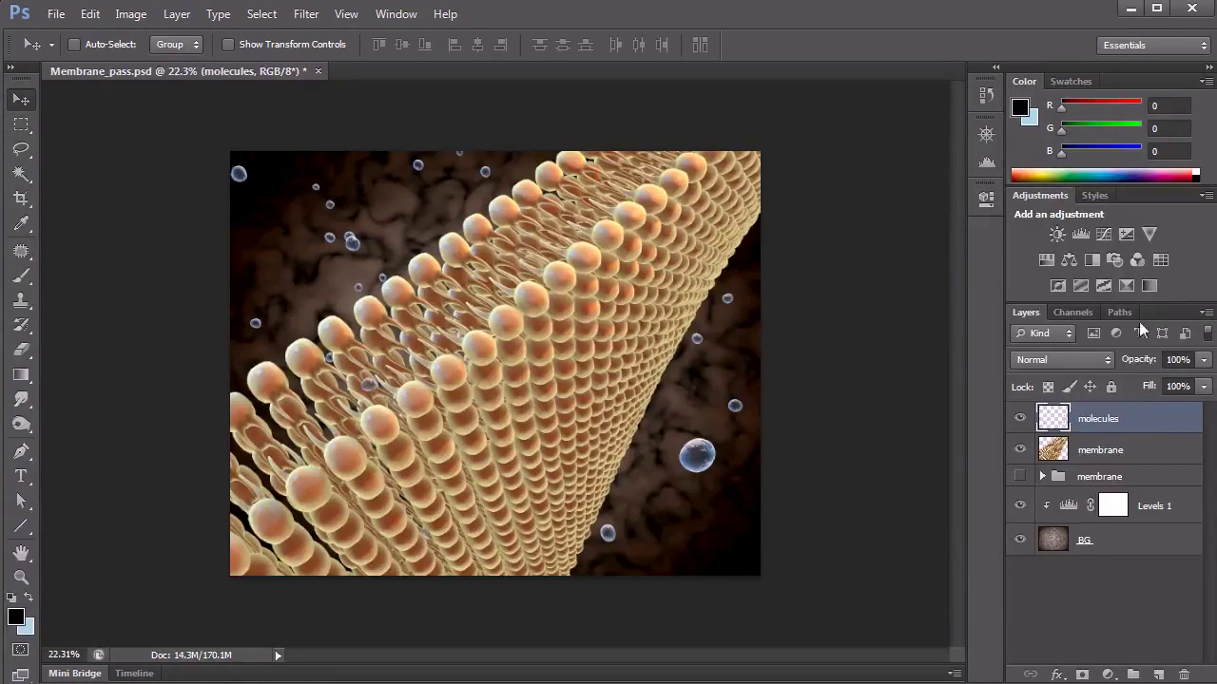
click(1154, 510)
Change the Levels 1 input levels to 26, 0.73 and 217 for deeper background shadows
double_click(1067, 505)
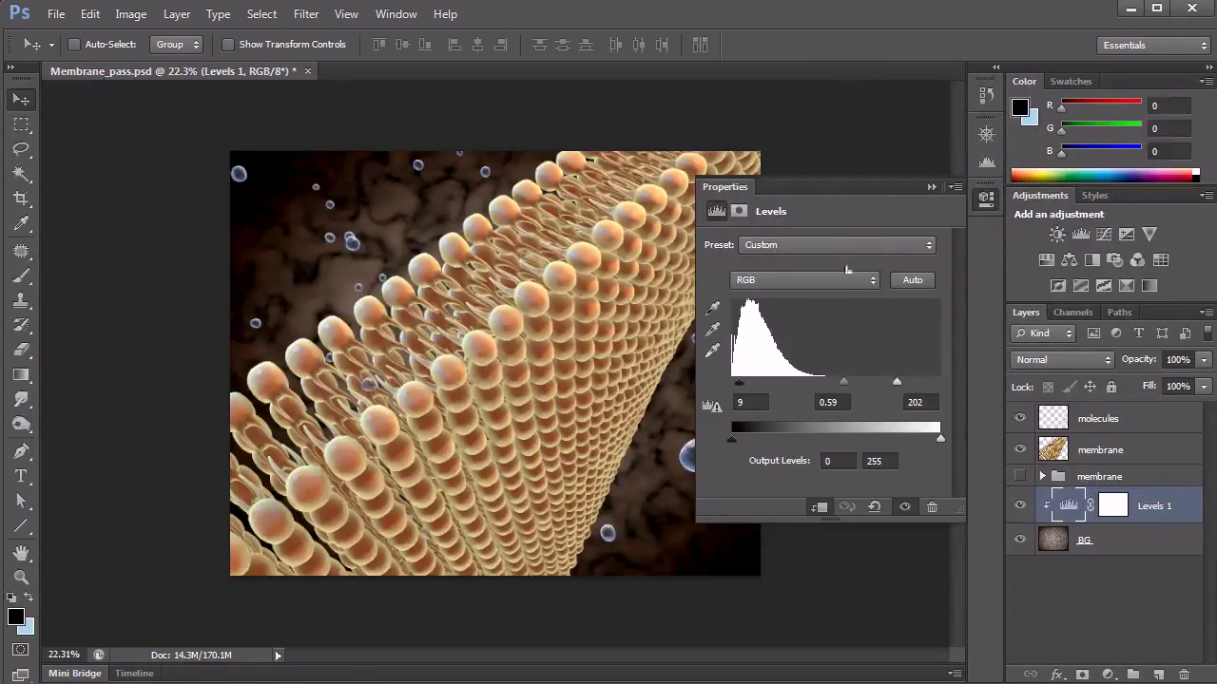
mouse_move(843, 385)
mouse_down()
mouse_move(794, 386)
mouse_move(845, 388)
mouse_move(830, 384)
mouse_up()
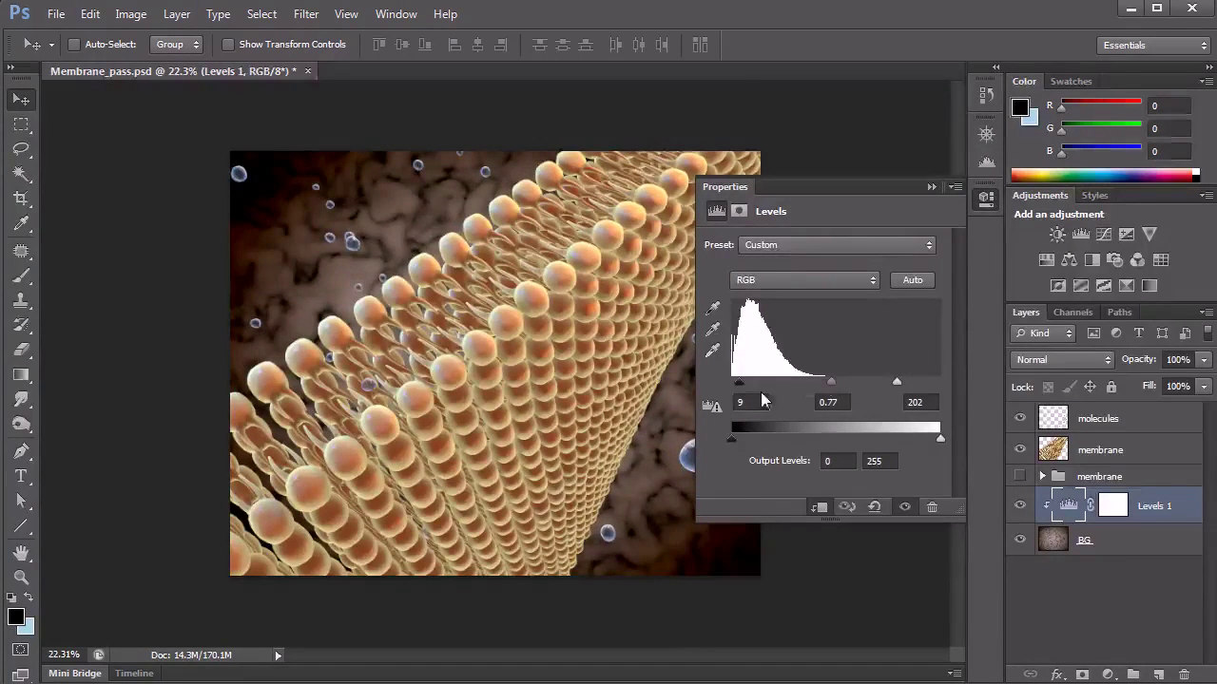
drag(741, 387, 744, 392)
mouse_move(896, 382)
mouse_down()
mouse_move(874, 384)
mouse_move(909, 384)
mouse_up()
drag(834, 384, 845, 390)
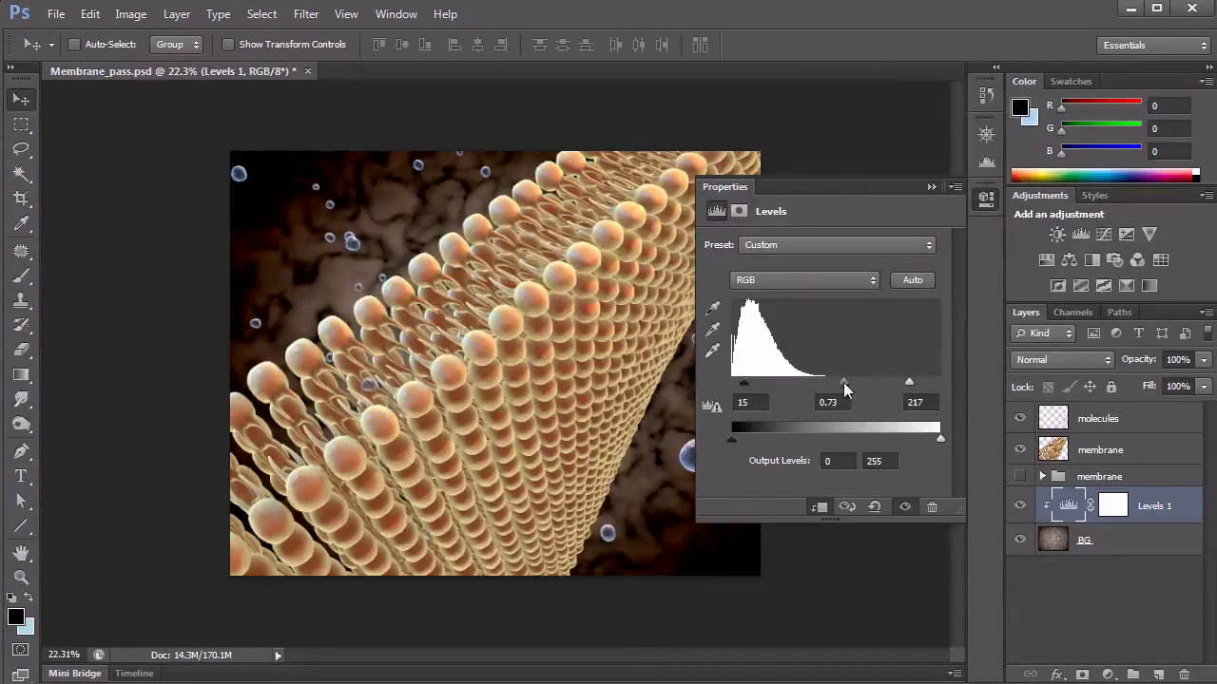
mouse_move(744, 383)
mouse_down()
mouse_move(758, 386)
mouse_move(748, 391)
mouse_up()
click(931, 187)
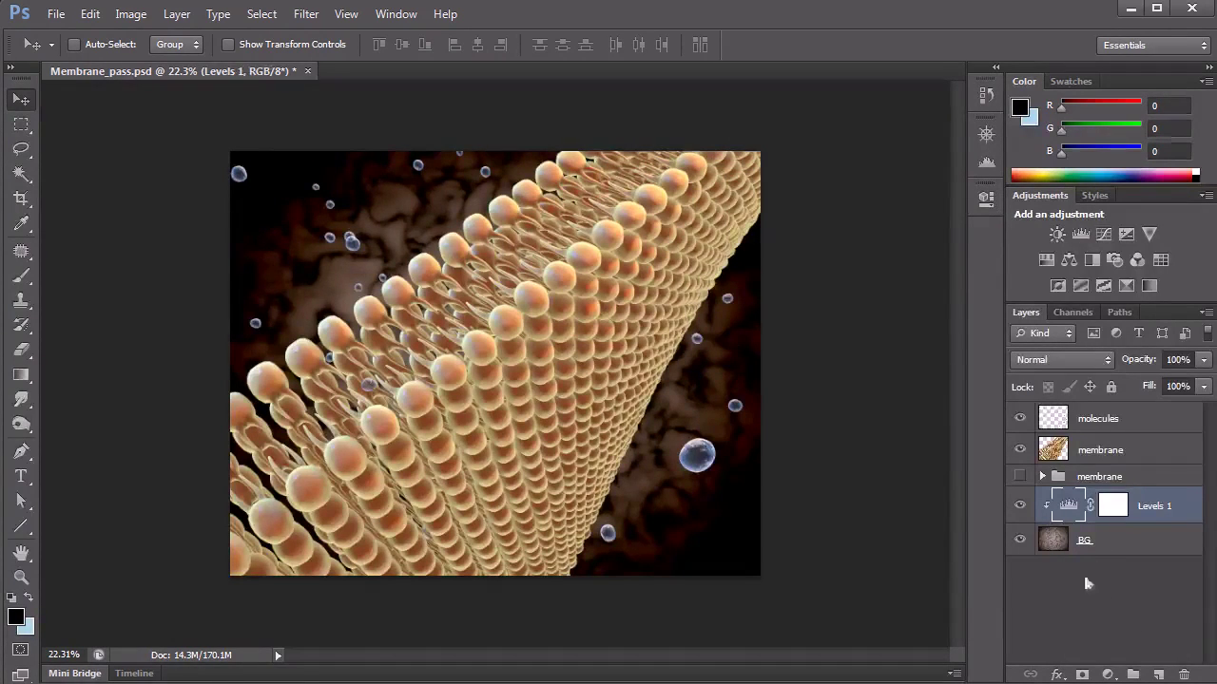
click(1099, 602)
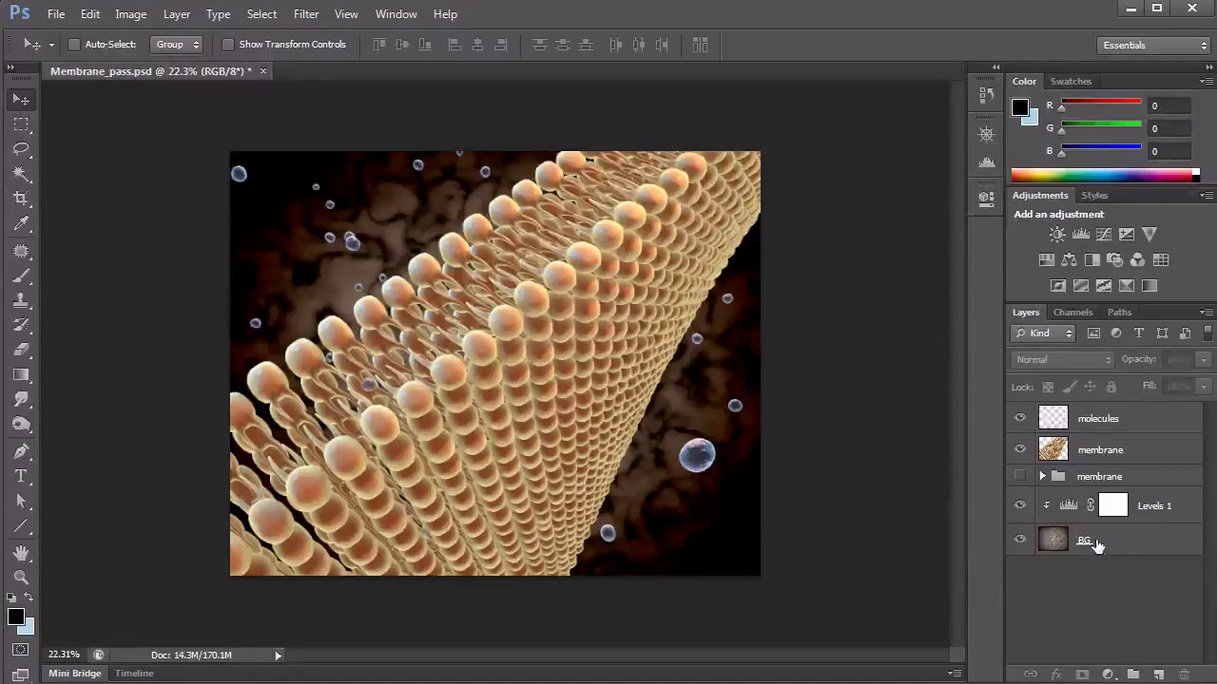
Group the BG and Levels 1 layers and name the group 'background'
click(1133, 532)
shift+click(1152, 504)
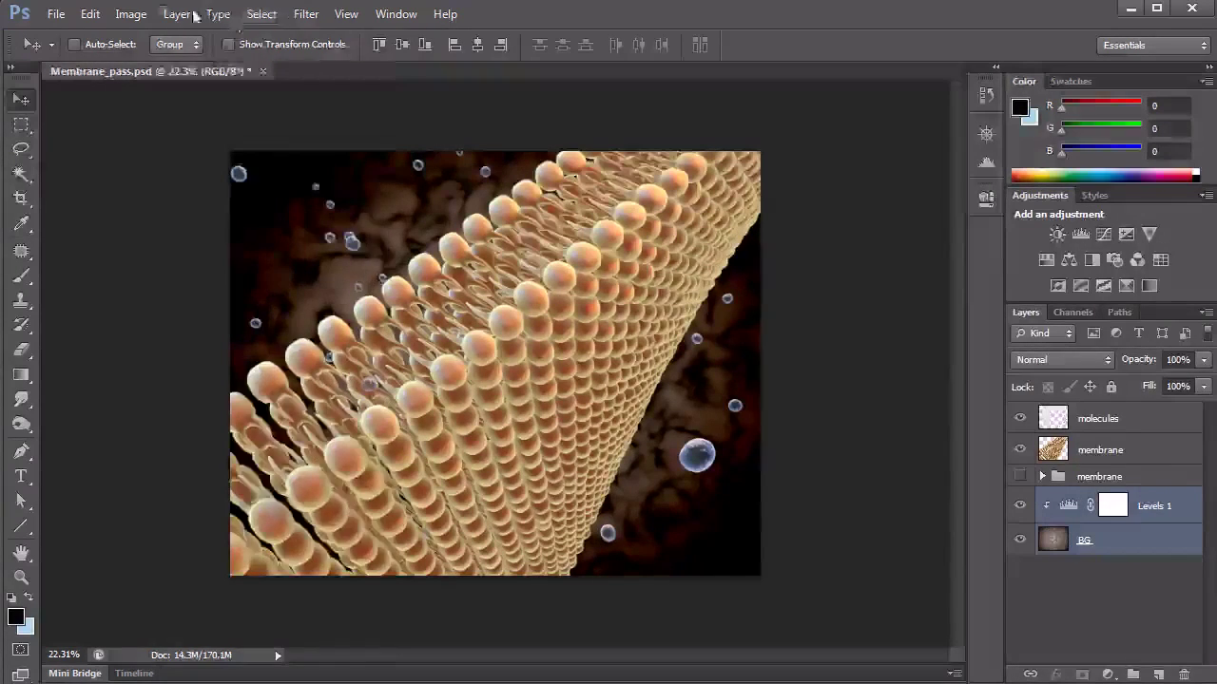
click(177, 13)
click(237, 356)
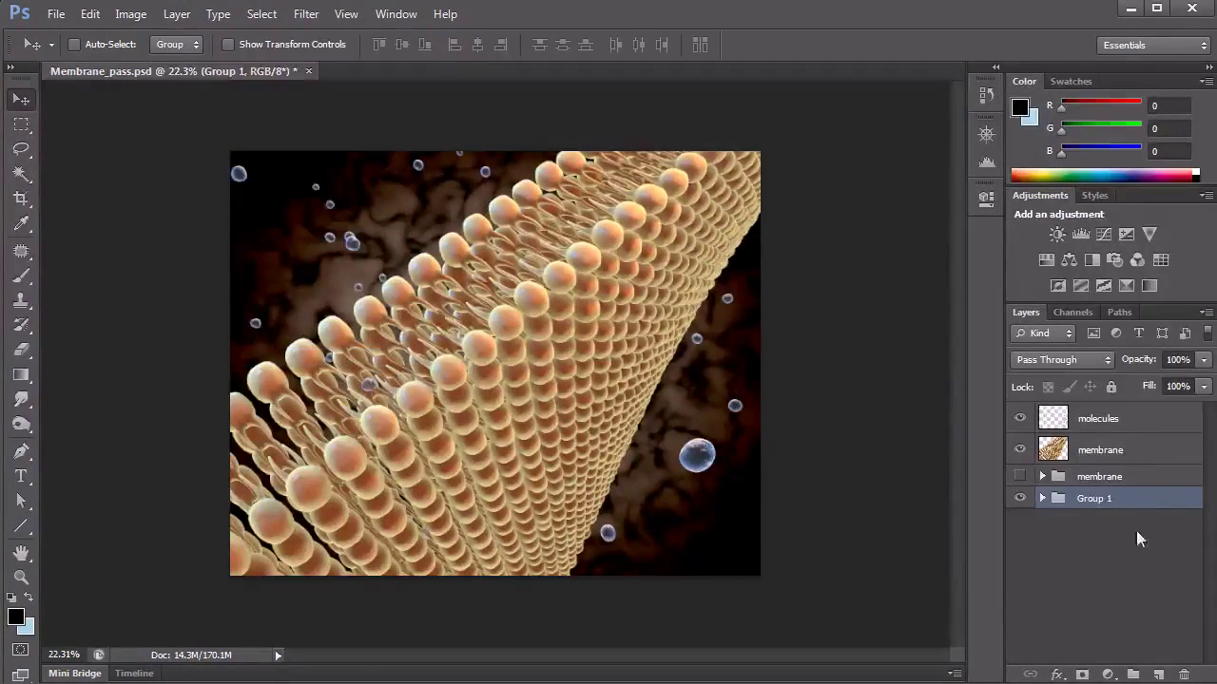
double_click(1096, 499)
text(background)
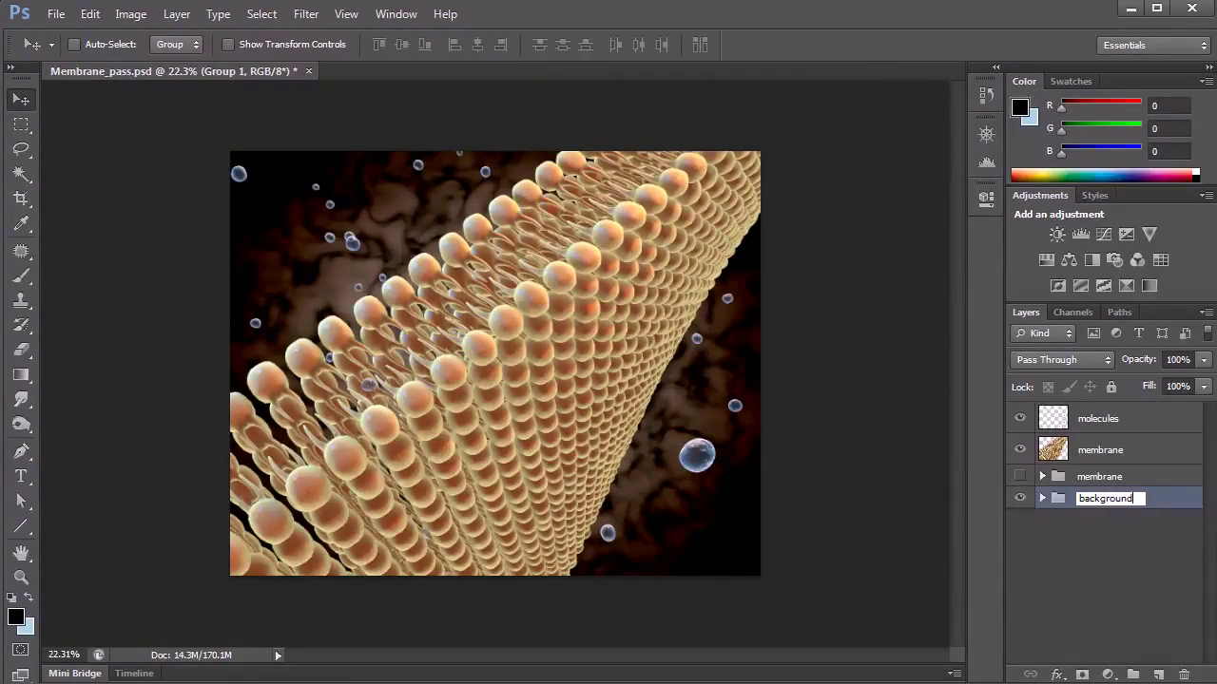
key(Return)
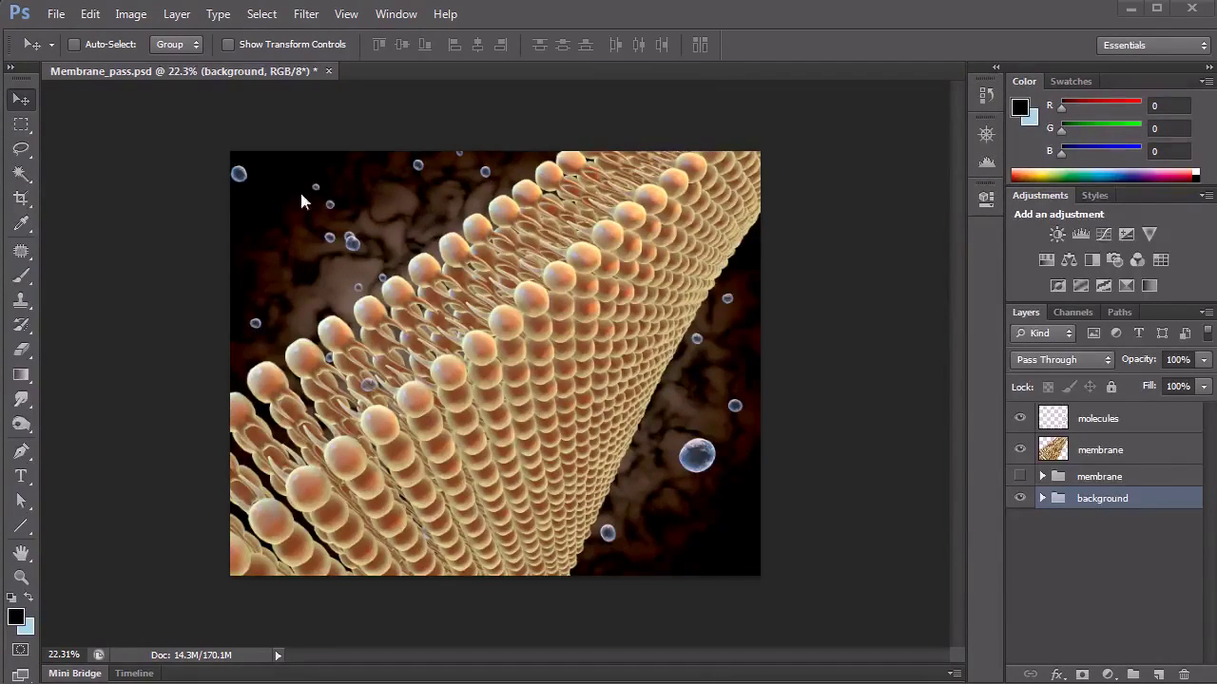
click(986, 133)
Zoom the document view to 33.3% using the Navigator
click(936, 234)
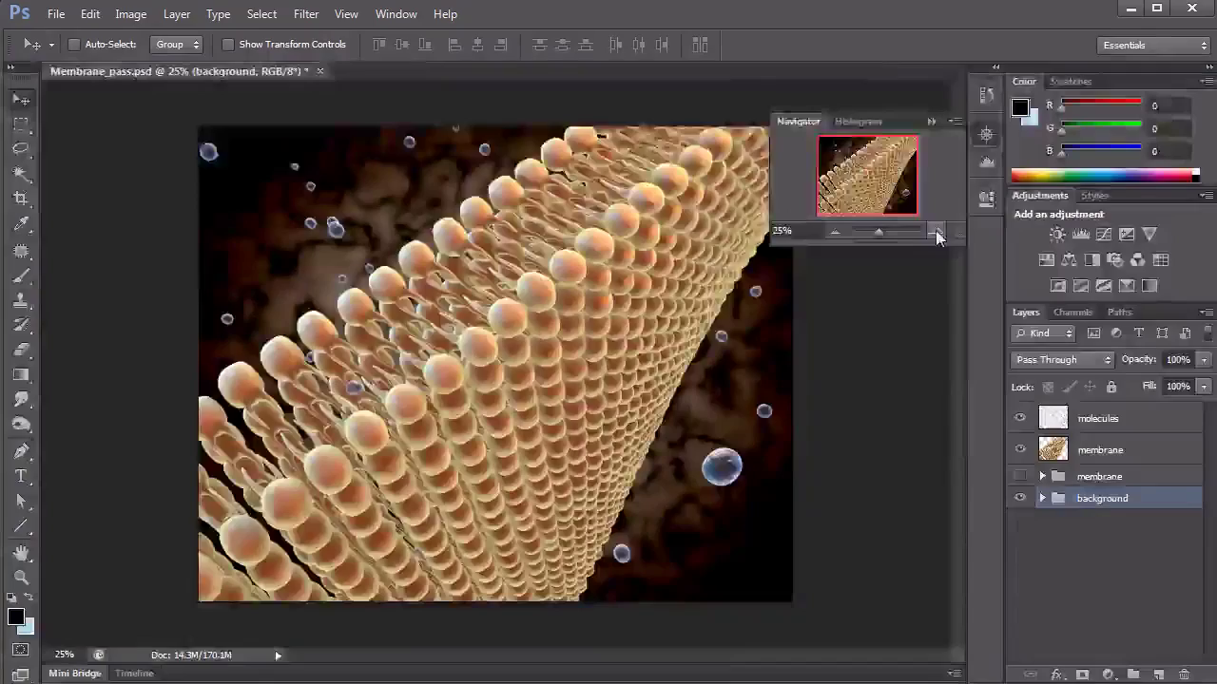
click(936, 234)
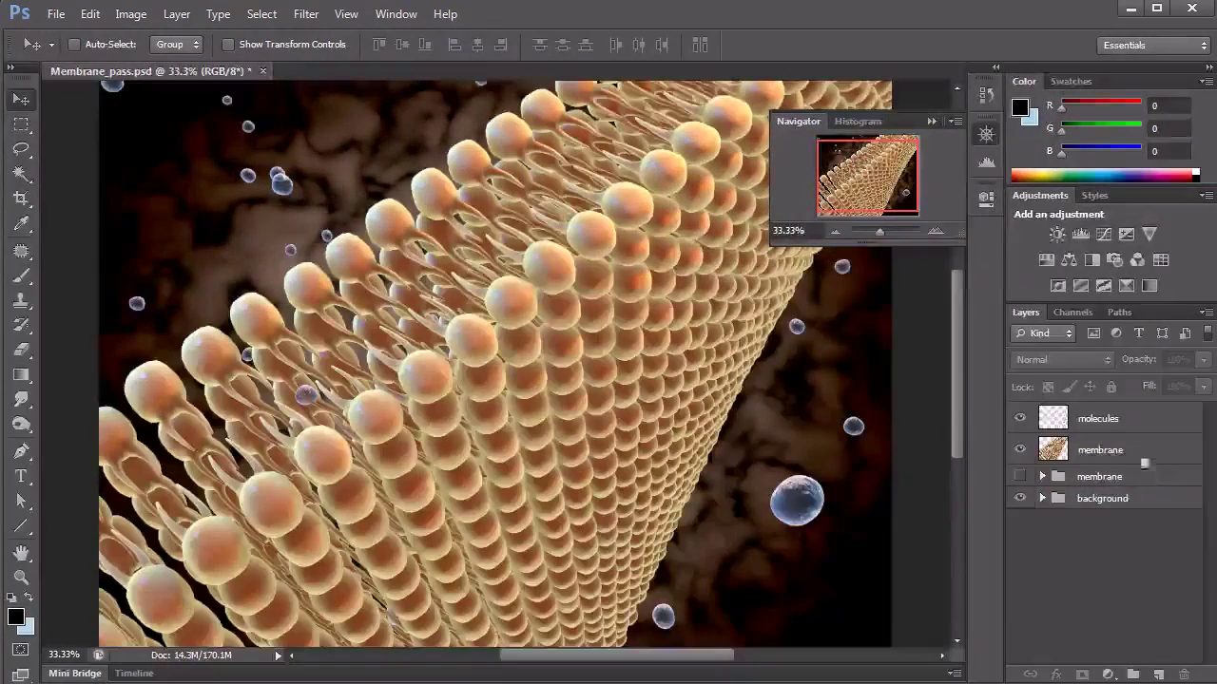
click(933, 120)
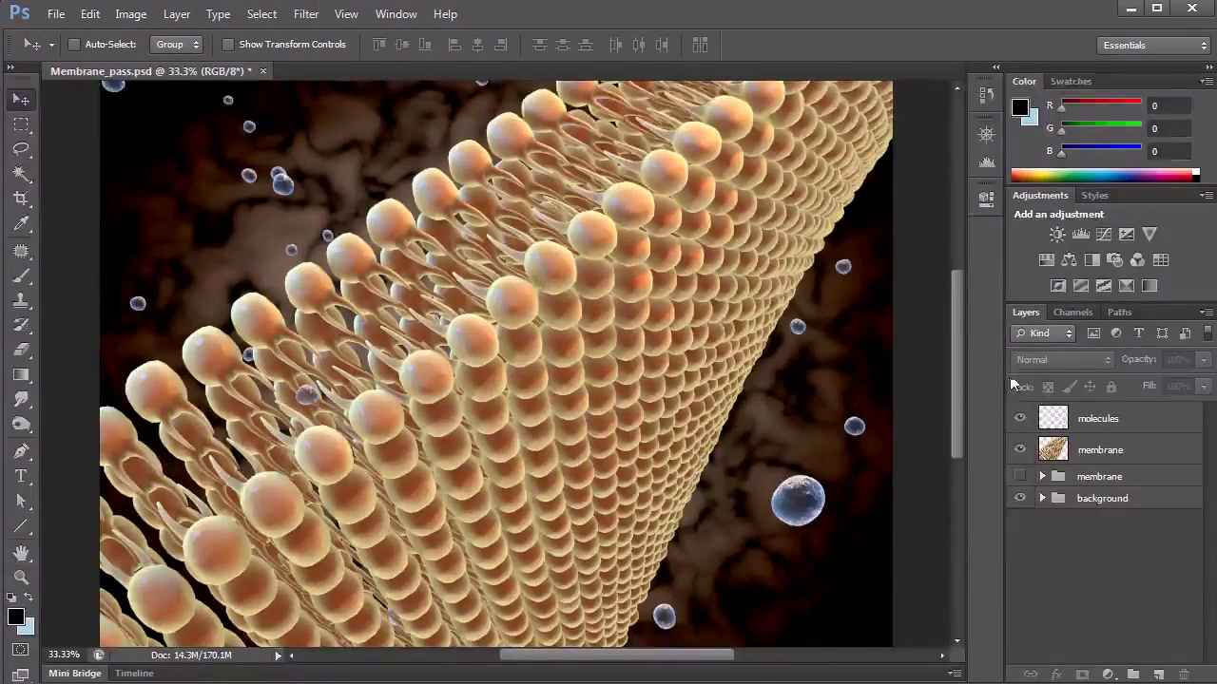
mouse_move(953, 305)
mouse_down()
mouse_move(957, 289)
mouse_move(961, 319)
mouse_up()
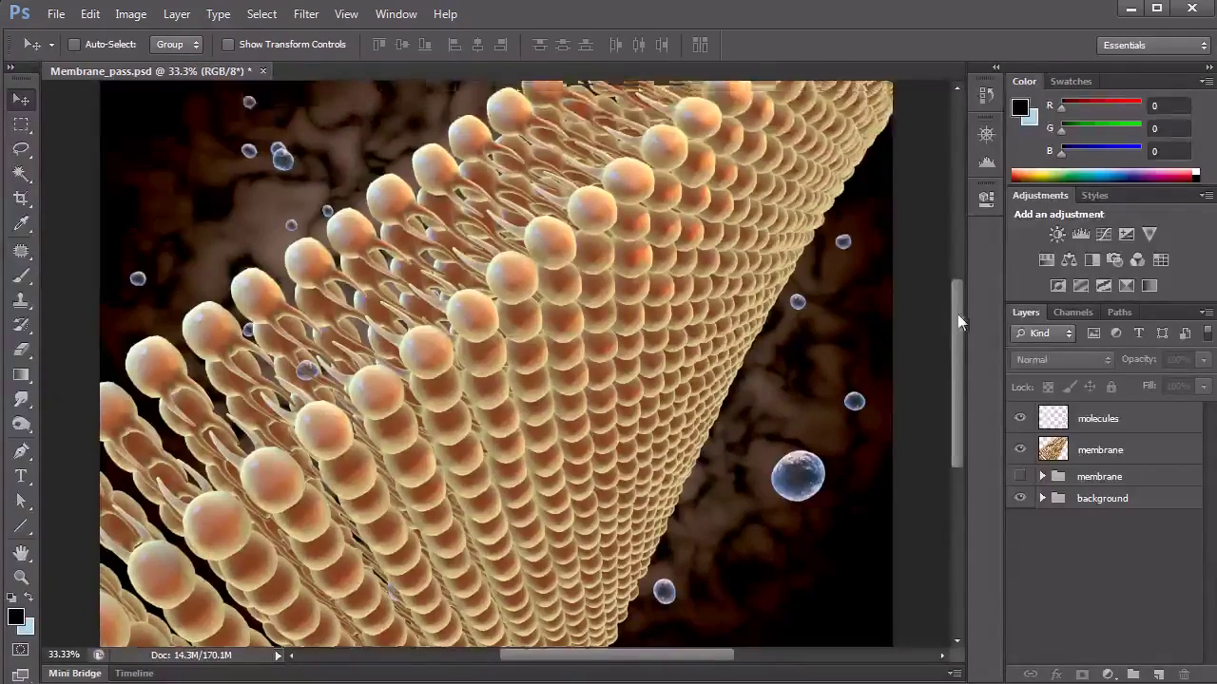
mouse_move(957, 314)
mouse_down()
mouse_move(951, 275)
mouse_move(958, 318)
mouse_move(958, 306)
mouse_up()
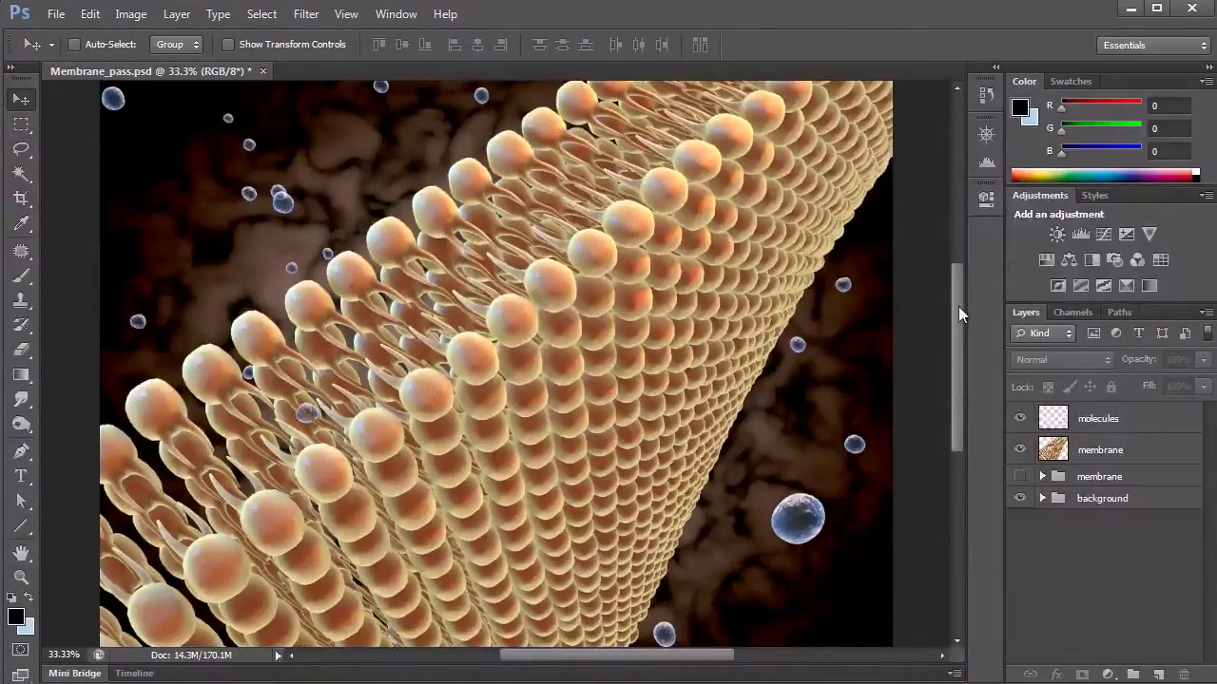
Duplicate the molecules layer with Ctrl+J and target the original molecules layer
click(1059, 419)
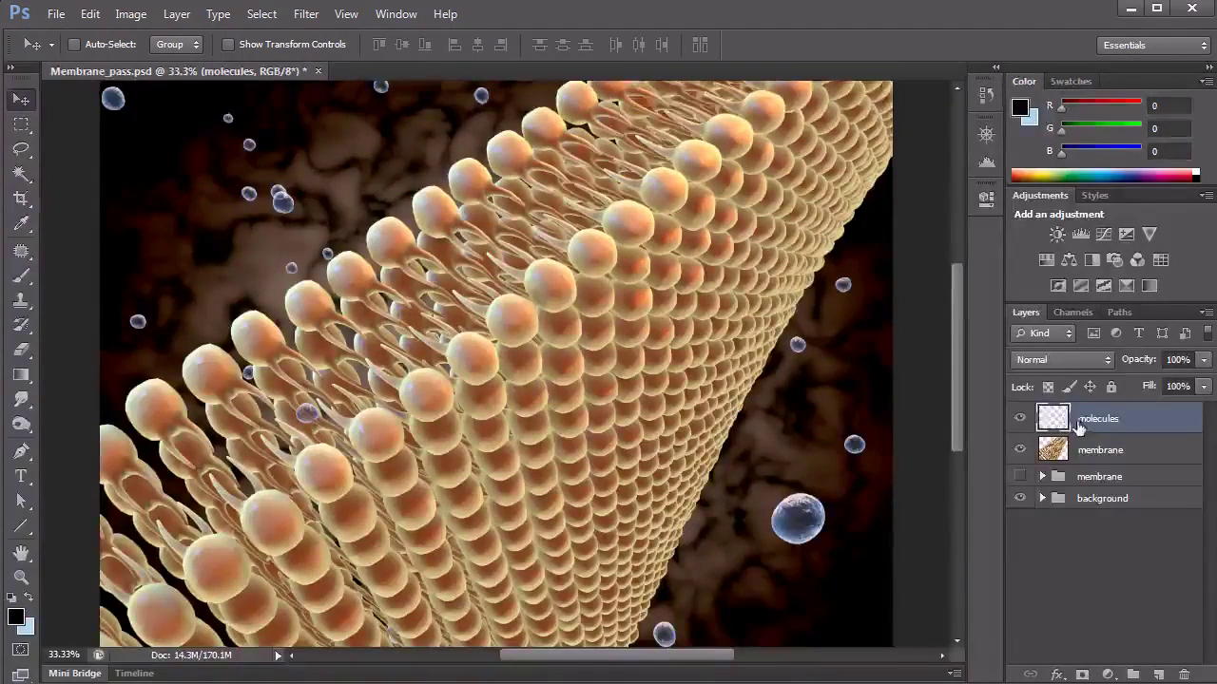
key(ctrl+j)
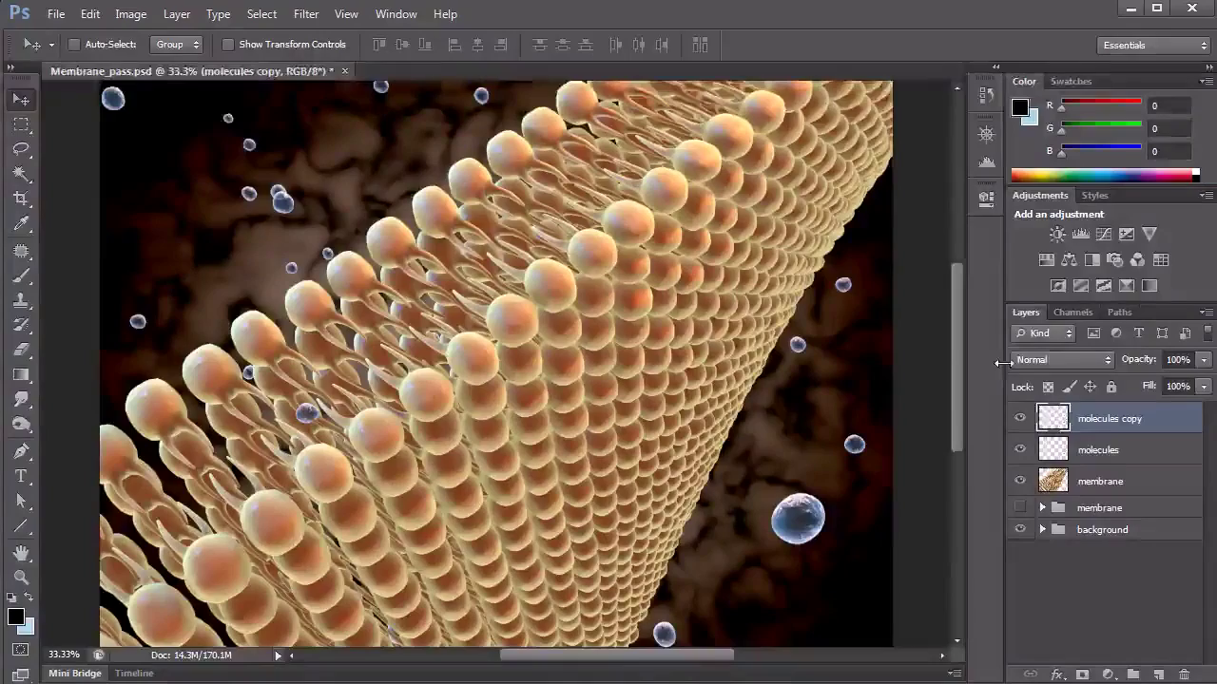
drag(1093, 420, 1093, 456)
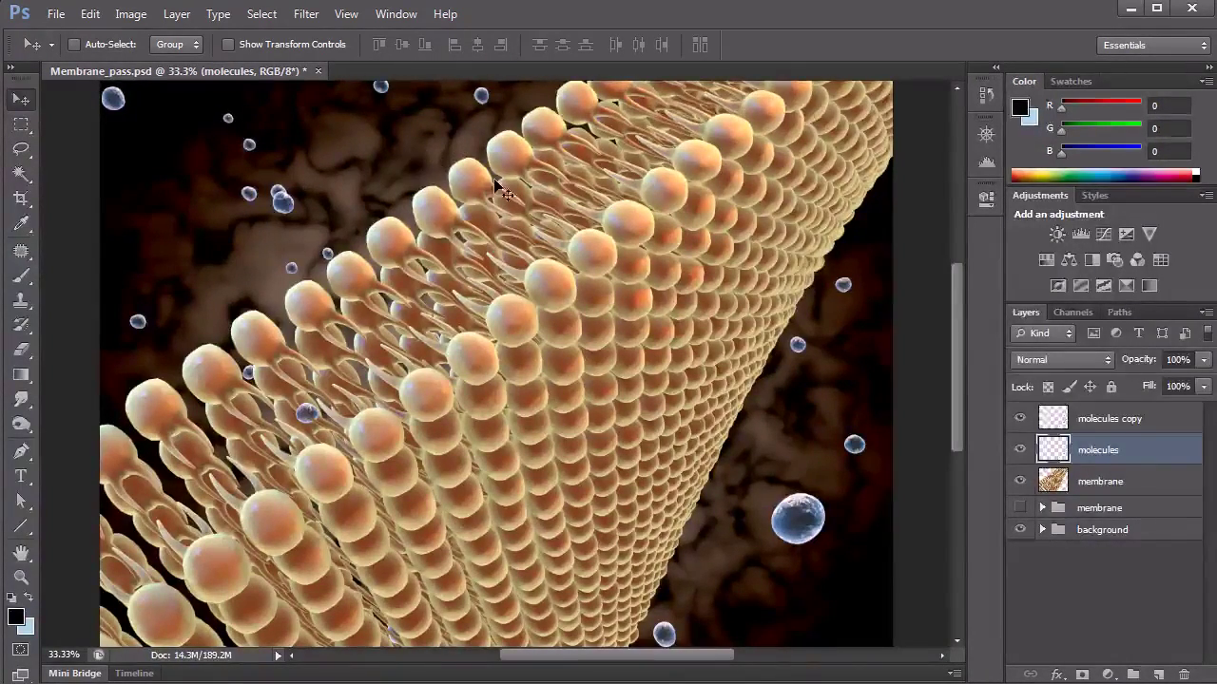
click(306, 14)
Apply a Motion Blur at -30° angle and 101-pixel distance to the original molecules layer
mouse_move(296, 203)
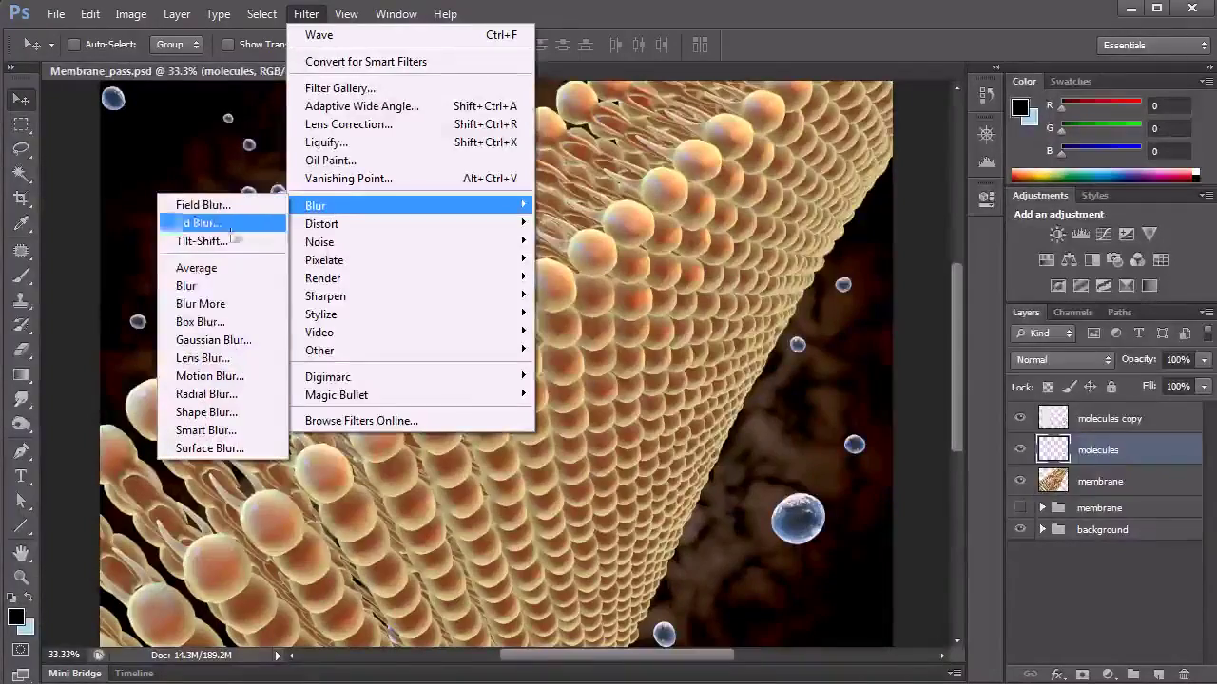
click(245, 375)
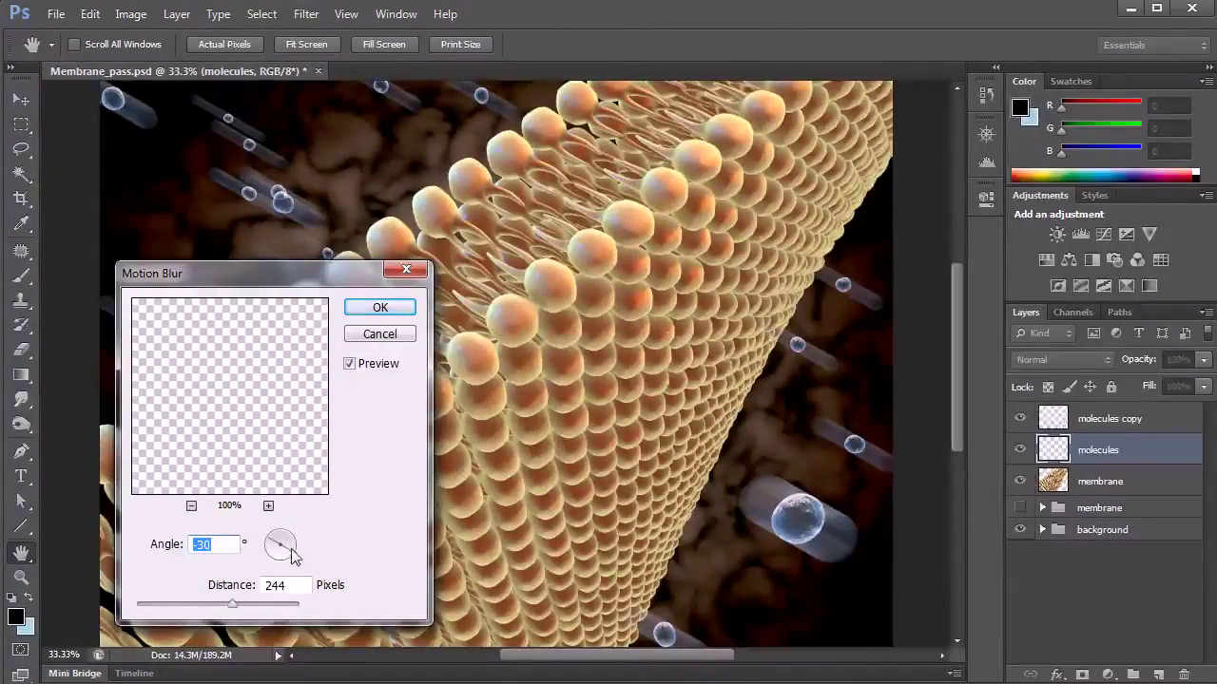
mouse_move(182, 611)
mouse_down()
mouse_move(170, 613)
mouse_move(216, 612)
mouse_move(187, 611)
mouse_up()
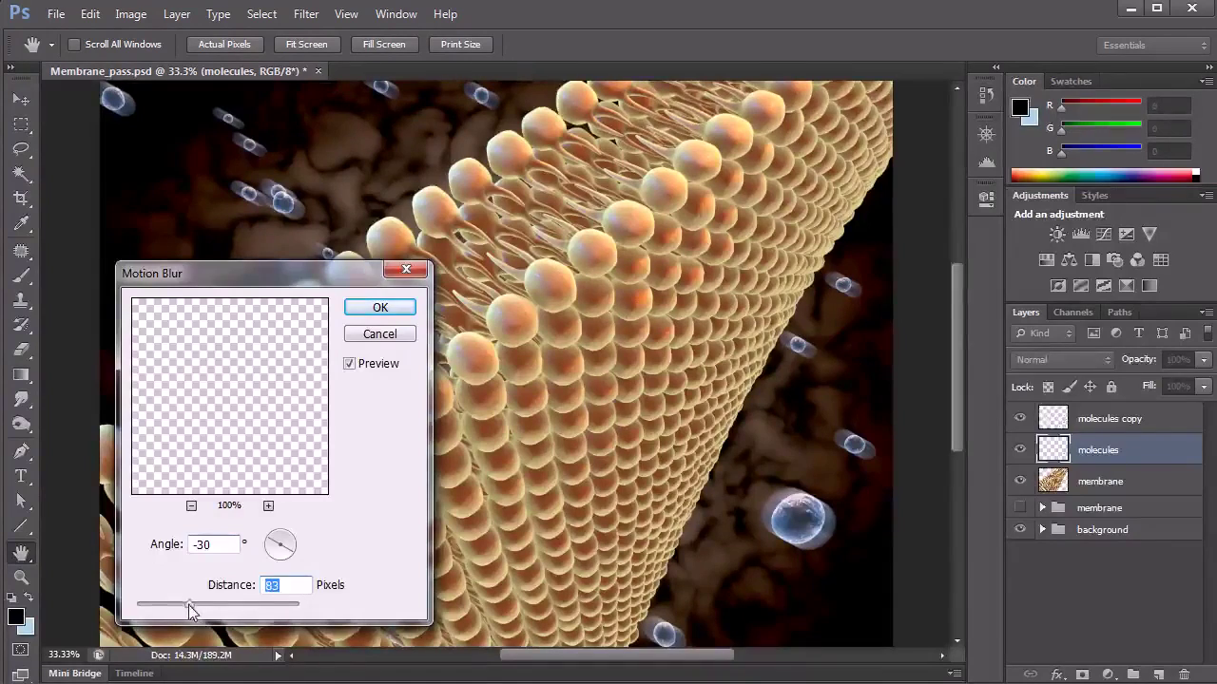
drag(190, 611, 195, 615)
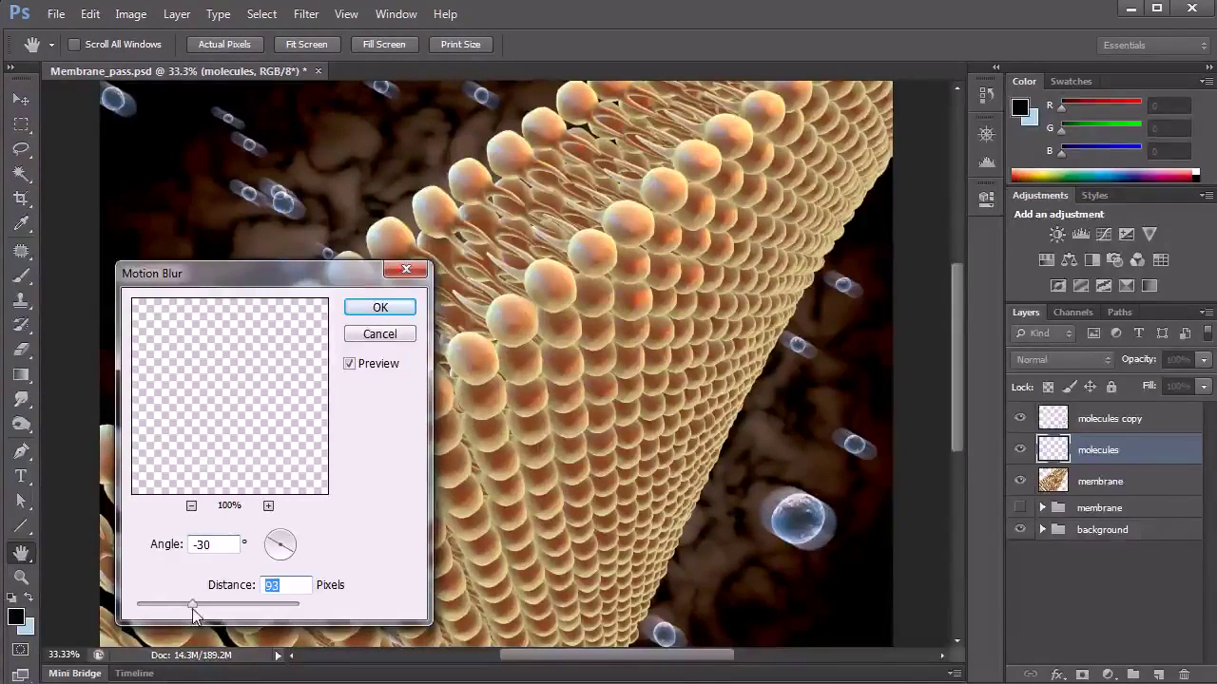
drag(191, 604, 192, 605)
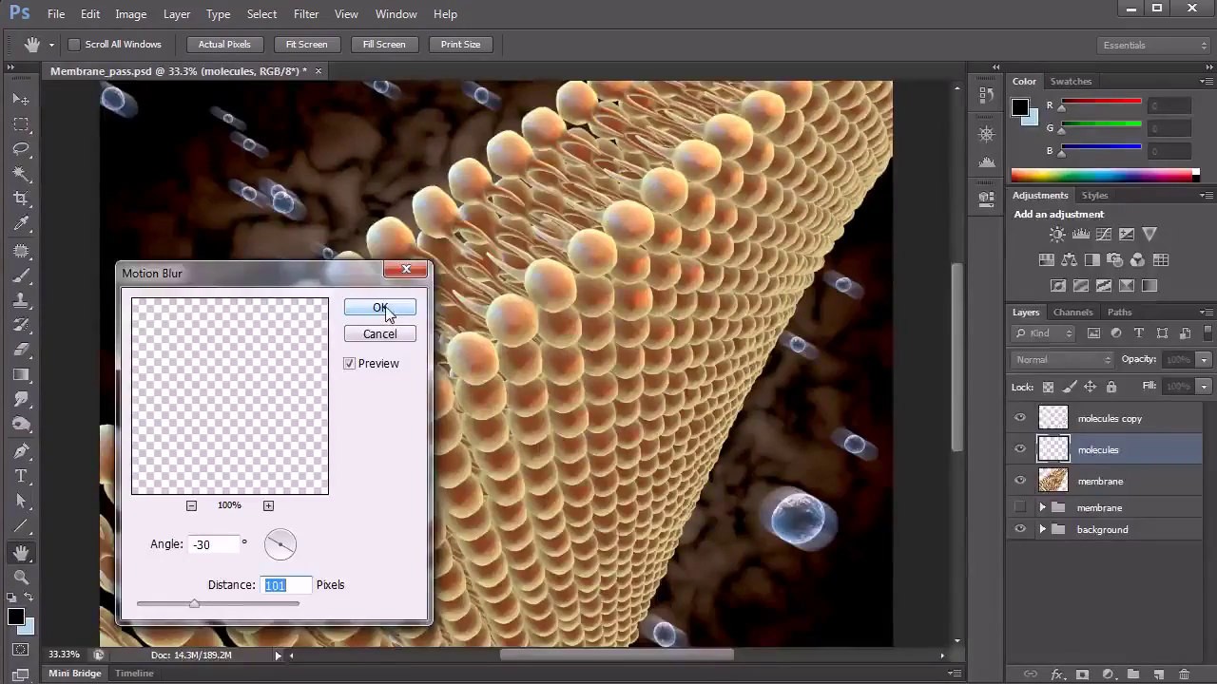
click(380, 308)
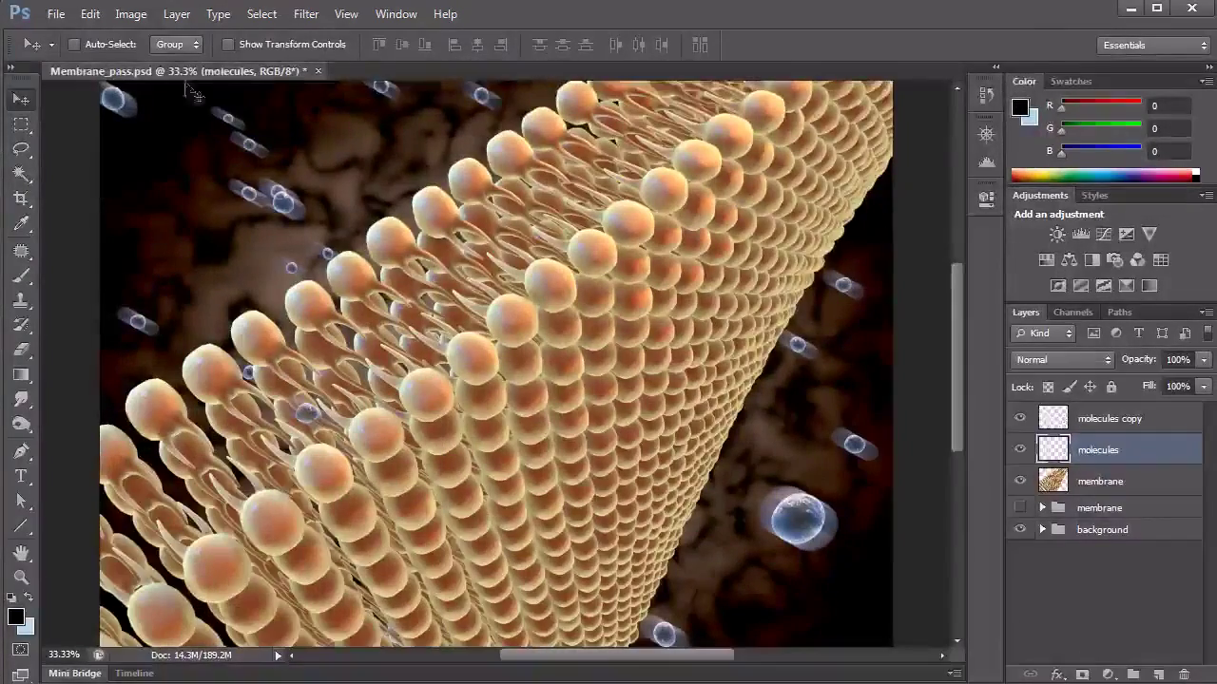
Apply a 4.0-pixel Gaussian Blur to the motion-blurred molecules layer
click(306, 13)
mouse_move(351, 204)
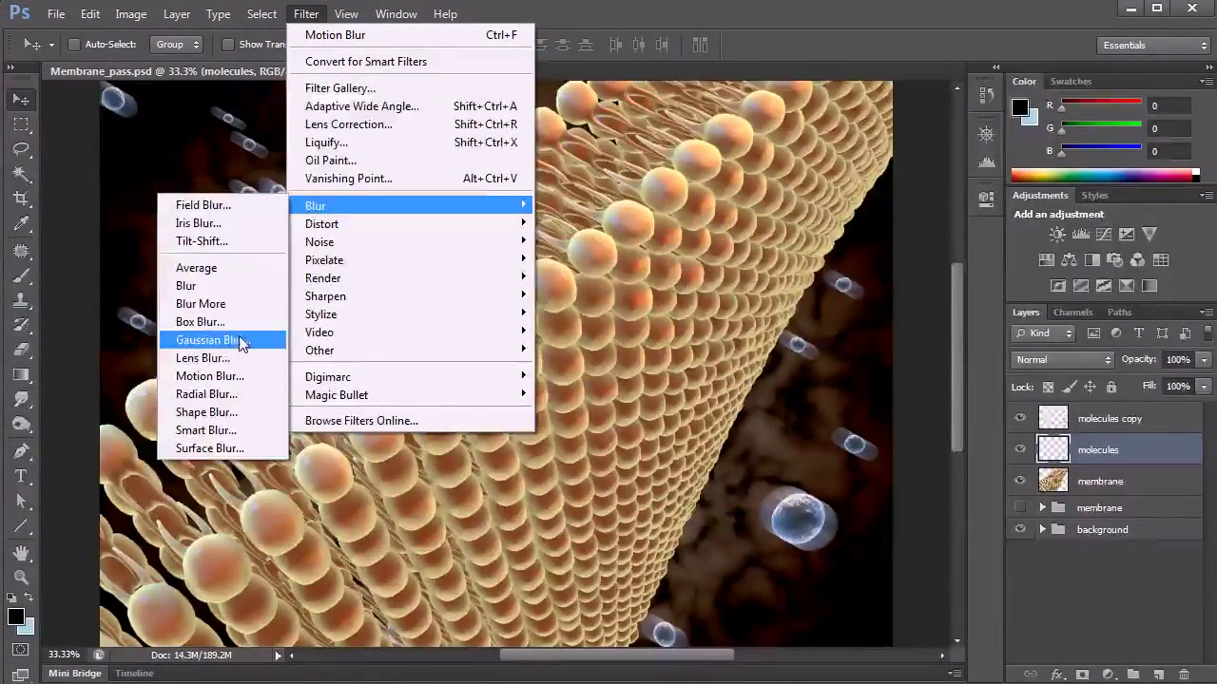
click(238, 340)
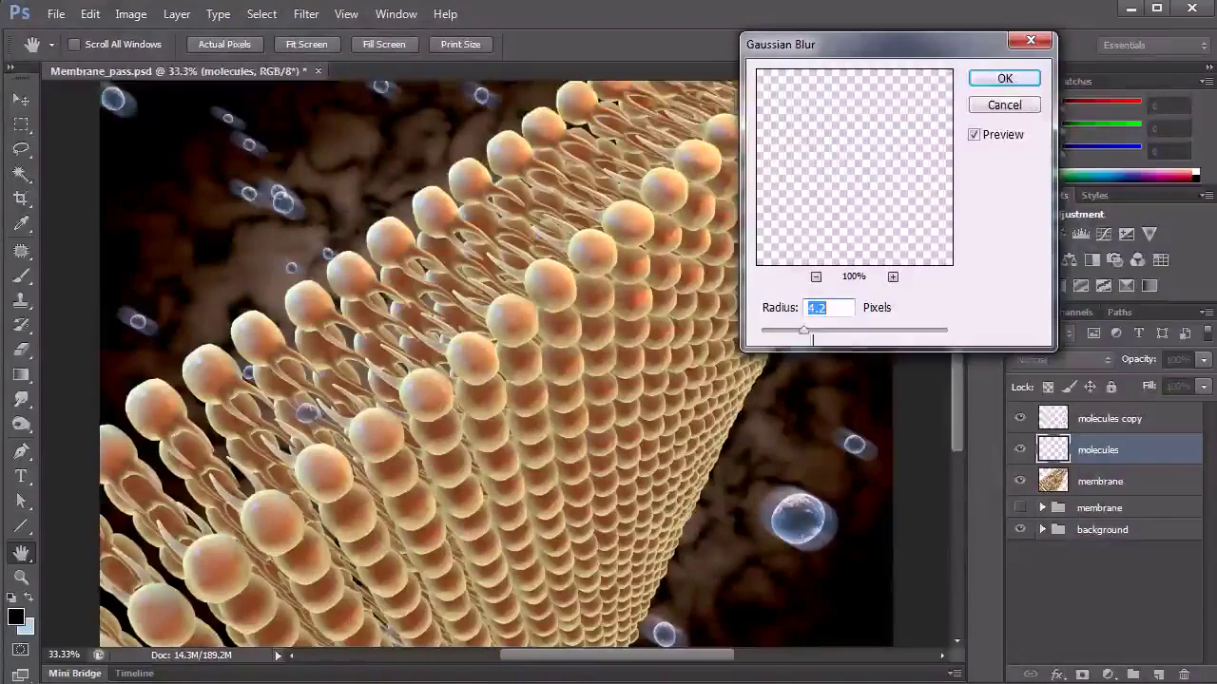
mouse_move(805, 337)
mouse_down()
mouse_move(787, 337)
mouse_move(838, 334)
mouse_move(815, 349)
mouse_move(788, 339)
mouse_up()
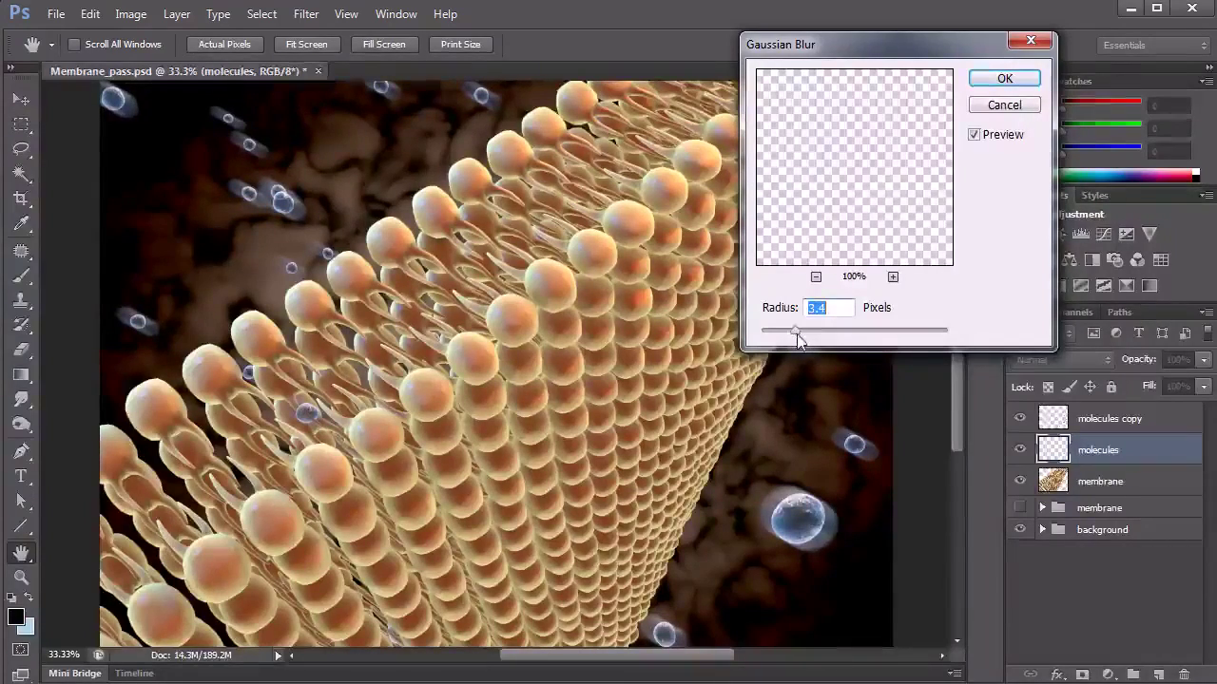
drag(799, 329, 799, 328)
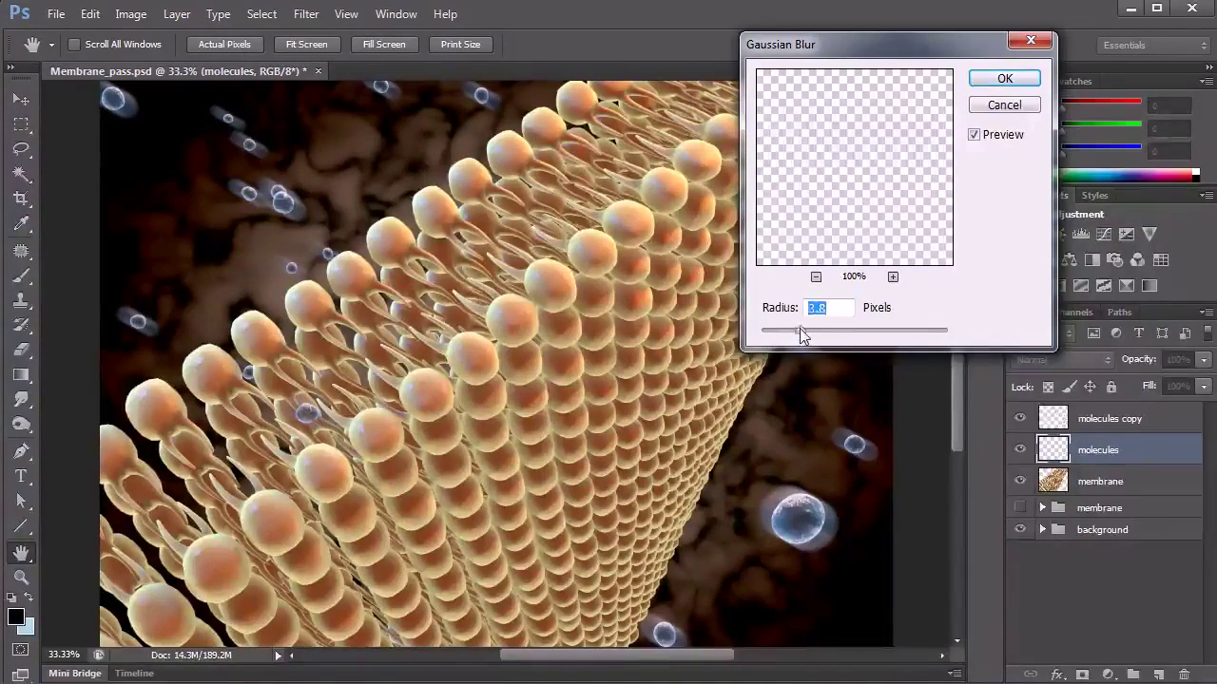
click(1004, 79)
key(v)
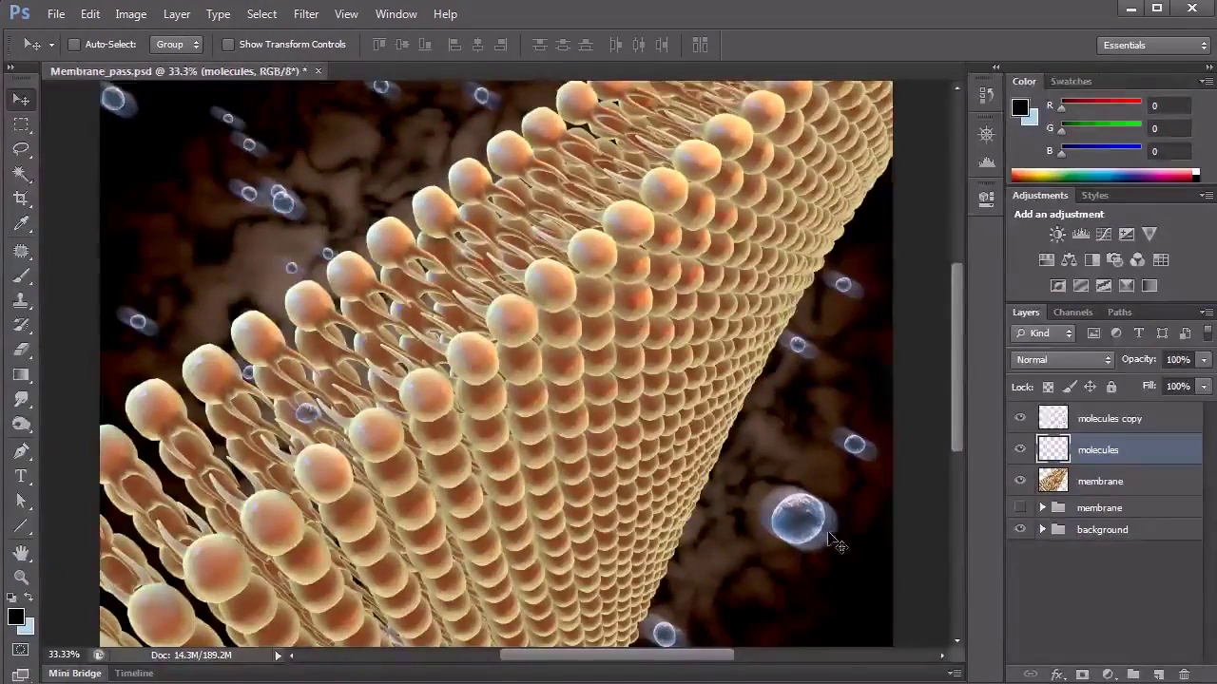
Nudge the blurred molecules slightly downward and rename the layer 'molecules motion'
drag(834, 539, 829, 541)
drag(827, 543, 831, 544)
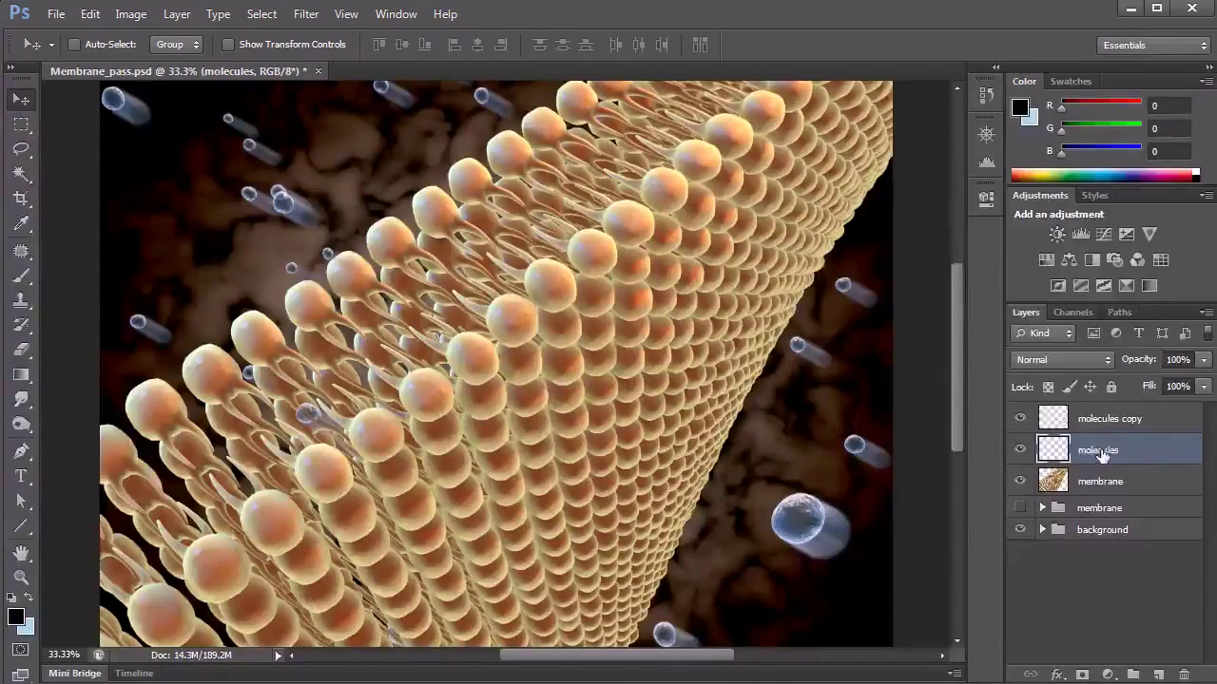
click(1134, 449)
text(motion)
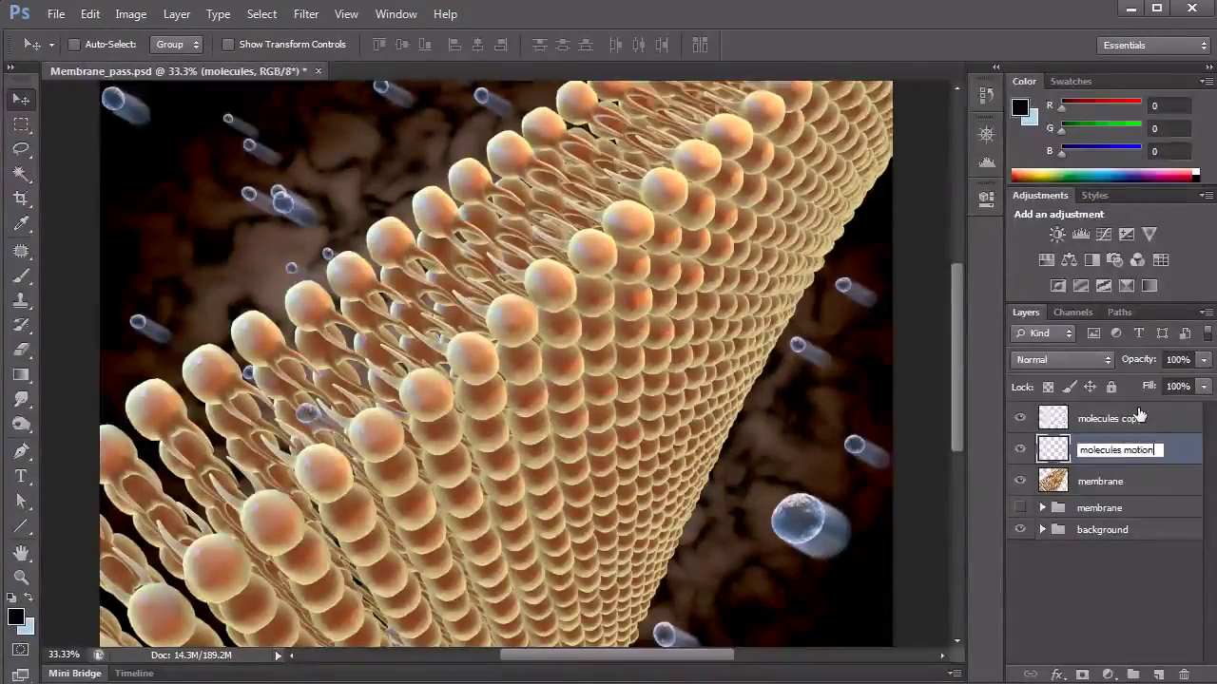
key(Return)
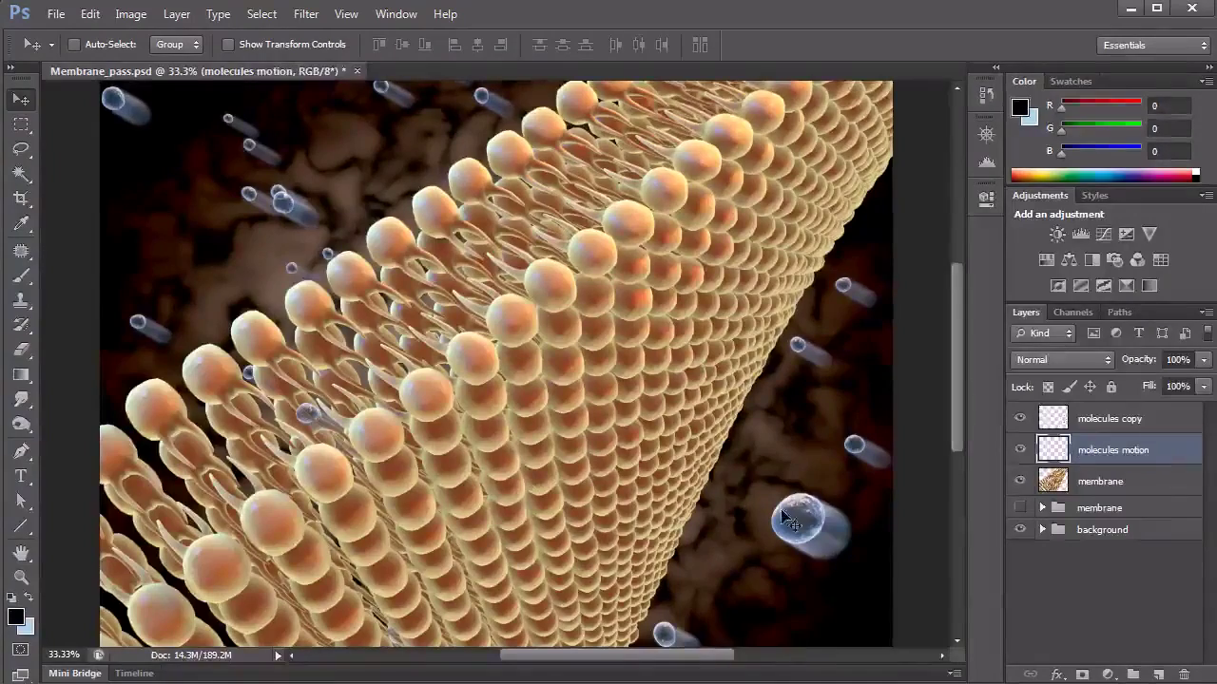
Set the molecules motion layer's opacity to 35%
click(1085, 424)
click(1032, 453)
click(1028, 451)
click(1028, 451)
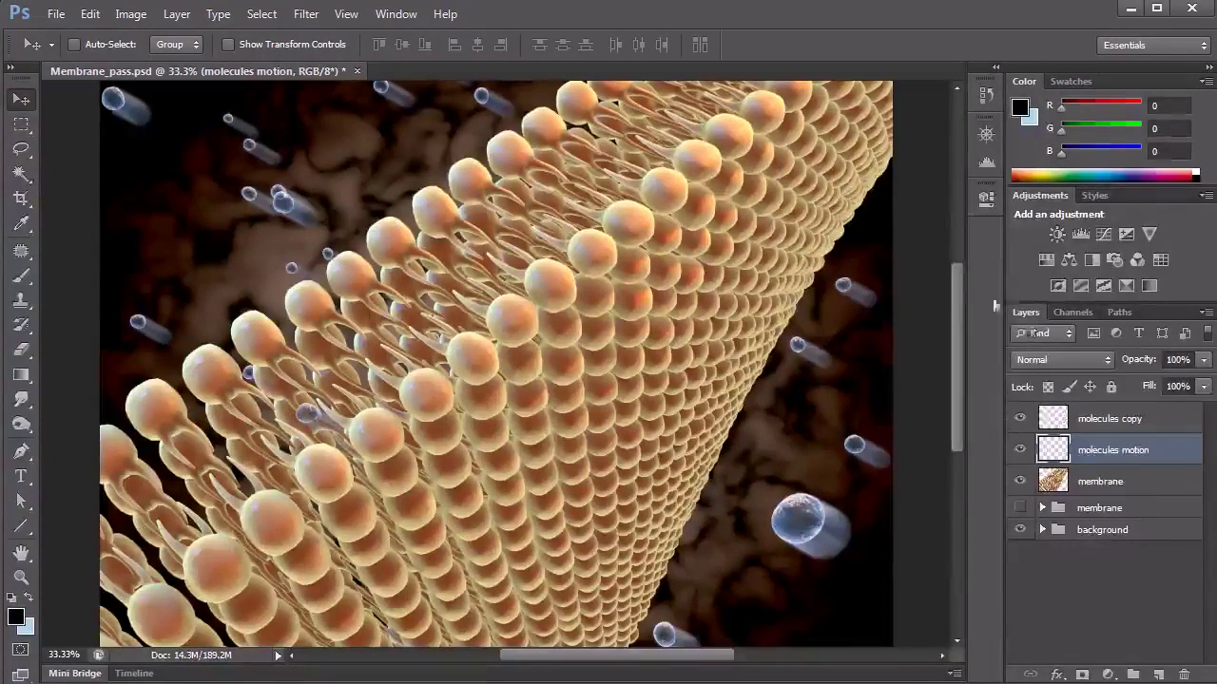
click(1203, 360)
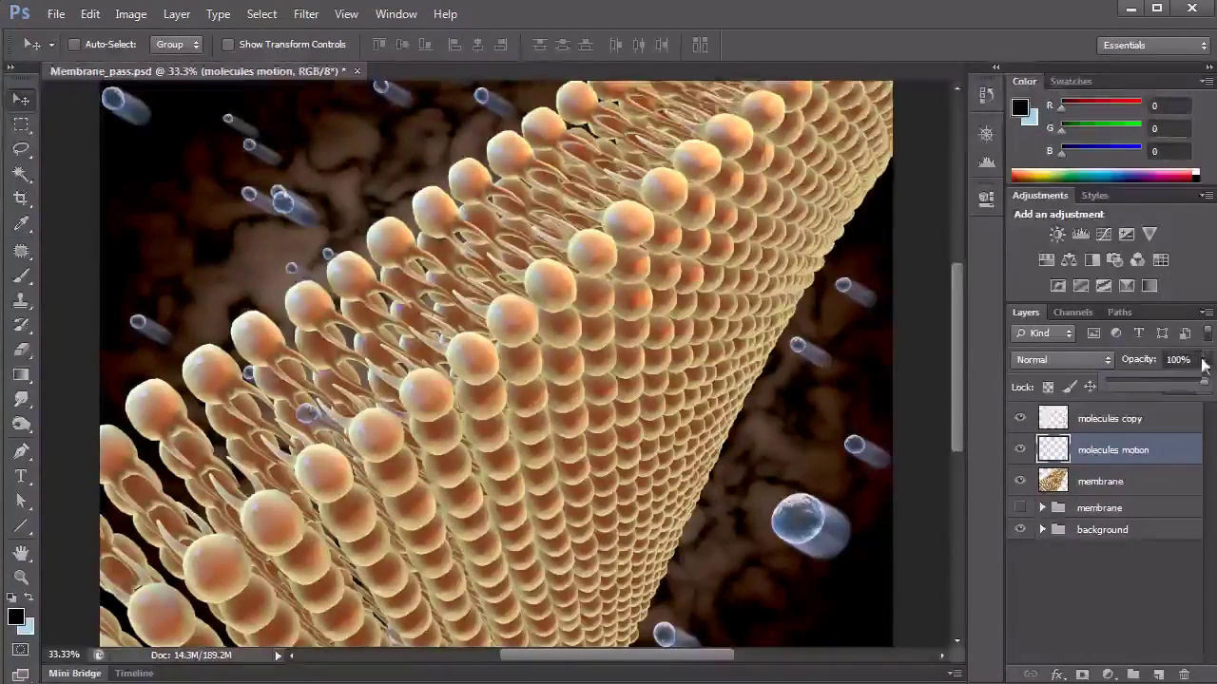
click(1125, 376)
drag(1126, 376, 1140, 381)
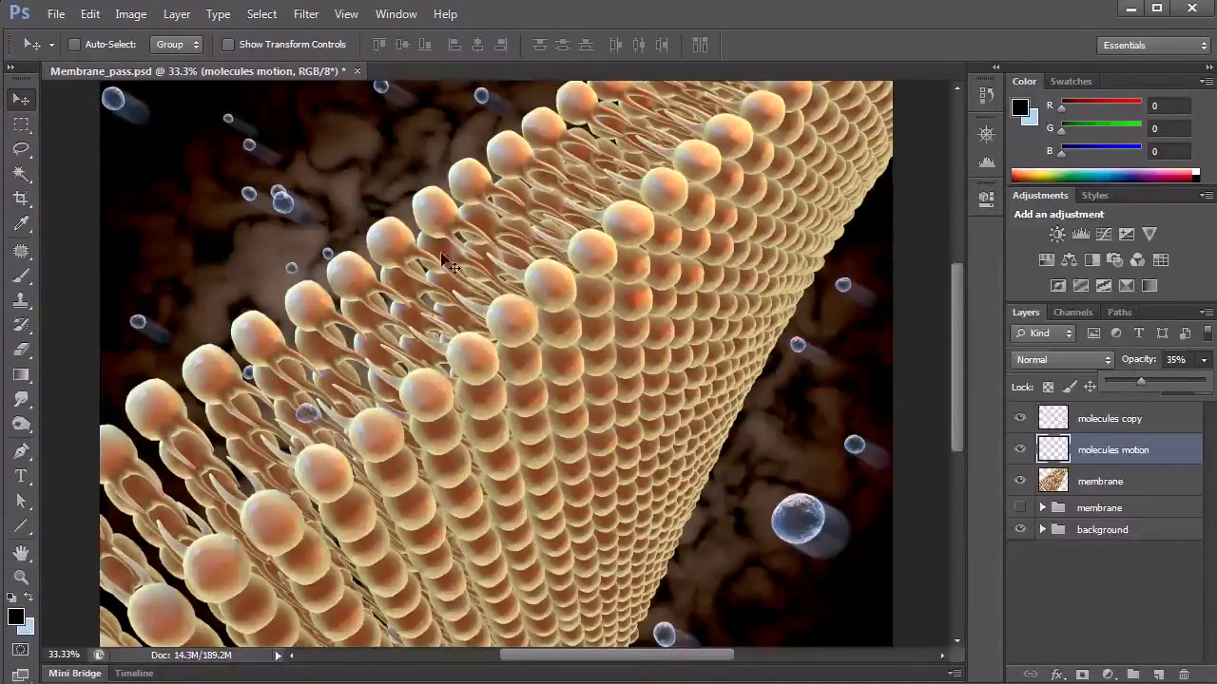
click(17, 113)
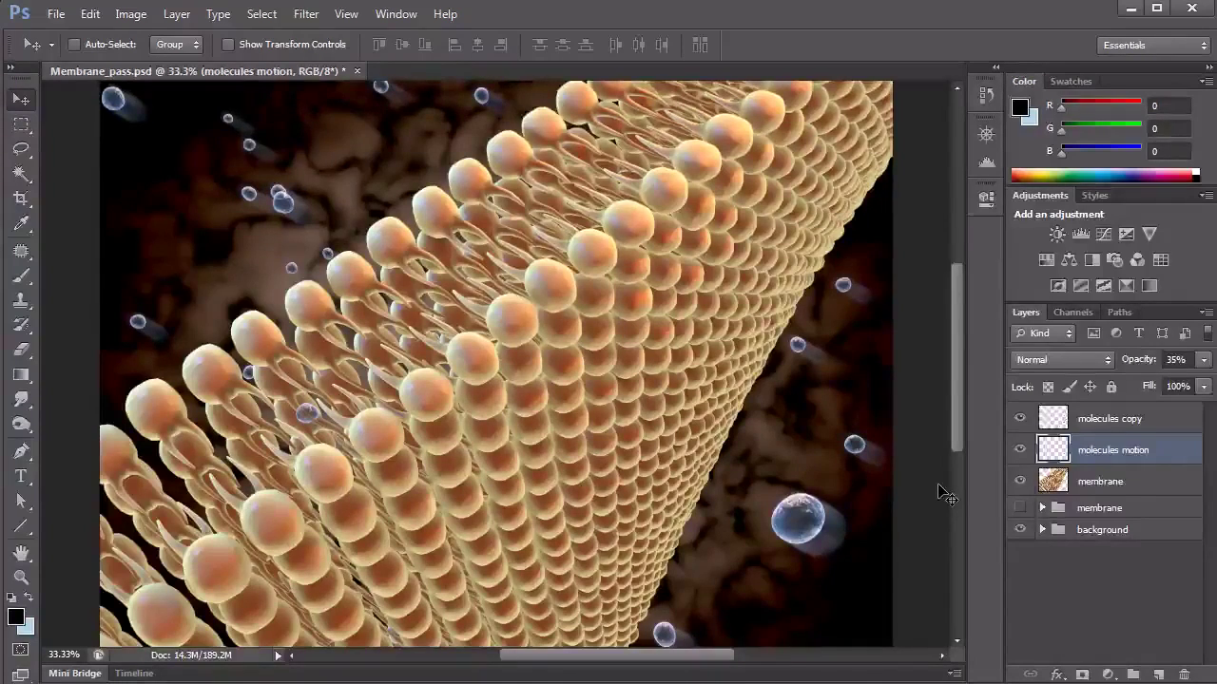
Apply a light Gaussian Blur of about 2.2 pixels to the molecules copy layer
click(1111, 426)
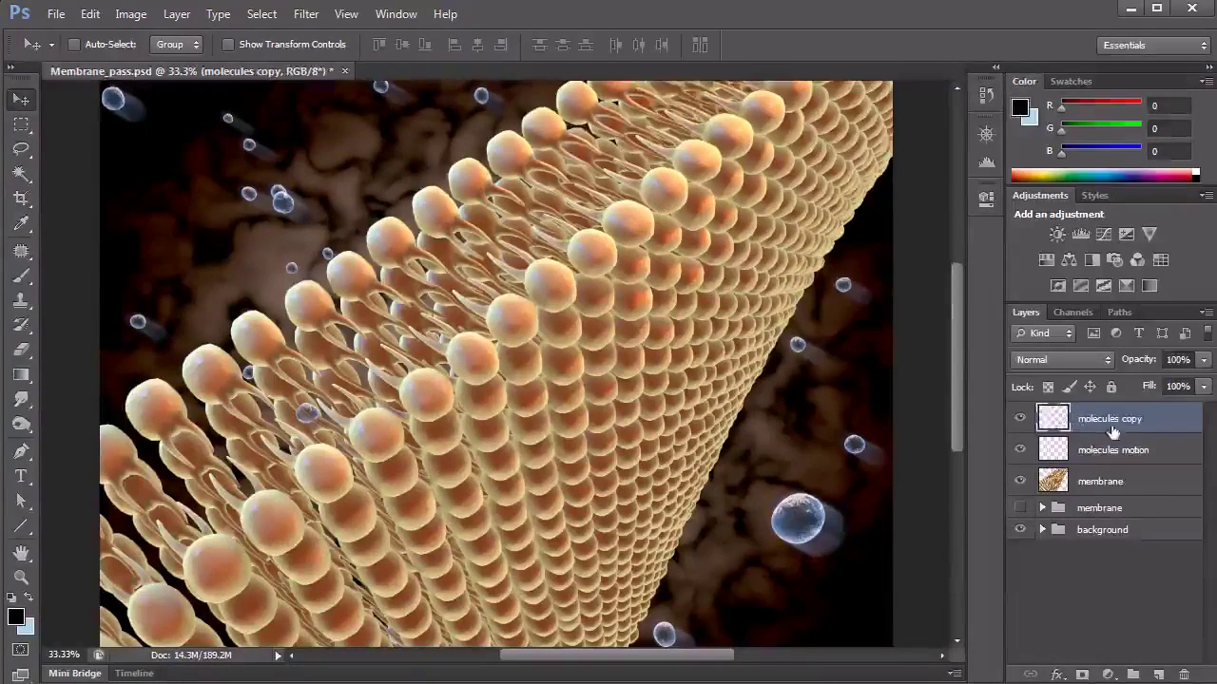
click(306, 17)
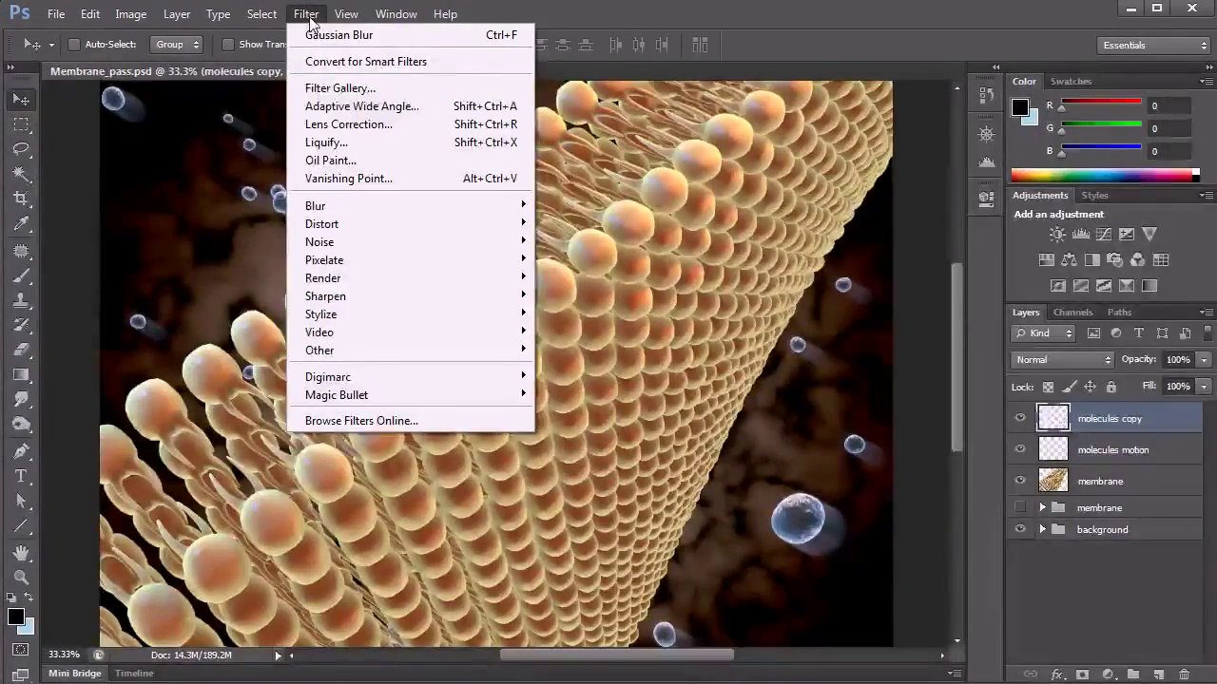
mouse_move(318, 206)
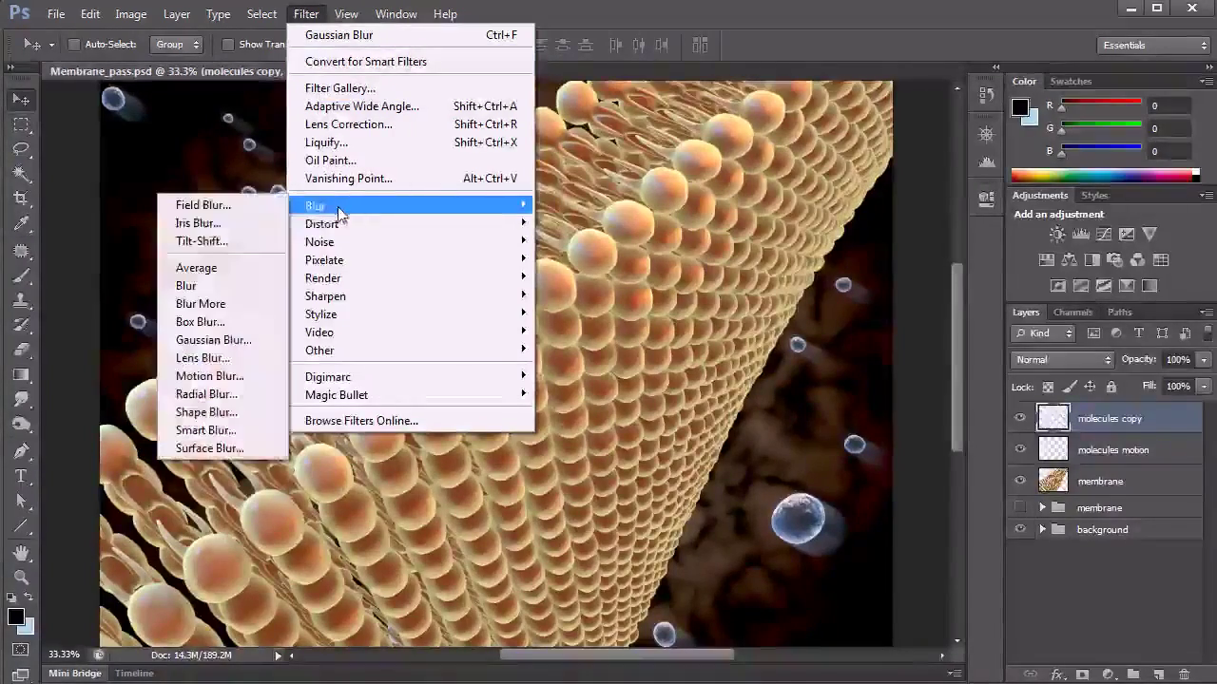
click(211, 339)
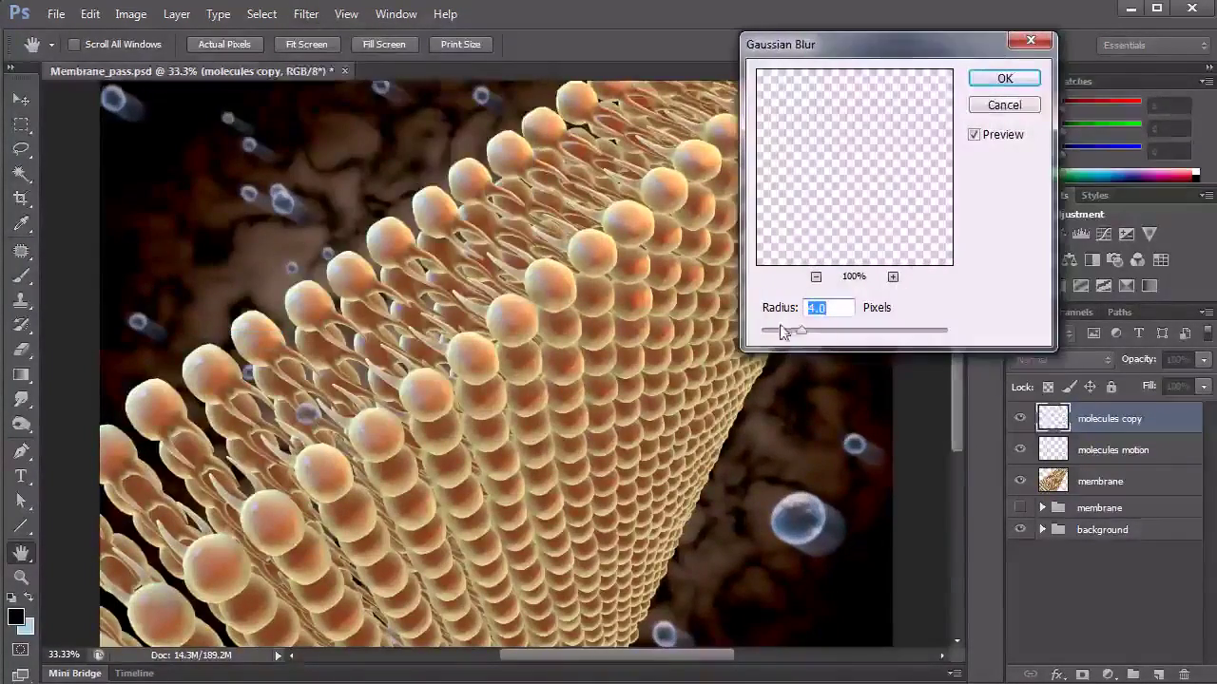
drag(777, 335, 785, 335)
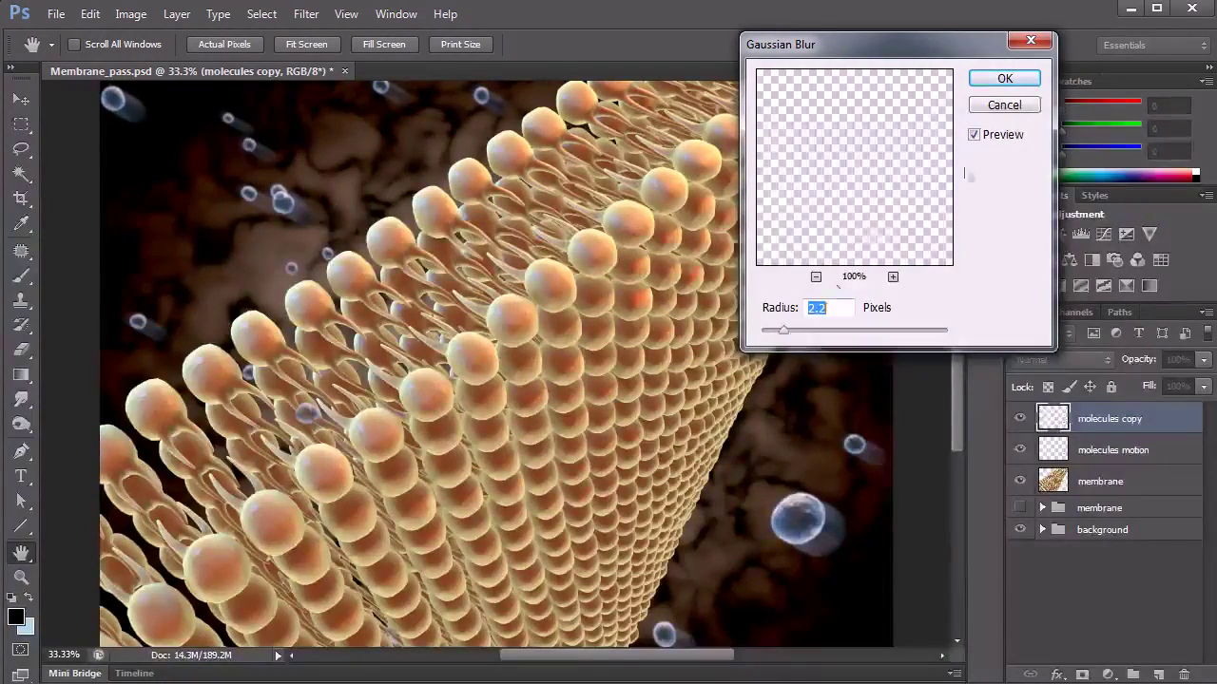
click(1005, 78)
click(1104, 452)
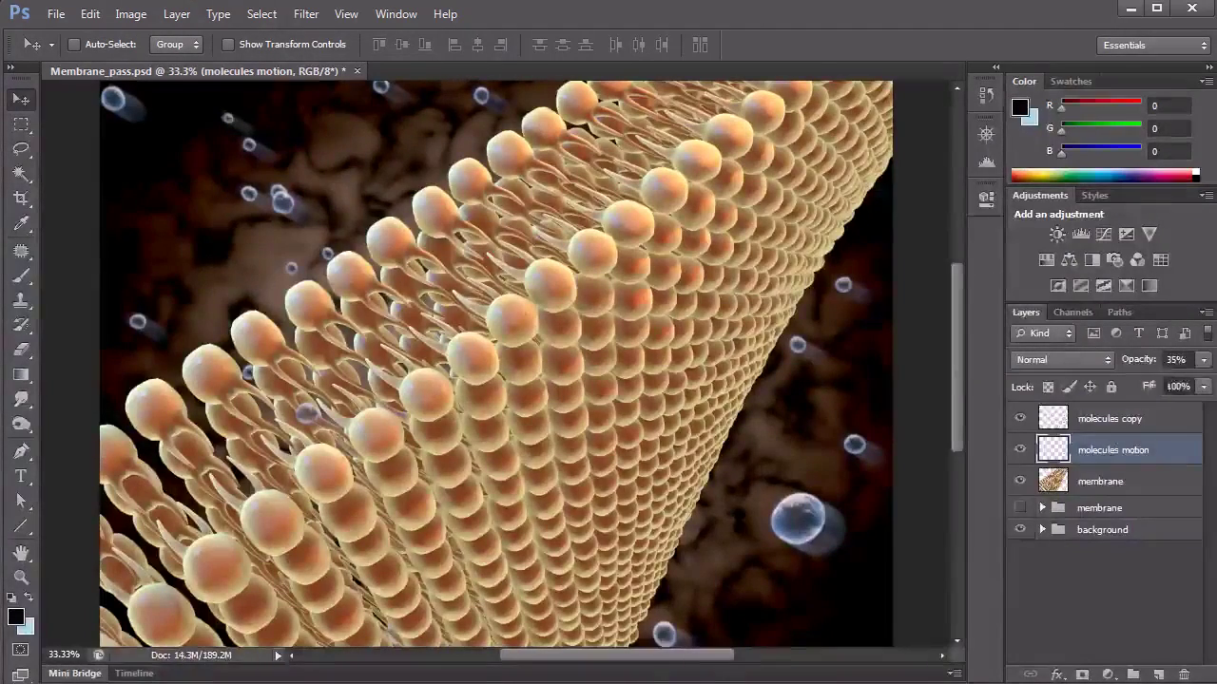
Retune the molecules motion layer opacity to about 35%
click(1203, 362)
drag(1124, 379, 1138, 380)
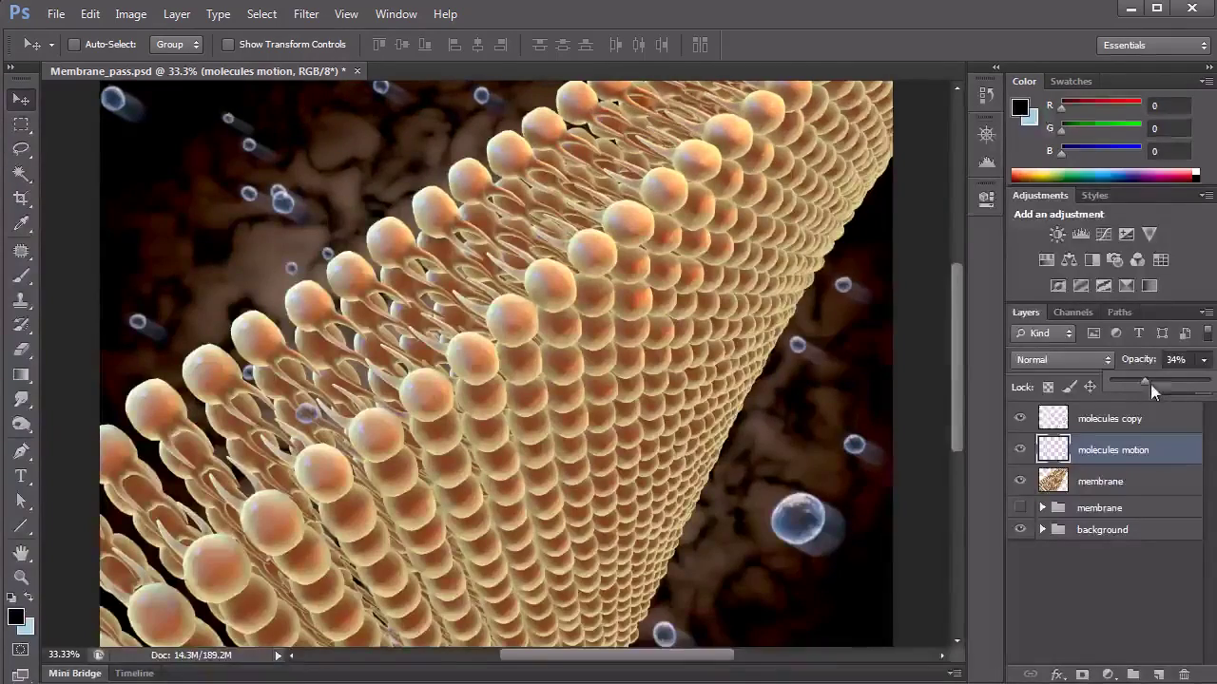
click(1109, 619)
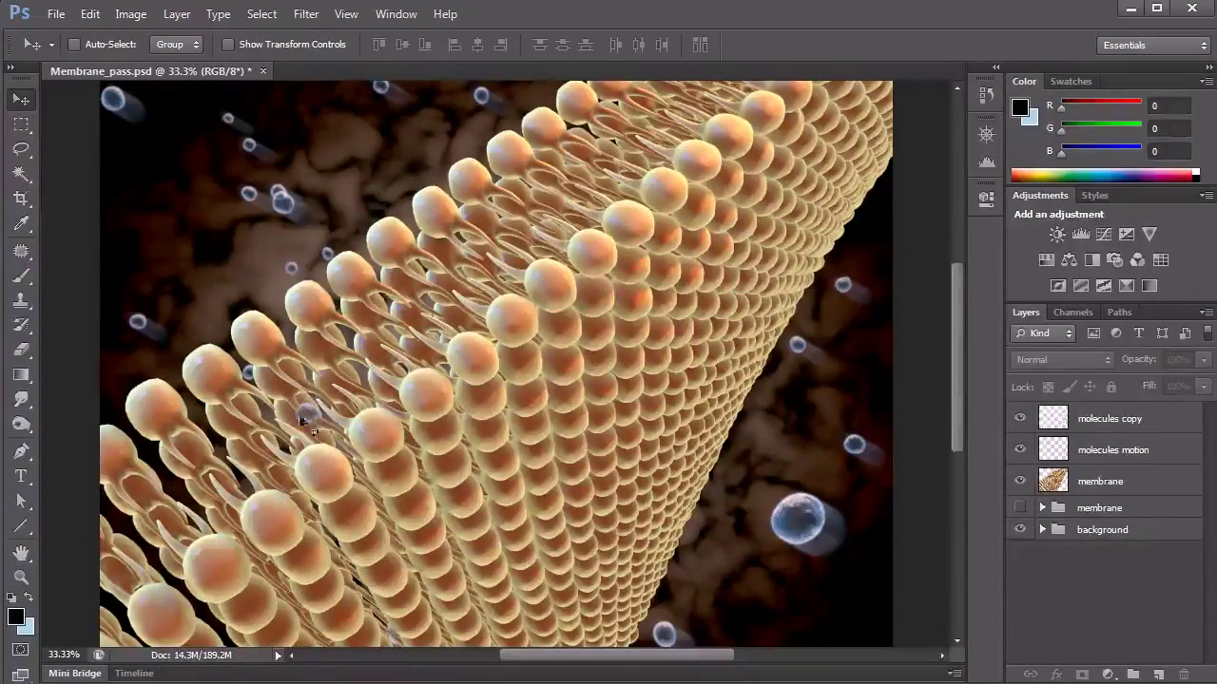
Zoom in on the membrane, select molecules copy and switch to the Eraser
click(986, 133)
click(910, 233)
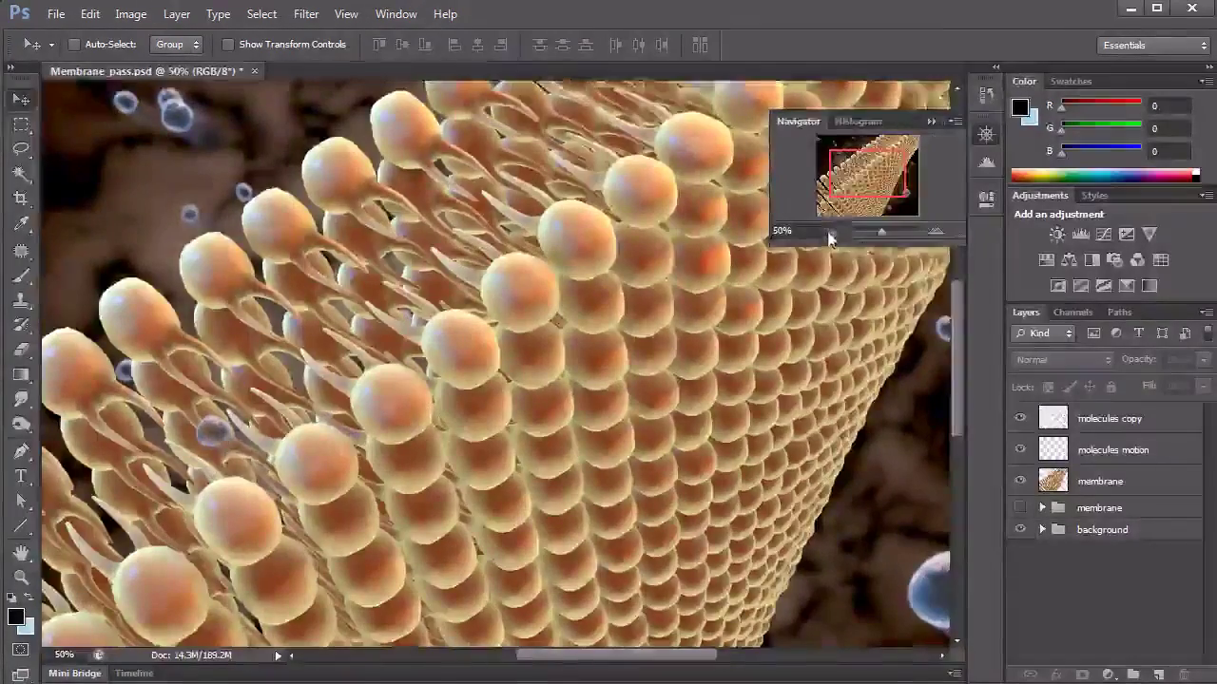
click(835, 231)
click(1060, 420)
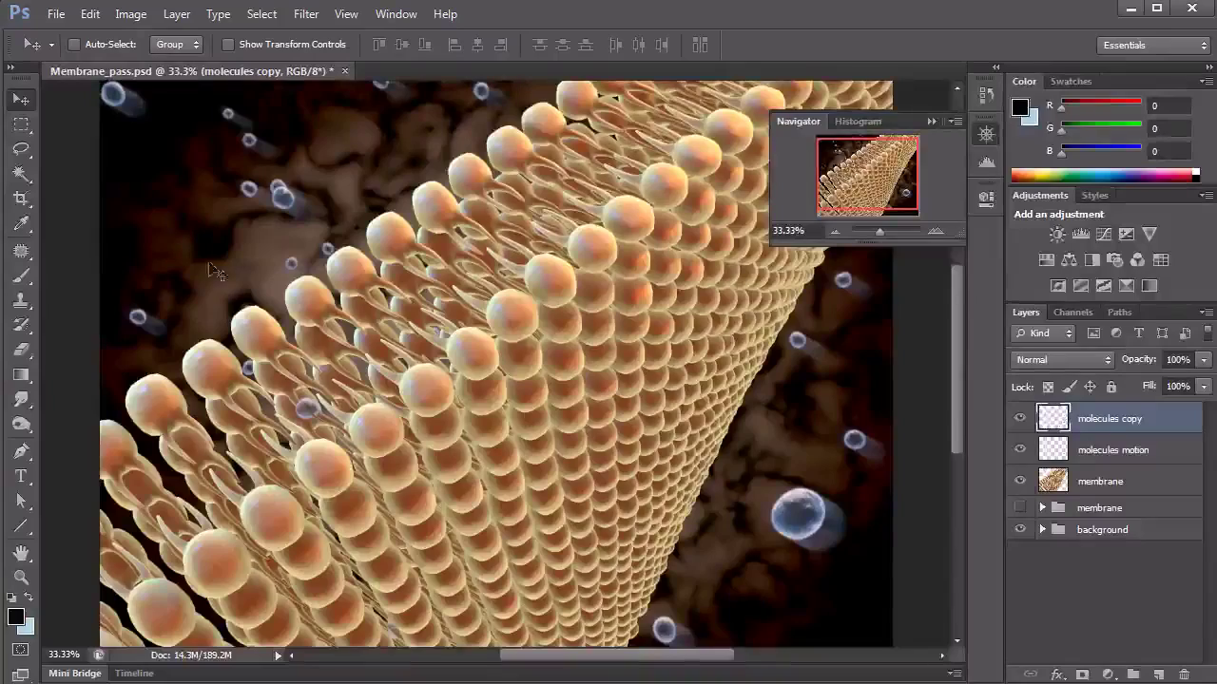
click(21, 349)
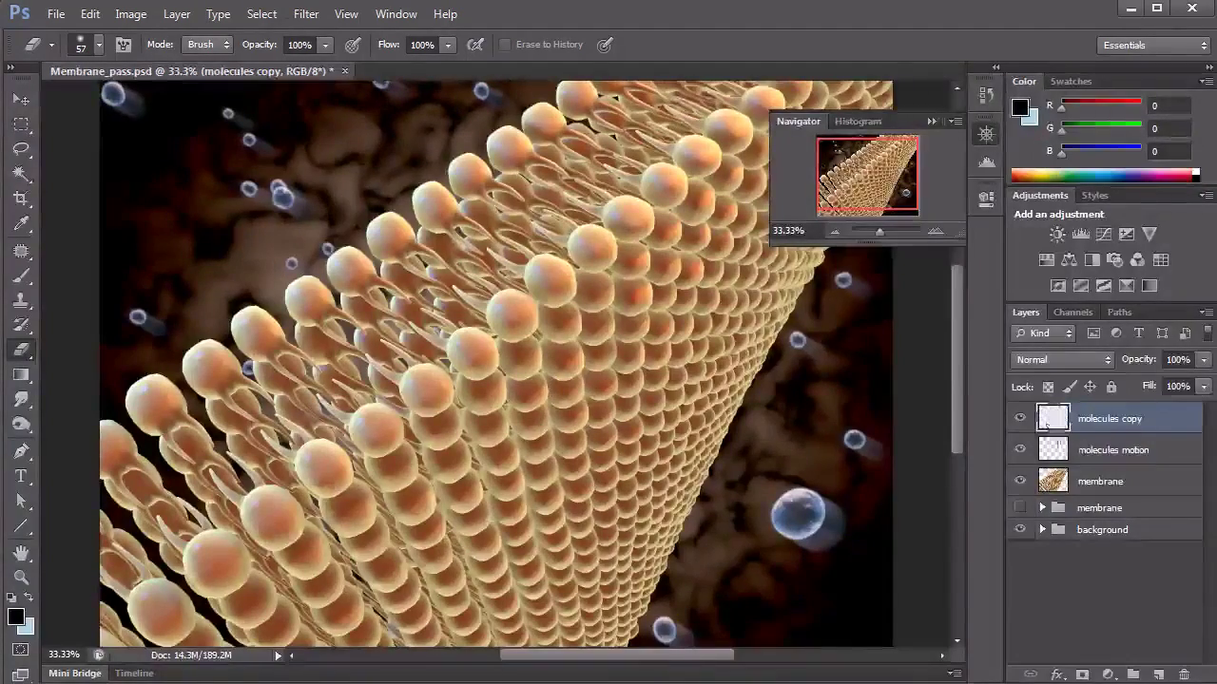
Make molecules motion active and add molecules copy to the selection, back at 25% zoom
key(alt+bracketleft)
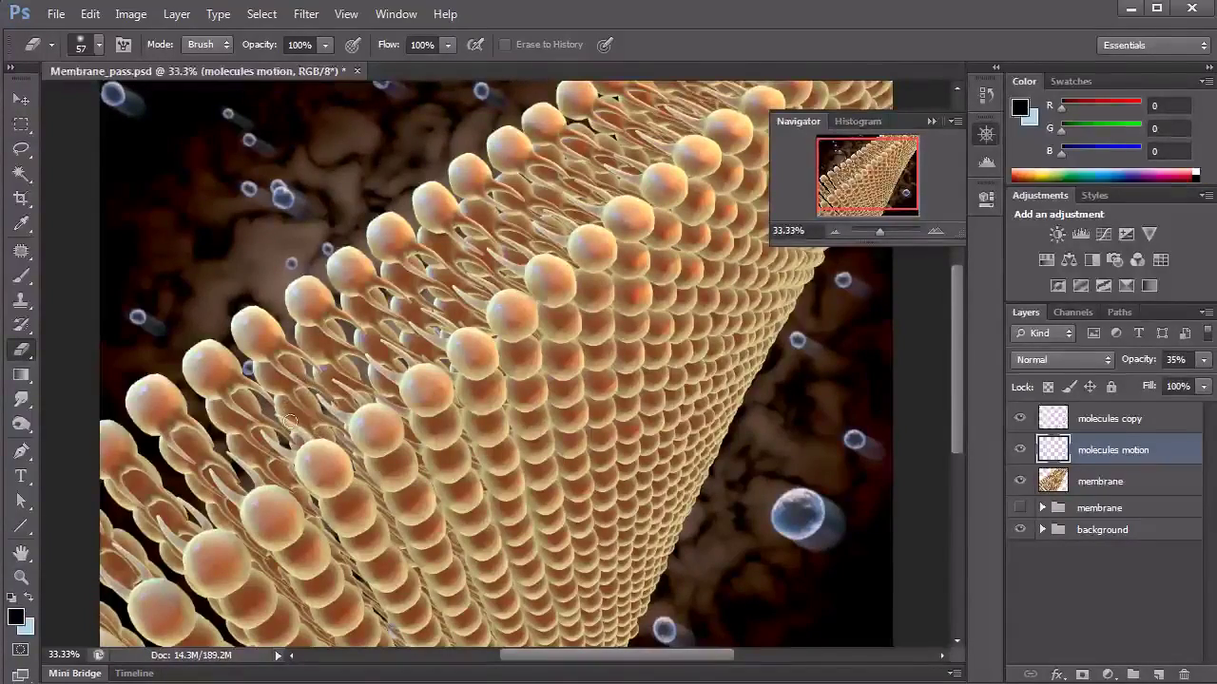
click(835, 232)
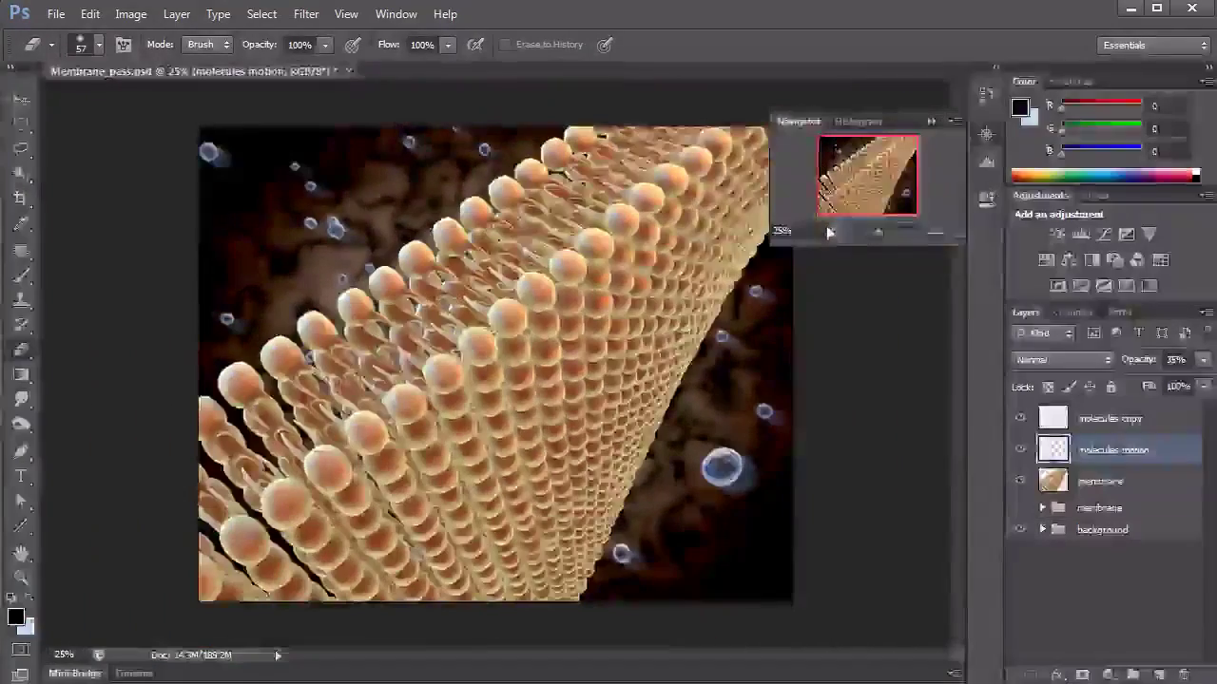
click(934, 235)
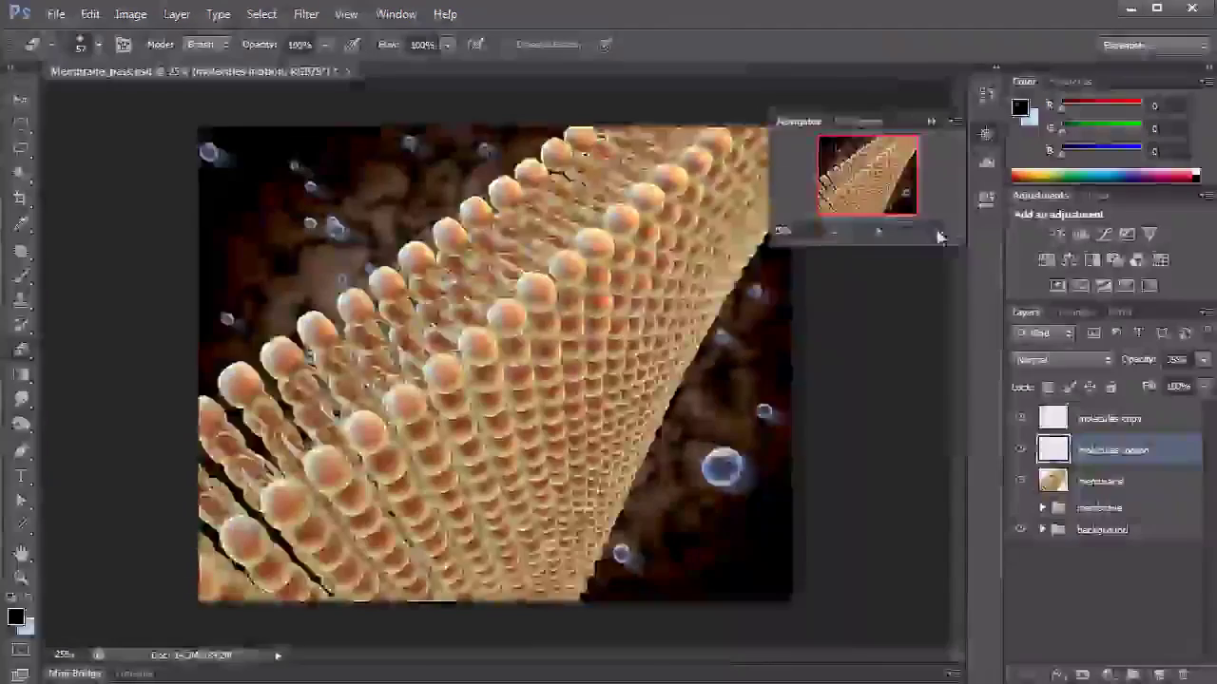
click(833, 233)
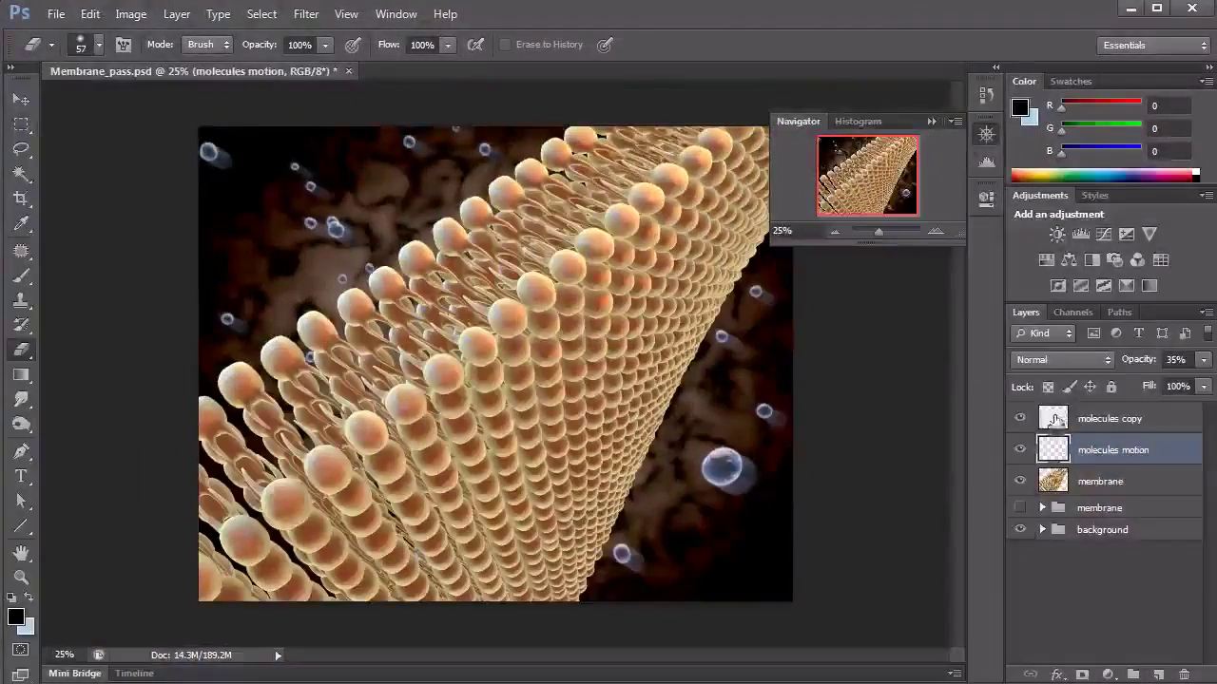
shift+click(1057, 420)
Group the two molecule layers from the Layer menu and name the group 'molecules'
click(177, 14)
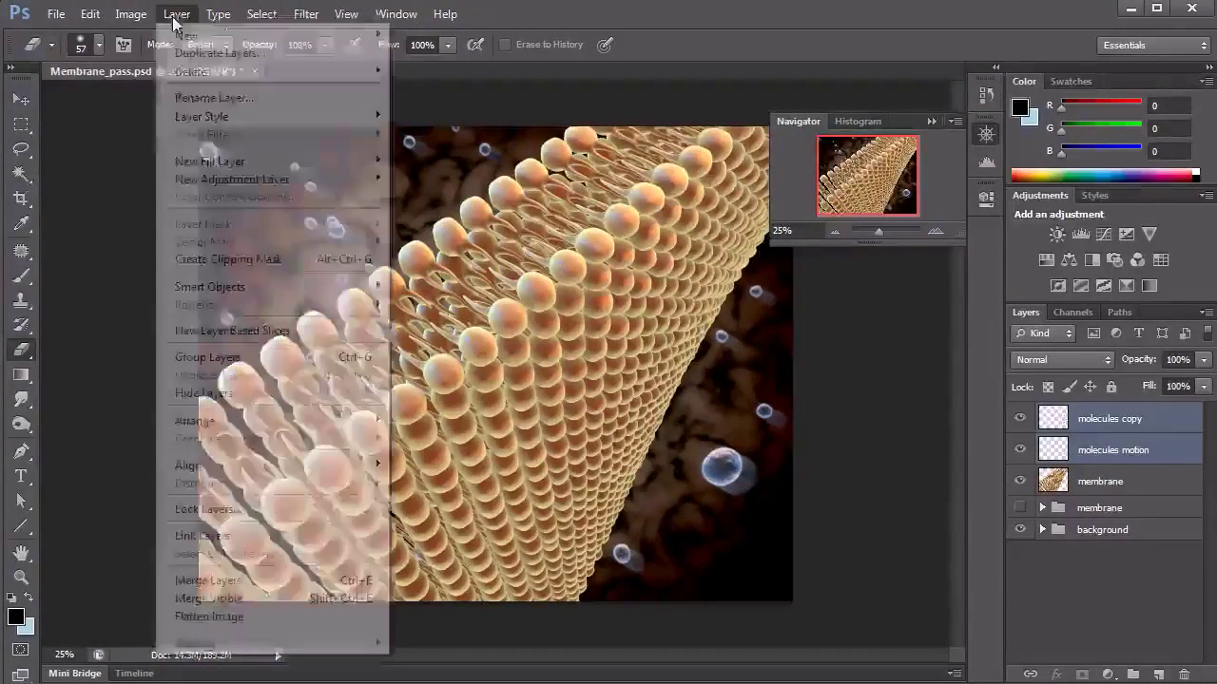
click(237, 358)
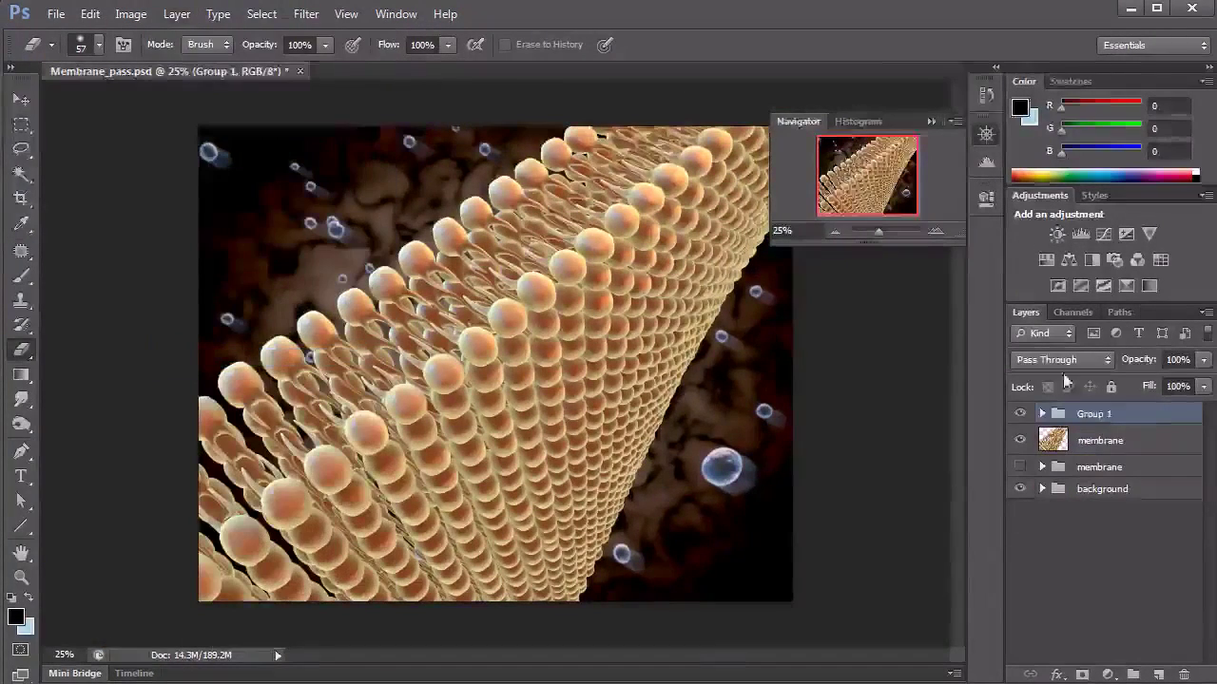
double_click(1095, 414)
text(molecules)
key(Return)
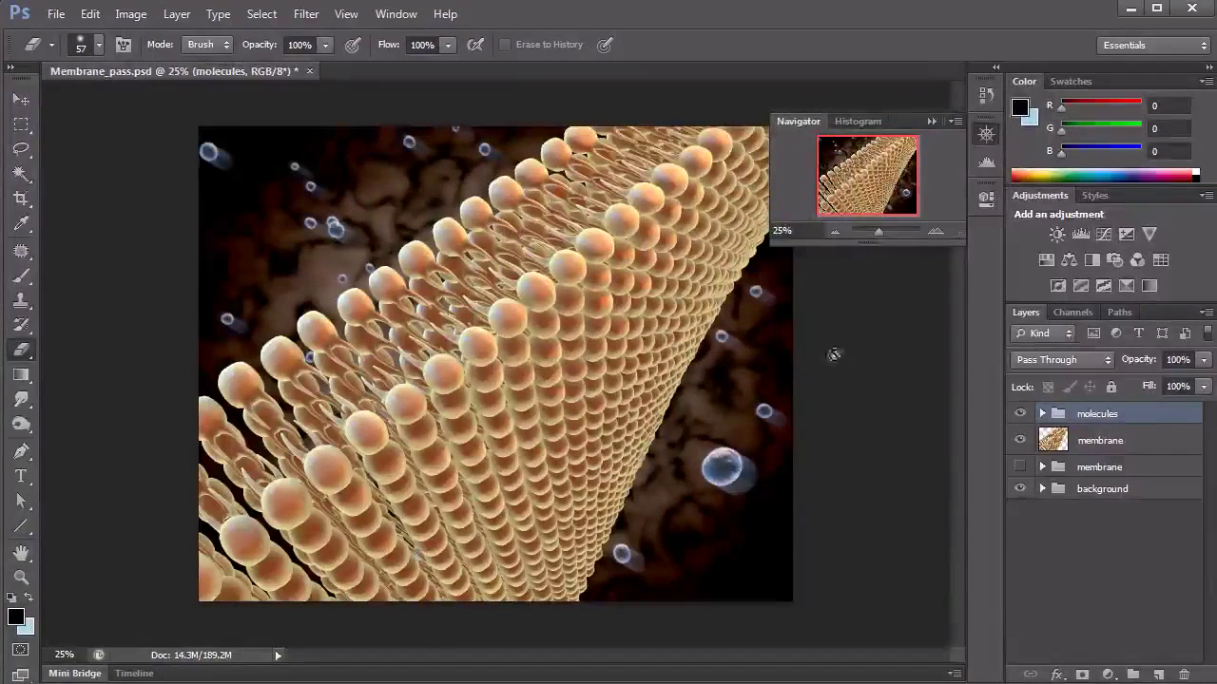
Toggle the molecules and background groups off and on, then select the background group
click(1020, 415)
click(1019, 415)
click(1018, 488)
click(1019, 489)
click(1084, 490)
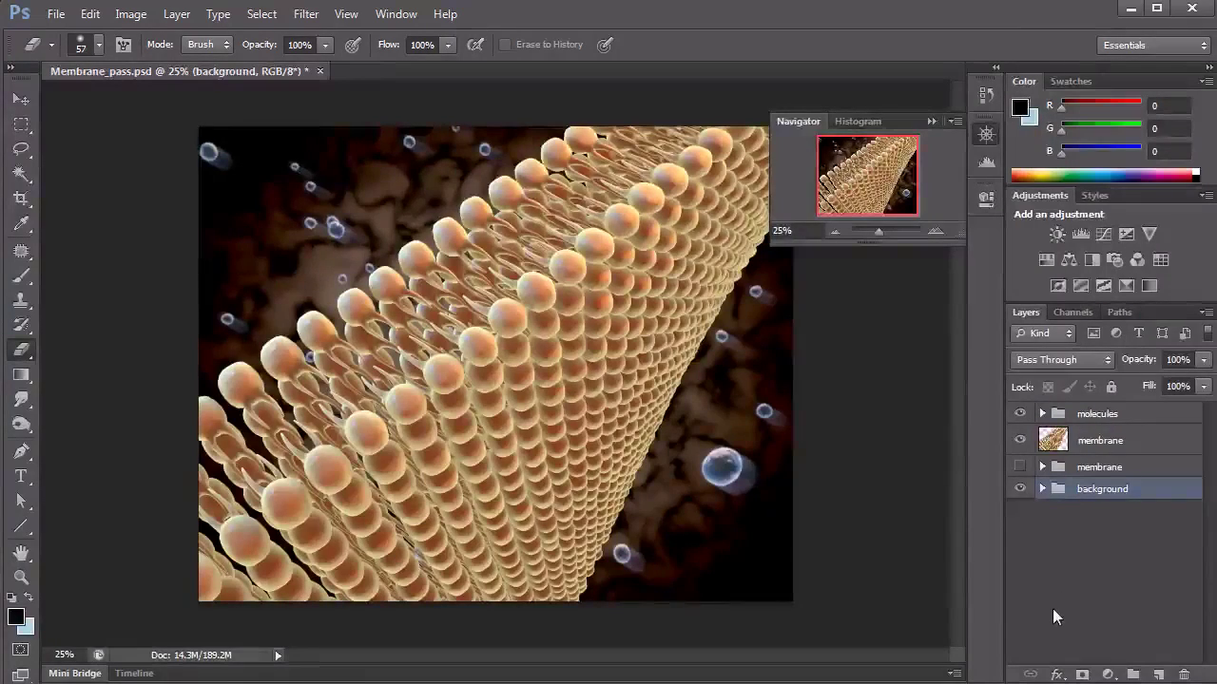
Expand the background group and select the BG image layer
click(309, 15)
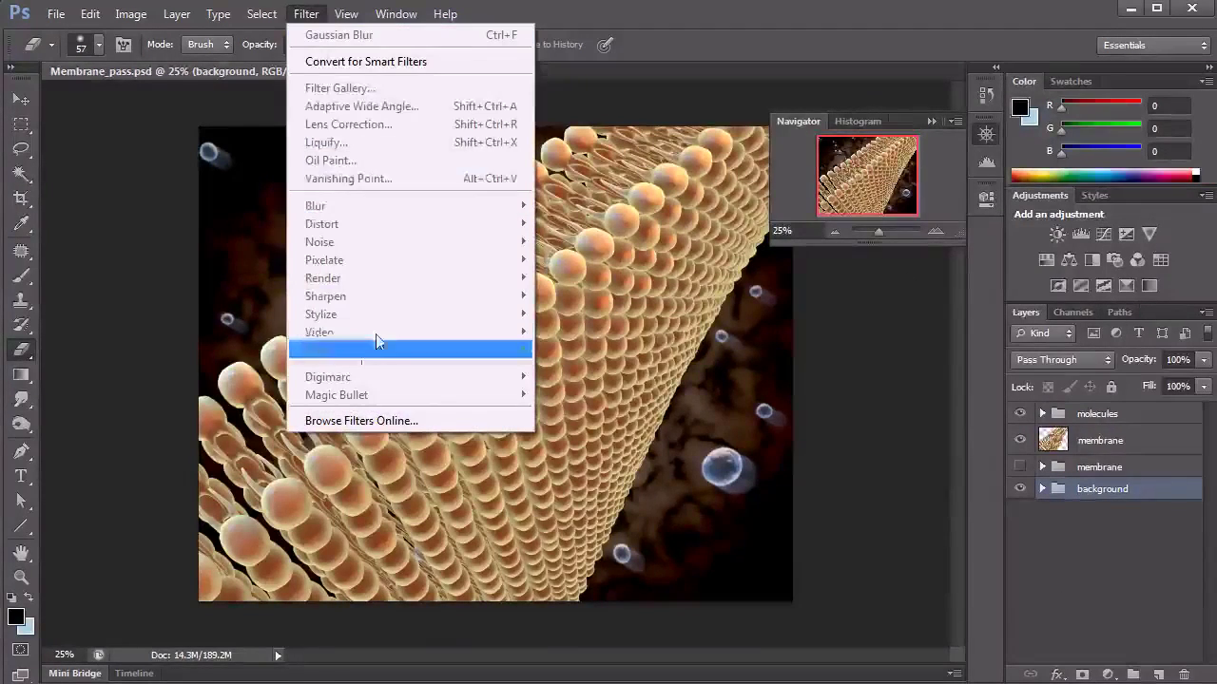
click(1042, 506)
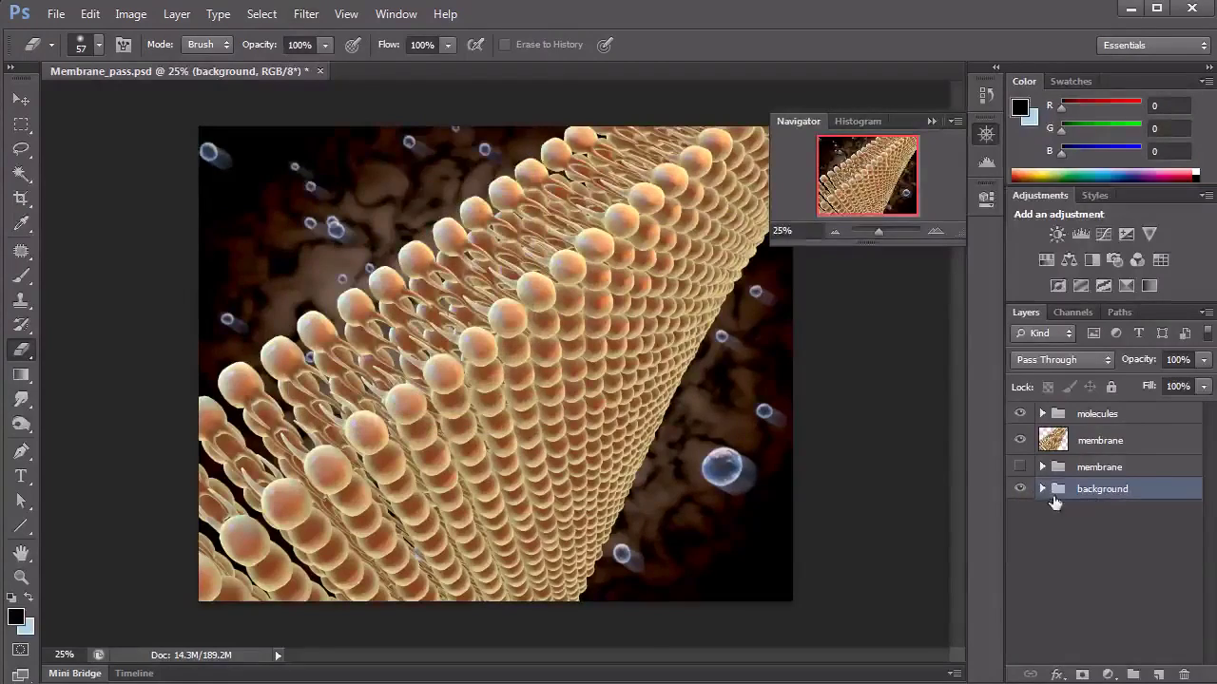
click(1042, 488)
click(1118, 558)
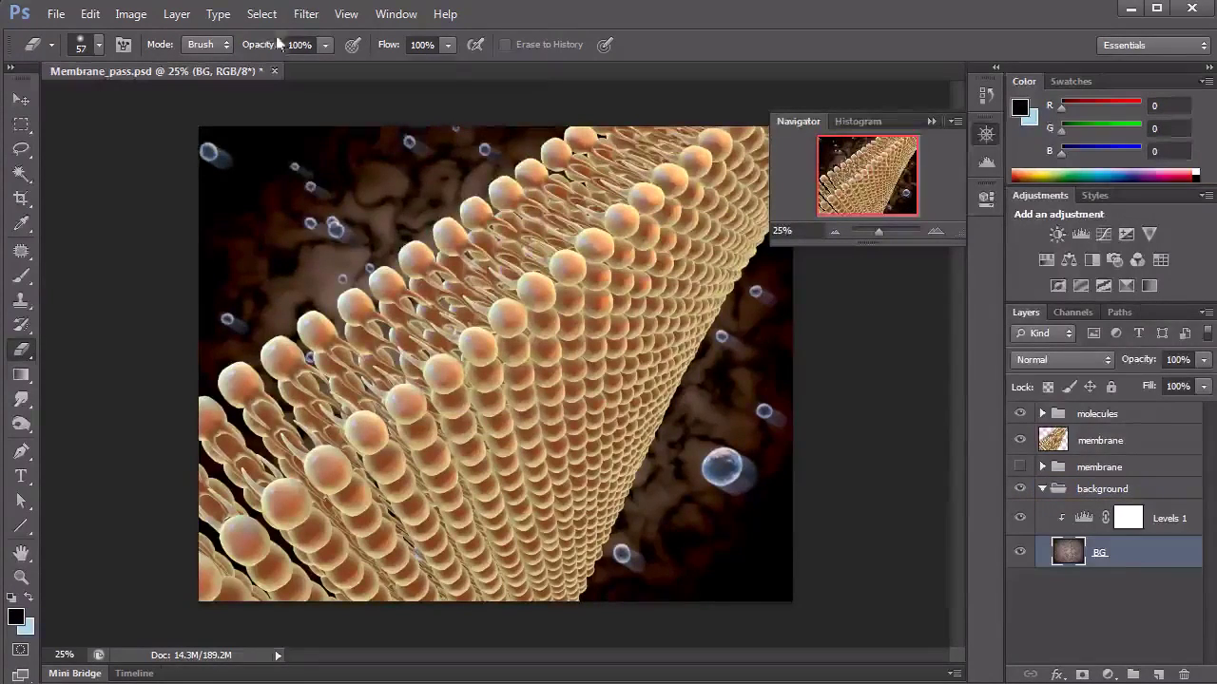
Apply a Gaussian Blur with a 20.9-pixel radius to BG, then collapse the group
click(304, 17)
mouse_move(387, 218)
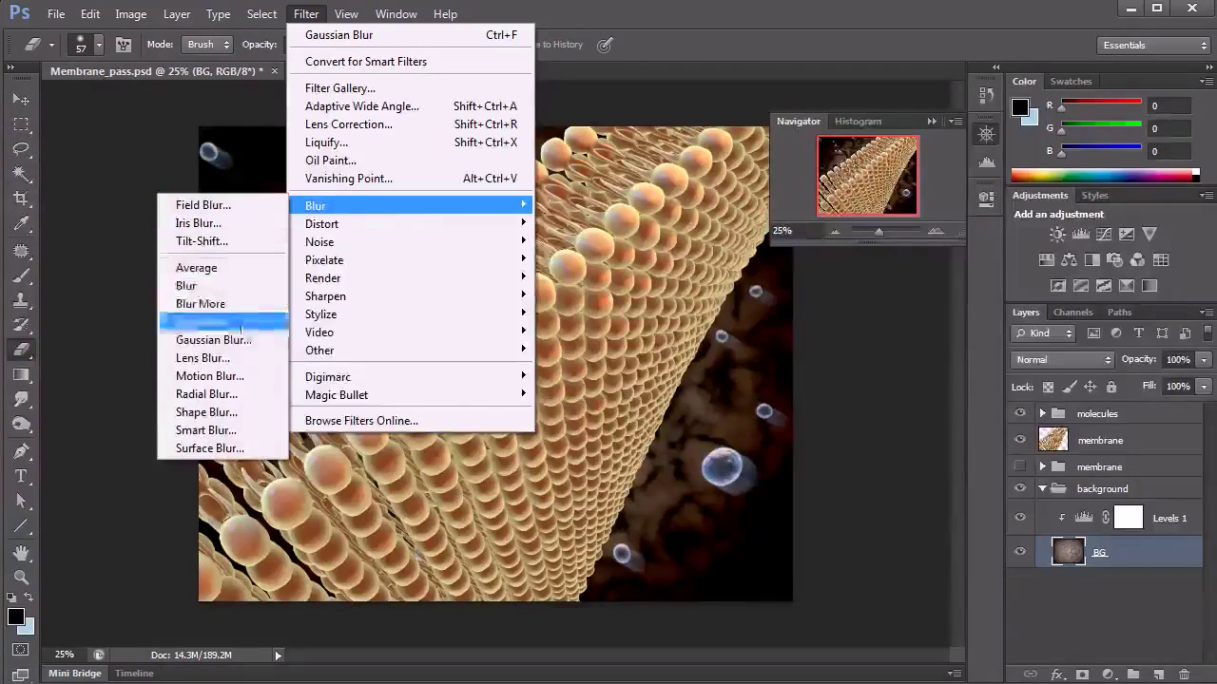
click(237, 341)
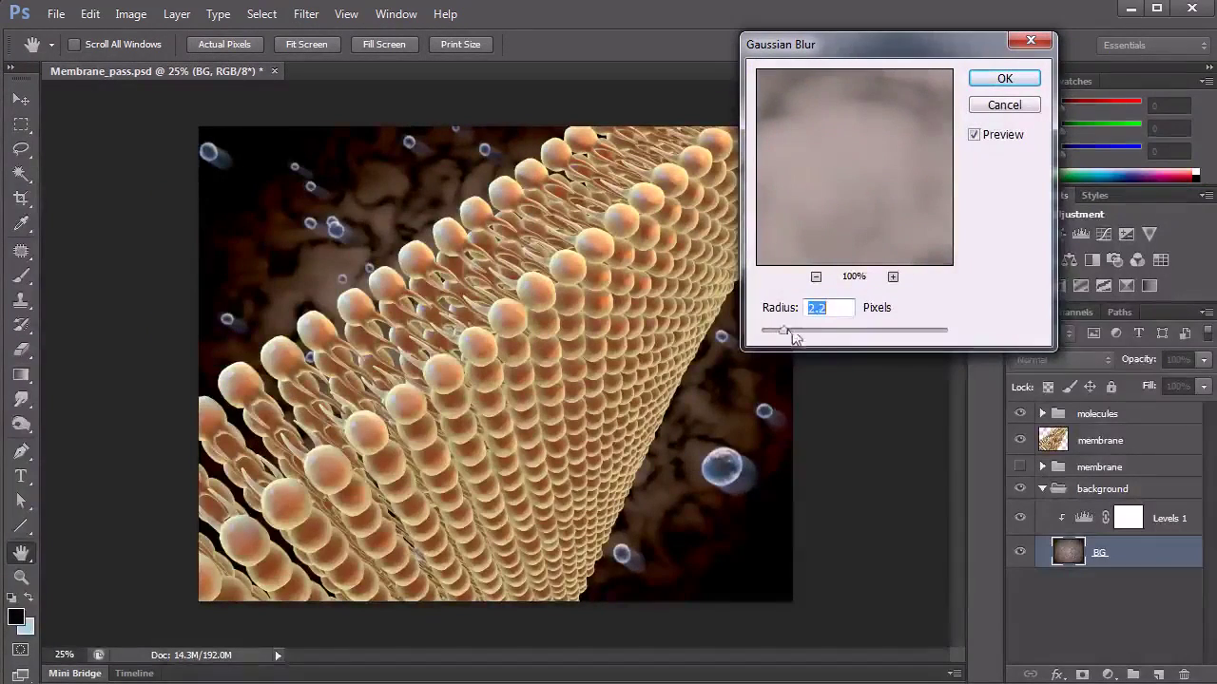
drag(804, 340, 846, 344)
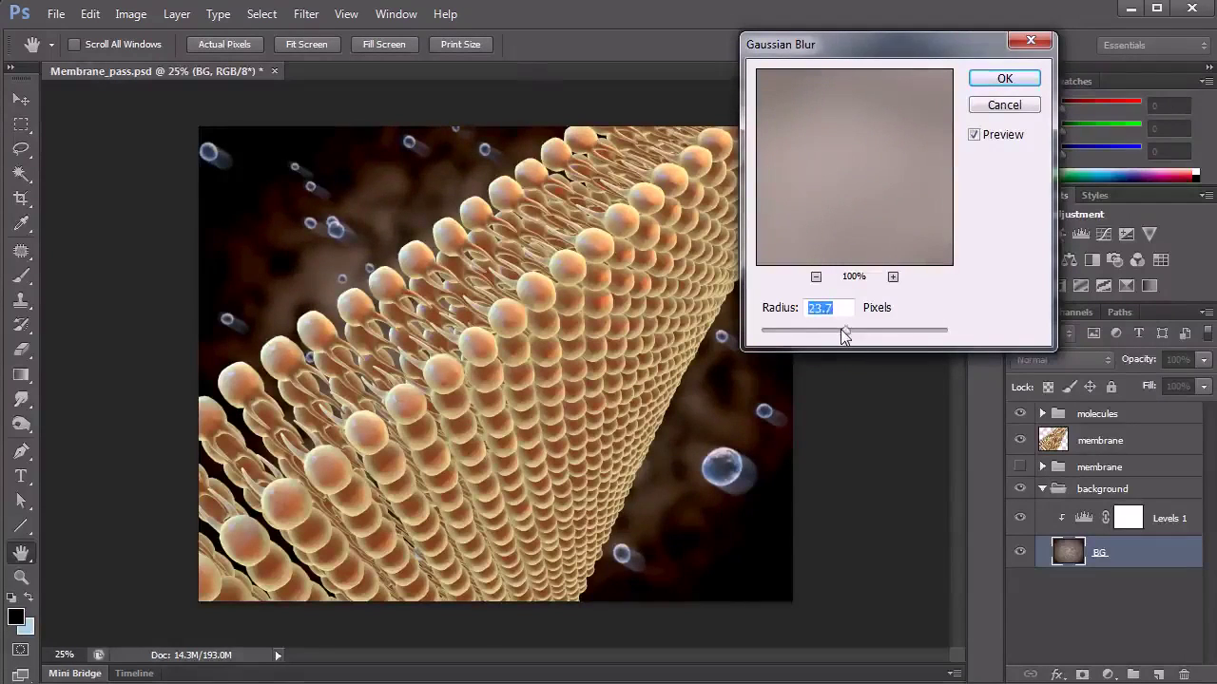
drag(843, 329, 750, 340)
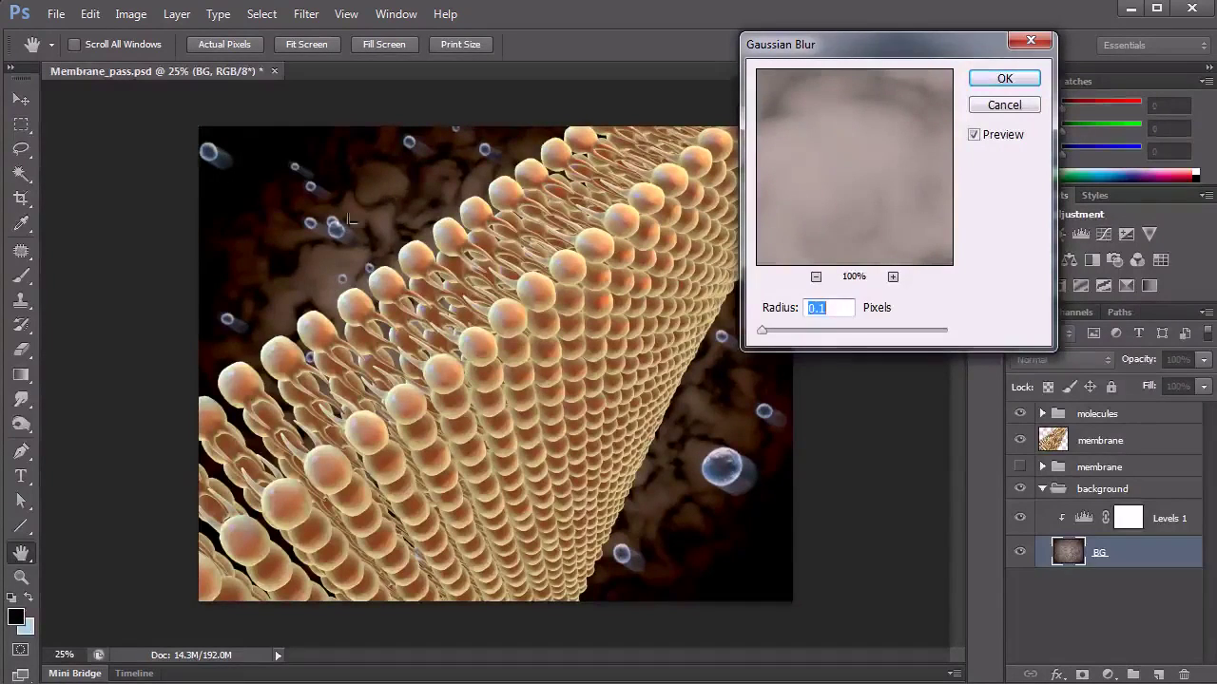
drag(763, 332, 853, 334)
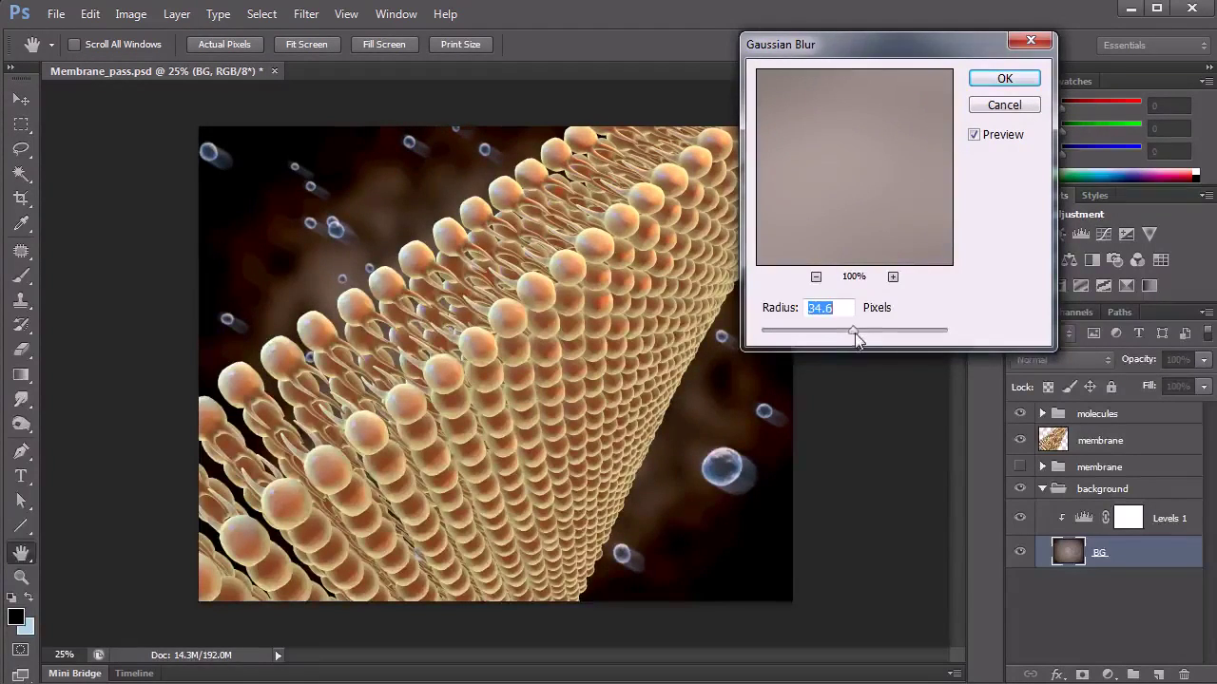
drag(852, 334, 844, 332)
click(1038, 76)
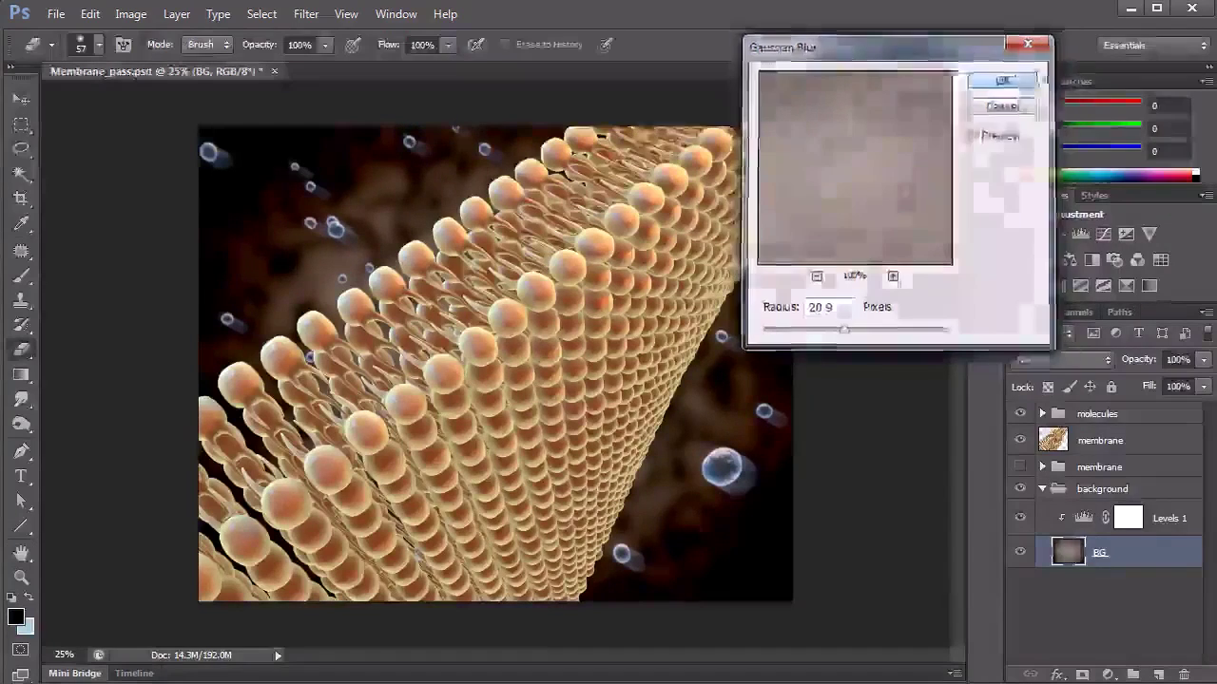
click(1043, 491)
click(1074, 607)
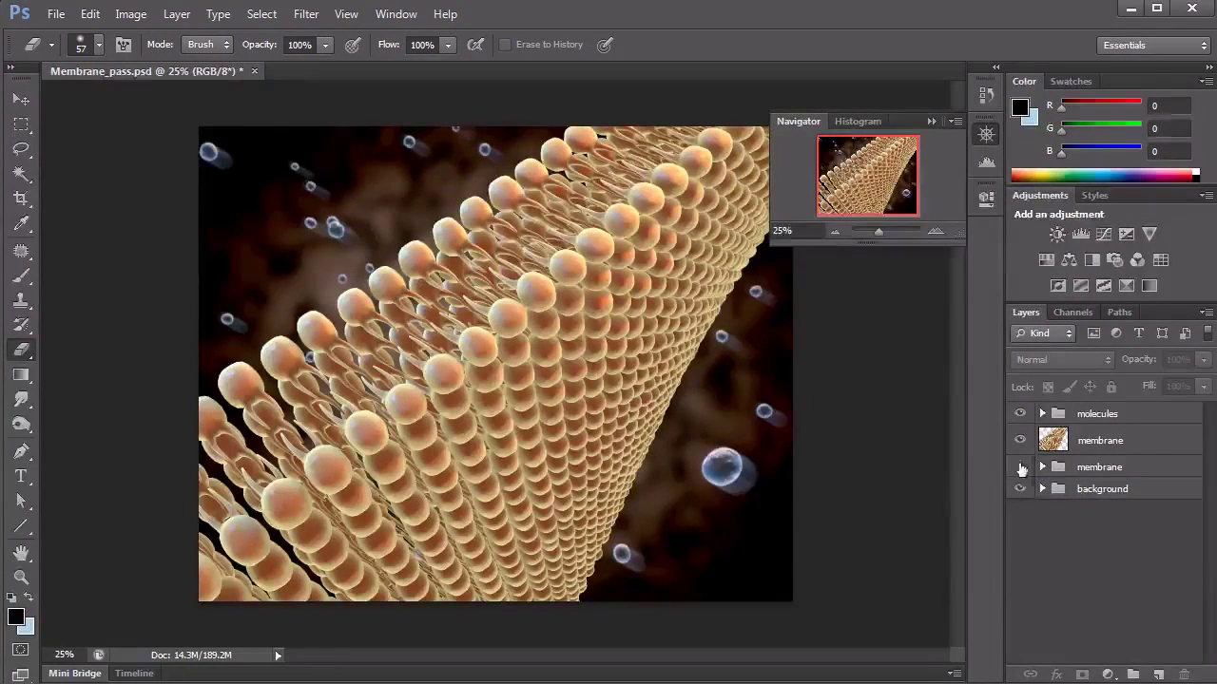
Drag the hidden membrane group to the Layers panel trash to delete it
click(1041, 466)
click(1041, 467)
drag(1072, 471, 1183, 673)
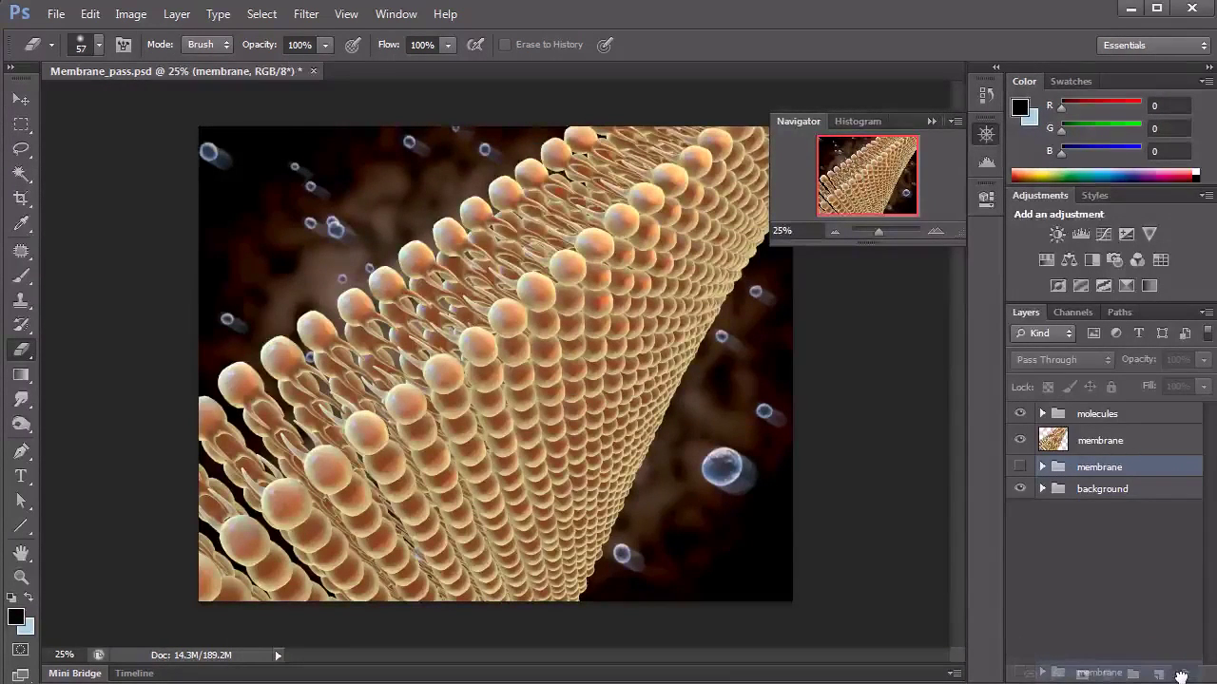
Check the membrane render by toggling its visibility, then select the molecules group
click(1018, 440)
click(1018, 440)
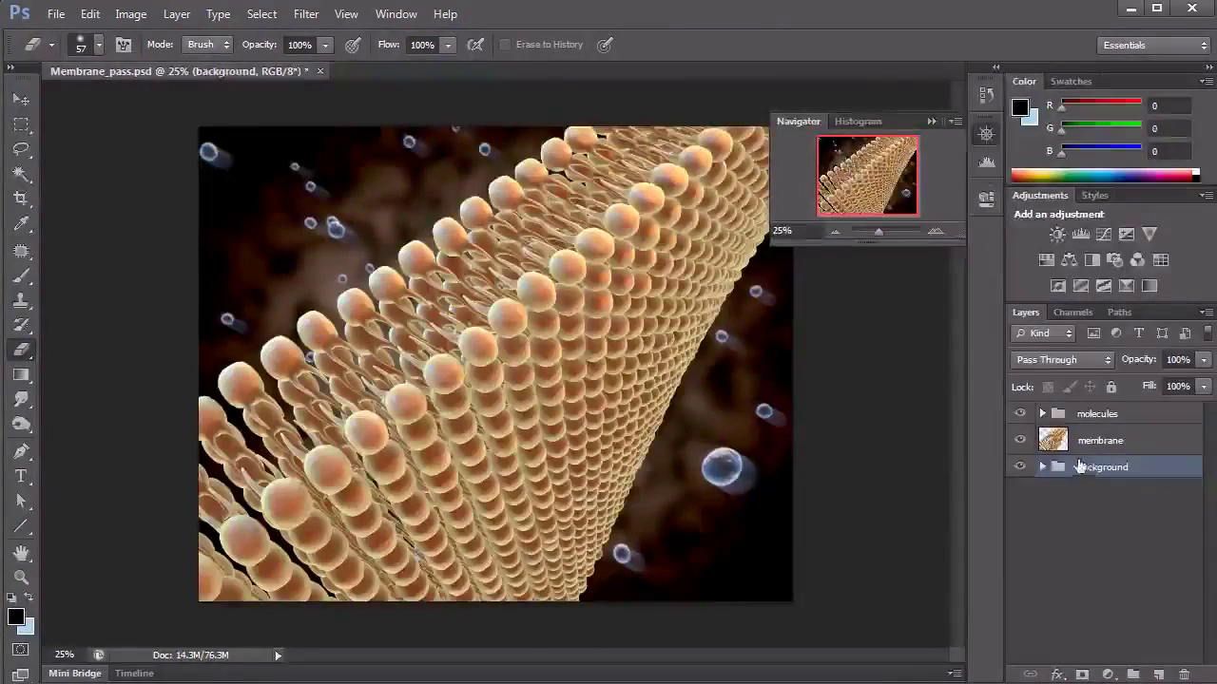
click(1053, 440)
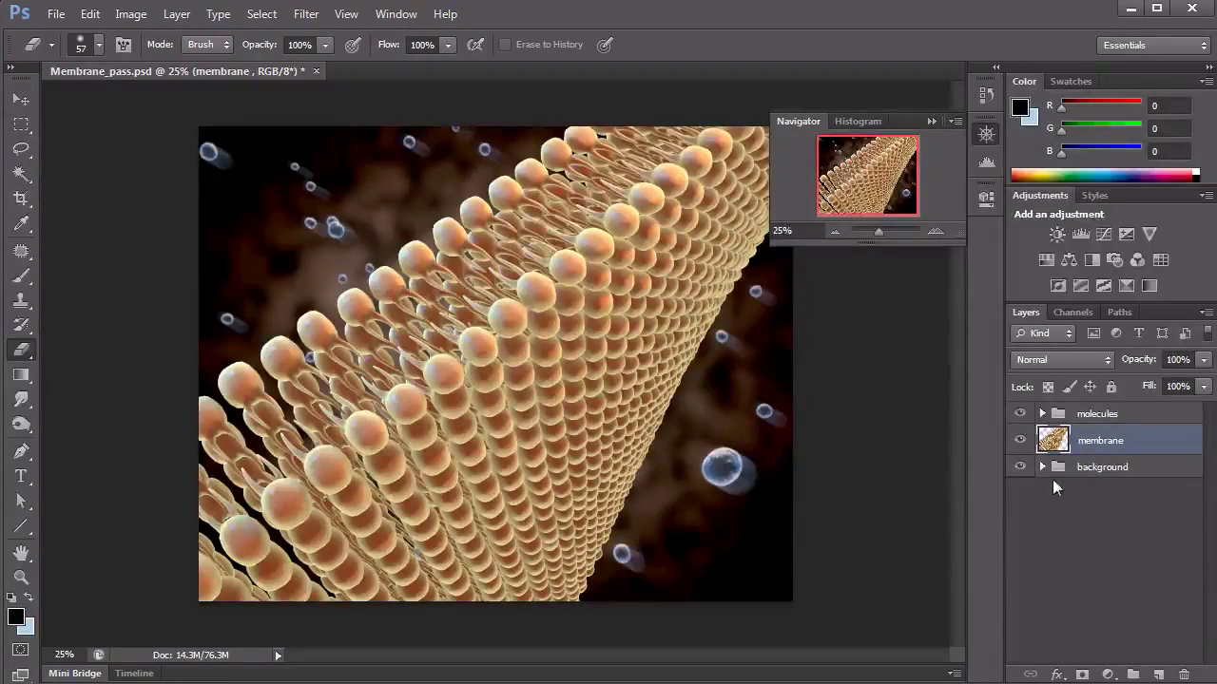
click(1086, 532)
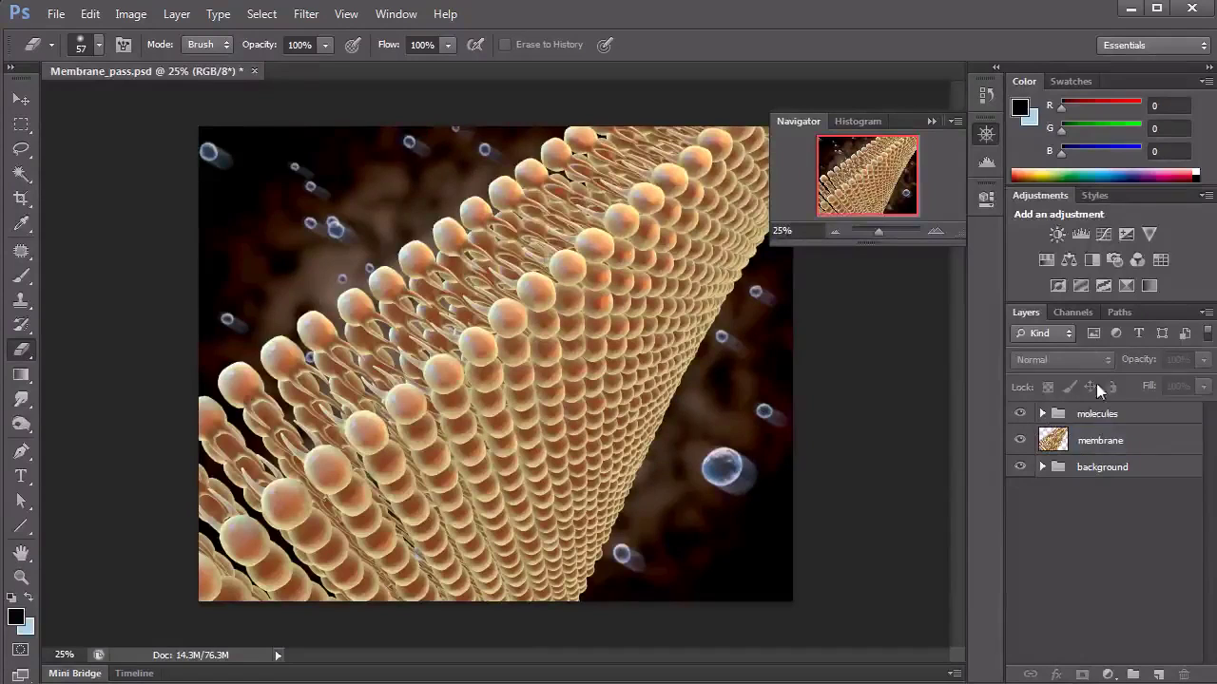
click(1108, 418)
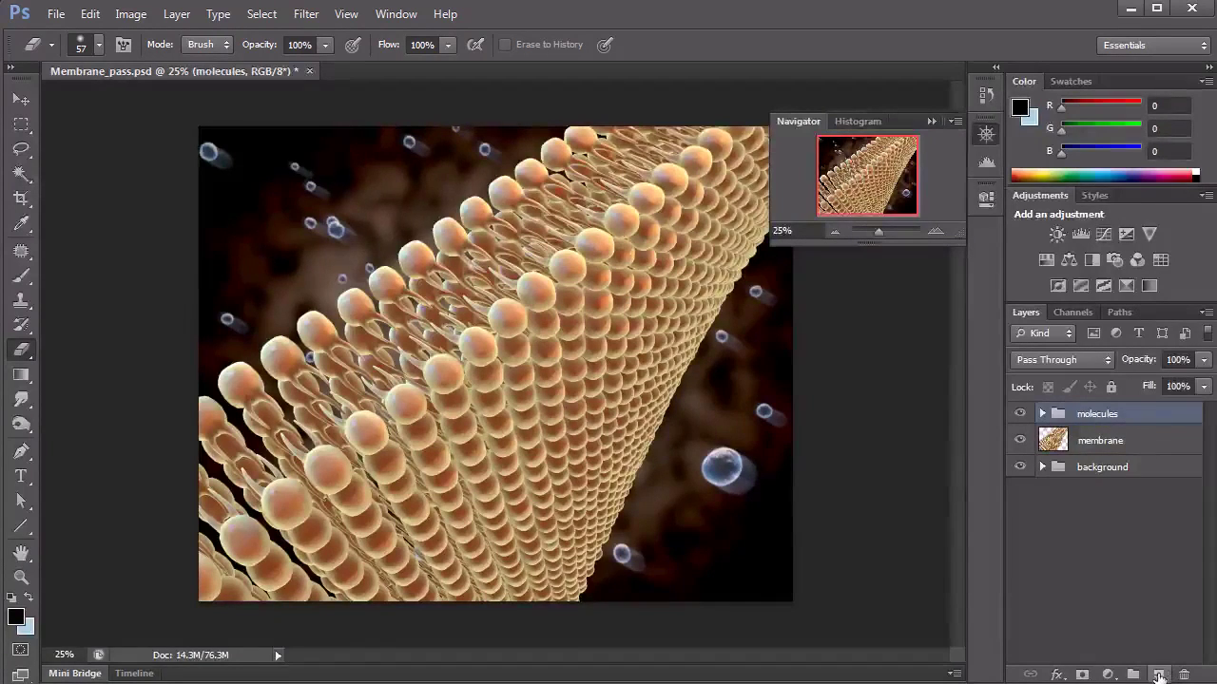
Create a new layer above molecules and rename it from Layer 1 to 'floaties'
click(1159, 675)
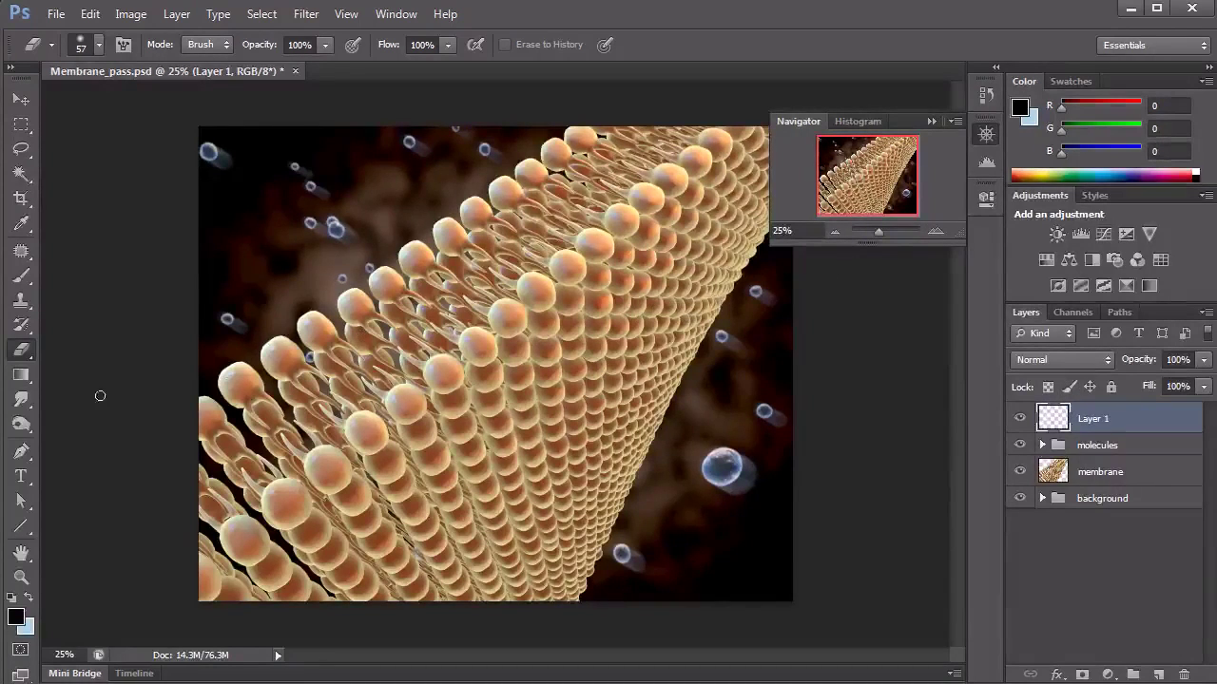
double_click(1093, 418)
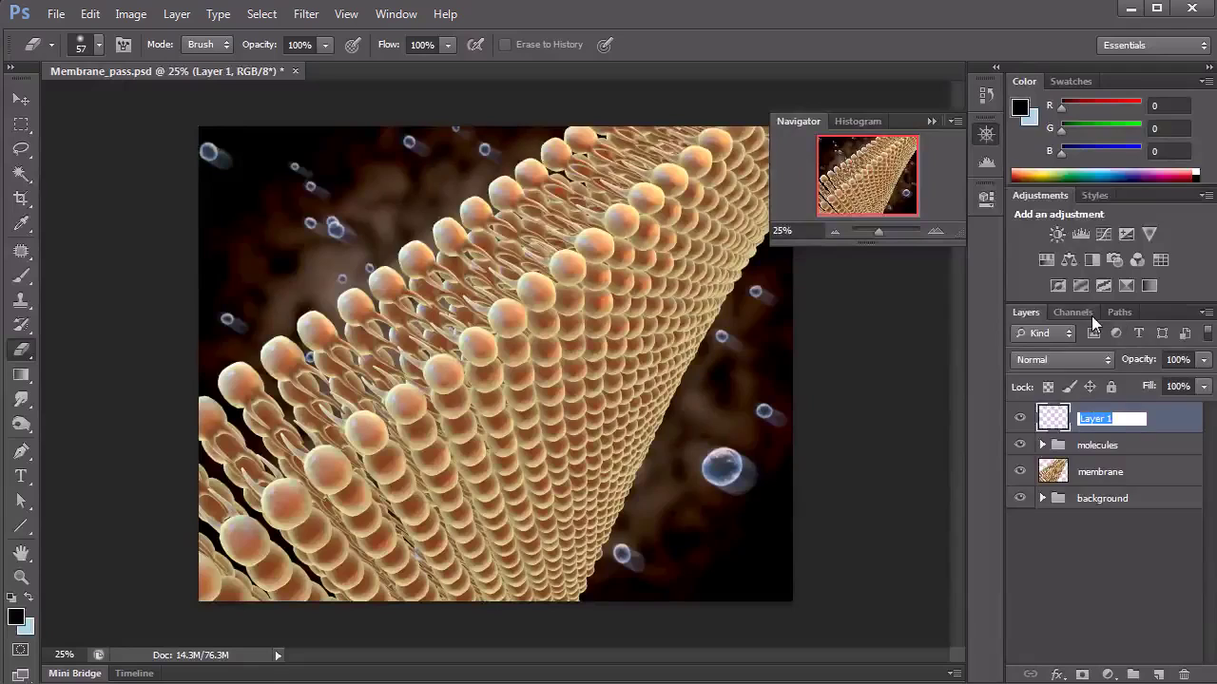
text(floaties)
key(Return)
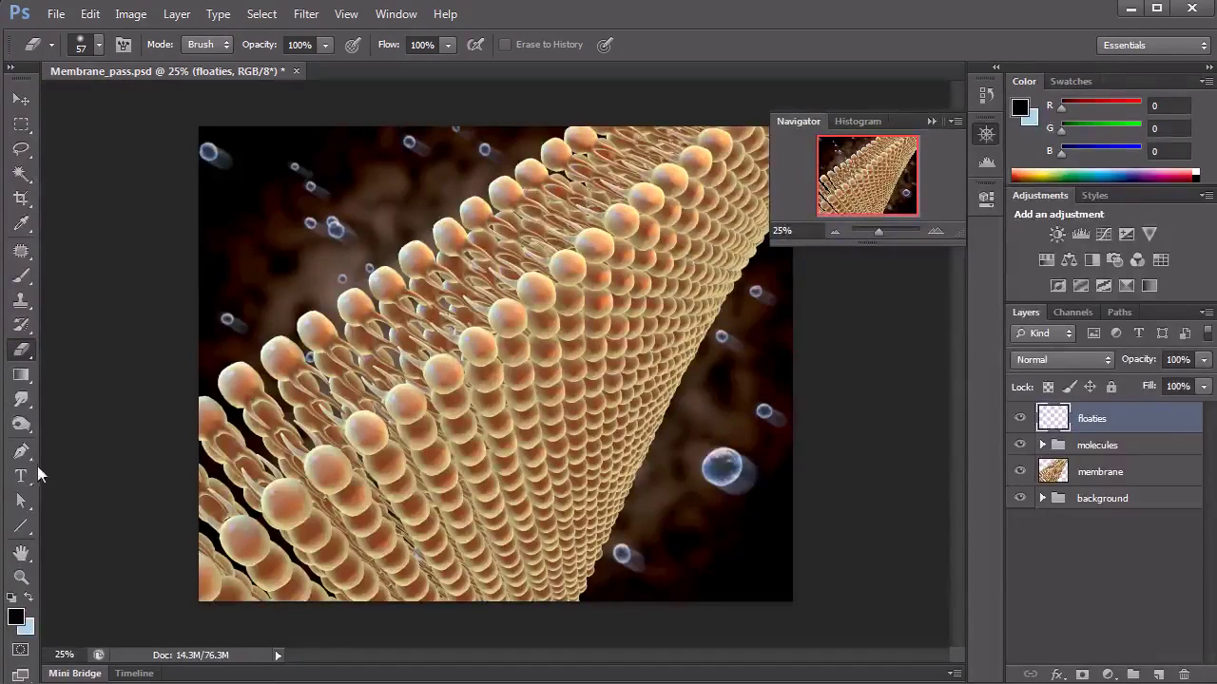
click(21, 374)
Paint-bucket fill floaties with black, then add 10% Gaussian monochromatic noise
click(95, 392)
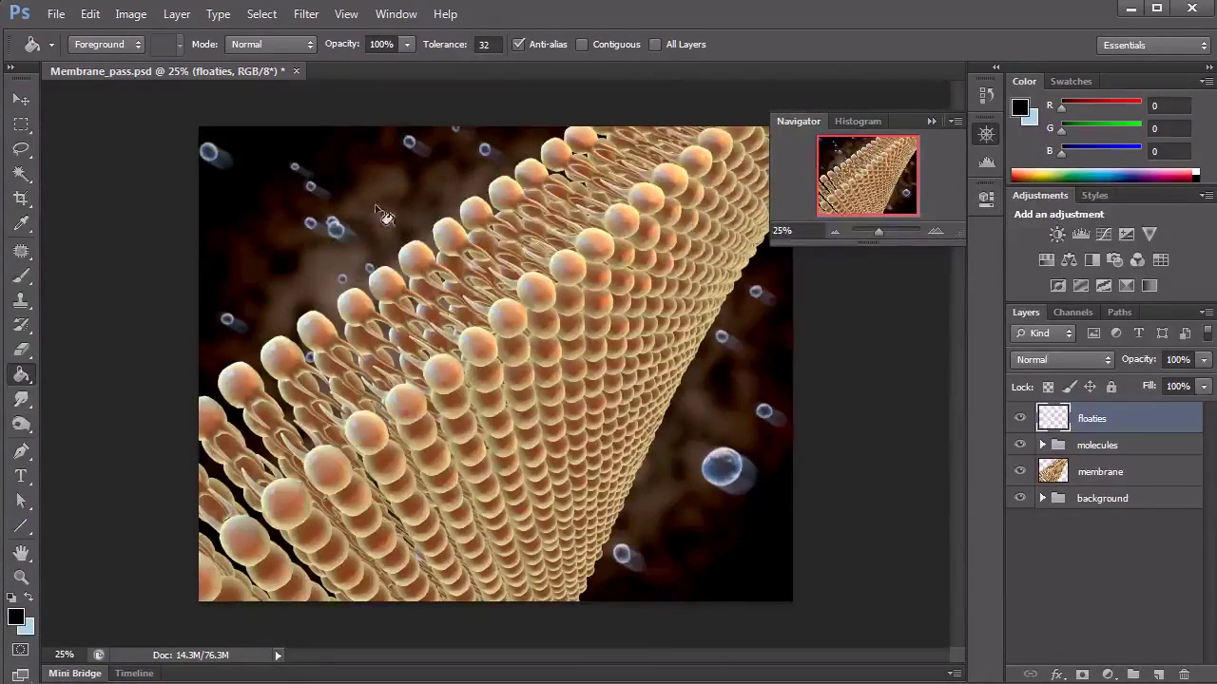
click(380, 214)
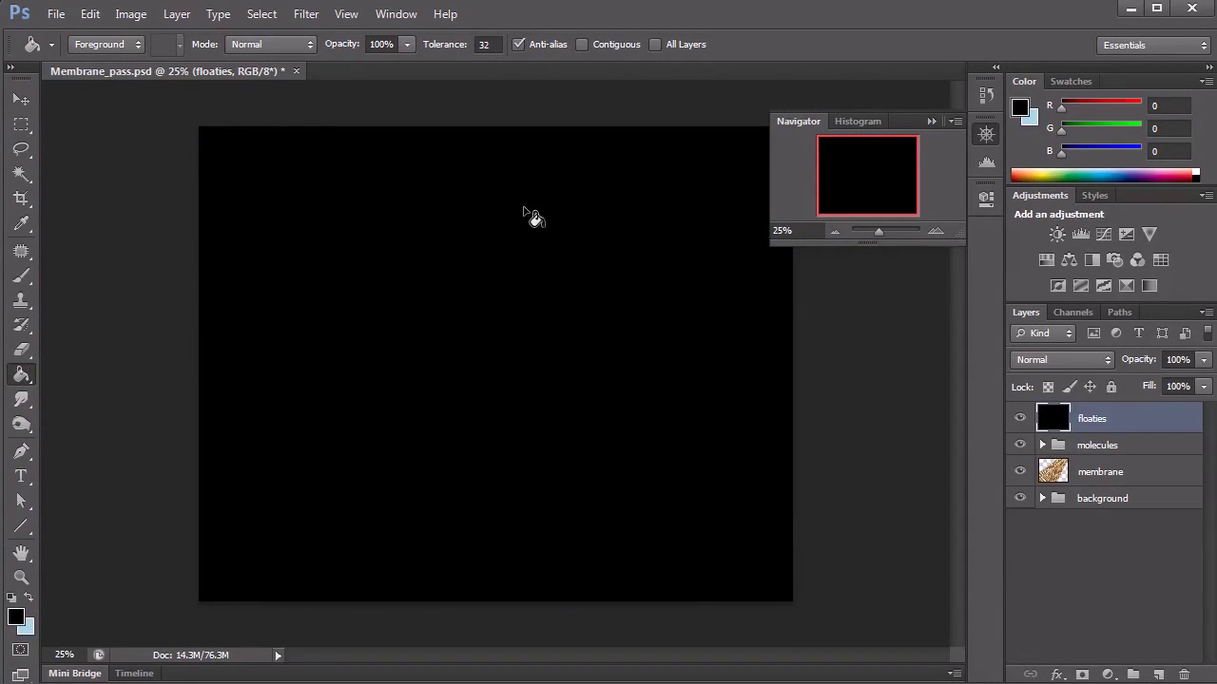
click(306, 17)
mouse_move(362, 249)
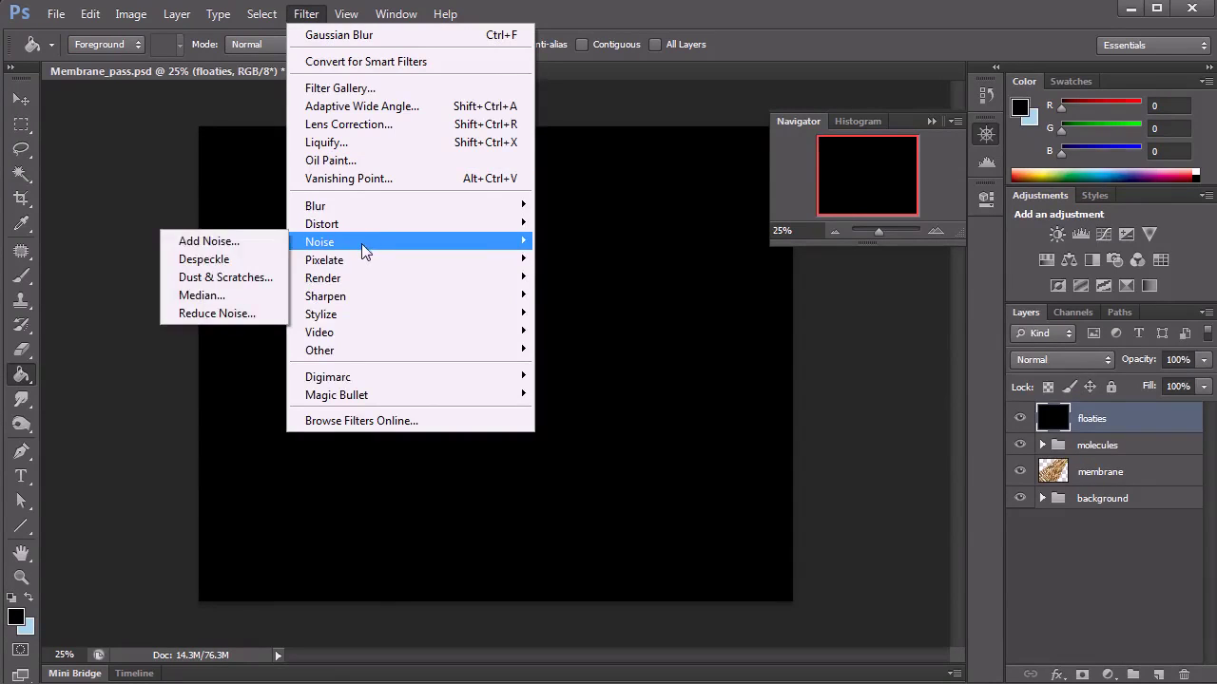
click(228, 240)
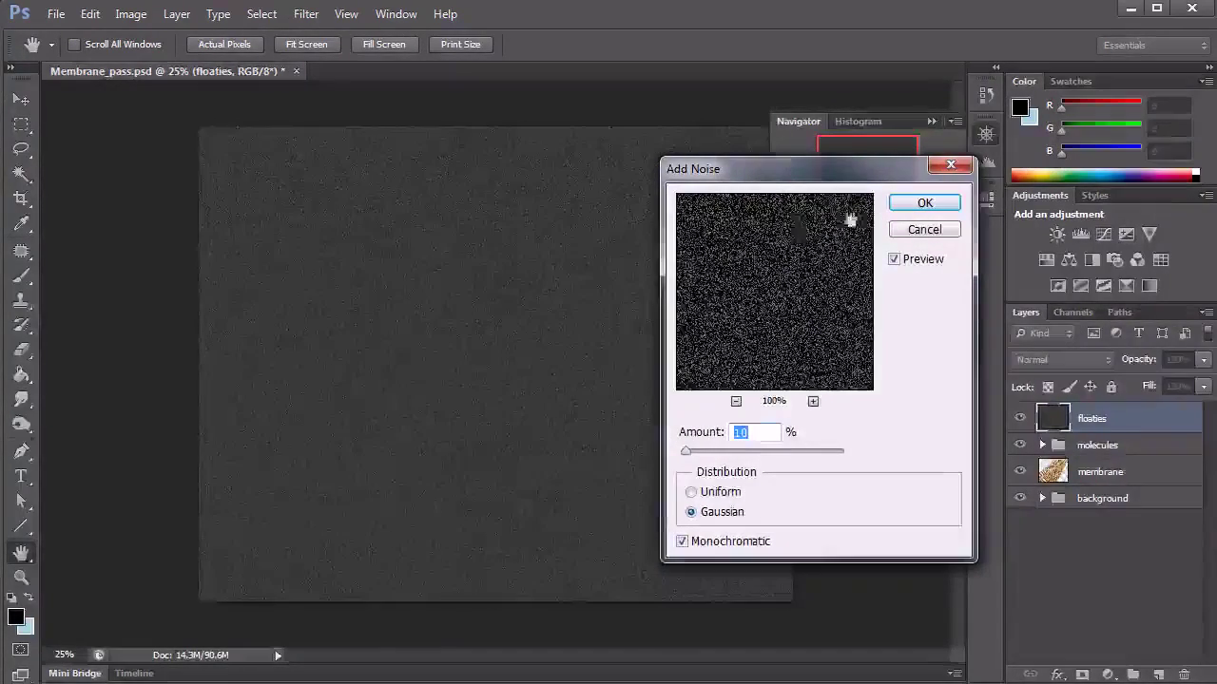
drag(840, 177, 665, 200)
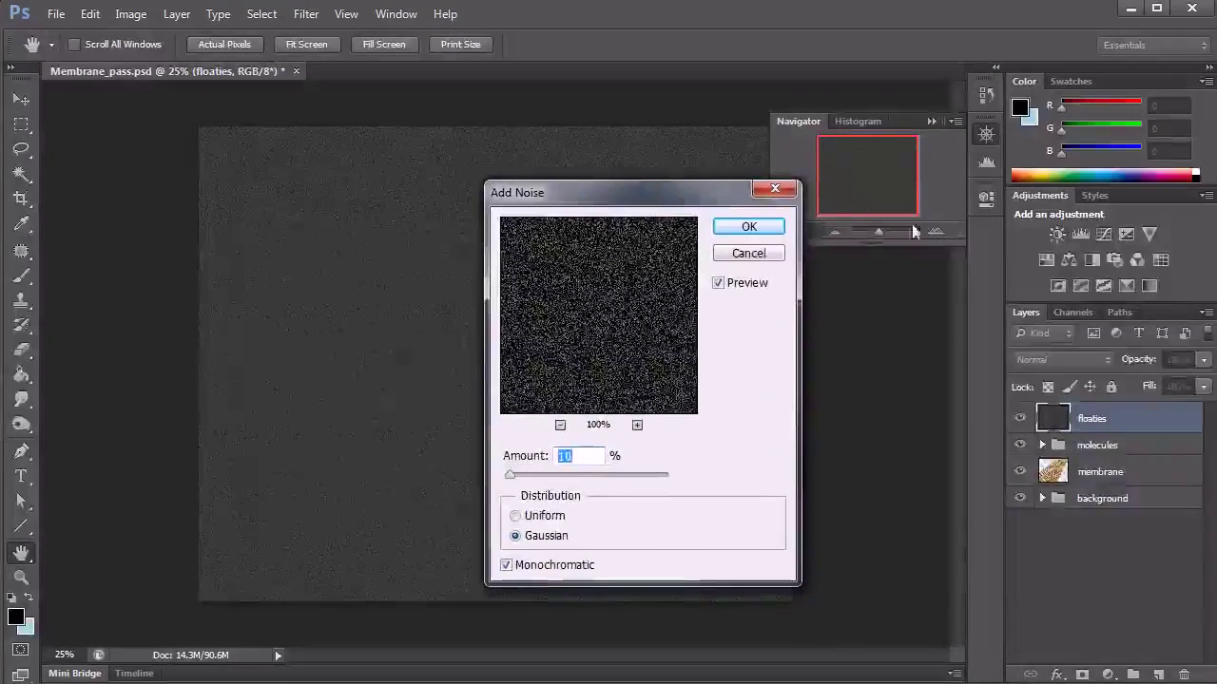
click(719, 232)
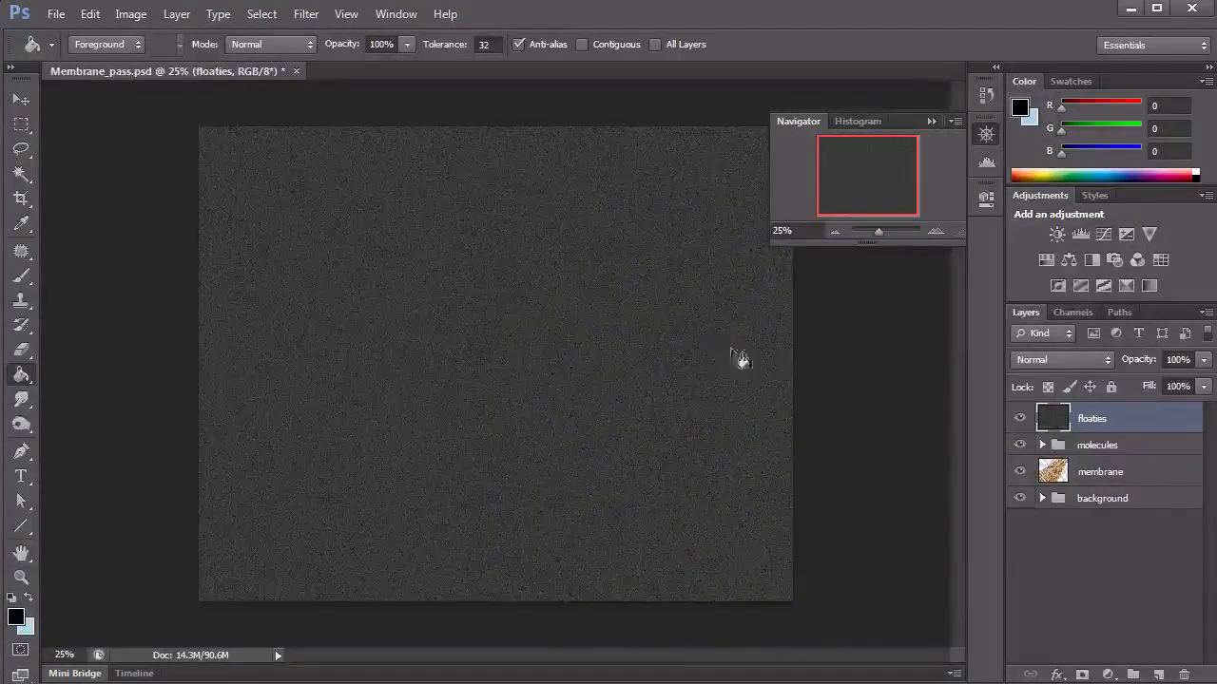
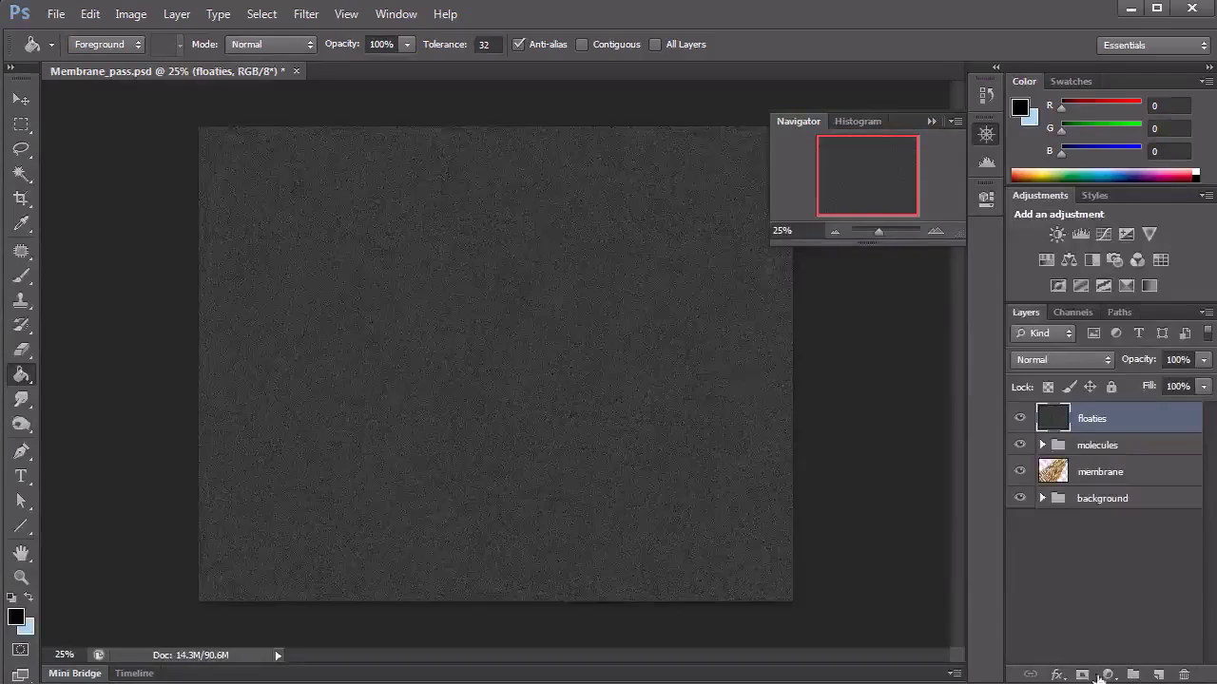
Add a Levels adjustment layer clipped to the floaties noise layer
click(176, 13)
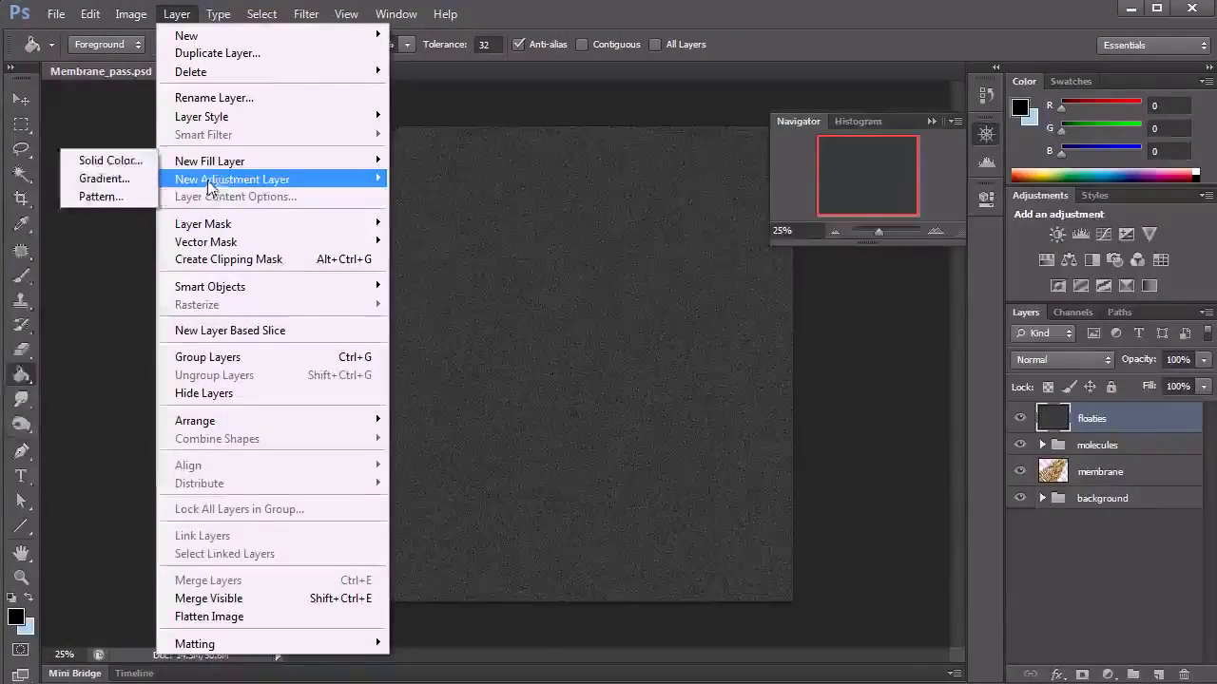
mouse_move(209, 187)
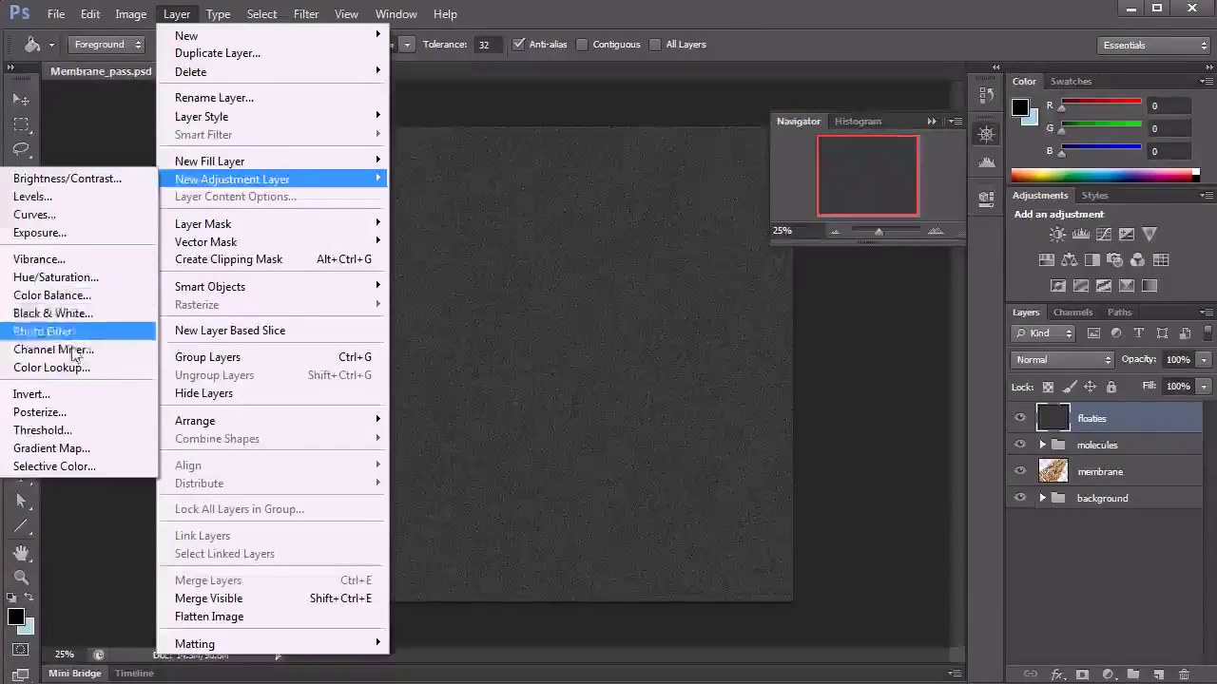
click(43, 198)
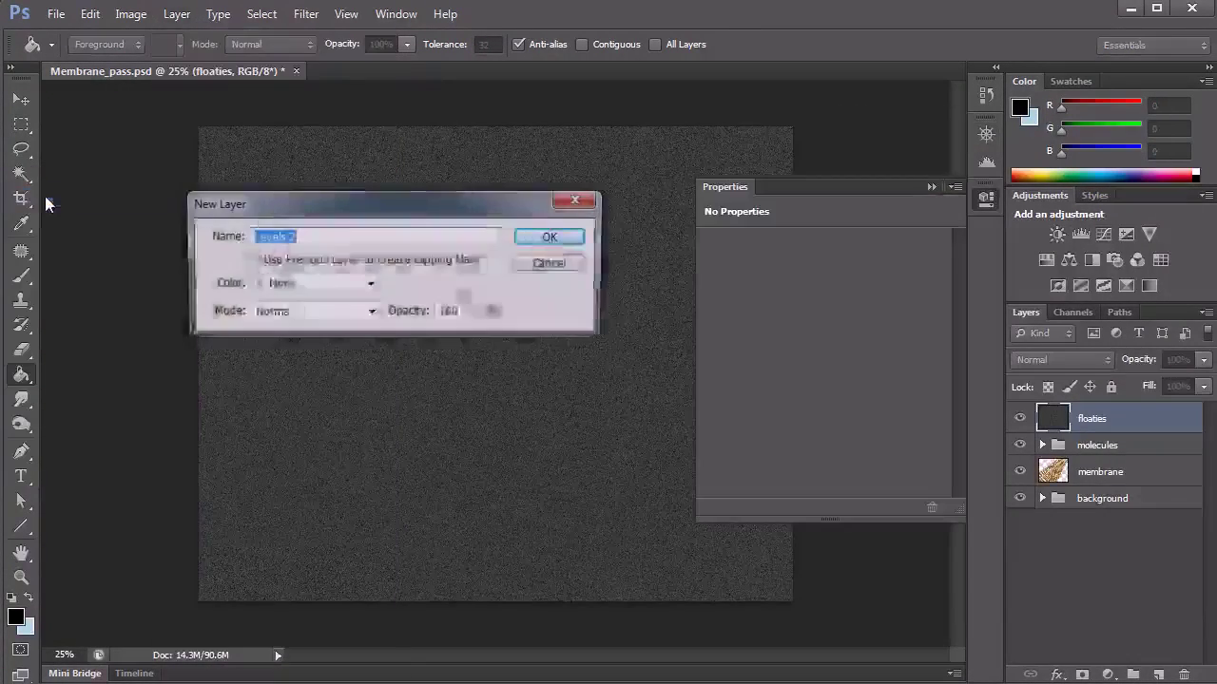
click(252, 260)
click(552, 236)
Set the Levels 2 input levels to about 20, 1.46 and 46 for sparse white specks
drag(835, 383, 742, 385)
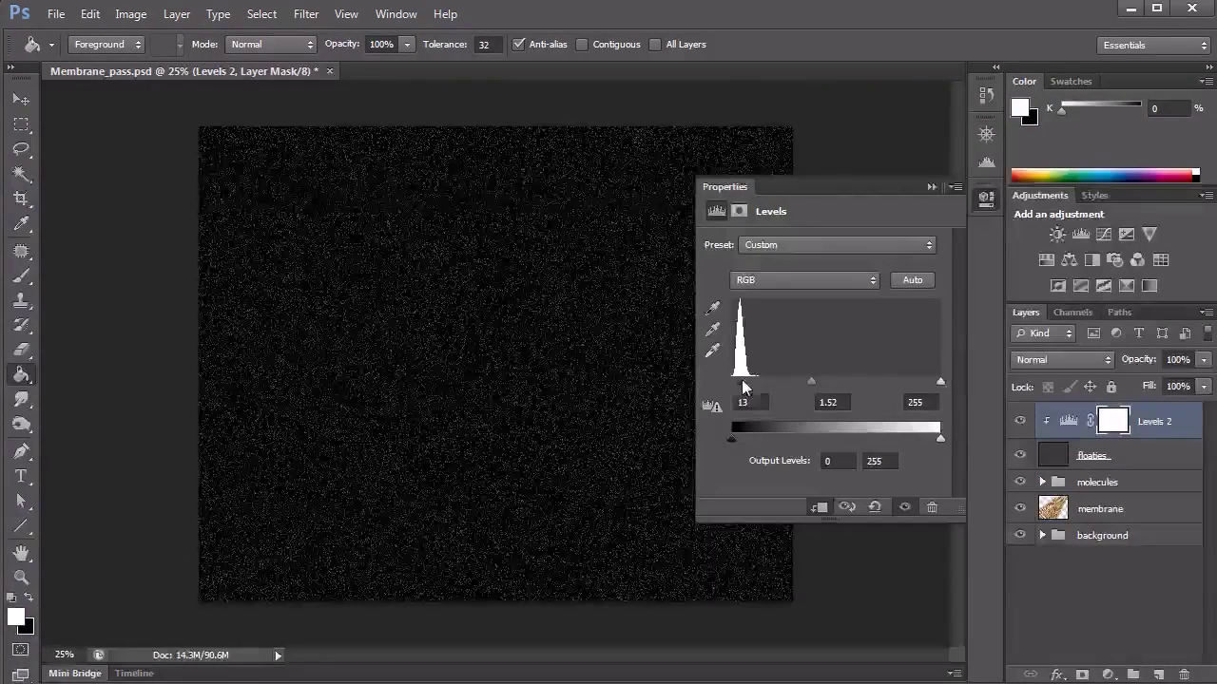
drag(940, 383, 747, 385)
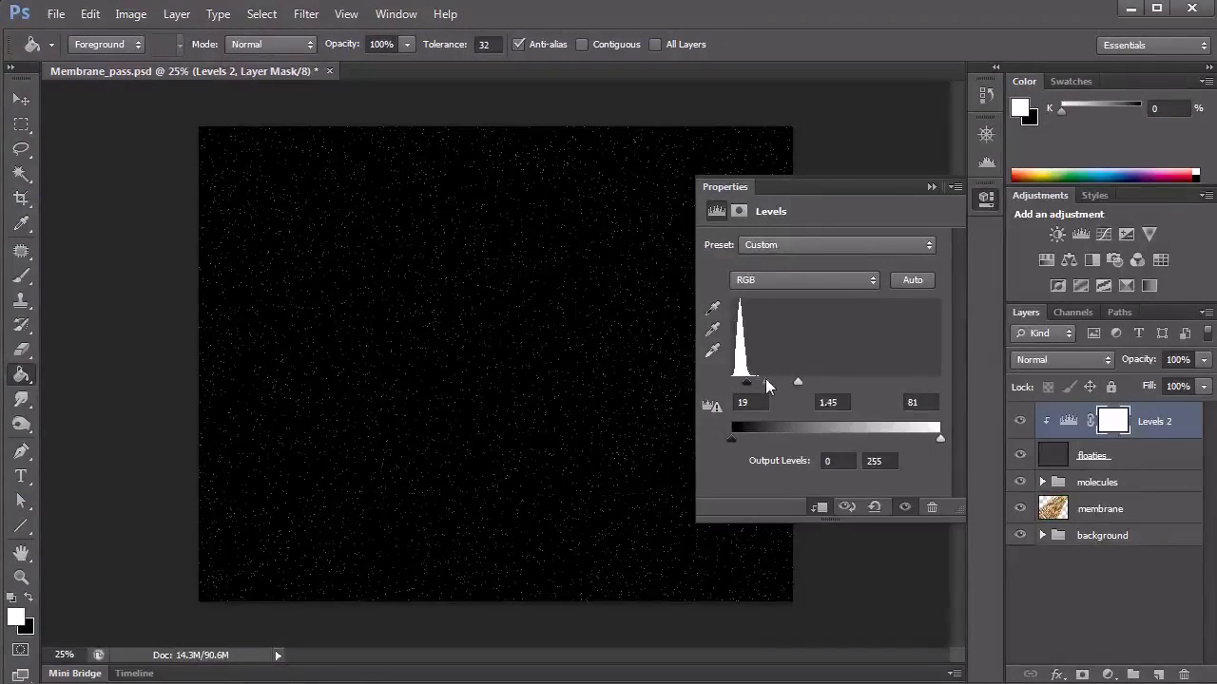
drag(758, 384, 762, 386)
drag(746, 384, 749, 388)
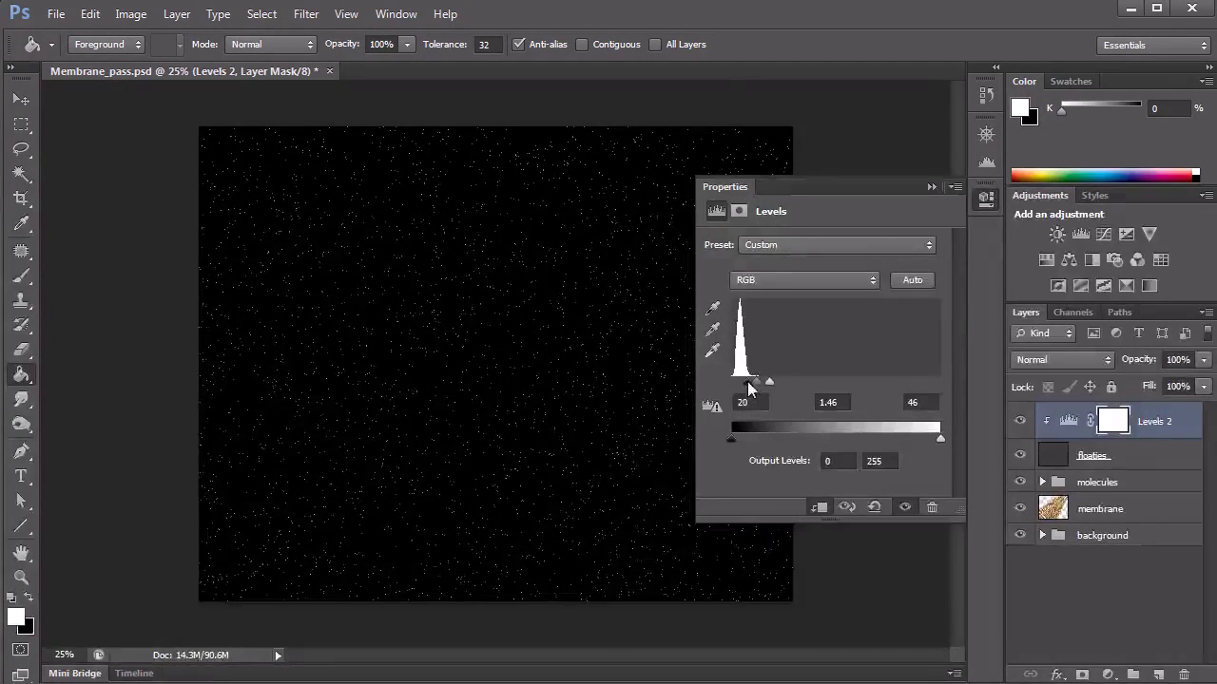
click(931, 187)
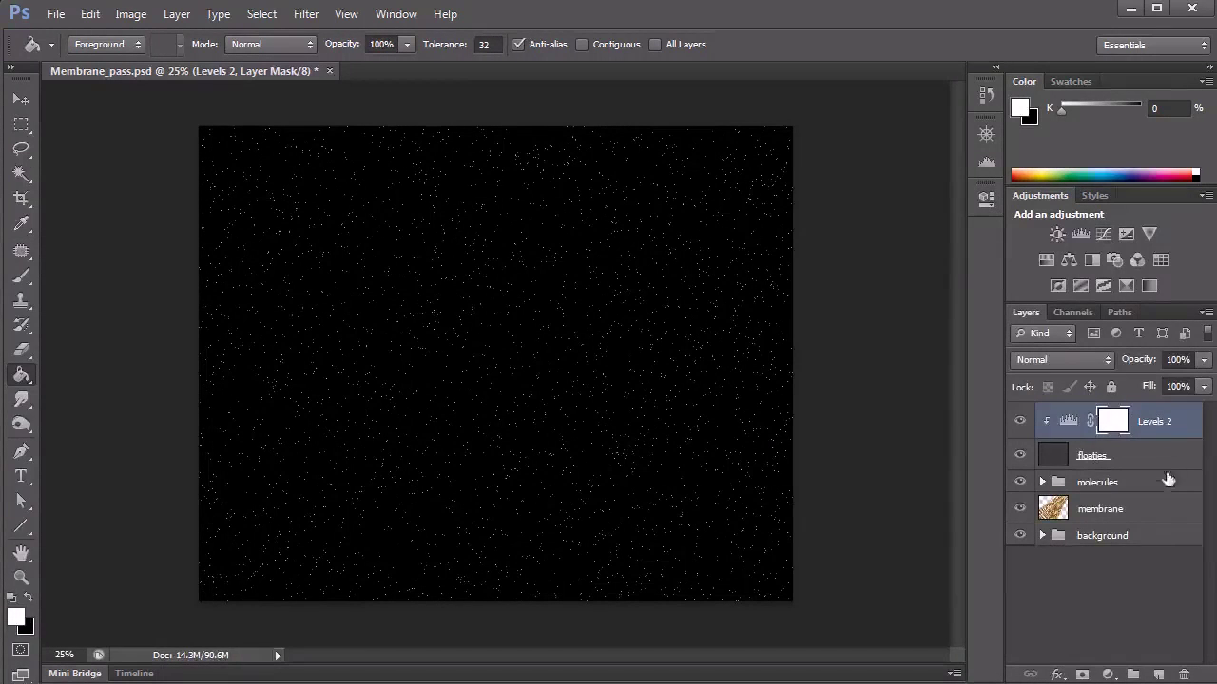
shift+click(1128, 462)
Merge Levels 2 into the floaties layer and add a new Levels adjustment above it
click(177, 14)
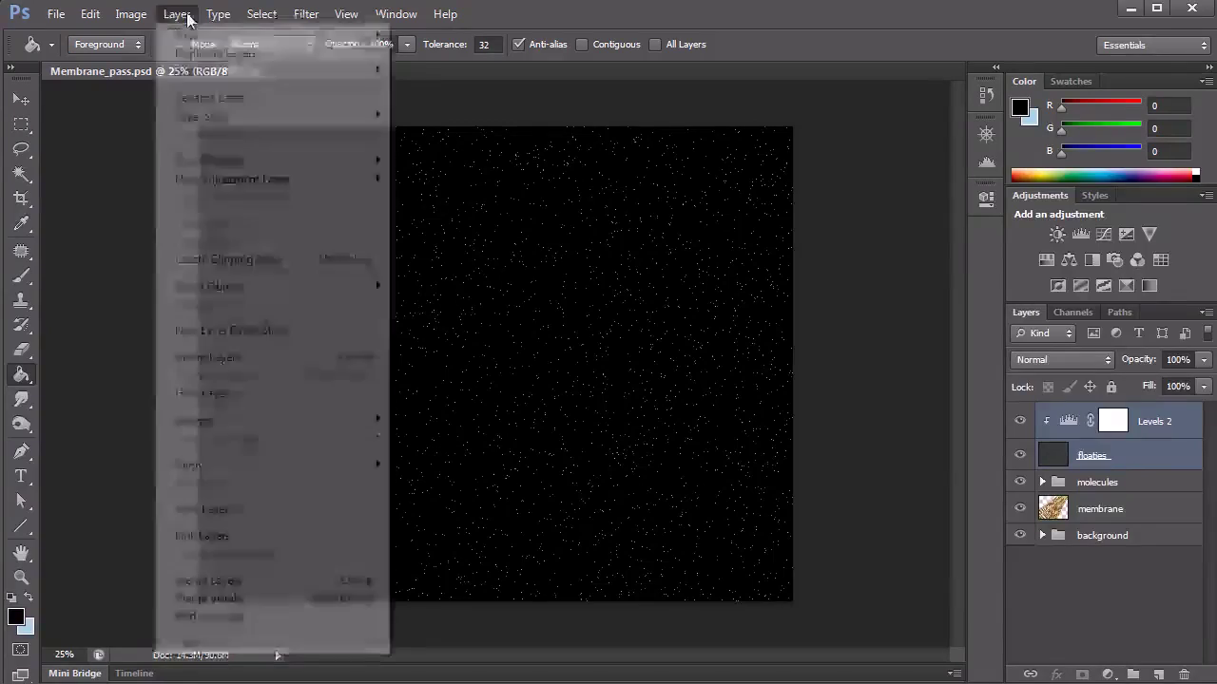
click(262, 580)
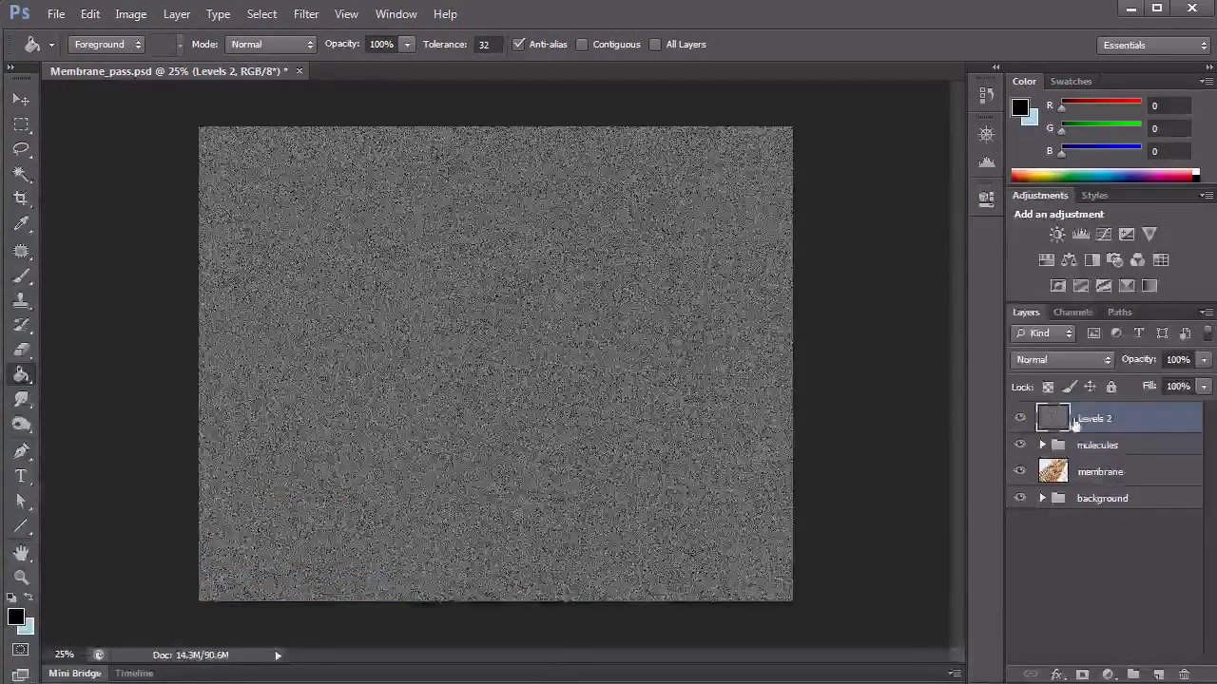
click(1105, 674)
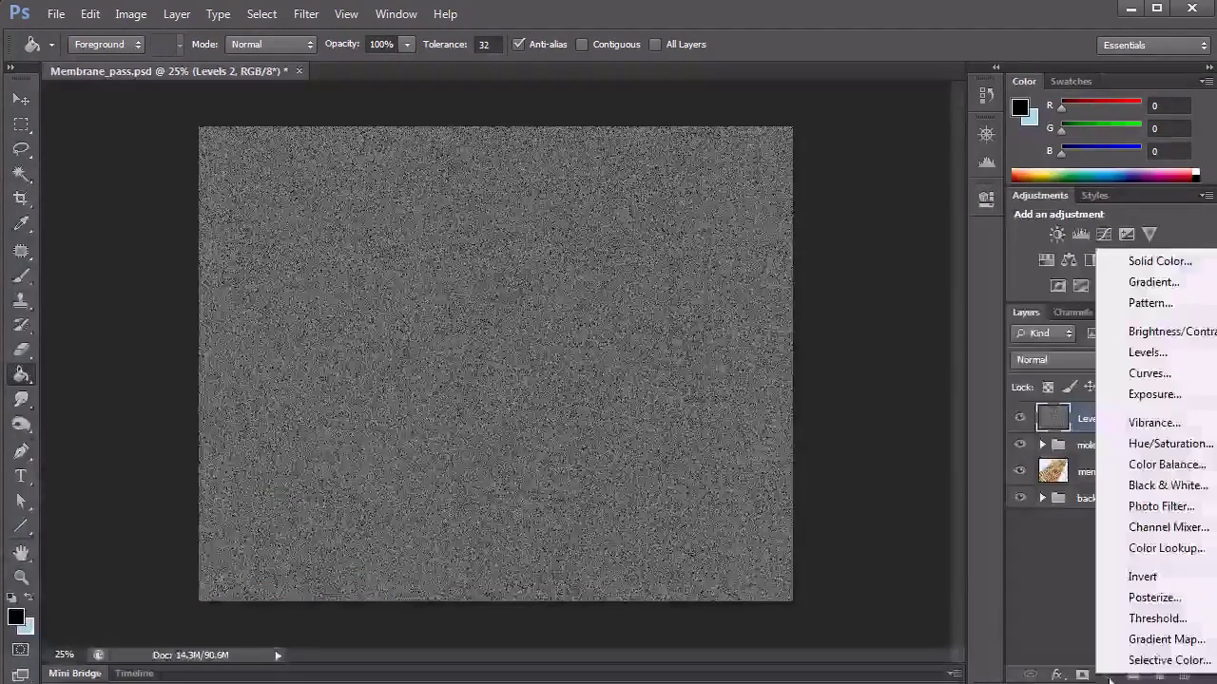
click(1148, 351)
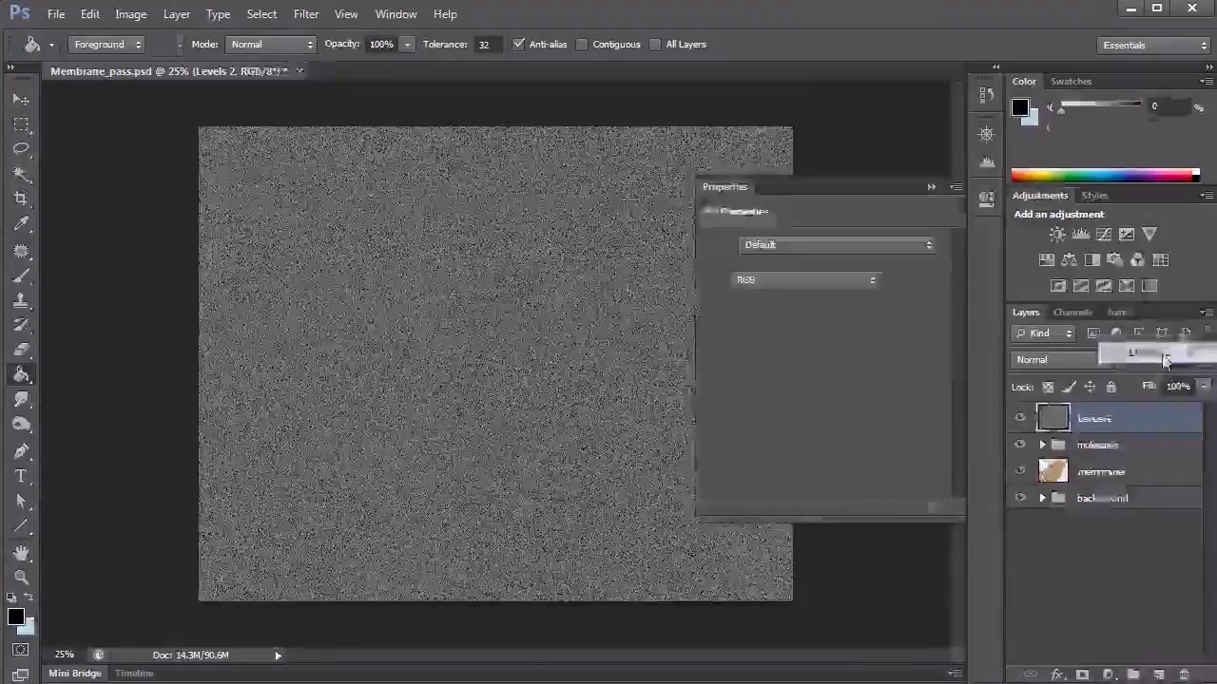
Set the Levels 3 input levels to 79, 1.00 and 99 to thin the noise
drag(939, 382, 820, 383)
drag(731, 382, 796, 387)
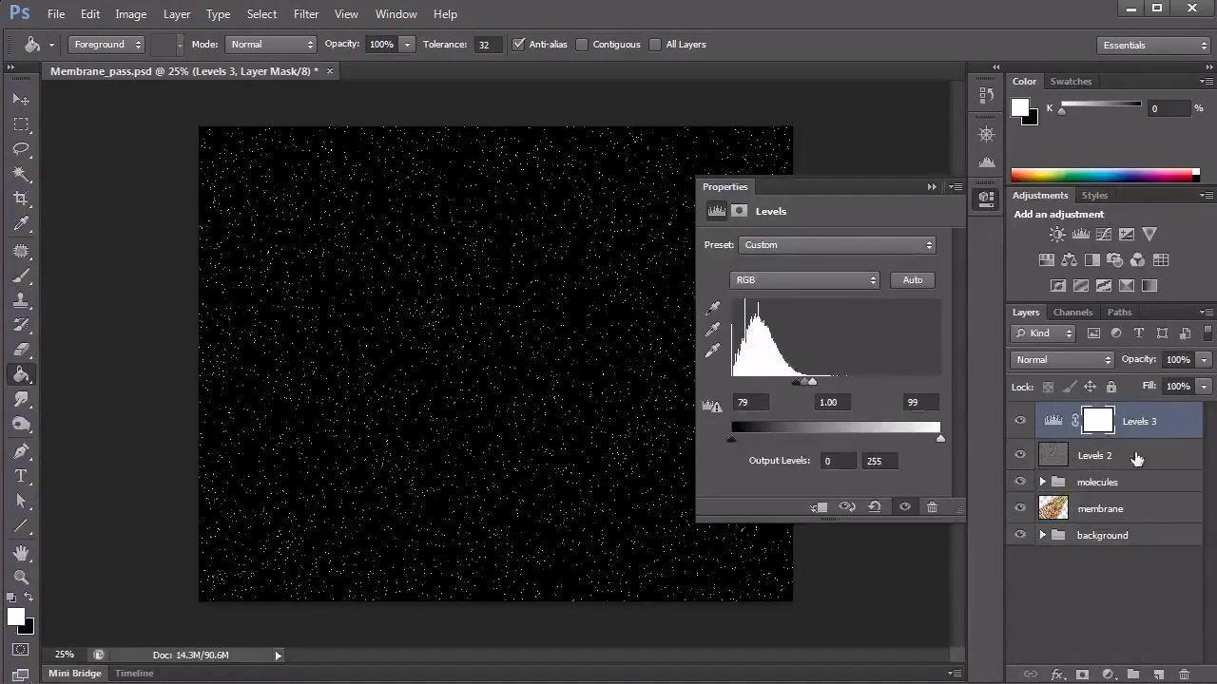
click(1138, 455)
Set Levels 2 to Screen blend mode and select it together with Levels 3
click(1083, 359)
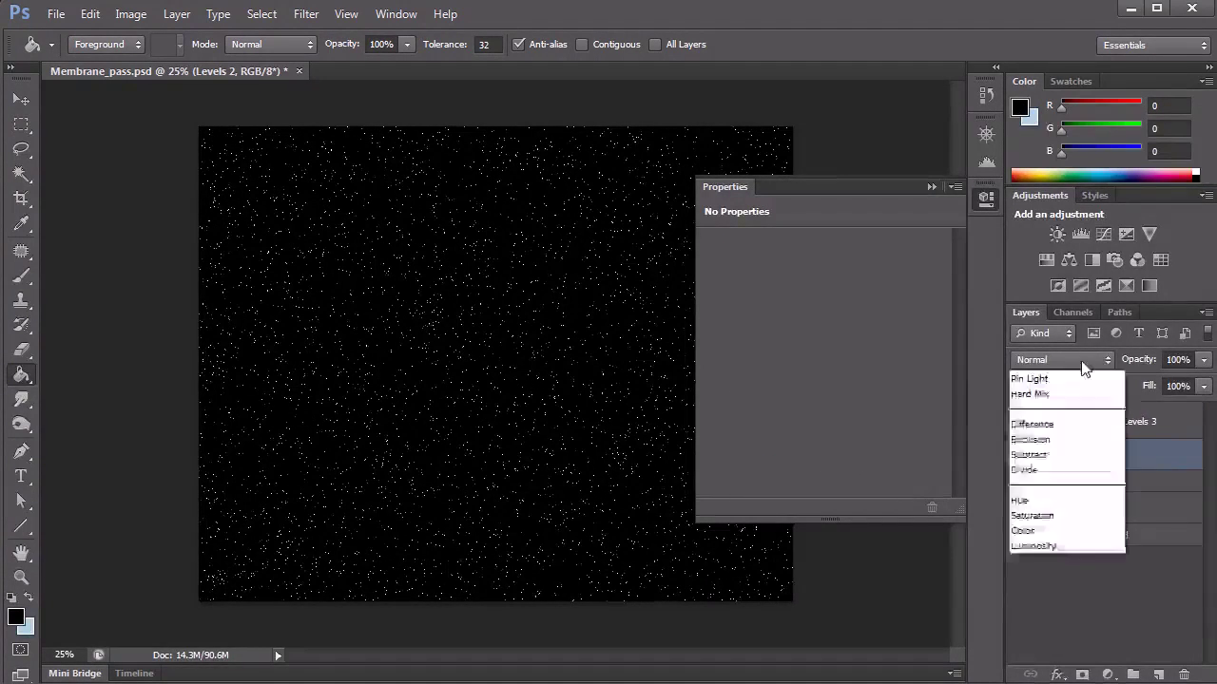
click(1051, 533)
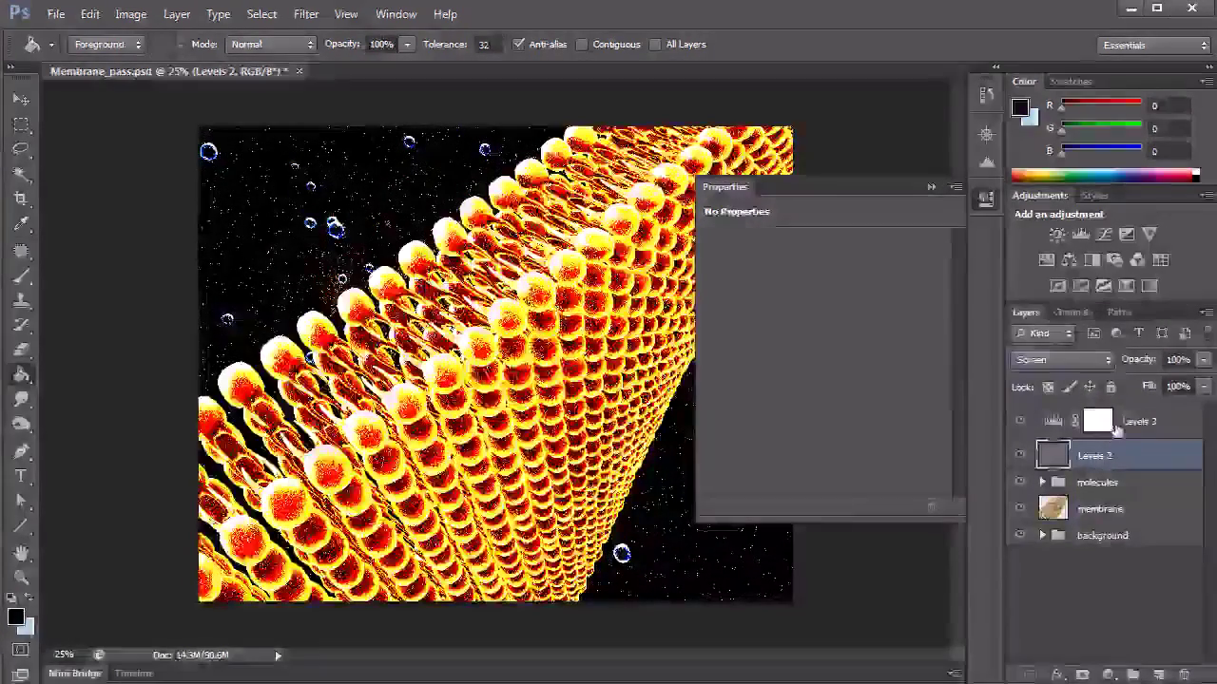
click(1098, 421)
shift+click(1095, 427)
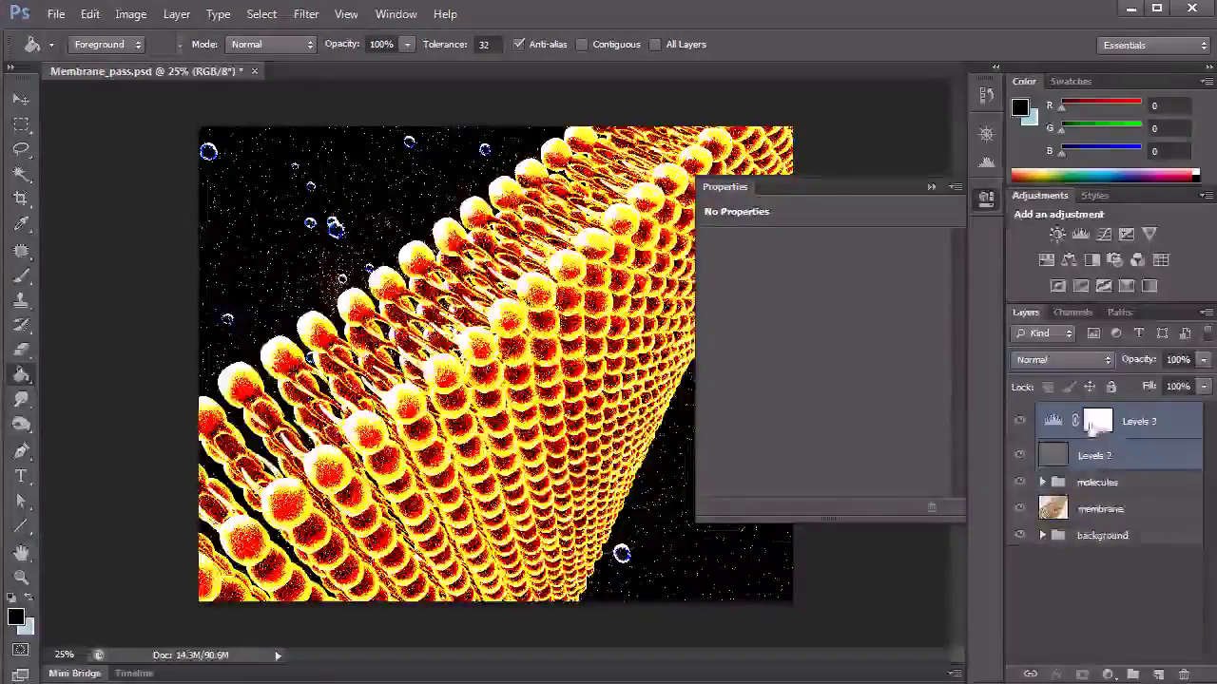
Merge Levels 3 and Levels 2 into one Levels 3 layer and close Properties
right_click(1097, 428)
key(Escape)
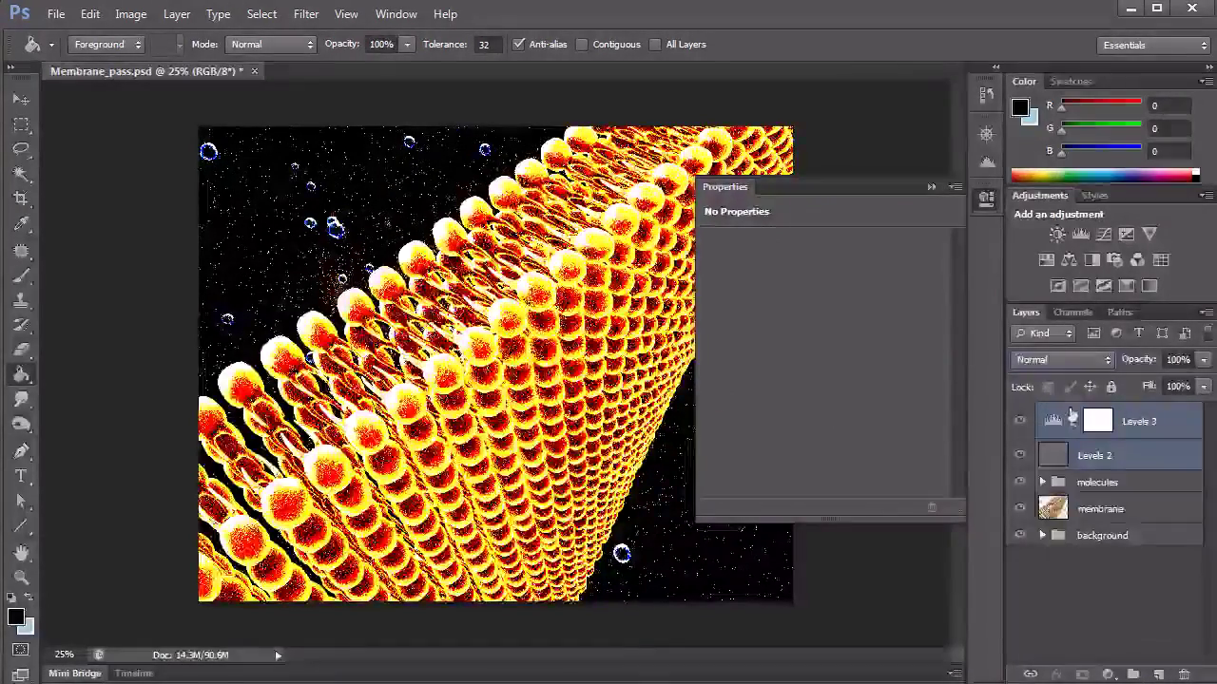
click(177, 13)
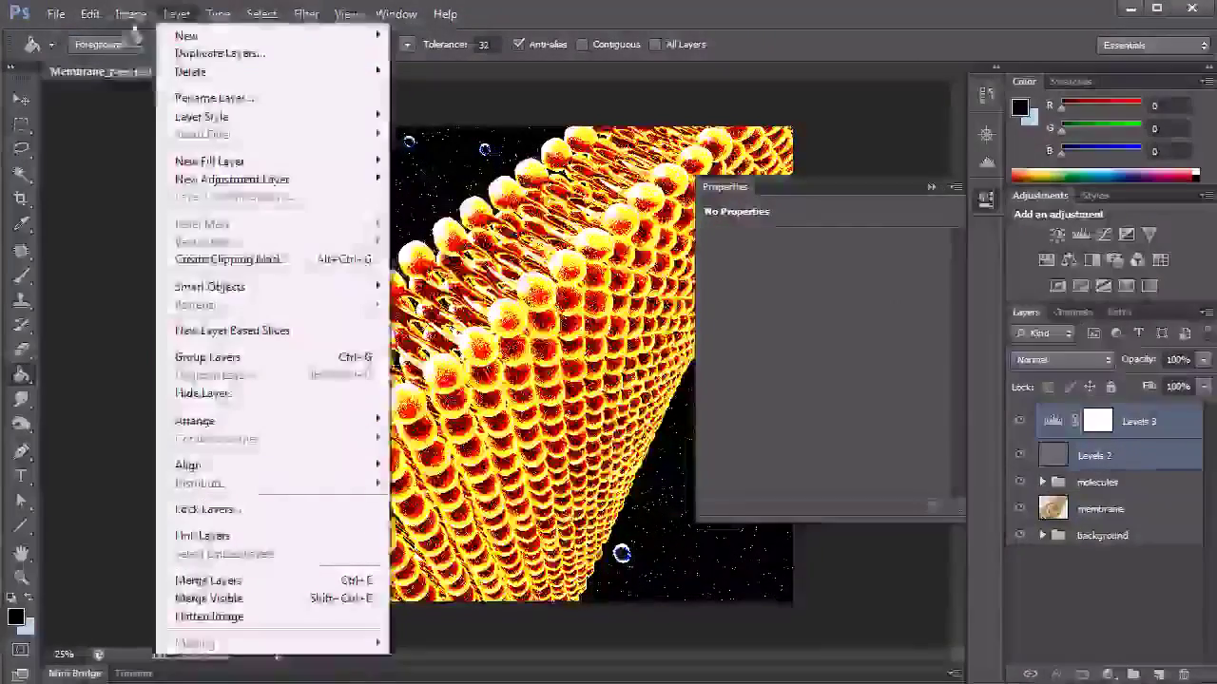
click(208, 579)
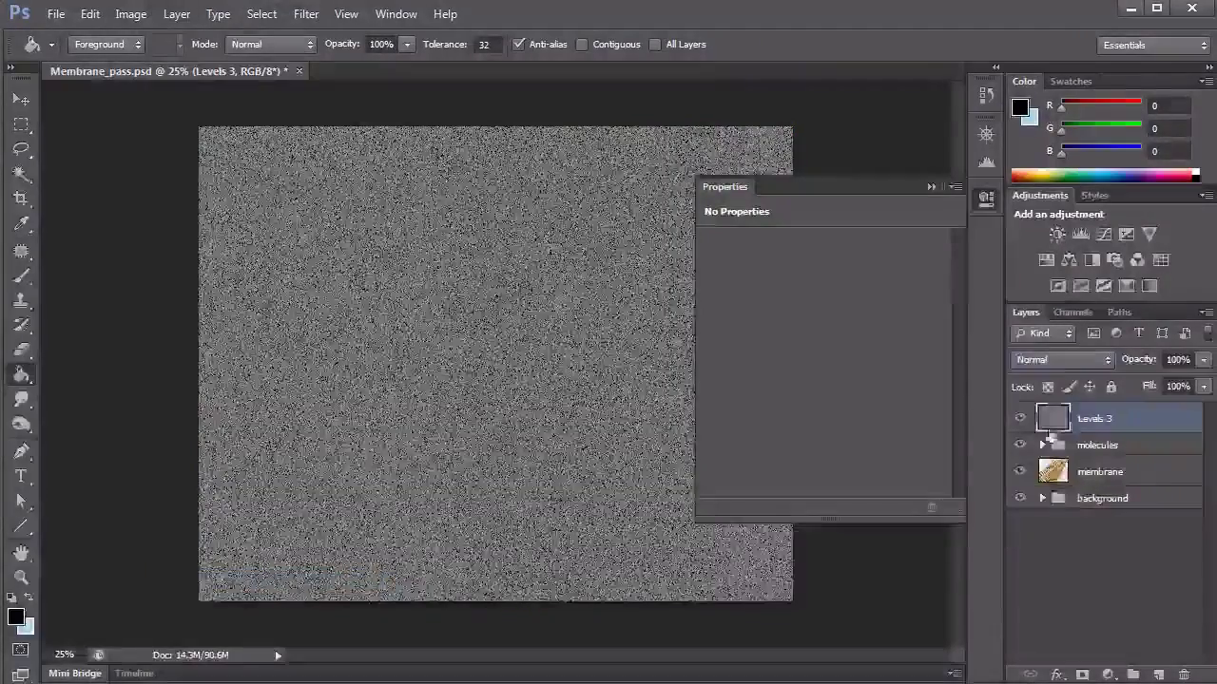
click(954, 189)
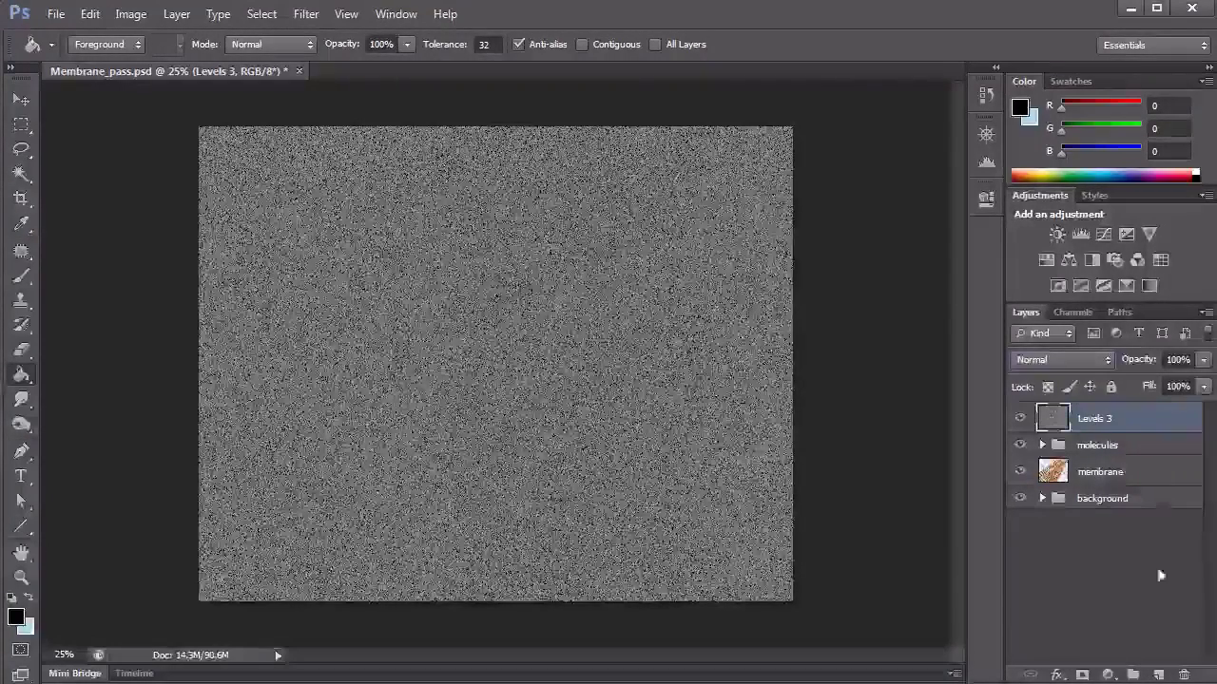
Add a new Levels 4 adjustment clipped to the Levels 3 noise layer
click(176, 13)
mouse_move(245, 188)
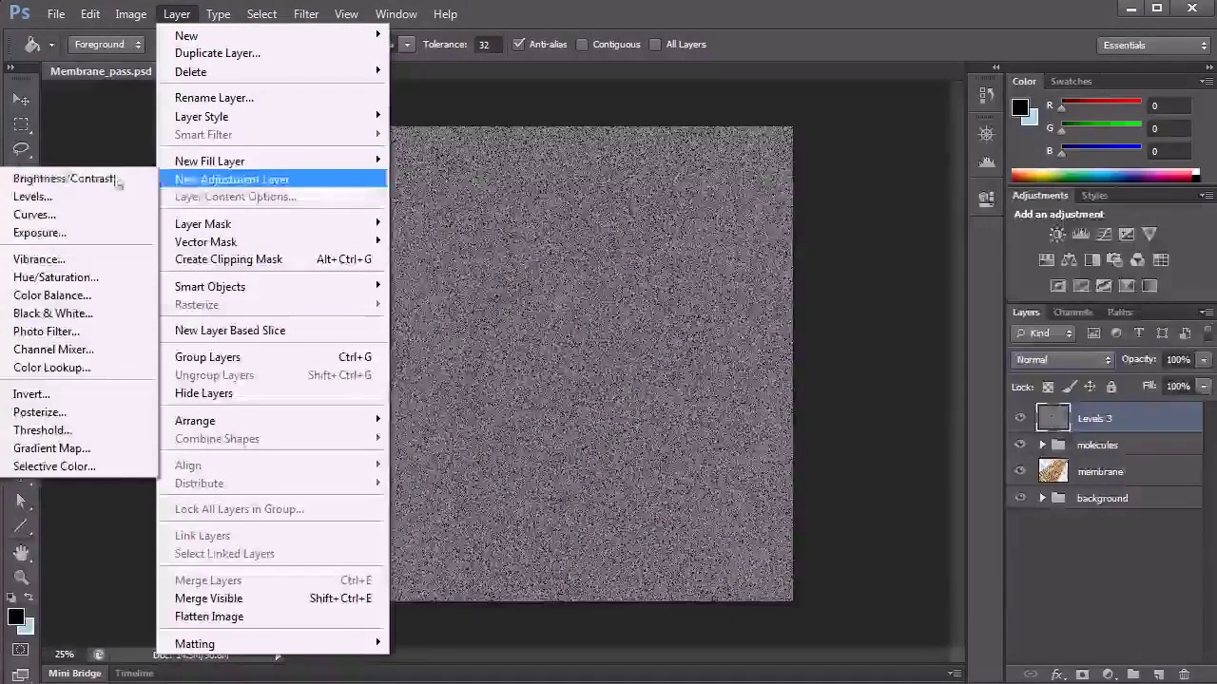
click(101, 197)
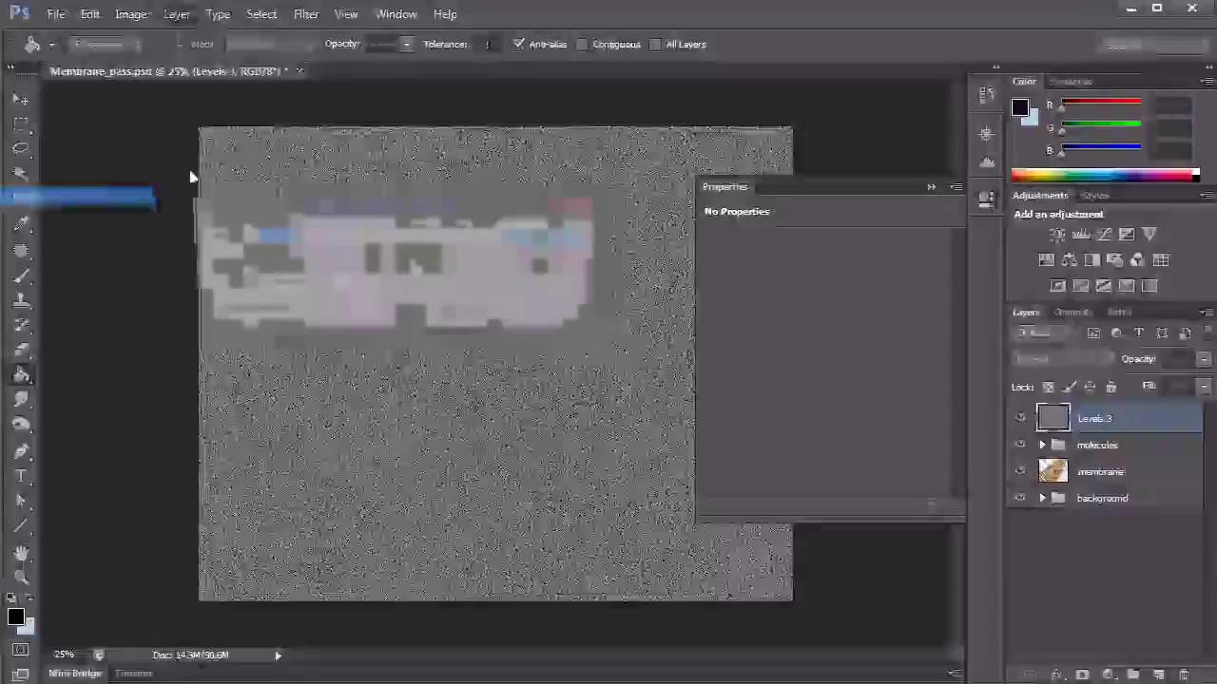
key(Return)
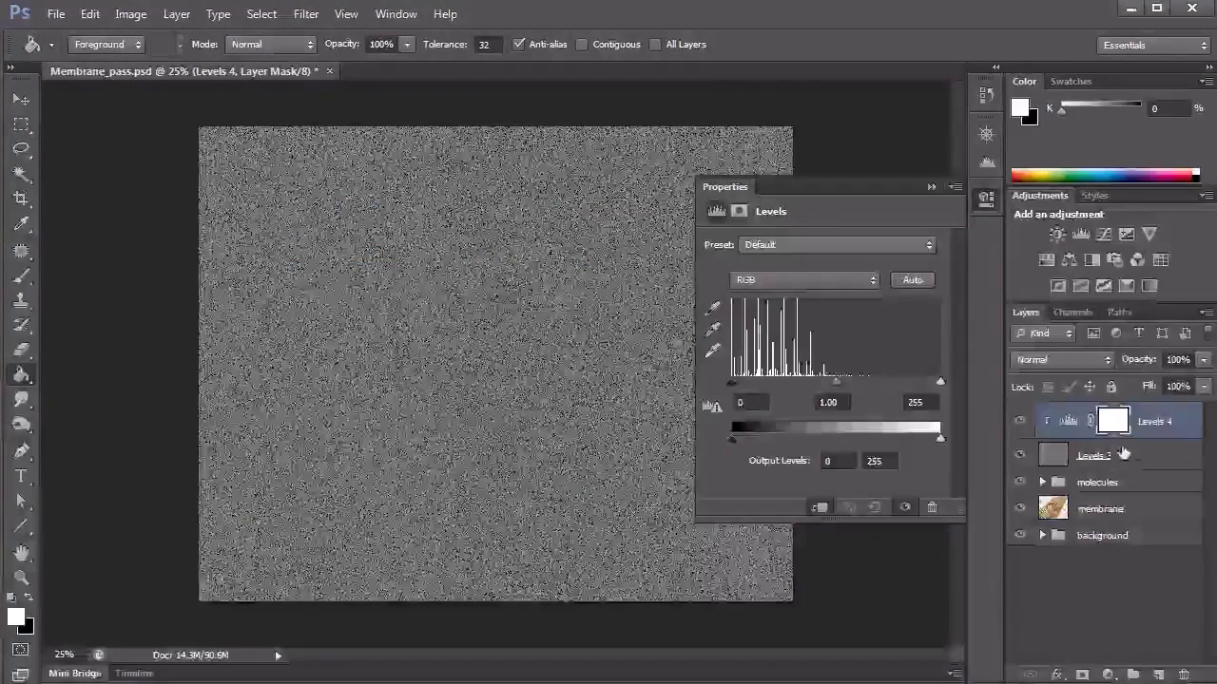
Set the Levels 4 input levels to 89, 0.64 and 121 for high-contrast specks
drag(731, 383, 735, 387)
drag(940, 382, 818, 384)
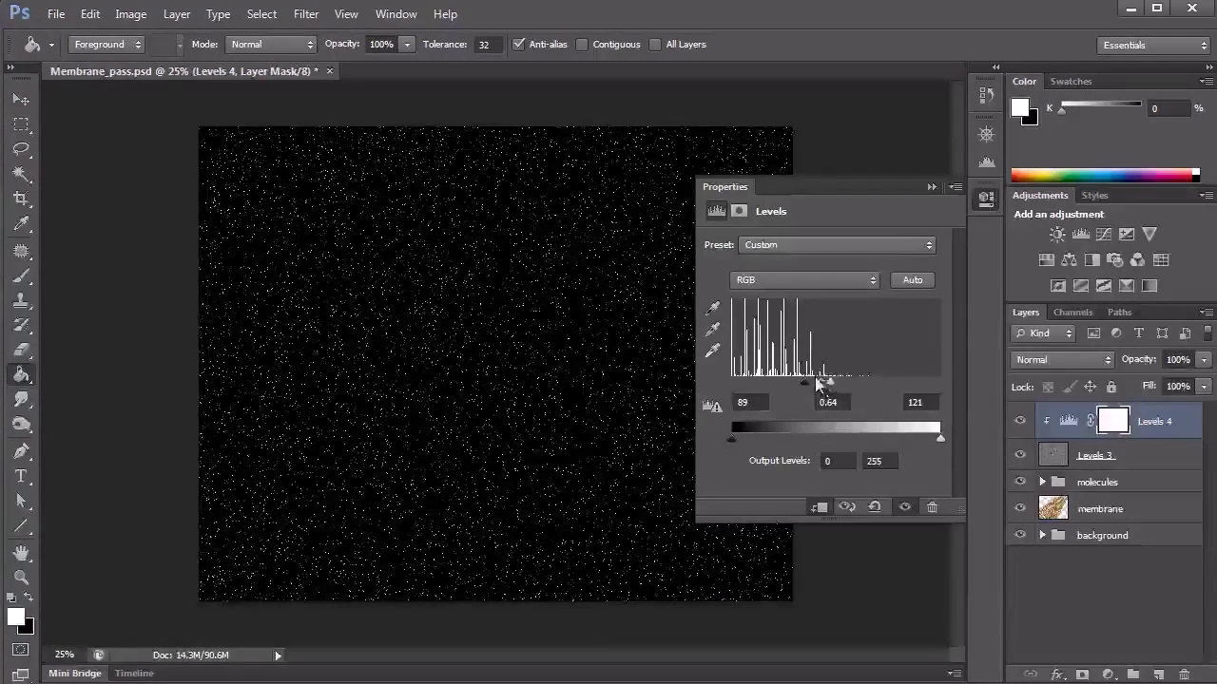
click(1146, 455)
click(1102, 360)
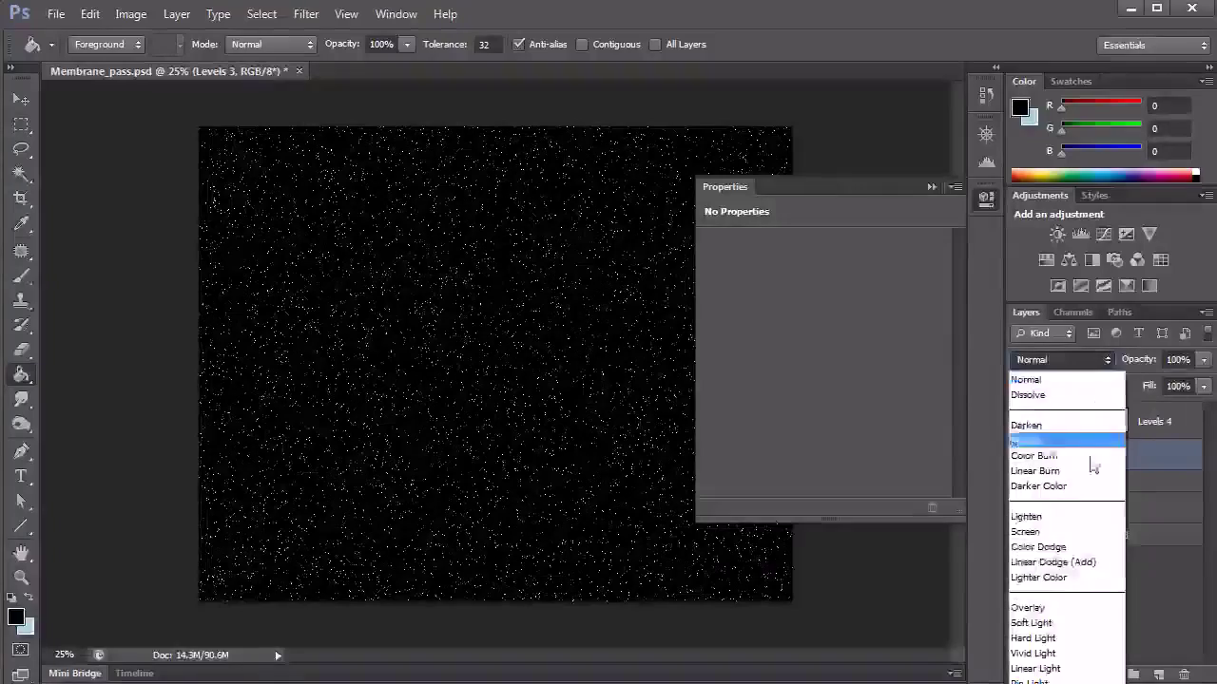
Screen Levels 3 over the membrane and raise the Levels 4 white input to 147
click(1061, 528)
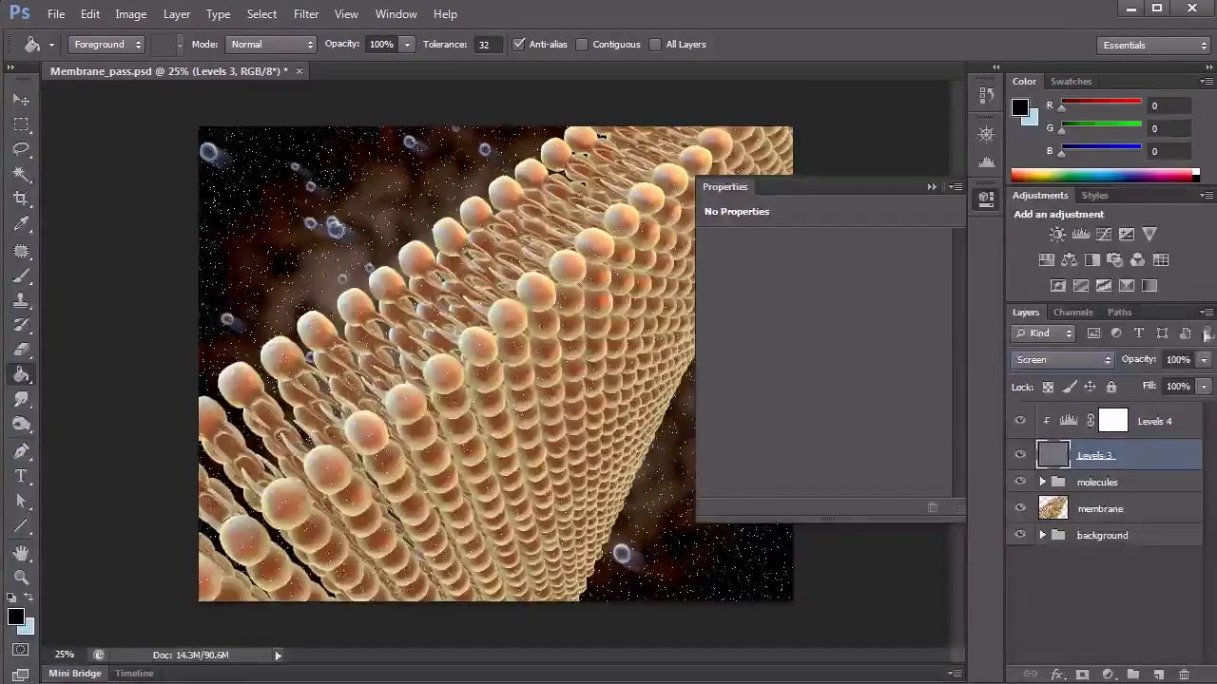
click(1171, 422)
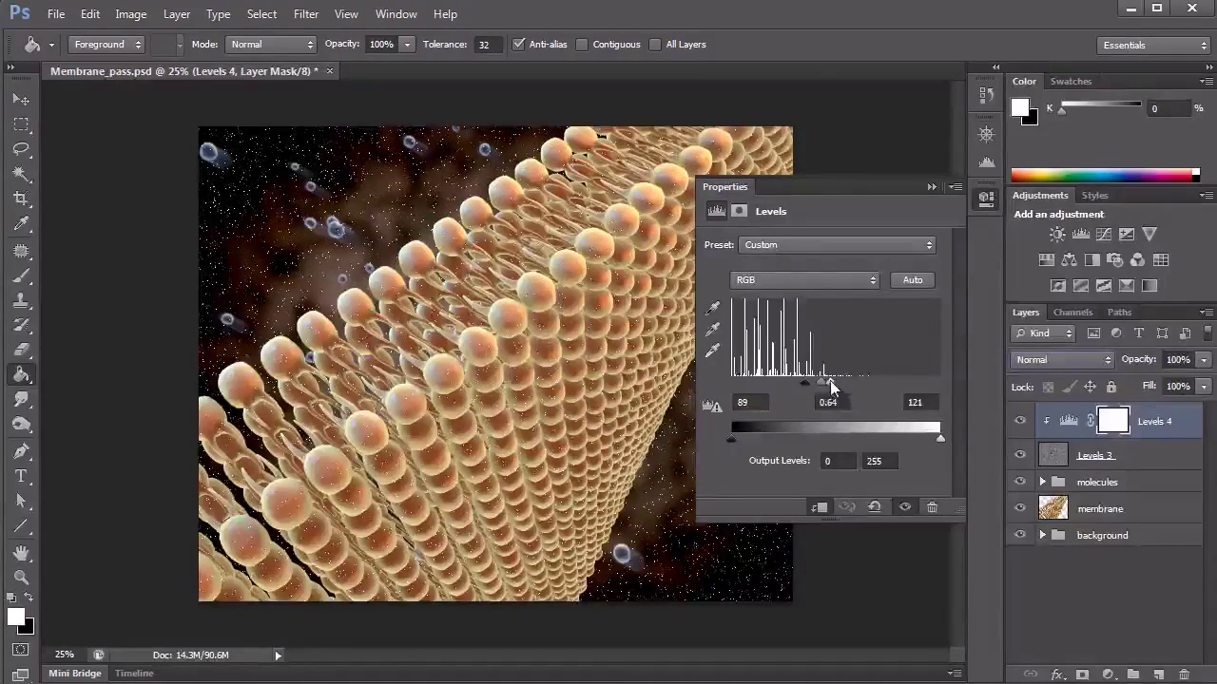
mouse_move(836, 384)
mouse_down()
mouse_move(858, 383)
mouse_move(819, 382)
mouse_up()
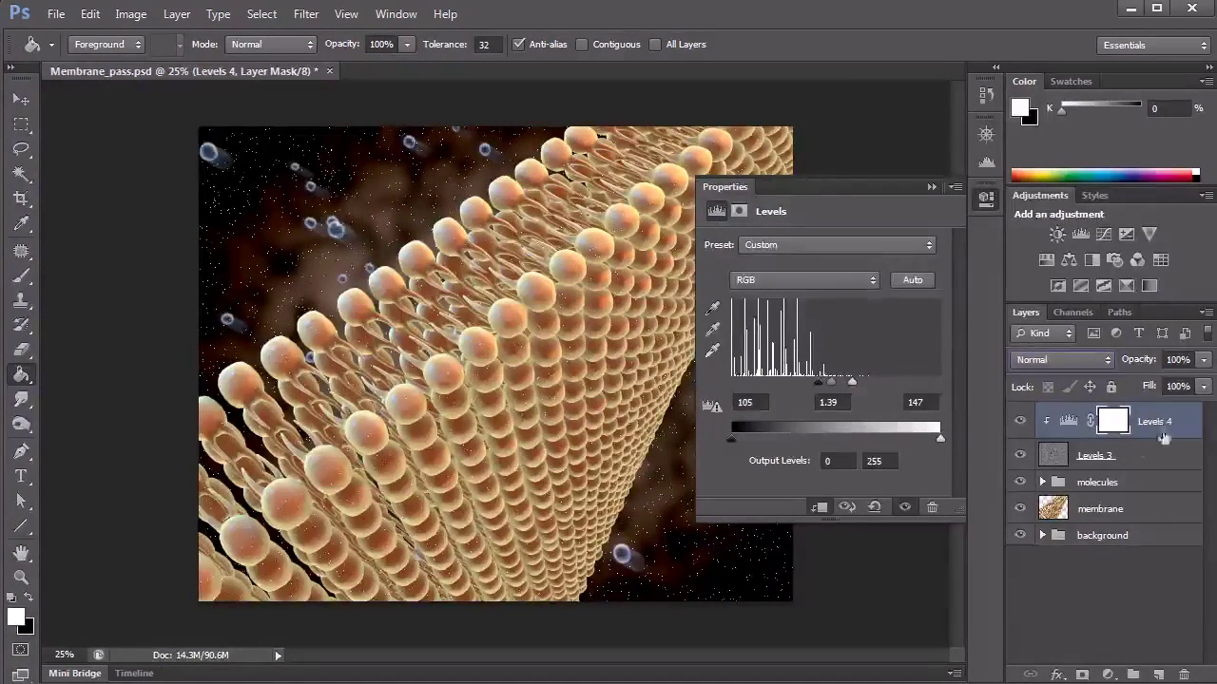
click(1112, 458)
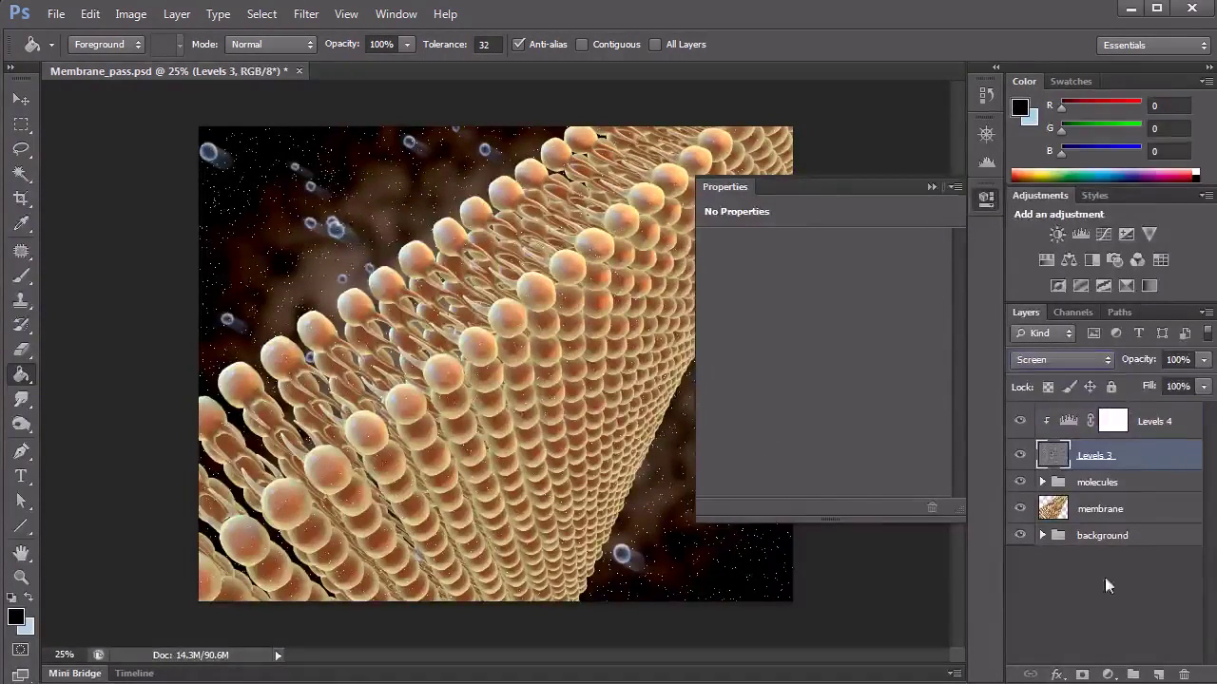
click(931, 186)
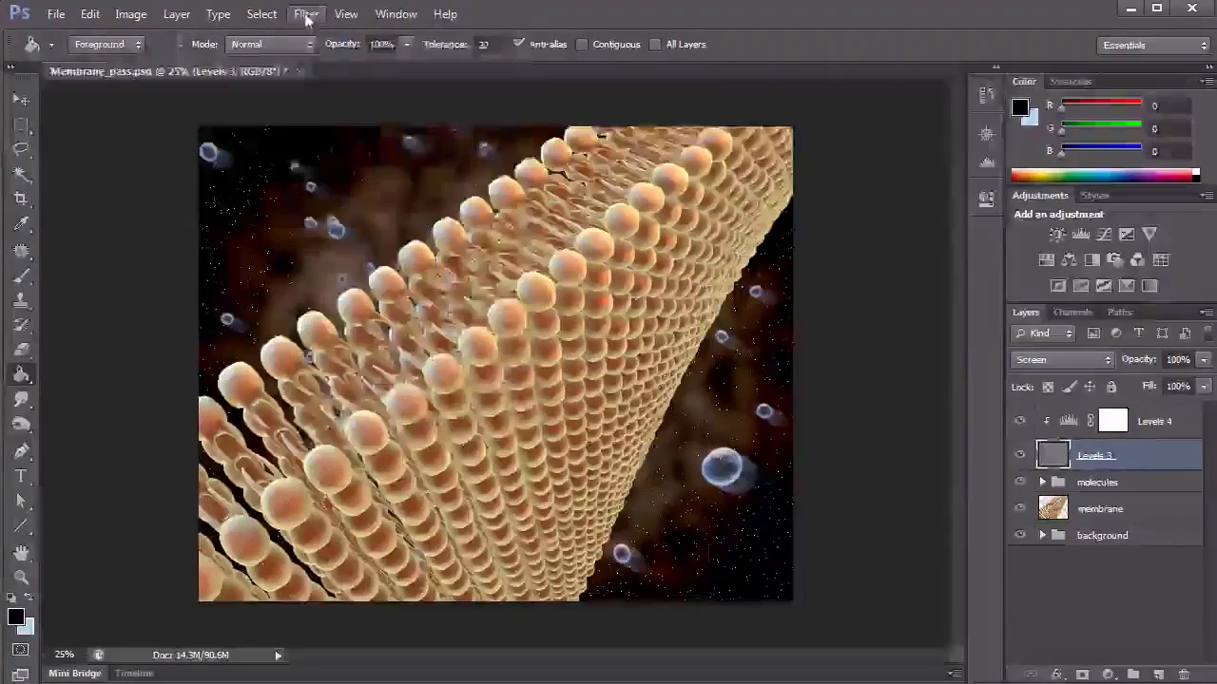
Apply Crystallize to the Levels 3 layer with a Cell Size of 15
click(306, 14)
mouse_move(371, 264)
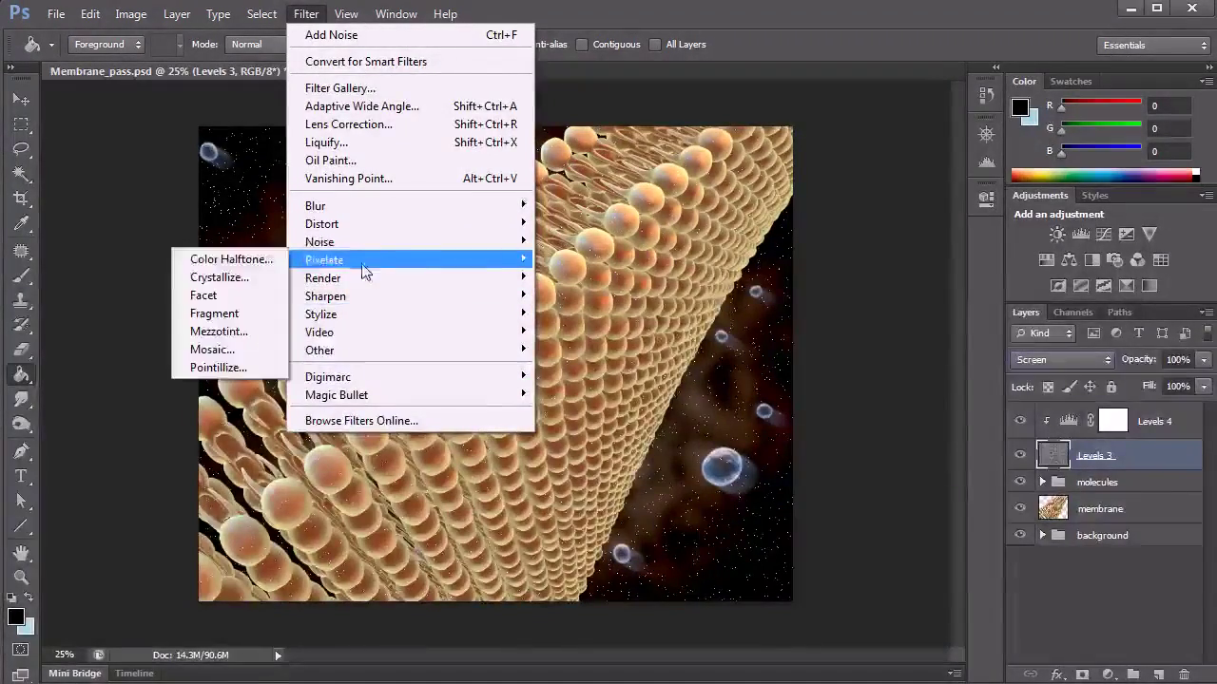
click(226, 259)
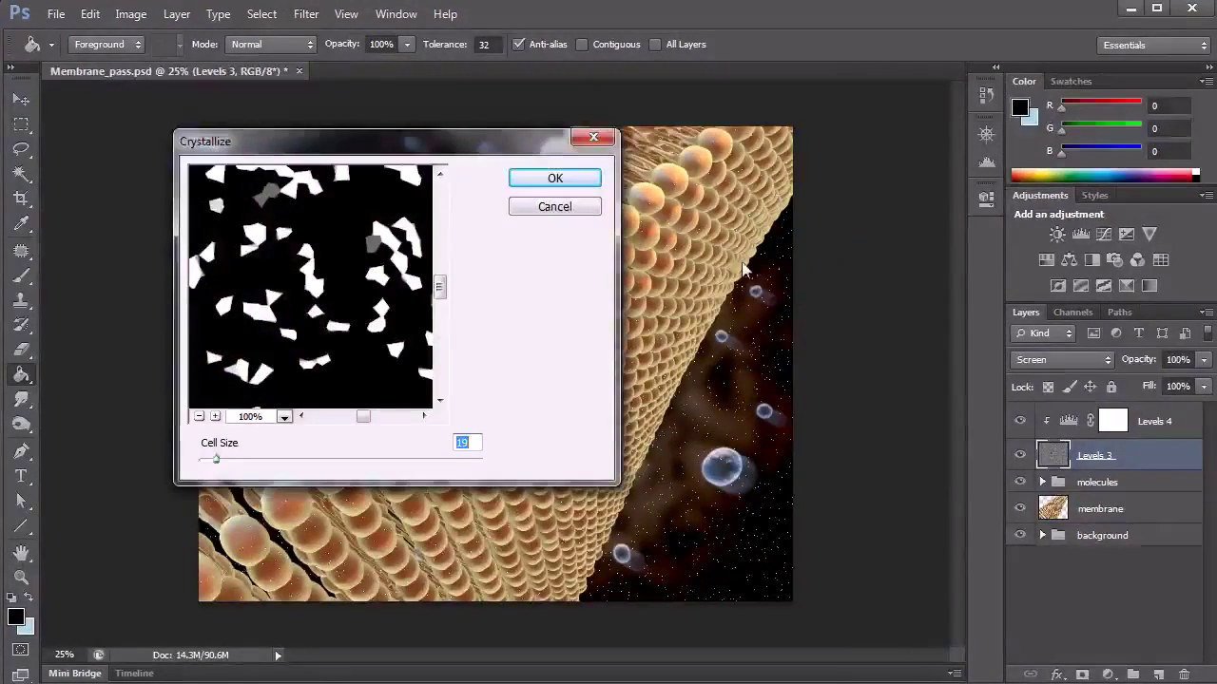
drag(217, 463, 215, 463)
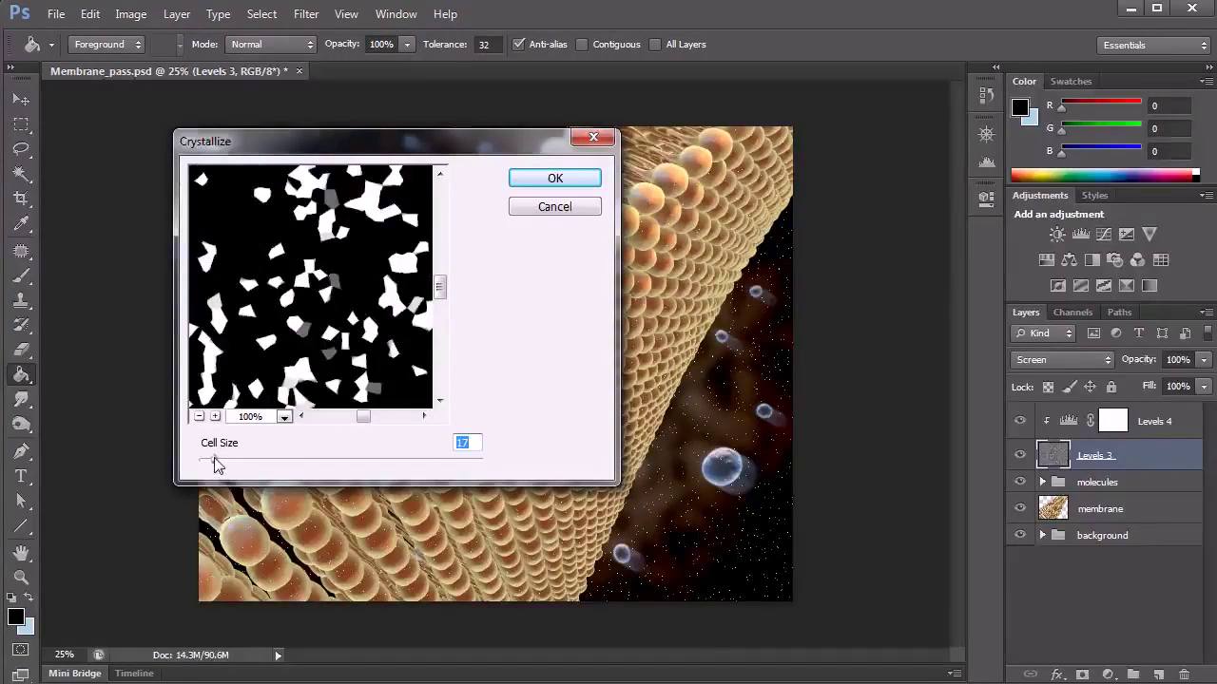
drag(215, 464, 212, 466)
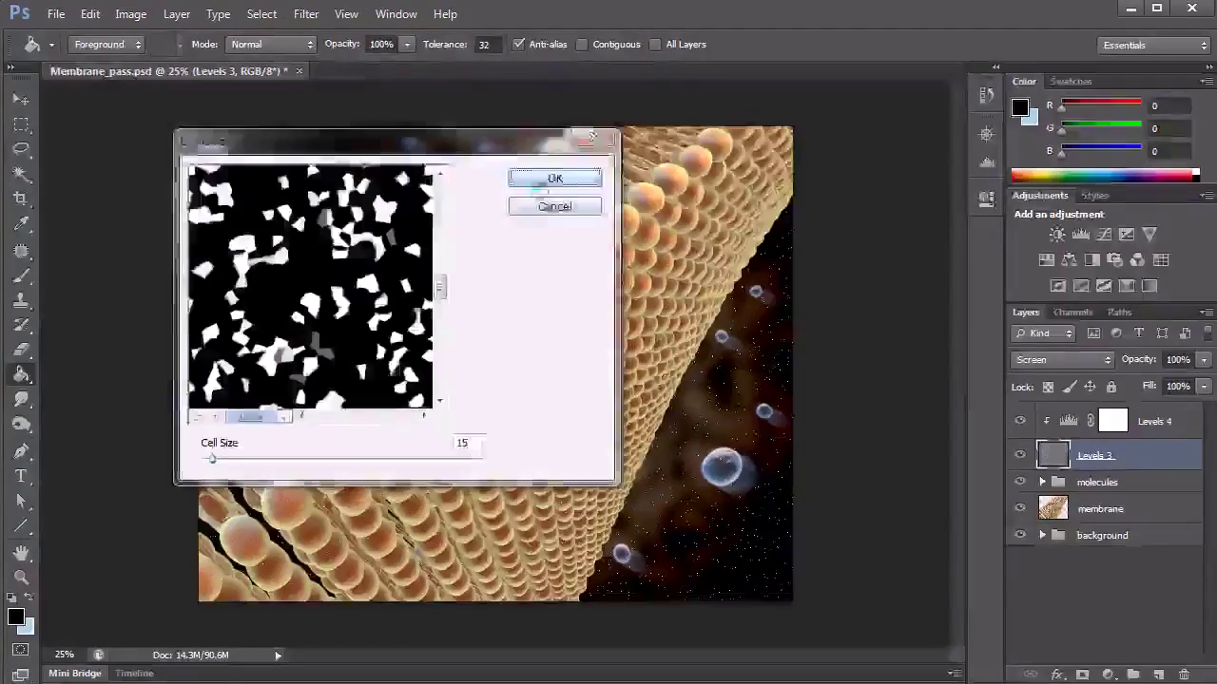
click(540, 183)
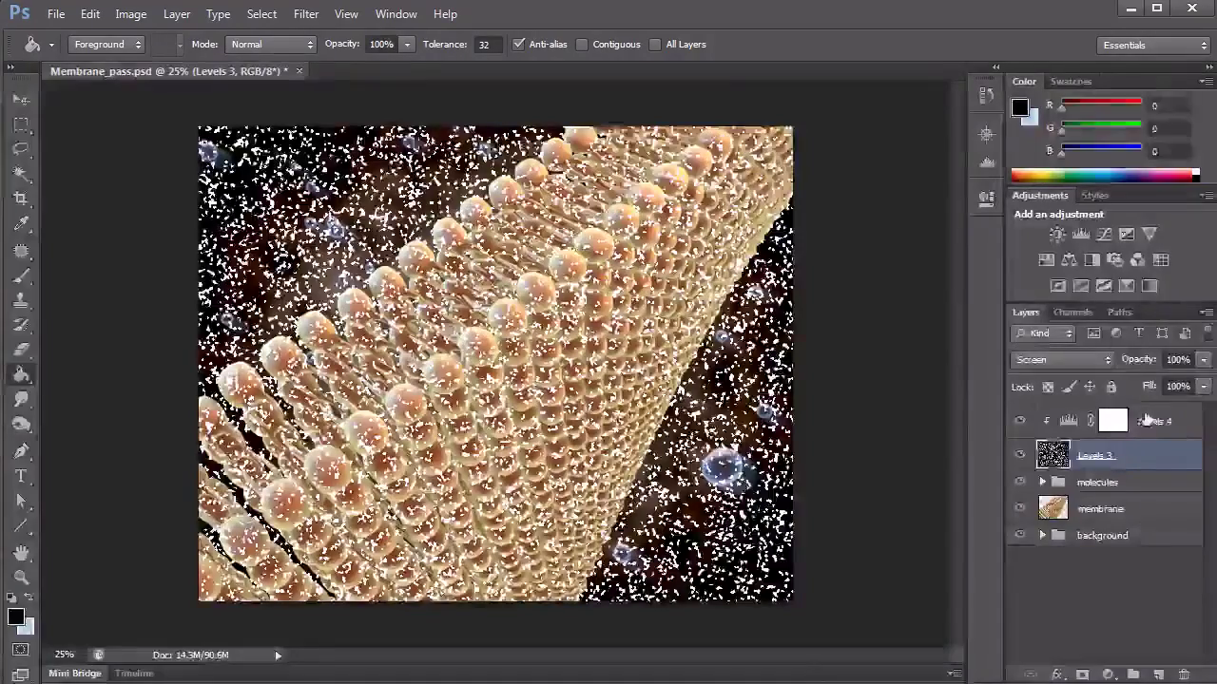
Raise the Levels 4 black and white input points in its properties
click(1143, 420)
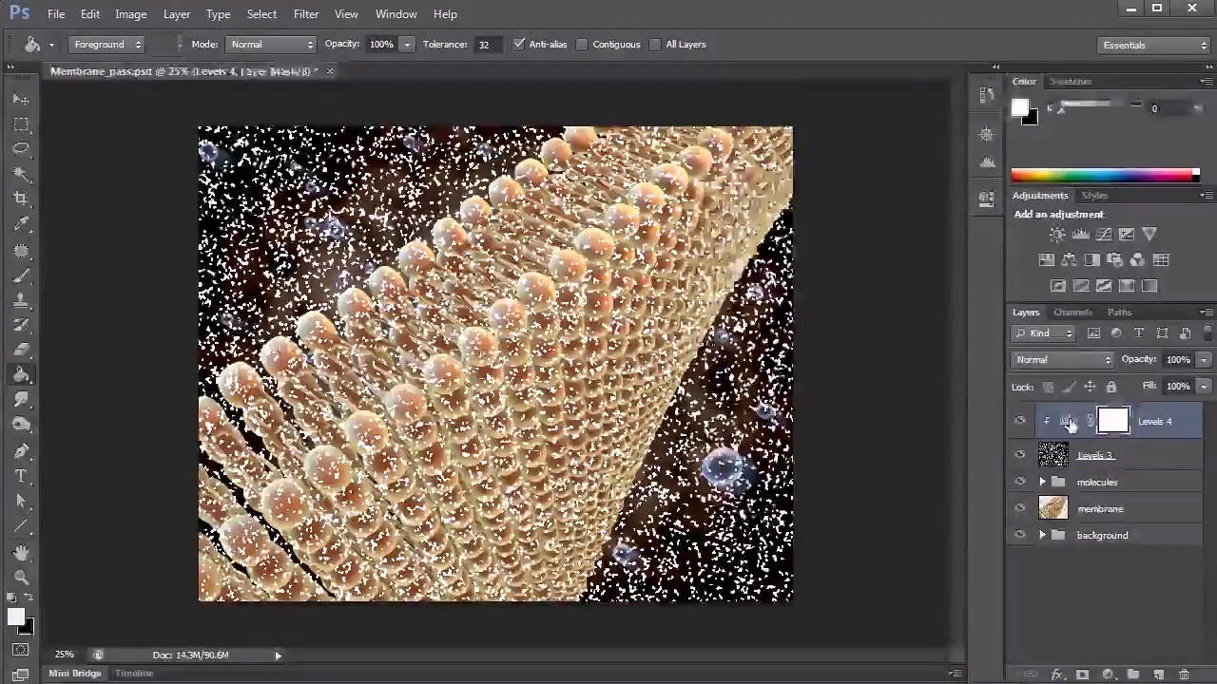
double_click(1069, 424)
drag(849, 386, 924, 384)
drag(823, 390, 894, 389)
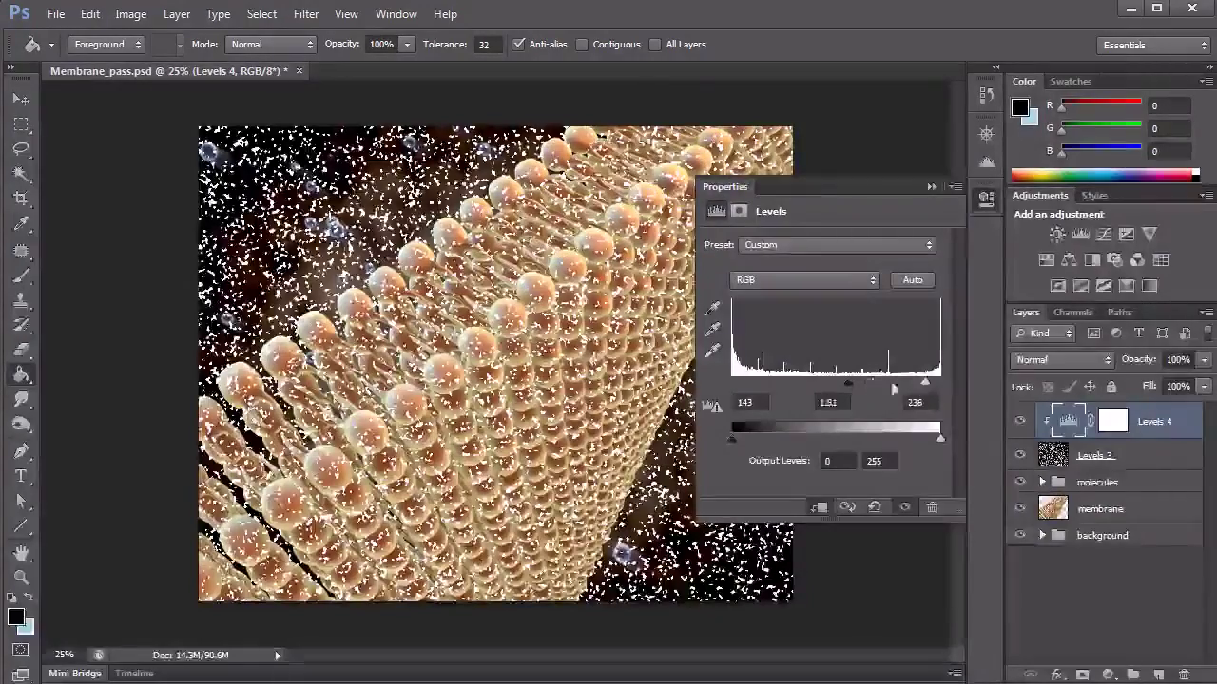
Lower the Levels 3 opacity to dim the speckles, comparing it against Levels 4
click(1117, 460)
click(1174, 359)
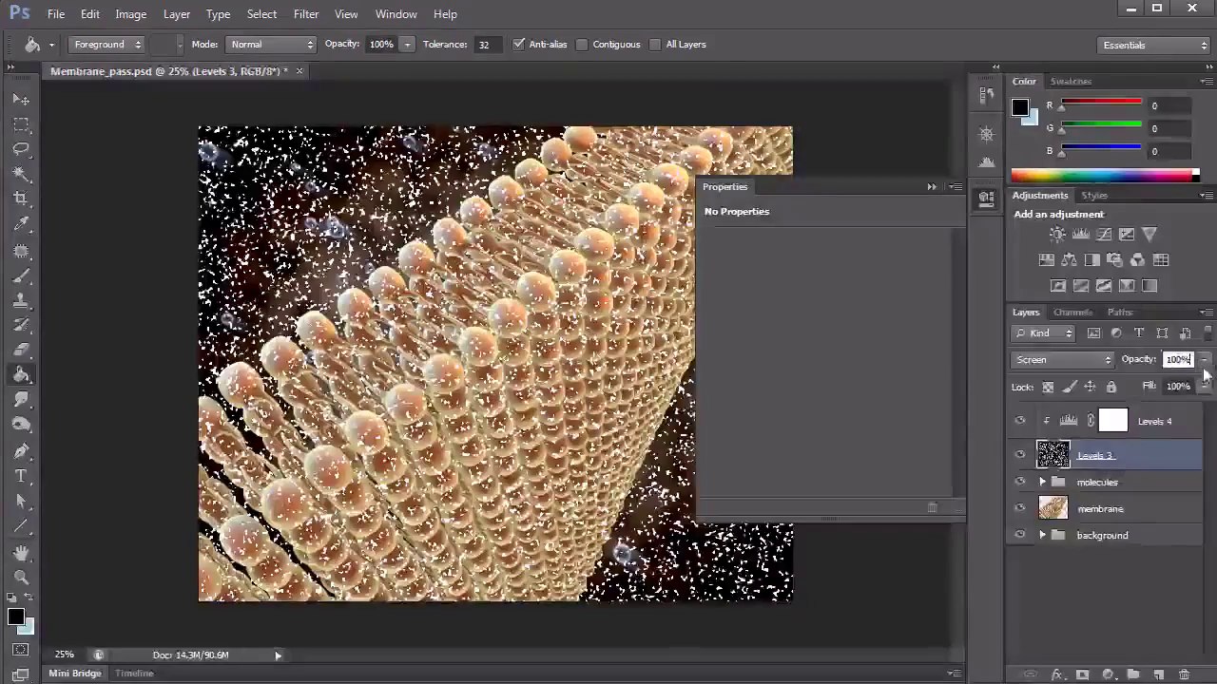
drag(1203, 359, 1188, 385)
click(1050, 433)
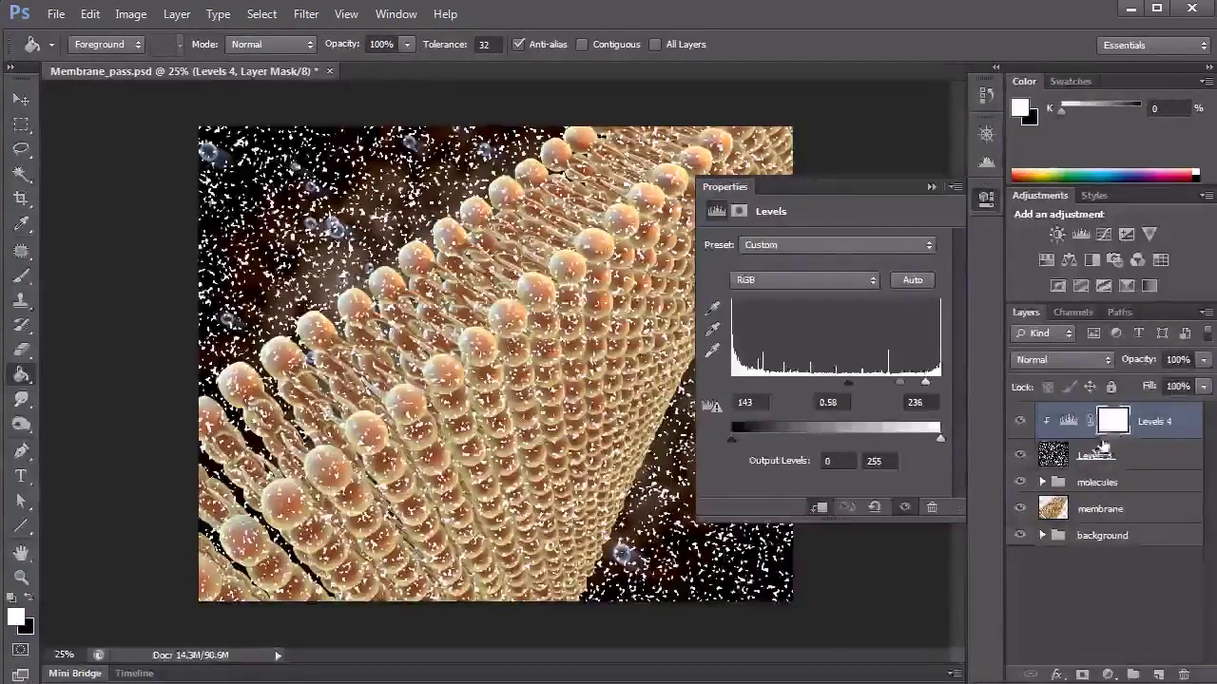
click(1098, 458)
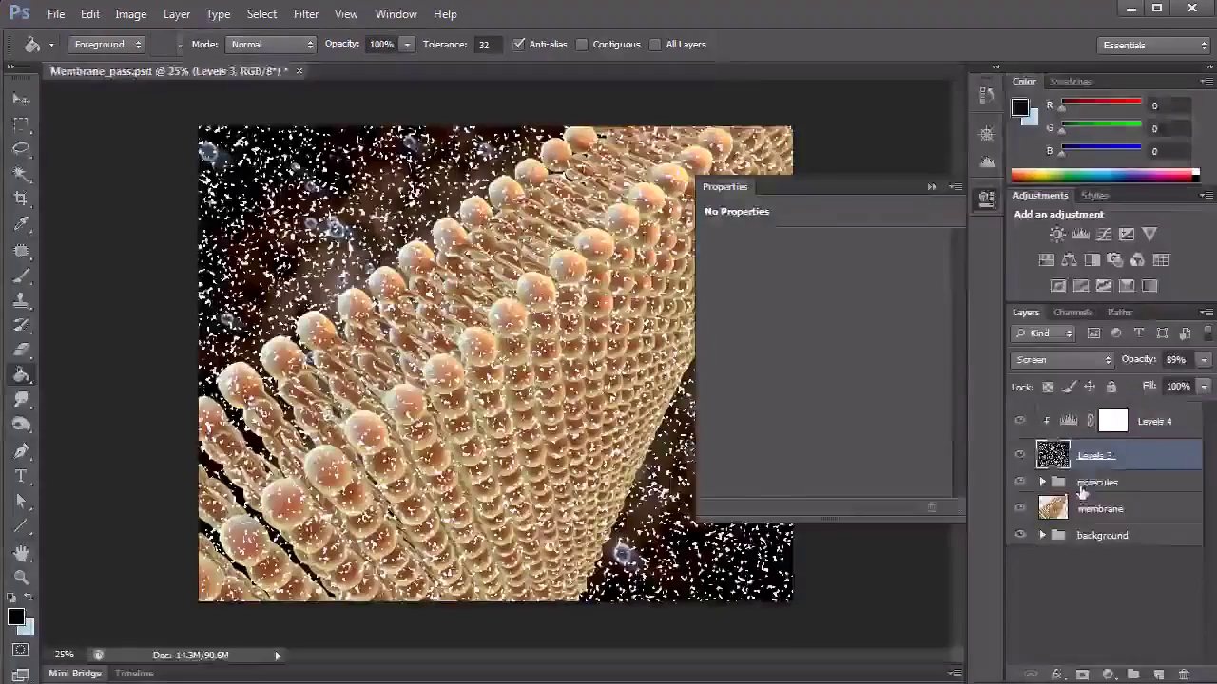
click(1126, 421)
click(1093, 456)
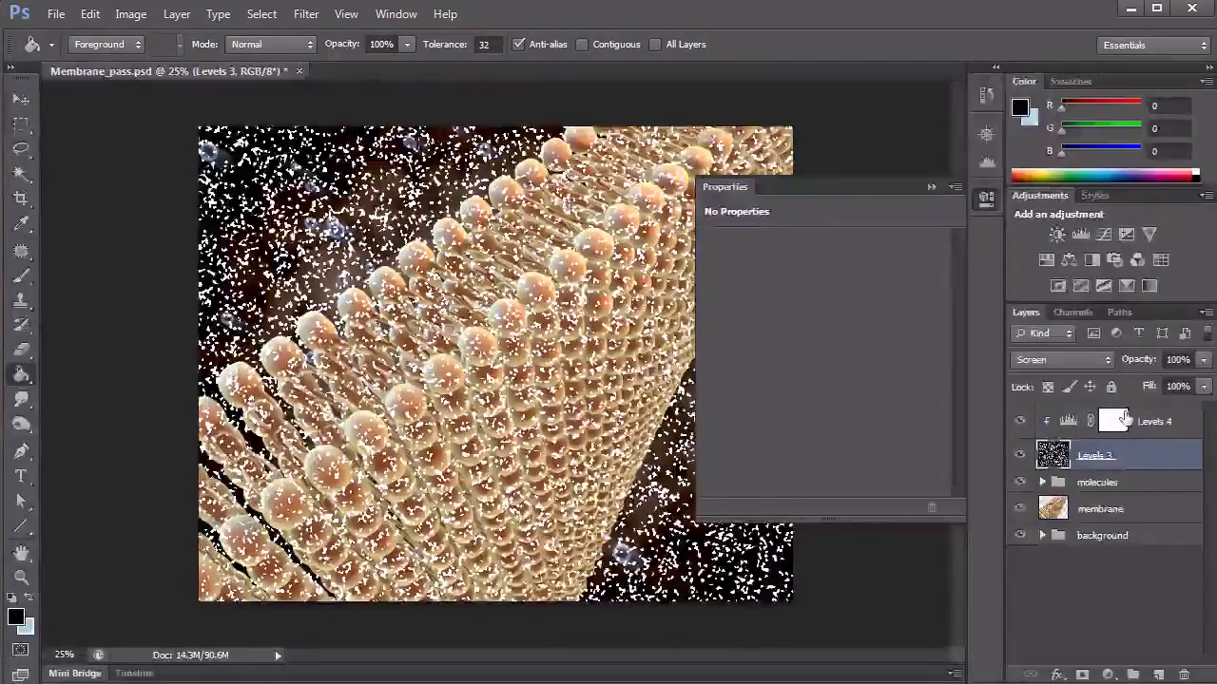
click(1126, 418)
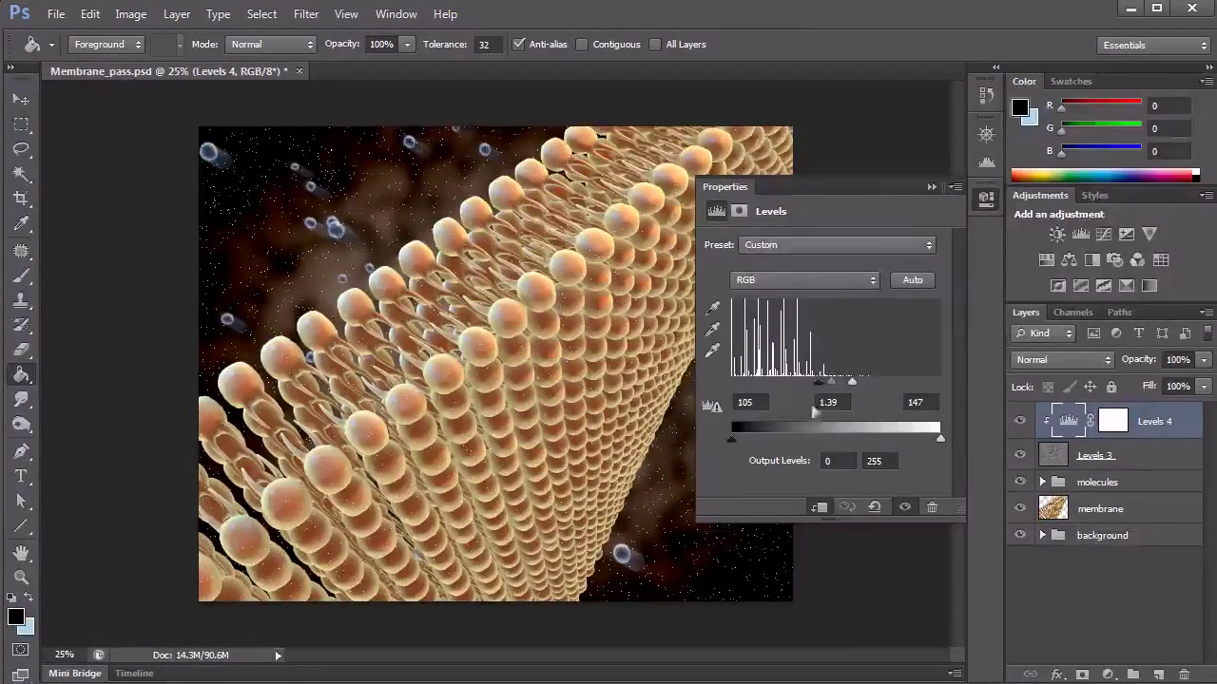
Nudge the Levels 4 white input to 150 and reapply Crystallize to Levels 3 at Cell Size 19
drag(861, 386, 818, 388)
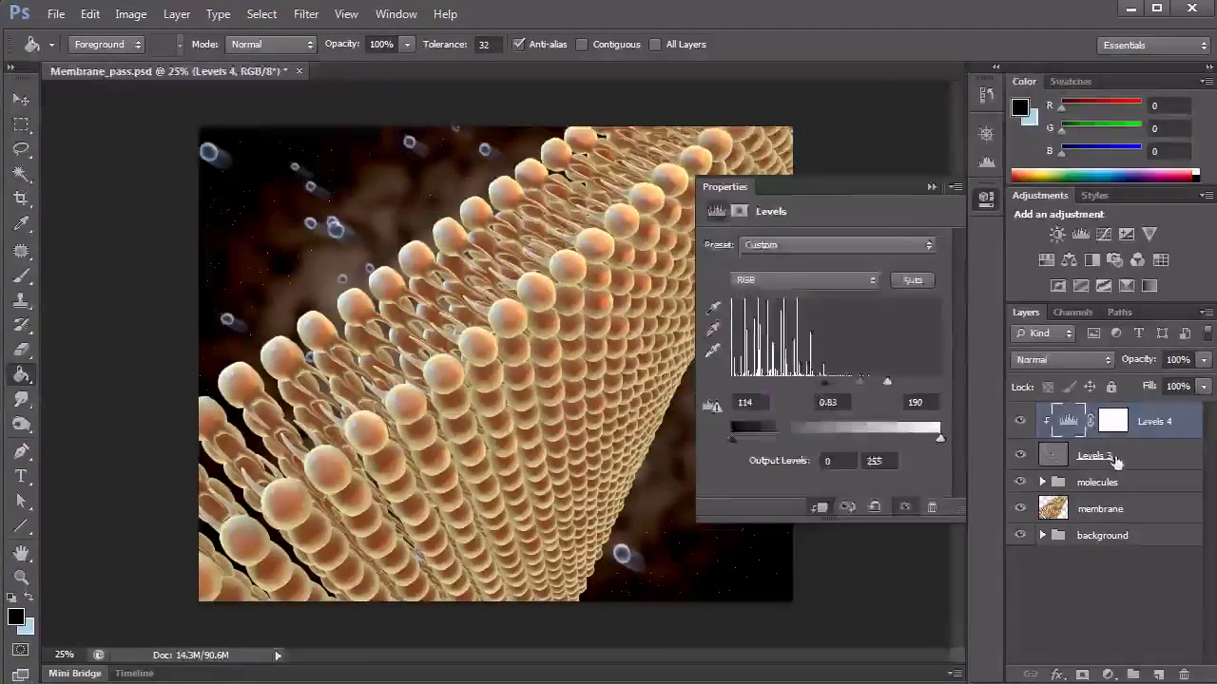
click(1093, 455)
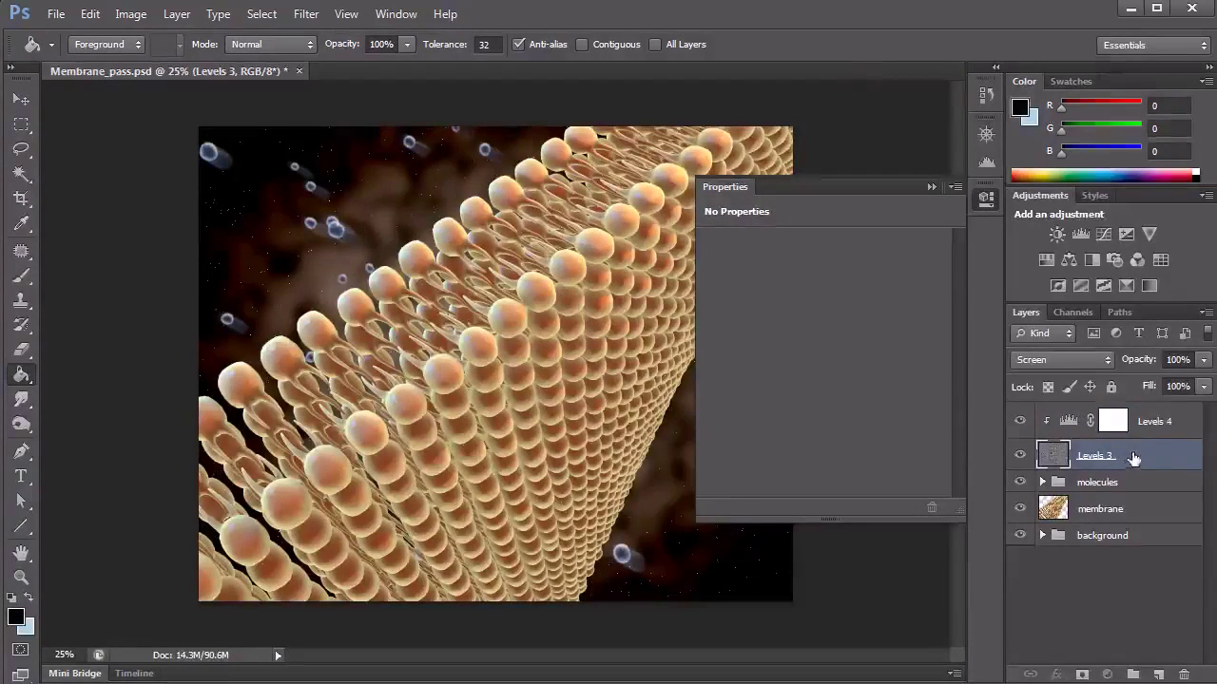
click(306, 14)
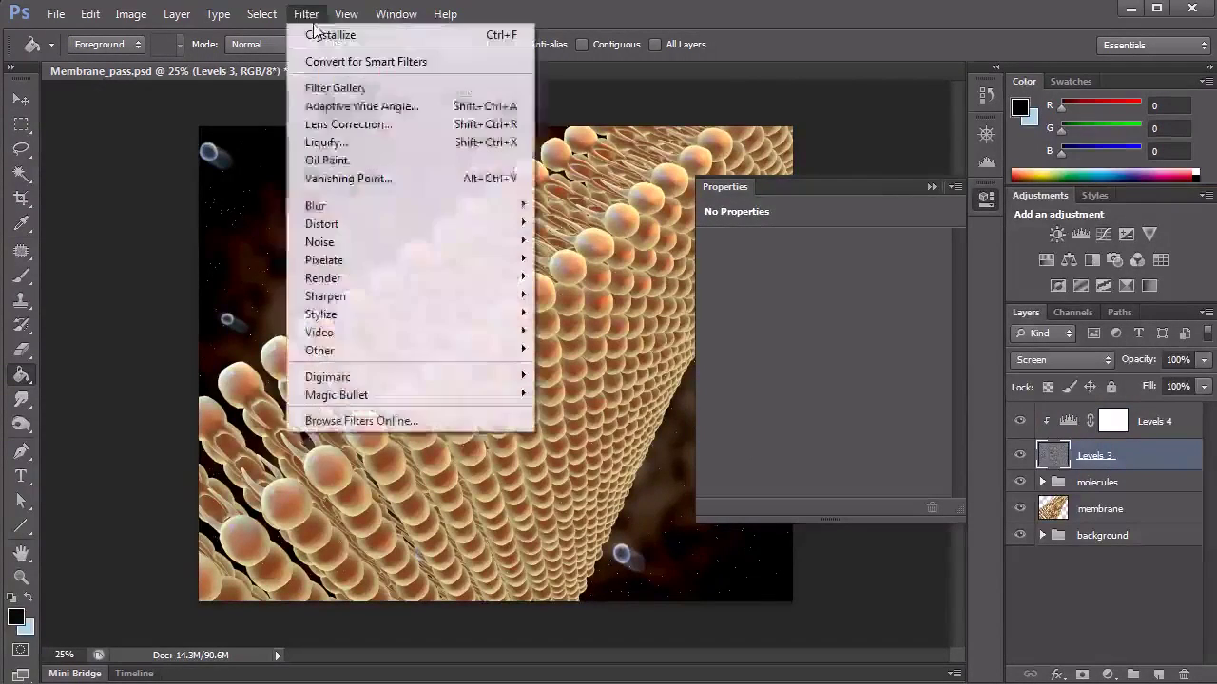
mouse_move(375, 267)
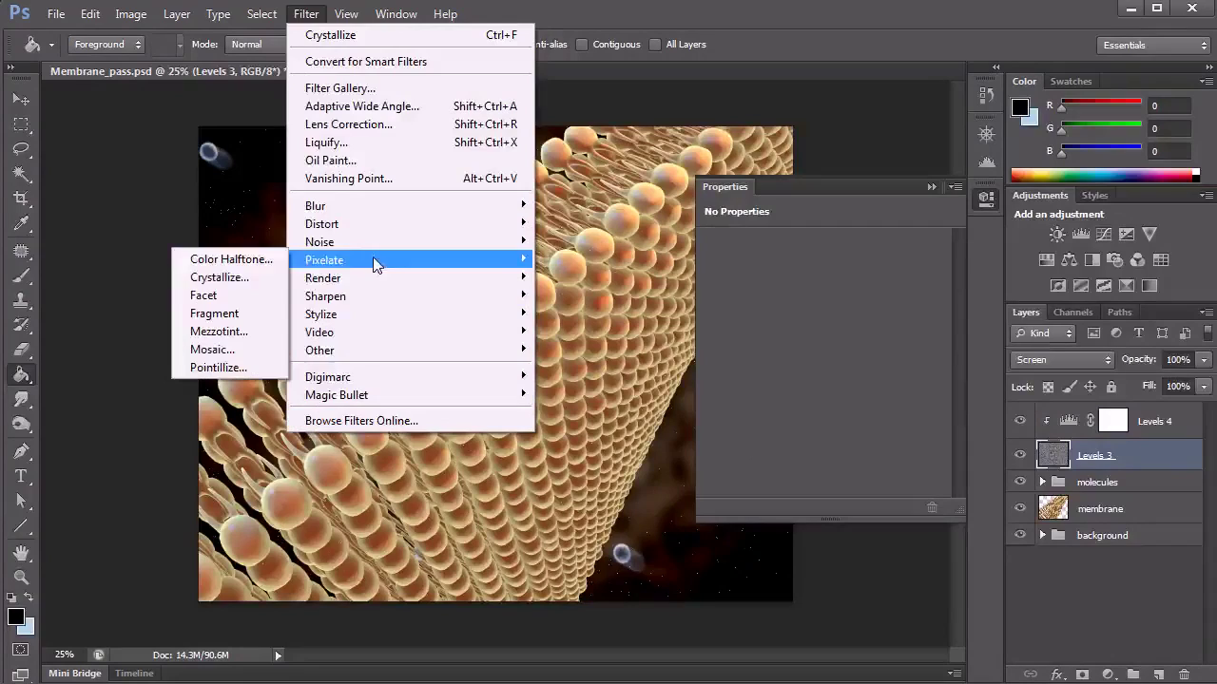
click(228, 276)
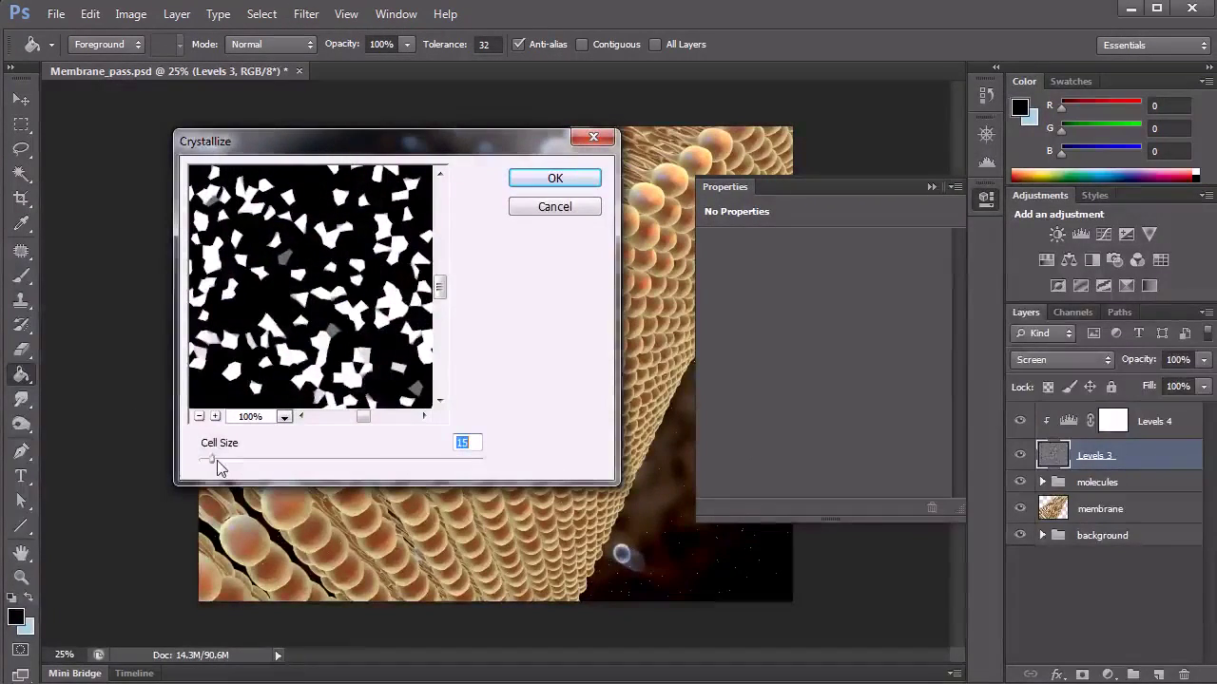
drag(214, 465, 226, 447)
click(569, 180)
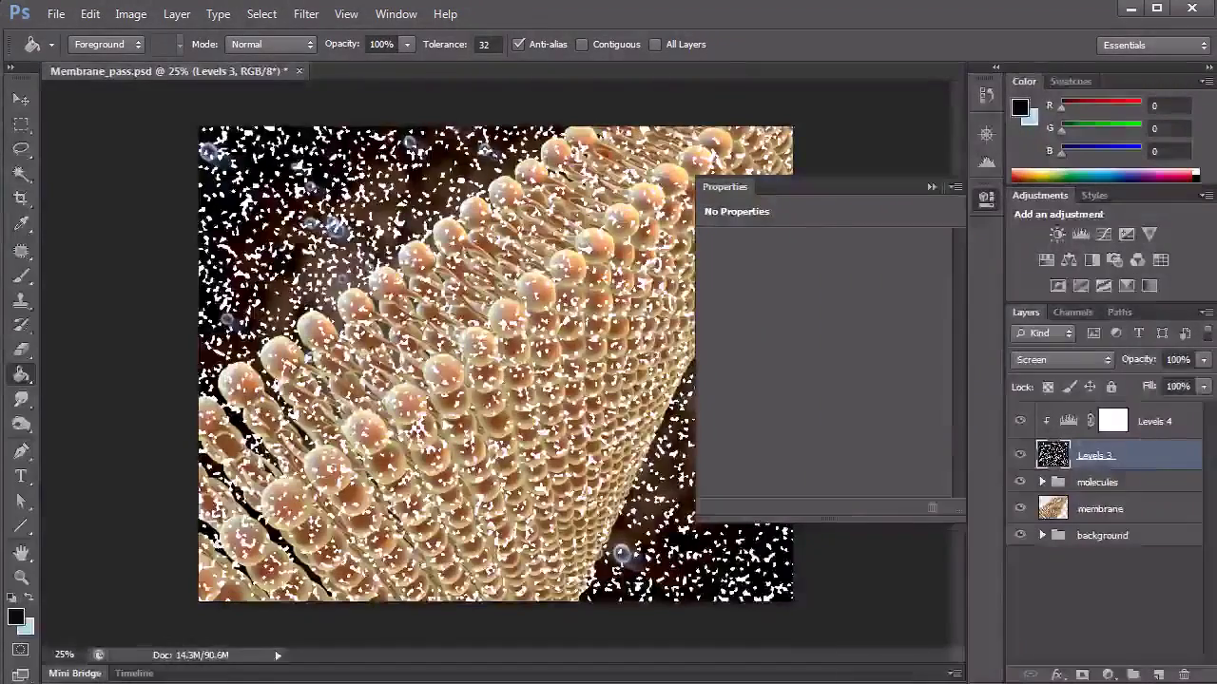
Fade Levels 3 opacity and set Levels 4 inputs to about 158, 0.86 and 242
click(1203, 359)
drag(1125, 378, 1150, 380)
click(1155, 424)
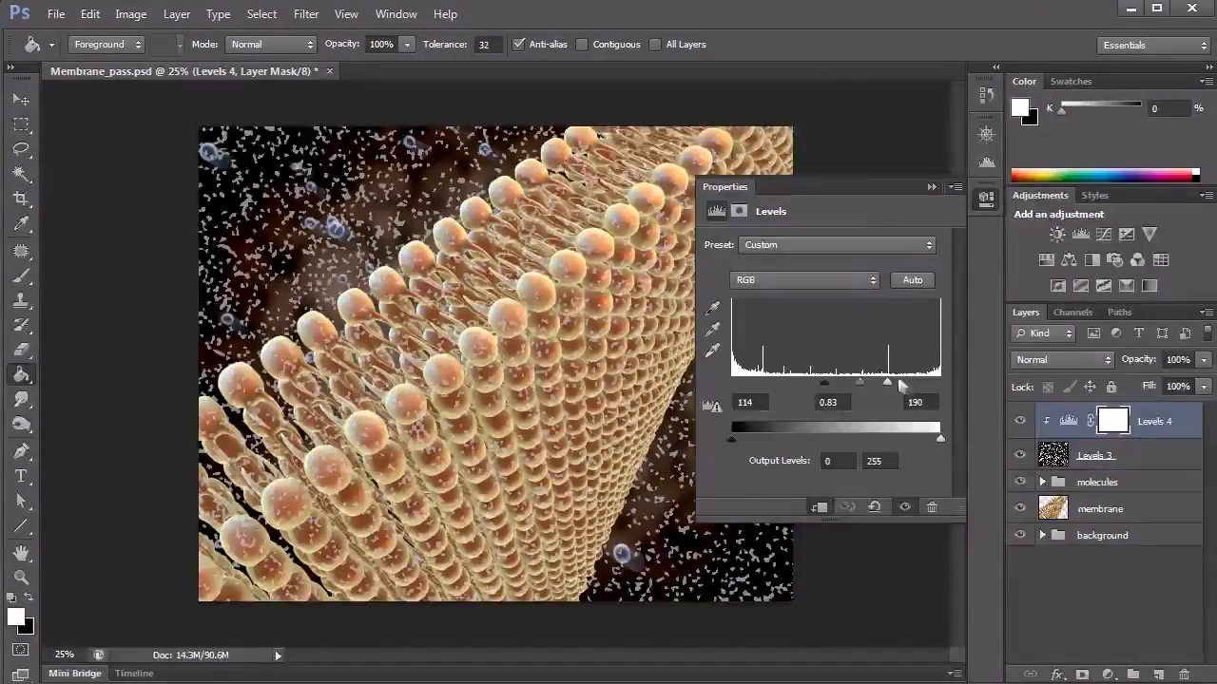
drag(886, 381, 930, 383)
drag(824, 383, 861, 394)
click(1113, 420)
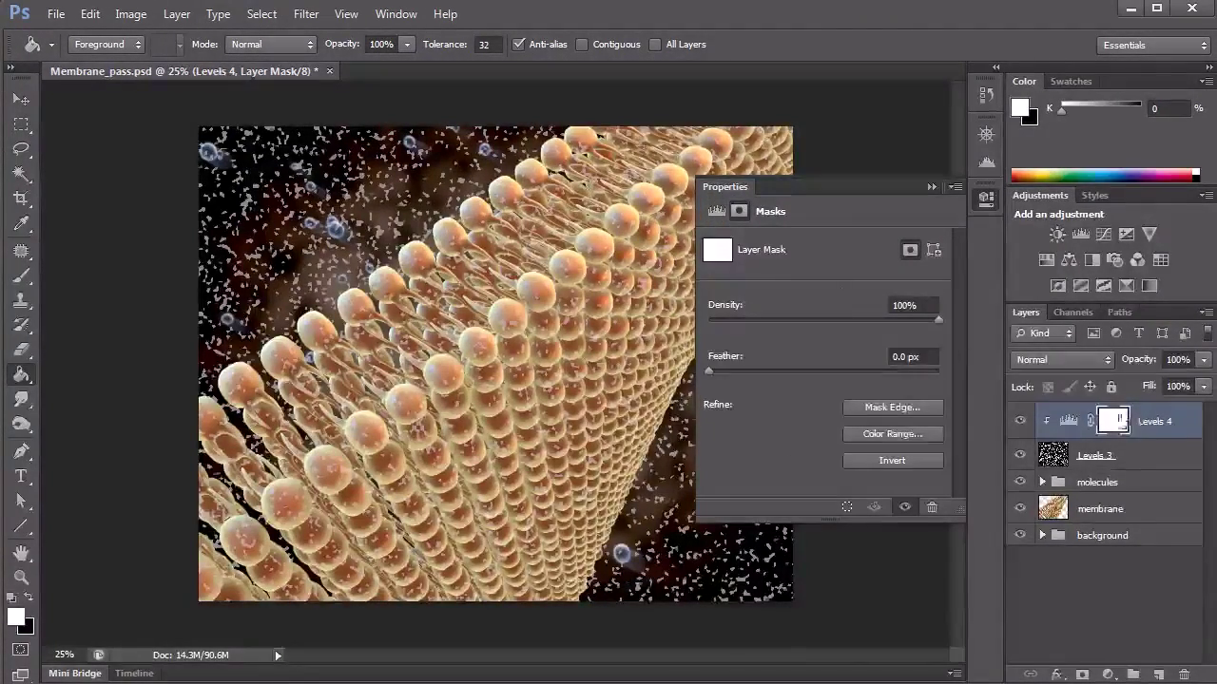
click(936, 323)
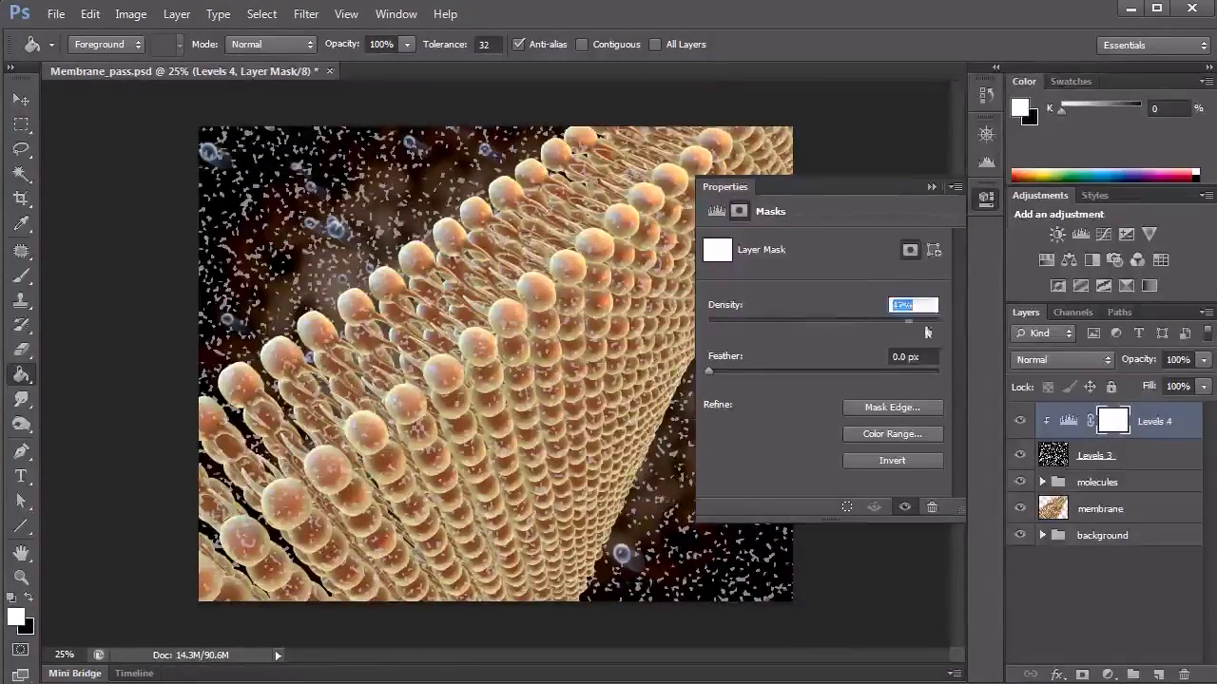
key(Return)
Set the Levels 2 input levels to about 61, 1.66 and 111, then select Layer 1
click(1069, 421)
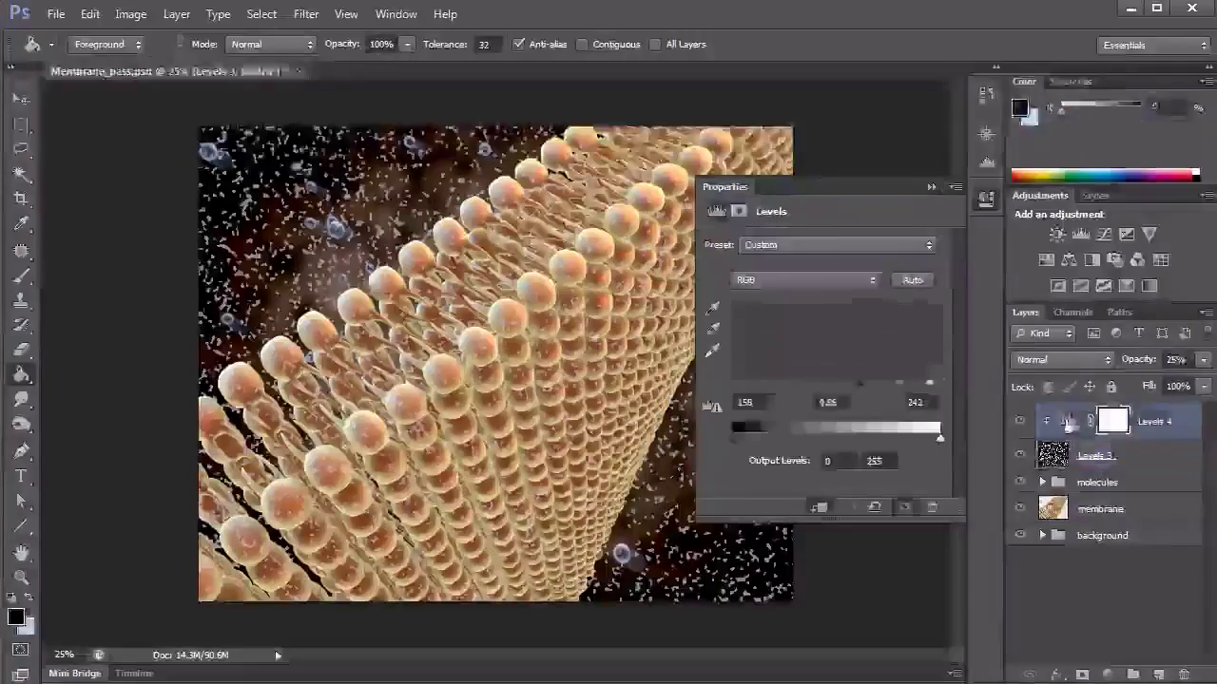
drag(826, 384, 843, 383)
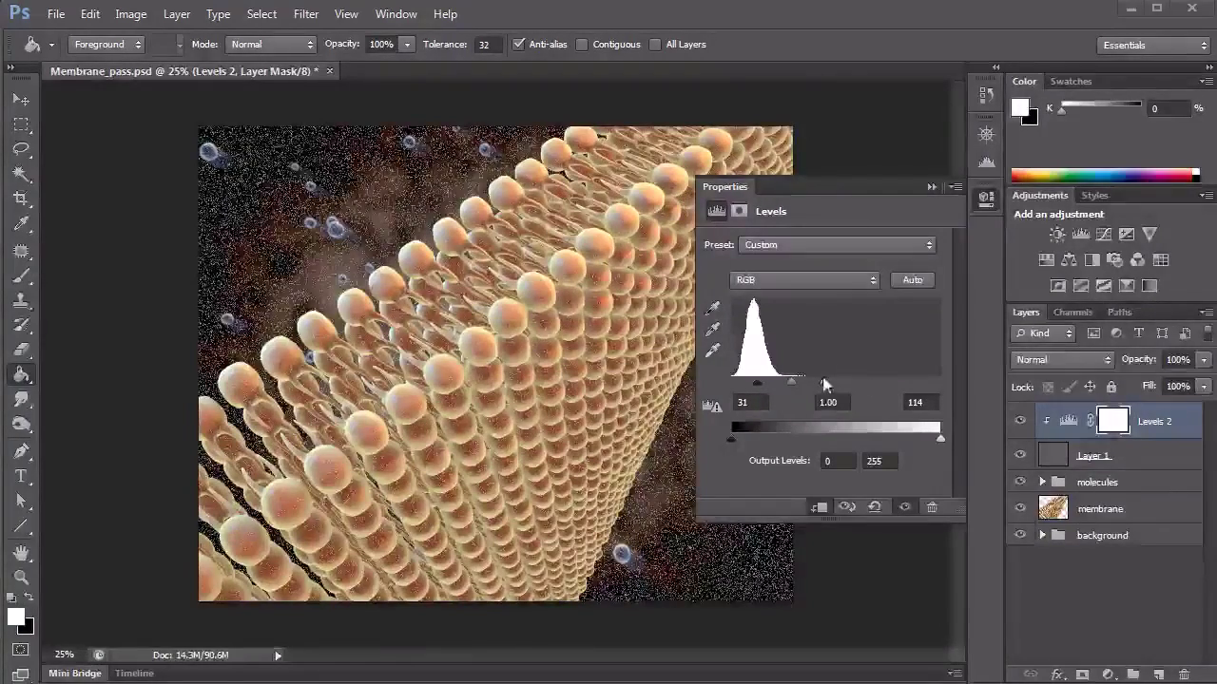
mouse_move(823, 382)
mouse_down()
mouse_move(774, 384)
mouse_move(822, 386)
mouse_up()
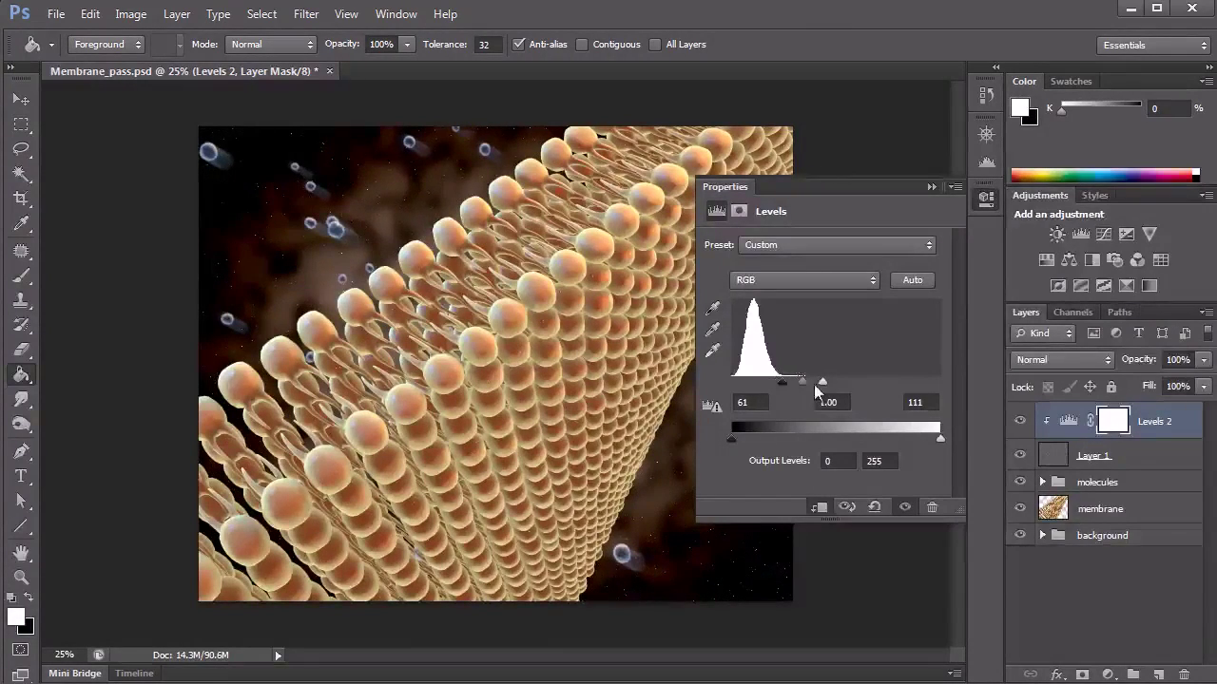
drag(803, 384, 788, 386)
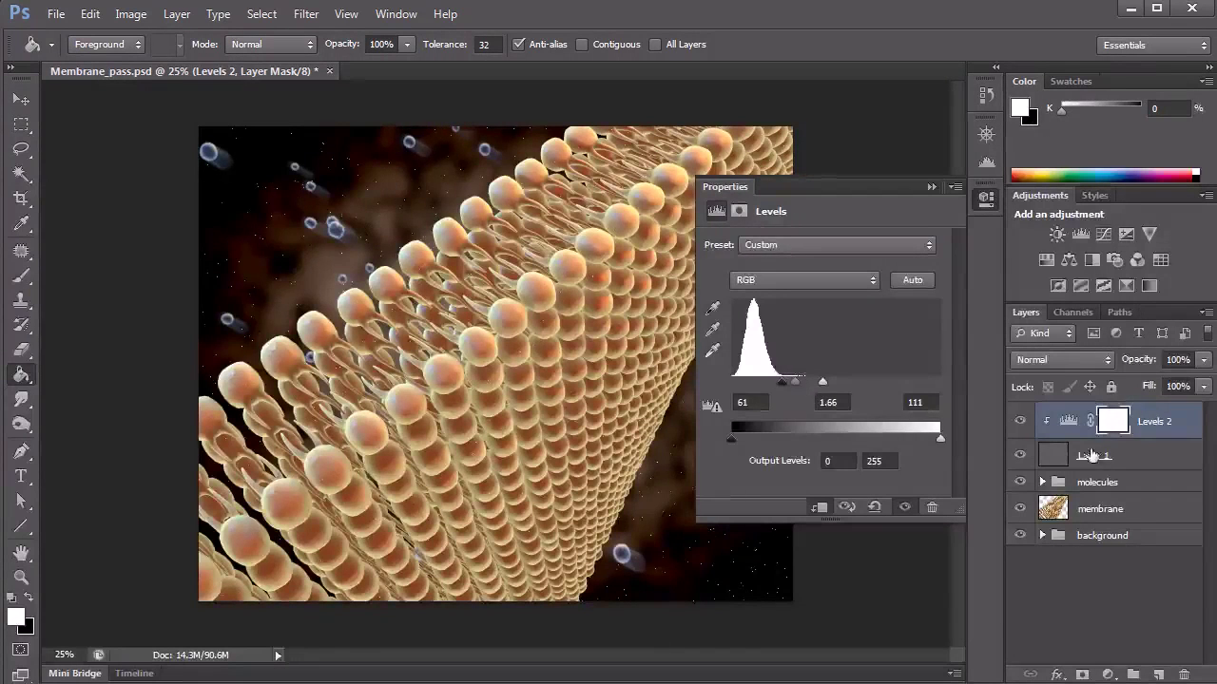
click(1093, 455)
Apply the Crystallize filter to Layer 1
click(323, 17)
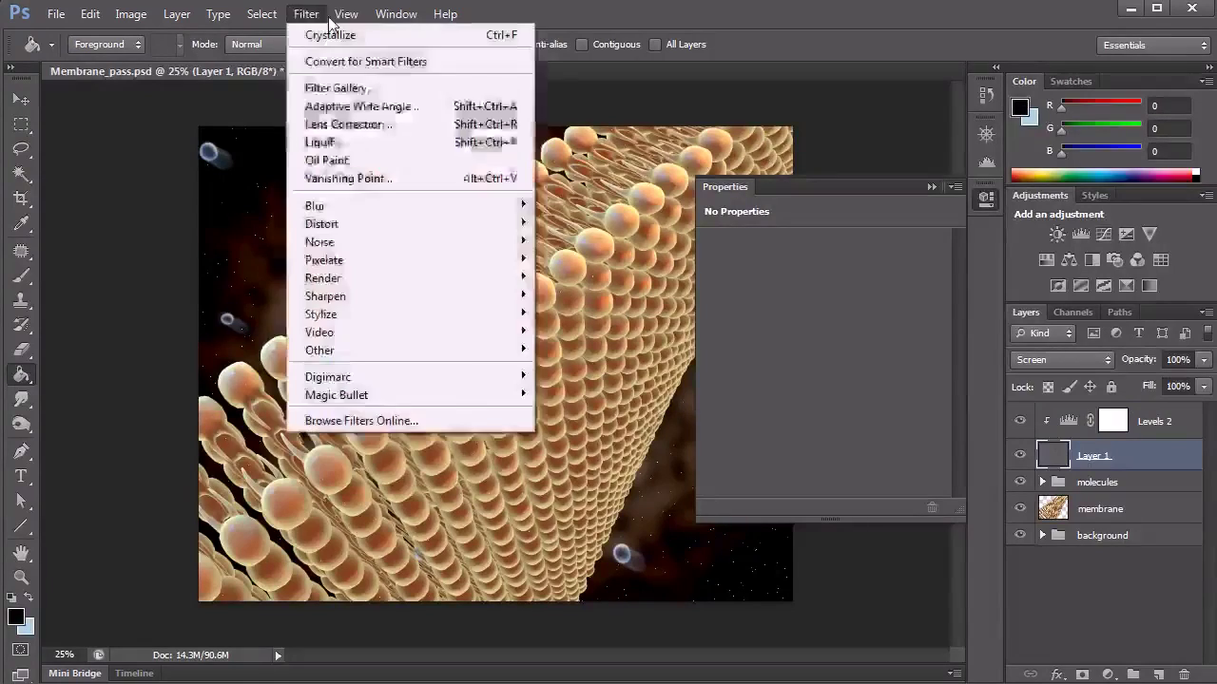
mouse_move(361, 264)
click(228, 277)
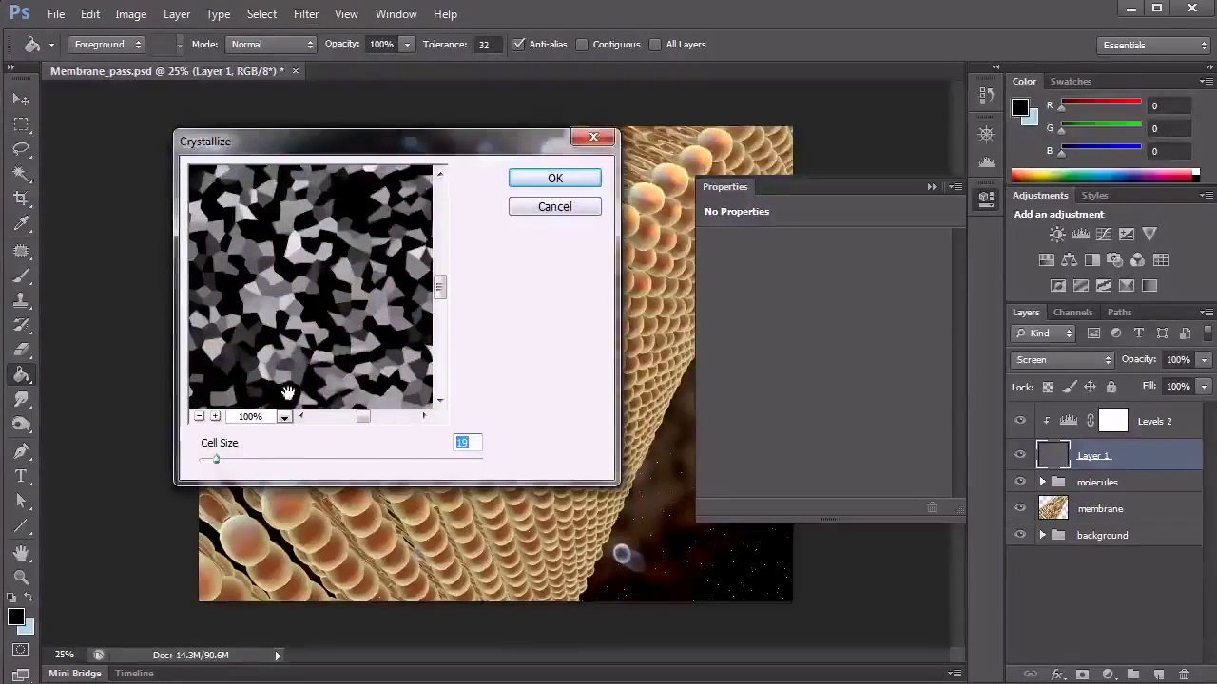
click(564, 179)
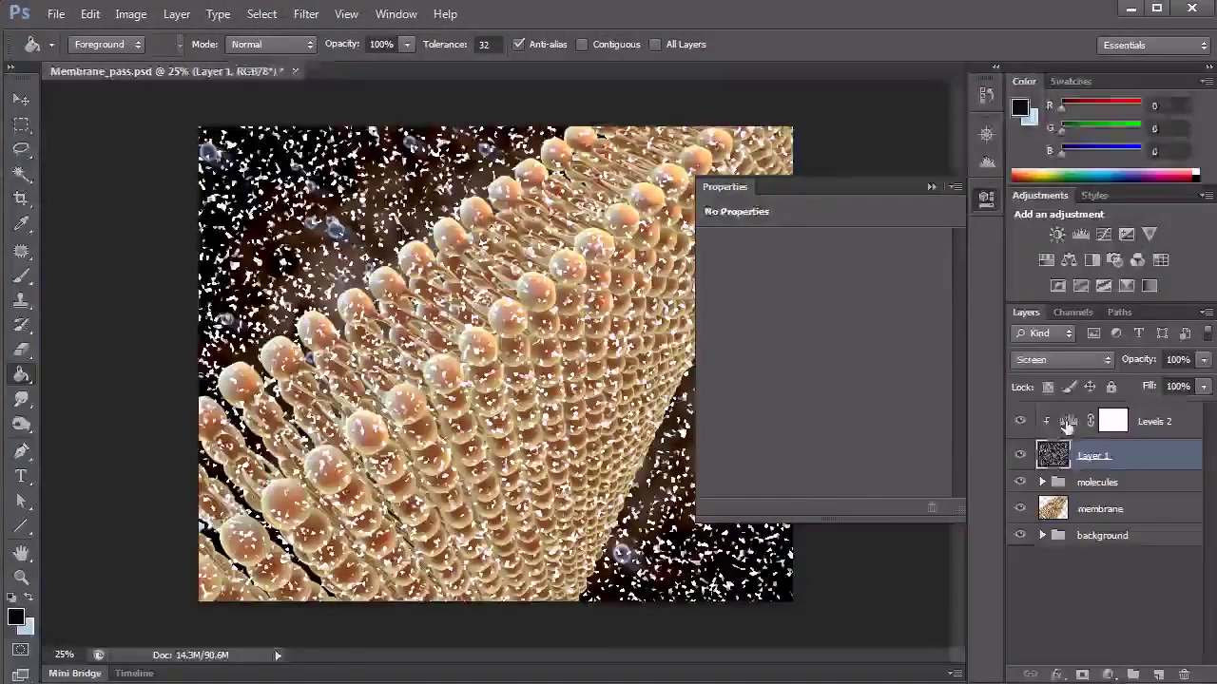
Set the Levels 2 input levels to 154, 0.69 and 245 to thin the specks
click(1112, 420)
drag(828, 386, 903, 384)
drag(823, 384, 877, 384)
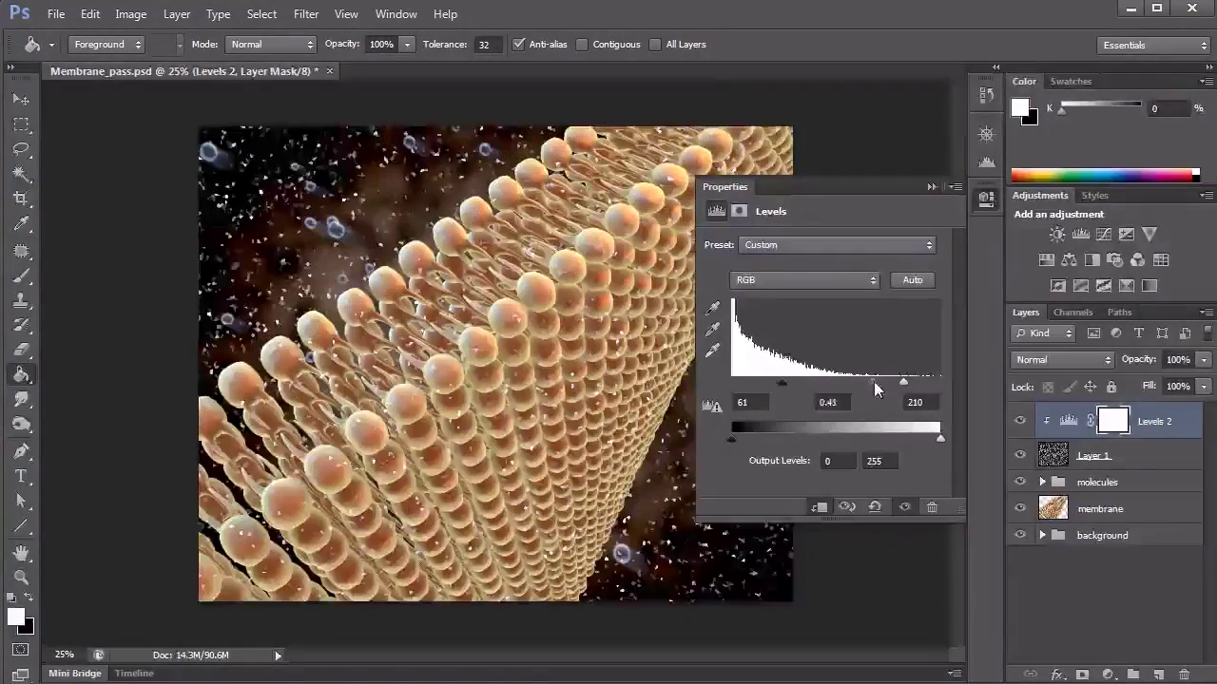
drag(789, 388, 932, 386)
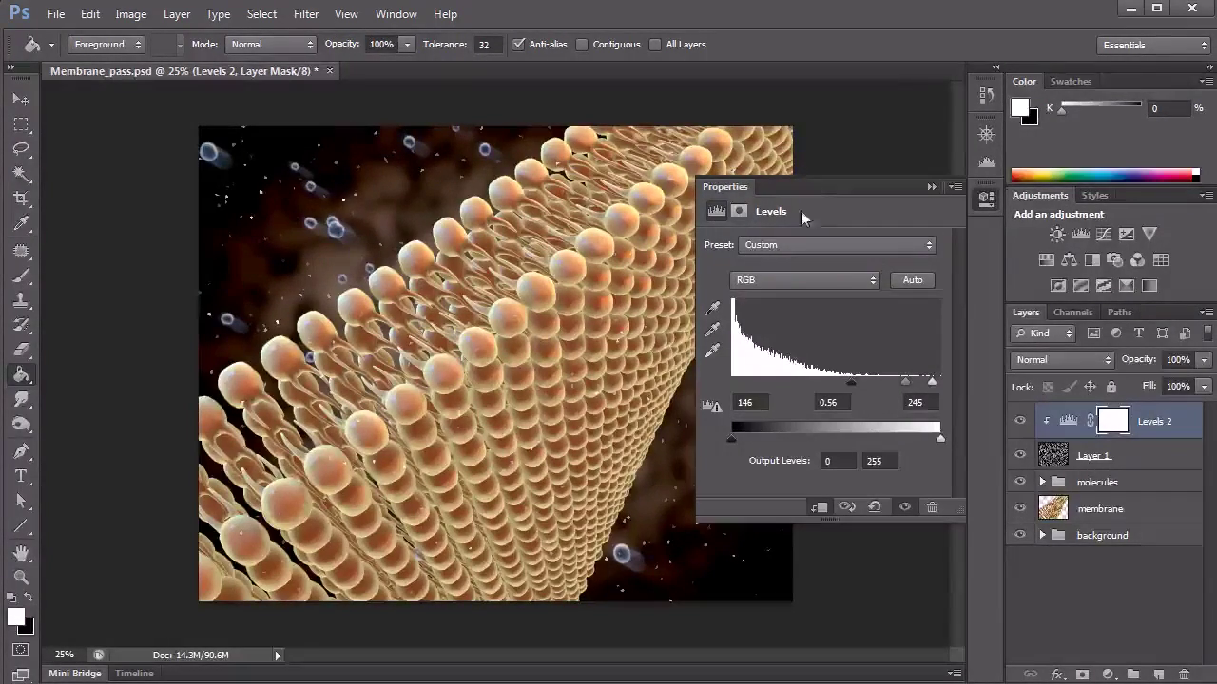
drag(875, 385, 905, 385)
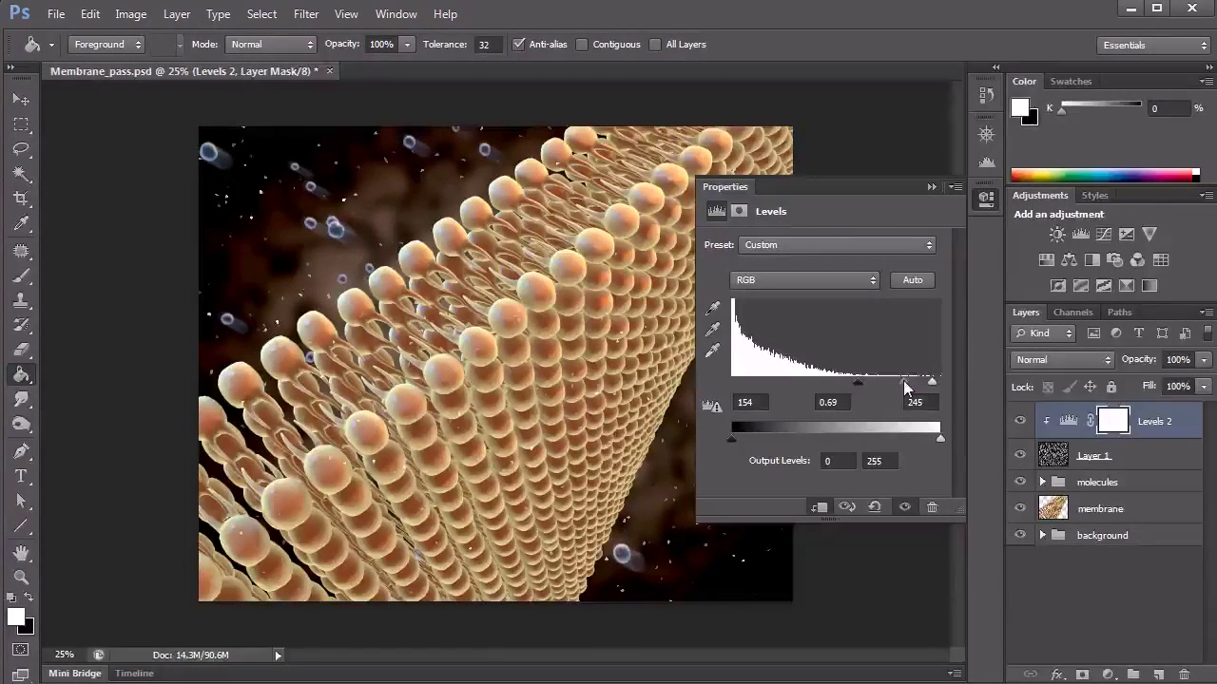
click(1131, 458)
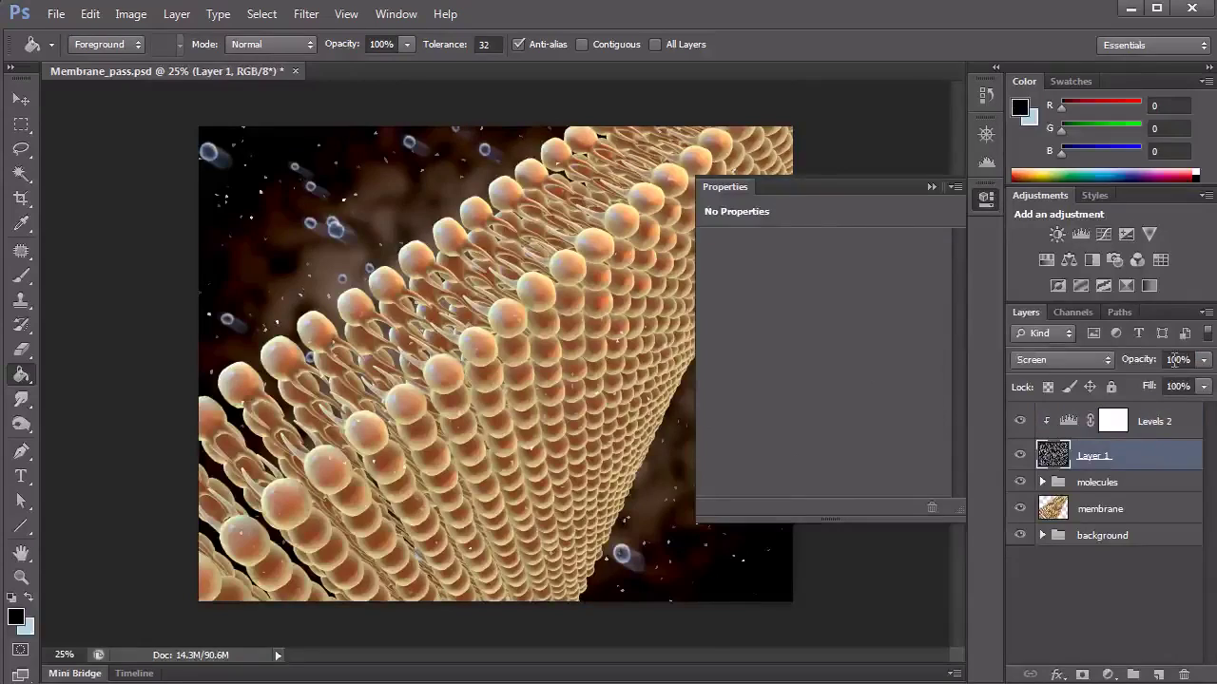
click(929, 187)
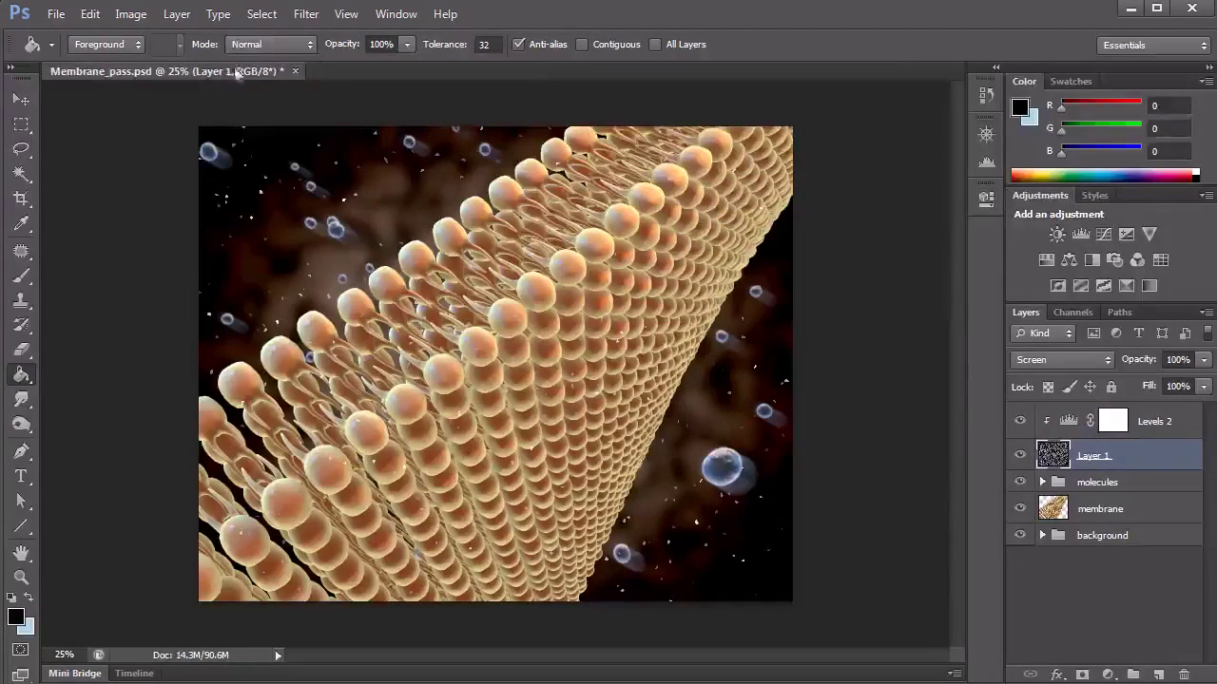
click(301, 17)
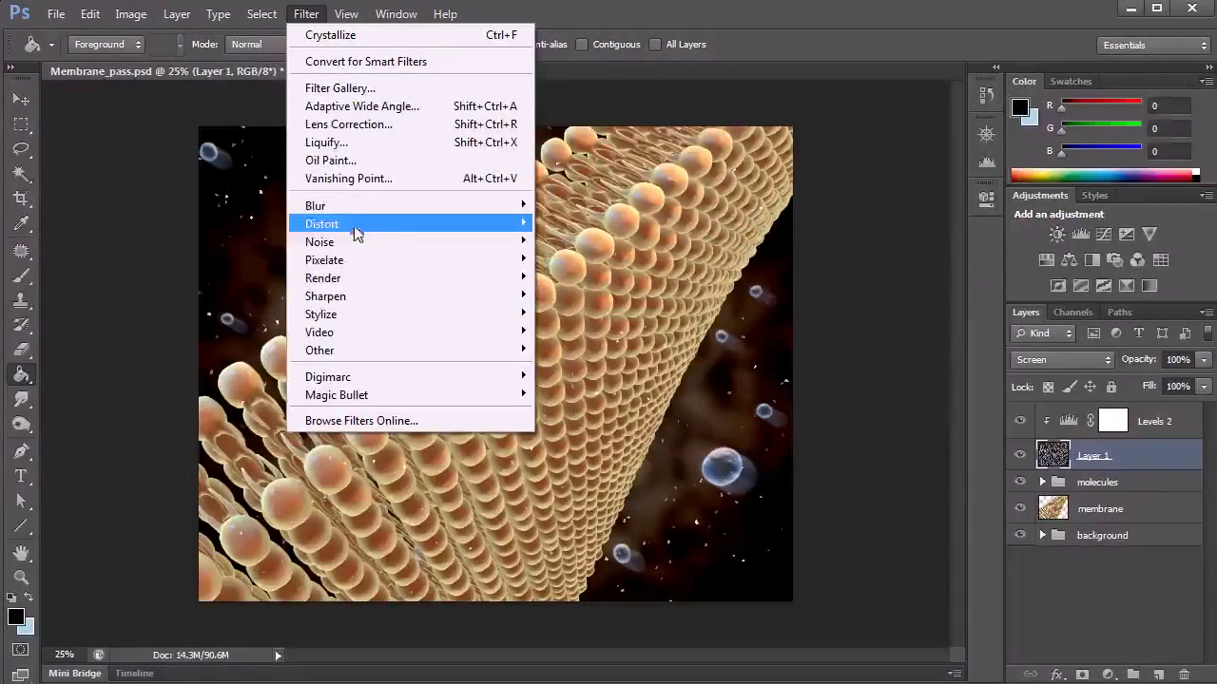
Apply a Motion Blur to Layer 1's speckles at -30° angle and 20 pixels distance
mouse_move(349, 211)
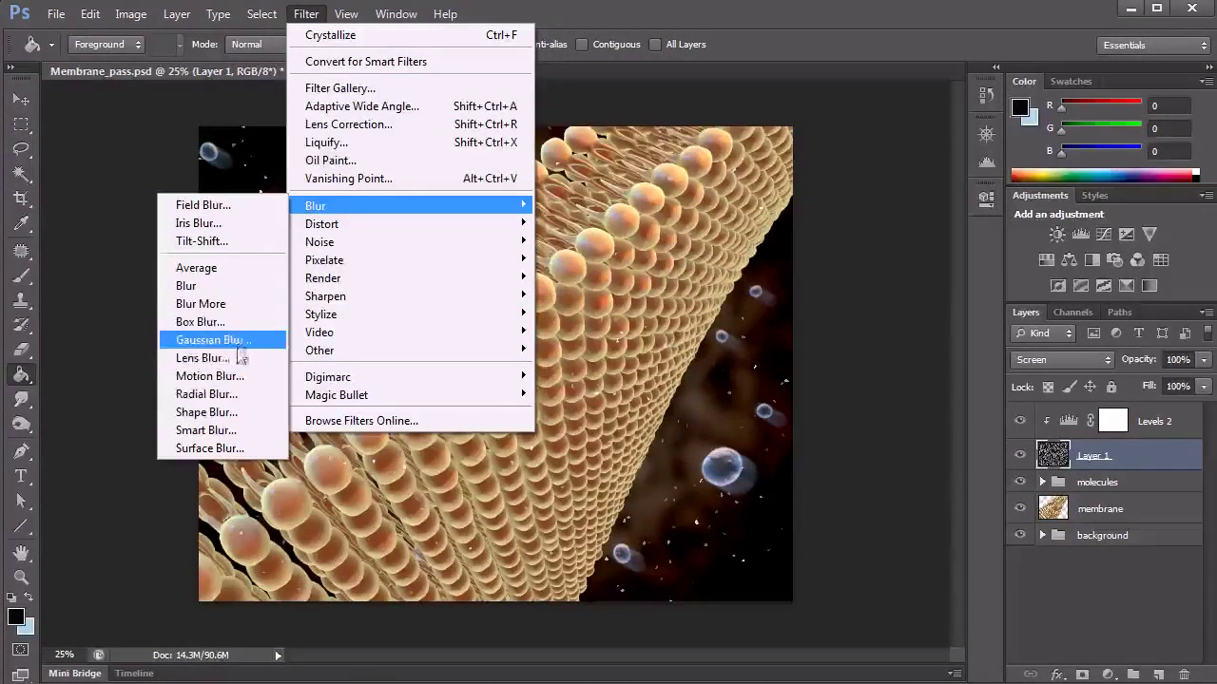
click(209, 376)
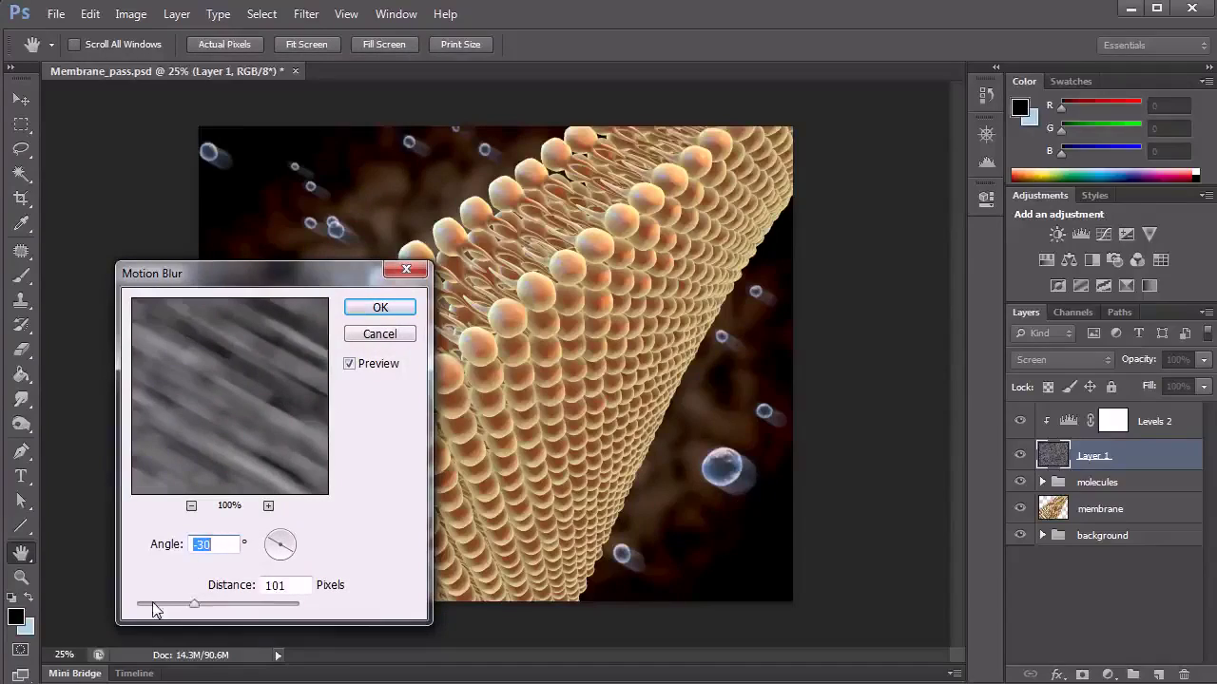
click(150, 611)
drag(162, 615, 158, 610)
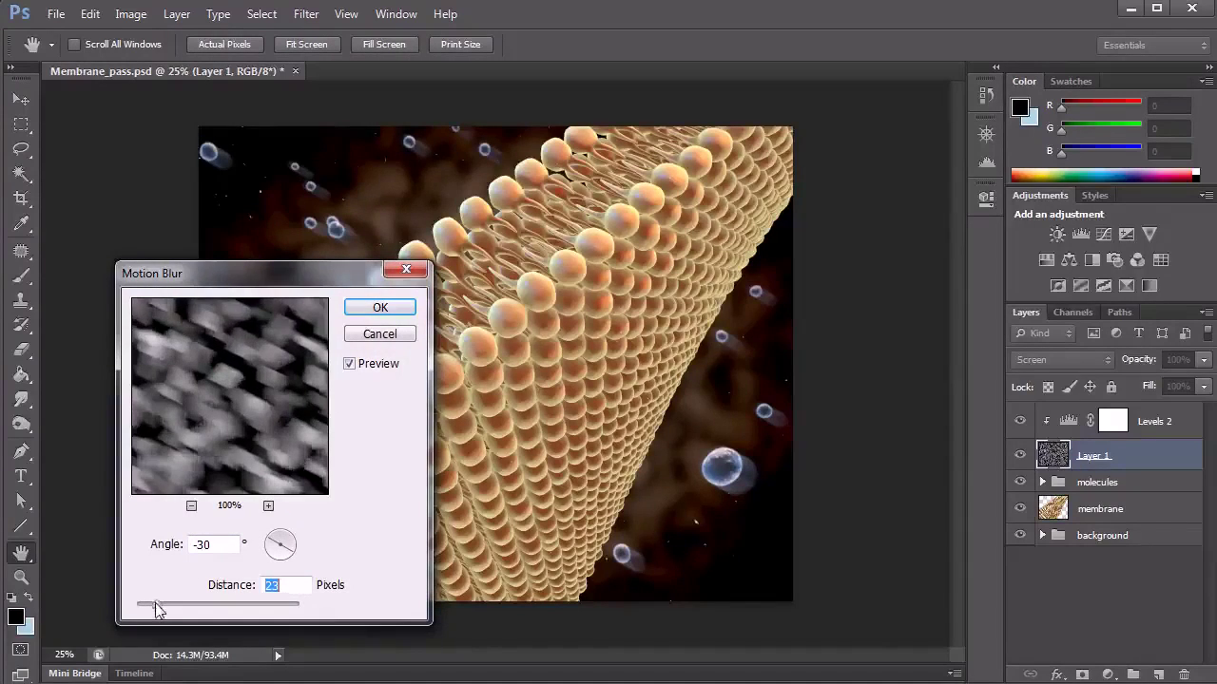
drag(276, 273, 922, 106)
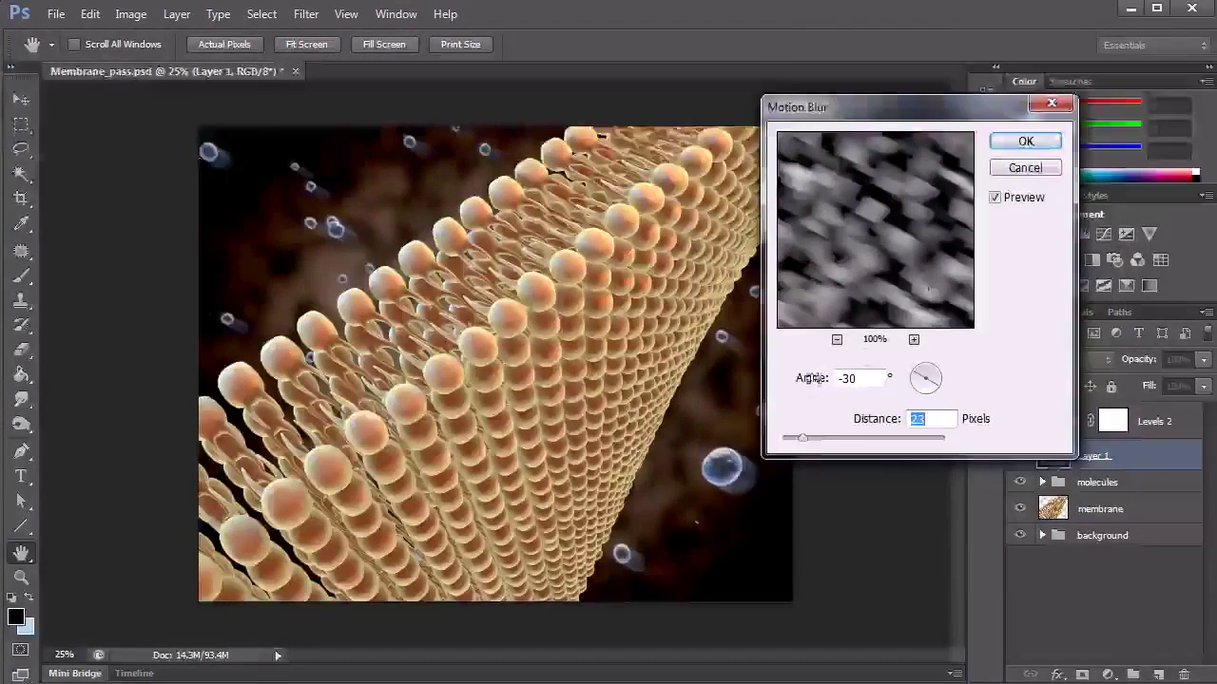
drag(803, 440, 800, 442)
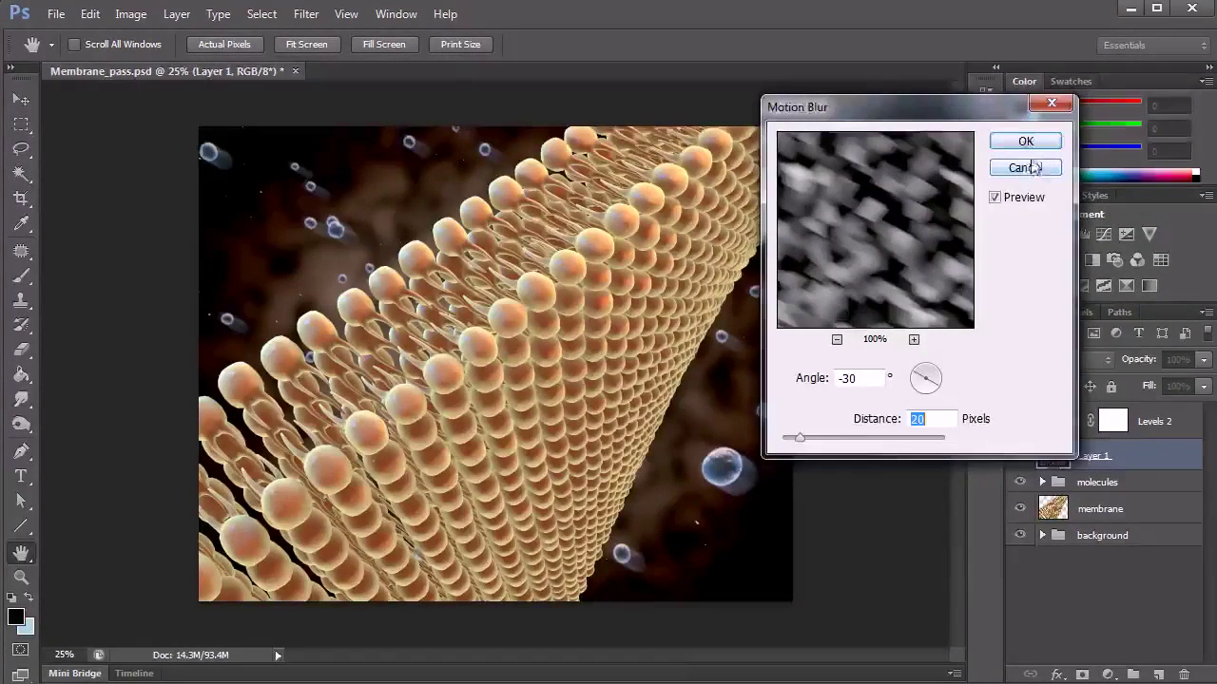
drag(971, 112, 1107, 318)
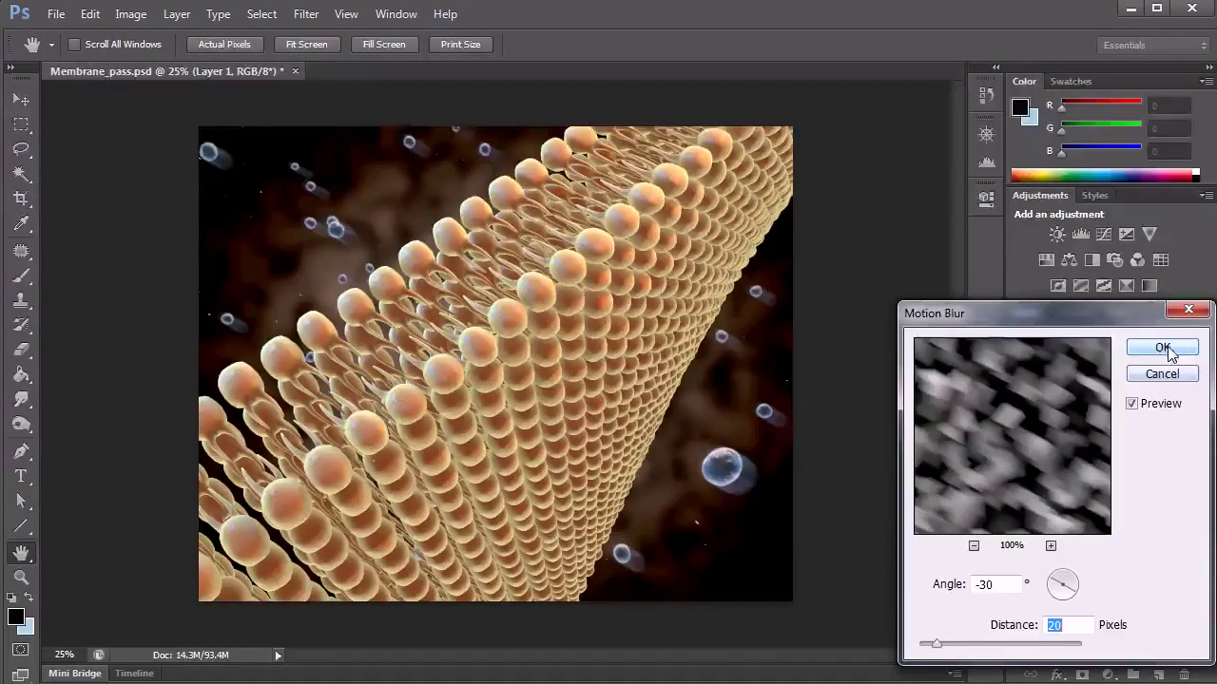
click(1162, 347)
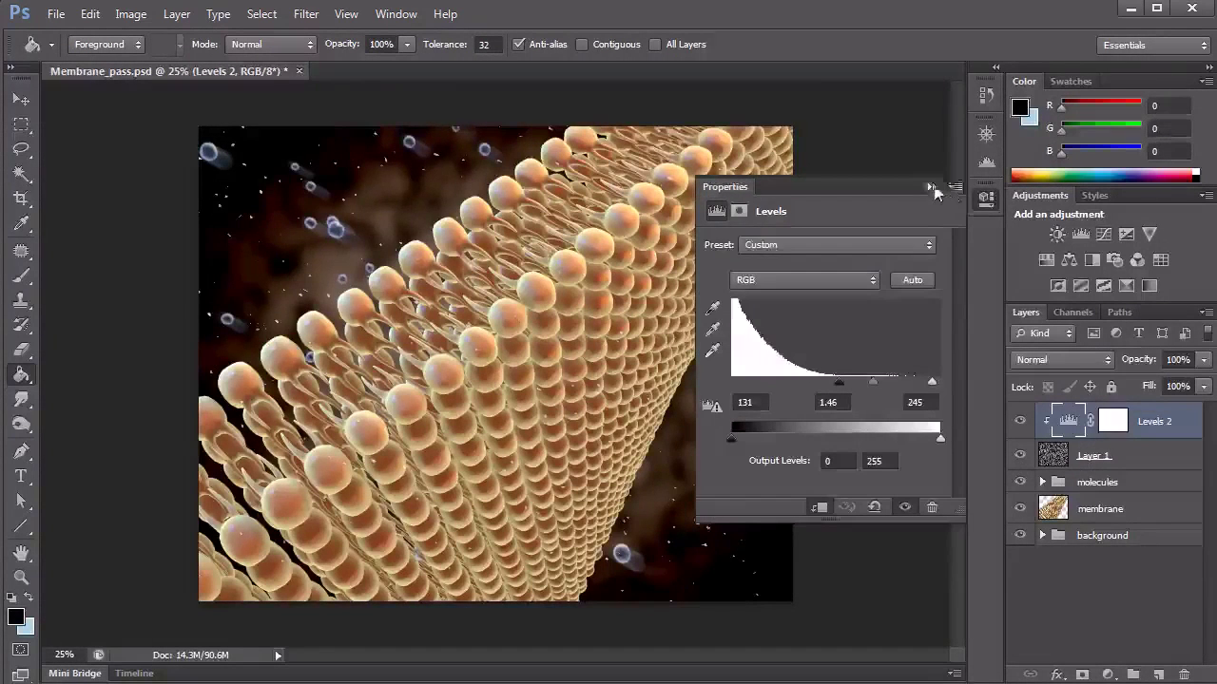
Merge Layer 1 with Levels 2 into one layer and set its blend mode to Screen
click(931, 187)
click(1059, 461)
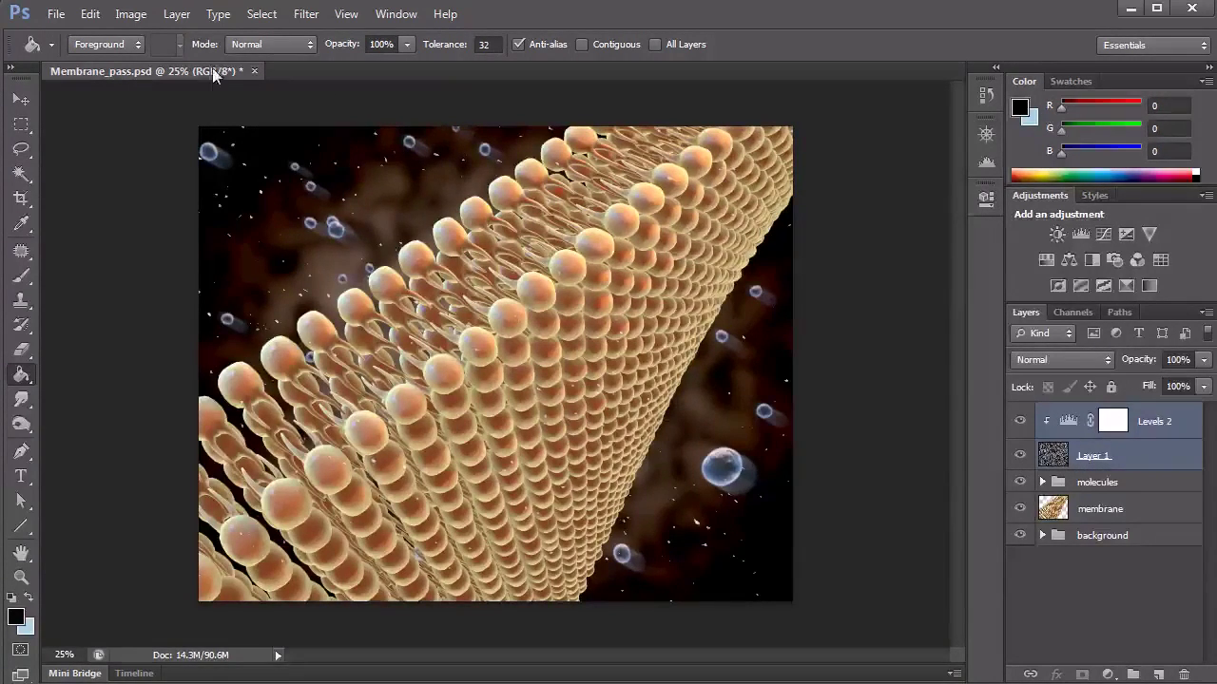
click(174, 14)
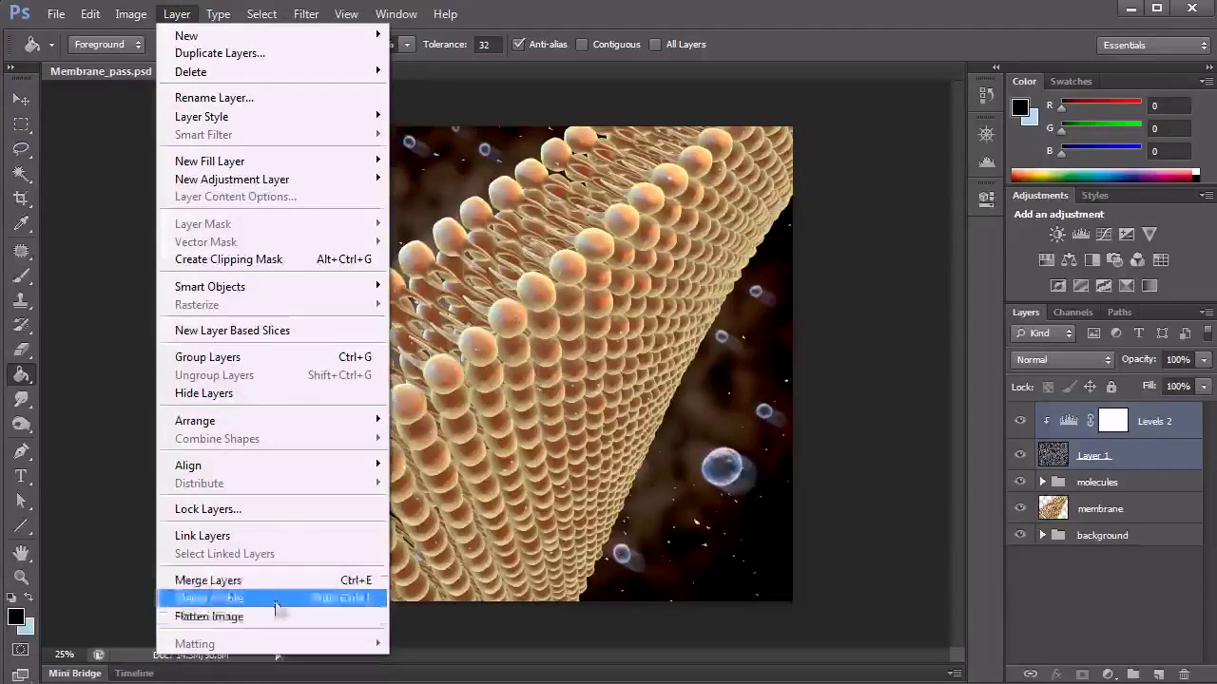
click(209, 581)
click(1105, 361)
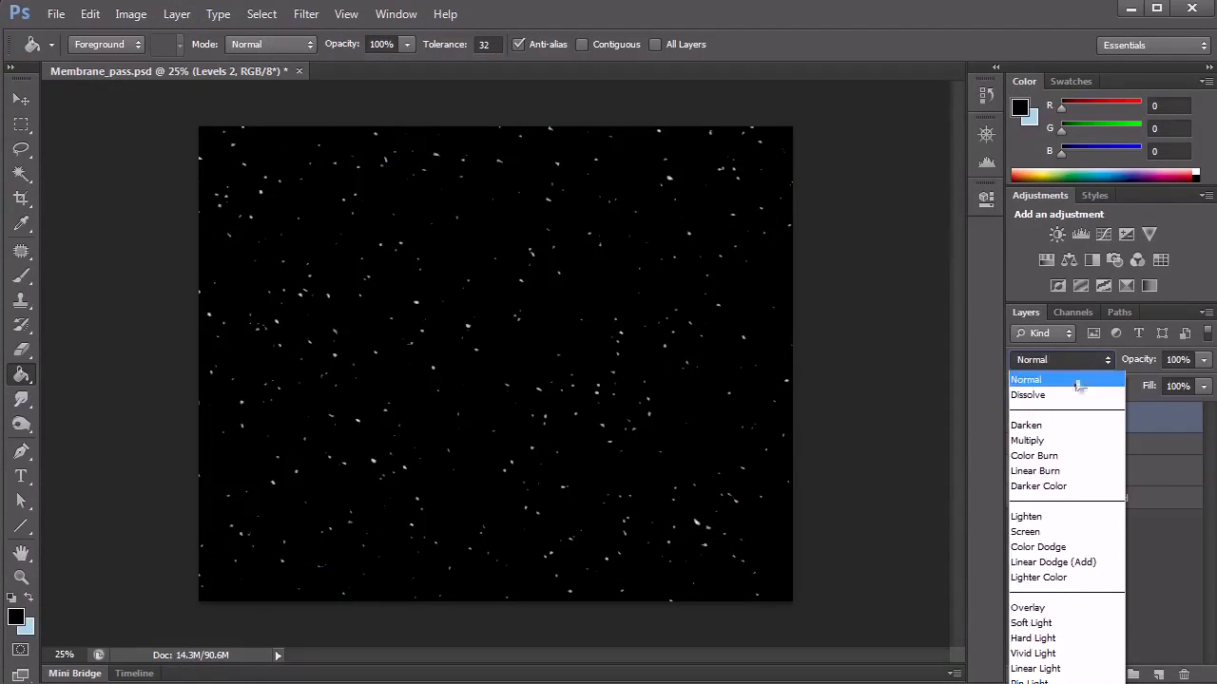
click(1062, 531)
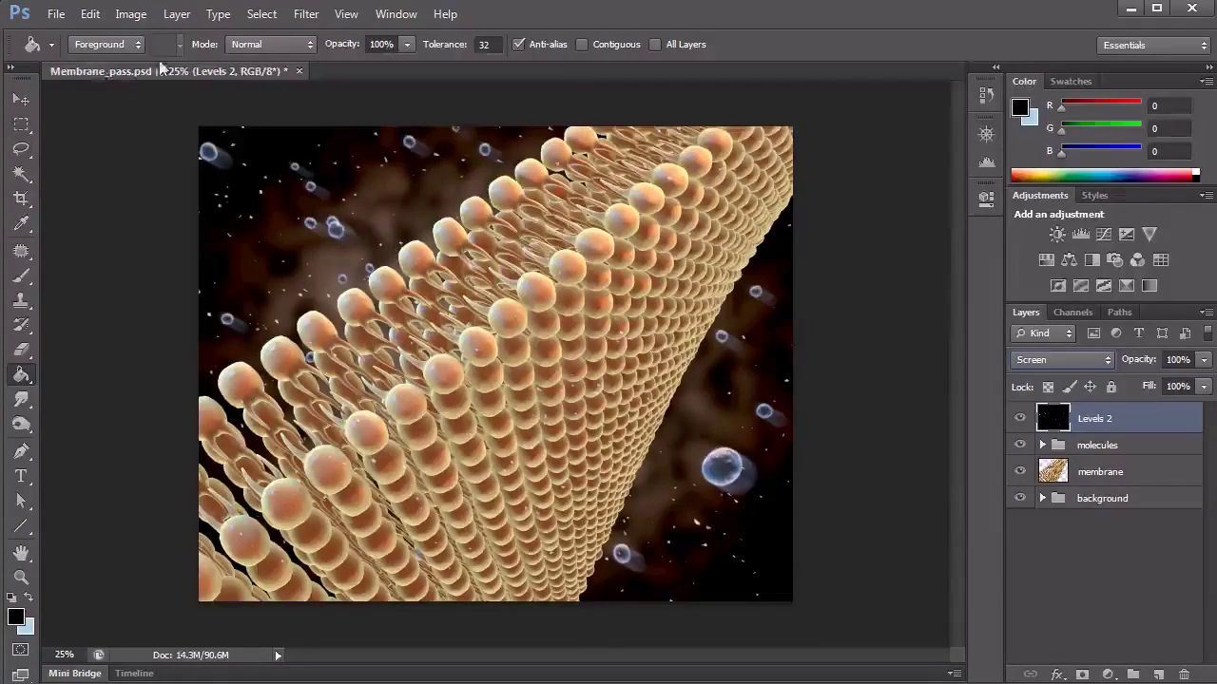
Apply another Motion Blur at -30° and 20 pixels to the merged speckle layer
click(306, 13)
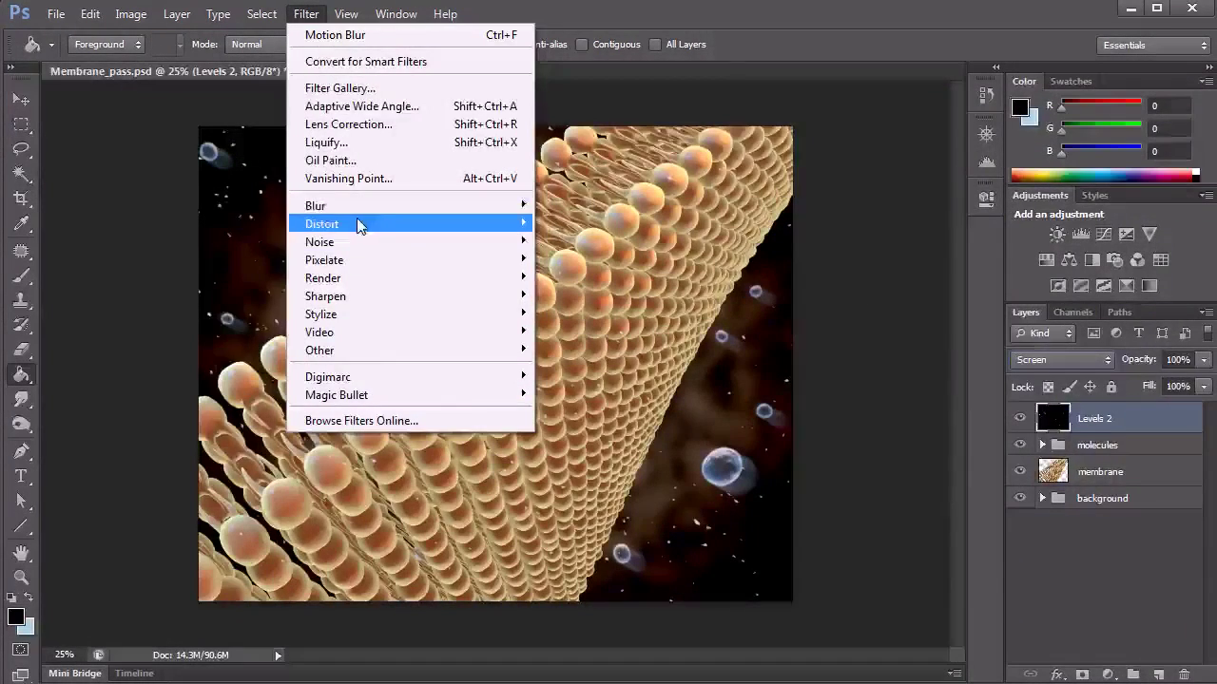
mouse_move(352, 211)
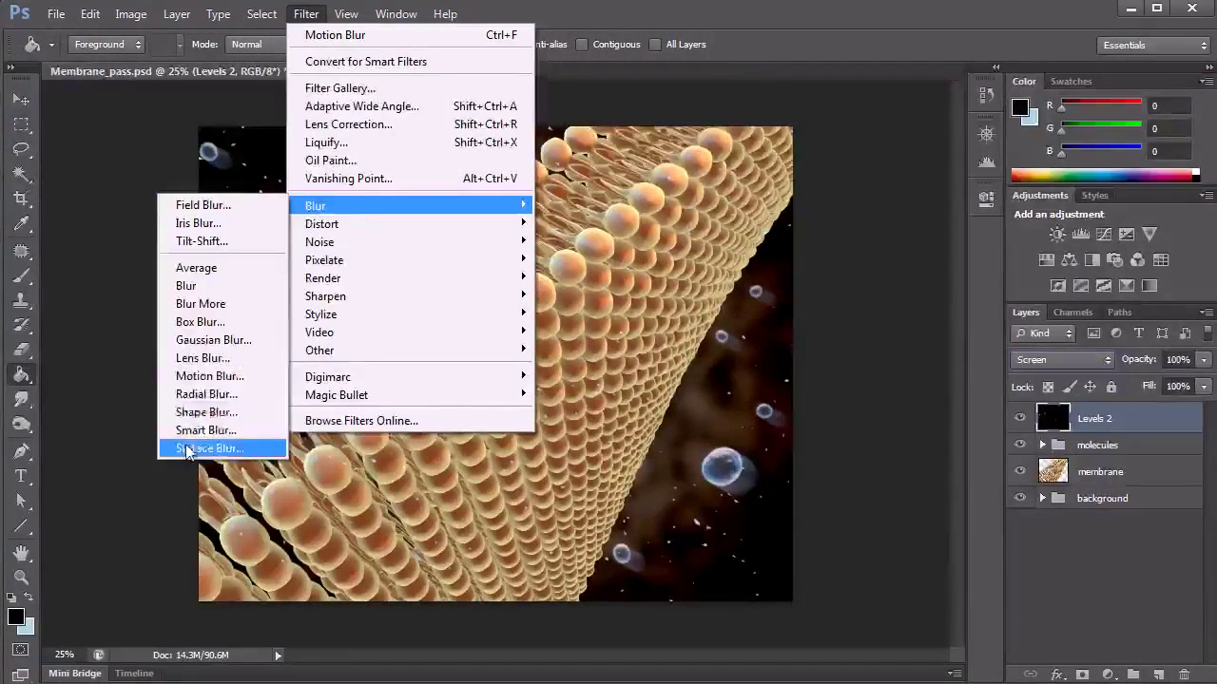
click(226, 384)
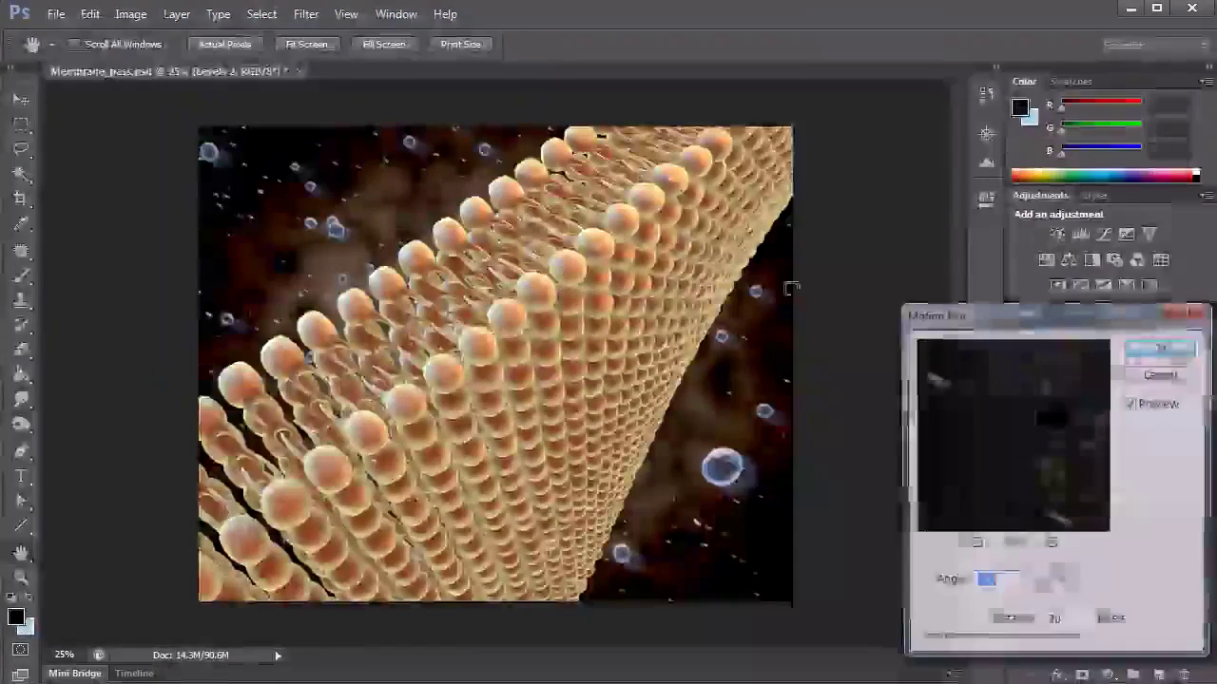
drag(998, 260, 824, 113)
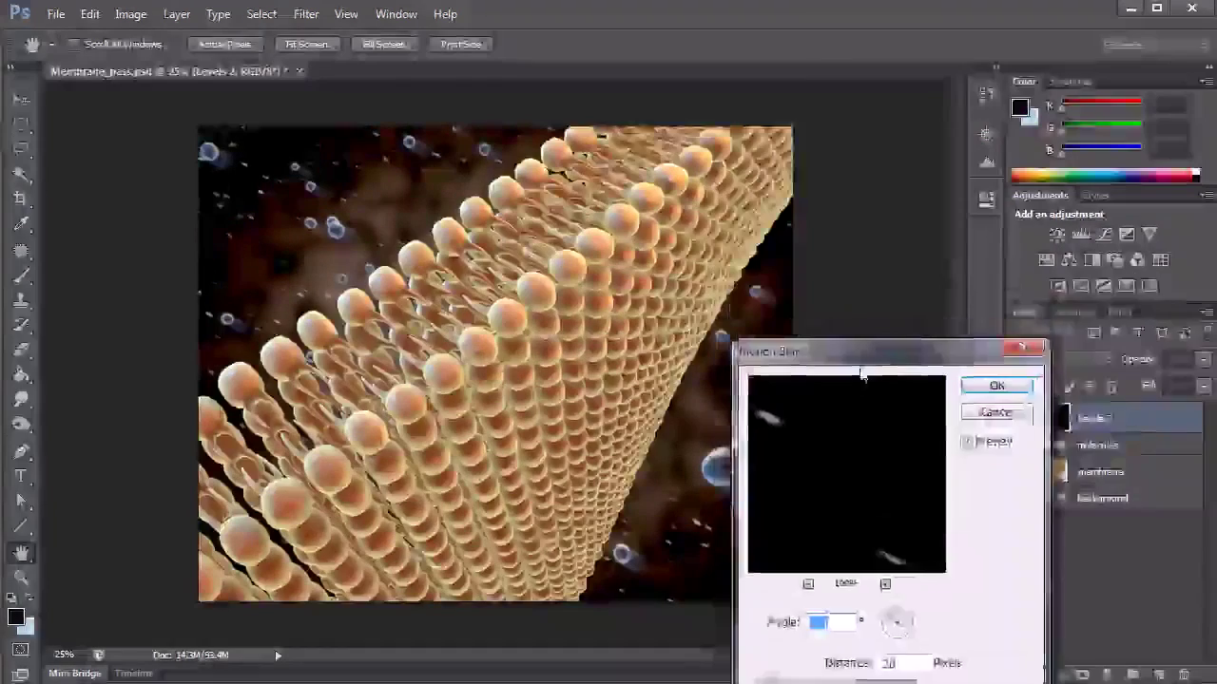
drag(864, 374, 789, 229)
click(927, 270)
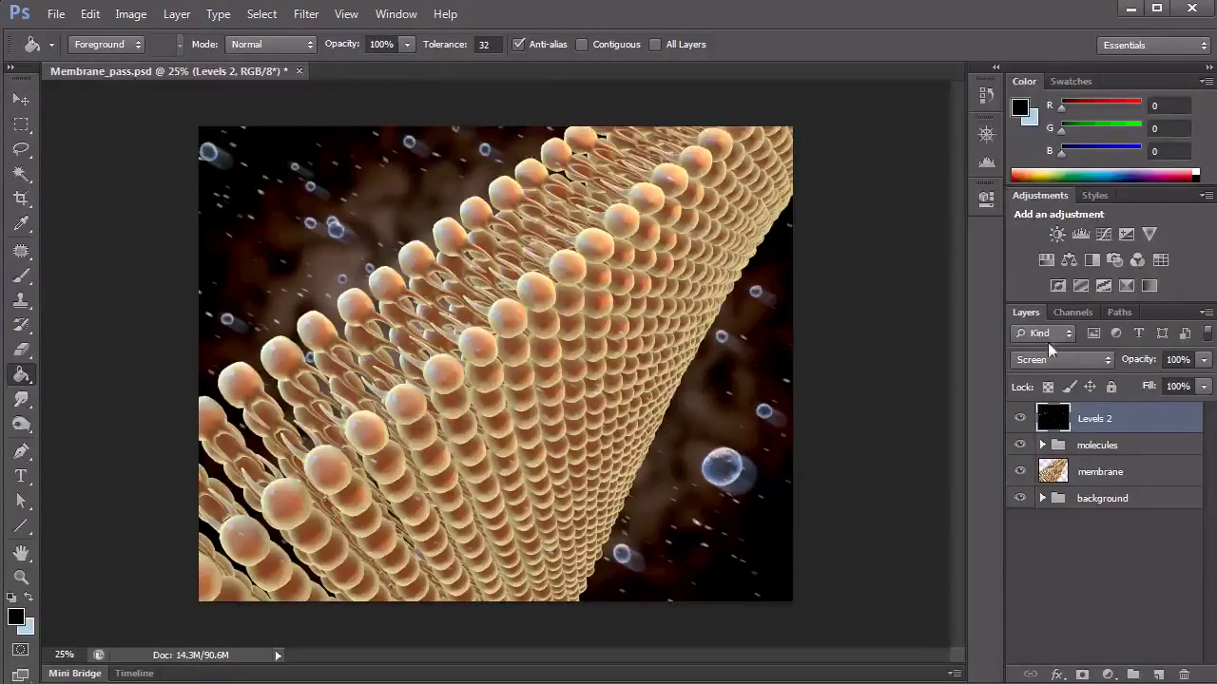
Soften the streaks with a Gaussian Blur of 1.8-pixel radius
click(306, 13)
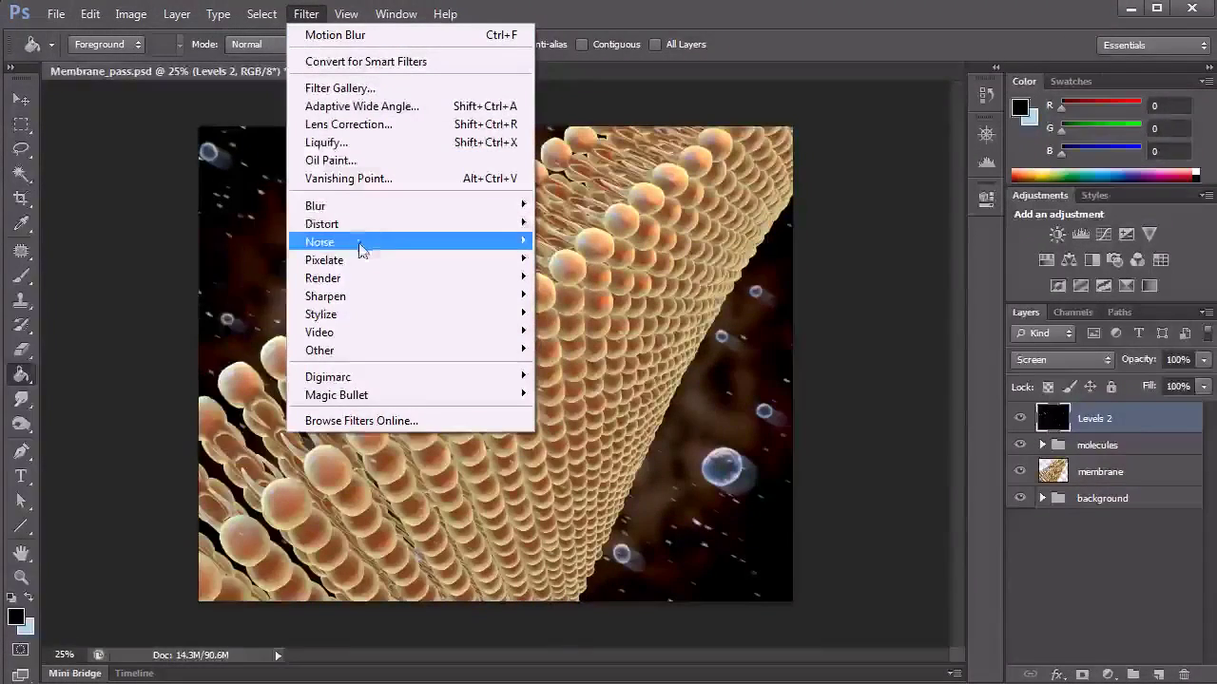
mouse_move(352, 219)
click(266, 342)
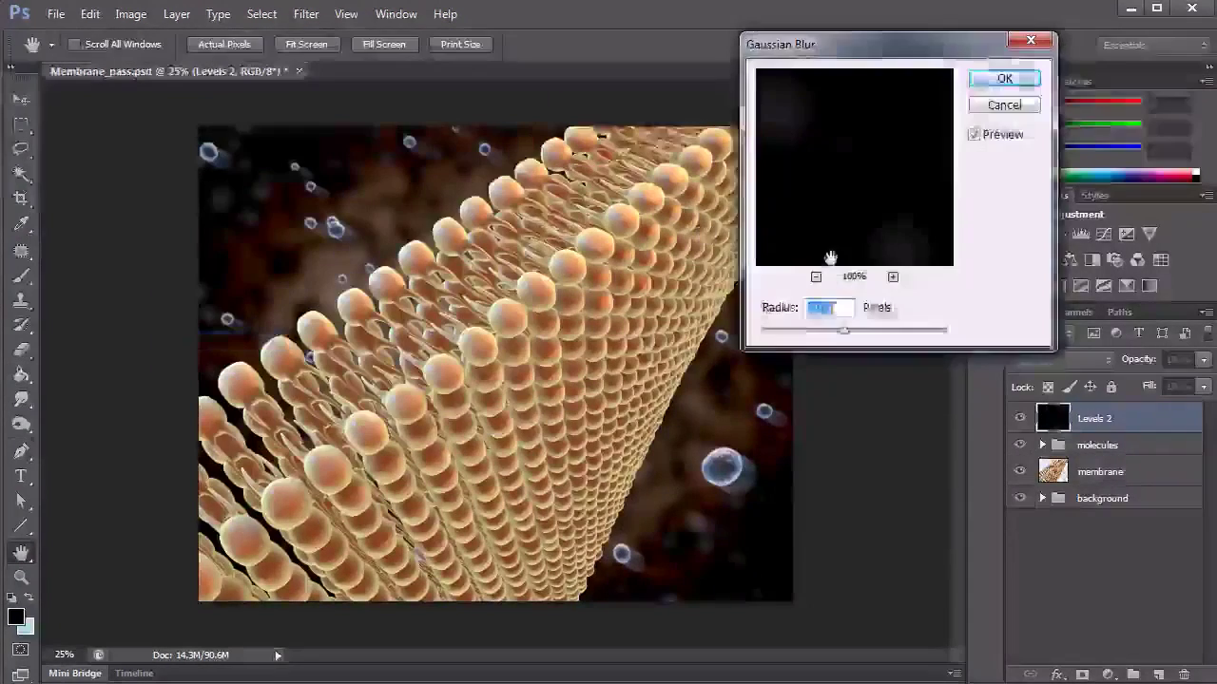
click(769, 332)
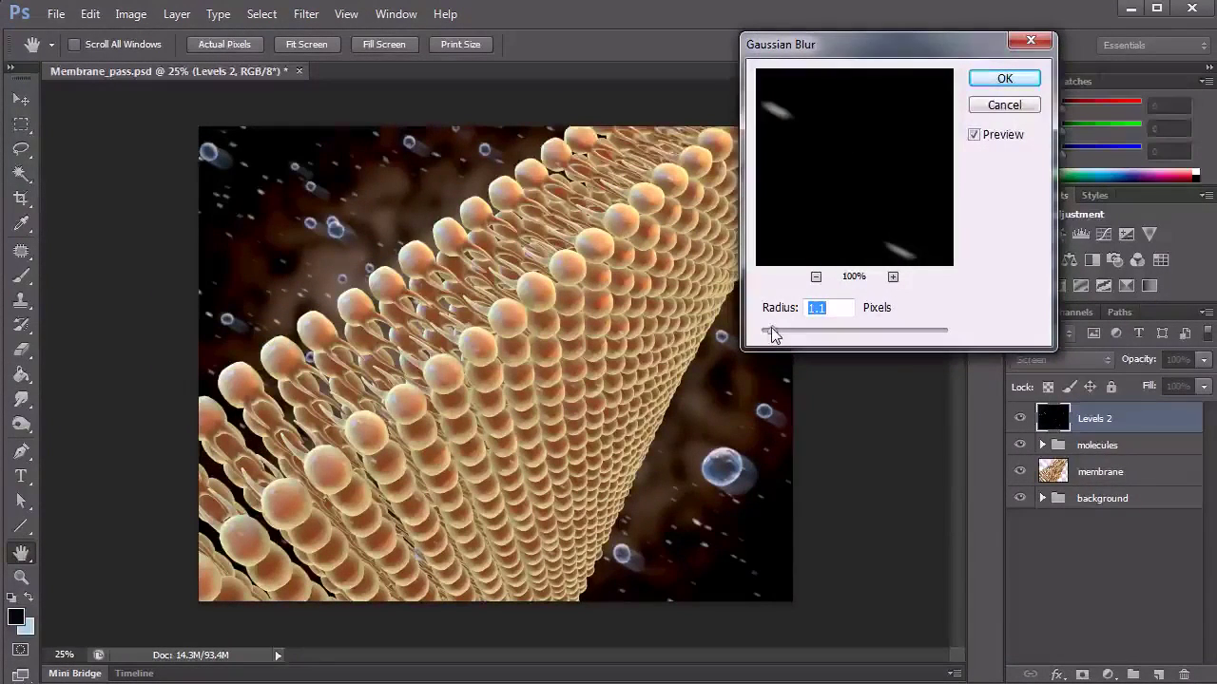
drag(771, 327, 779, 327)
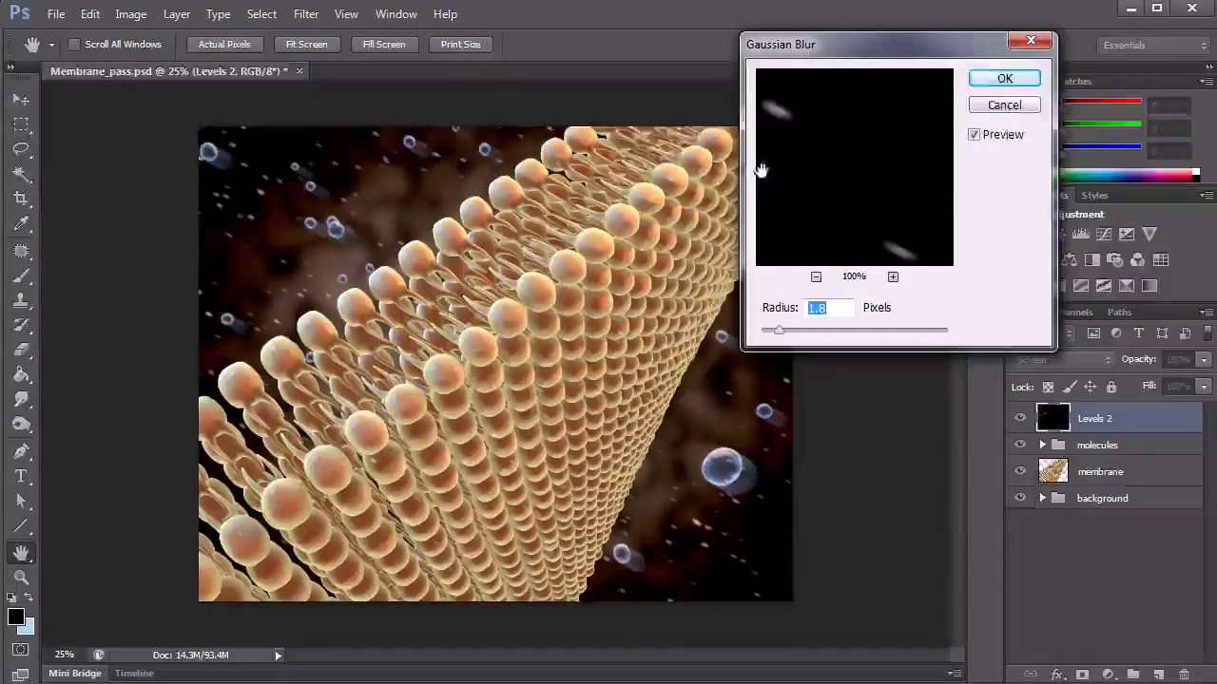
click(1002, 80)
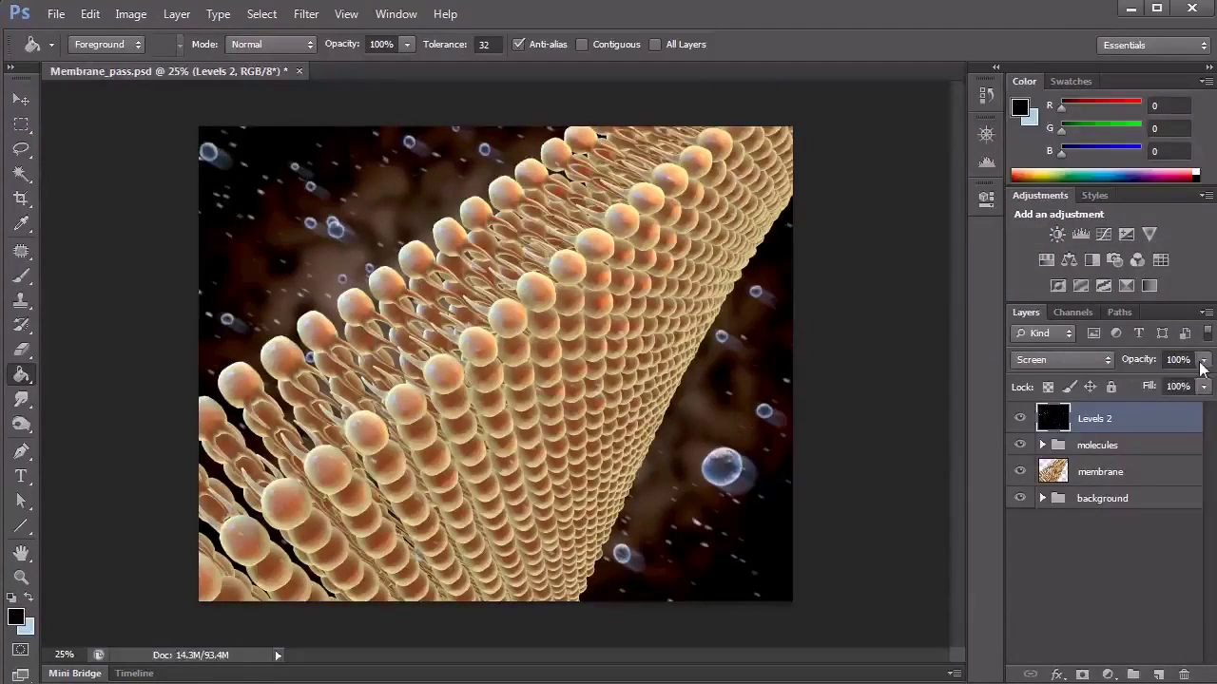
Fade the speckle layer's opacity to about 29%
click(1202, 361)
mouse_move(1131, 378)
mouse_down()
mouse_move(1104, 385)
mouse_move(1132, 378)
mouse_up()
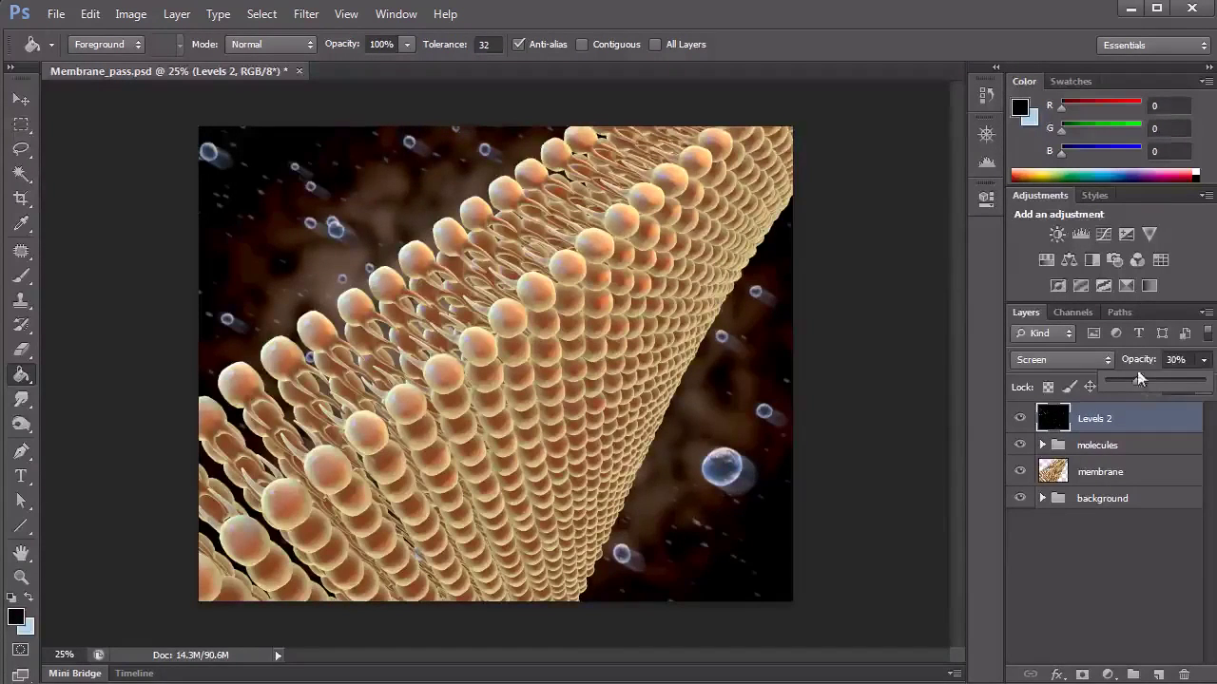
drag(1139, 378, 1145, 379)
drag(1138, 379, 1134, 378)
drag(1135, 379, 1135, 379)
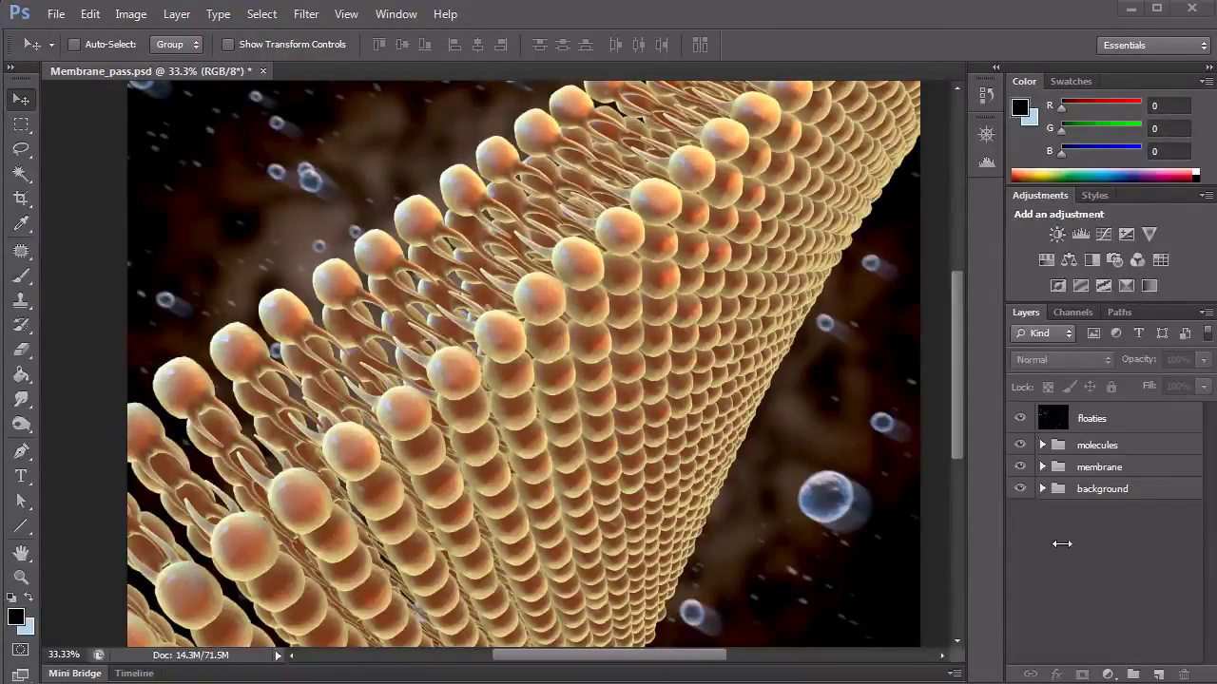
Expand the background group to inspect the BG layer and Levels 1, then collapse it
click(1042, 488)
click(1143, 557)
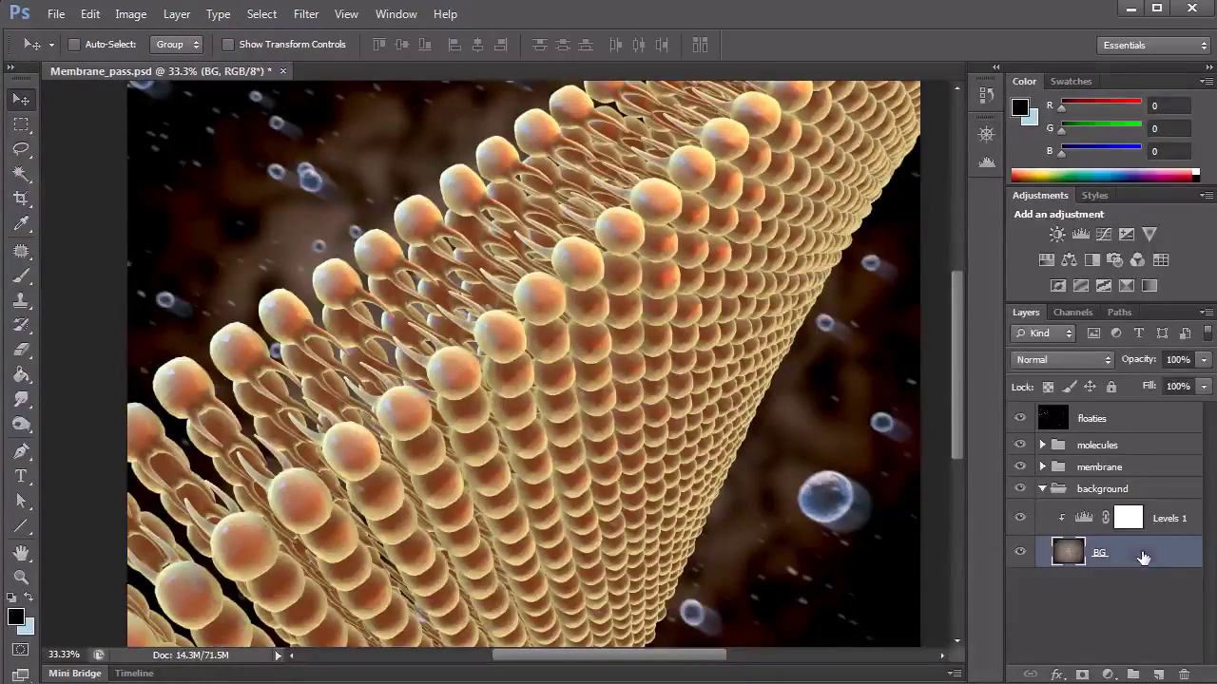
click(1162, 517)
click(1135, 557)
click(1040, 489)
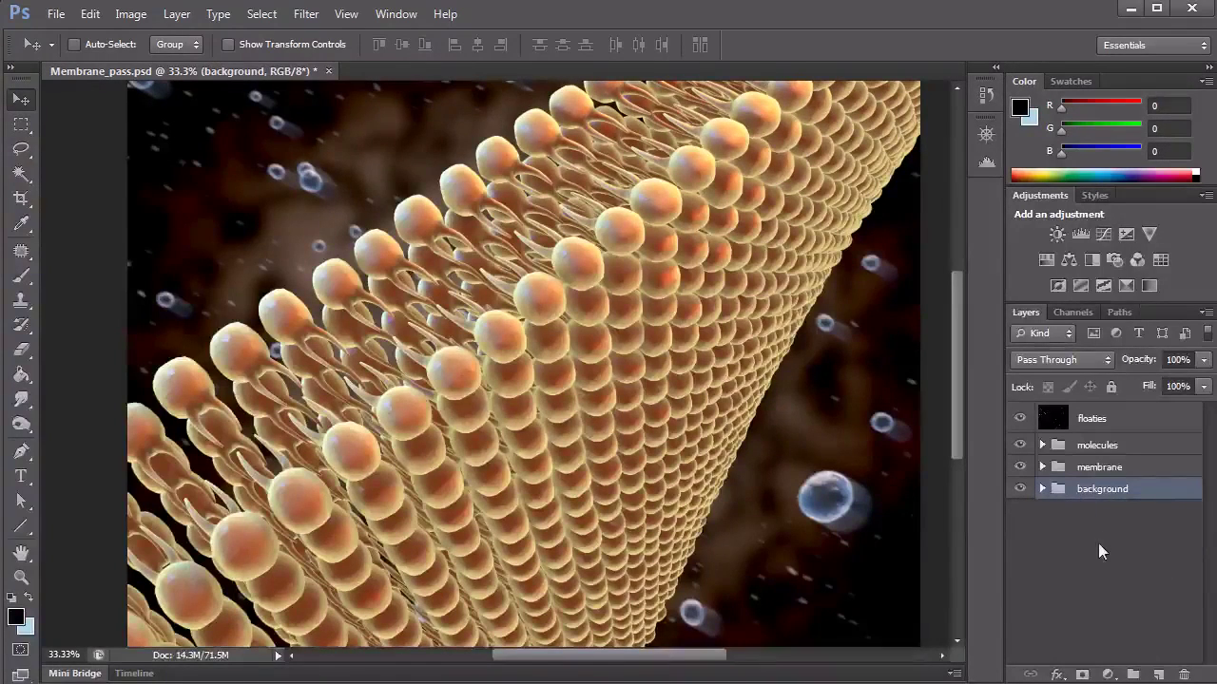
Expand the membrane group, select the membrane layer and bring up the adjustment layer list
click(1041, 466)
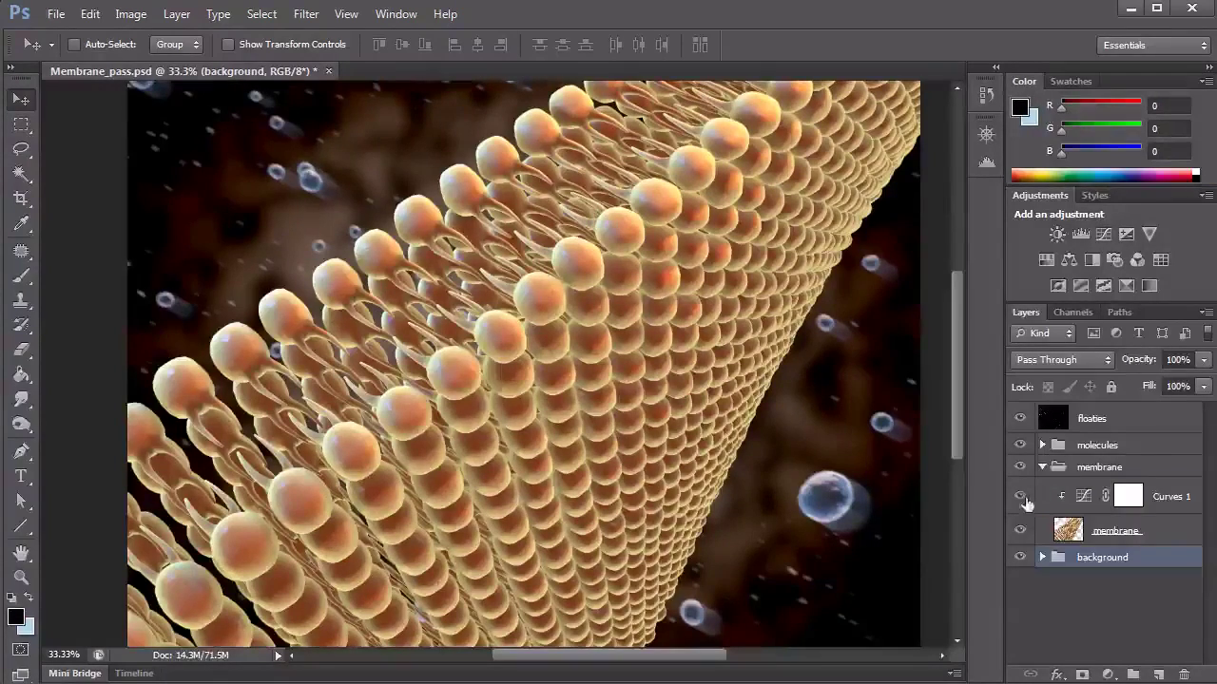
click(1159, 534)
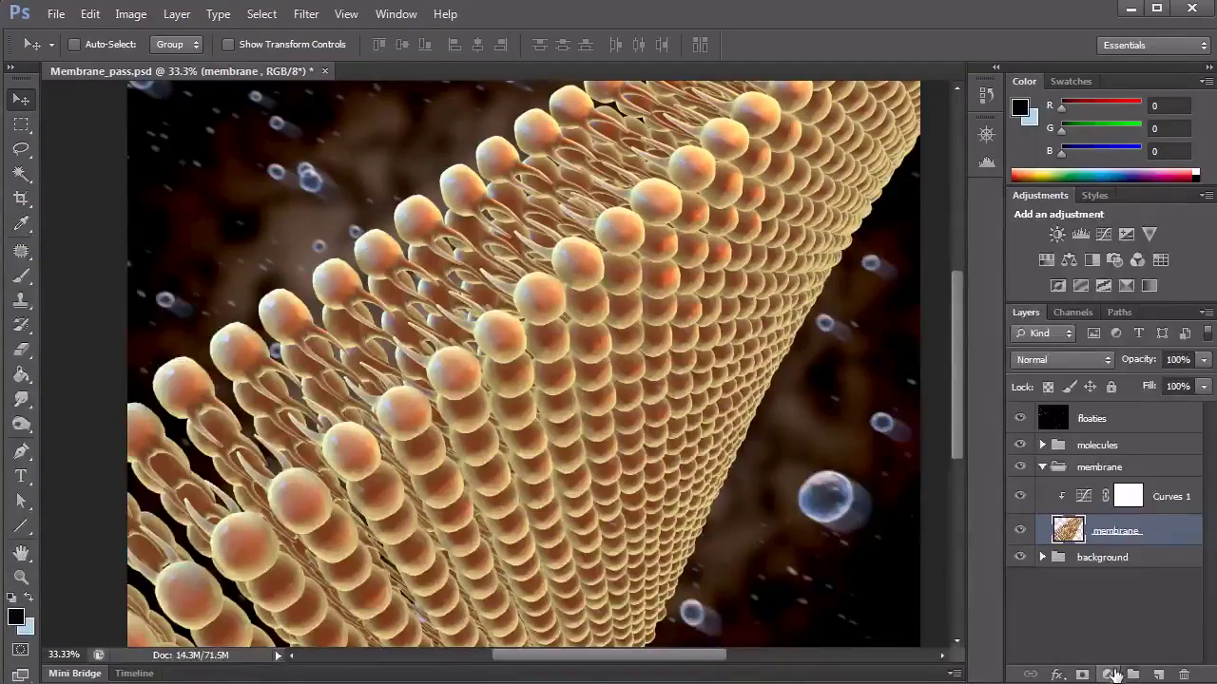
click(1107, 674)
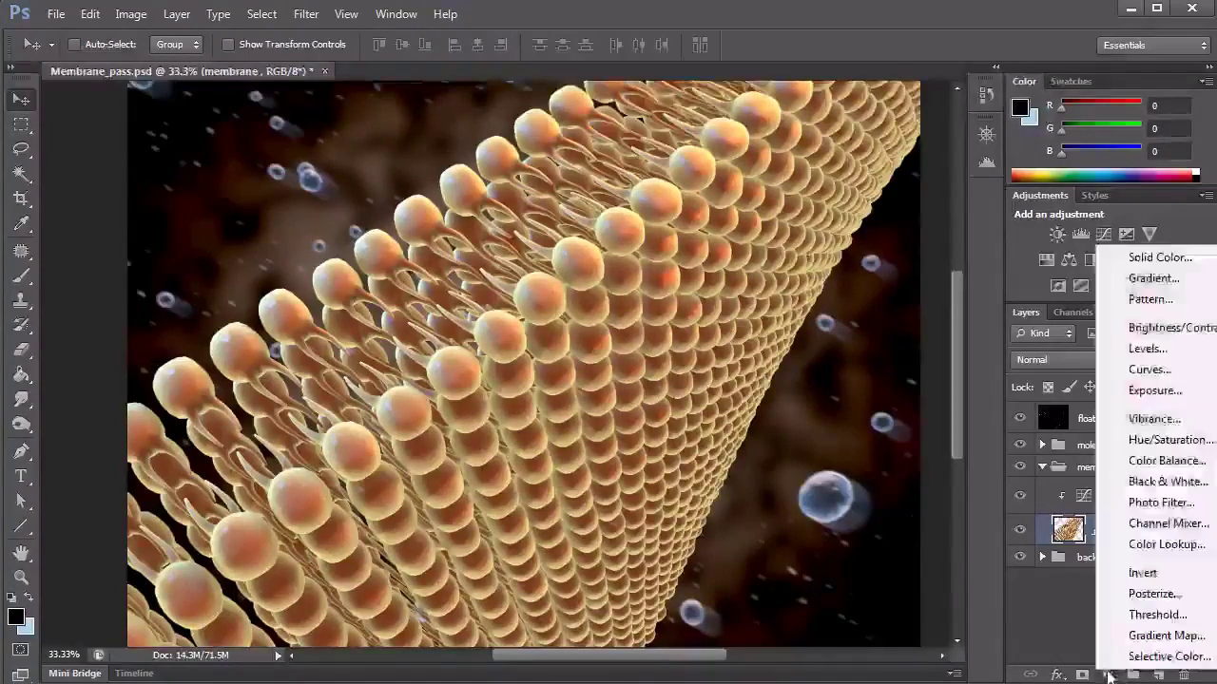
key(Escape)
click(1108, 674)
key(Escape)
Add a Curves 2 adjustment layer clipped to the membrane layer
click(1107, 673)
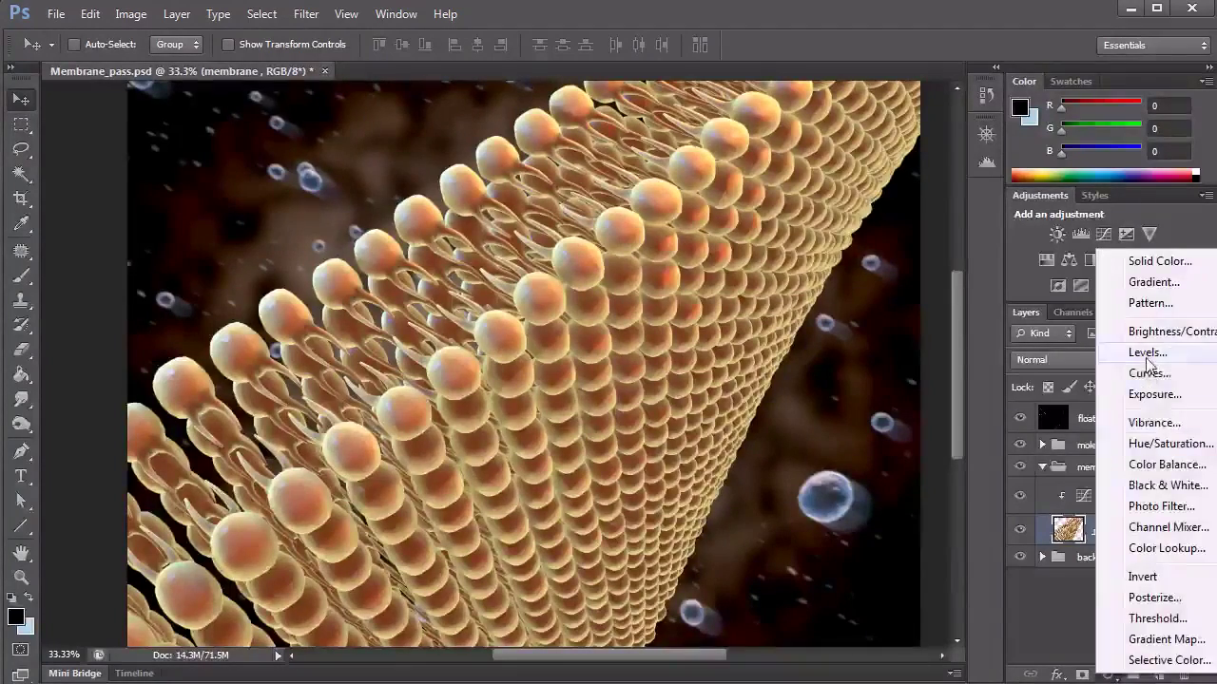
alt+click(1148, 374)
click(251, 259)
click(541, 244)
drag(513, 251, 860, 190)
Shape the Curves 2 RGB curve into an S-curve with deeper shadows and brighter highlights
drag(885, 339, 872, 336)
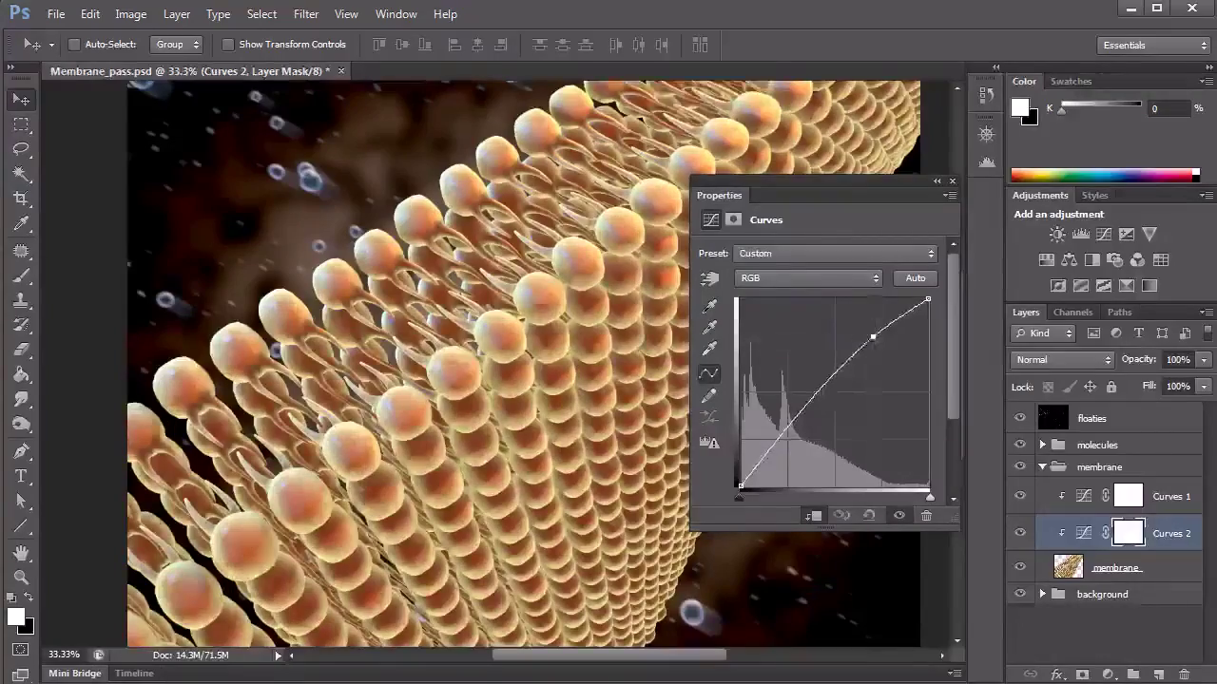
click(790, 440)
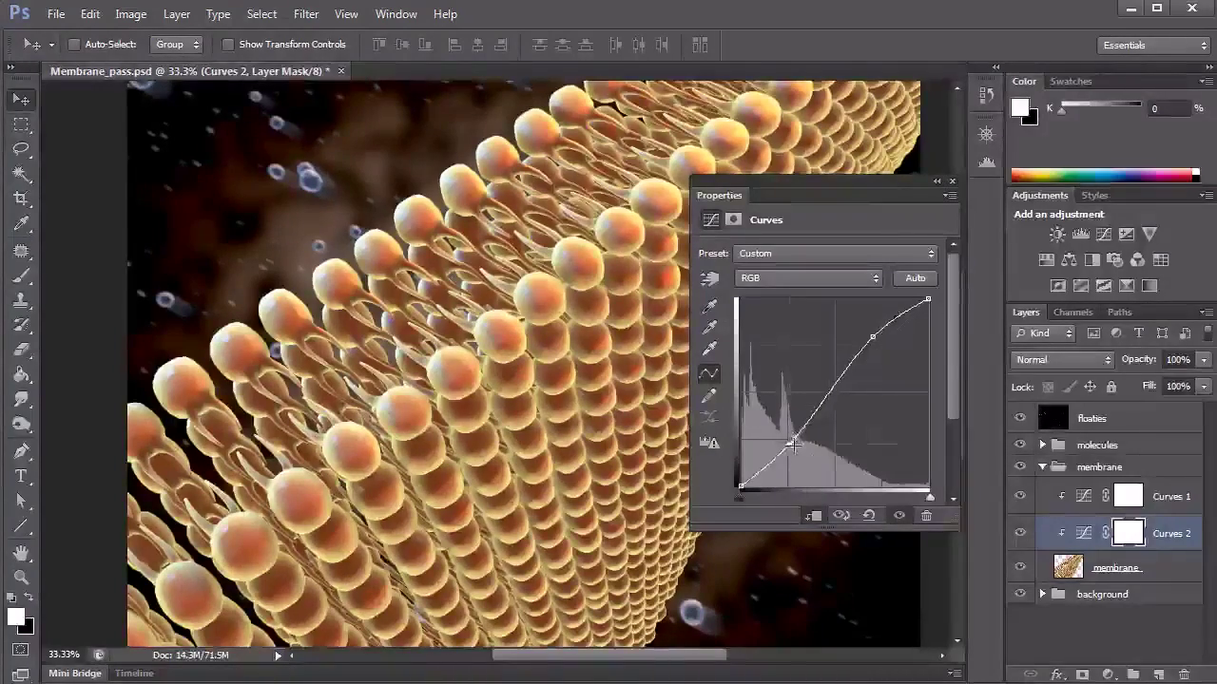
drag(789, 441, 792, 444)
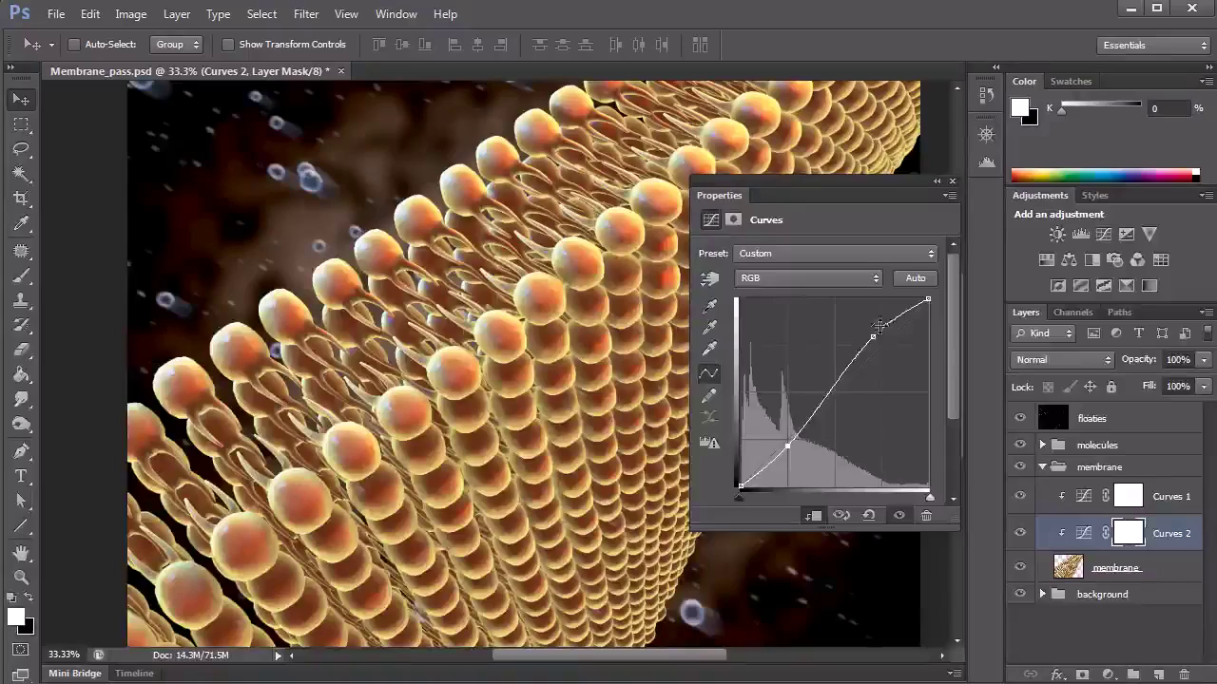
drag(879, 335, 876, 339)
drag(788, 450, 798, 443)
drag(880, 336, 876, 336)
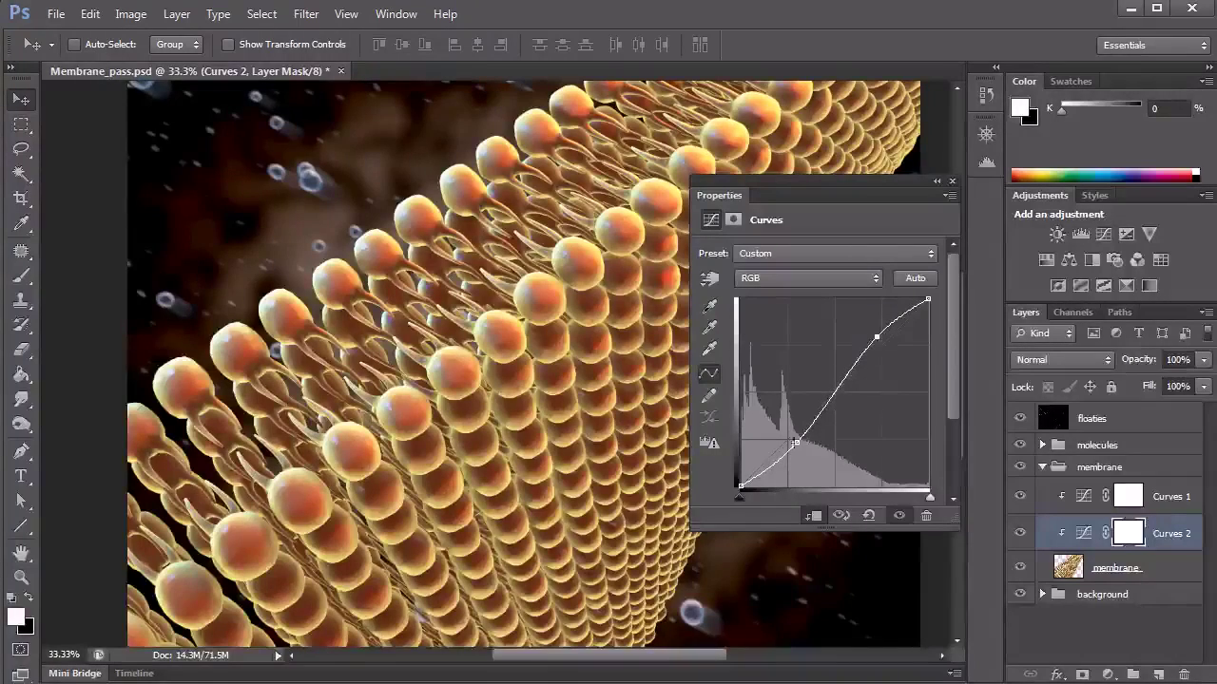
drag(876, 336, 878, 337)
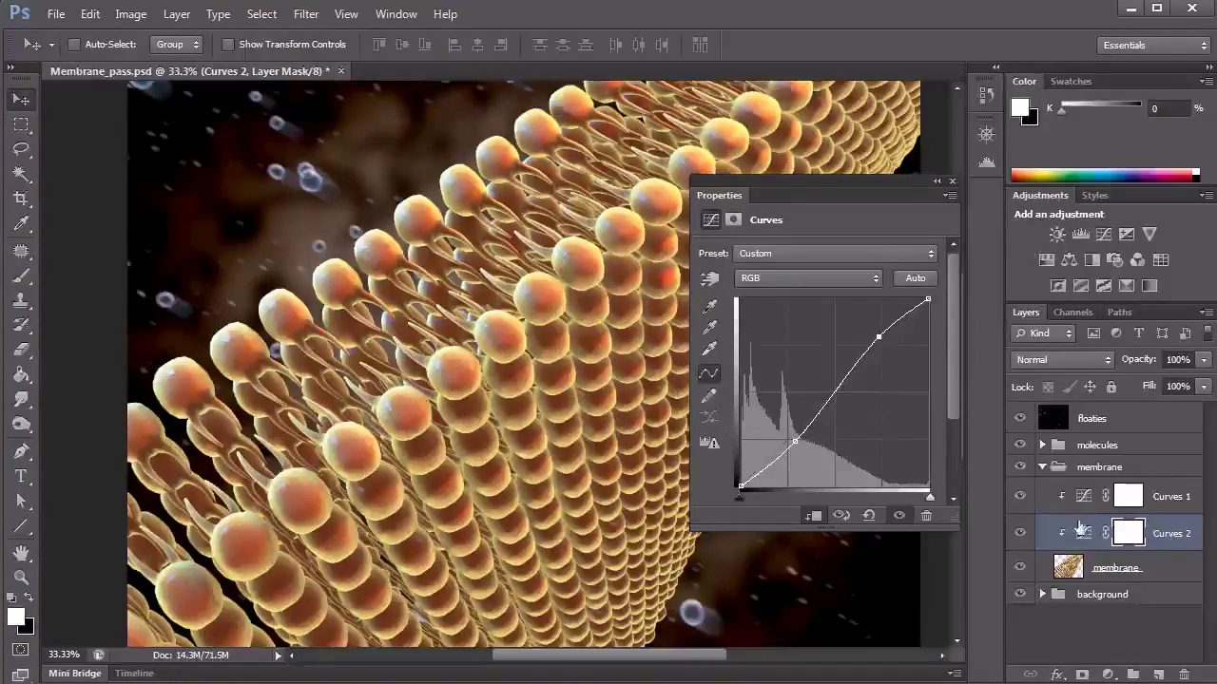
Delete the Curves 1 adjustment and add a Hue/Saturation adjustment to the membrane layer
click(937, 180)
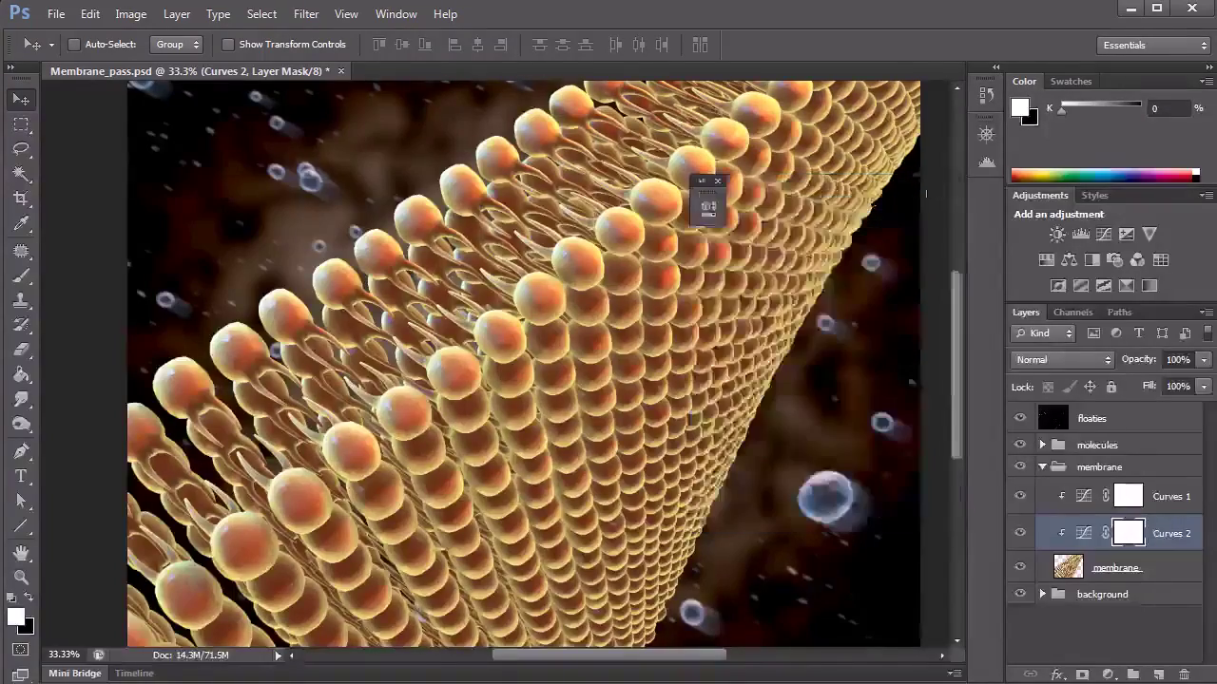
drag(1079, 503, 1181, 665)
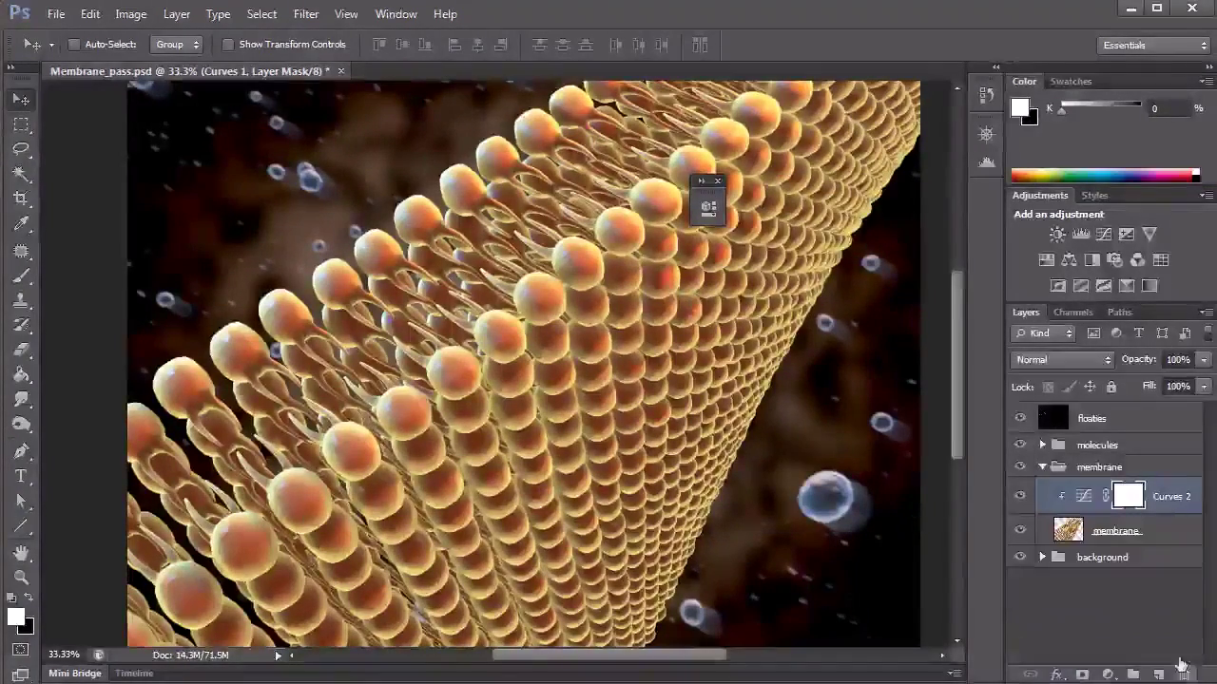
click(1165, 536)
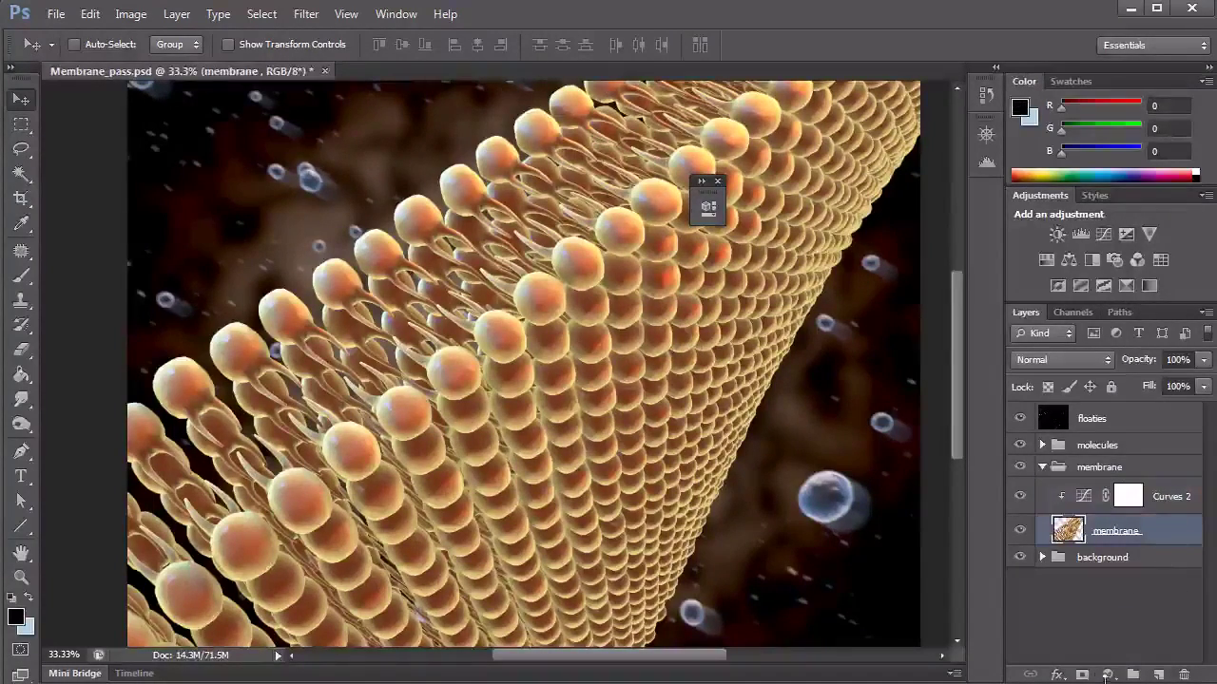
click(1109, 675)
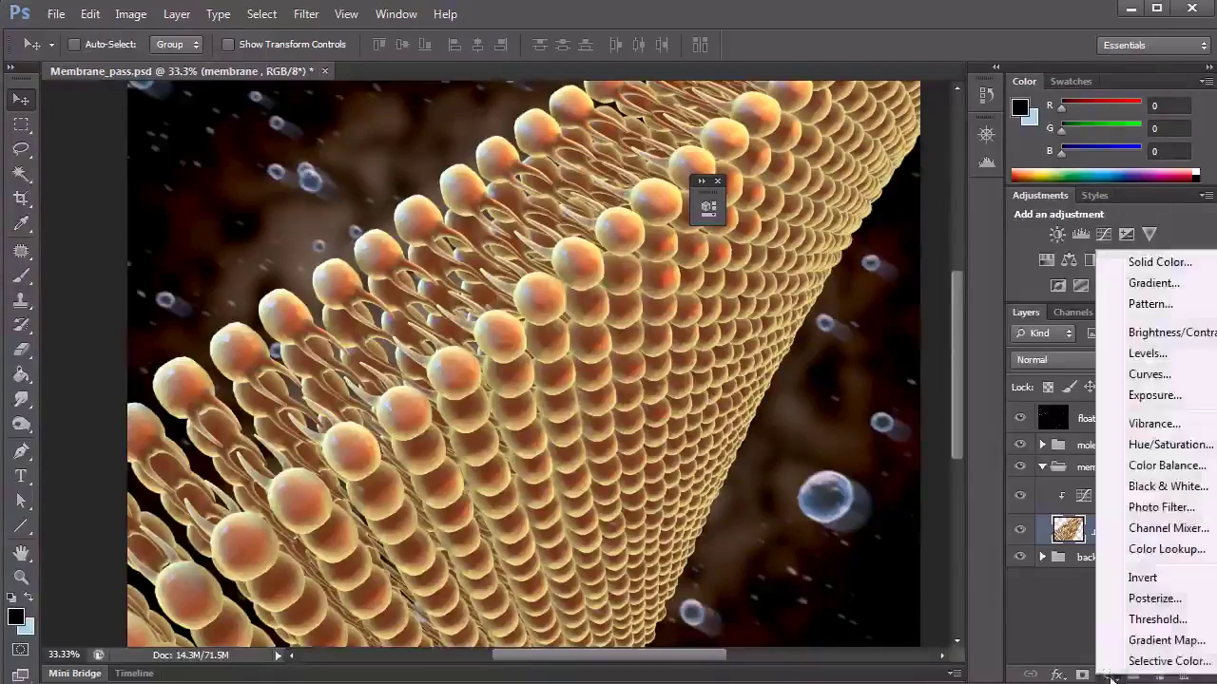
click(1171, 447)
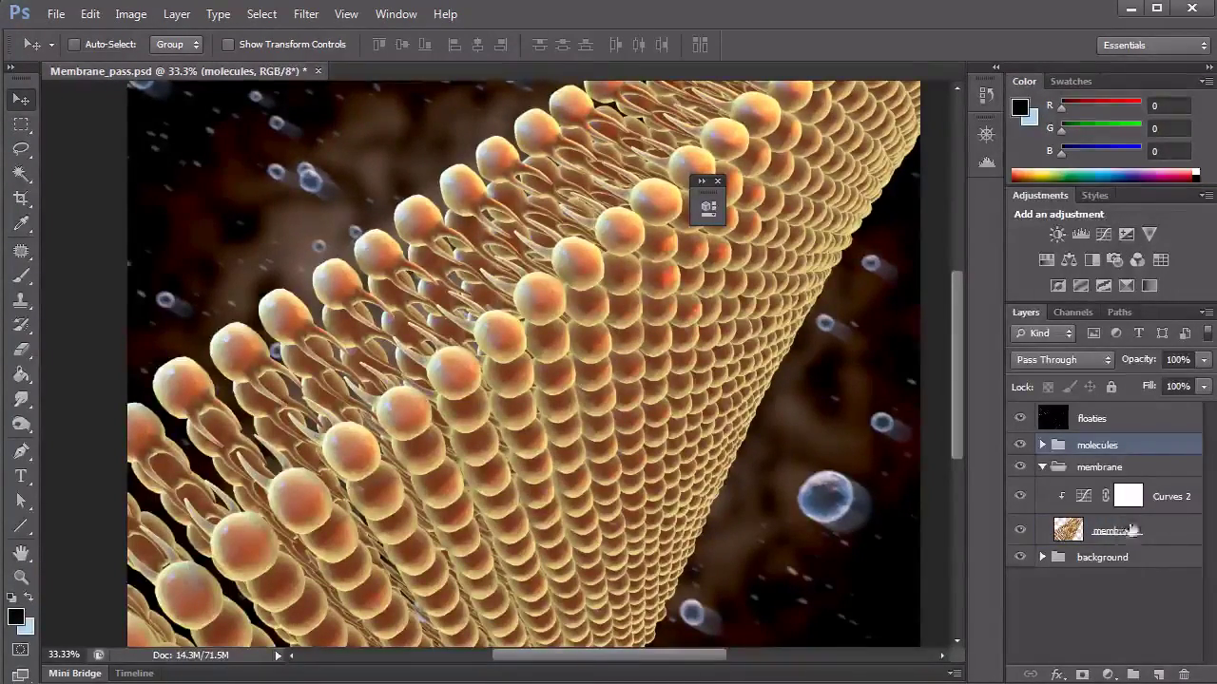
click(1127, 532)
click(1108, 674)
click(1169, 439)
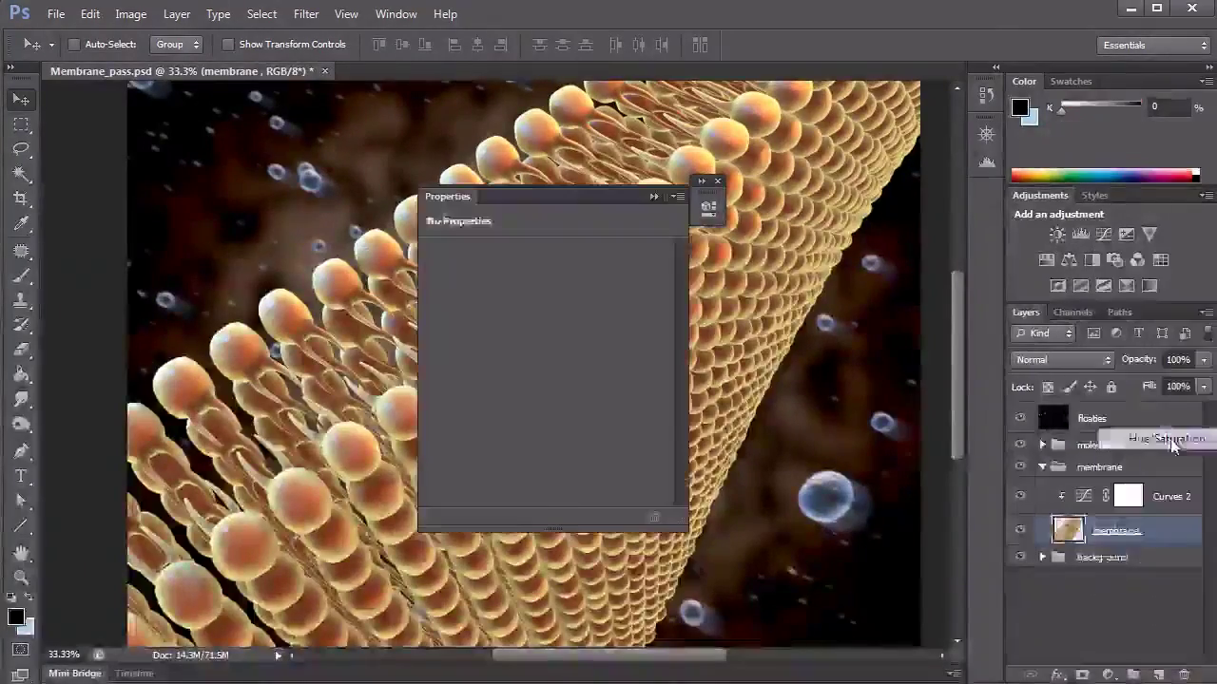
Shift the Hue to -3 and set Saturation to about +12
mouse_move(546, 364)
mouse_down()
mouse_move(573, 369)
mouse_move(561, 369)
mouse_up()
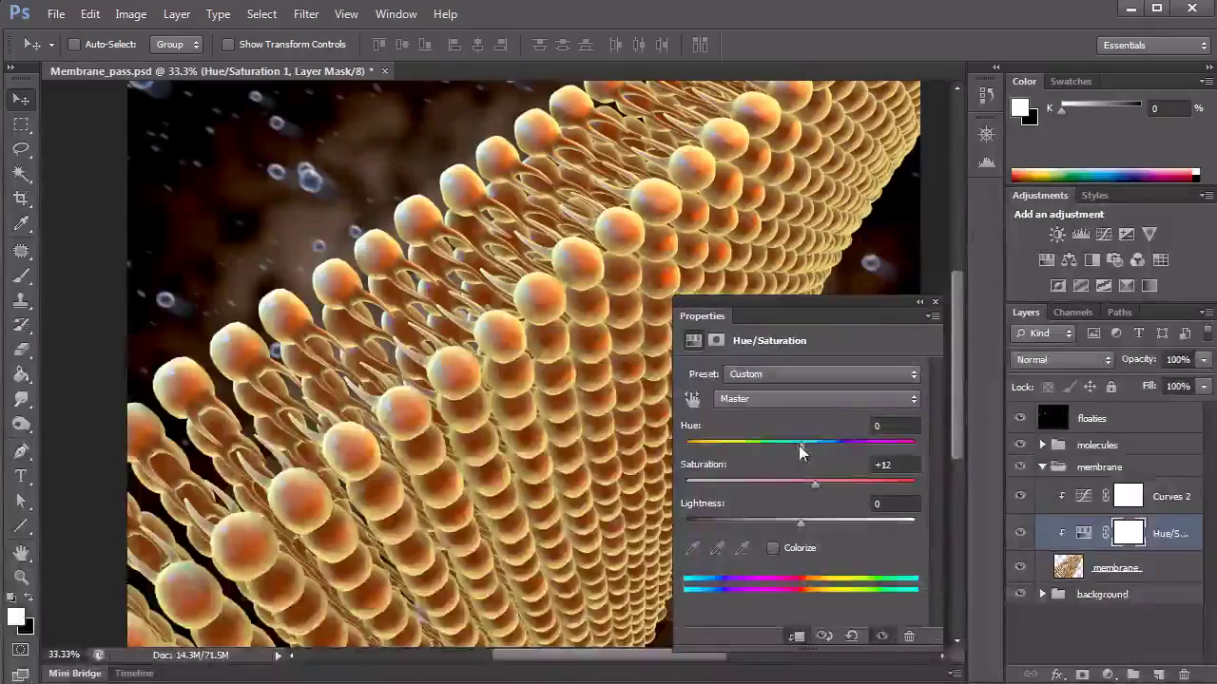
mouse_move(782, 454)
mouse_down()
mouse_move(757, 453)
mouse_move(847, 446)
mouse_move(785, 453)
mouse_up()
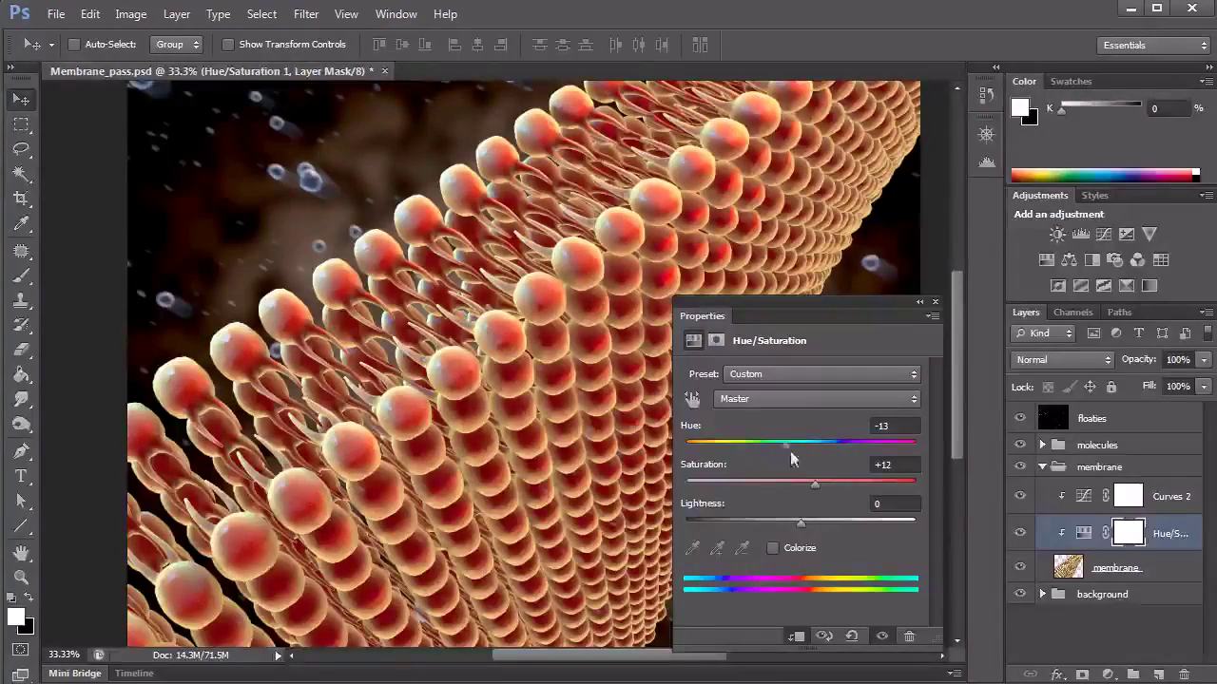
mouse_move(785, 453)
mouse_down()
mouse_move(831, 447)
mouse_move(805, 445)
mouse_up()
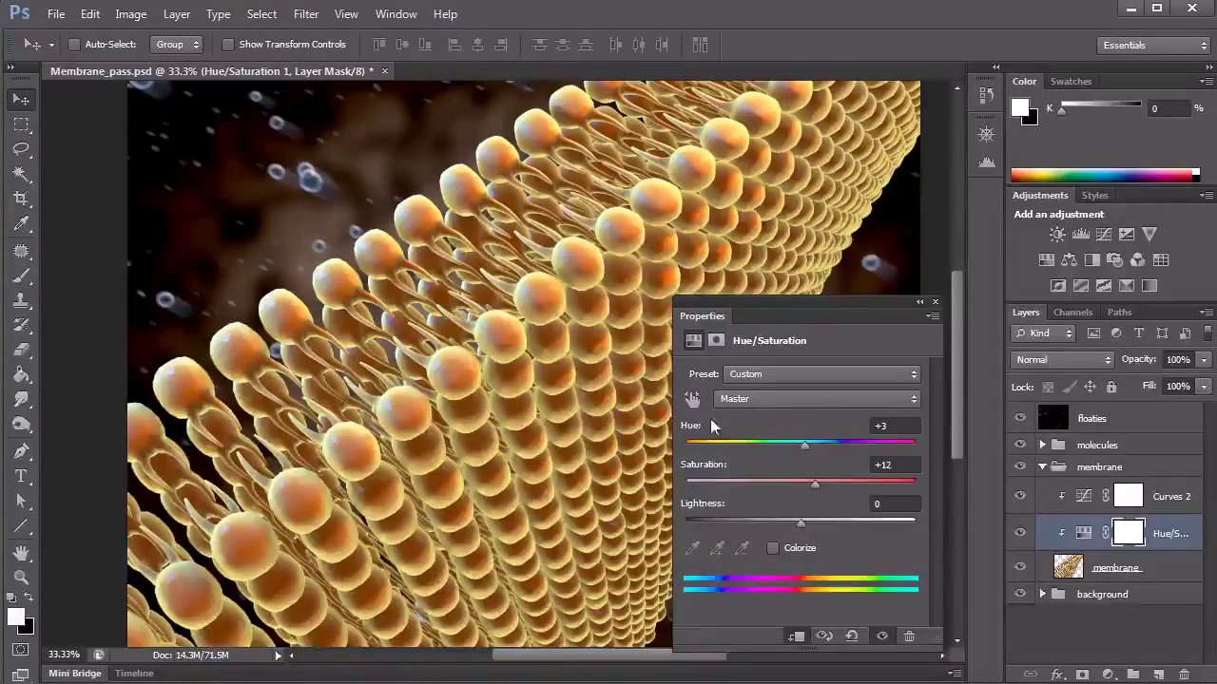
mouse_move(804, 447)
mouse_down()
mouse_move(815, 454)
mouse_move(795, 445)
mouse_up()
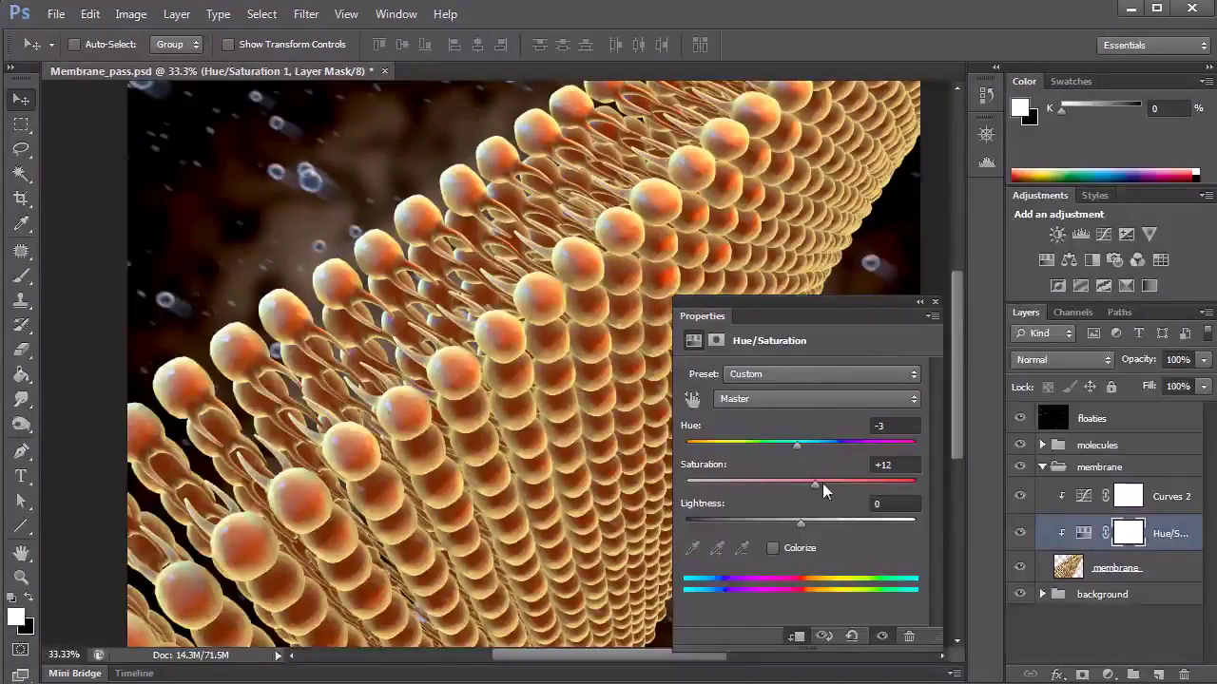
drag(816, 483, 813, 485)
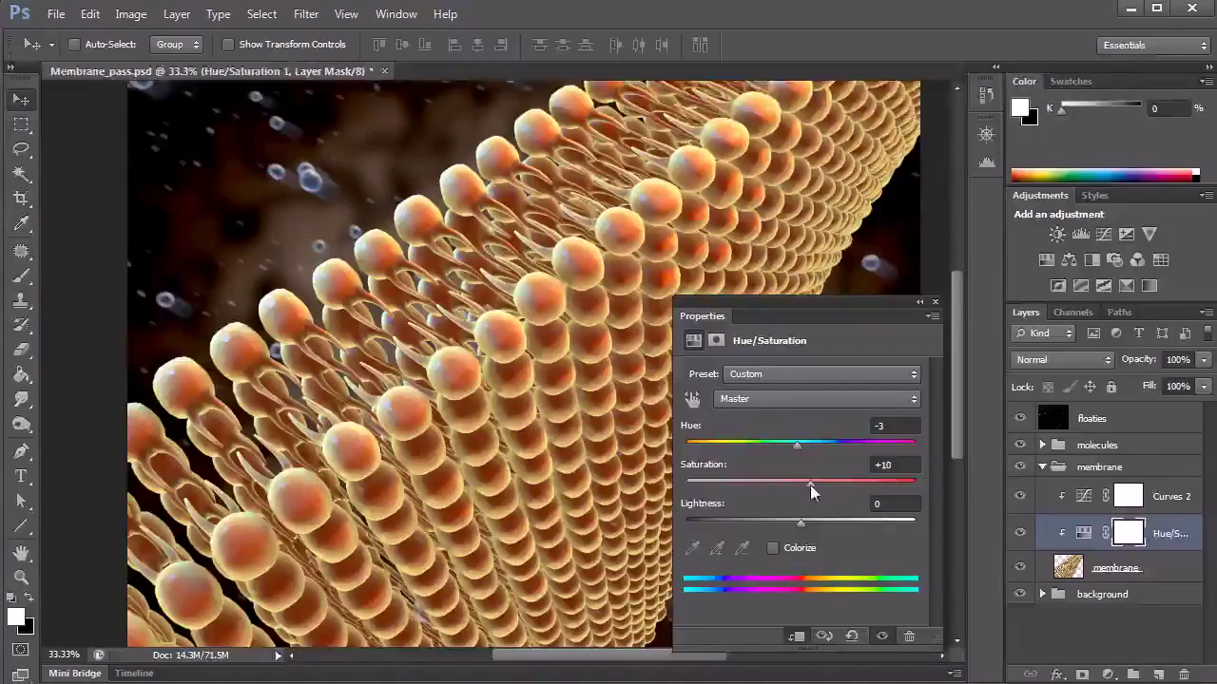
drag(811, 485, 814, 485)
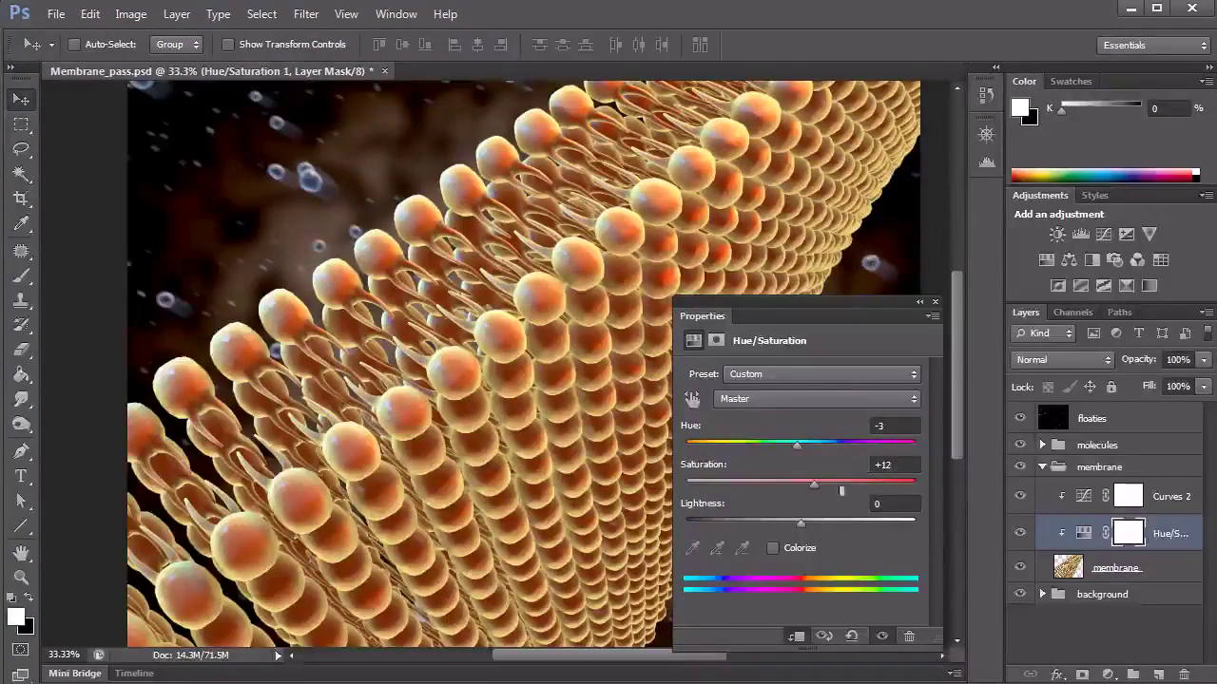
Raise Saturation to +14 while toggling the Hue/Saturation adjustment on and off to compare
click(1020, 534)
click(1019, 534)
click(1020, 534)
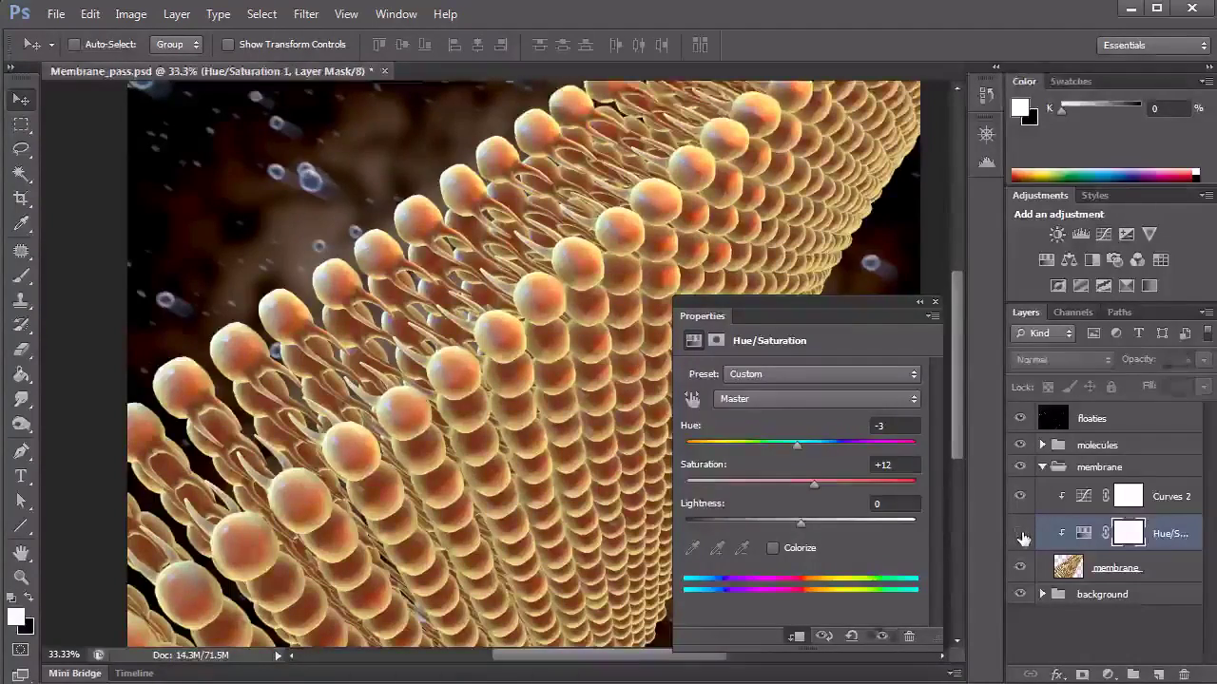
click(1019, 534)
click(816, 484)
click(1019, 534)
click(1019, 534)
drag(814, 485, 816, 484)
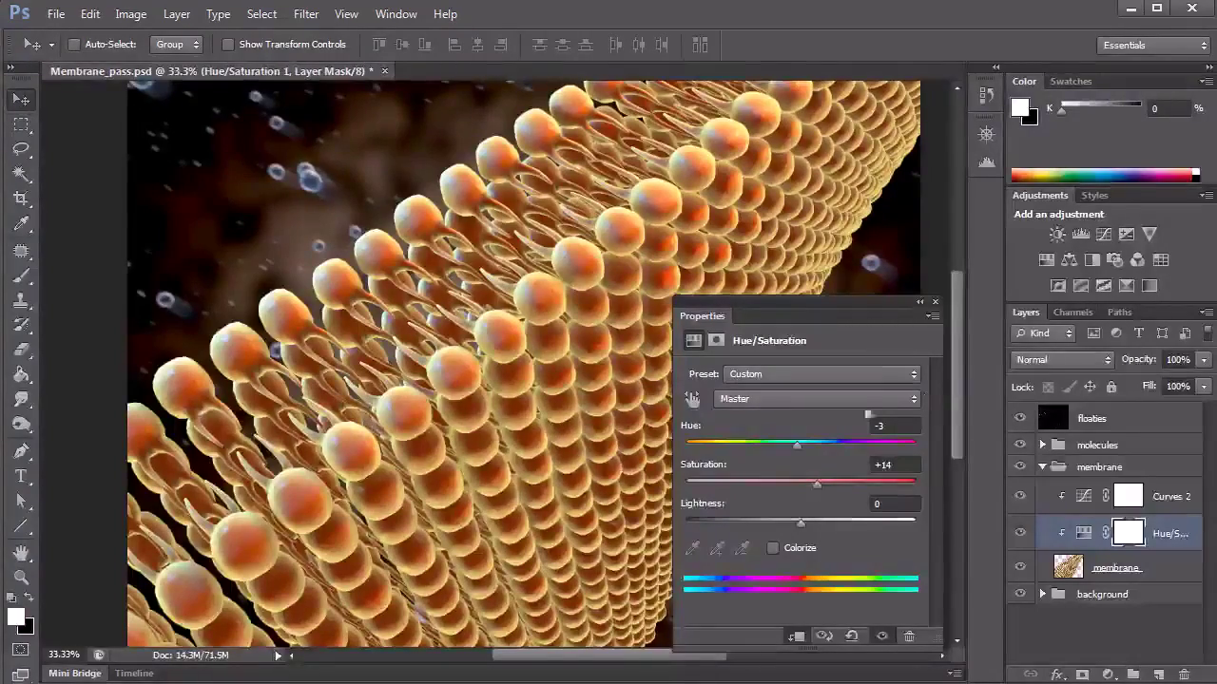
click(1020, 534)
click(1020, 534)
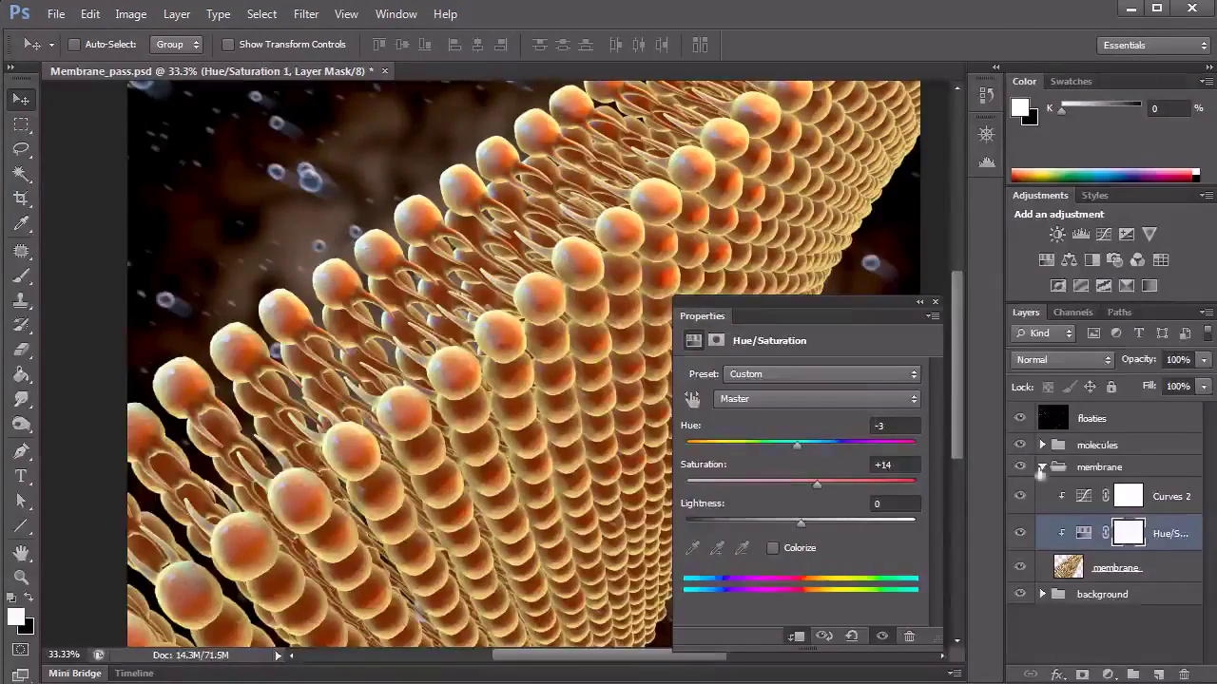
mouse_move(796, 529)
mouse_down()
mouse_move(788, 521)
mouse_move(820, 521)
mouse_move(775, 518)
mouse_move(800, 521)
mouse_up()
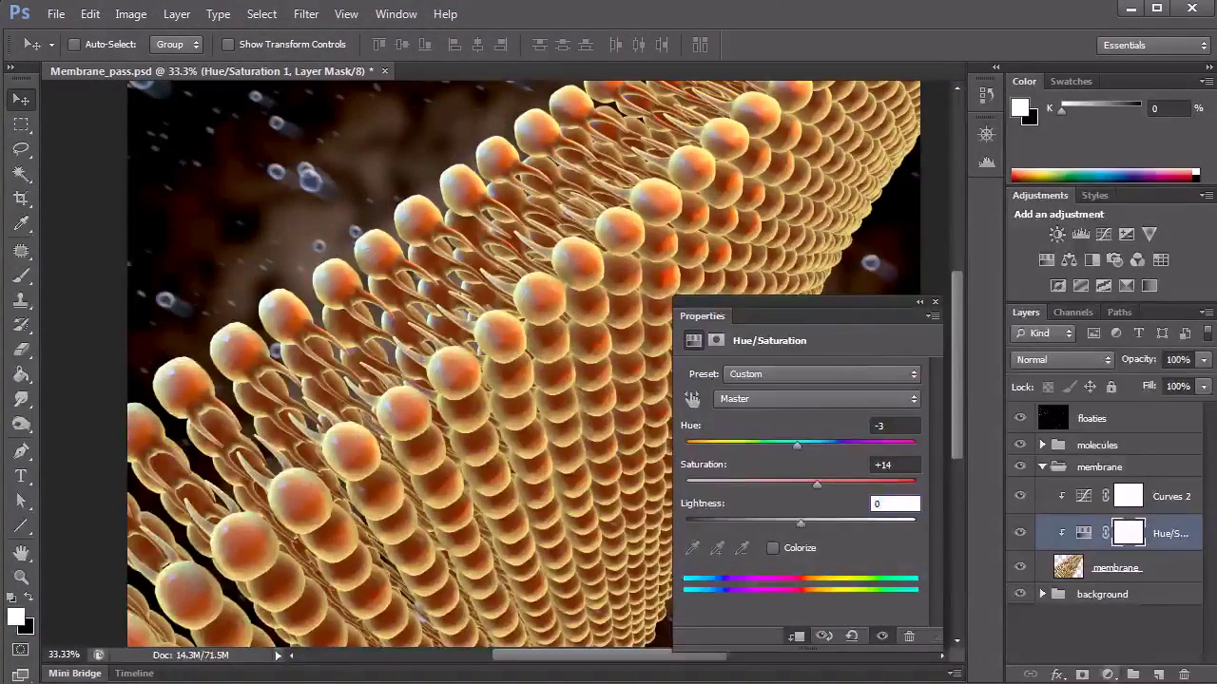
click(1128, 496)
Nudge Curves 2's lower point and raise its highlight point slightly to brighten the membrane
click(1017, 498)
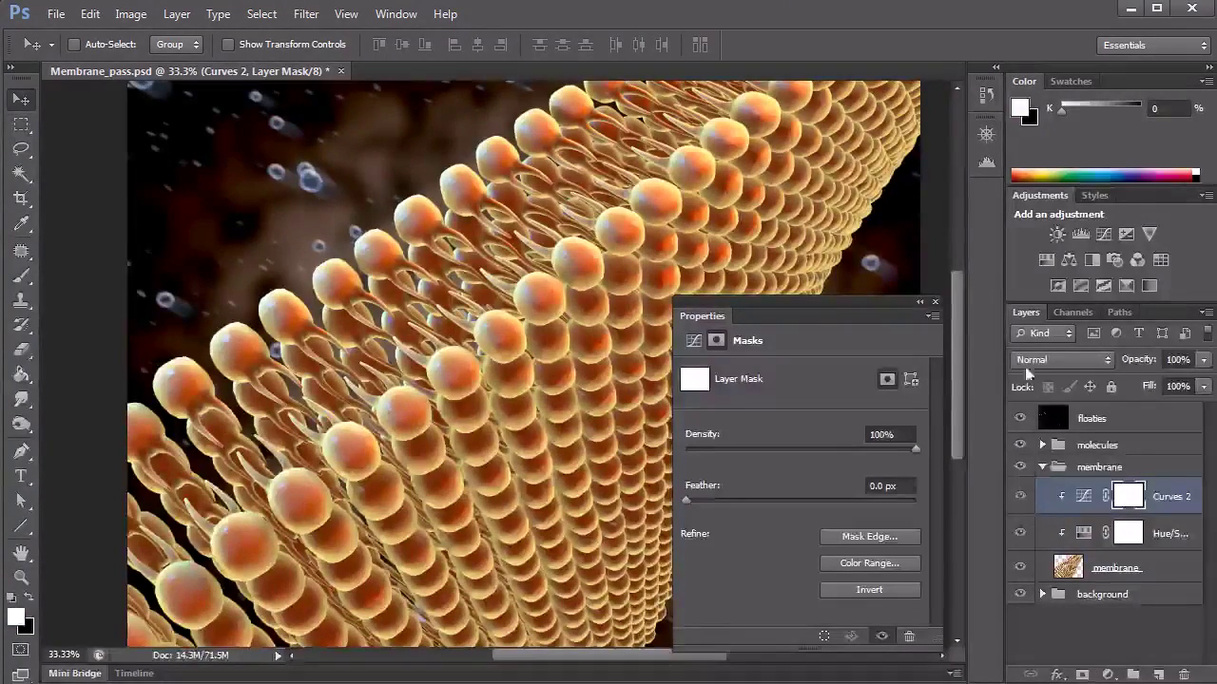
click(1083, 496)
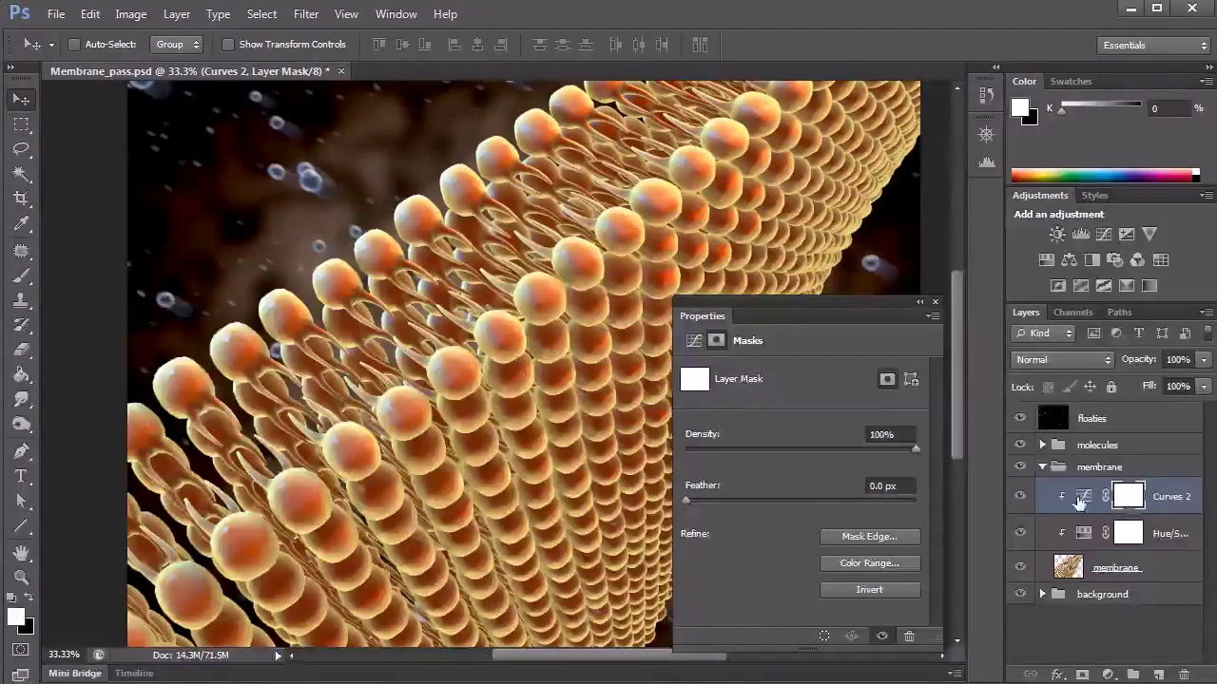
mouse_move(778, 562)
mouse_down()
mouse_move(781, 574)
mouse_move(782, 563)
mouse_up()
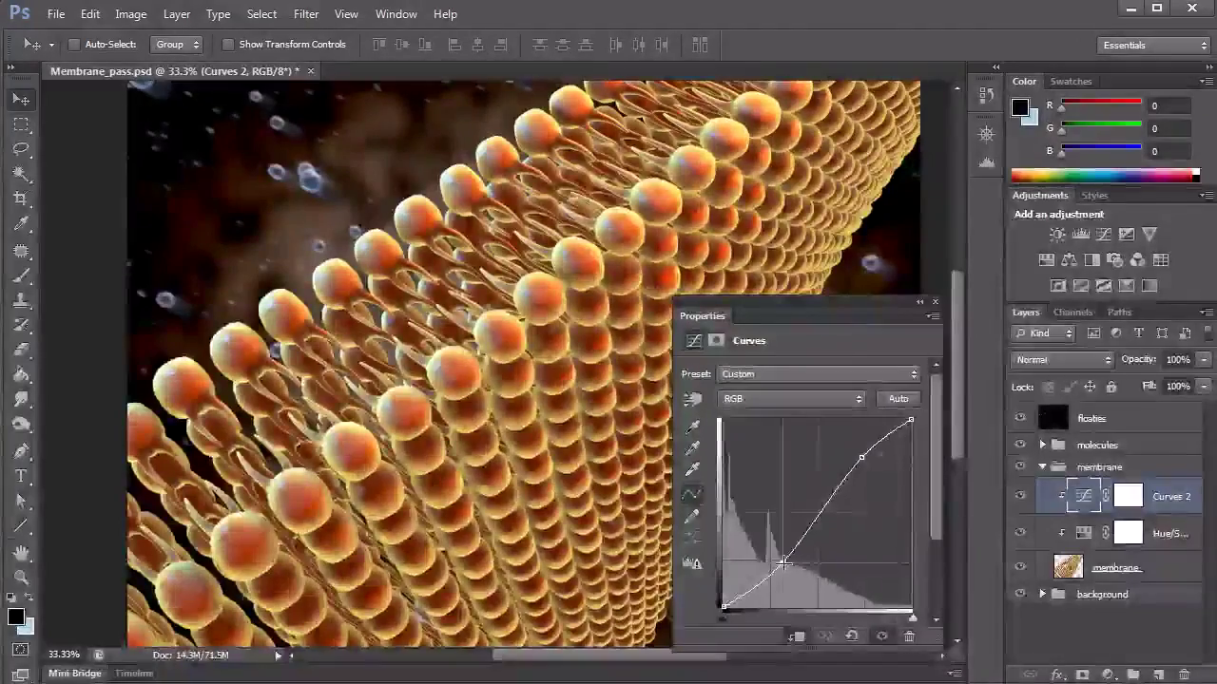
drag(856, 458, 869, 454)
drag(781, 562, 779, 563)
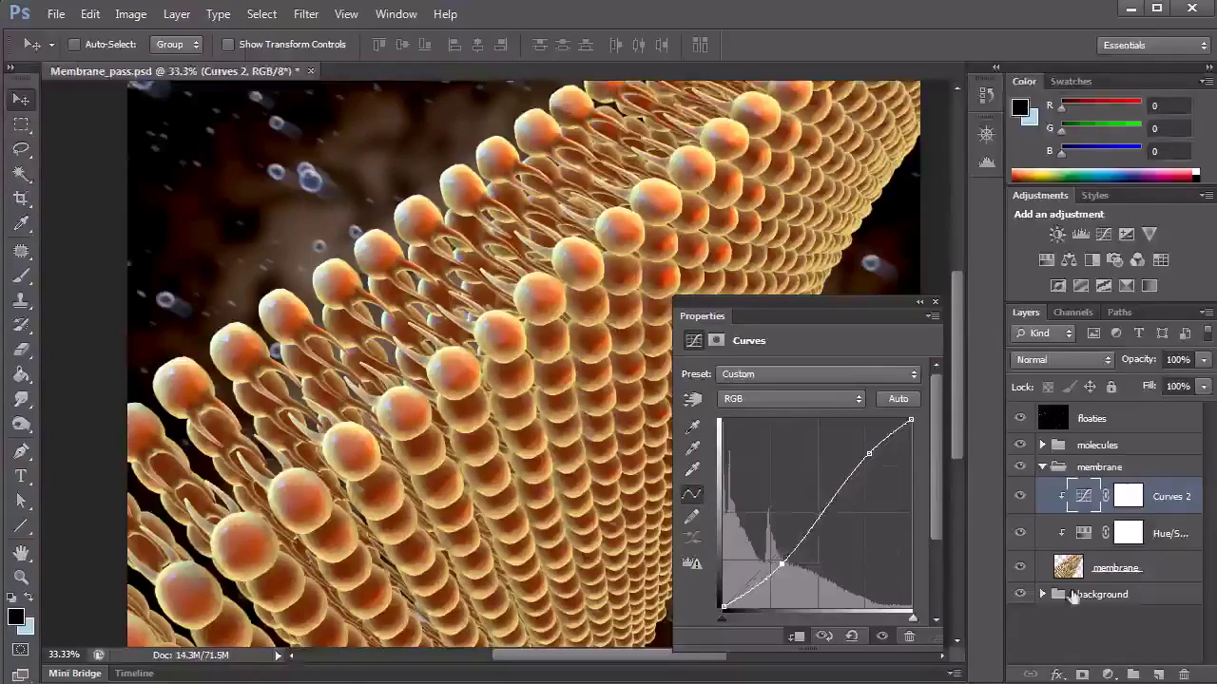
click(1074, 650)
Add a Curves 3 adjustment clipped to the molecules copy layer
click(1042, 467)
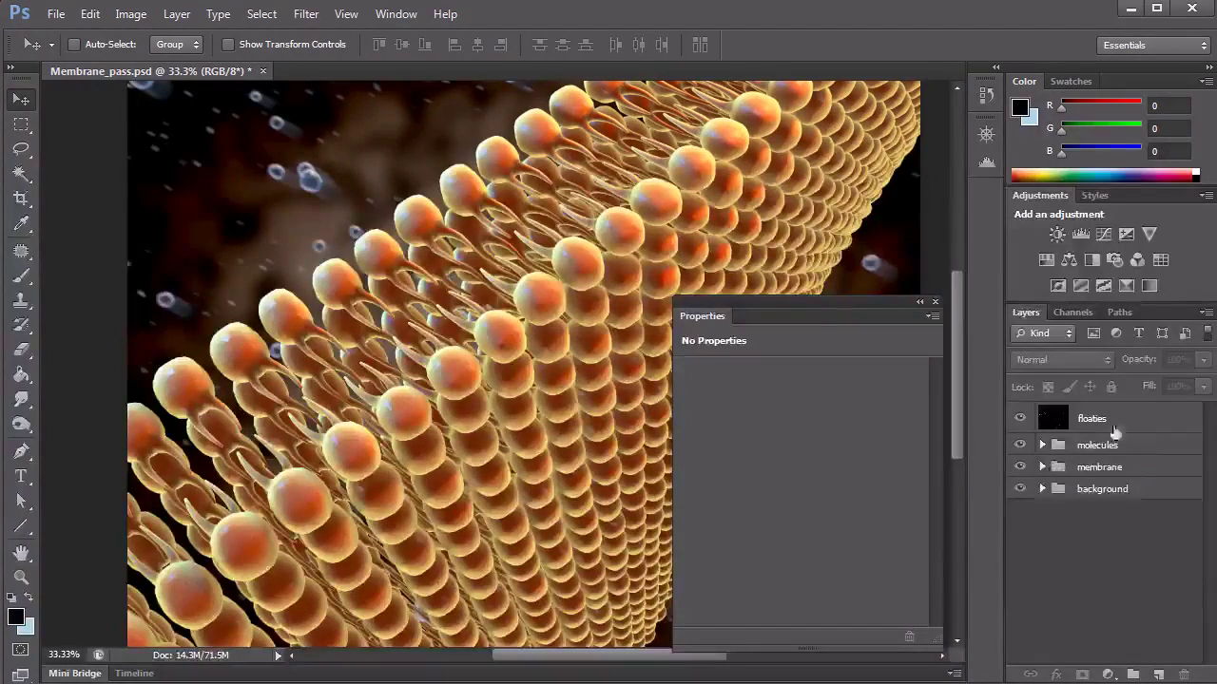
click(1042, 444)
click(1128, 474)
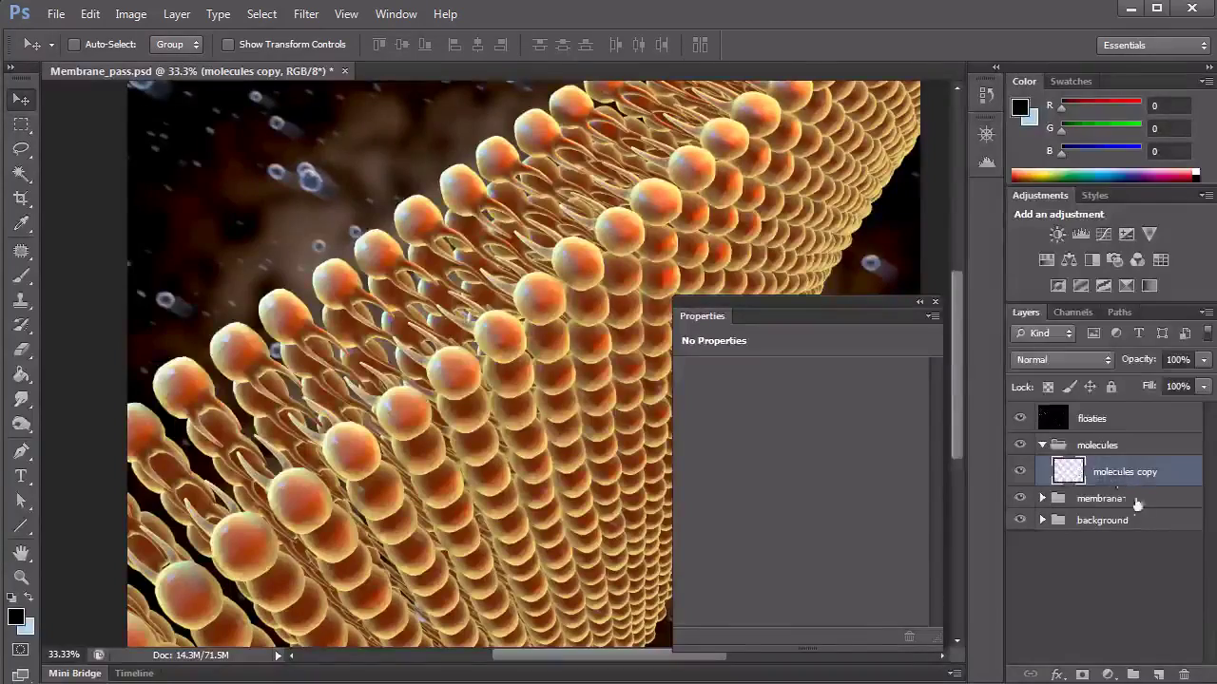
click(1107, 674)
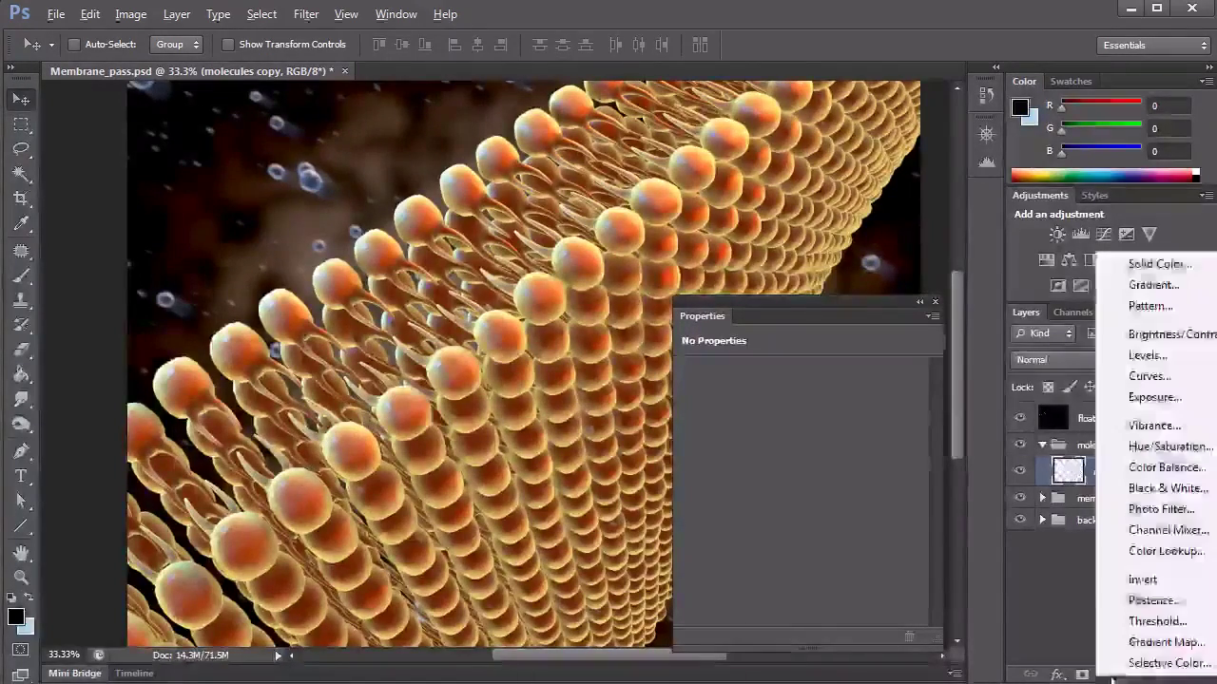
key(Escape)
click(1107, 674)
alt+click(1149, 373)
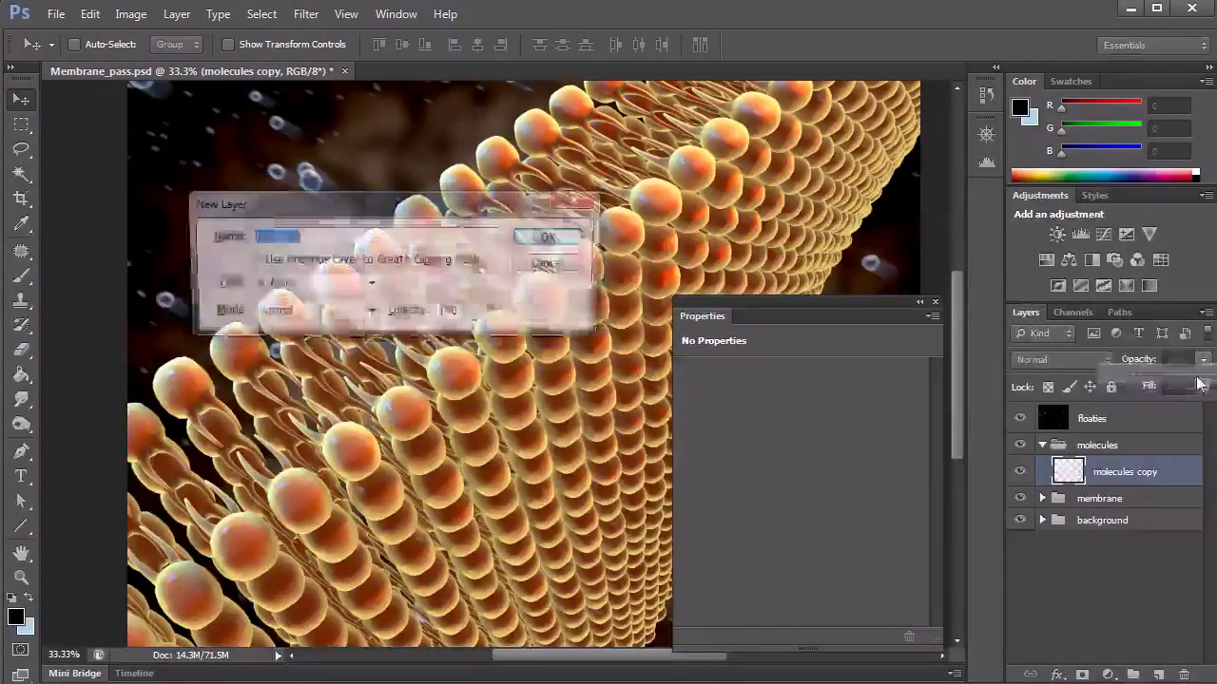
click(252, 260)
click(552, 237)
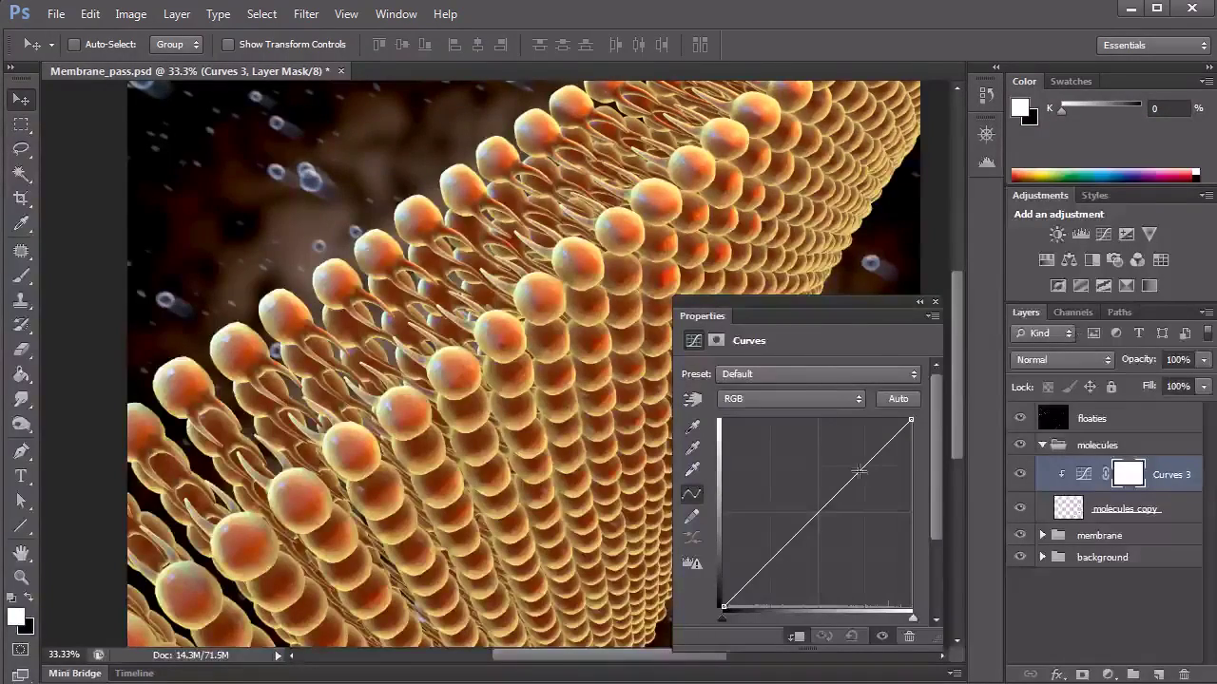
Pull the Curves 3 curve into an S-shape by raising highlights and lowering shadows
drag(827, 308, 566, 222)
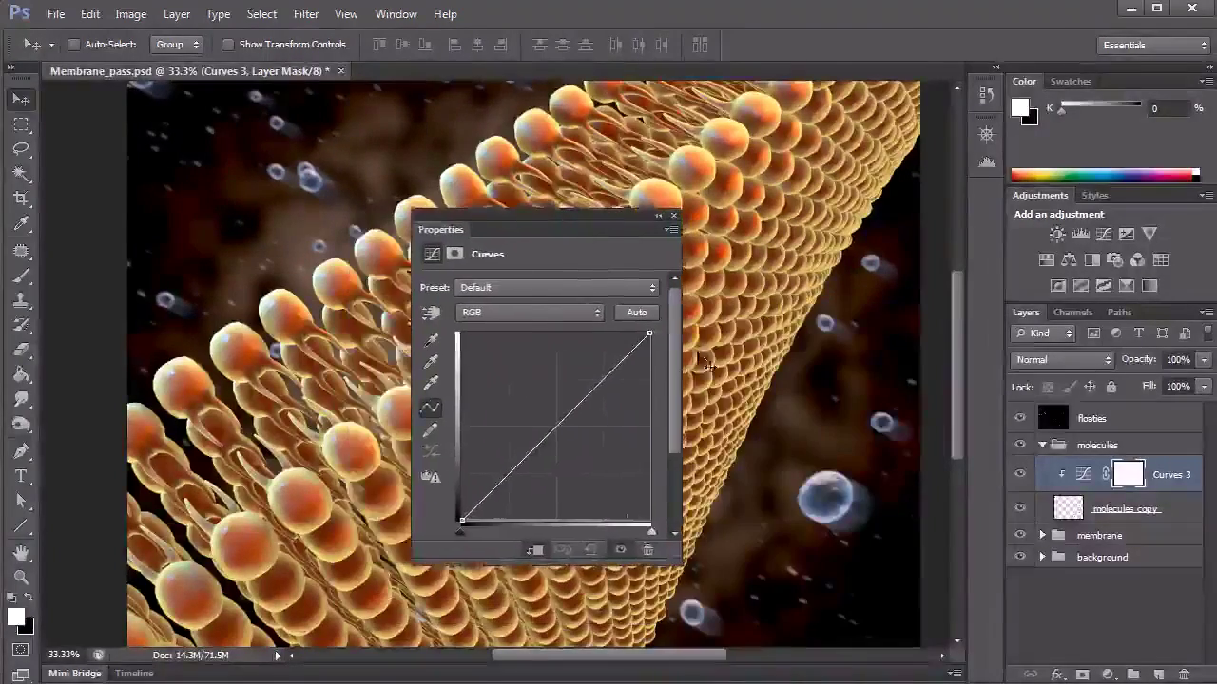
mouse_move(583, 400)
mouse_down()
mouse_move(571, 354)
mouse_move(581, 377)
mouse_up()
drag(510, 459, 514, 473)
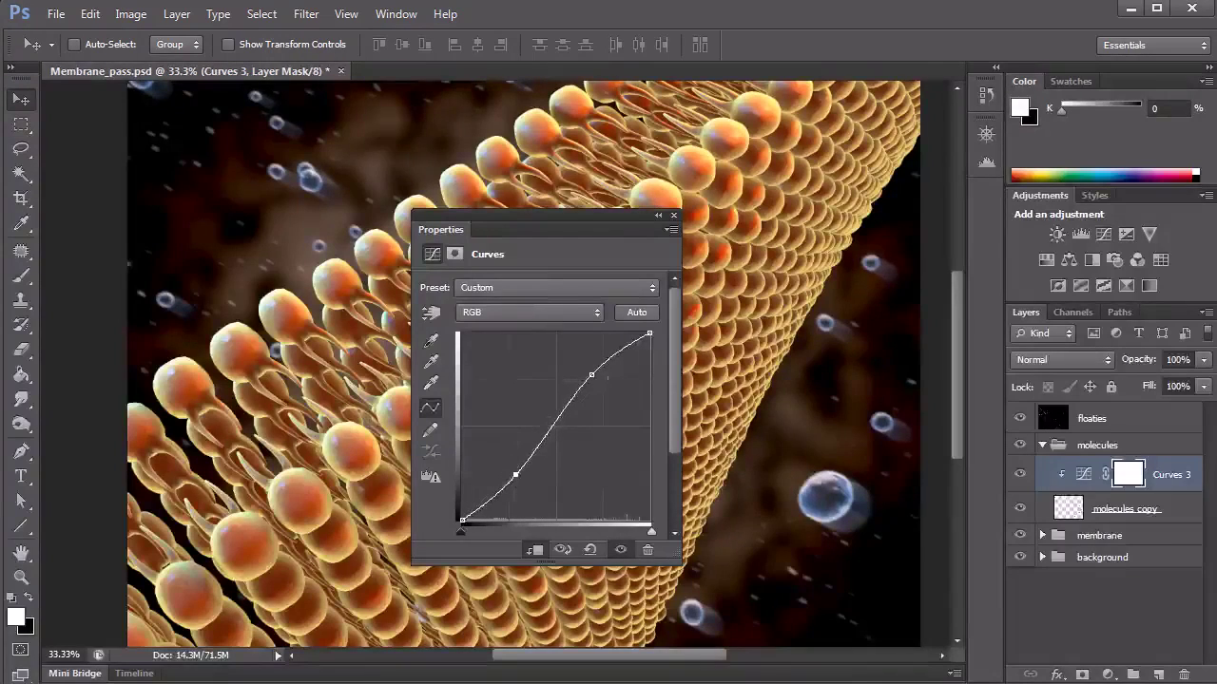
click(592, 376)
drag(515, 474, 515, 484)
click(591, 376)
drag(594, 374, 597, 372)
click(514, 480)
drag(510, 480, 513, 482)
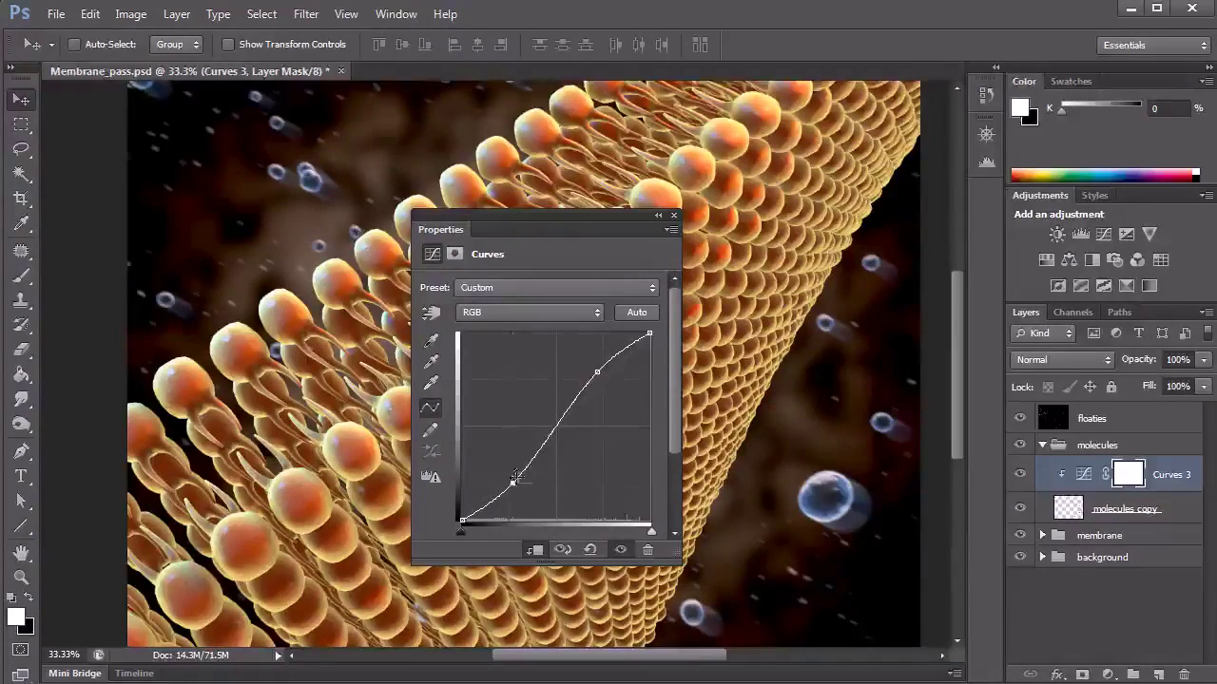
Fine-tune the Curves 3 highlight and shadow points, then close the Properties panel
click(595, 371)
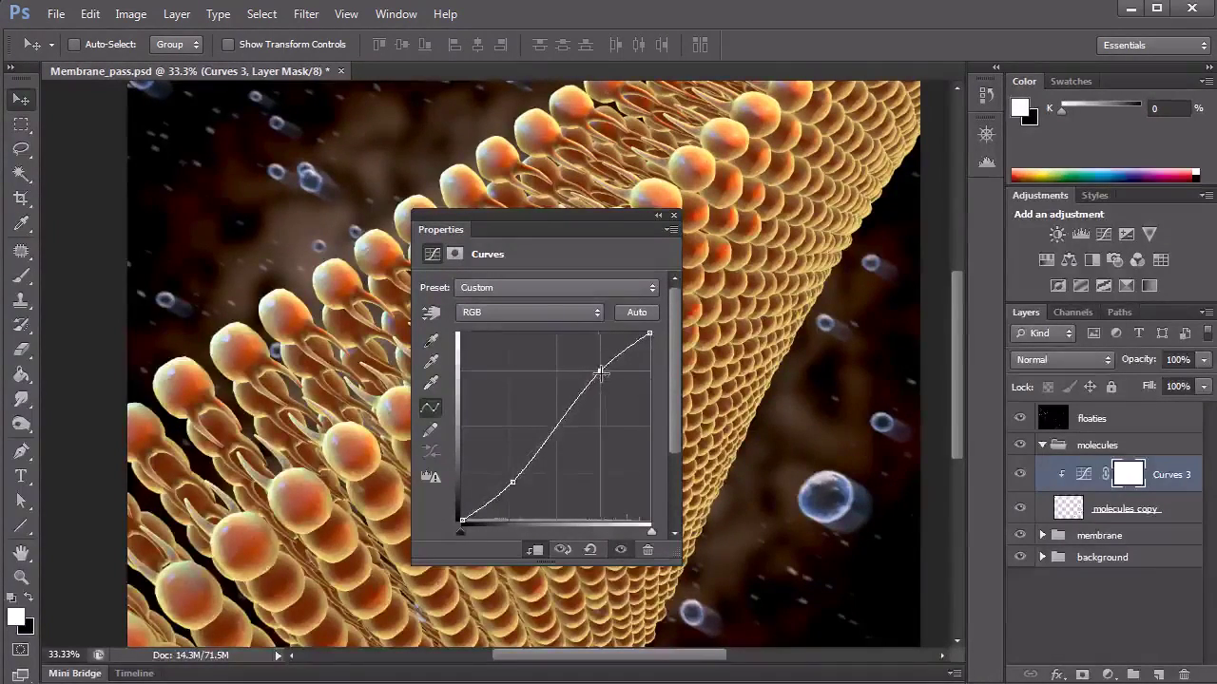
drag(599, 372, 601, 375)
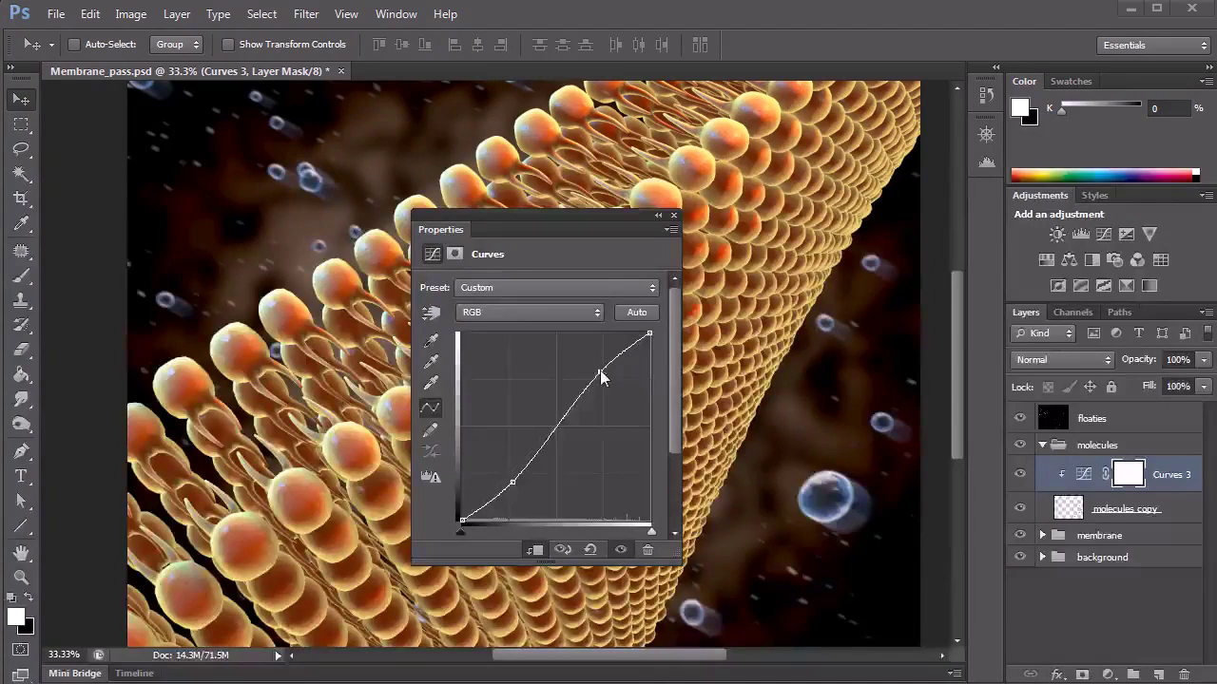
drag(602, 377, 591, 376)
drag(515, 482, 512, 484)
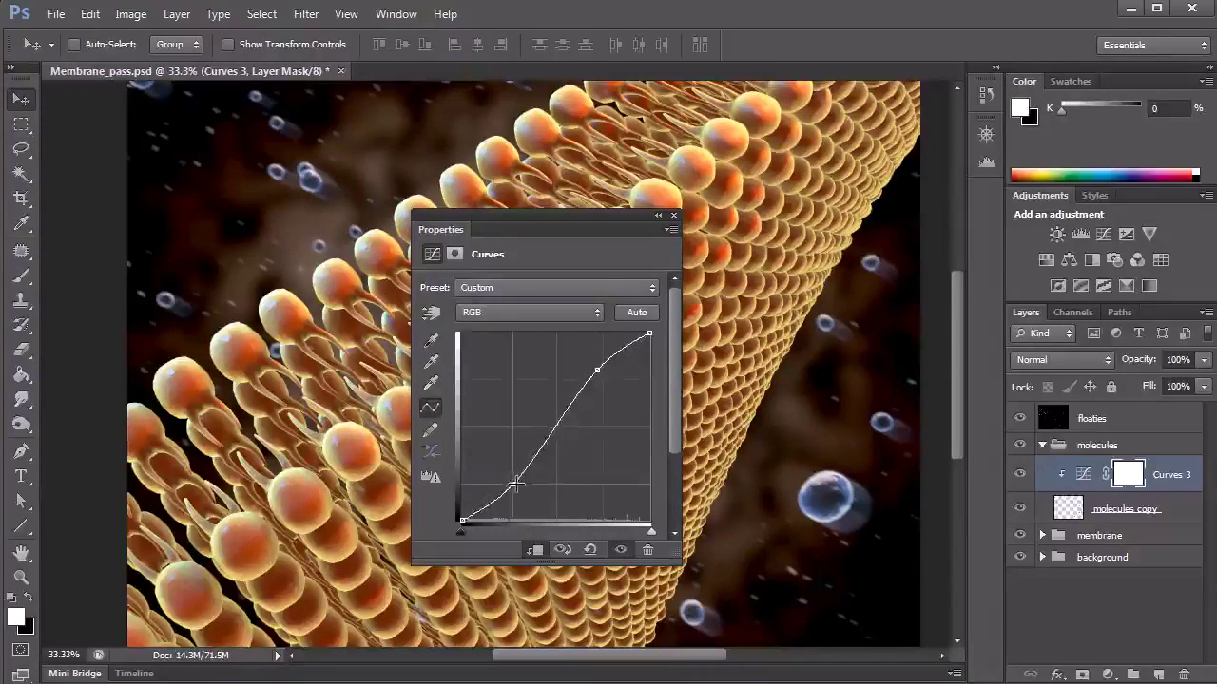
drag(596, 371, 597, 367)
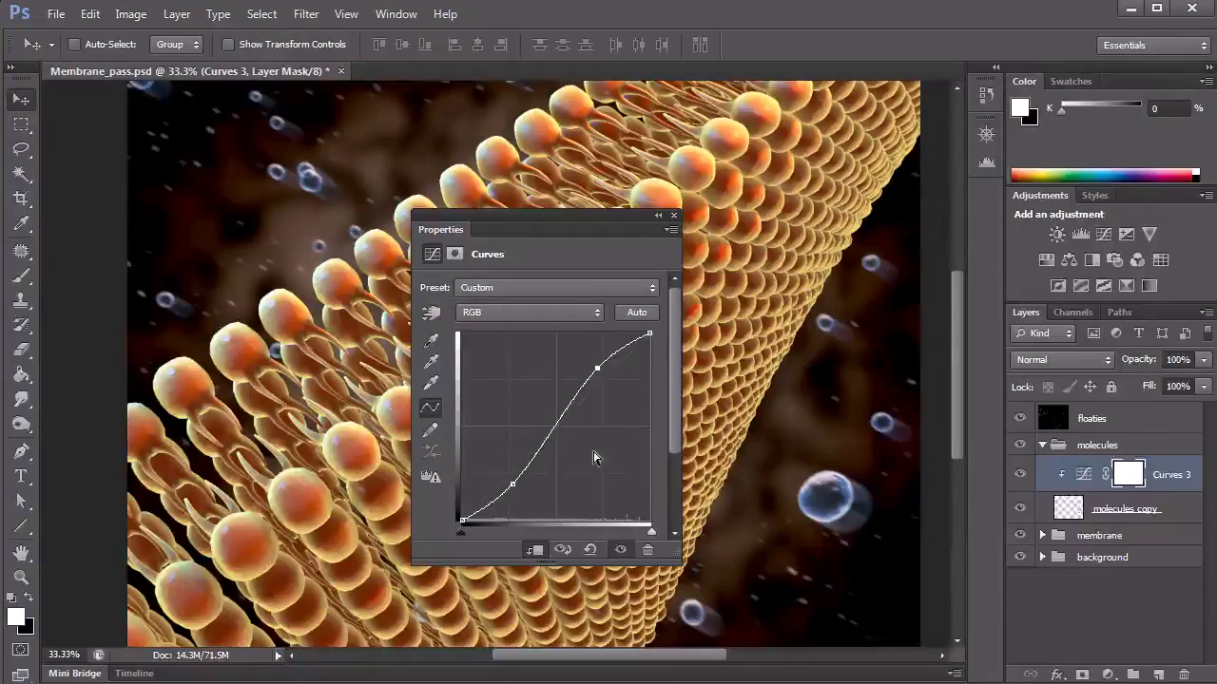
drag(512, 488, 512, 484)
click(598, 370)
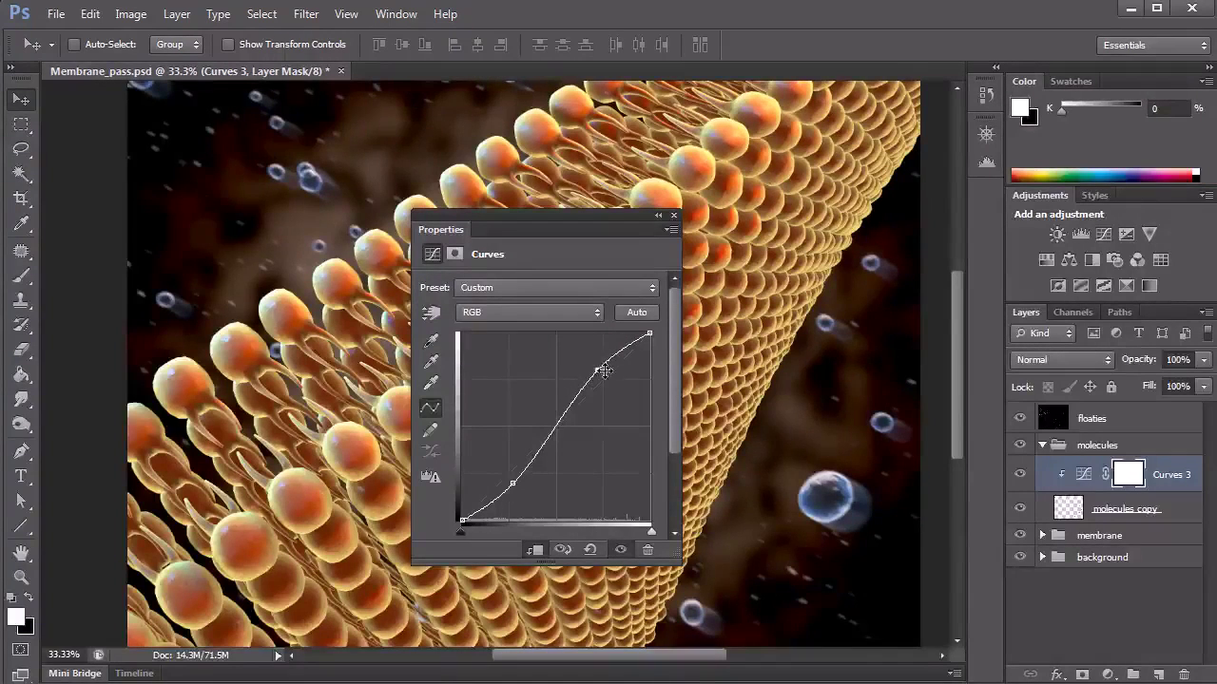
click(674, 215)
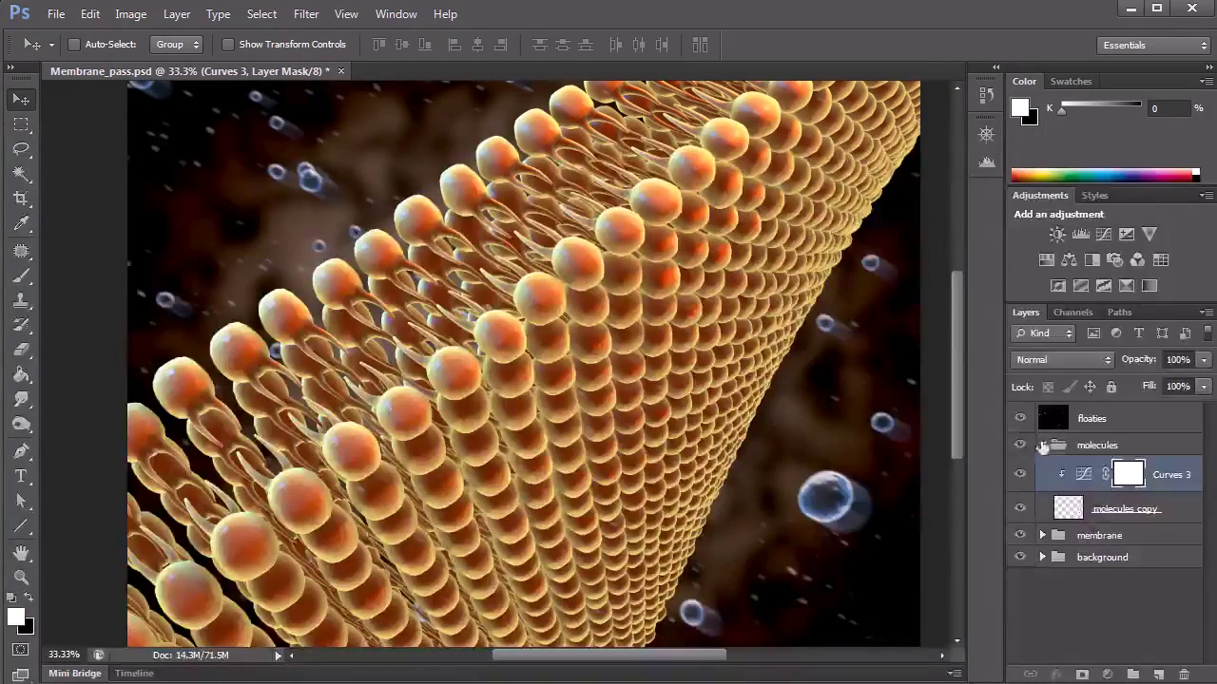
Lower the saturation in the membrane's Hue/Saturation 1 adjustment slightly
click(1042, 445)
drag(1093, 468, 1074, 471)
click(1042, 466)
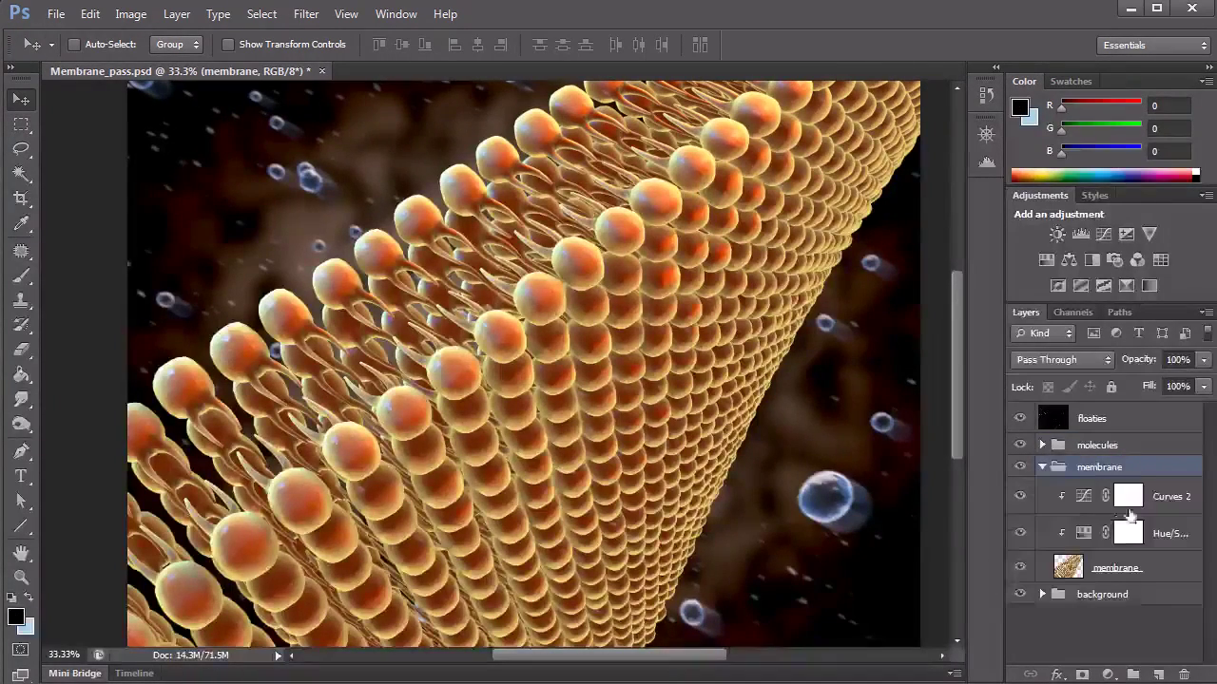
click(1081, 509)
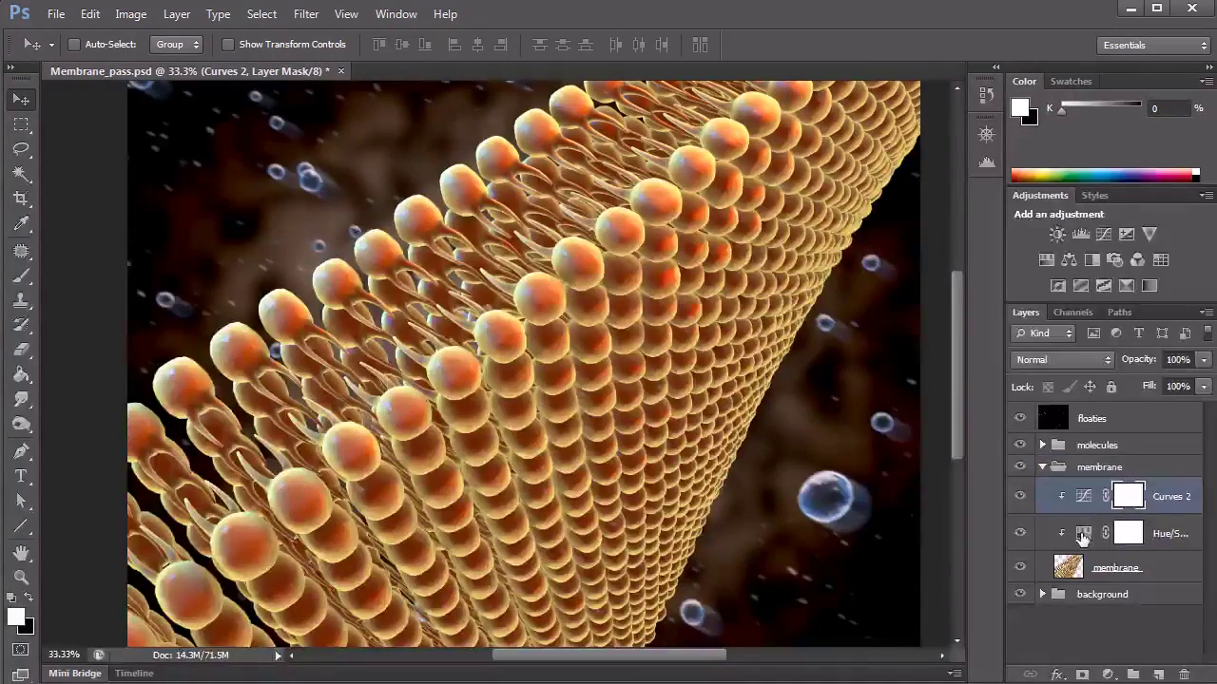
double_click(1082, 535)
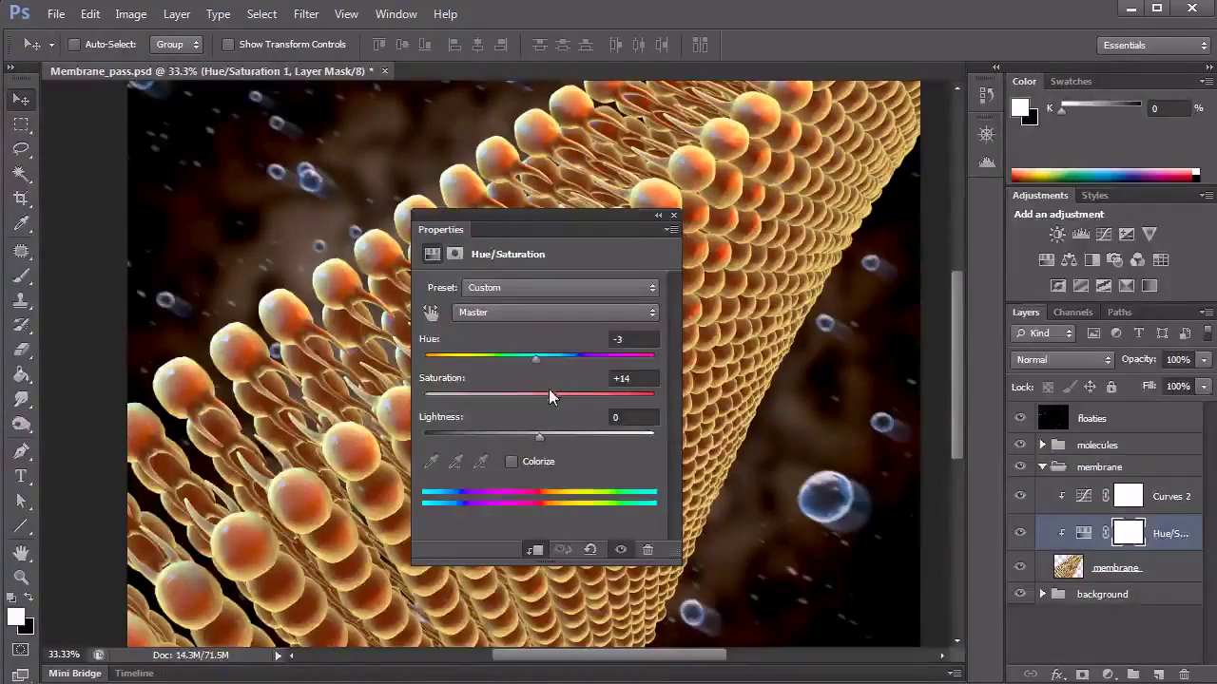
drag(551, 401, 559, 397)
Steepen the Curves 2 S-curve and toggle it off and on to compare
key(alt+bracketright)
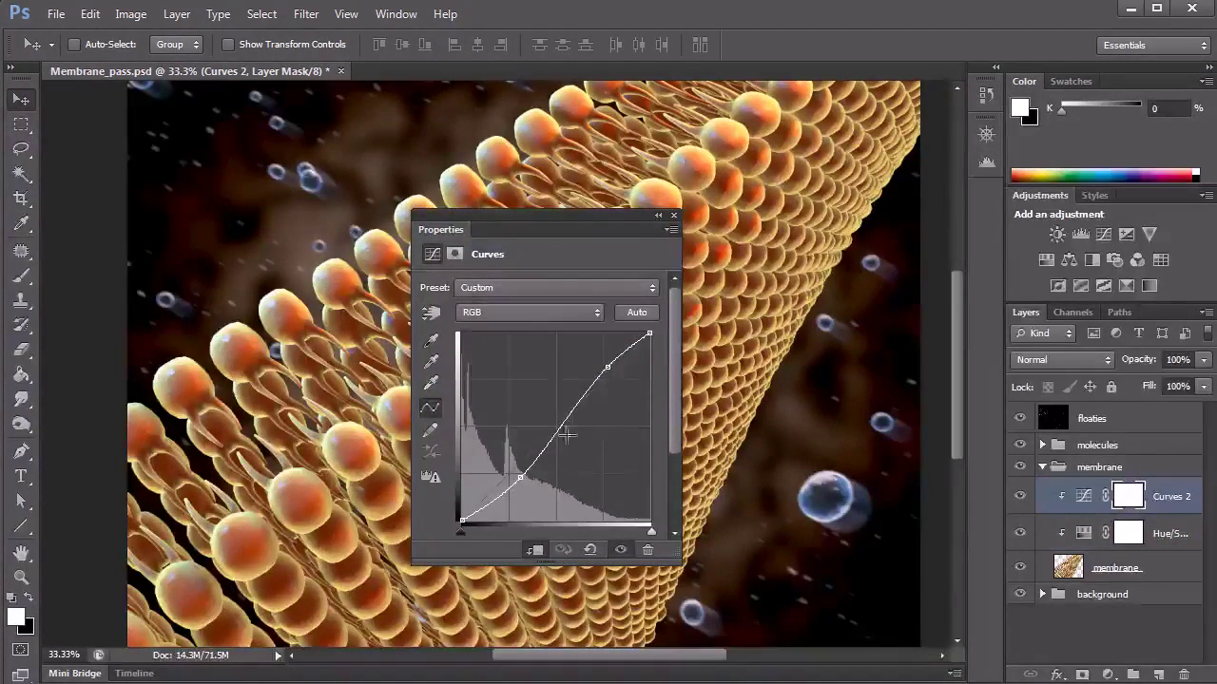
mouse_move(521, 476)
mouse_down()
mouse_move(535, 446)
mouse_move(513, 476)
mouse_up()
drag(607, 367, 604, 358)
click(674, 215)
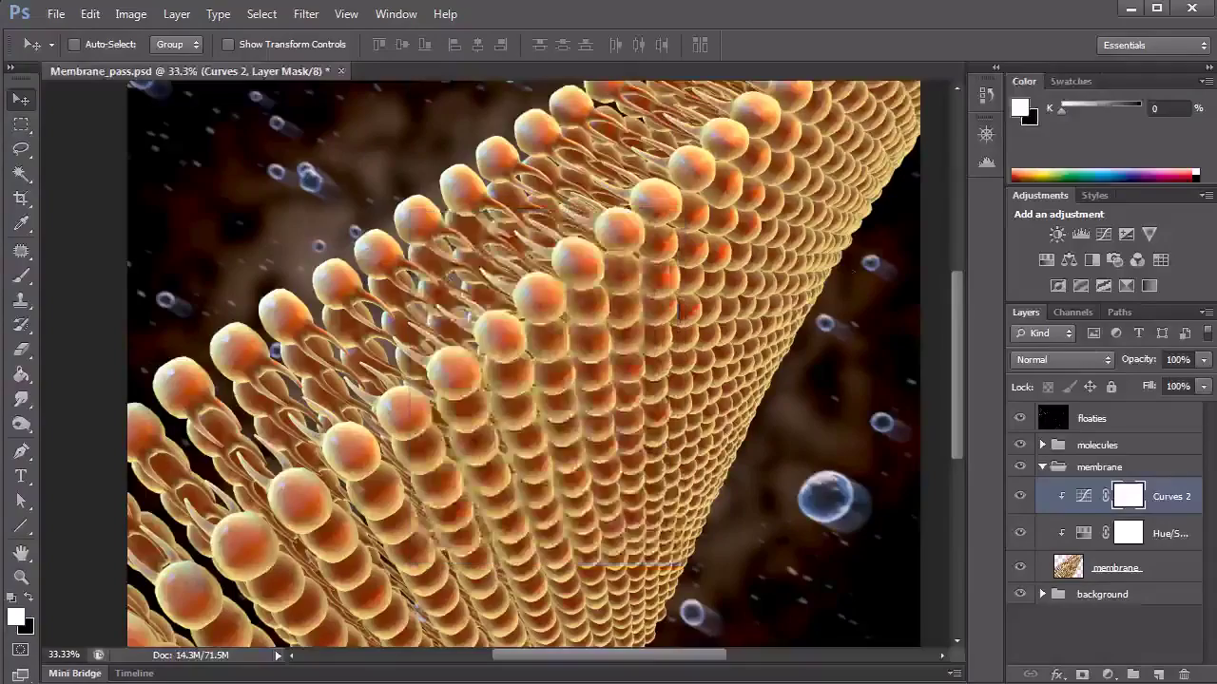
click(1019, 495)
click(1019, 496)
Collapse the membrane group and toggle the floaties layer to compare with and without it
click(1042, 467)
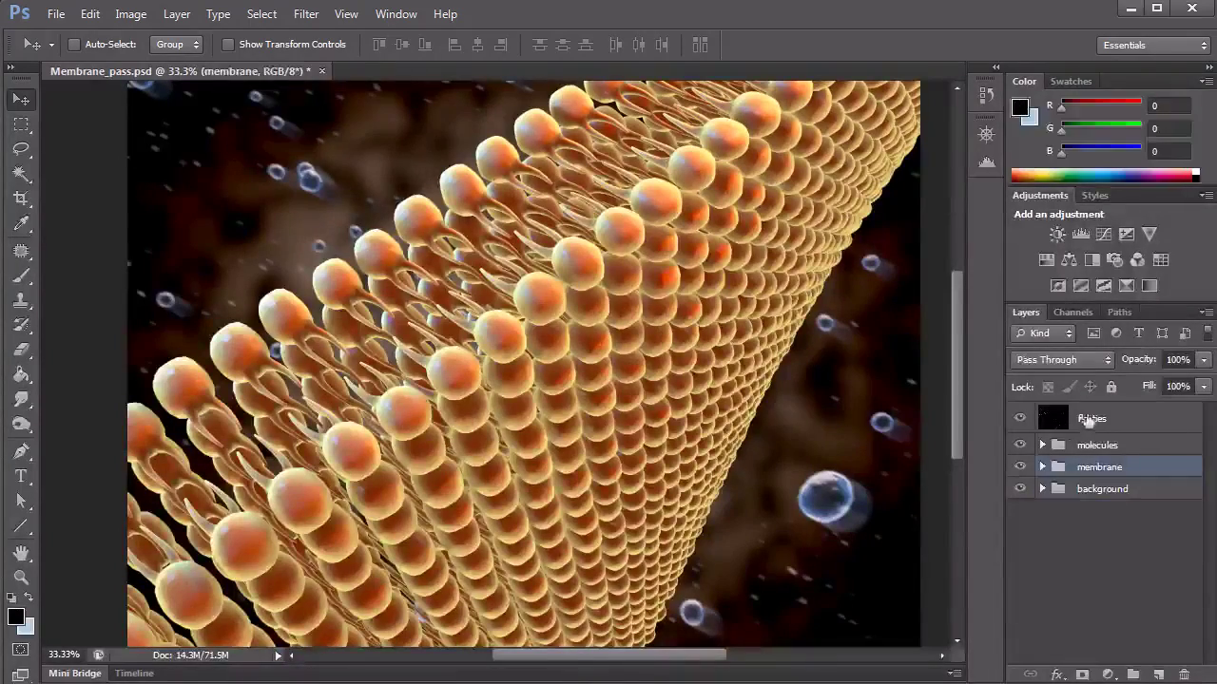
click(1090, 422)
click(1021, 418)
click(1023, 420)
click(1023, 421)
click(1021, 420)
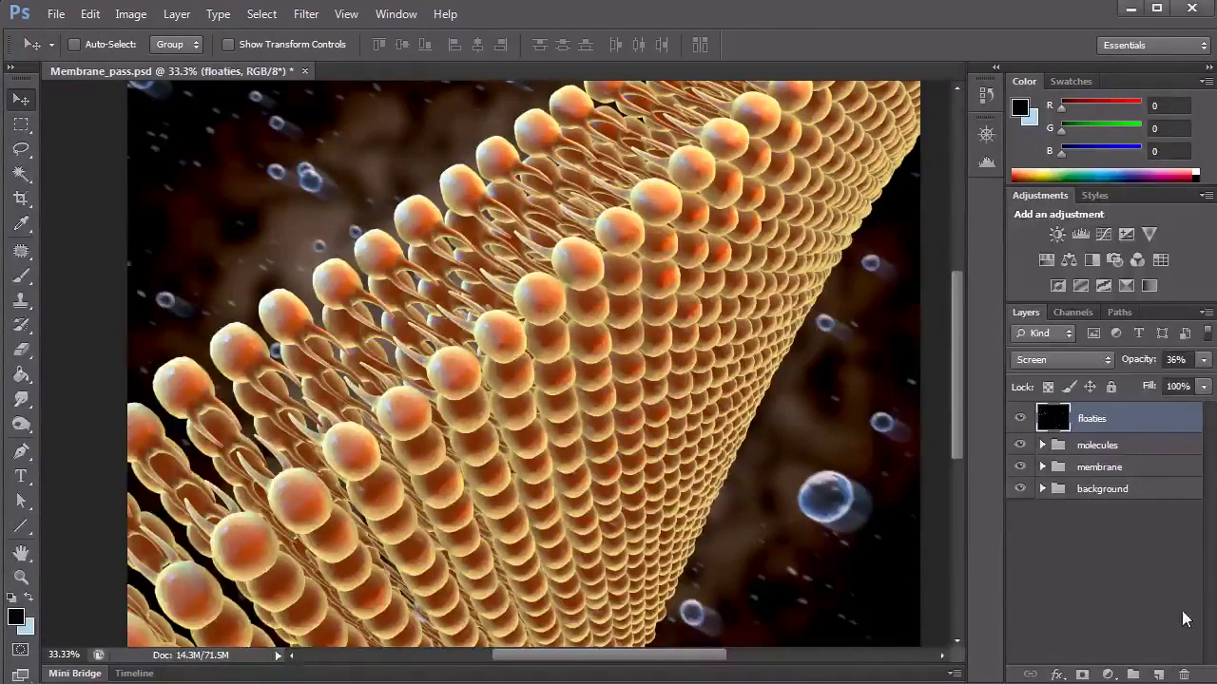
Add a new Layer 1 above floaties and set up a soft white brush at 13 px
click(1159, 674)
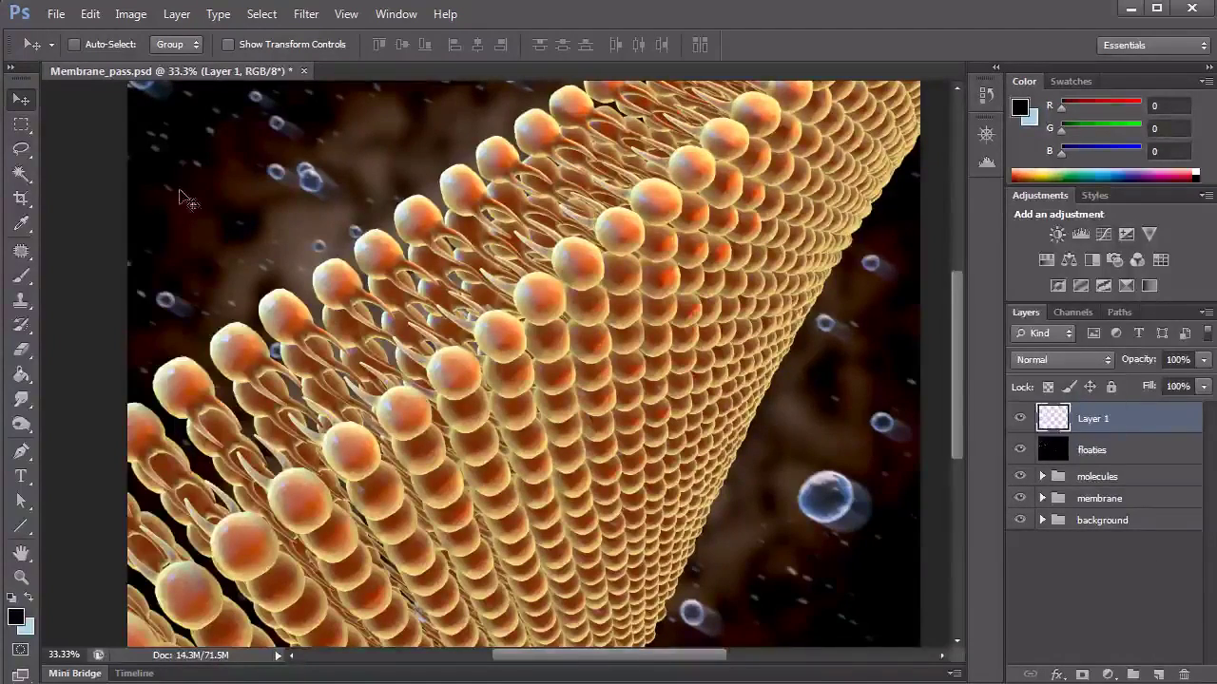
click(21, 275)
click(28, 596)
click(15, 616)
click(576, 253)
click(543, 221)
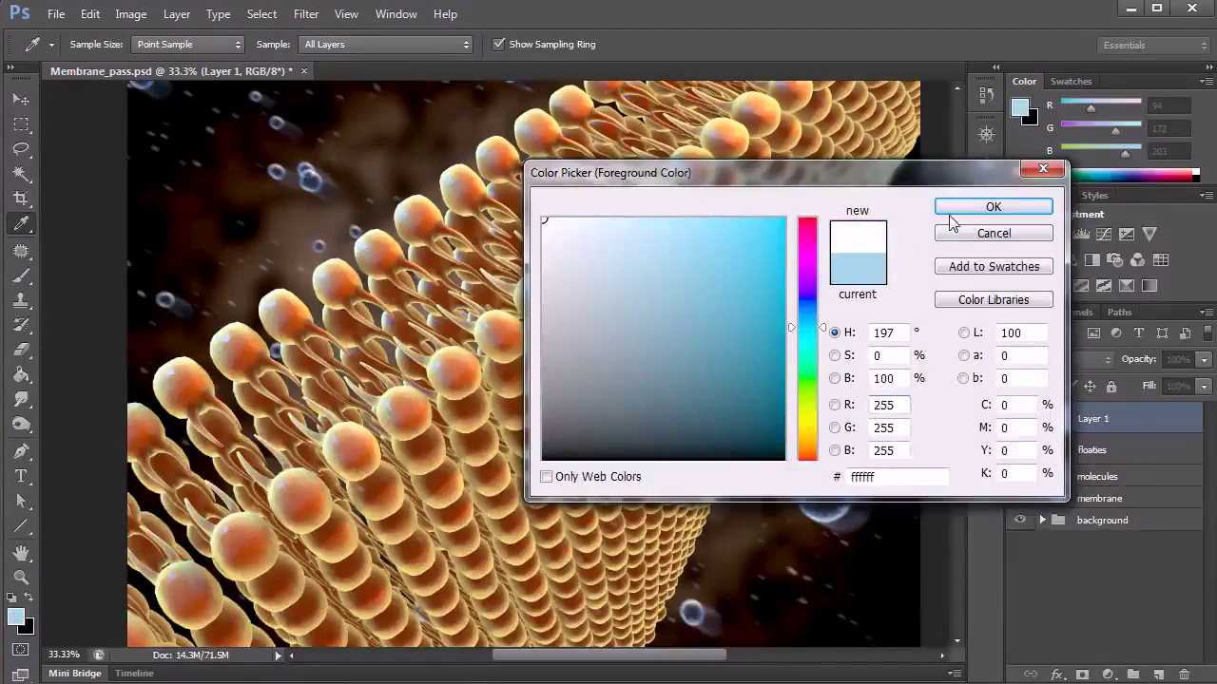
click(960, 207)
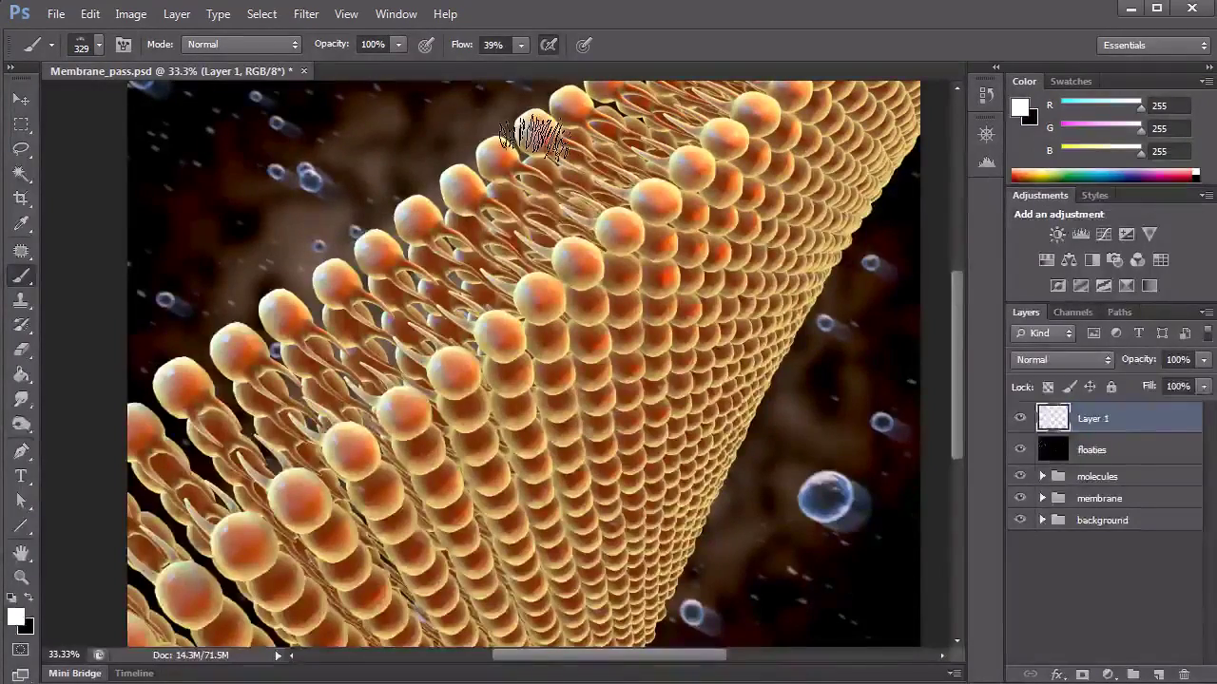
right_click(535, 222)
drag(703, 266, 564, 264)
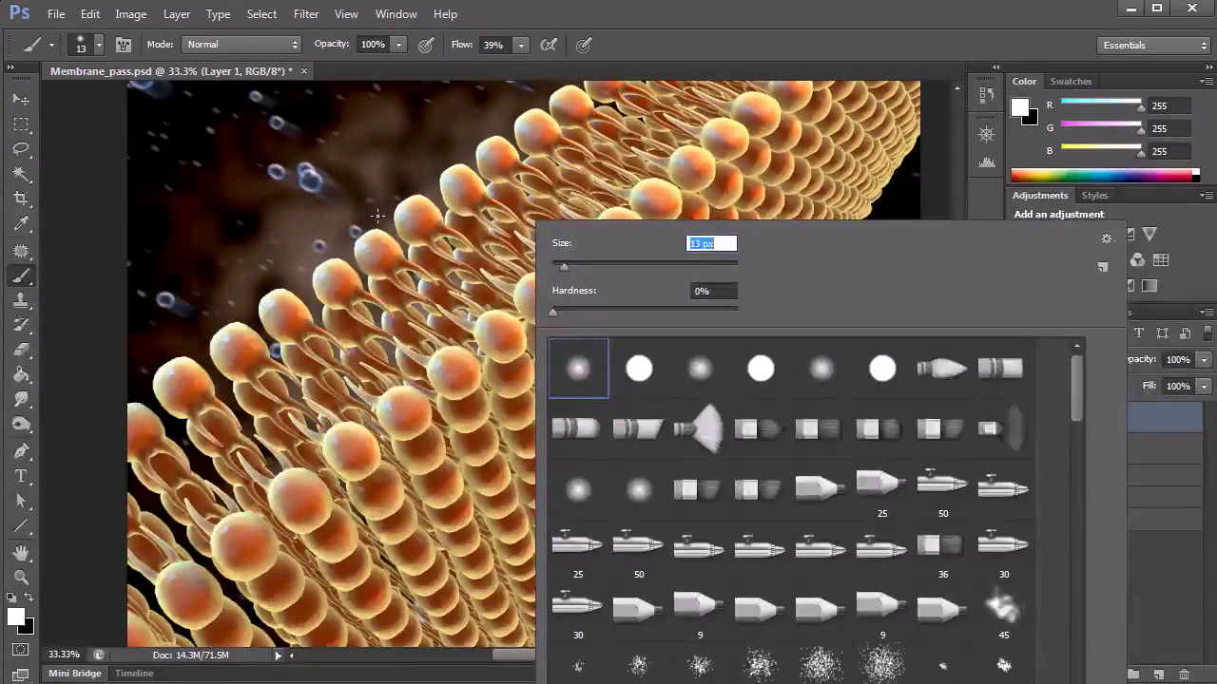
Dab small white specks around the canvas on Layer 1, undoing the first test stroke
key(Return)
drag(348, 114, 407, 136)
key(ctrl+z)
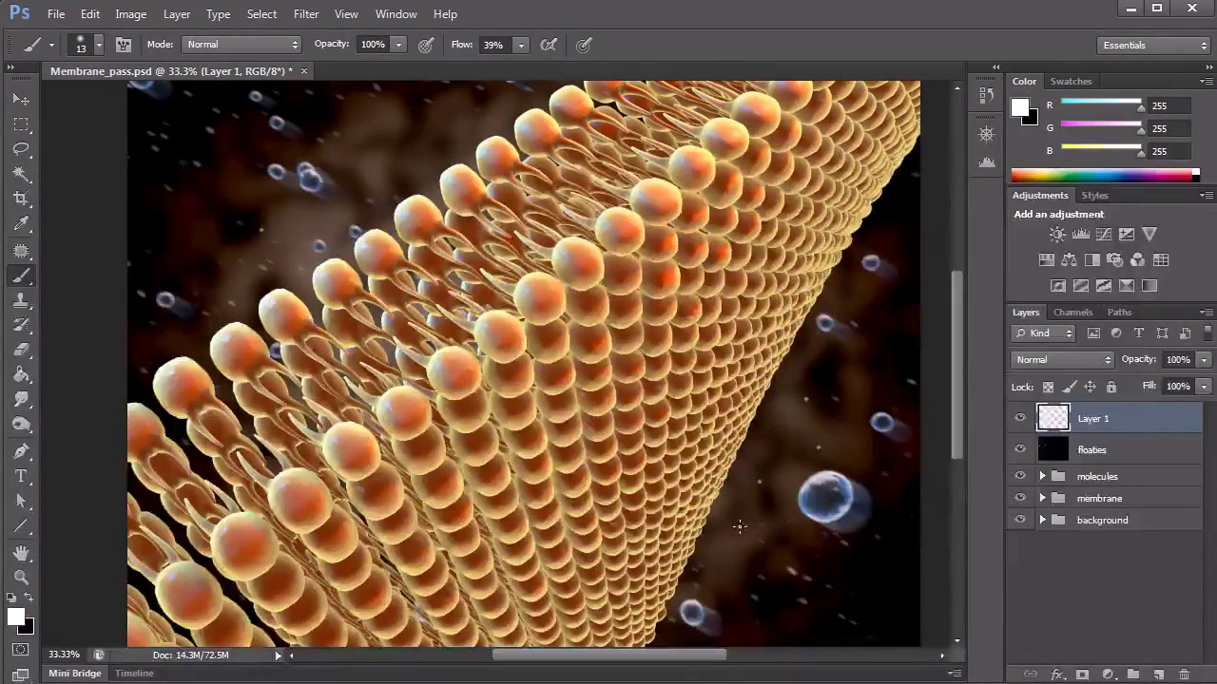
drag(740, 525, 741, 414)
drag(438, 563, 450, 551)
drag(610, 372, 592, 342)
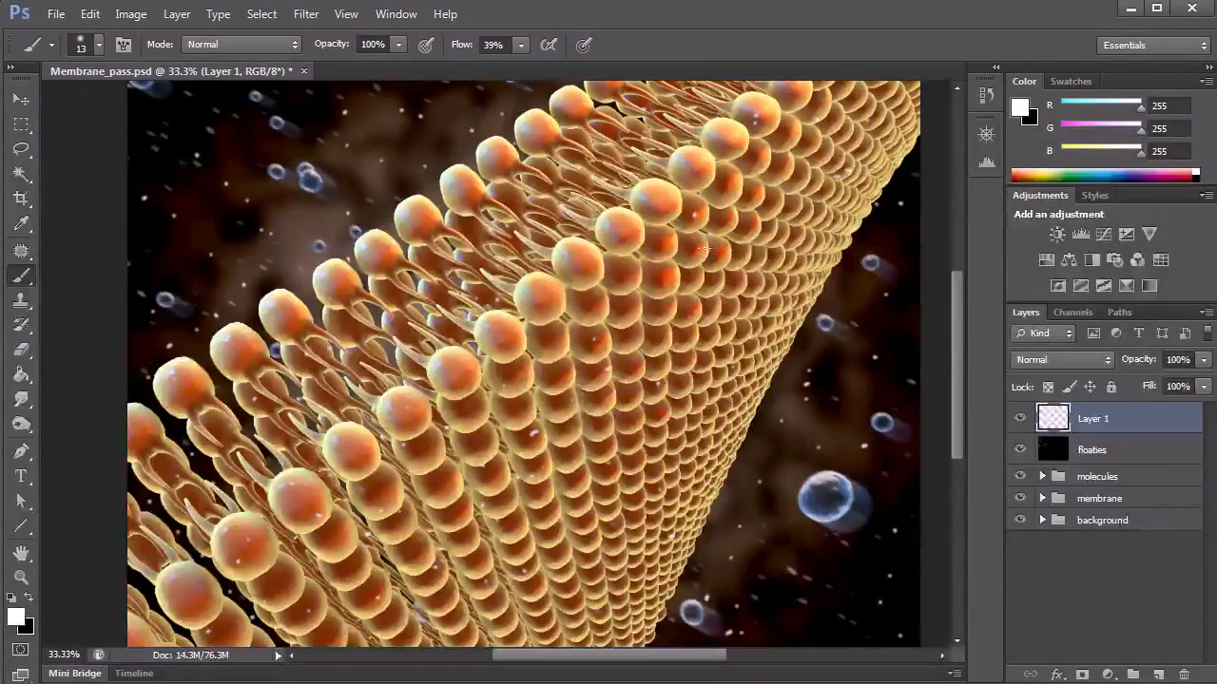
Apply a Motion Blur with angle -30° and distance 17 px to the white specks
click(305, 13)
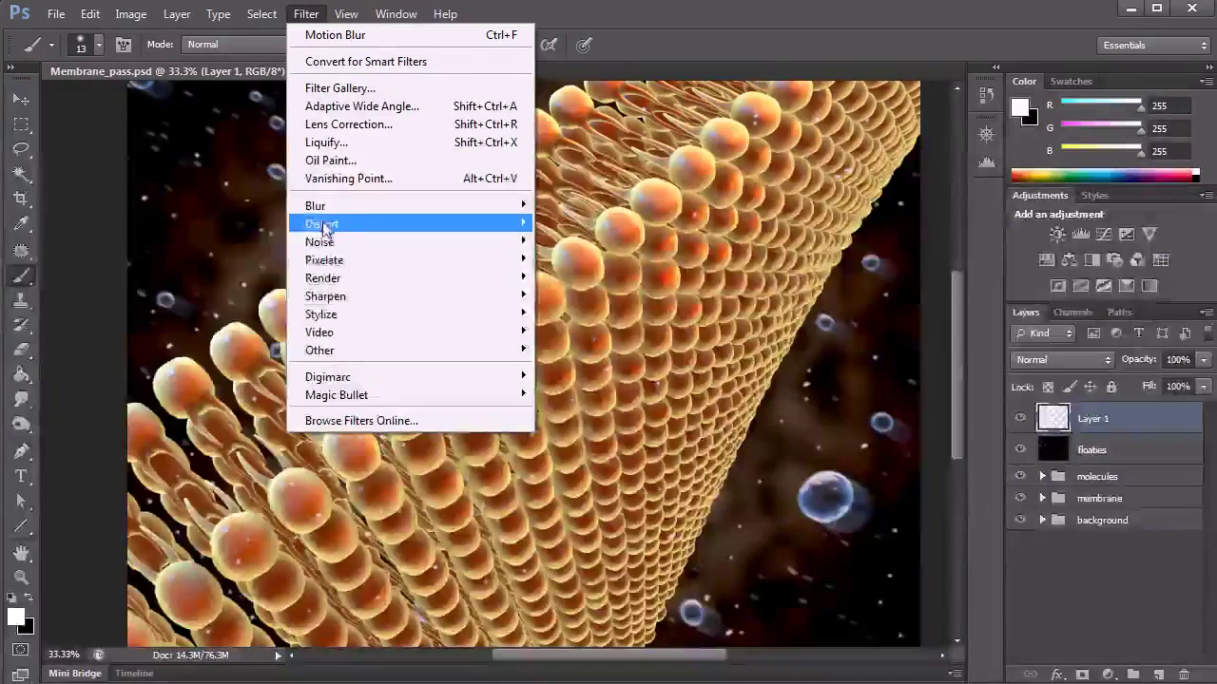
mouse_move(313, 211)
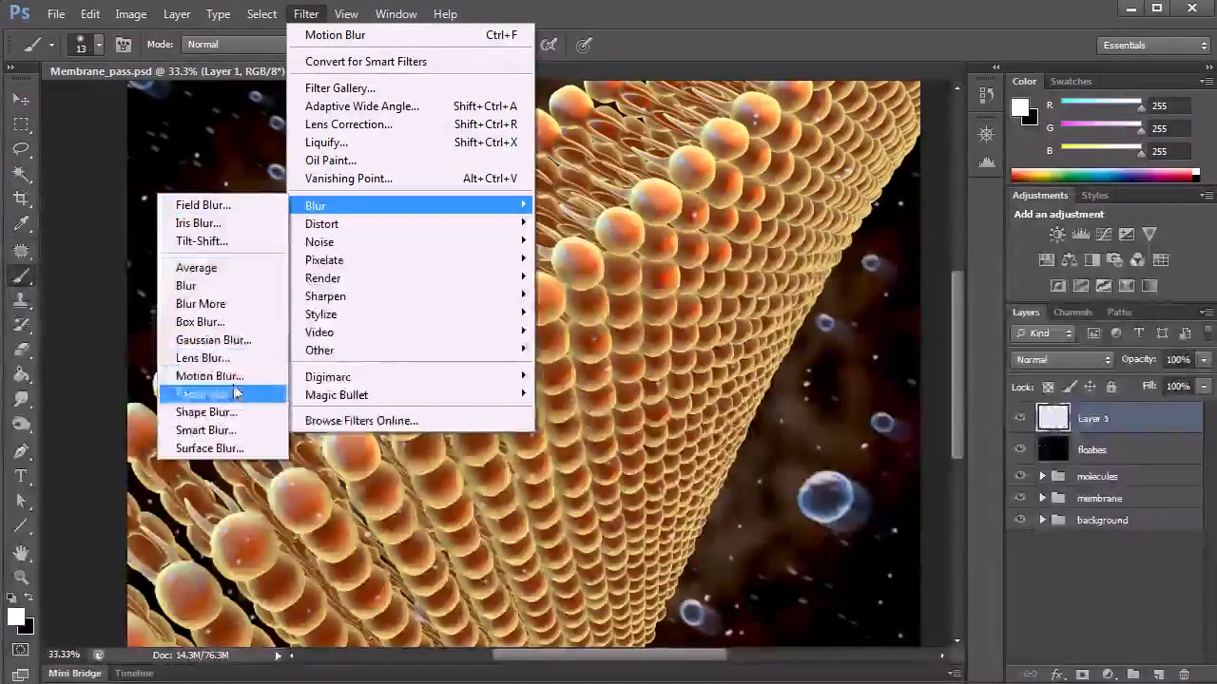
click(238, 377)
drag(266, 259, 727, 88)
click(887, 179)
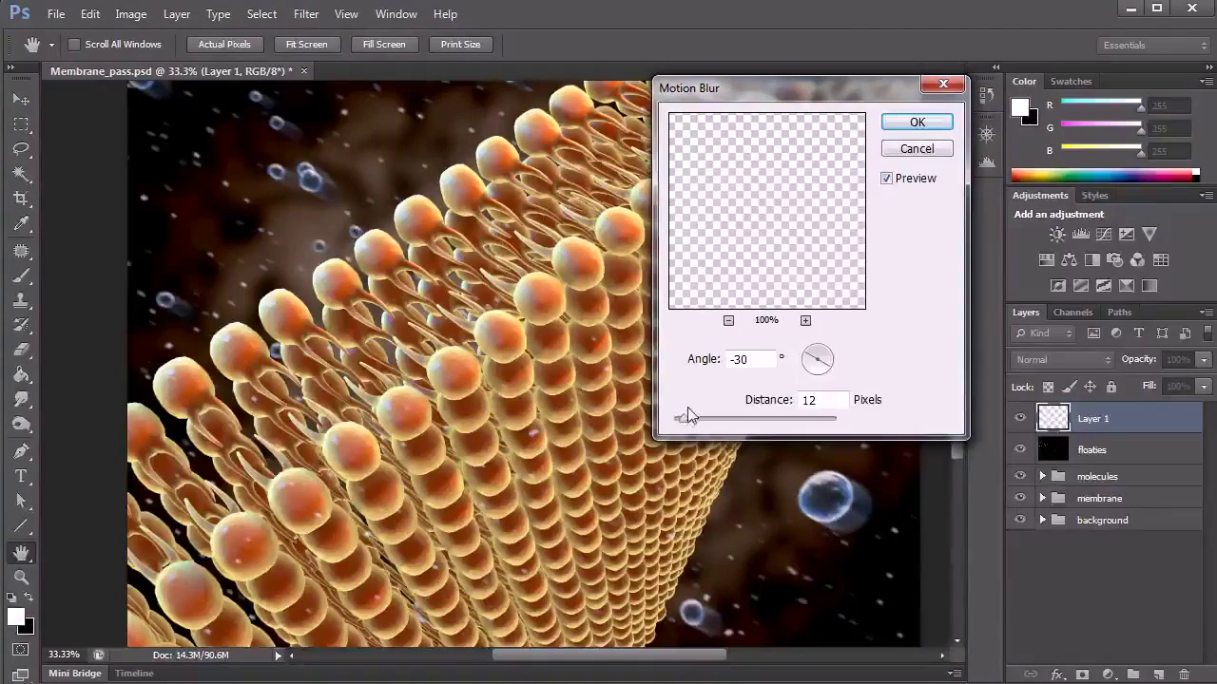
click(886, 183)
click(886, 180)
click(889, 180)
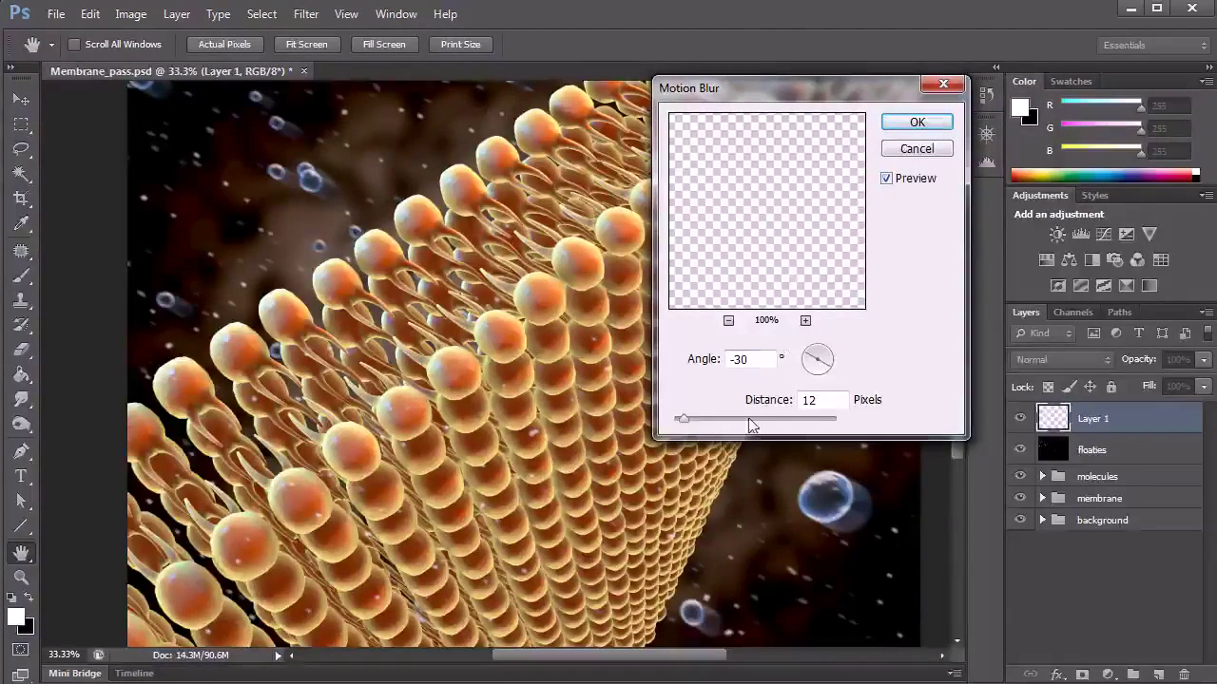
drag(687, 415, 689, 418)
click(917, 121)
Rename Layer 1 to 'floaties'
key(b)
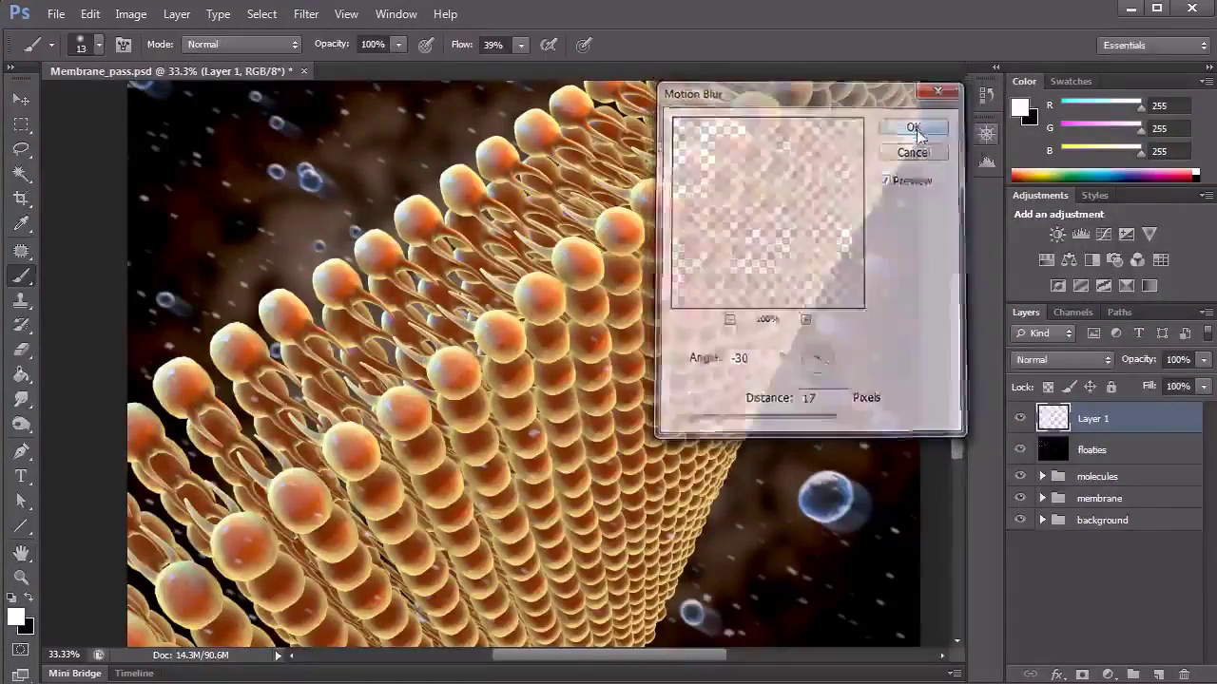
double_click(1093, 421)
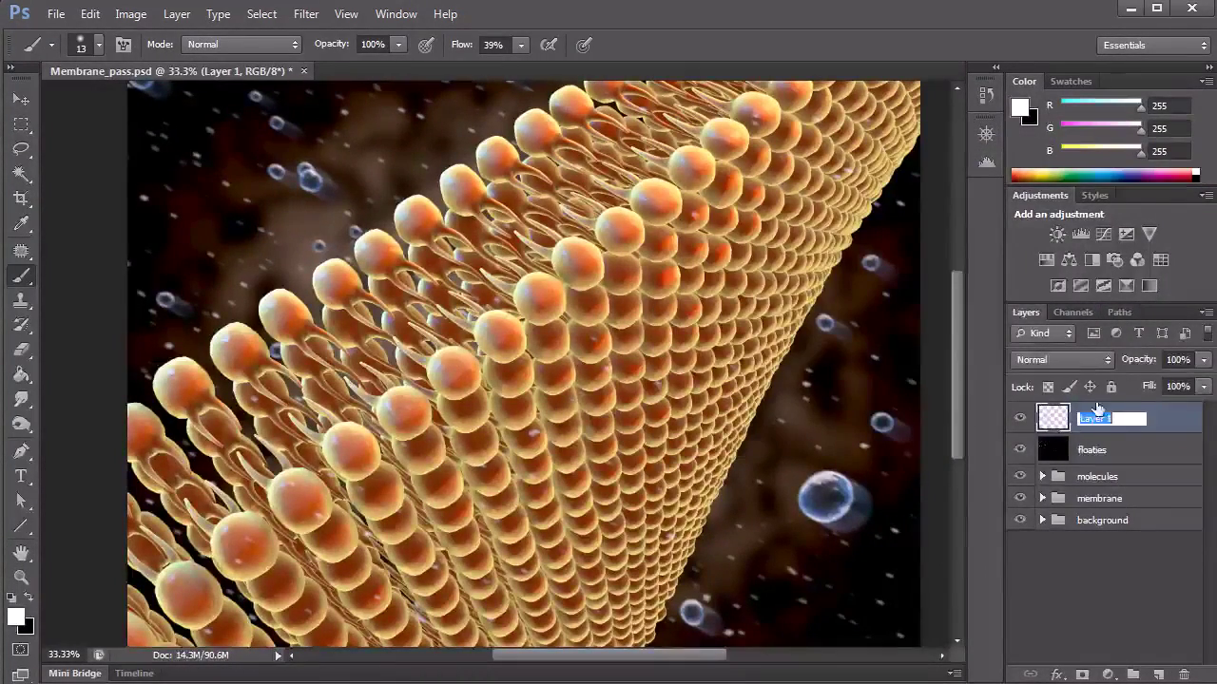
text(floaties)
key(Return)
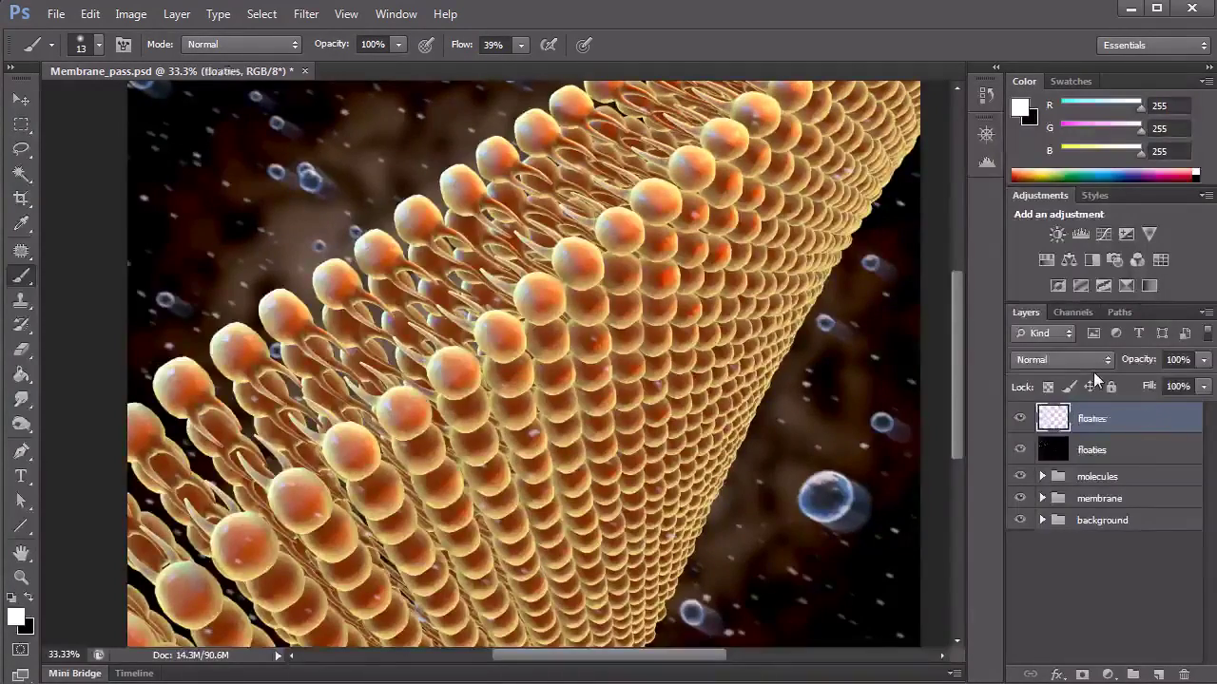
Apply a 2.8 px Gaussian Blur to the specks layer and lower its opacity
click(306, 13)
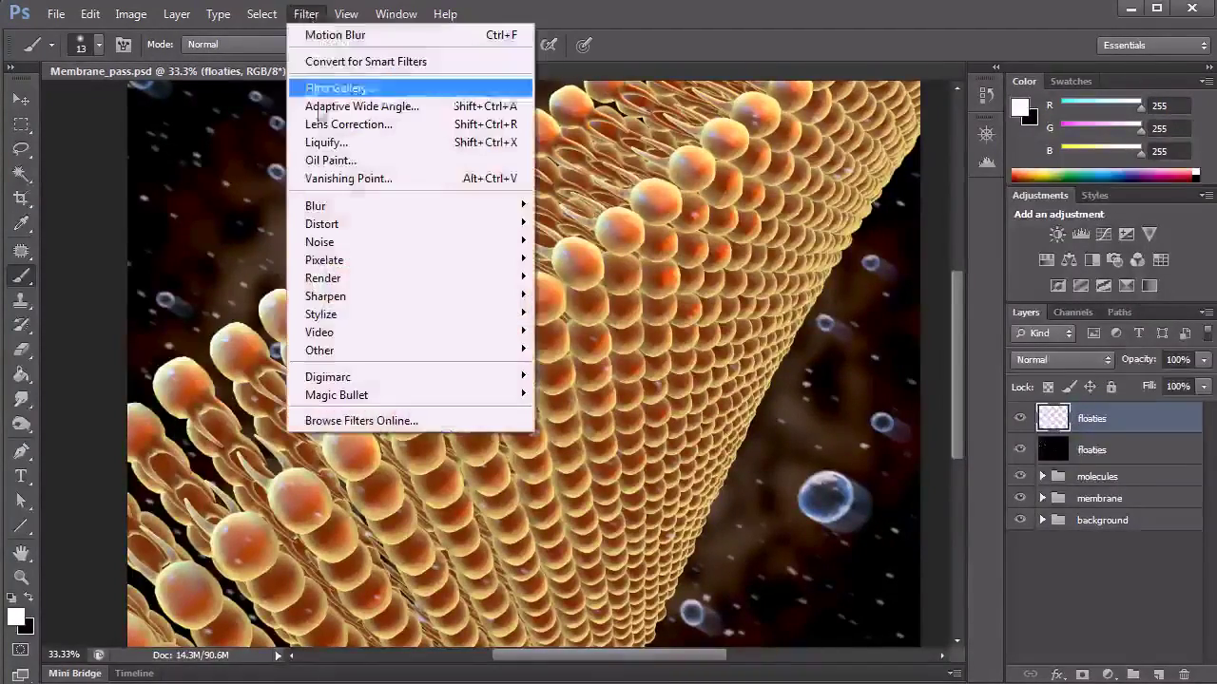
mouse_move(338, 209)
click(215, 340)
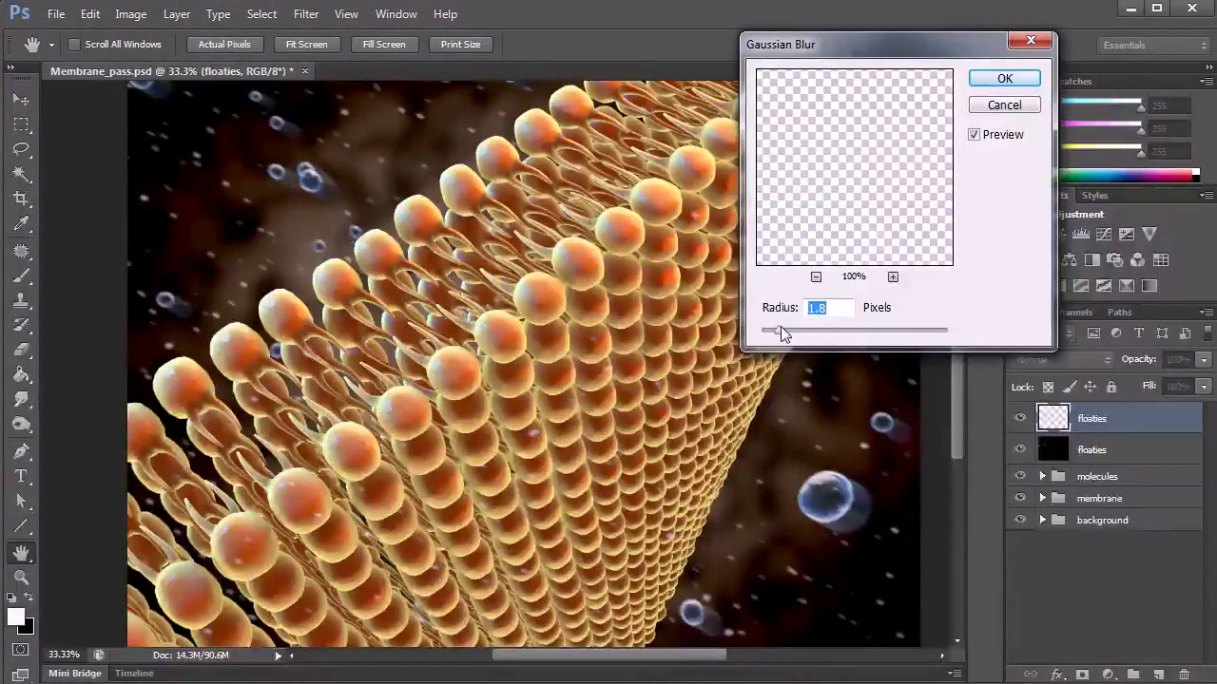
click(973, 136)
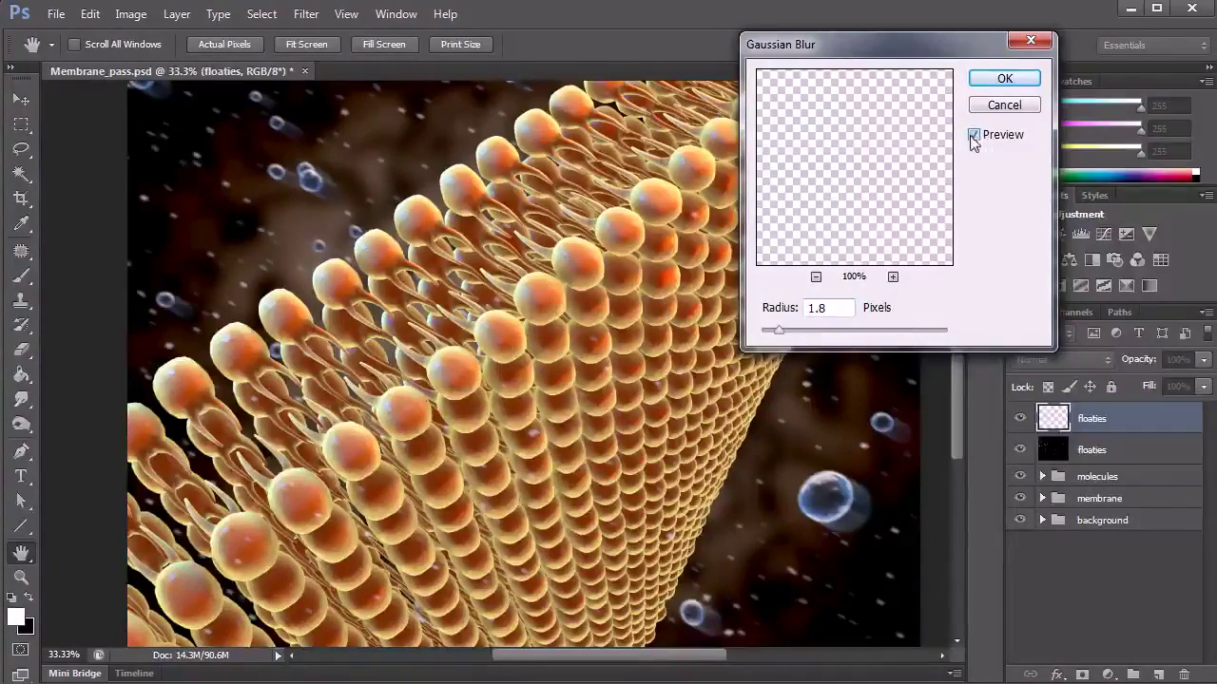
drag(781, 328, 786, 327)
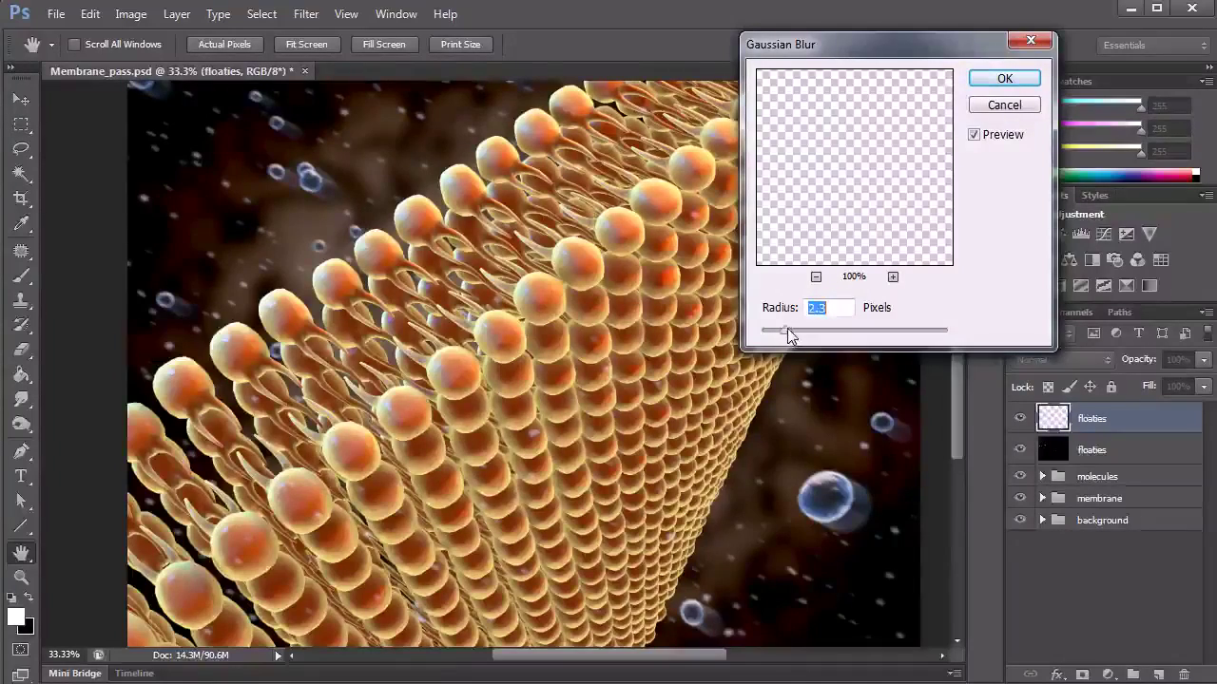
click(972, 138)
click(975, 137)
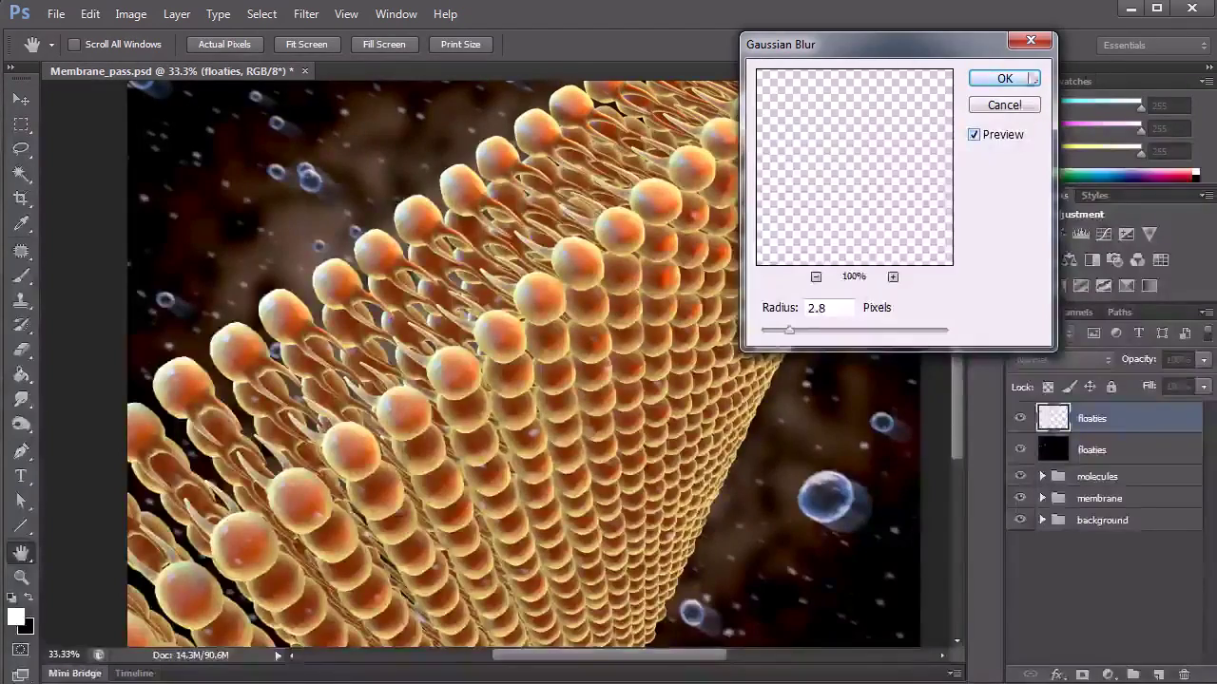
click(1028, 79)
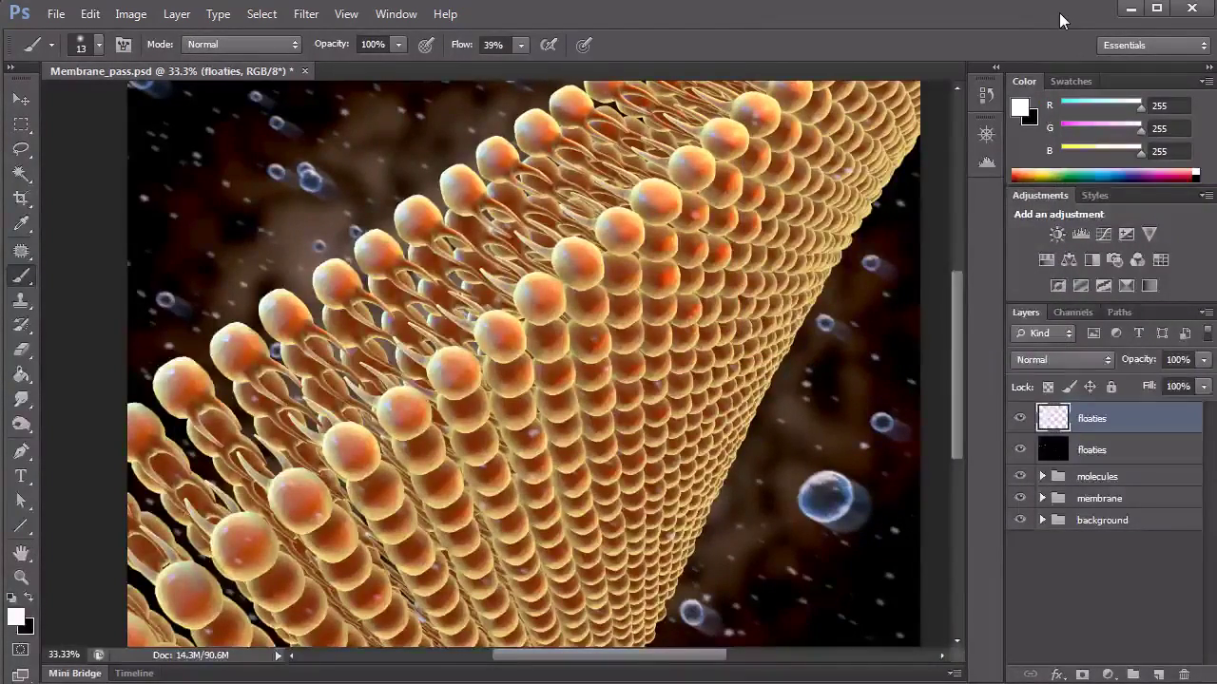
click(1203, 359)
drag(1201, 382, 1156, 376)
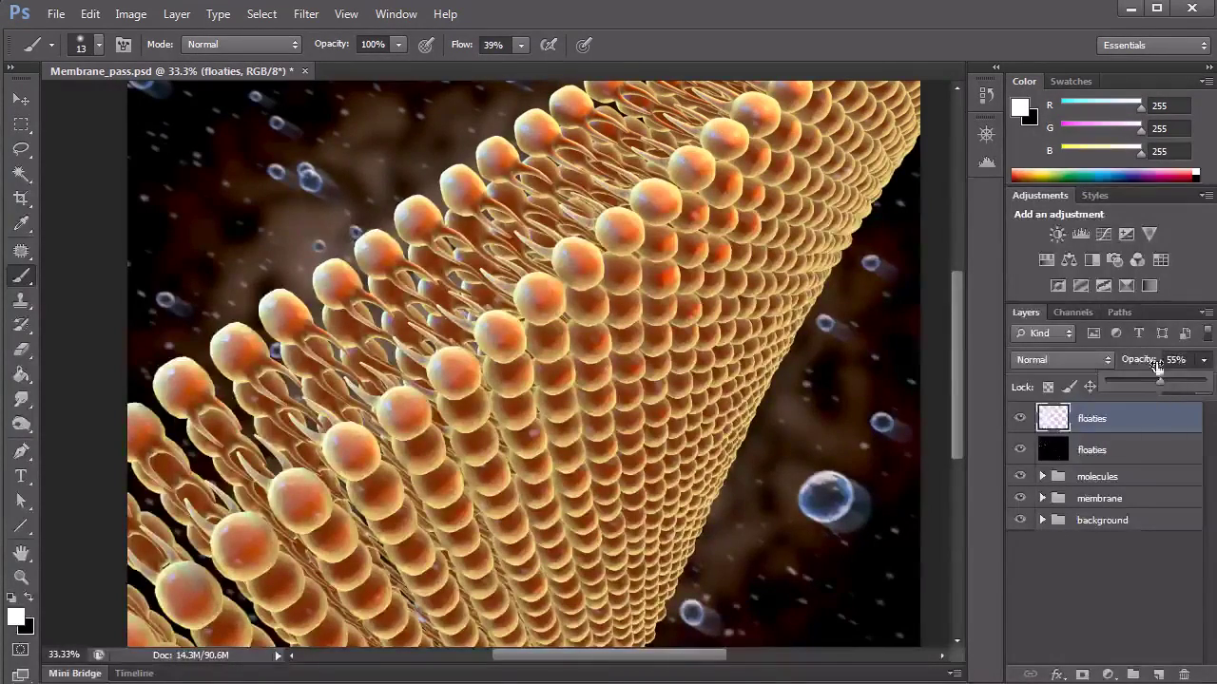
Select both floaties layers and group them into a group named 'floaties'
click(1120, 544)
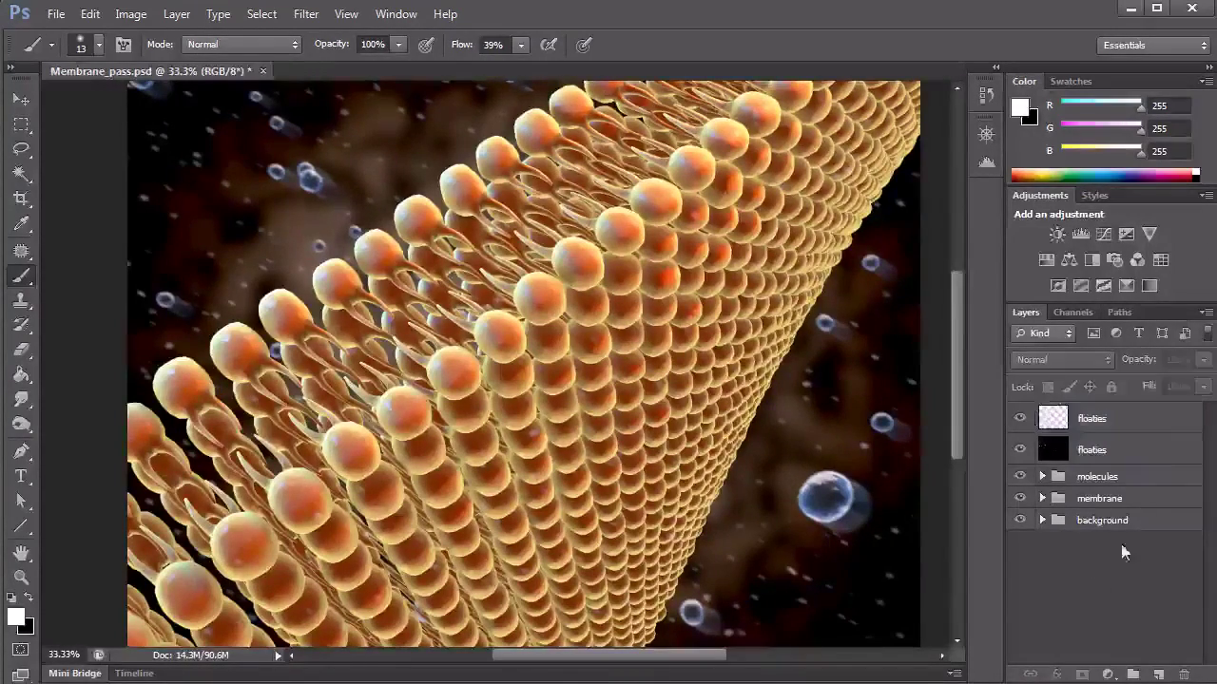
click(1100, 428)
shift+click(1098, 450)
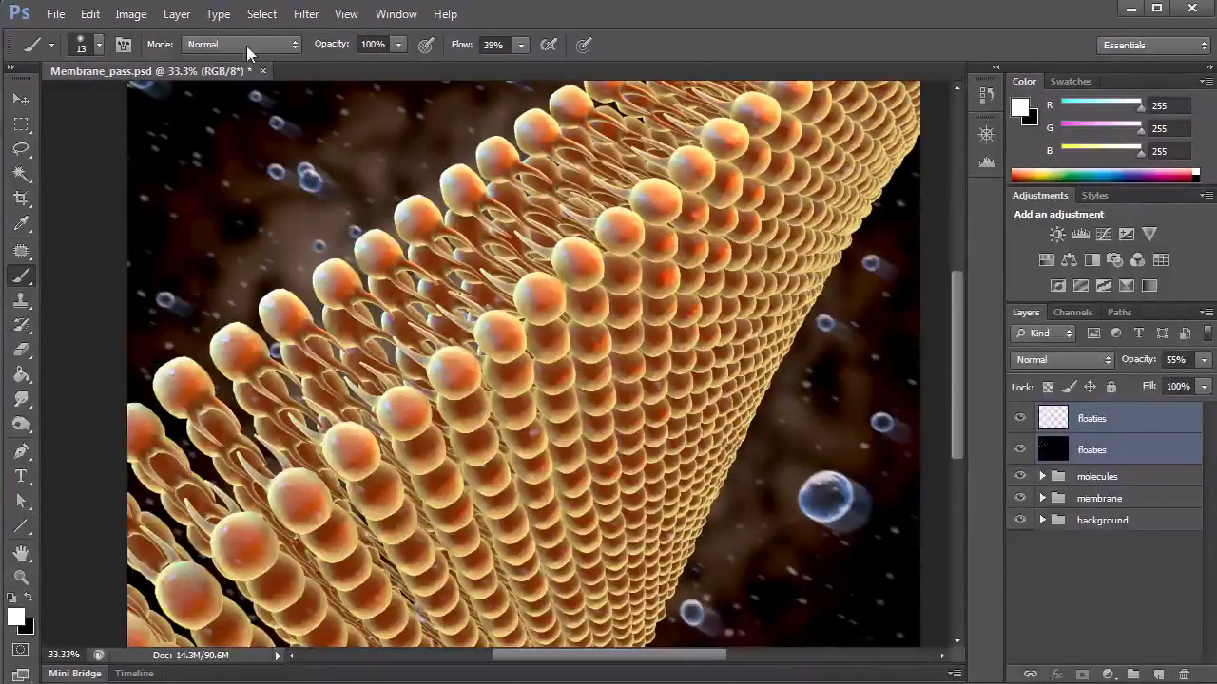
click(177, 14)
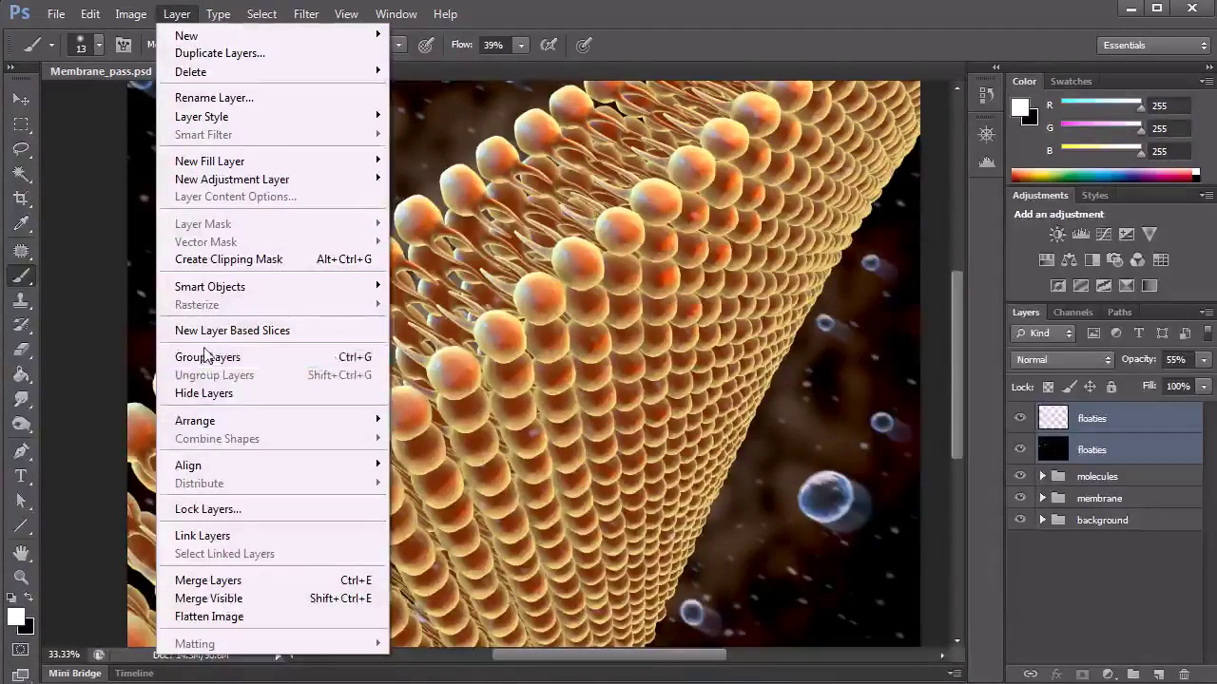
click(272, 357)
double_click(1094, 416)
text(floatie)
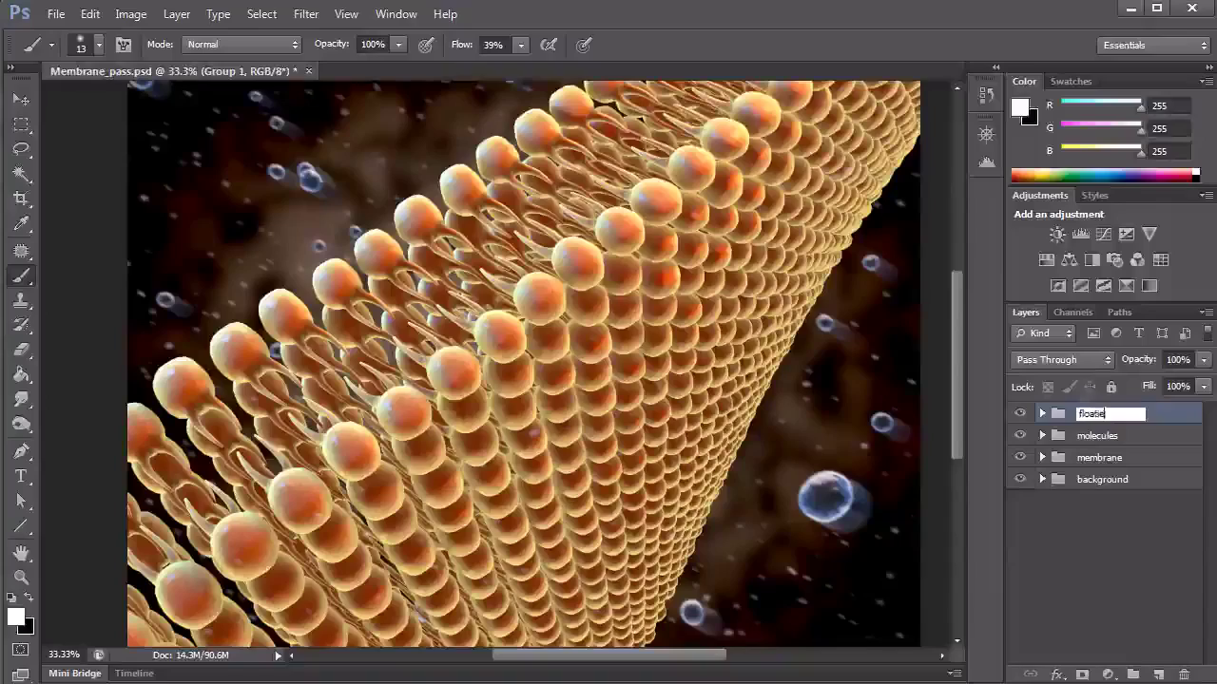
text(s)
key(Return)
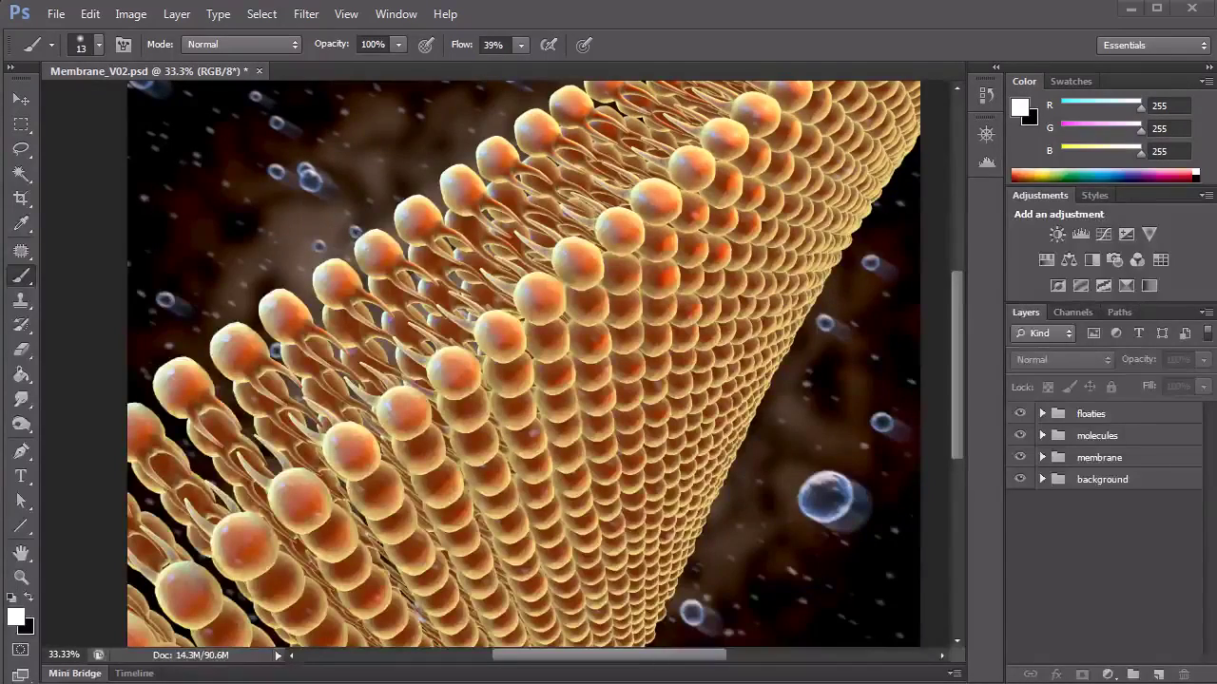
Select all four groups and group them into a new group named 'membrane'
click(1093, 416)
shift+click(1110, 481)
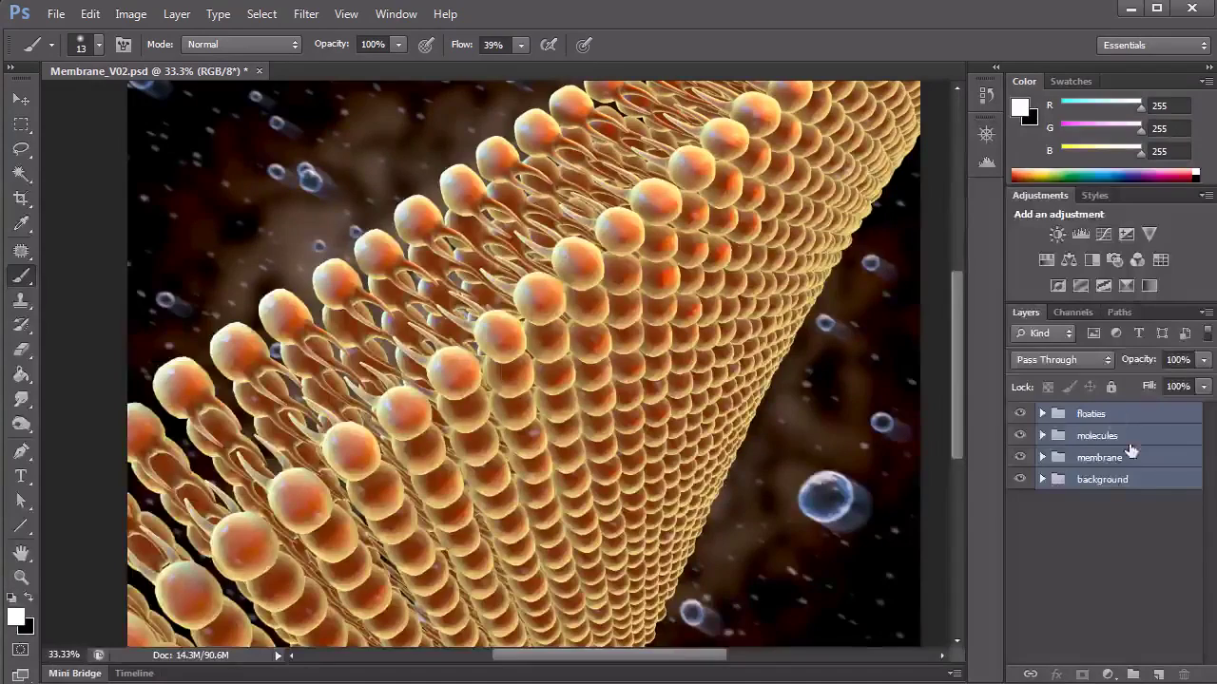
right_click(1070, 425)
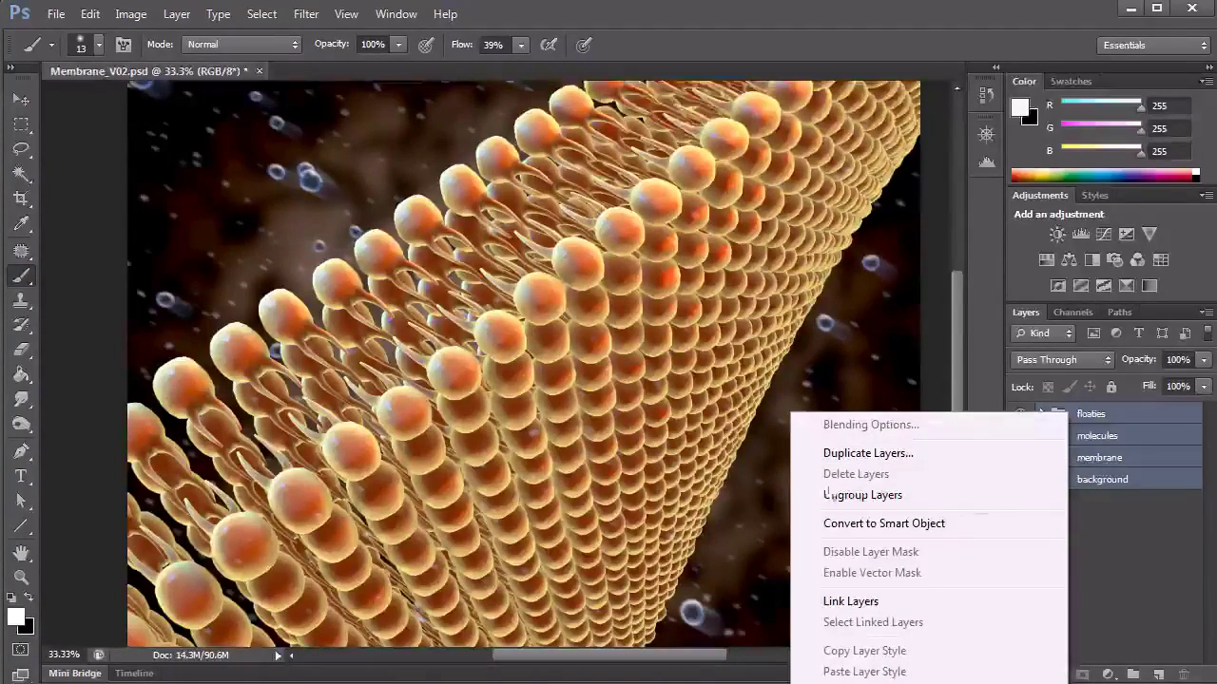
click(1084, 546)
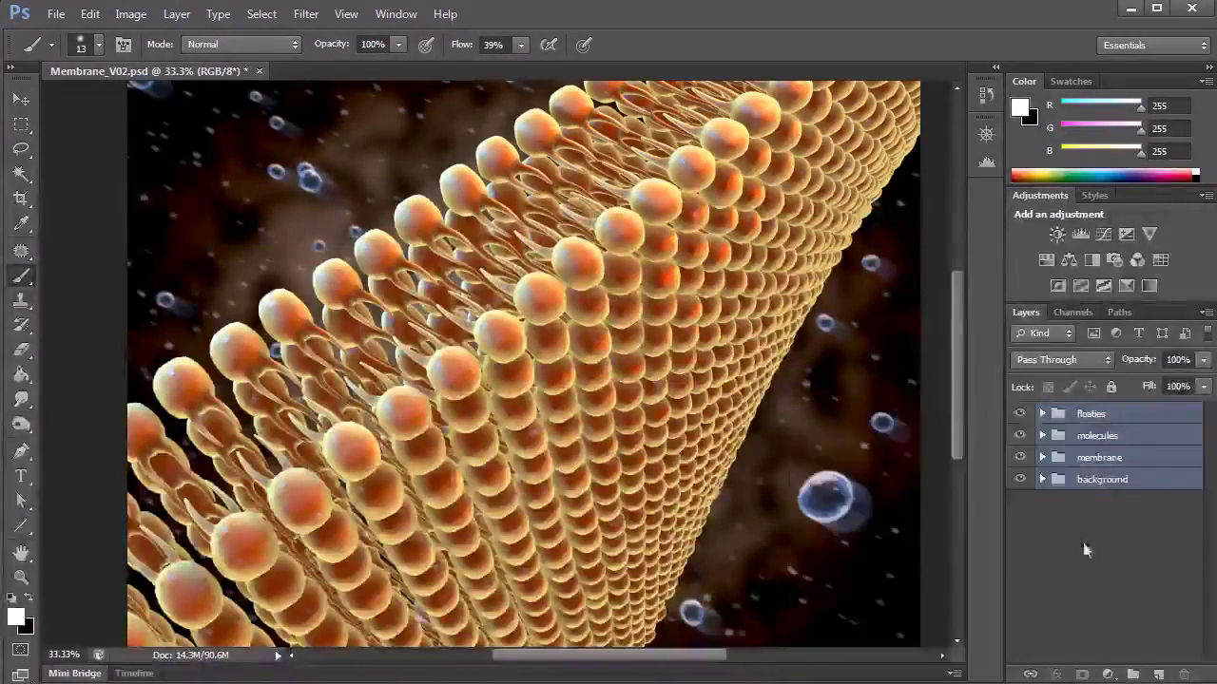
click(176, 13)
click(228, 360)
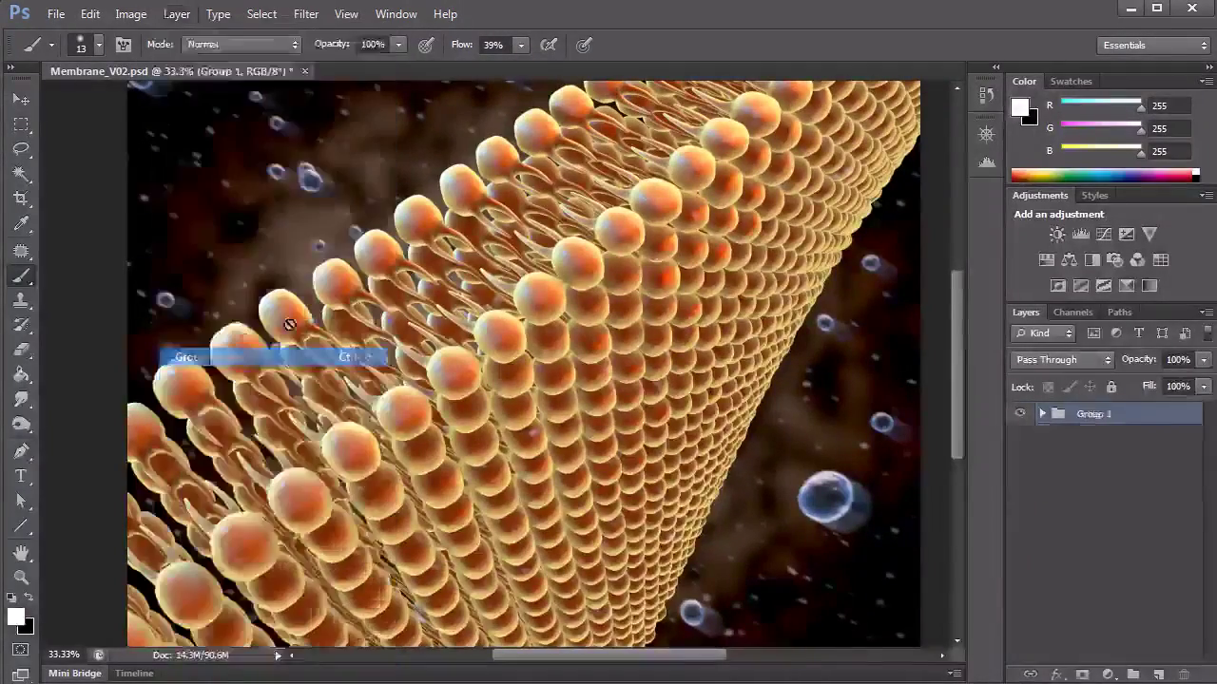
double_click(1096, 416)
text(membrane)
key(Return)
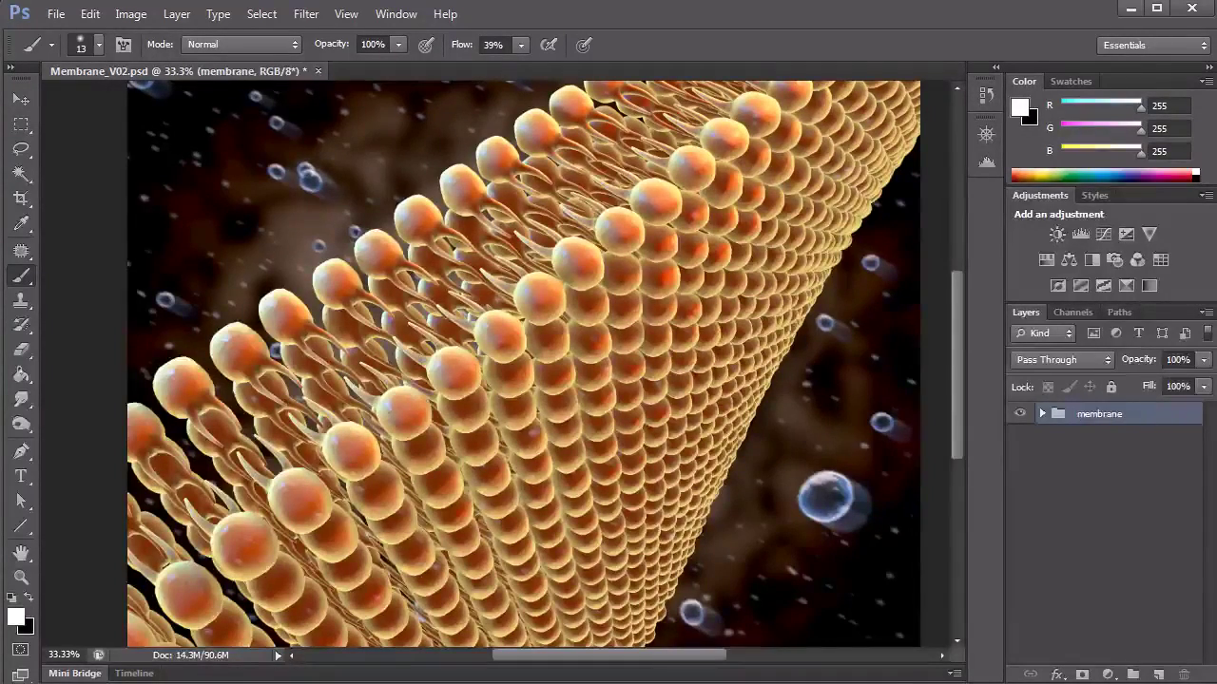
Duplicate membrane as membrane copy, hide the original, and convert the copy to a smart object
drag(1058, 416, 1157, 674)
click(1019, 435)
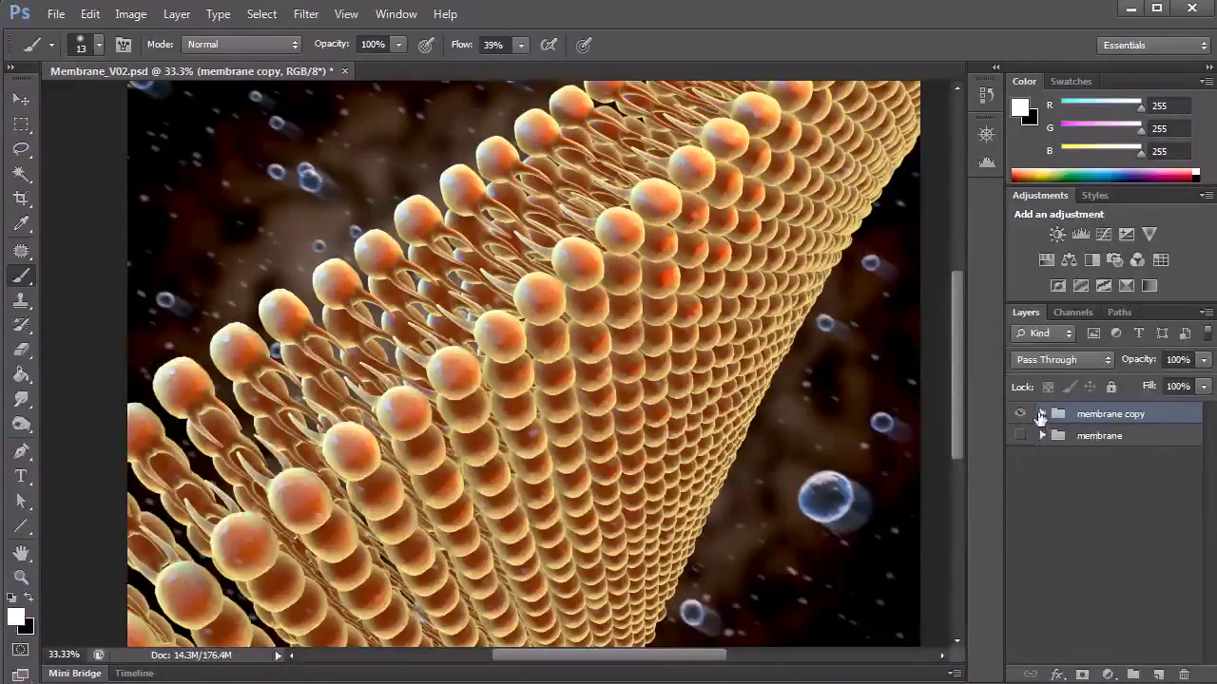
right_click(1115, 416)
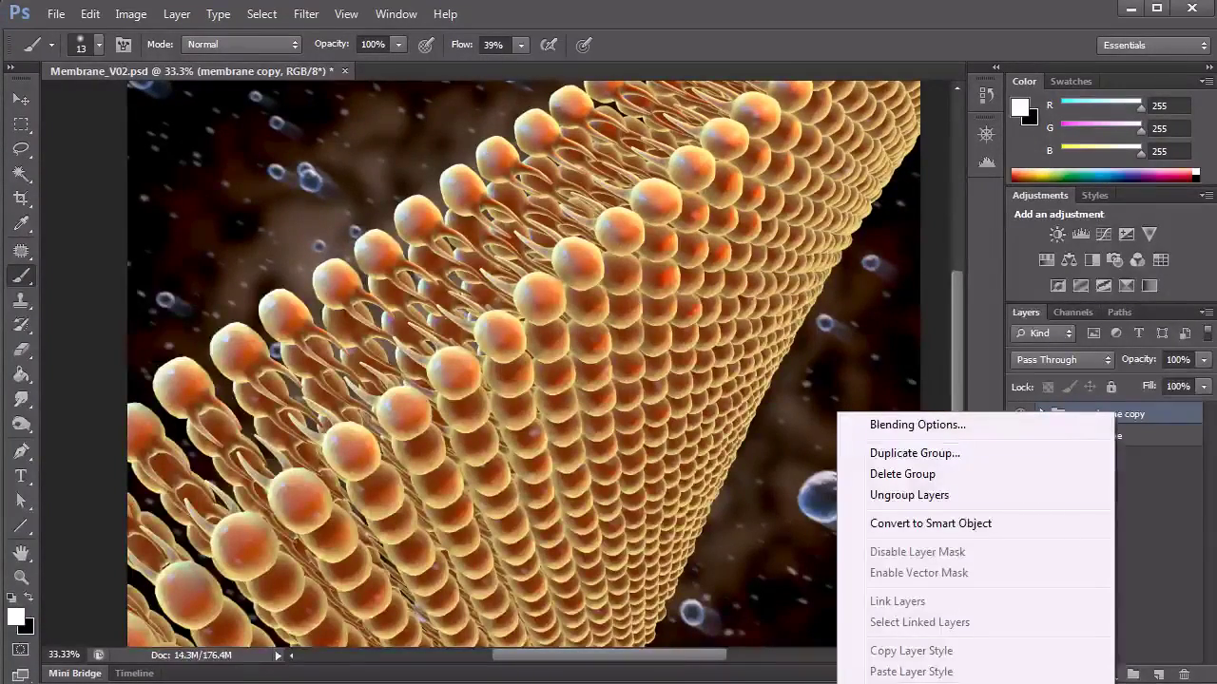
click(931, 523)
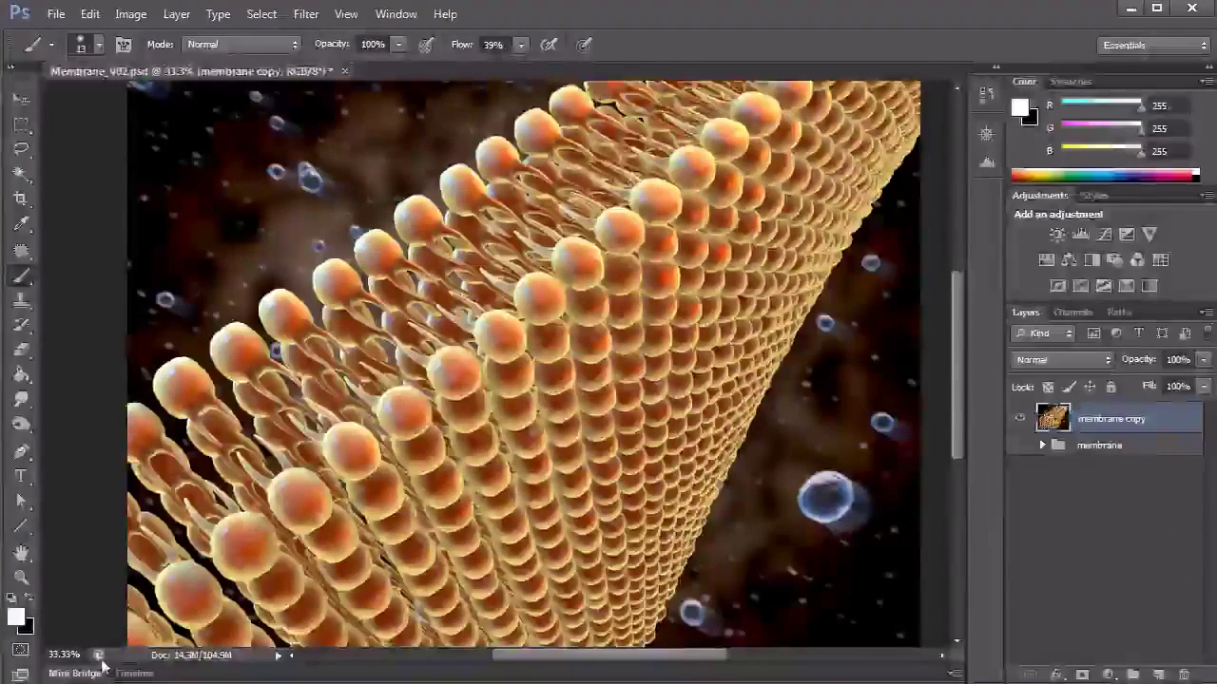
Zoom out to about 22% with the Navigator slider so the whole image fits
click(986, 133)
drag(901, 233, 878, 233)
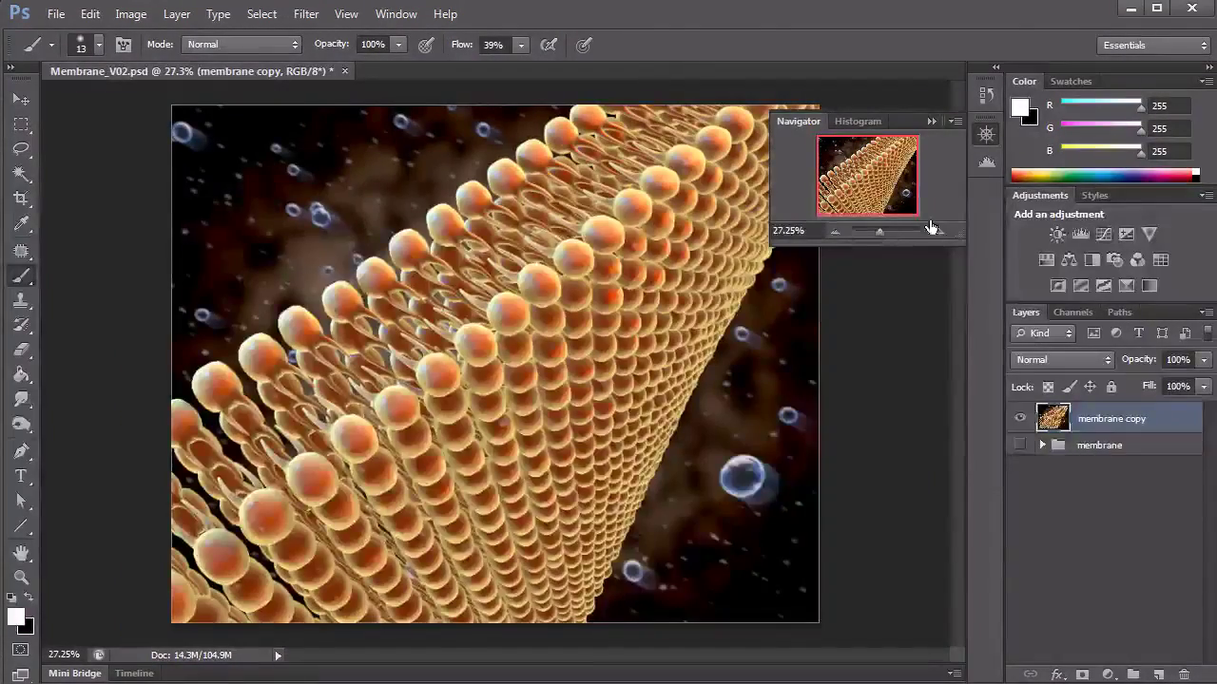
drag(881, 233, 877, 232)
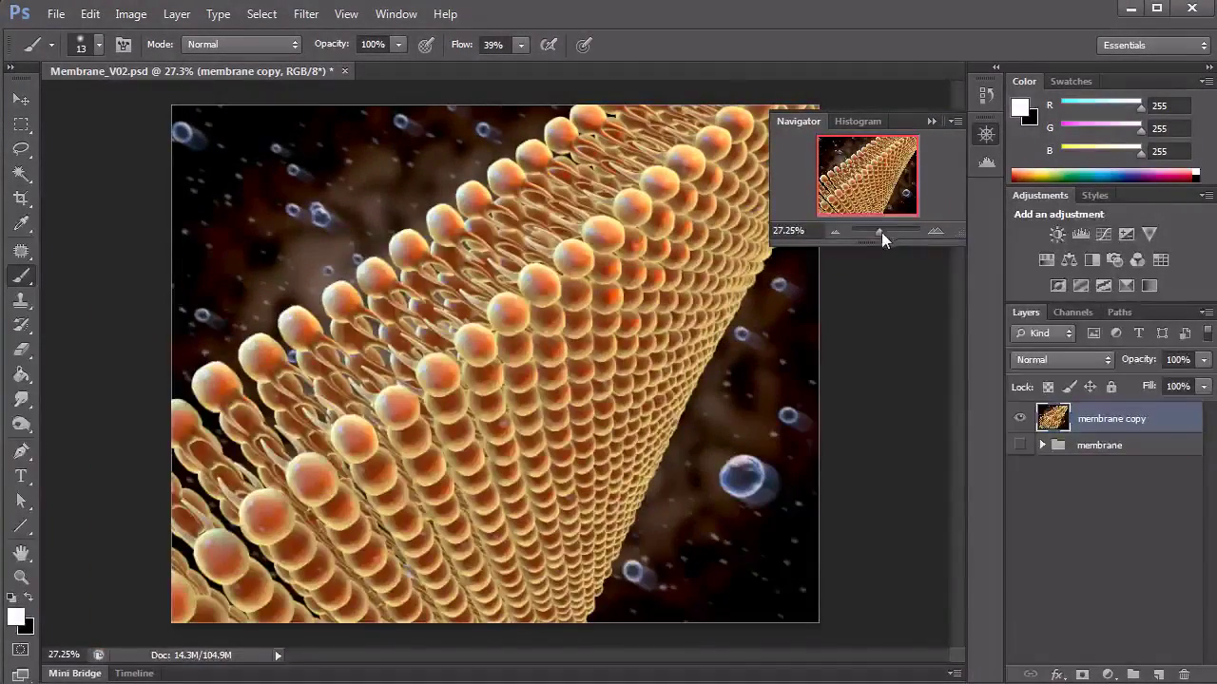
drag(883, 233, 875, 238)
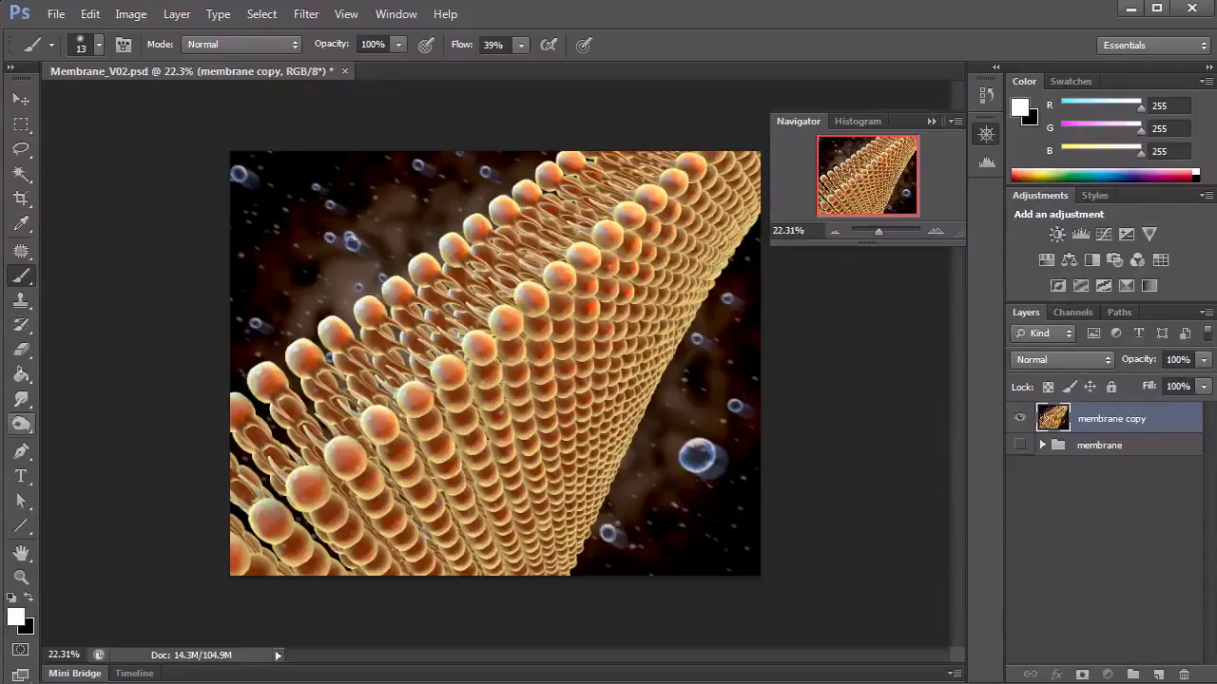
Set up the Blur Tool with a soft round 370 px tip and 100% strength
click(13, 401)
click(95, 395)
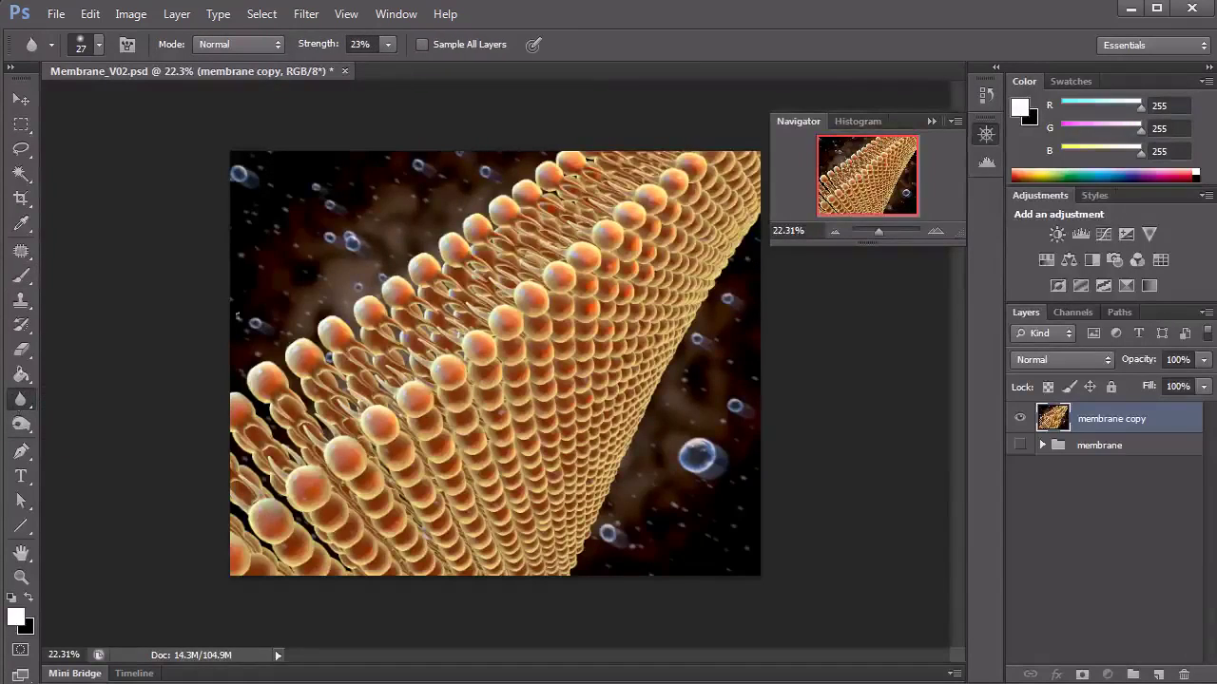
click(935, 230)
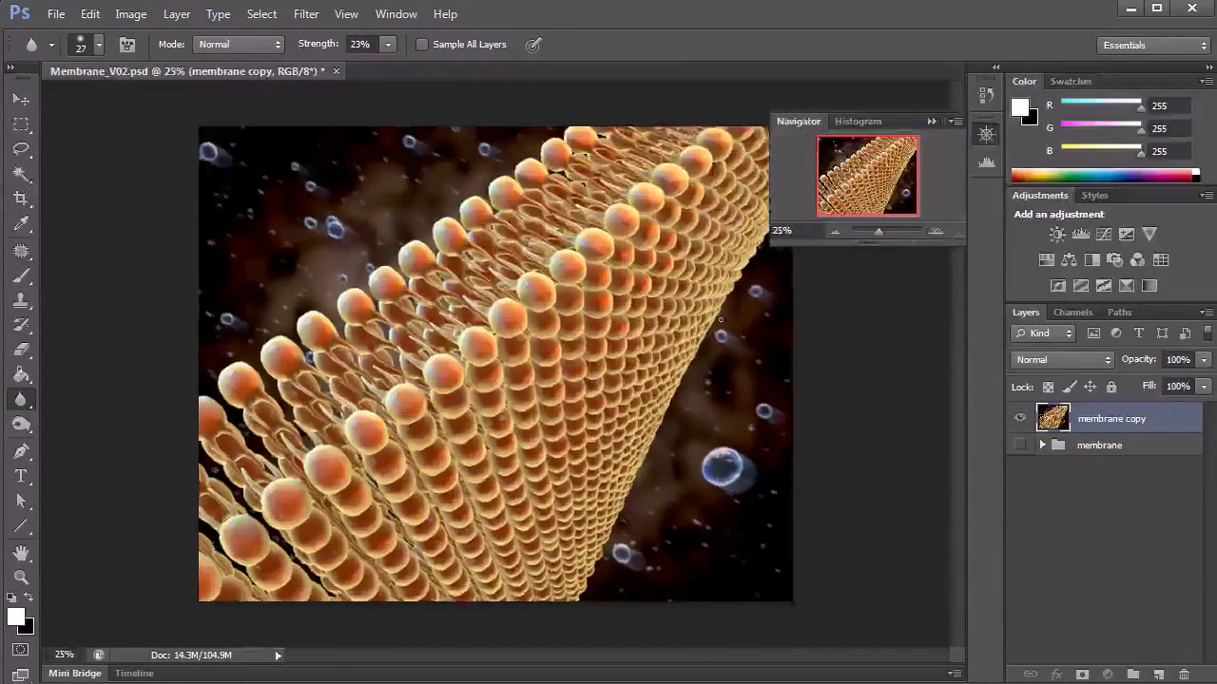
right_click(613, 383)
click(621, 400)
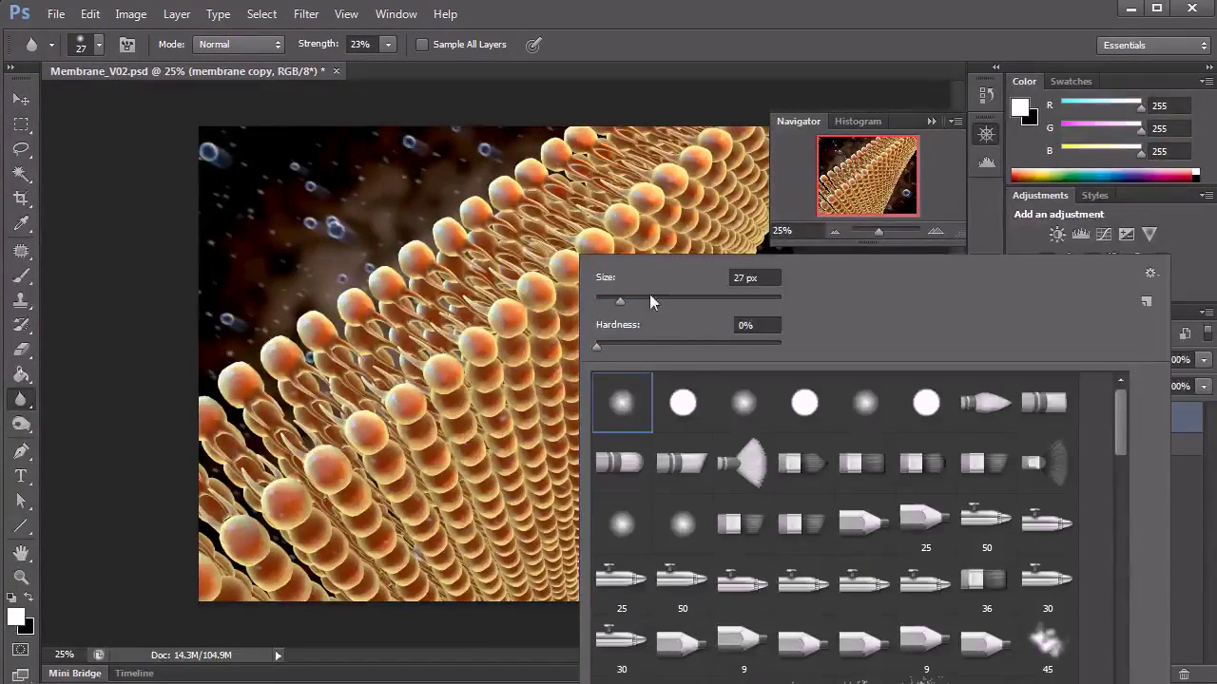
drag(619, 300, 652, 300)
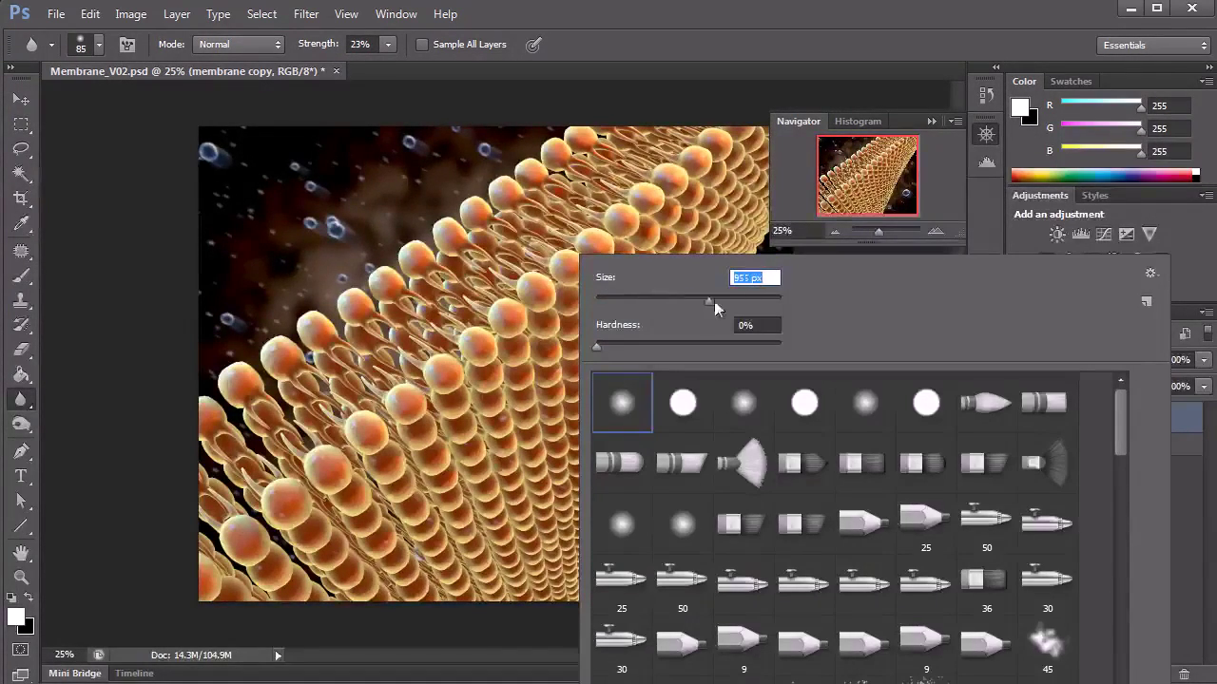
click(388, 44)
drag(388, 44, 412, 67)
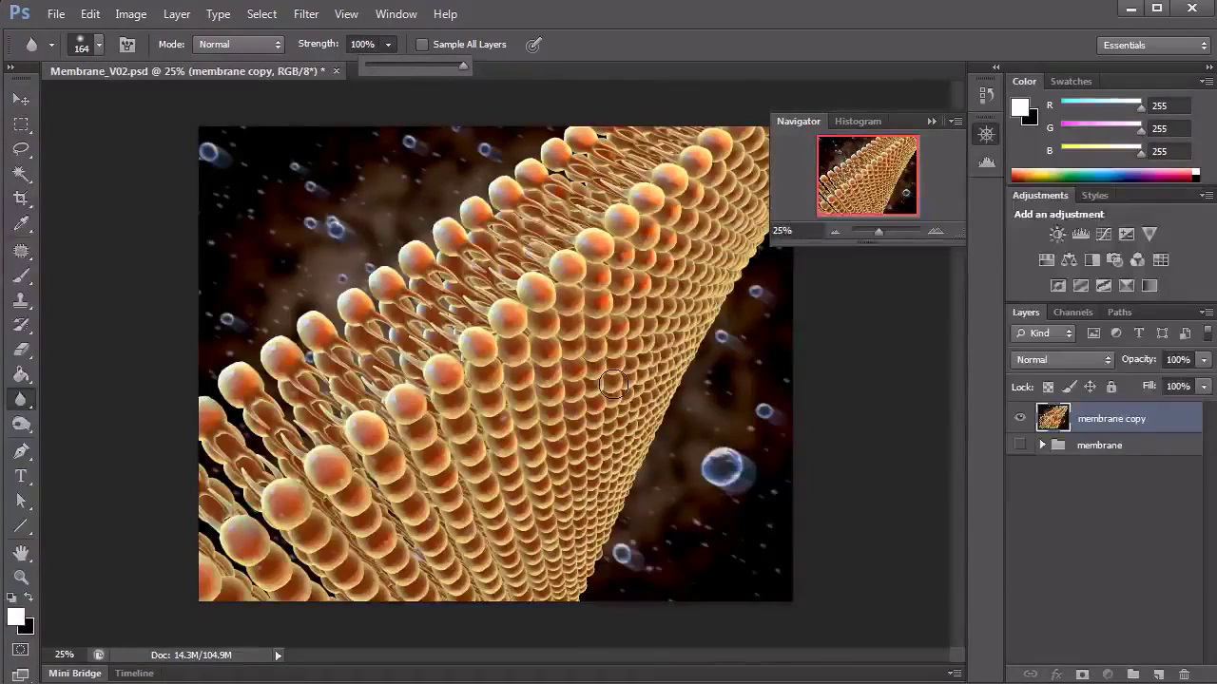
right_click(665, 356)
drag(783, 300, 838, 300)
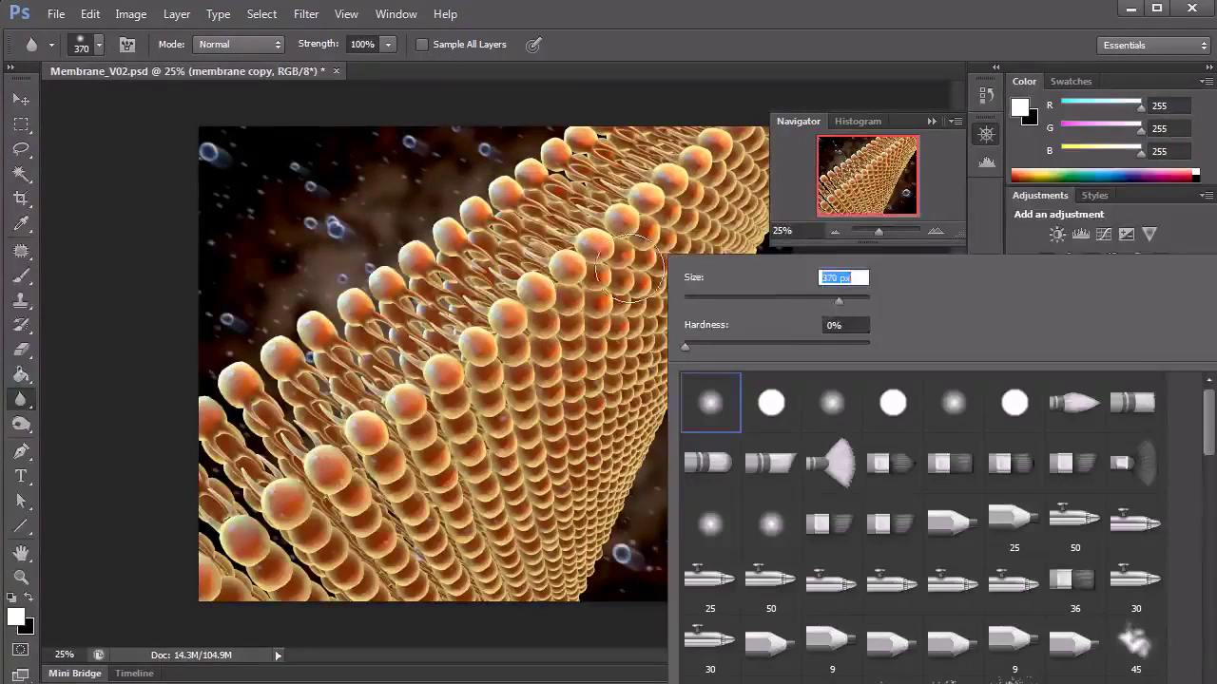
key(Return)
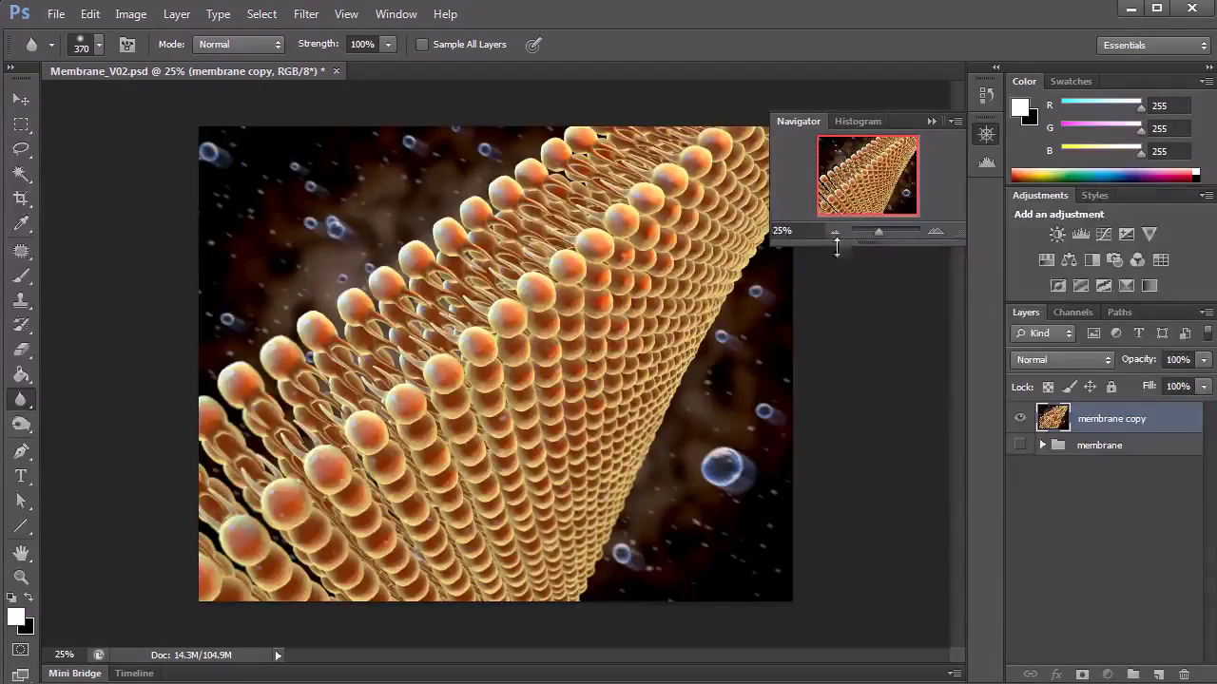
Blur the membrane's right edge, then duplicate the layer as membrane copy 2
click(933, 121)
mouse_move(782, 238)
mouse_down()
mouse_move(765, 201)
mouse_move(797, 173)
mouse_up()
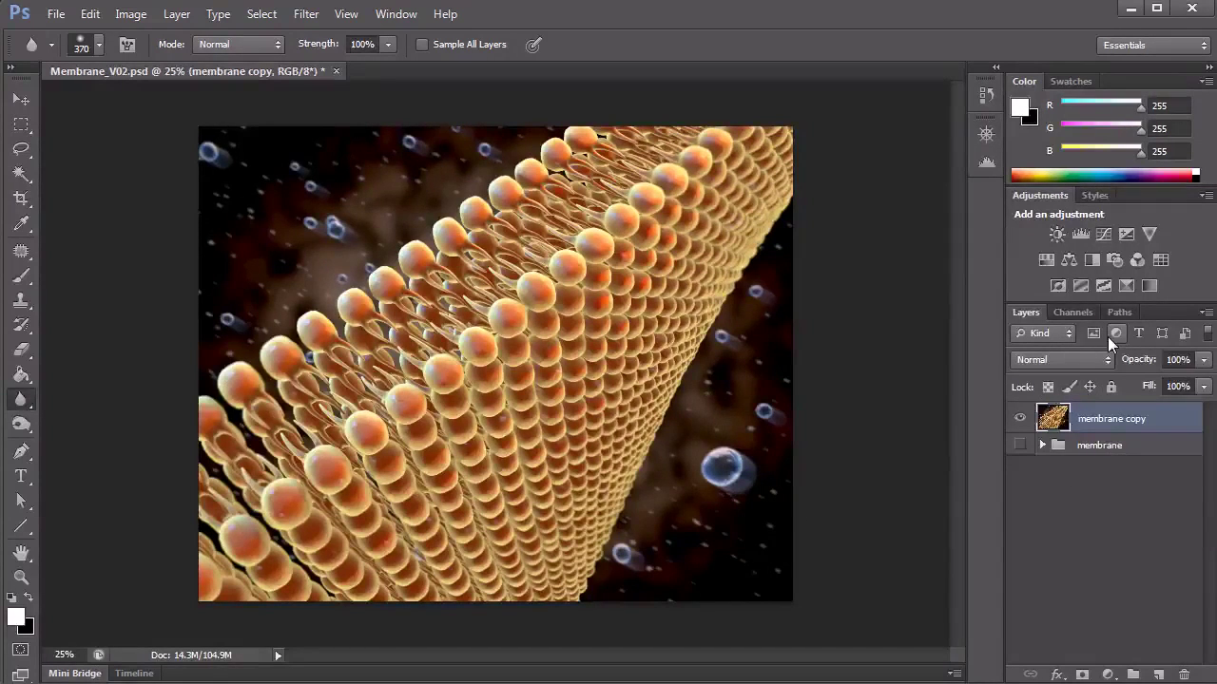
key(ctrl+j)
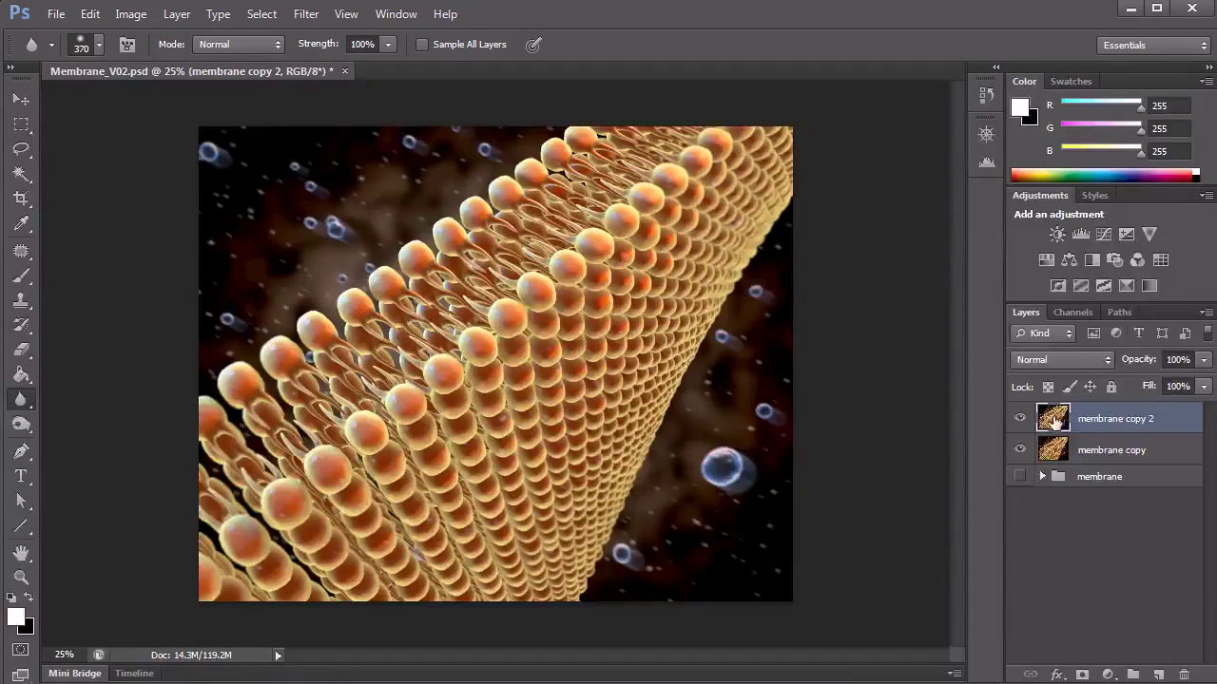
click(304, 16)
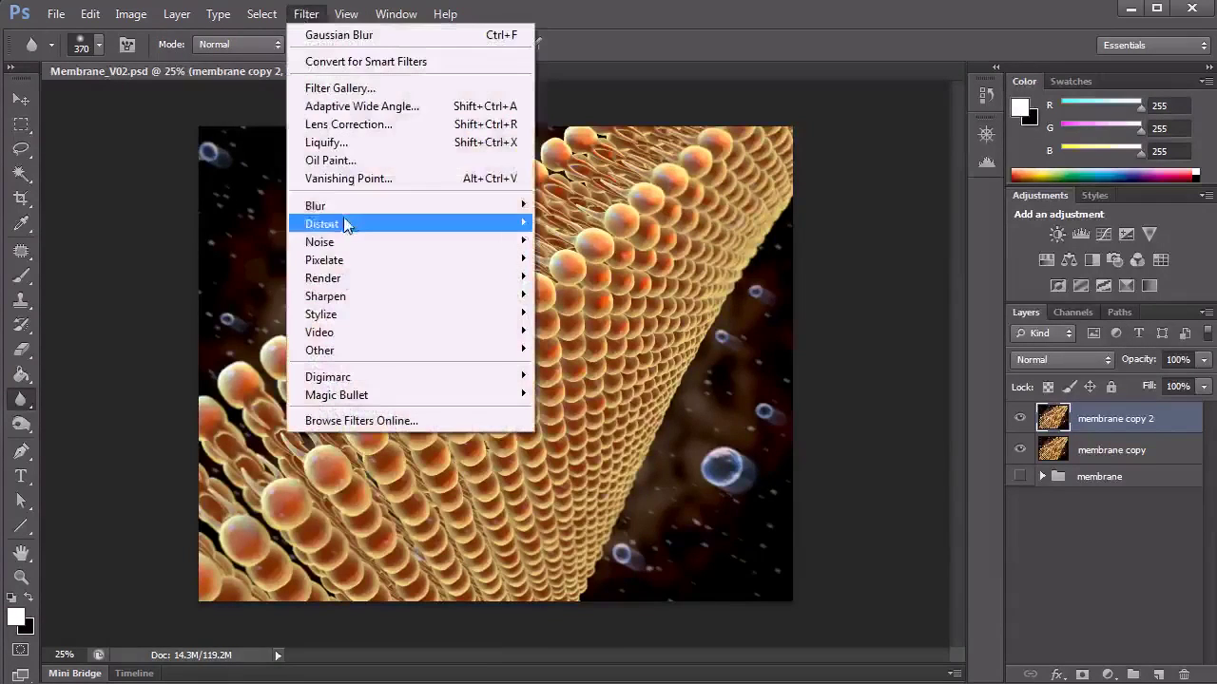
mouse_move(347, 205)
click(266, 339)
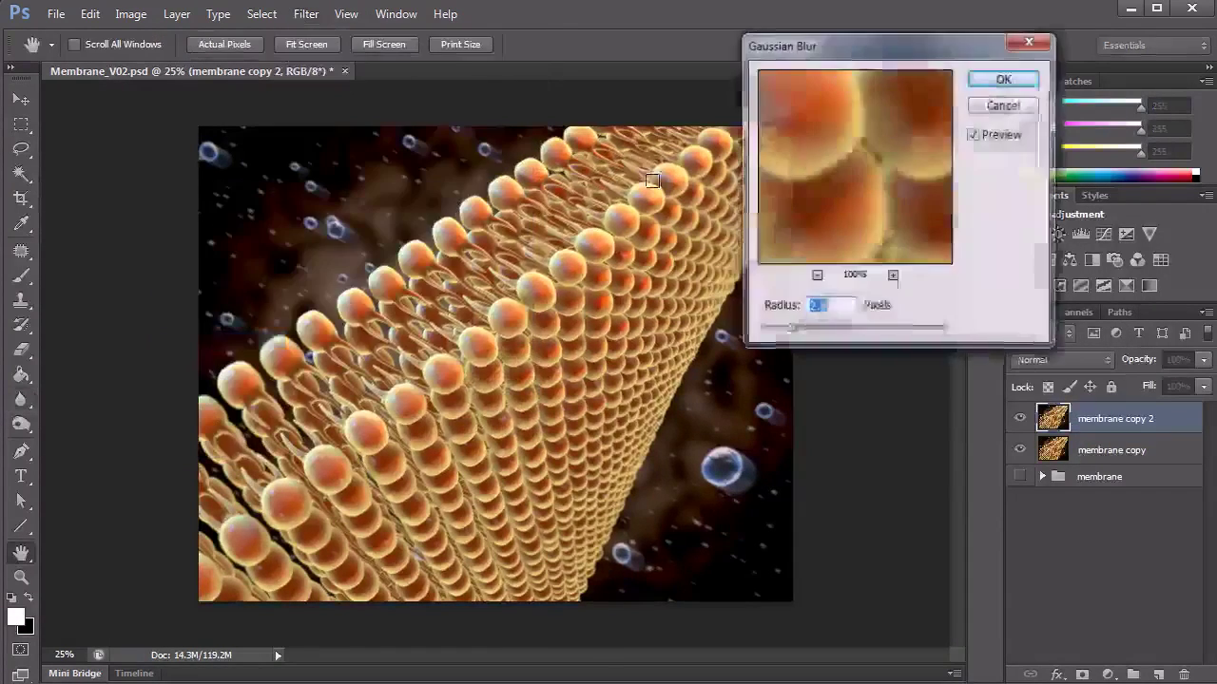
drag(810, 340, 838, 330)
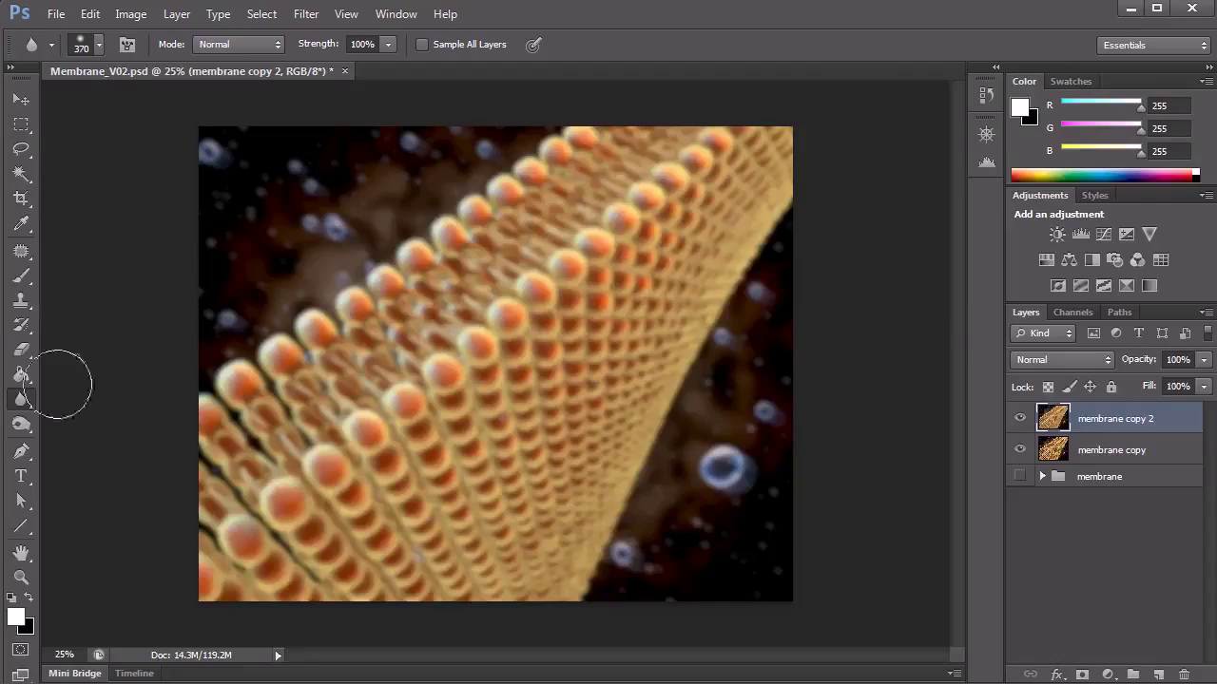
Select the plain Eraser Tool and lower its opacity to 45%
click(34, 351)
click(100, 364)
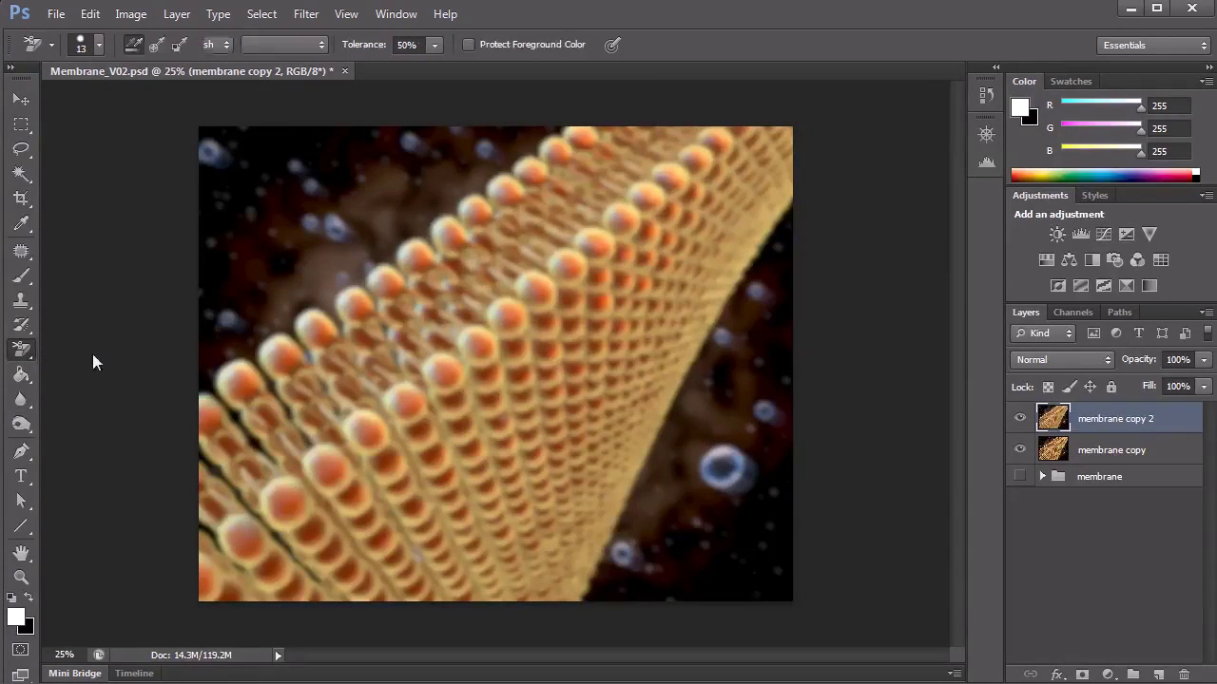
right_click(23, 352)
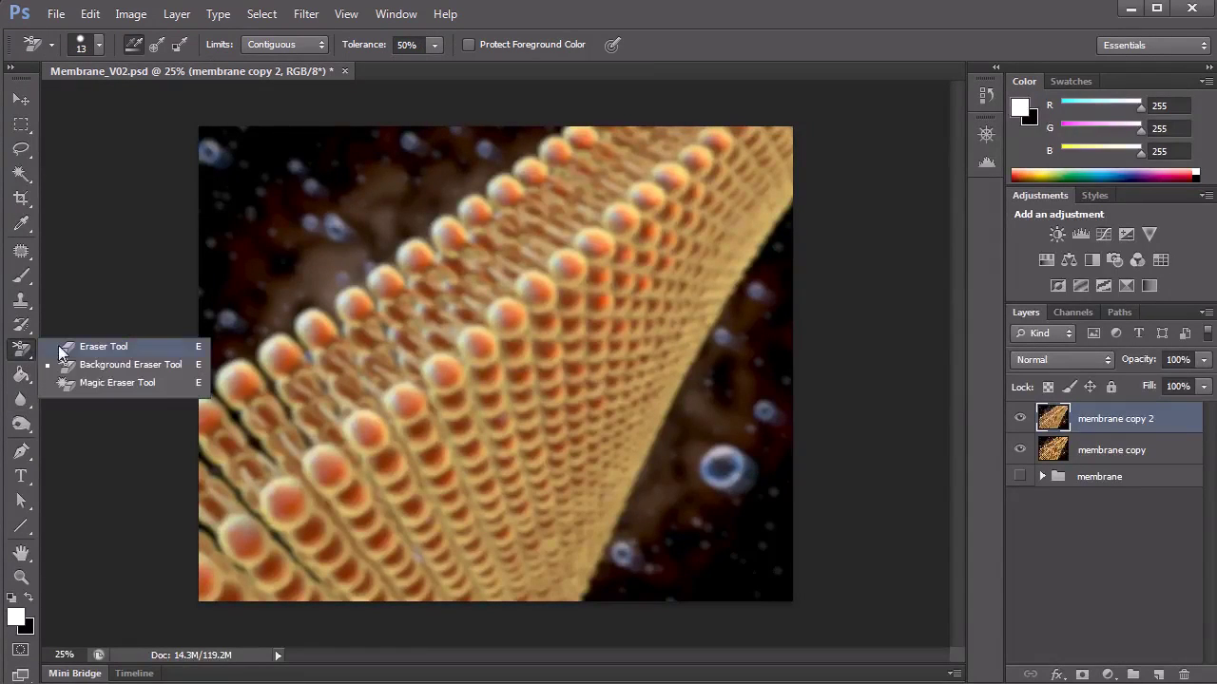
click(66, 347)
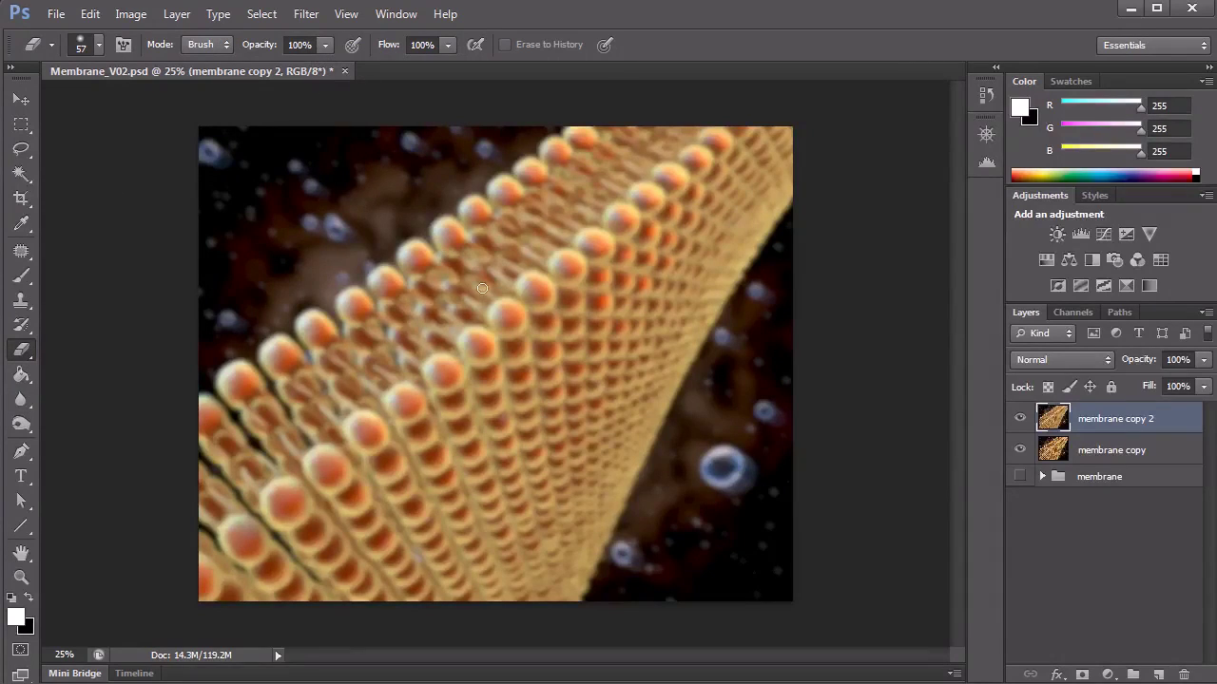
right_click(526, 249)
drag(665, 290, 682, 285)
click(324, 45)
drag(324, 45, 272, 67)
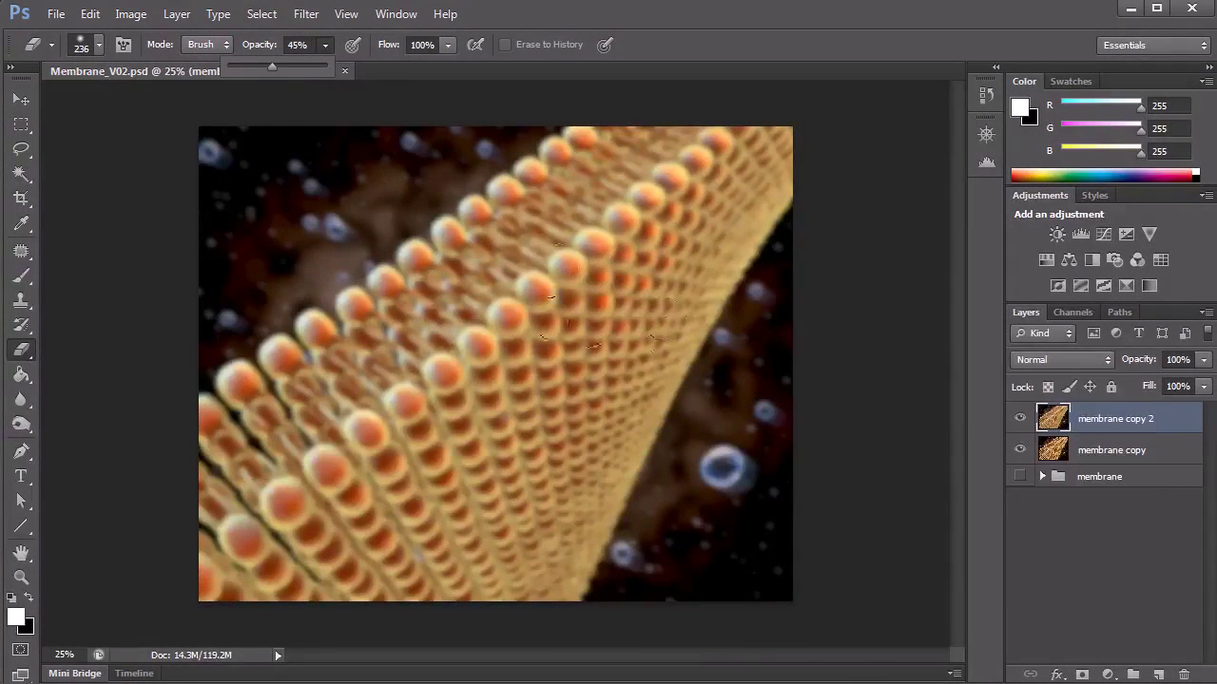
Enlarge the eraser to 453 px and erase parts of the blurred membrane copy 2
right_click(560, 255)
drag(657, 302, 740, 301)
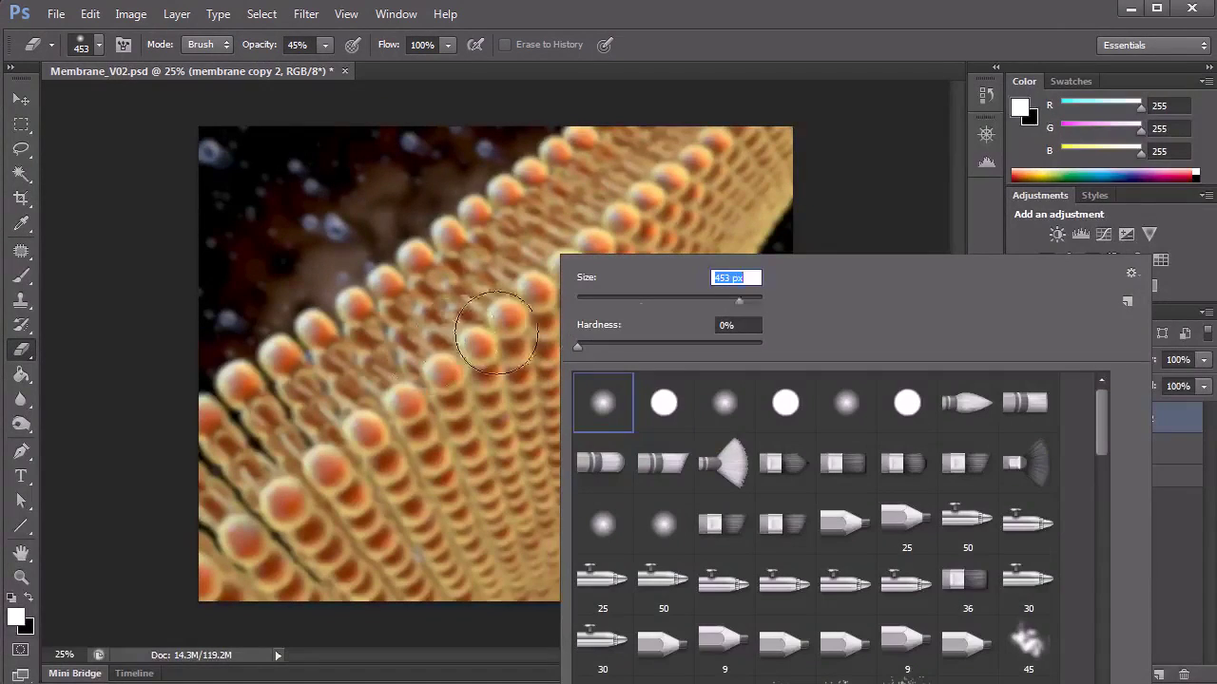
key(Return)
mouse_move(513, 286)
mouse_down()
mouse_move(300, 347)
mouse_move(466, 446)
mouse_move(570, 456)
mouse_move(655, 294)
mouse_move(494, 247)
mouse_move(328, 362)
mouse_move(480, 296)
mouse_move(533, 371)
mouse_move(565, 352)
mouse_move(538, 383)
mouse_move(428, 371)
mouse_move(589, 242)
mouse_move(381, 258)
mouse_move(478, 429)
mouse_move(442, 337)
mouse_move(571, 271)
mouse_move(665, 318)
mouse_move(432, 297)
mouse_move(465, 329)
mouse_up()
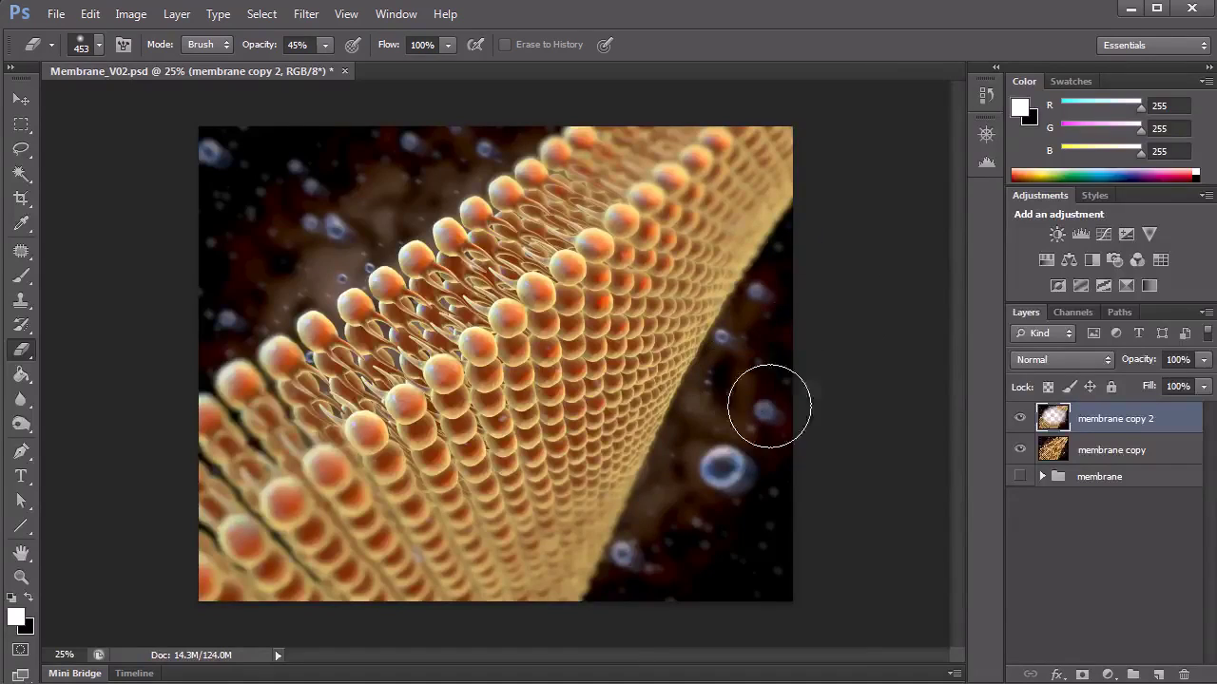
click(652, 443)
Select membrane copy together with membrane copy 2 and apply Layer > Merge Layers
shift+click(1100, 456)
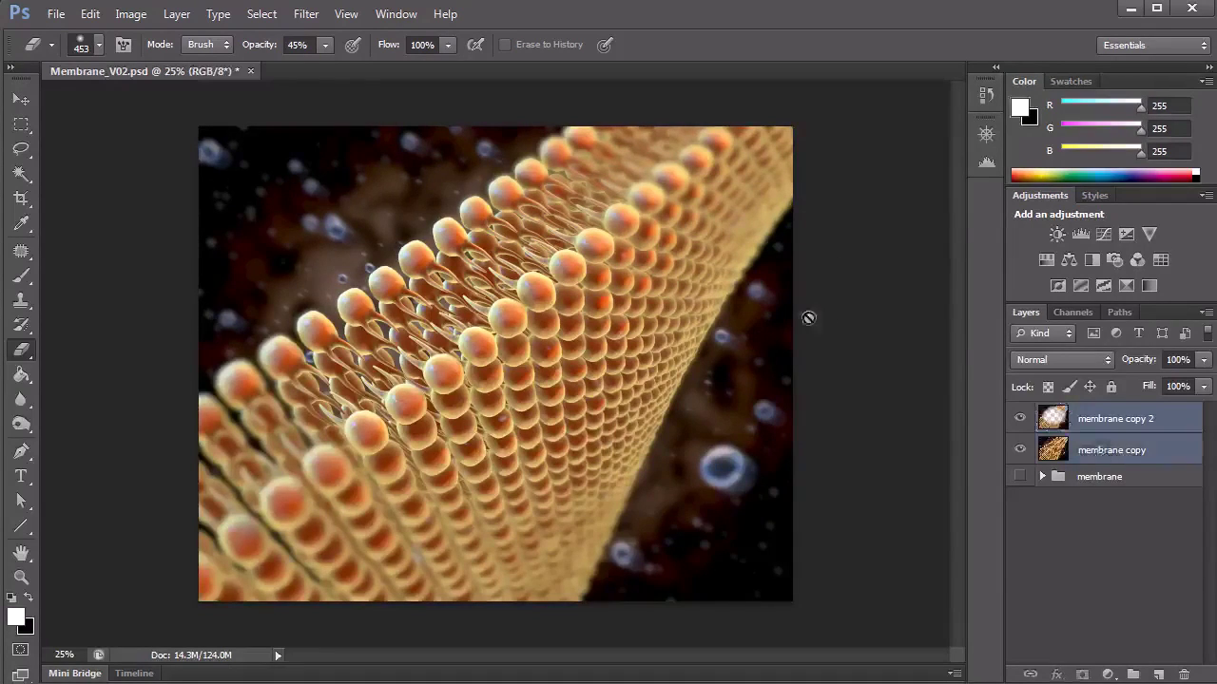
click(177, 13)
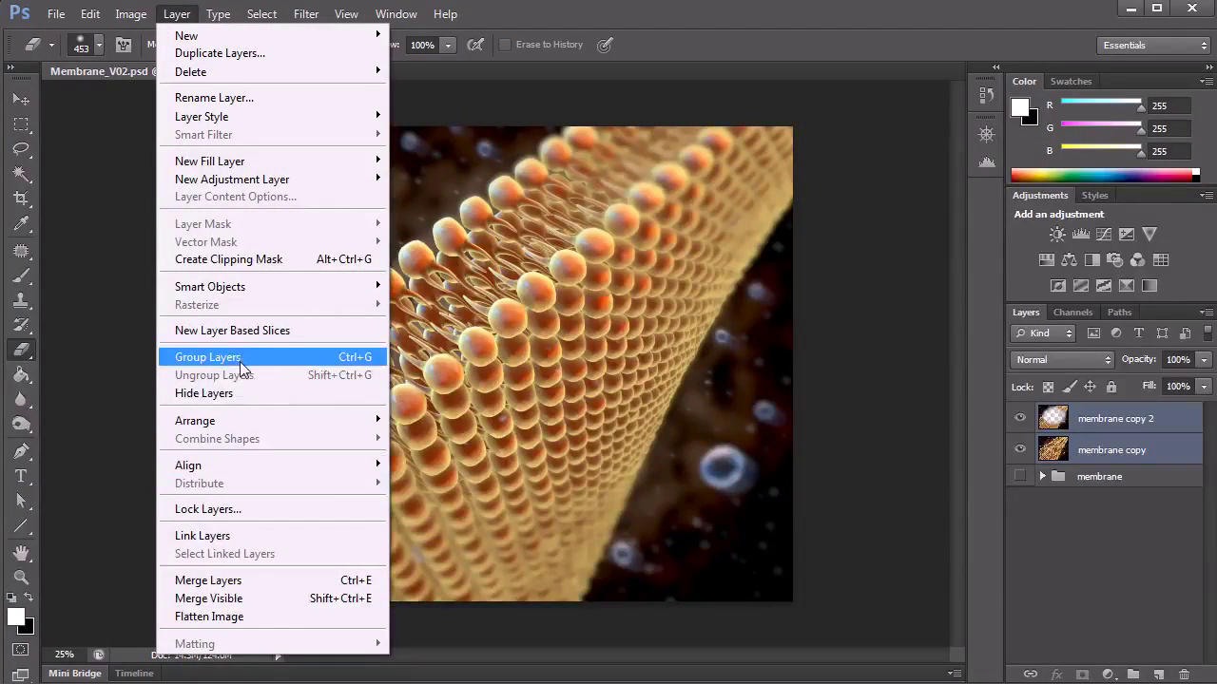
click(245, 587)
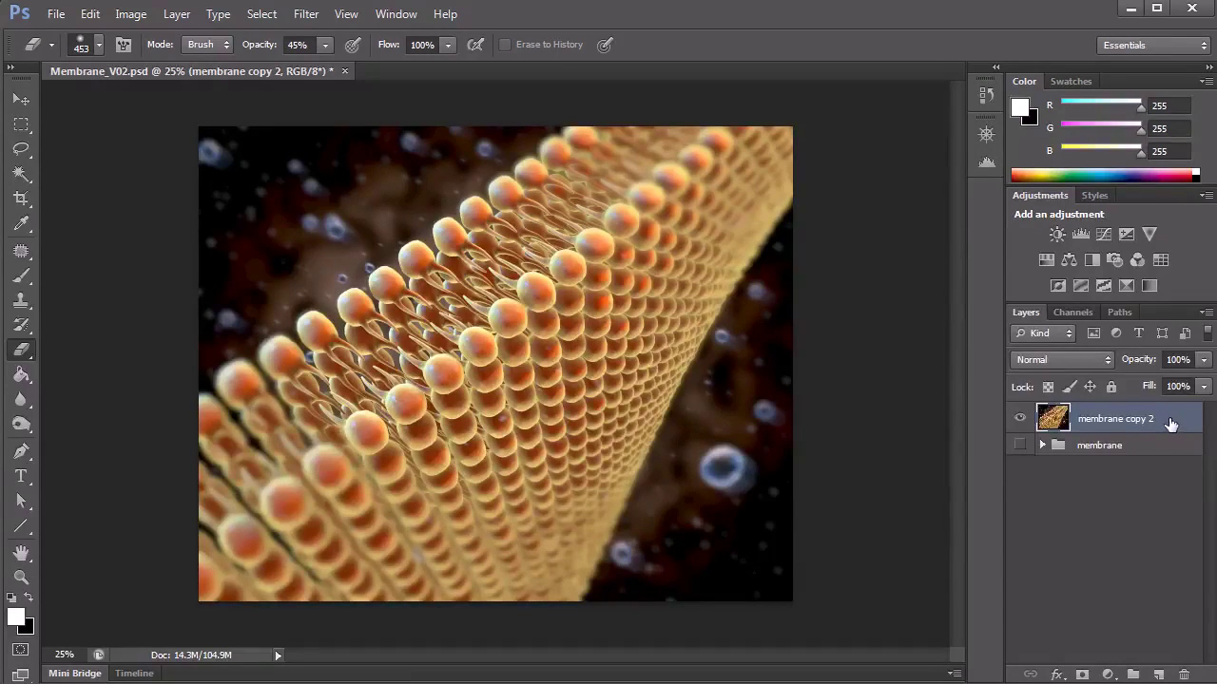
Add a Color Balance adjustment layer and warm its midtones to +20/-10/-7
click(1107, 672)
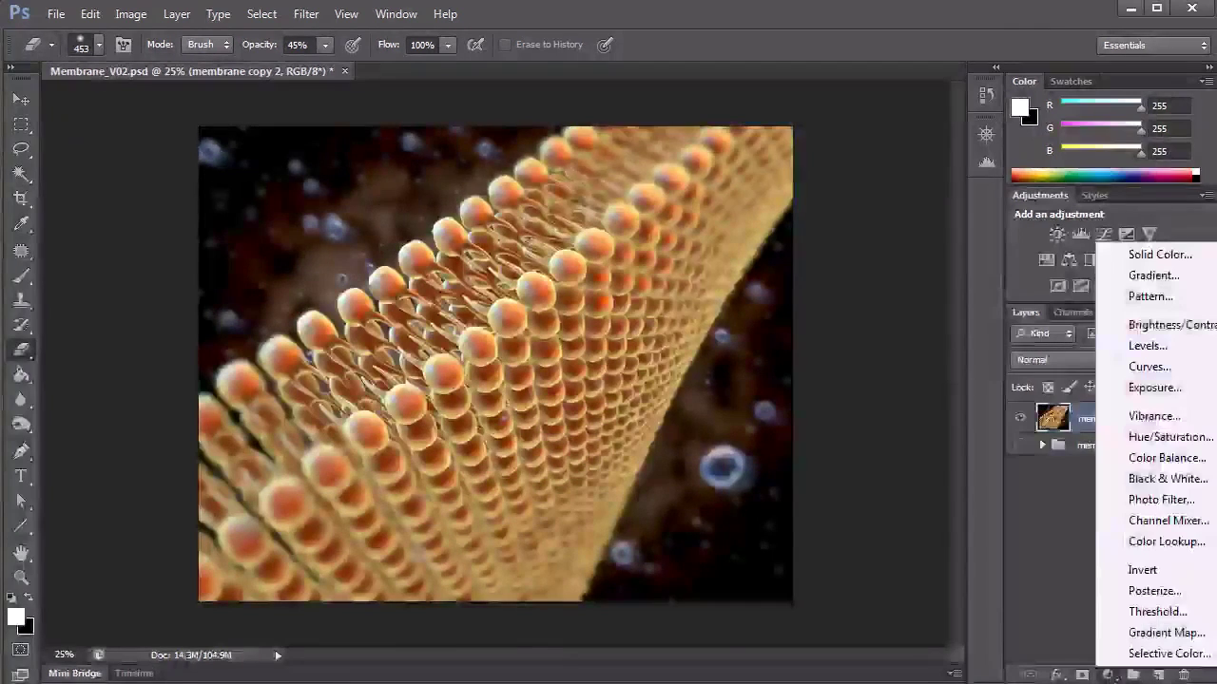
click(1184, 462)
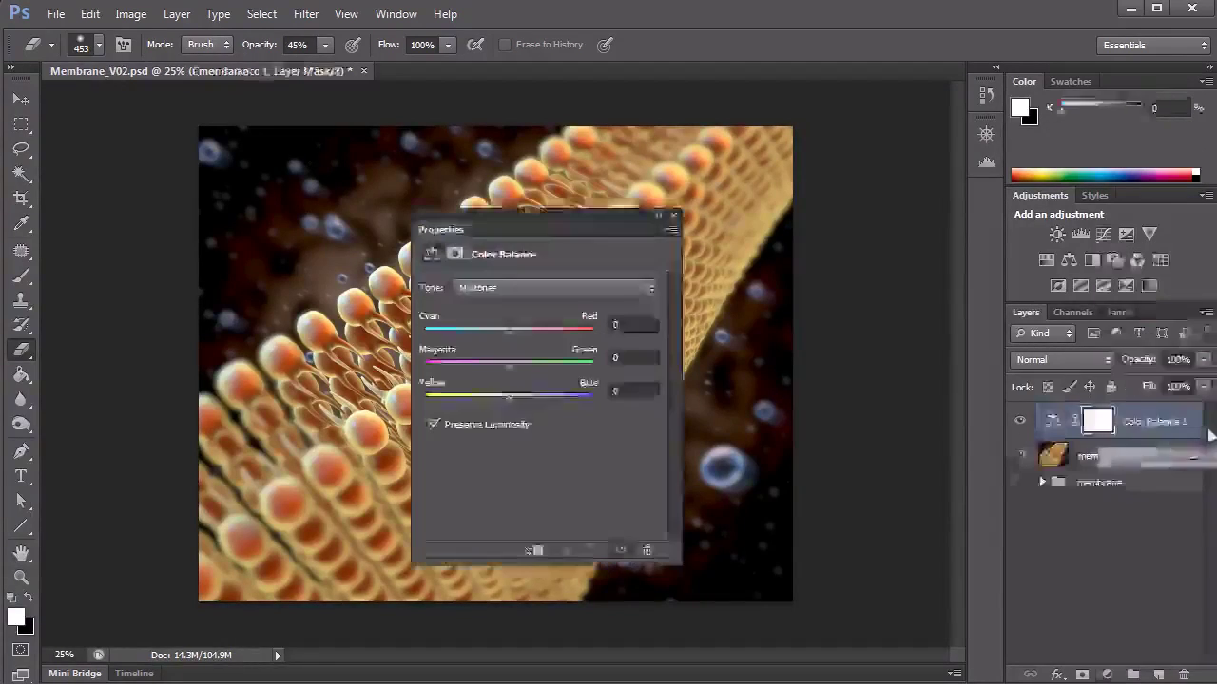
key(v)
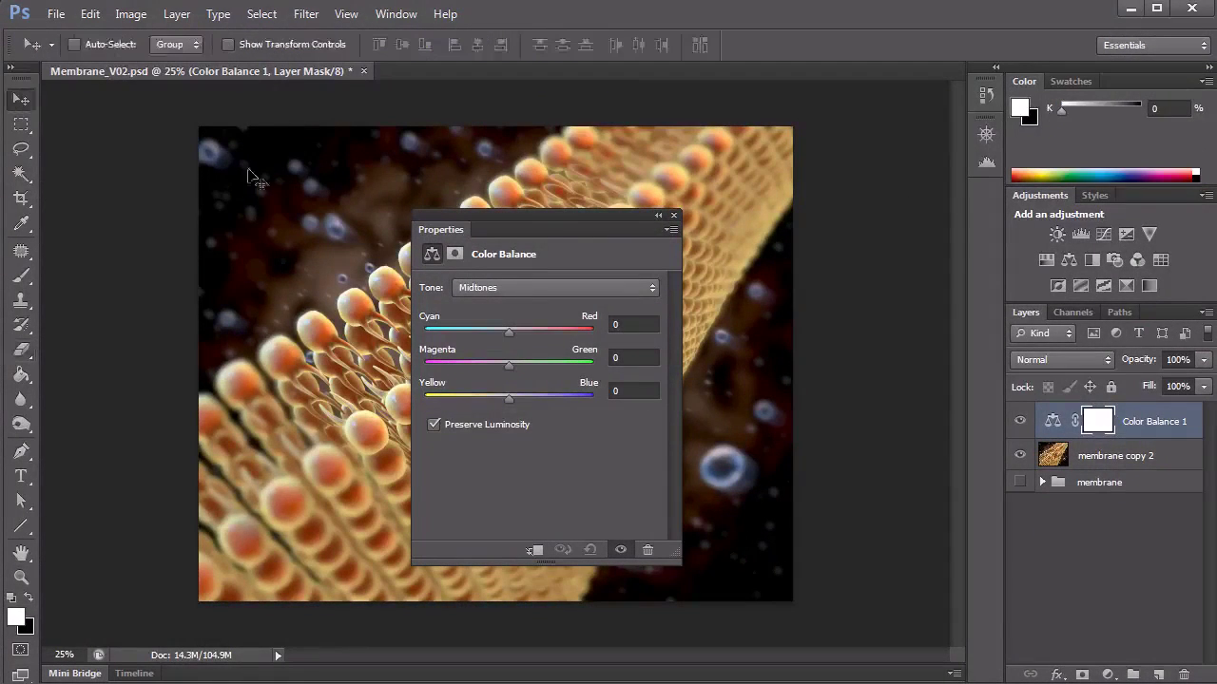
mouse_move(524, 220)
mouse_down()
mouse_move(843, 242)
mouse_move(847, 145)
mouse_up()
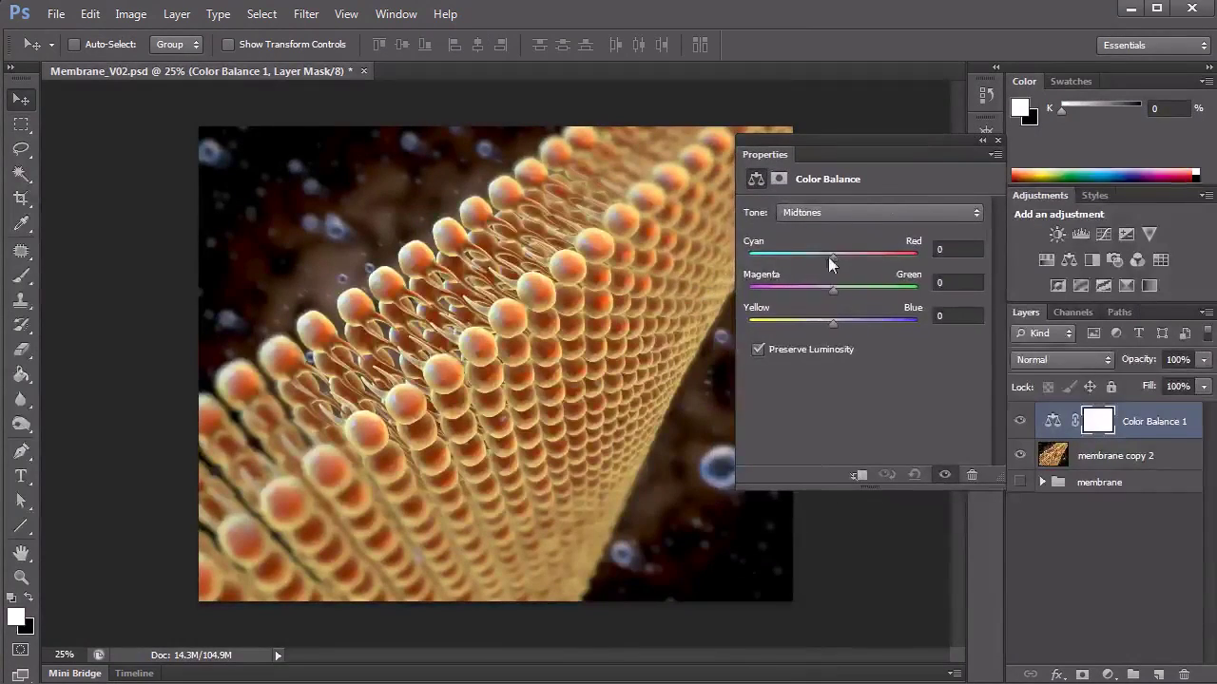
drag(832, 257, 816, 318)
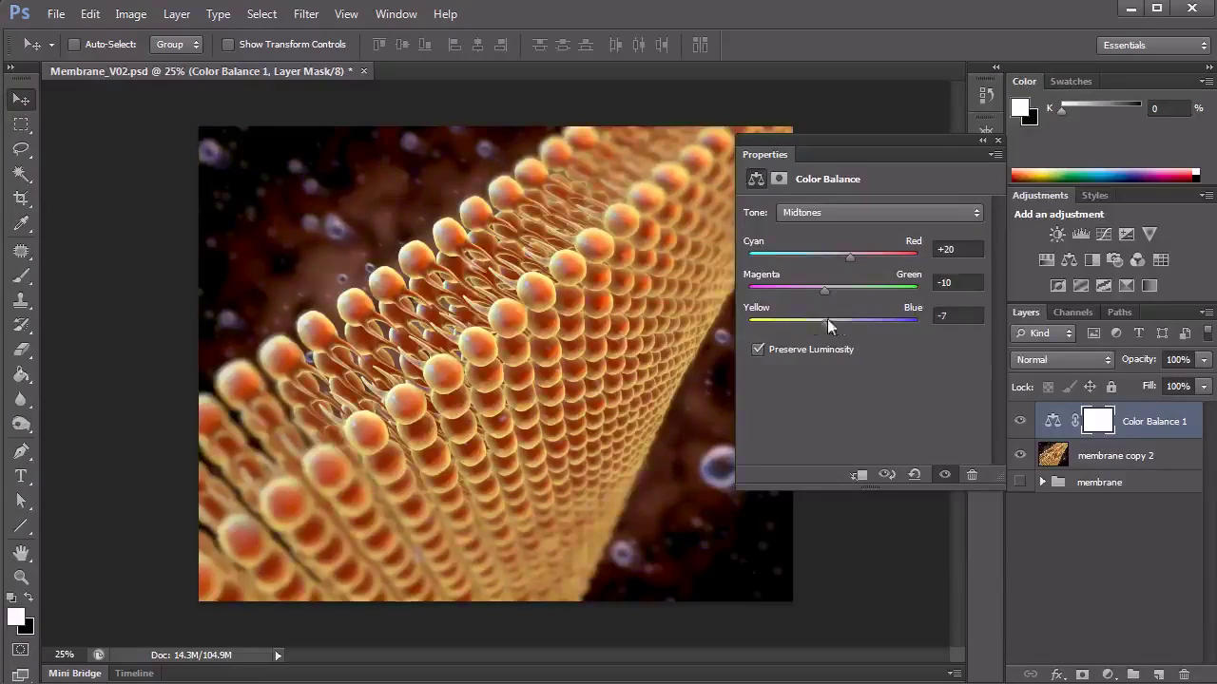
Set the shadows to -13/+21/+28 and the highlights to -8/+12/-25, then collapse the panel
click(828, 212)
click(817, 228)
drag(832, 258, 855, 321)
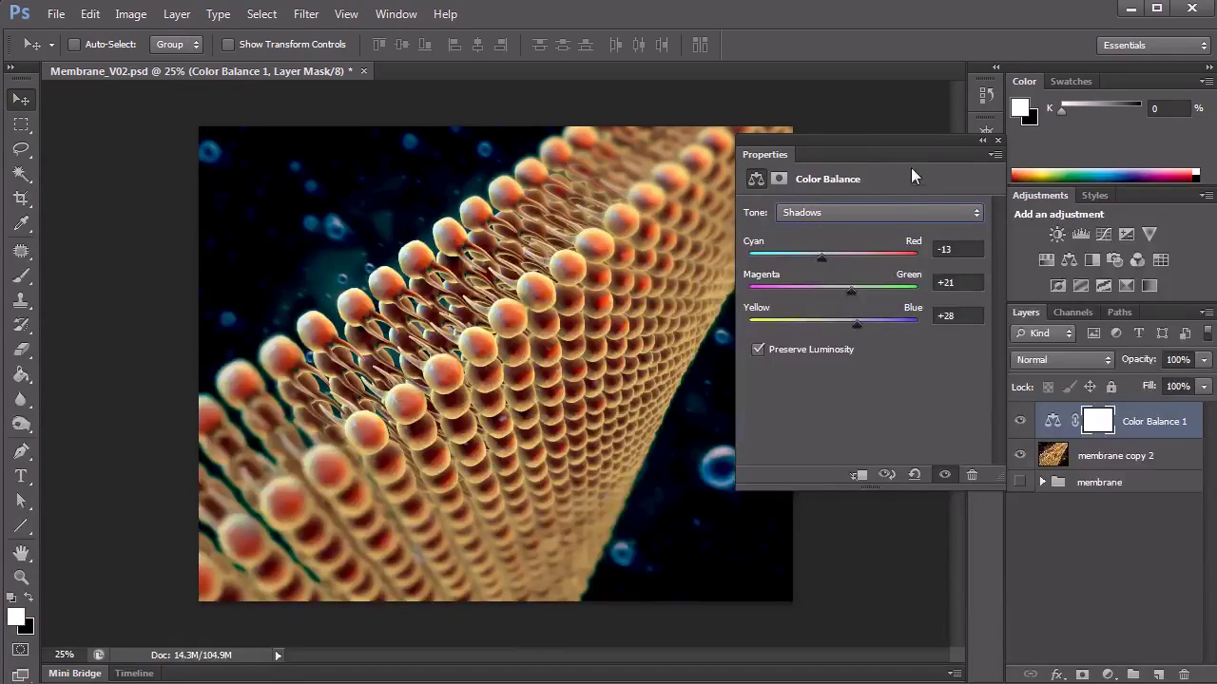
click(868, 218)
click(843, 261)
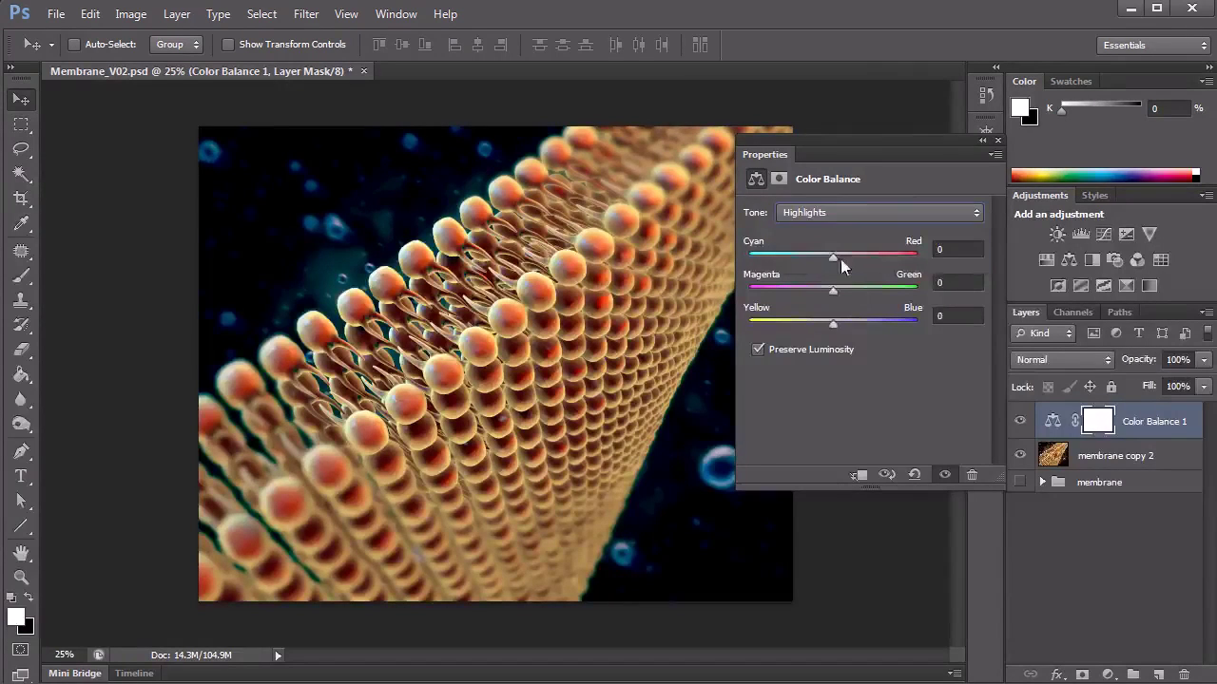
drag(861, 257, 803, 324)
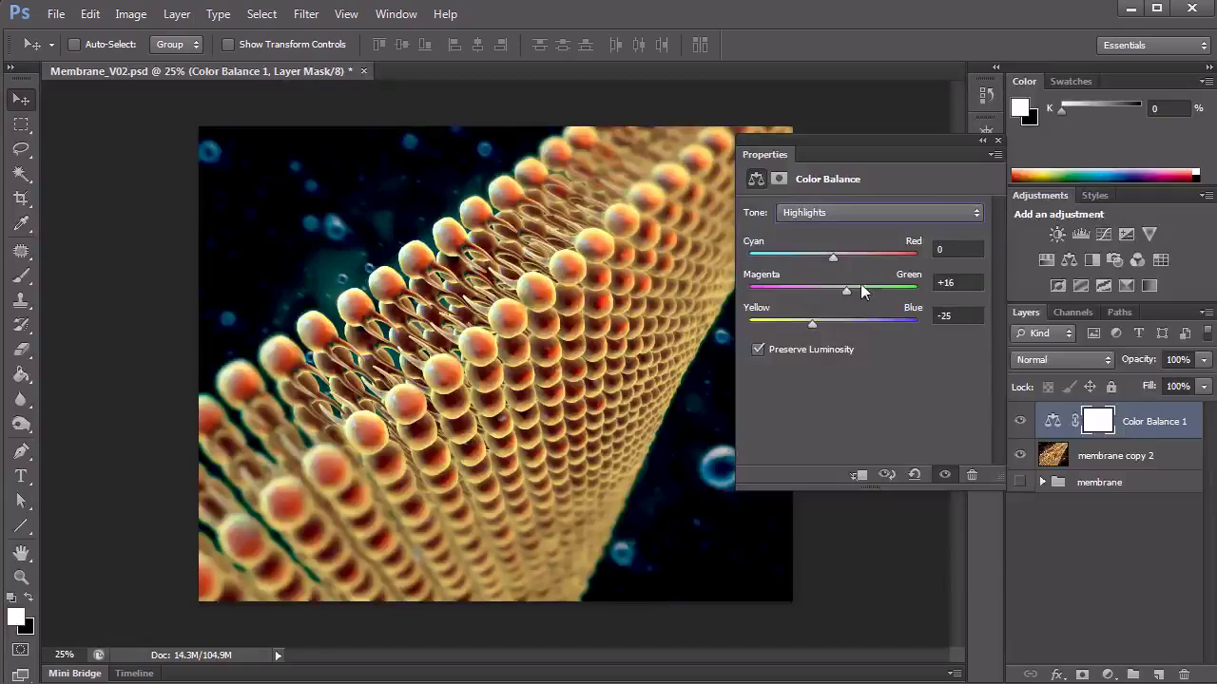
drag(847, 290, 844, 256)
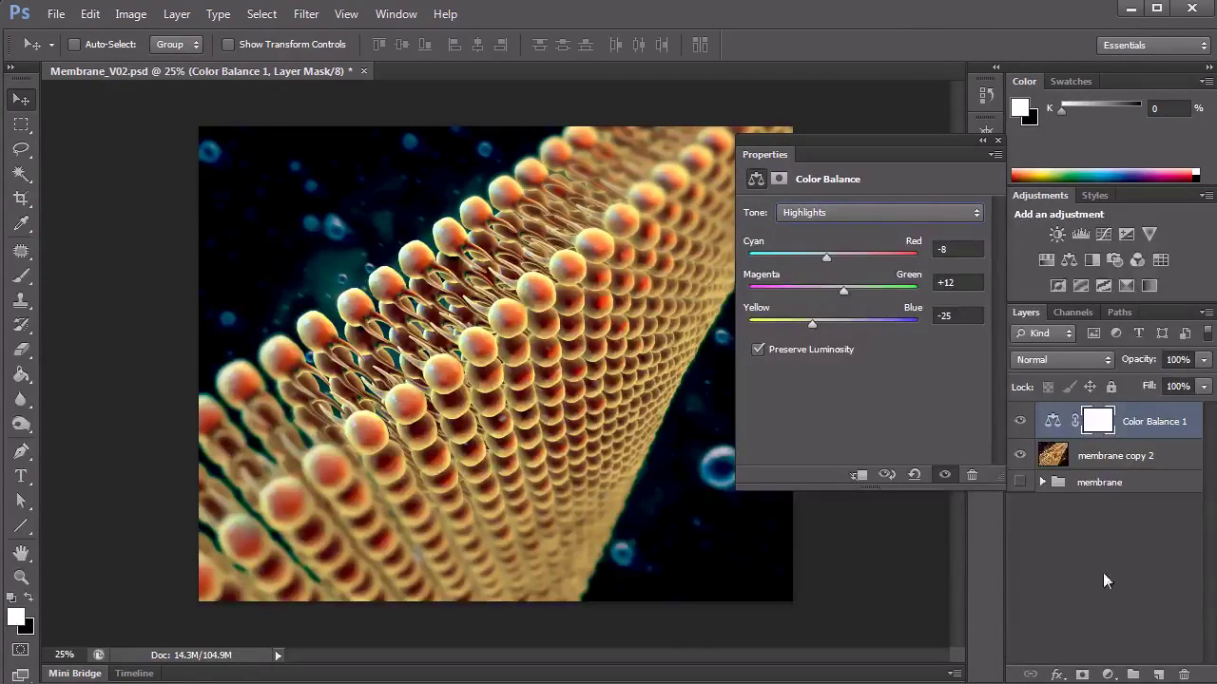
click(982, 140)
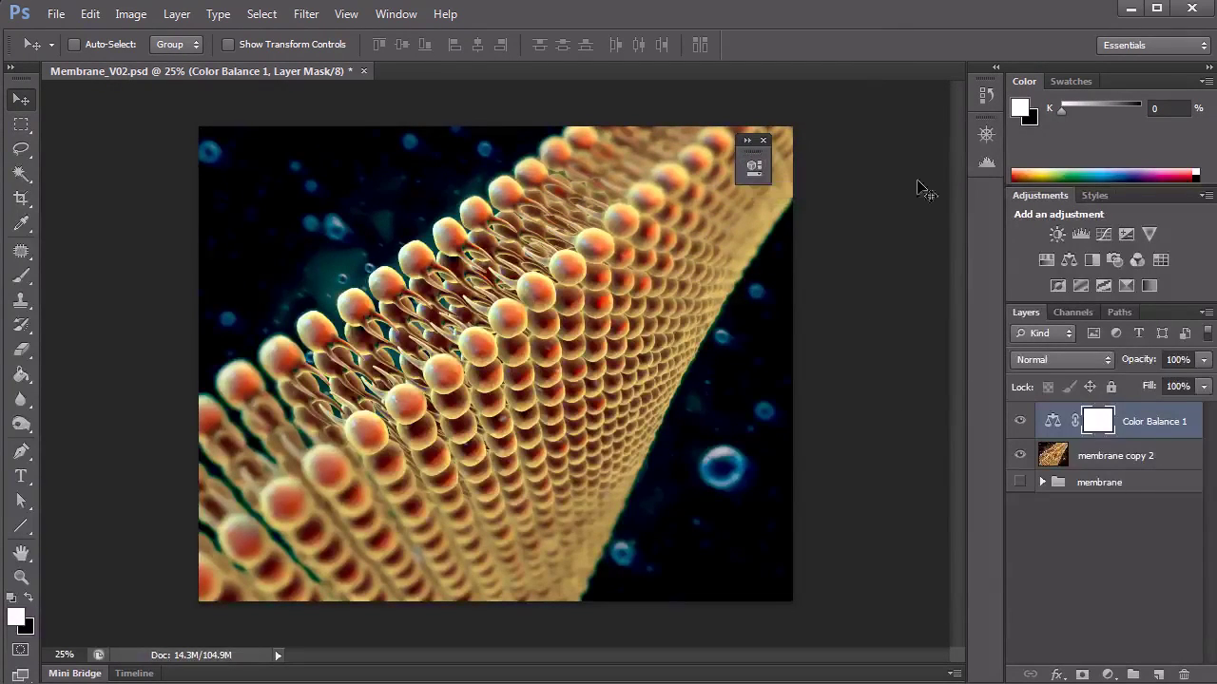
Select membrane copy 2, pick the Blur tool and zoom in on the membrane with the Navigator
click(1121, 450)
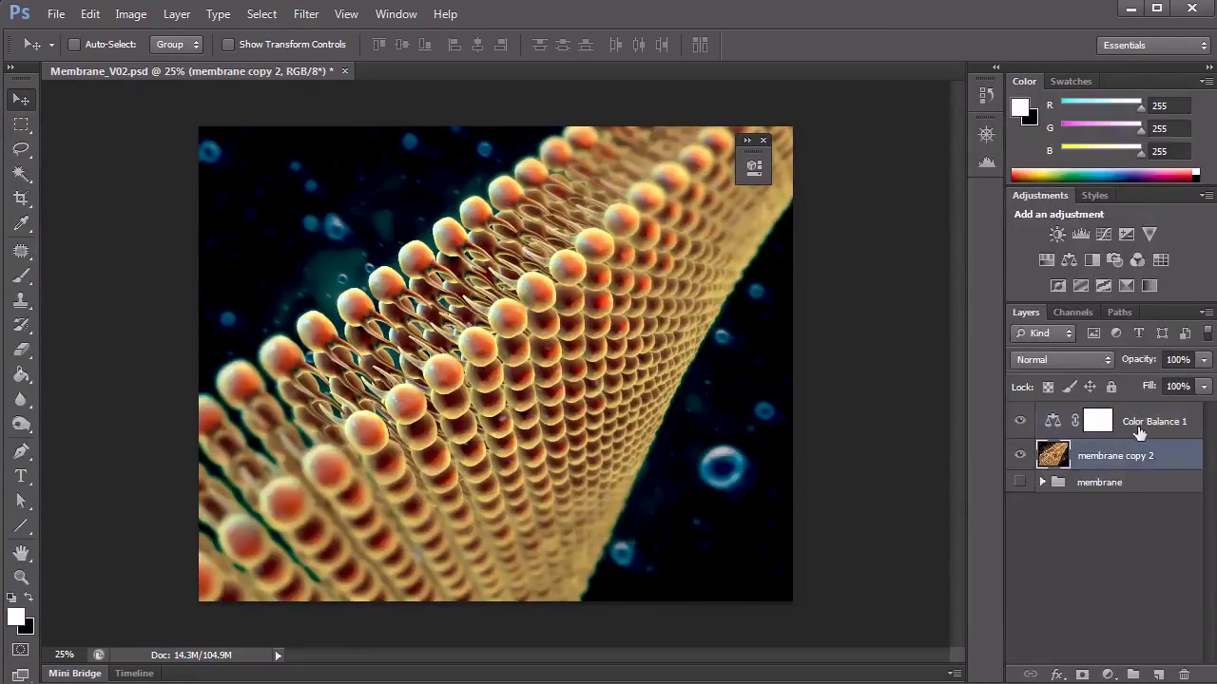
click(21, 399)
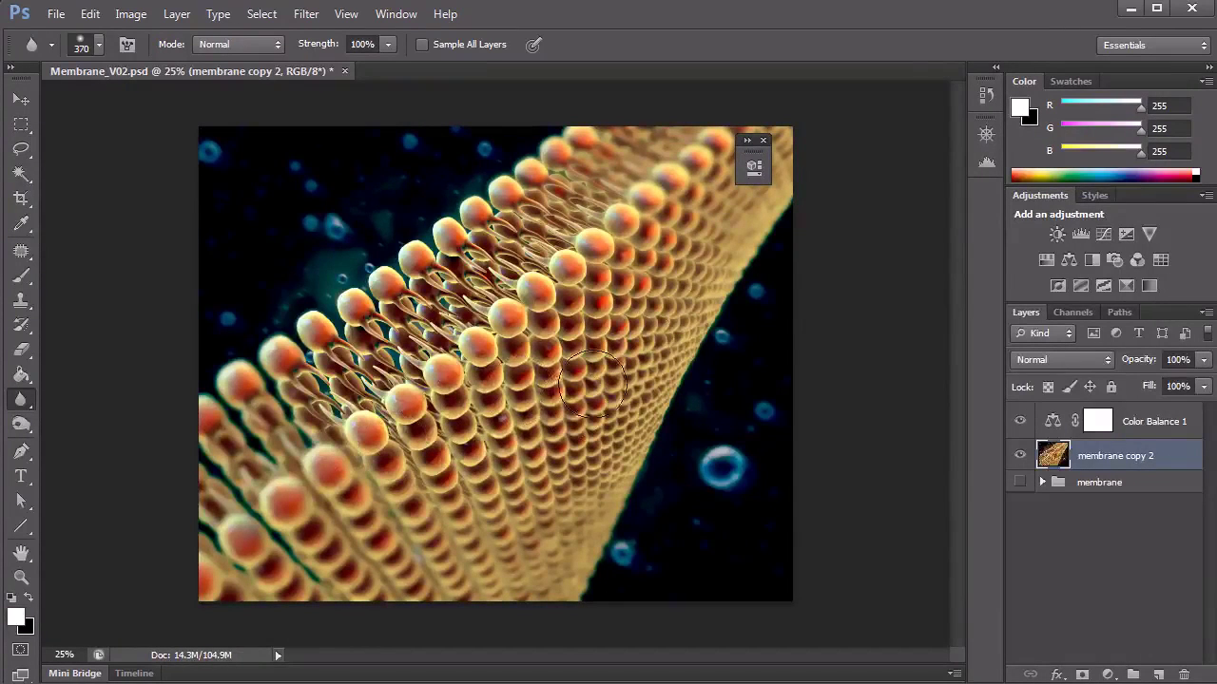
click(762, 141)
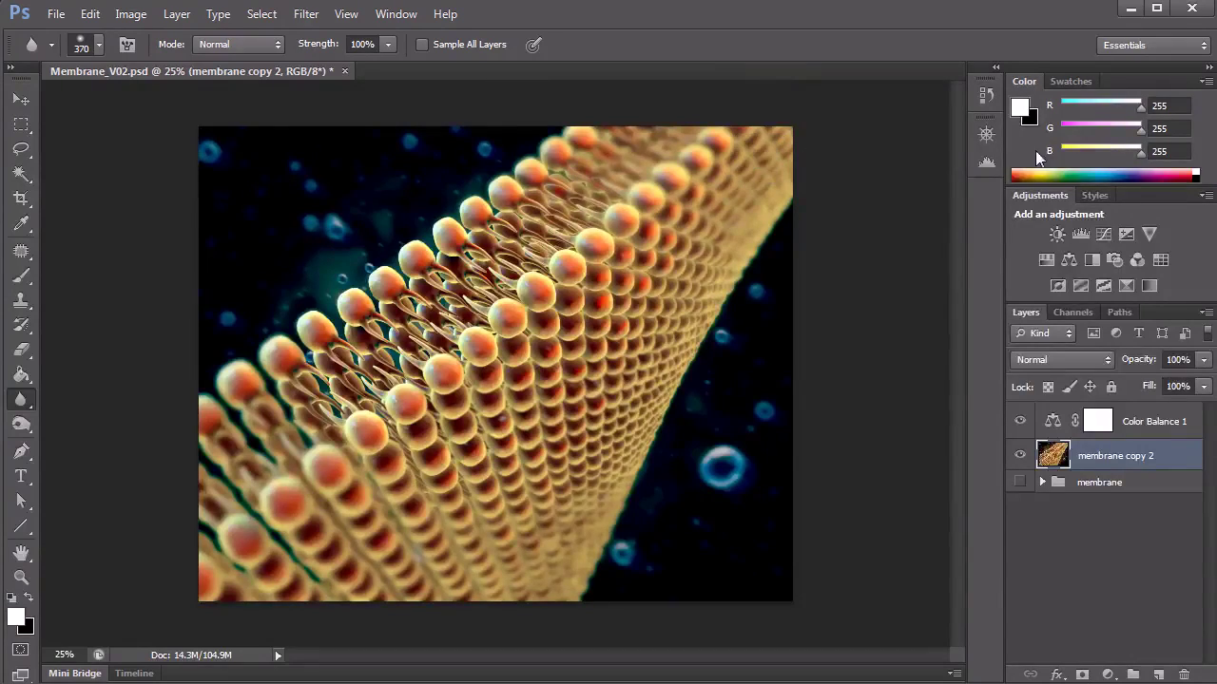
click(986, 135)
mouse_move(889, 236)
mouse_down()
mouse_move(881, 194)
mouse_move(882, 233)
mouse_up()
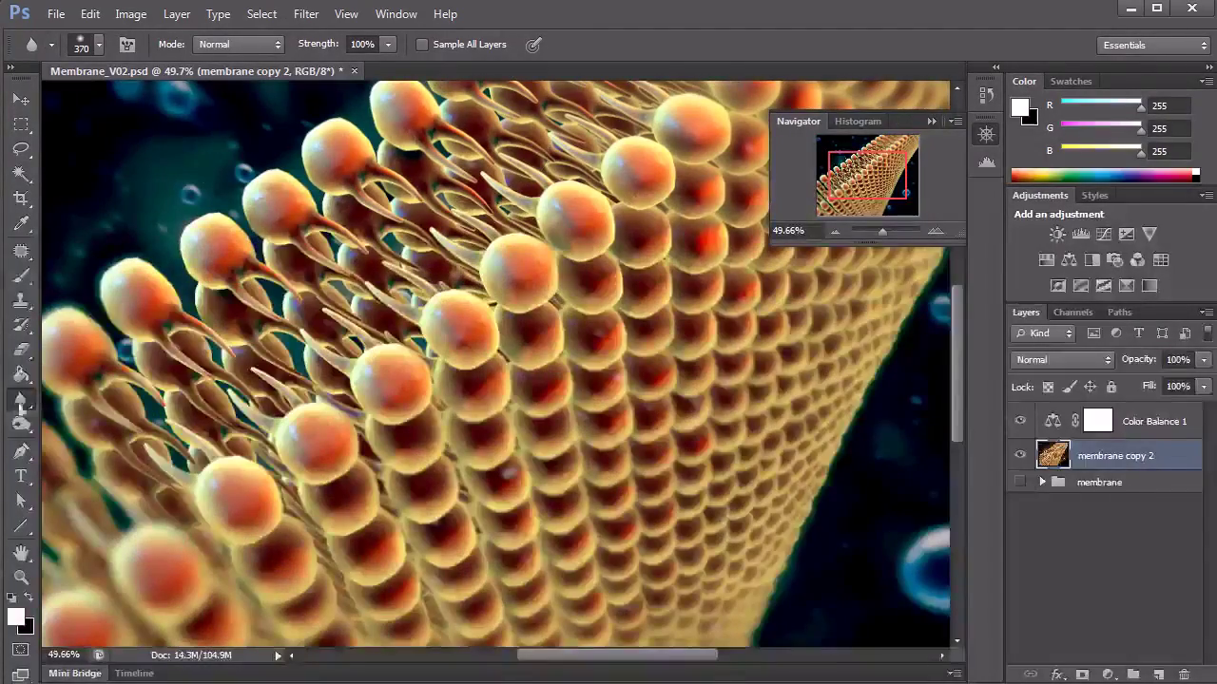
Soften a sharp detail with a 33 px blur brush, then zoom back out to 25%
right_click(246, 216)
drag(266, 247, 219, 239)
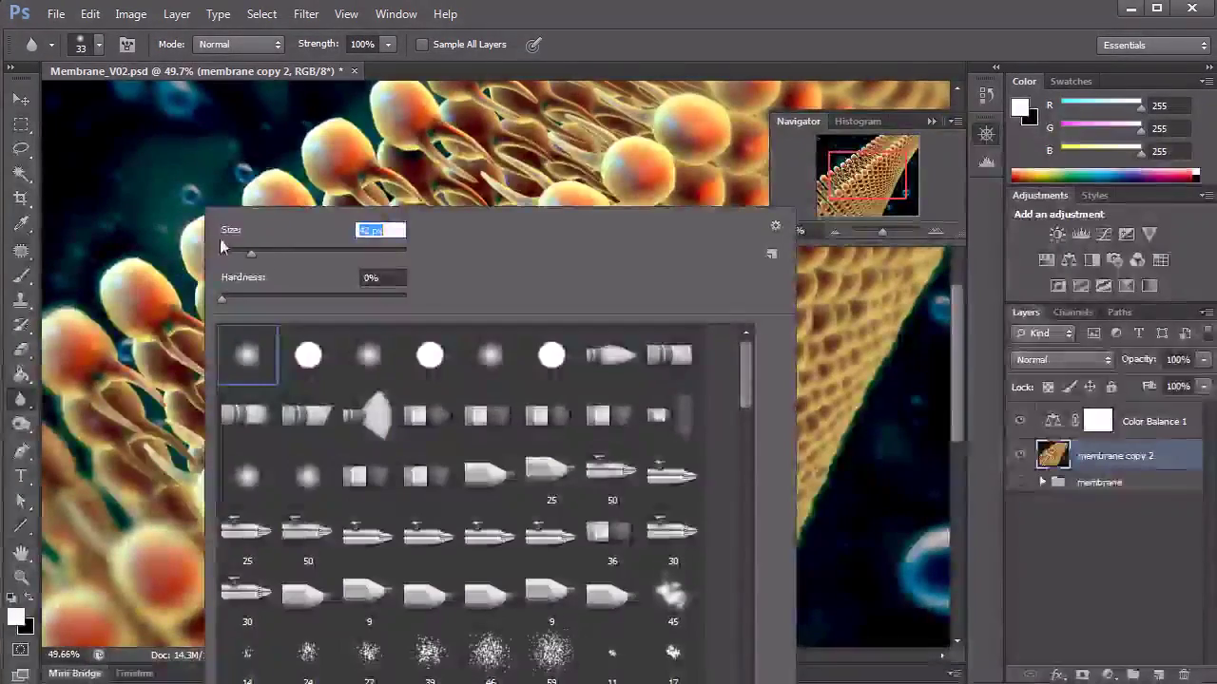
click(274, 164)
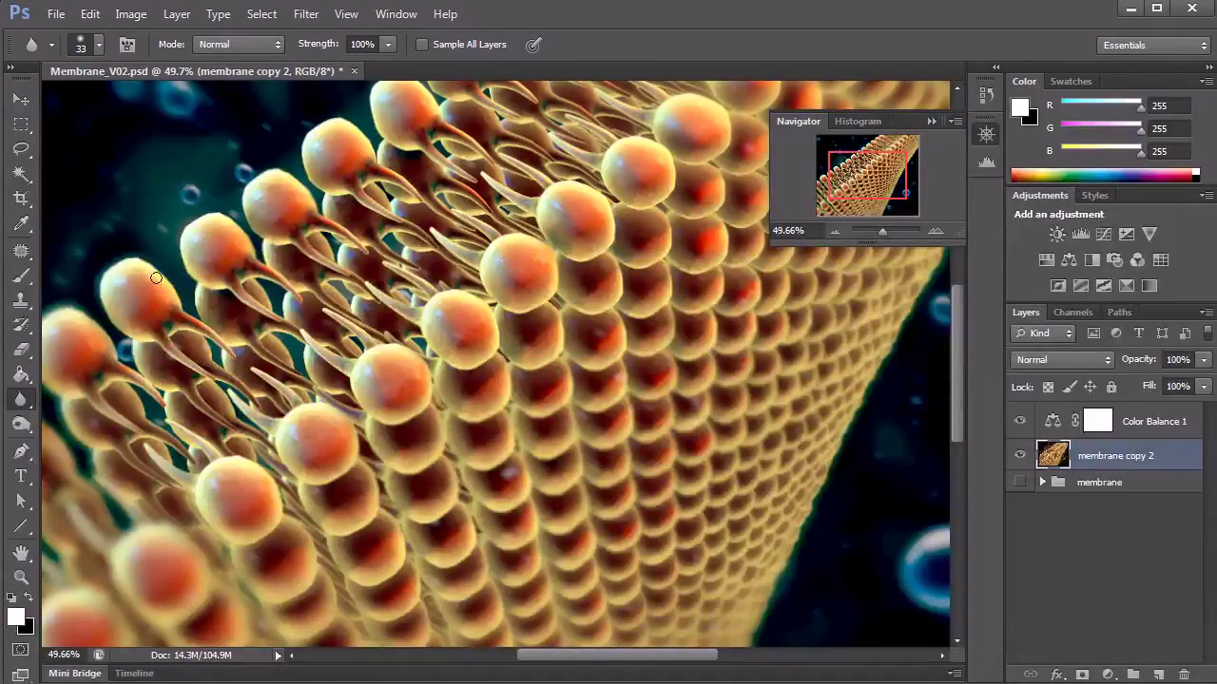
drag(143, 270, 169, 281)
drag(838, 189, 864, 162)
key(ctrl+minus)
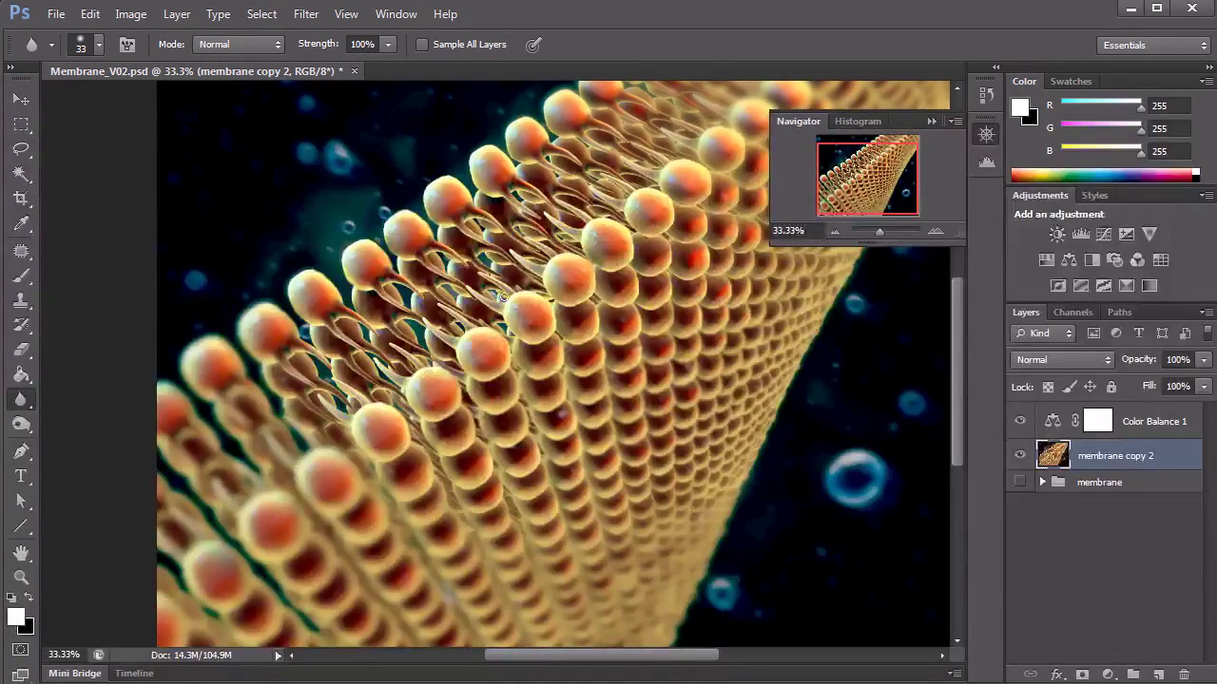
click(834, 230)
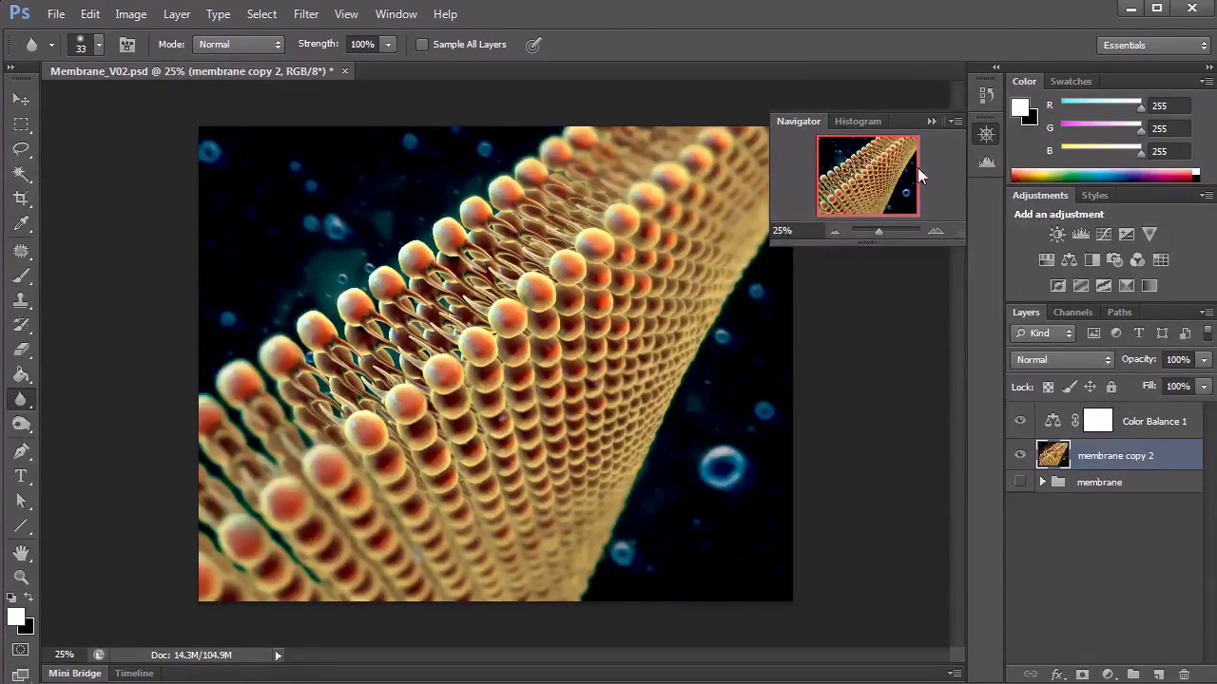
Delete the Color Balance 1 and membrane copy 2 layers
click(939, 121)
click(1095, 545)
click(1057, 457)
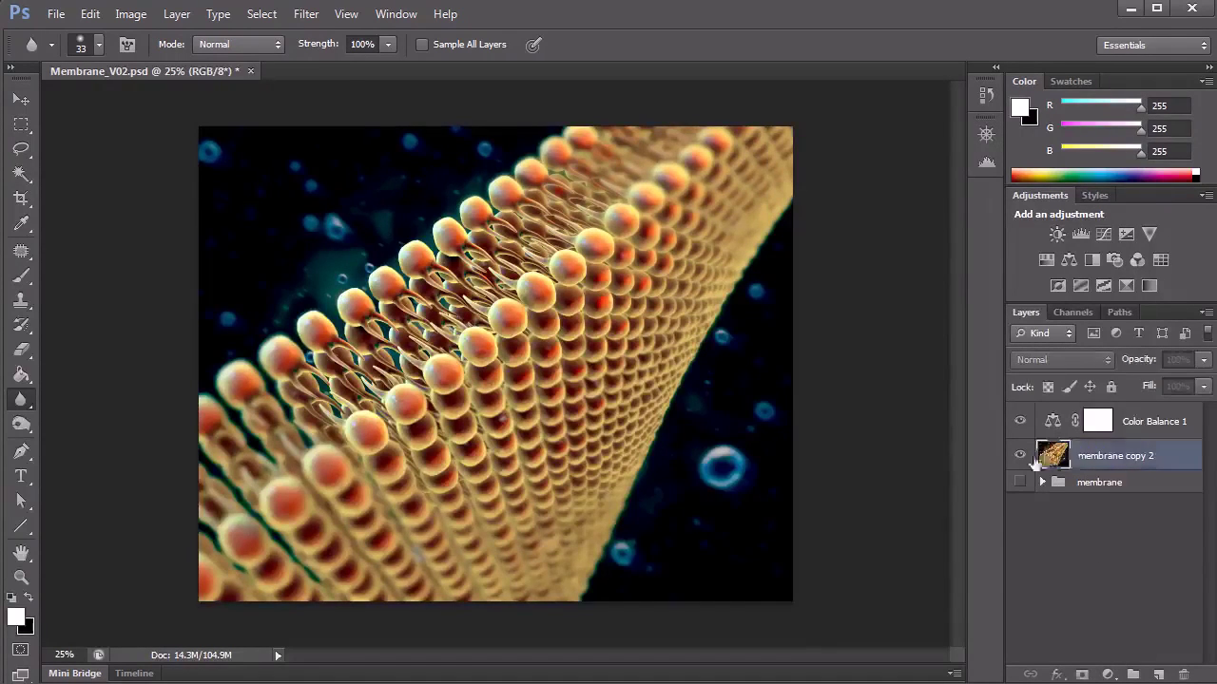
click(1047, 425)
shift+click(1052, 456)
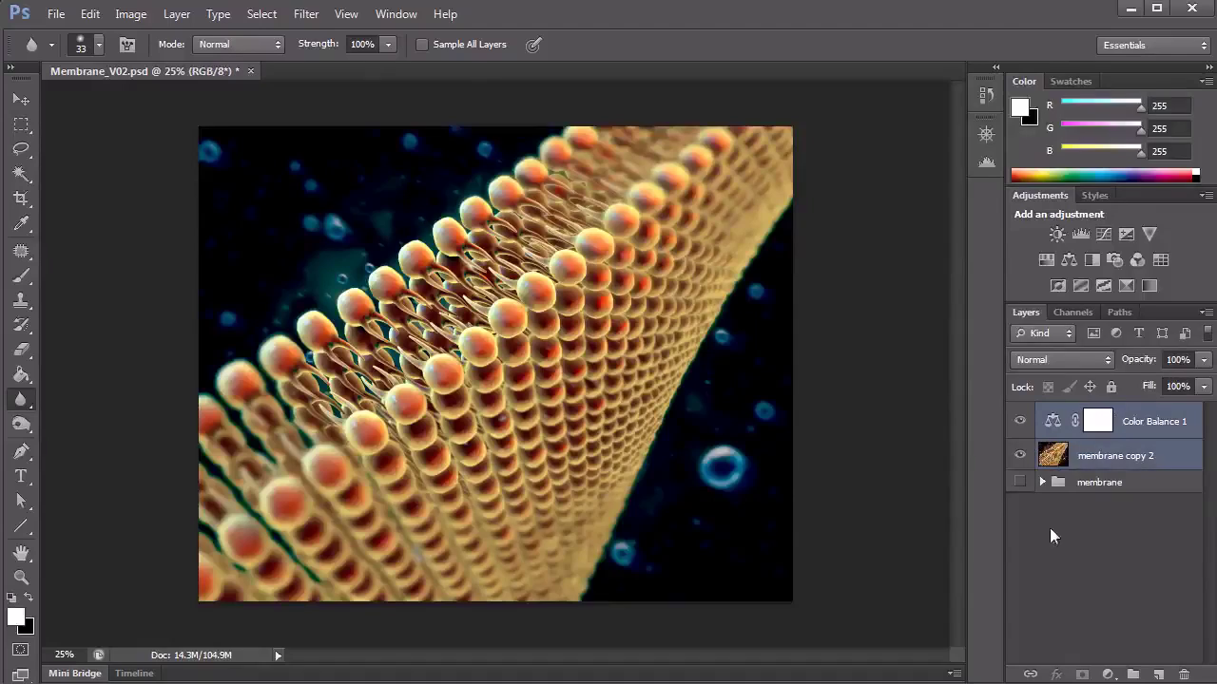
drag(1093, 456, 1183, 674)
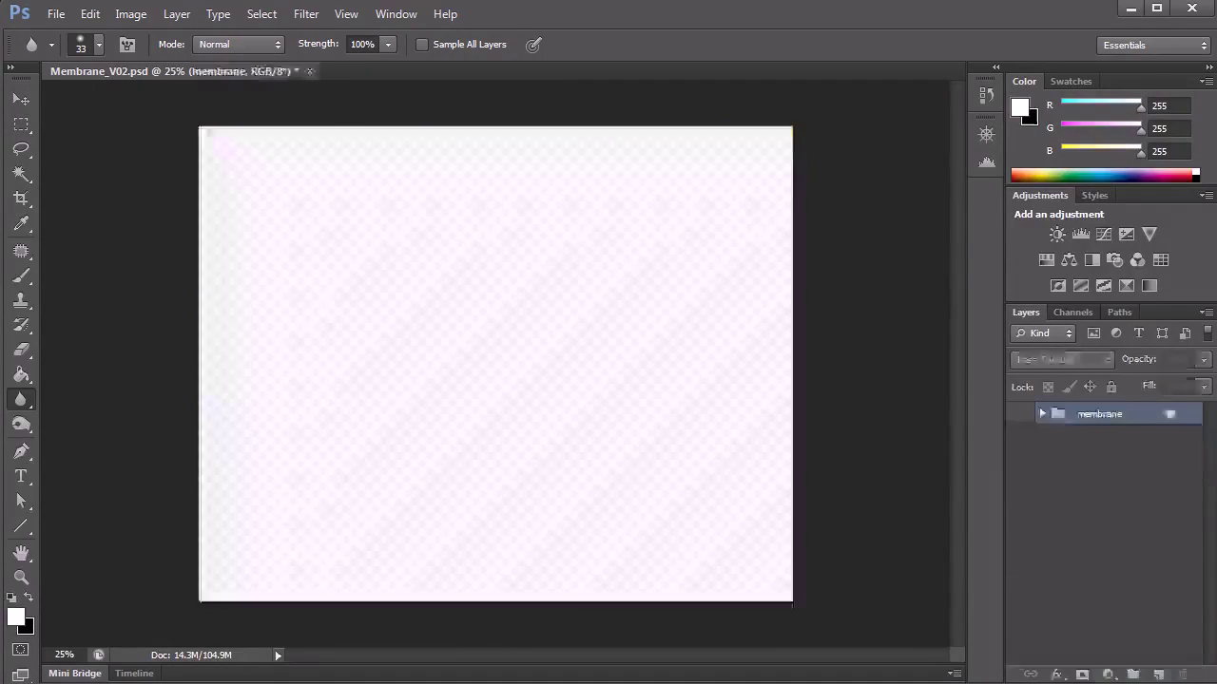
Show and expand the original membrane group, glancing at the Filter menu without choosing anything
click(1019, 413)
click(1041, 414)
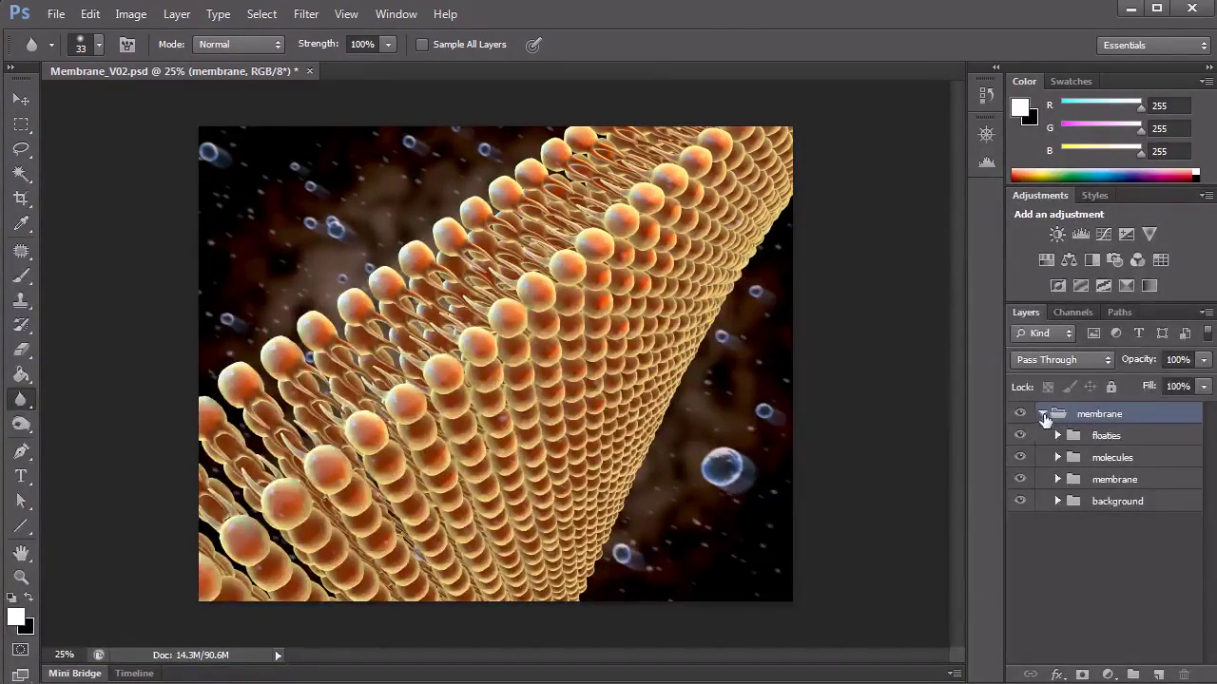
click(306, 13)
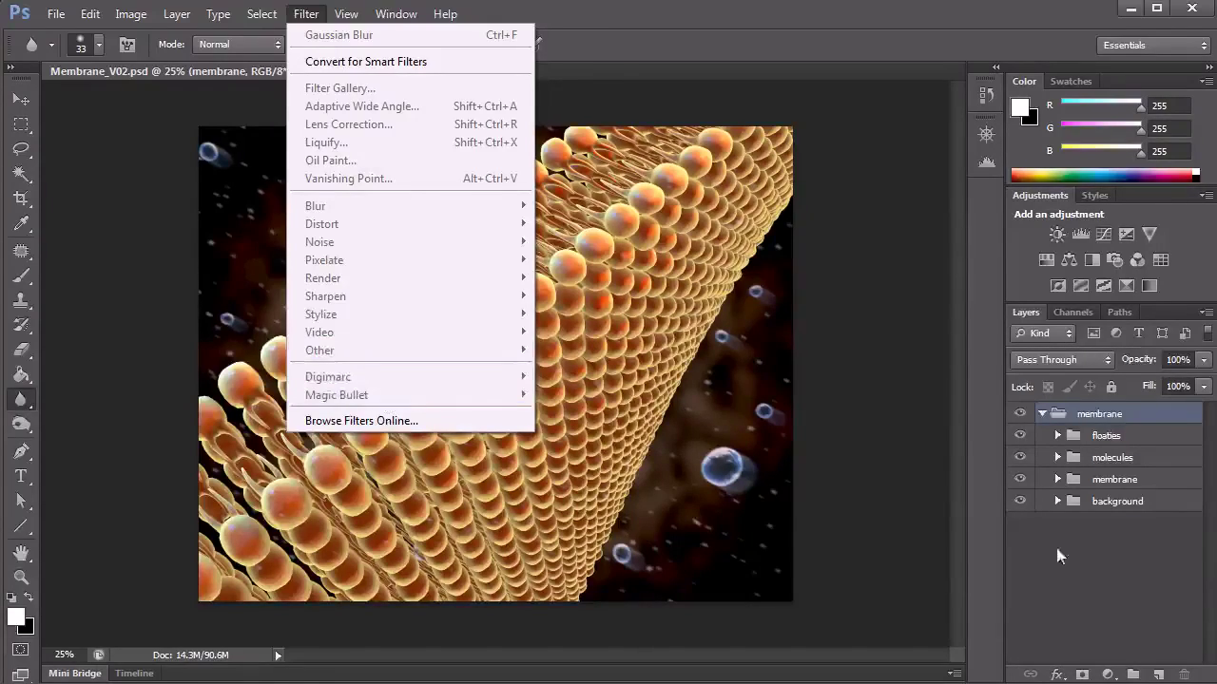
click(1094, 567)
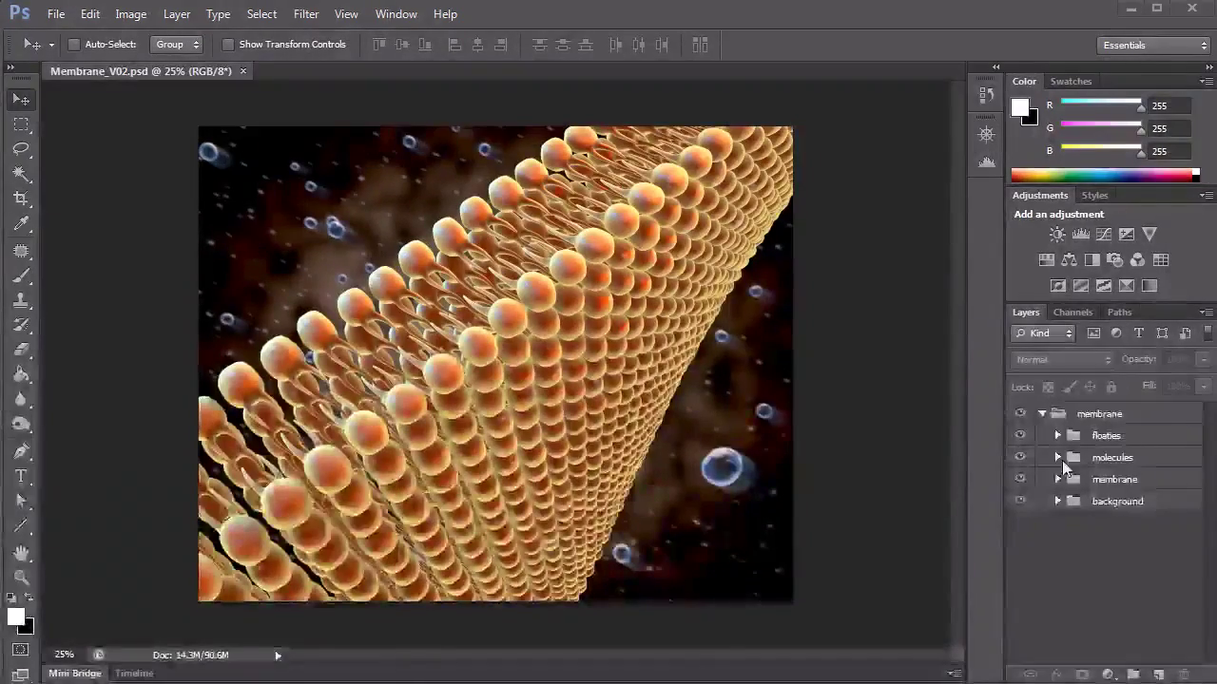
Duplicate the membrane group, hide the original, and merge the copy into one layer
click(1042, 414)
drag(1088, 416, 1157, 674)
click(1017, 437)
click(1042, 413)
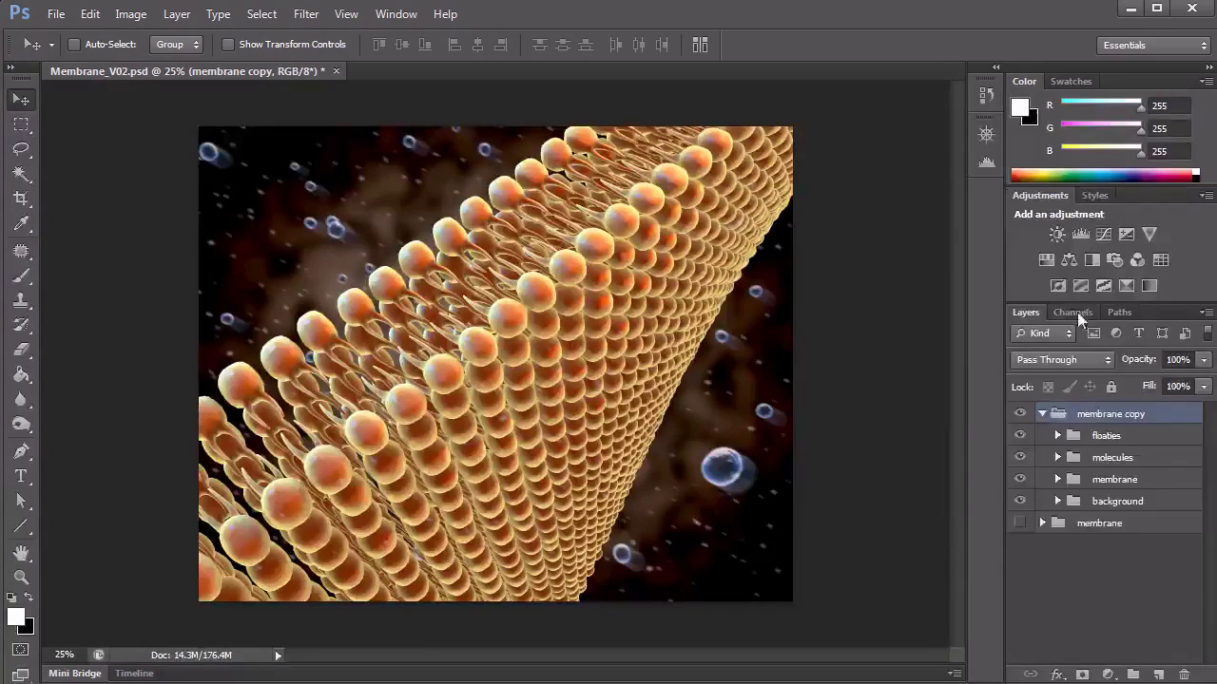
right_click(1100, 418)
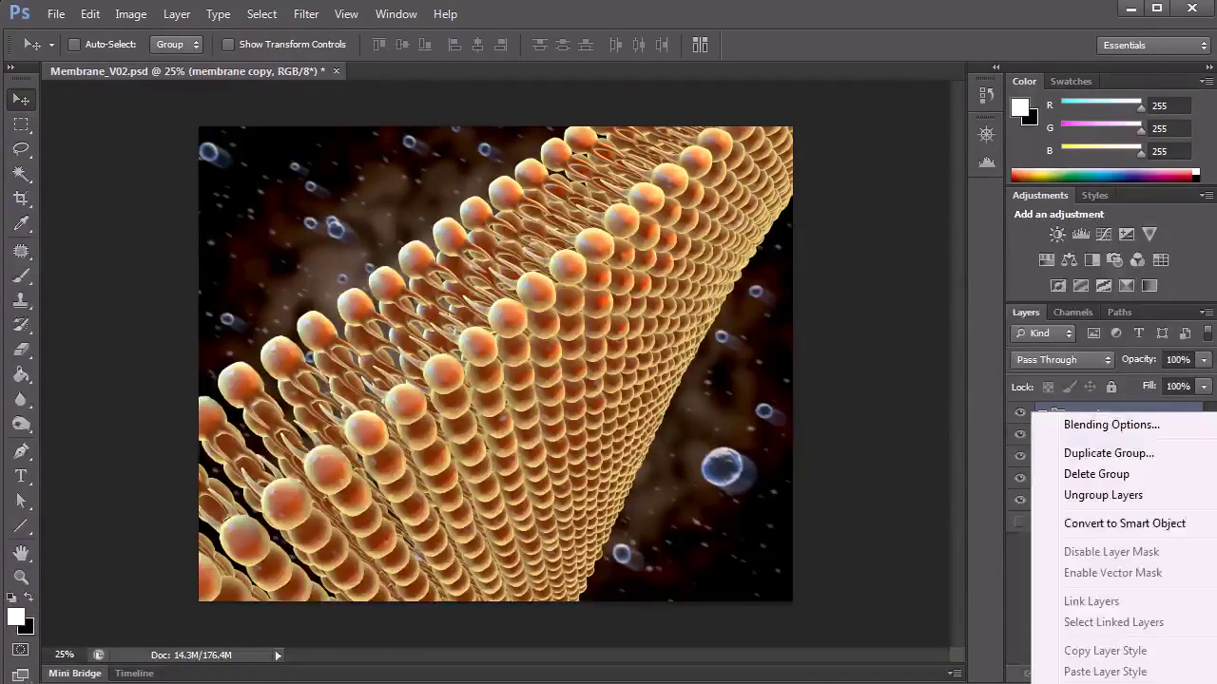
click(1125, 523)
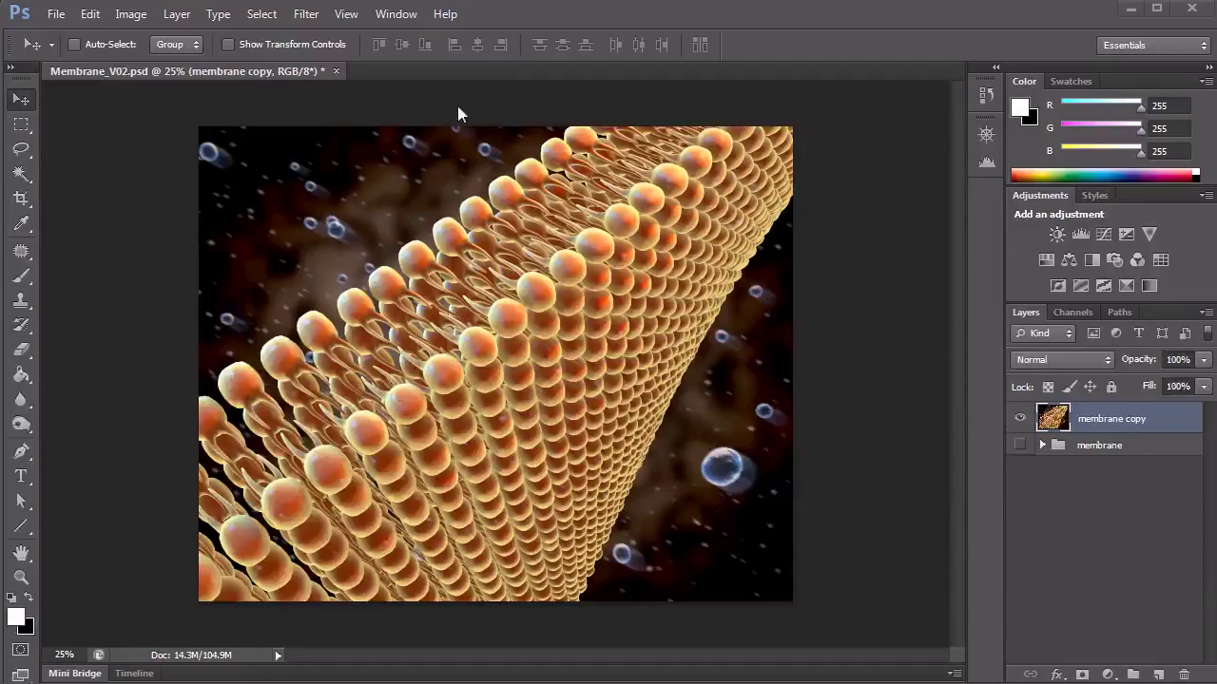
click(306, 13)
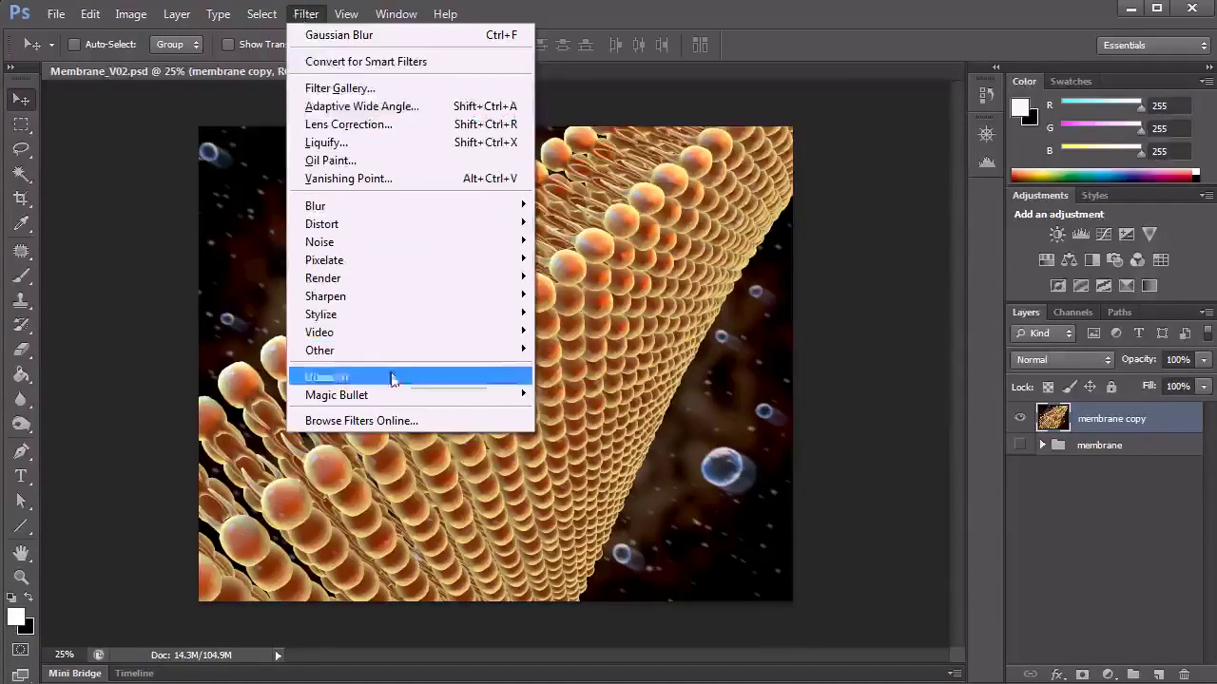
Launch Magic Bullet PhotoLooks on the membrane copy layer and resize and reposition its window
mouse_move(378, 399)
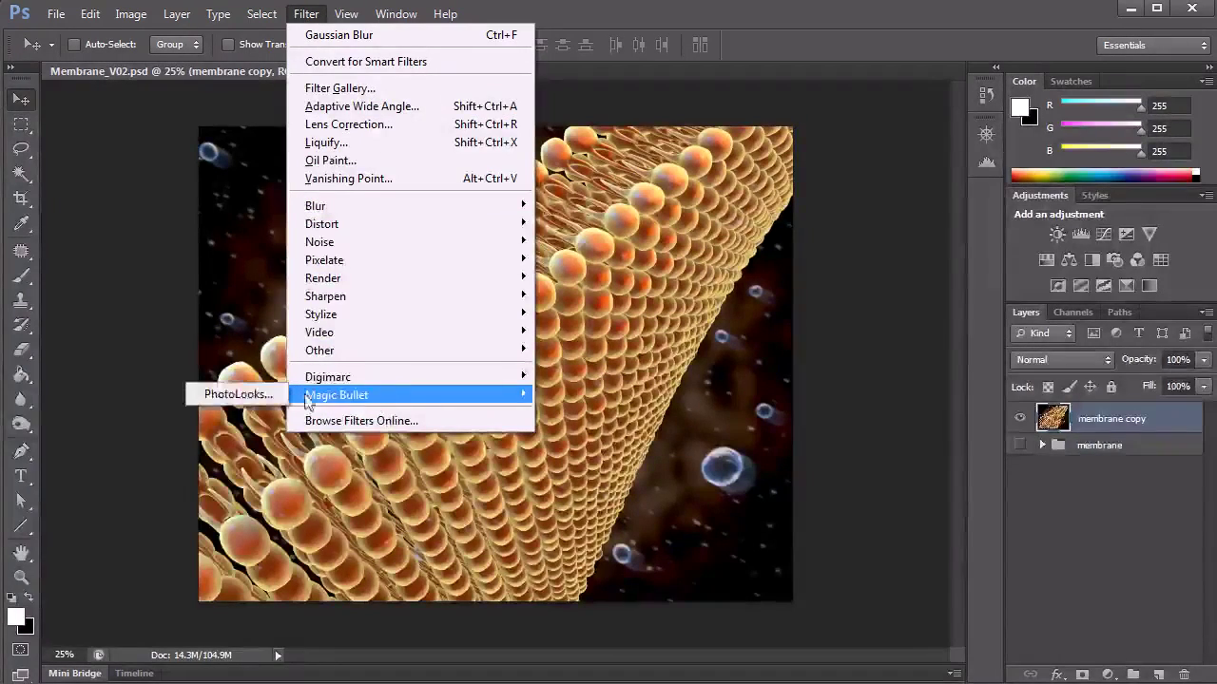
click(255, 400)
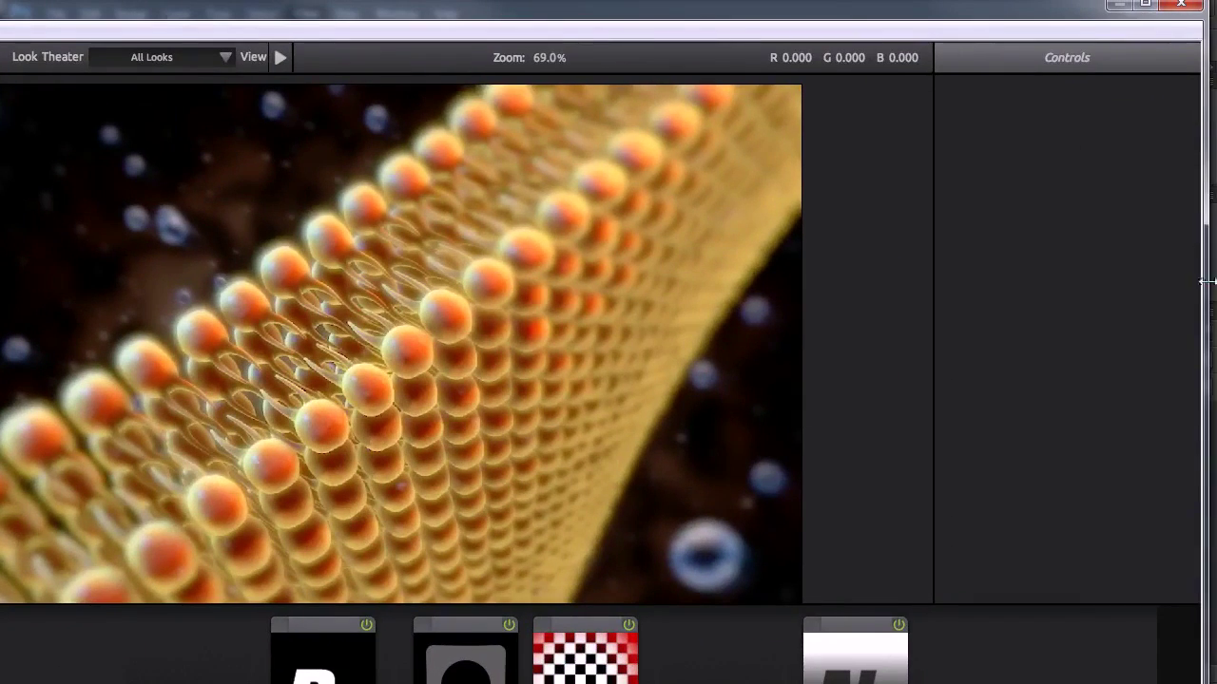
mouse_move(1205, 282)
drag(1205, 281, 976, 281)
drag(665, 14, 864, 23)
Apply the Black and White look from the Monochromatic category
mouse_move(51, 235)
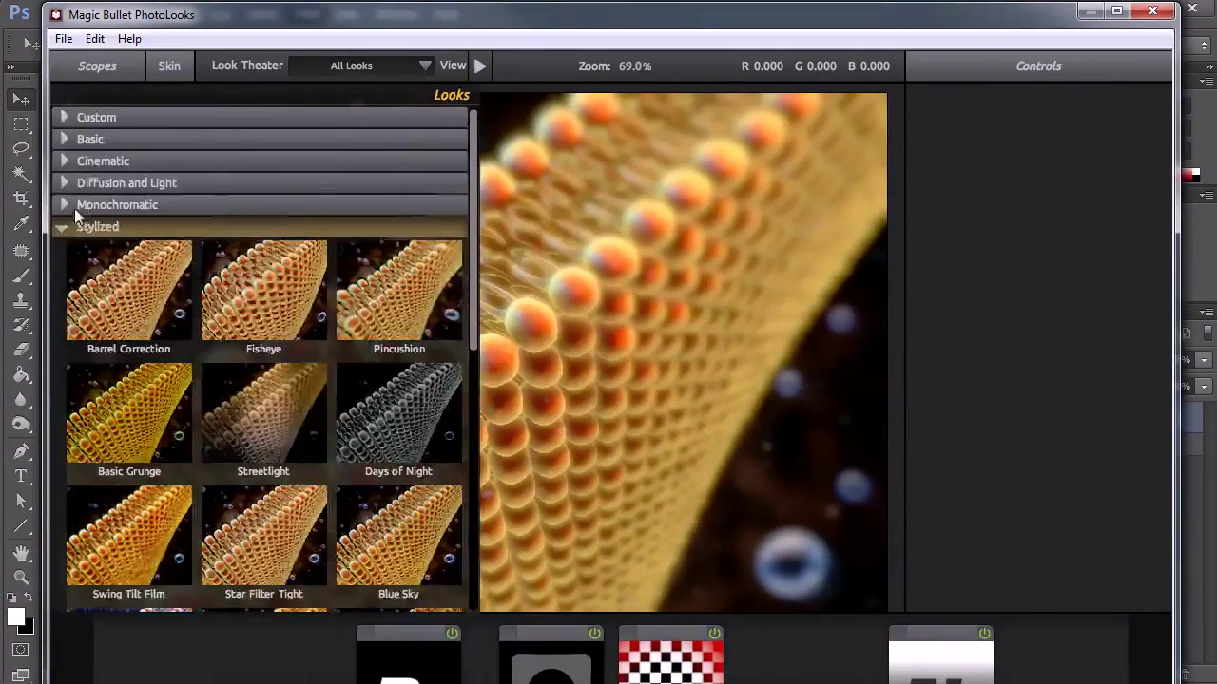
click(59, 204)
click(129, 268)
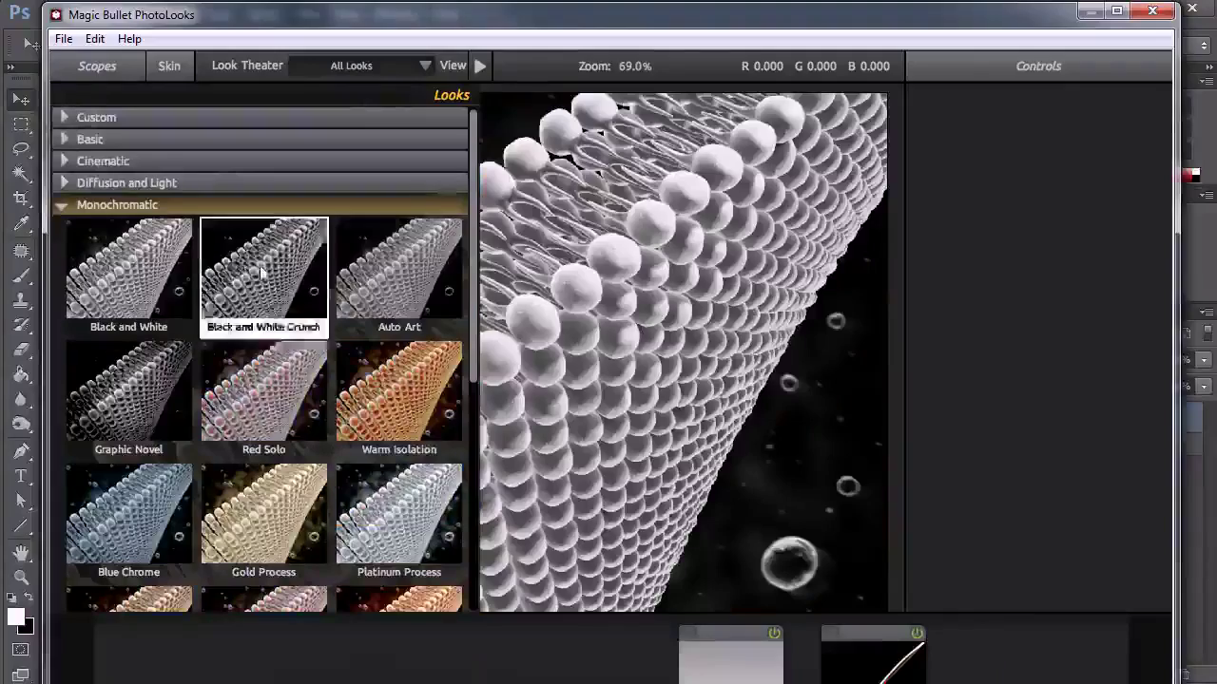
click(66, 203)
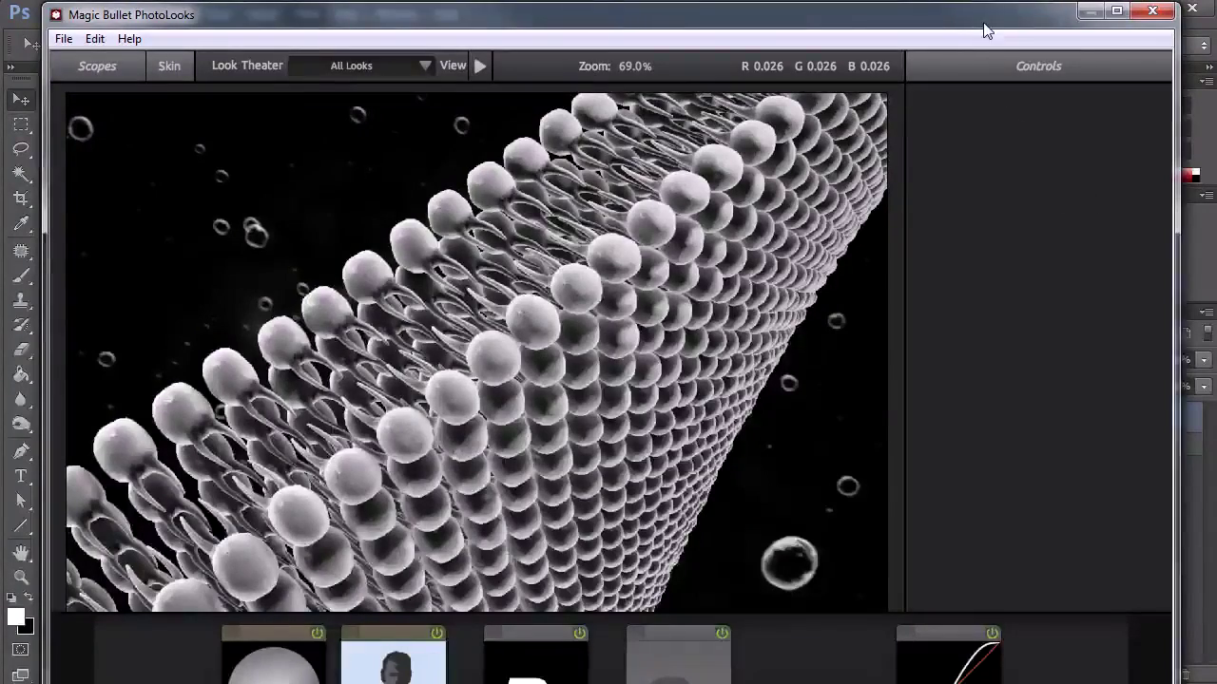
drag(972, 23, 979, 25)
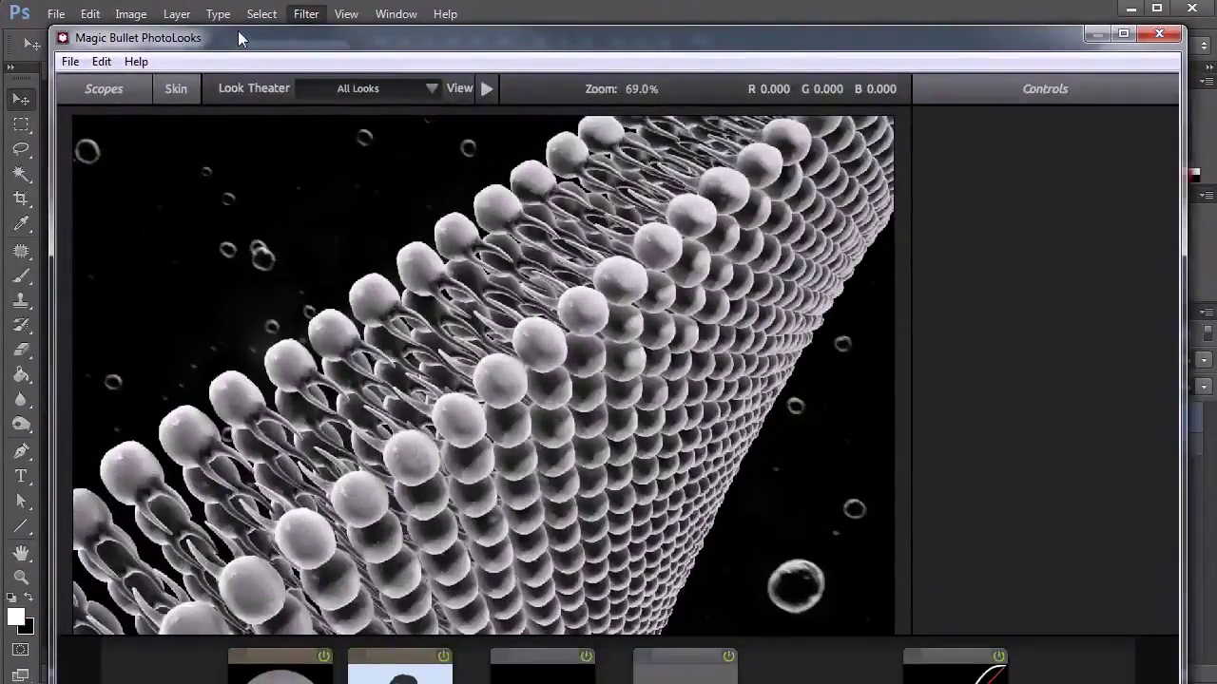
drag(252, 41, 250, 30)
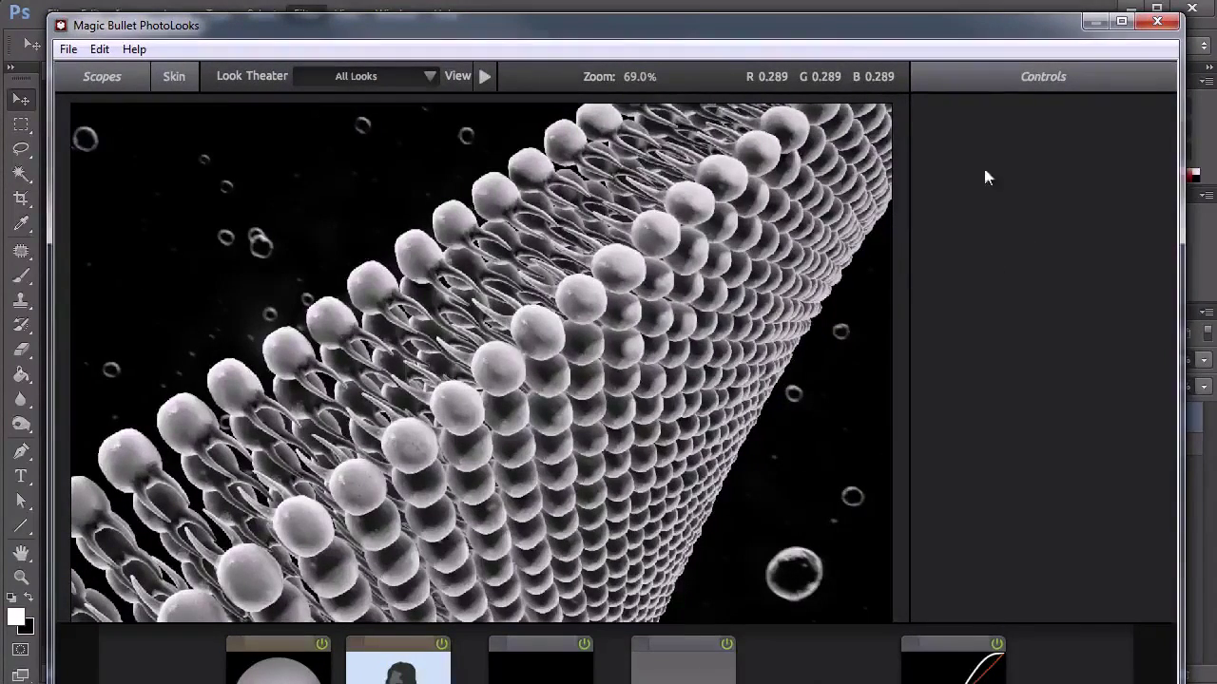
Browse the Cinematic and Stock Emulation look categories
drag(809, 30, 803, 18)
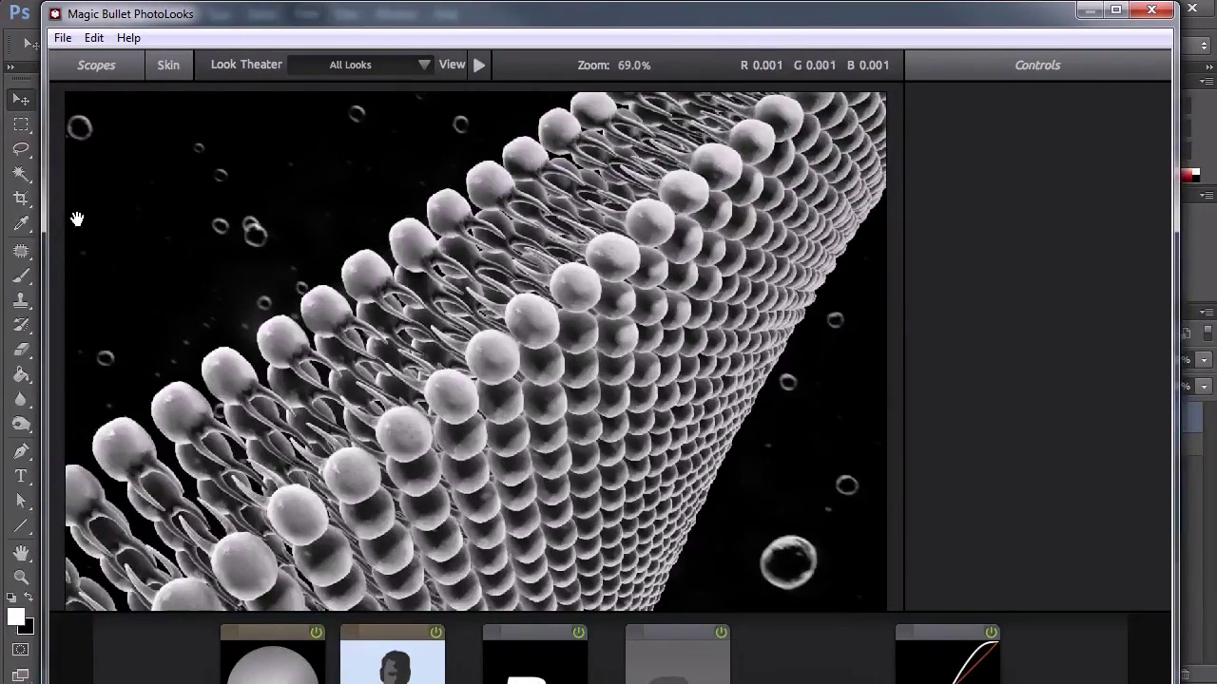
mouse_move(61, 260)
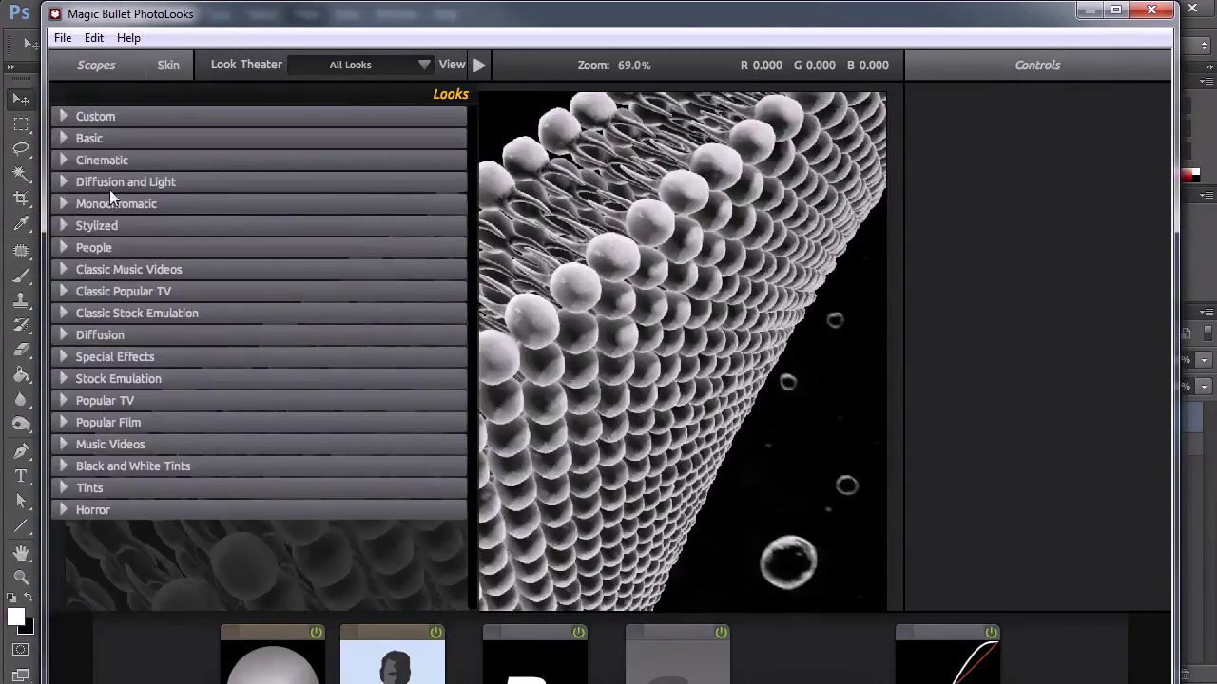
click(61, 158)
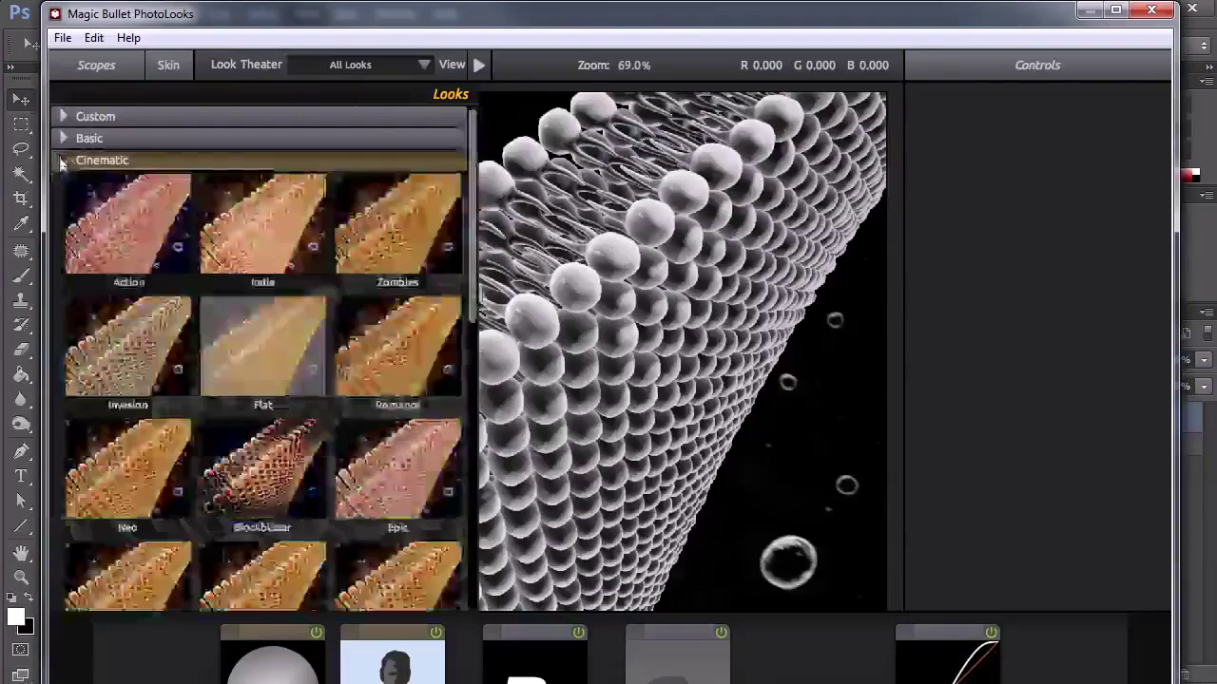
click(62, 159)
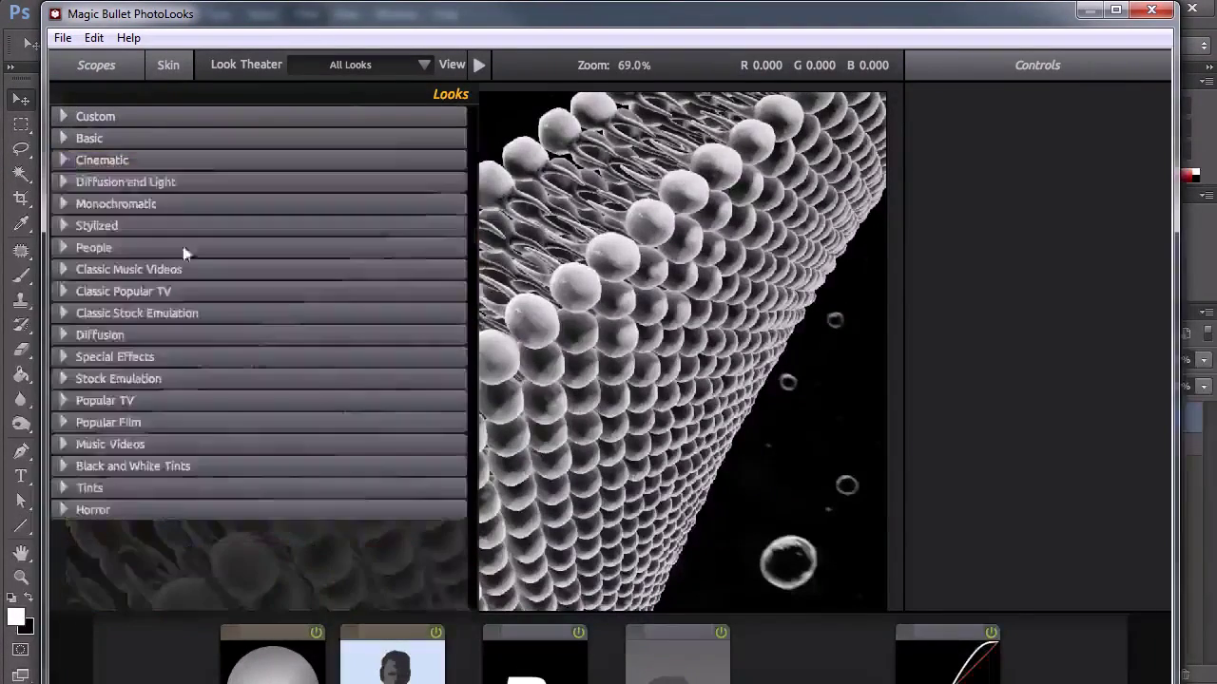
click(63, 378)
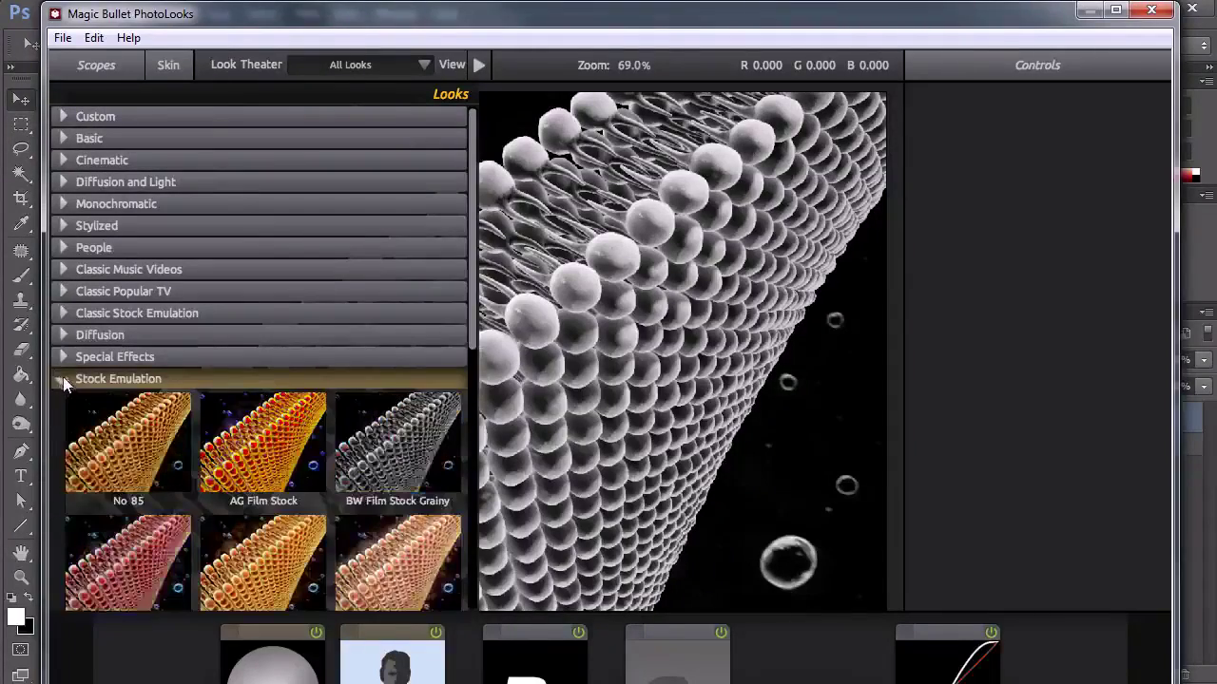
click(63, 378)
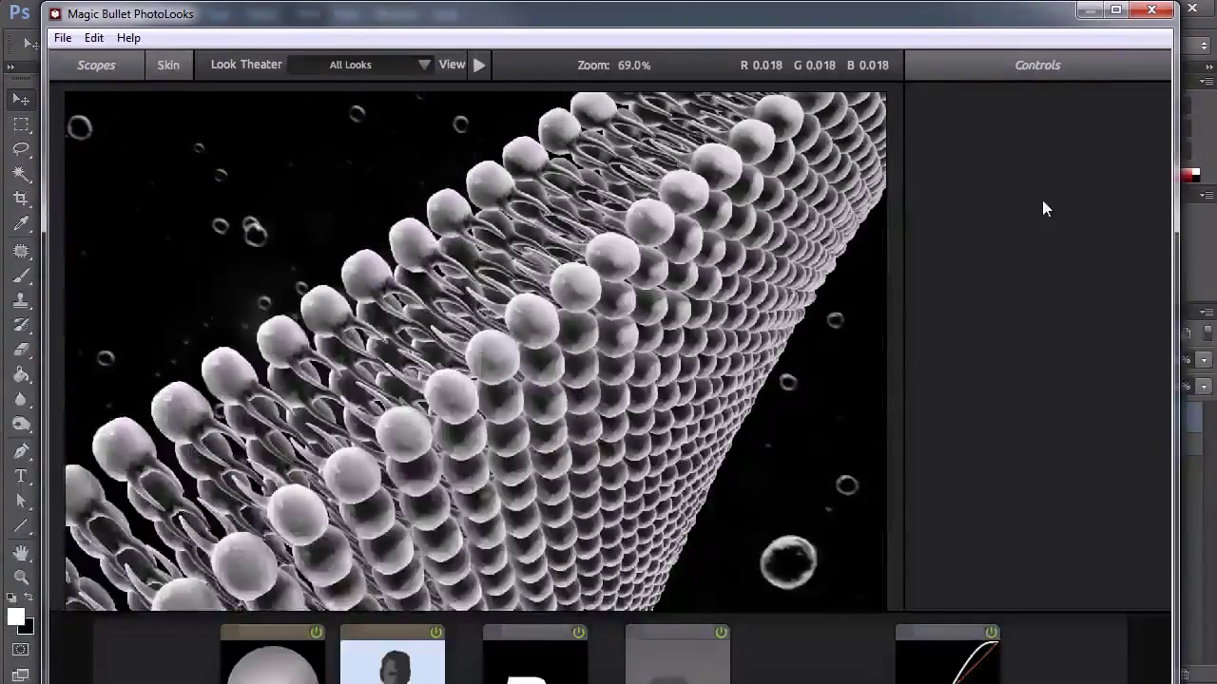
Inspect the Saturation, PB Light and Diffusion tools and move the grey tool later in the chain
click(273, 665)
click(392, 670)
click(546, 678)
drag(732, 679, 969, 641)
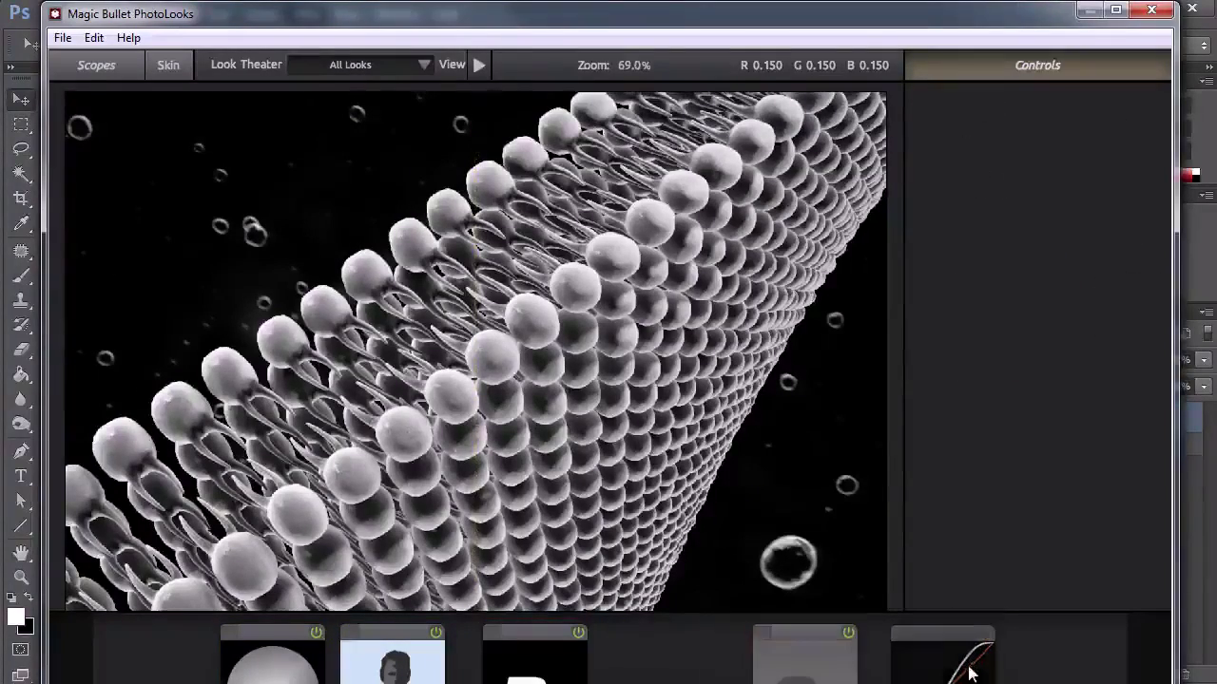
click(556, 677)
click(395, 670)
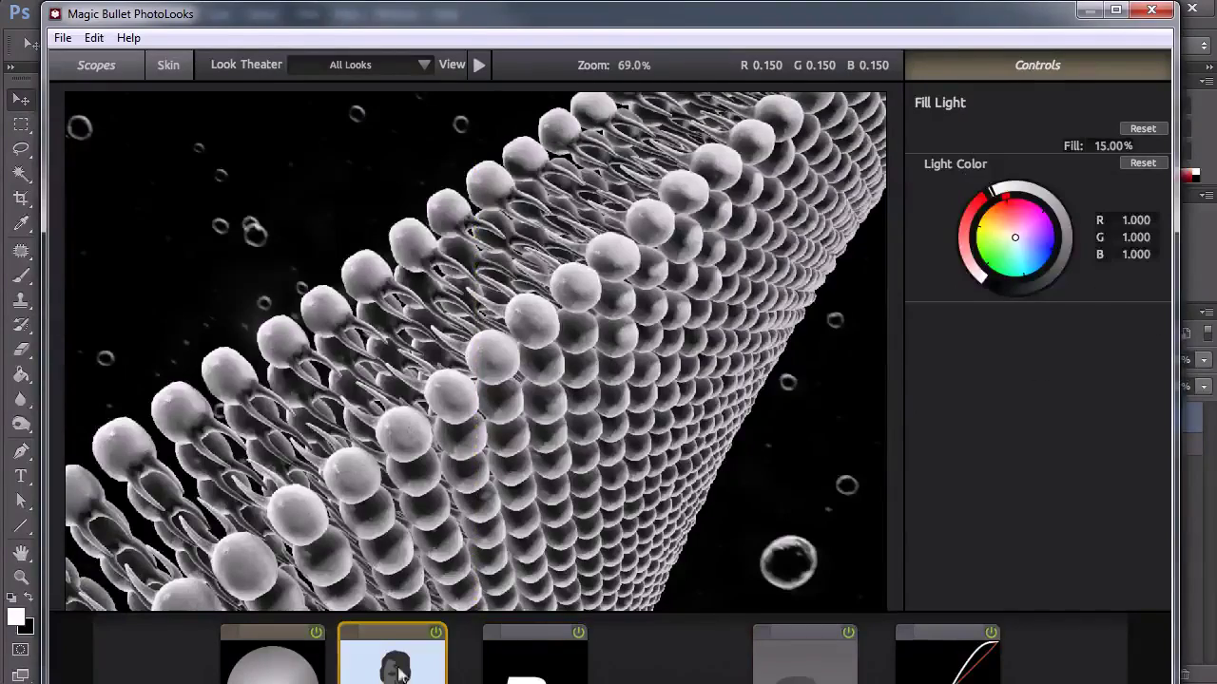
click(894, 513)
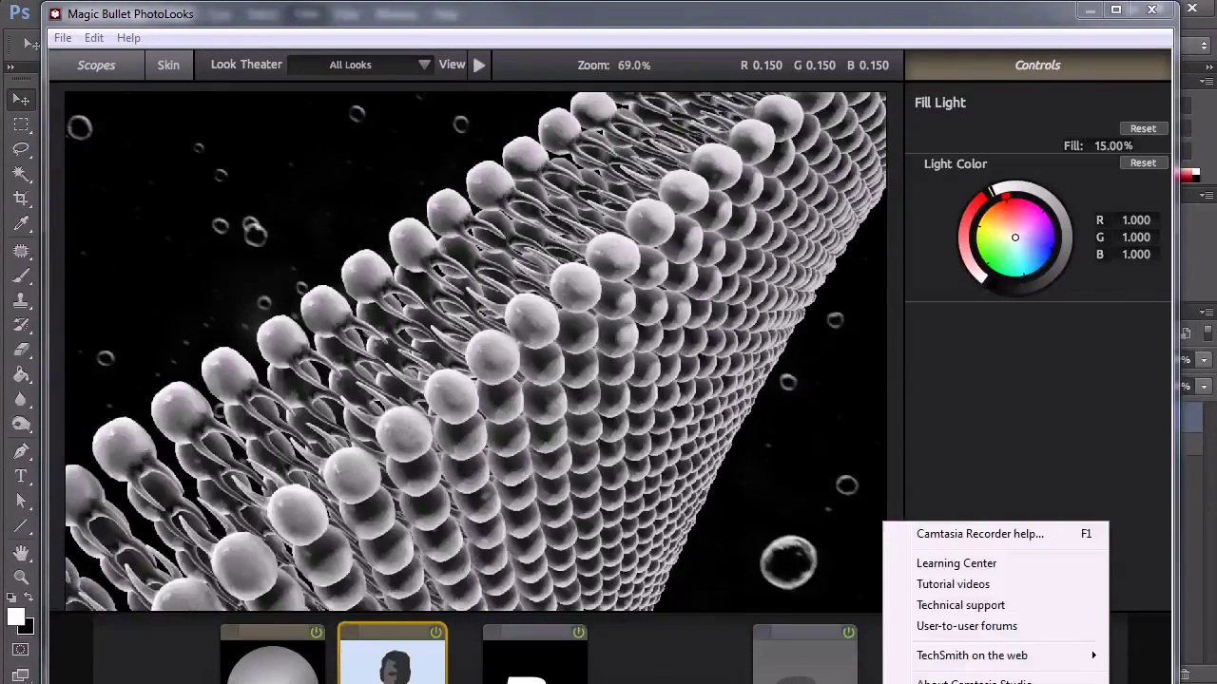
drag(724, 23, 724, 0)
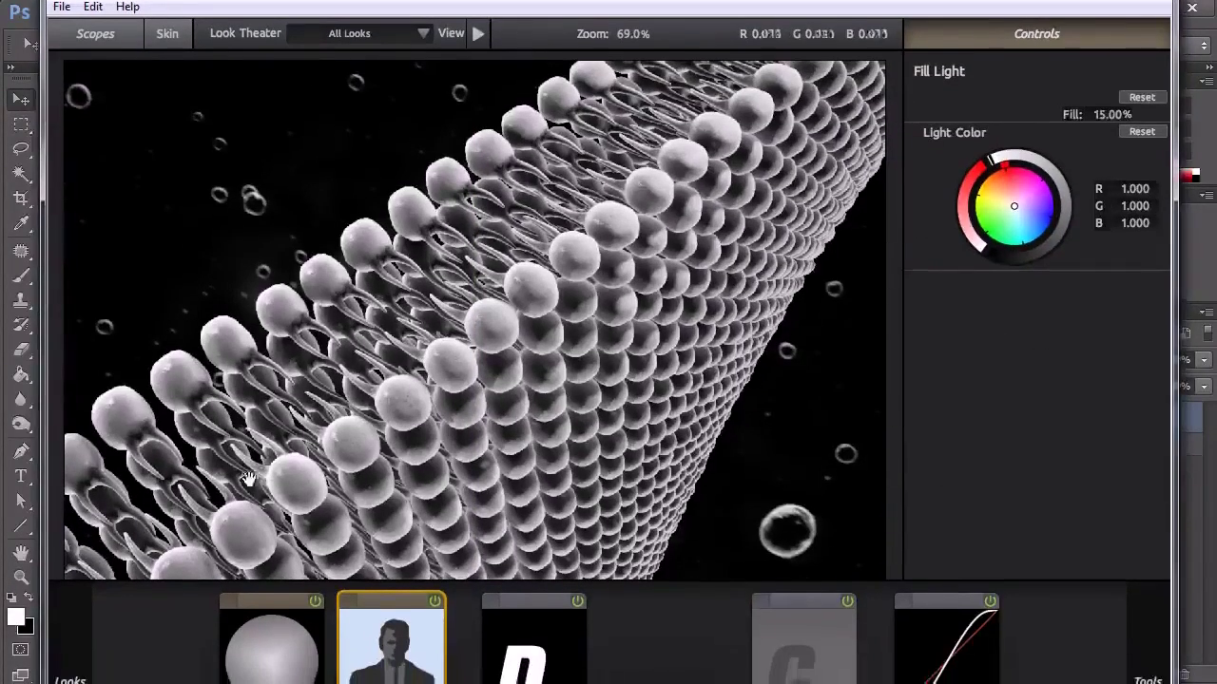
Apply the Warm Spot Focus look from Special Effects
mouse_move(50, 379)
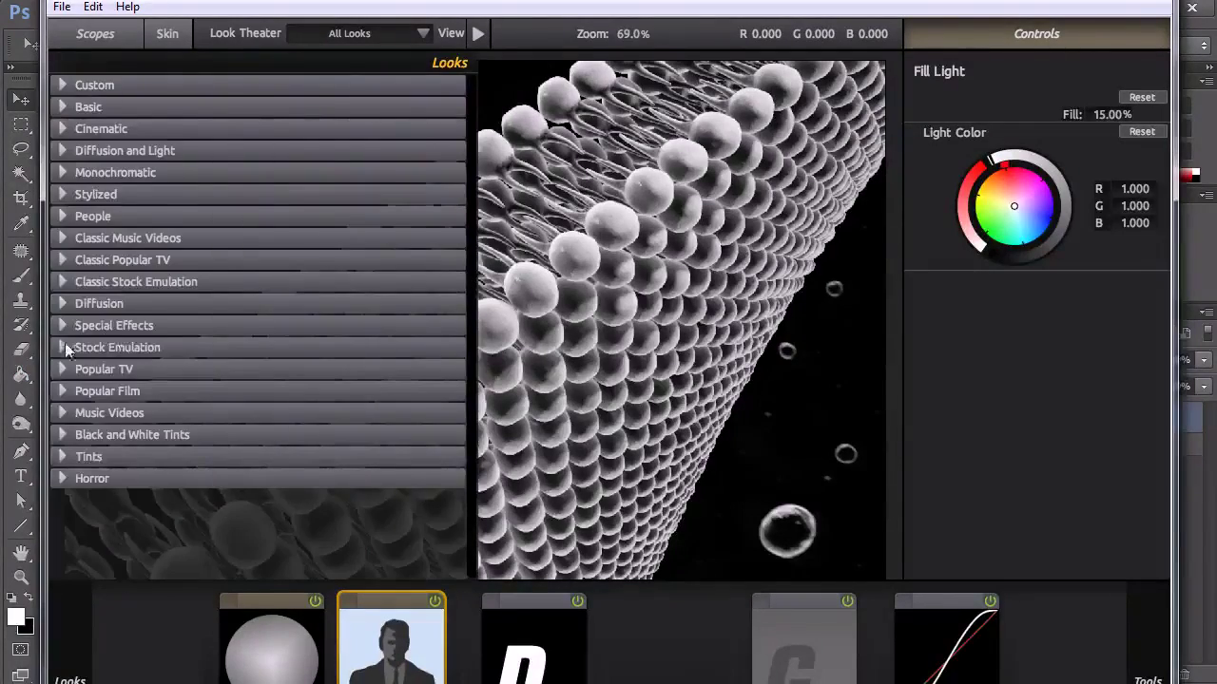
click(65, 346)
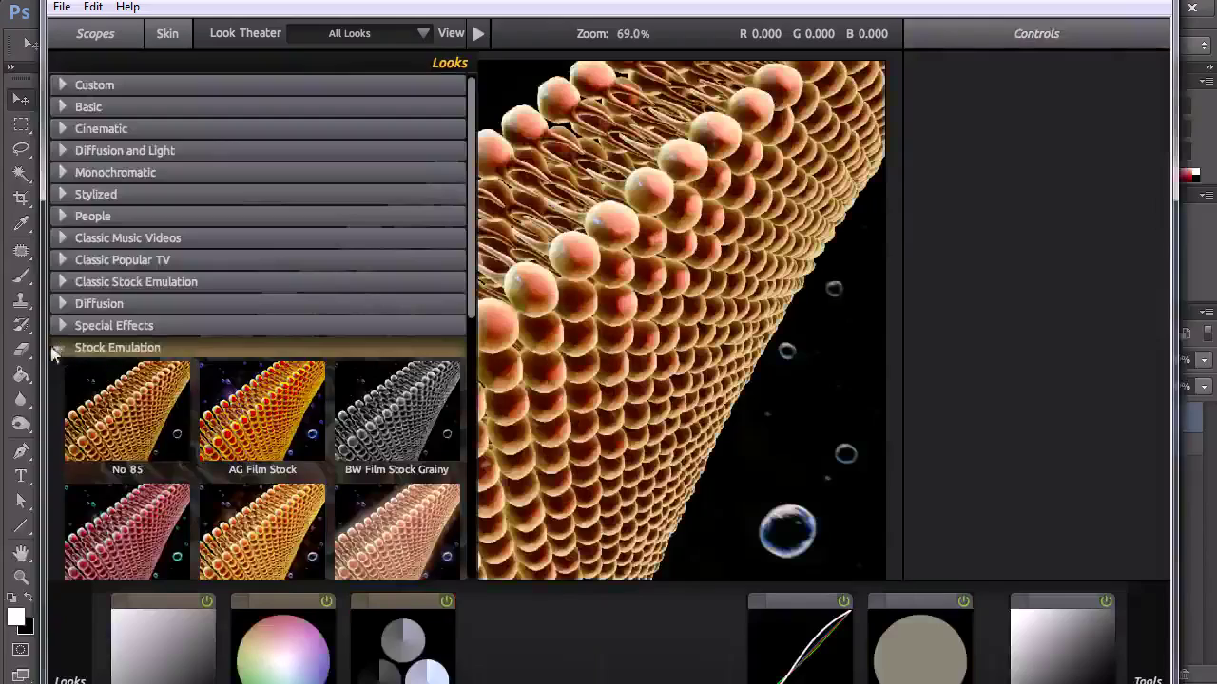
click(62, 325)
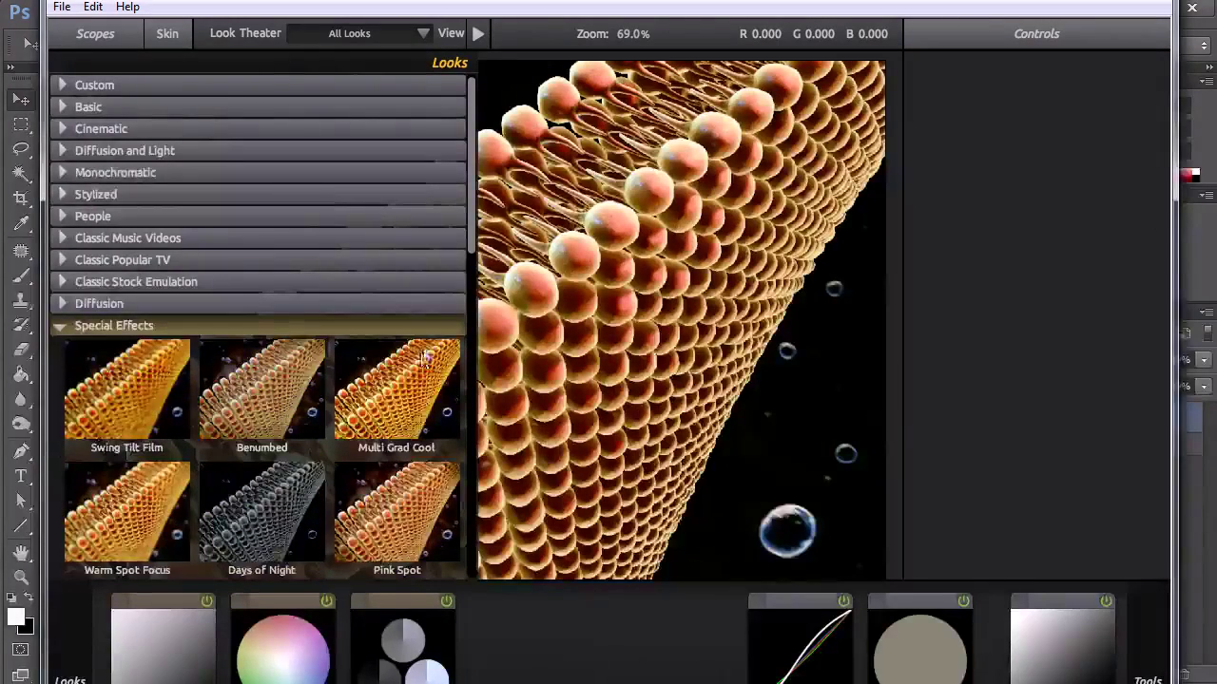
click(121, 520)
Apply the Swing Tilt Film look from Special Effects for a warm orange grade with blurred surroundings
click(120, 401)
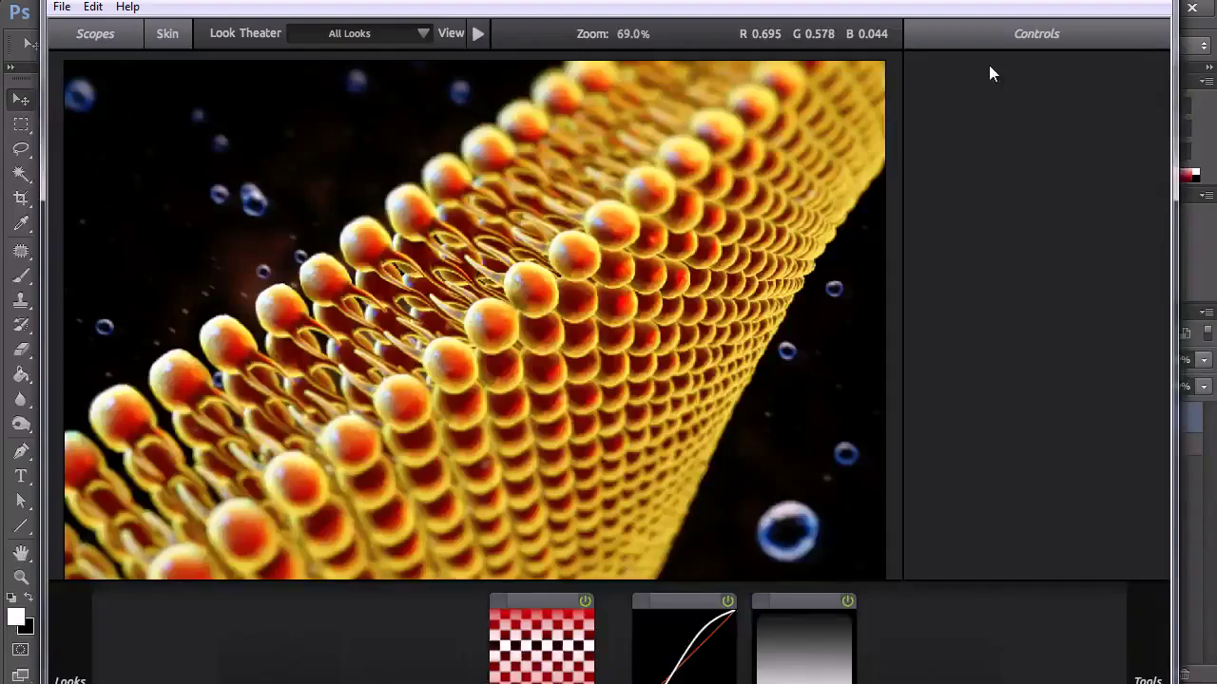
mouse_move(1170, 247)
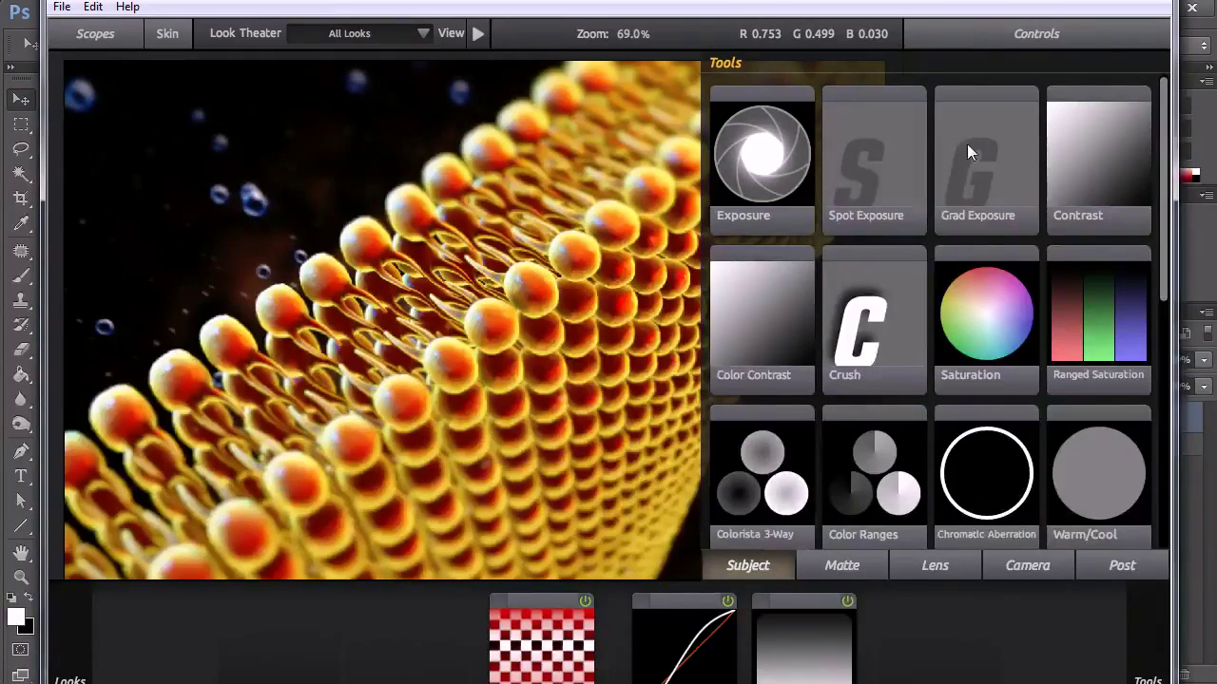
drag(970, 1, 923, 13)
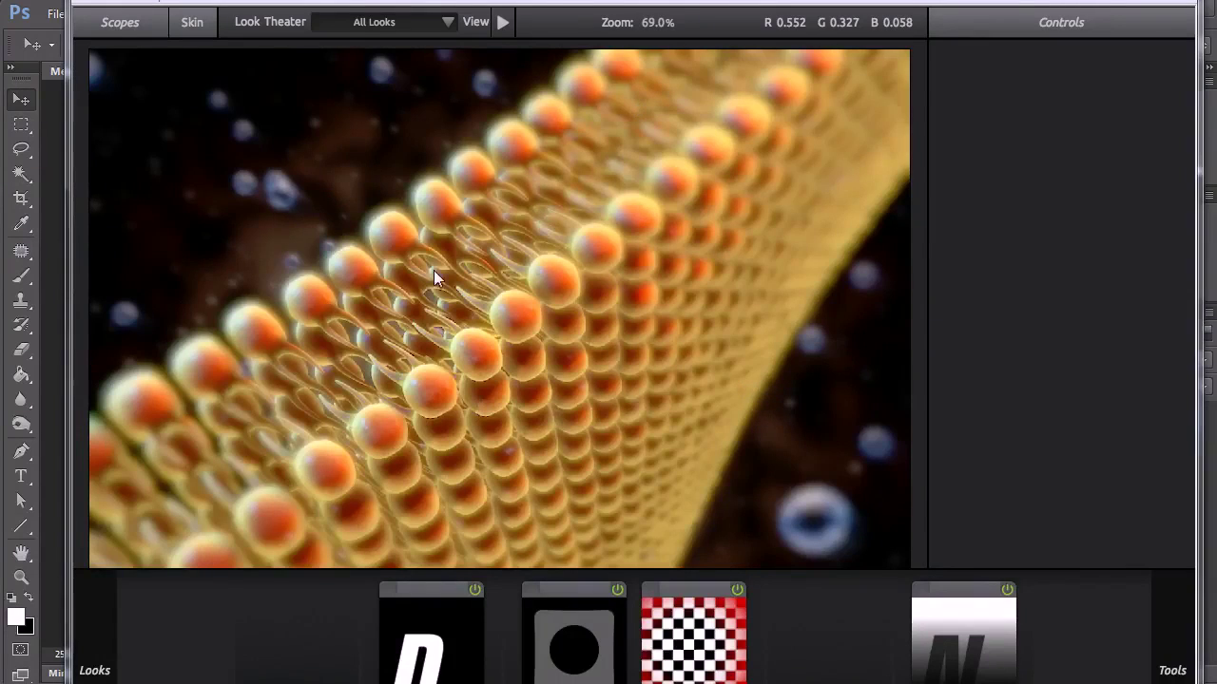
Push Lens Distortion to -56.0%, recentre Edge Softness on the membrane with blur size near 2.3%
click(571, 658)
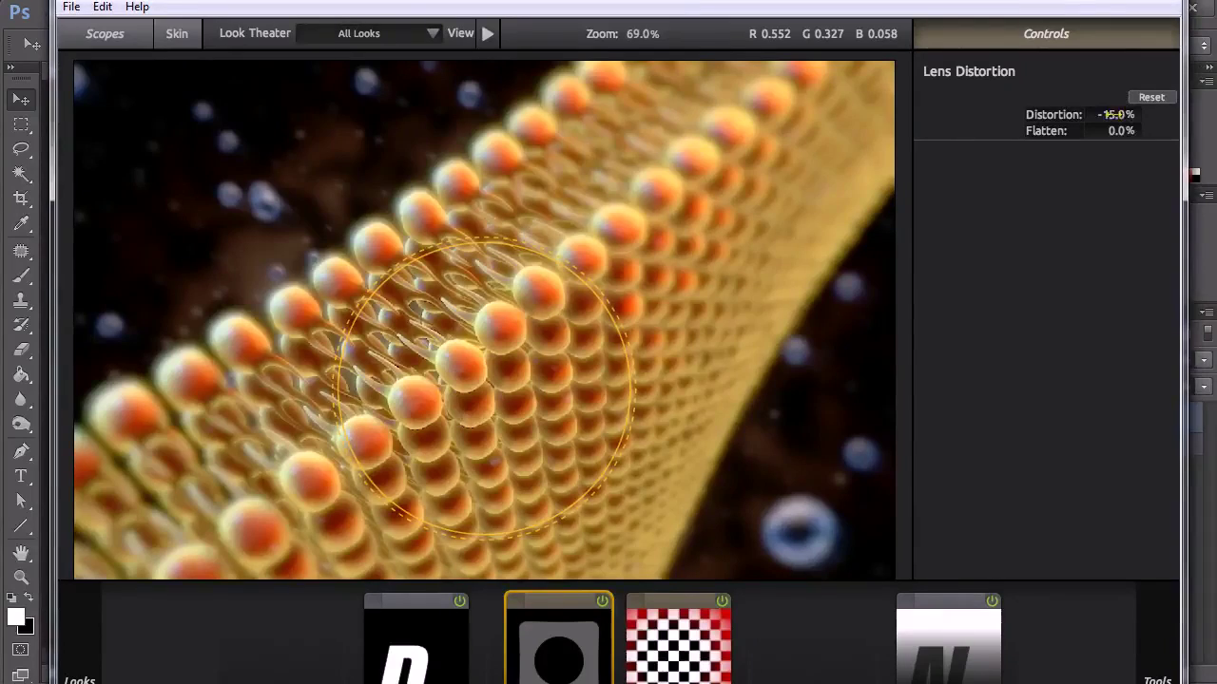
mouse_move(1112, 114)
mouse_down()
mouse_move(1058, 114)
mouse_move(1091, 114)
mouse_move(1064, 114)
mouse_move(1063, 140)
mouse_move(1102, 114)
mouse_up()
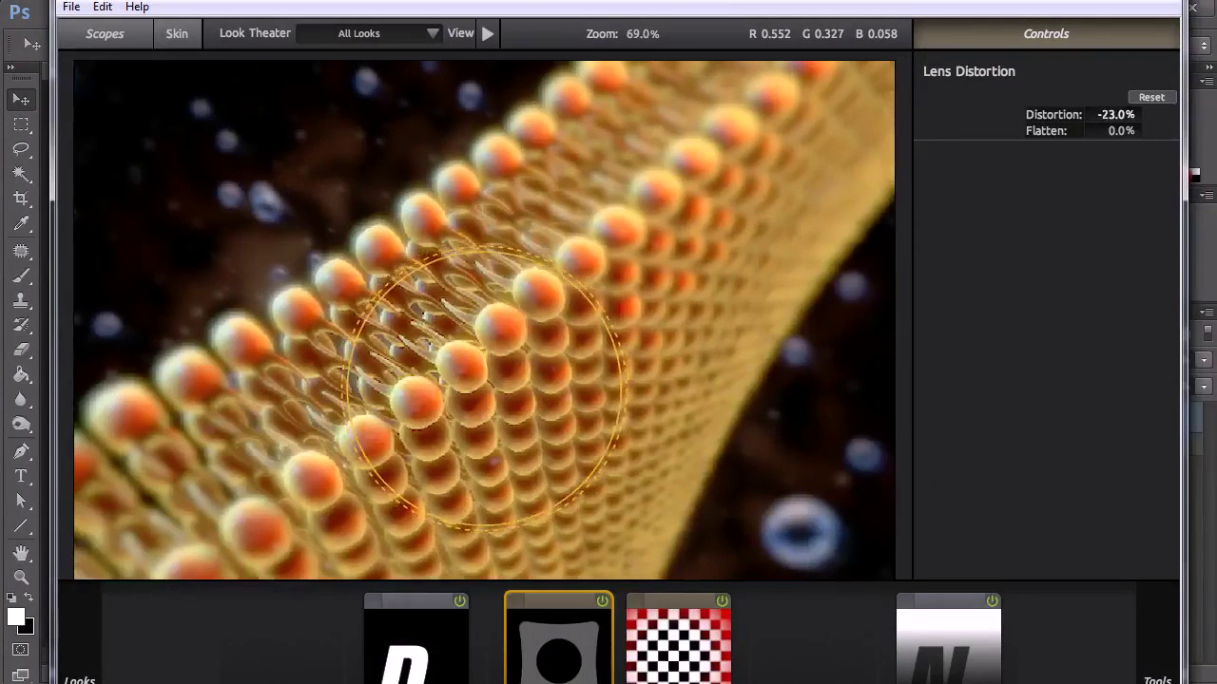
click(702, 675)
drag(453, 365, 618, 272)
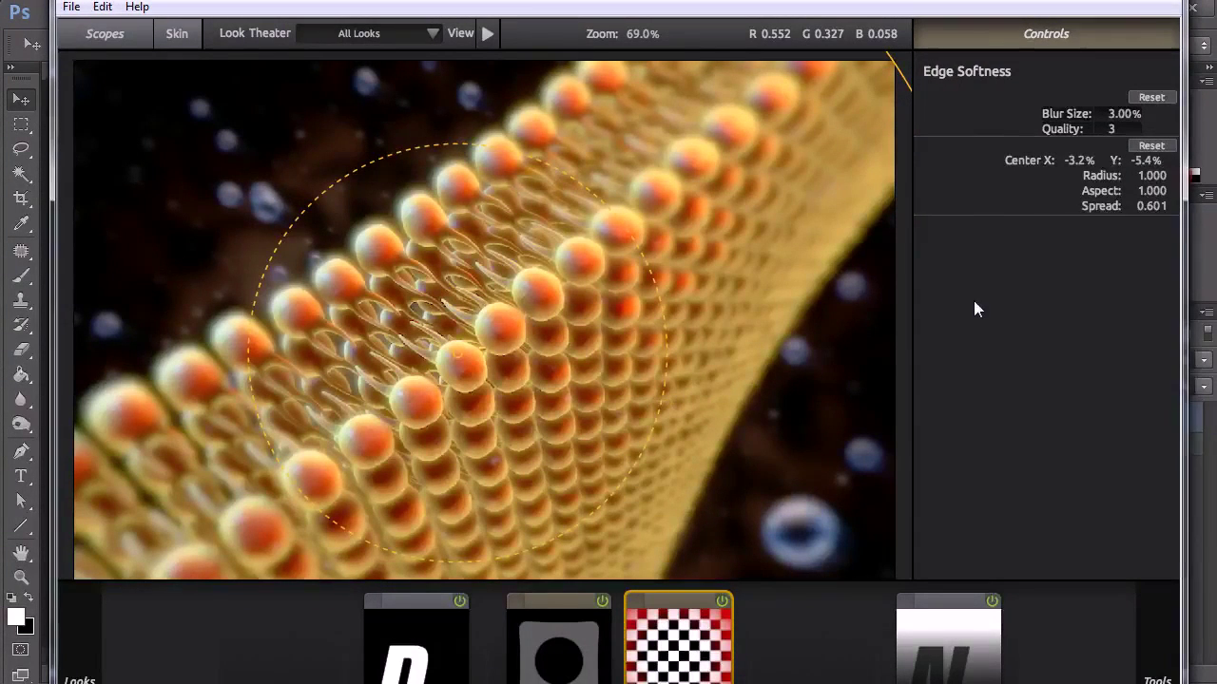
drag(1123, 113, 1088, 113)
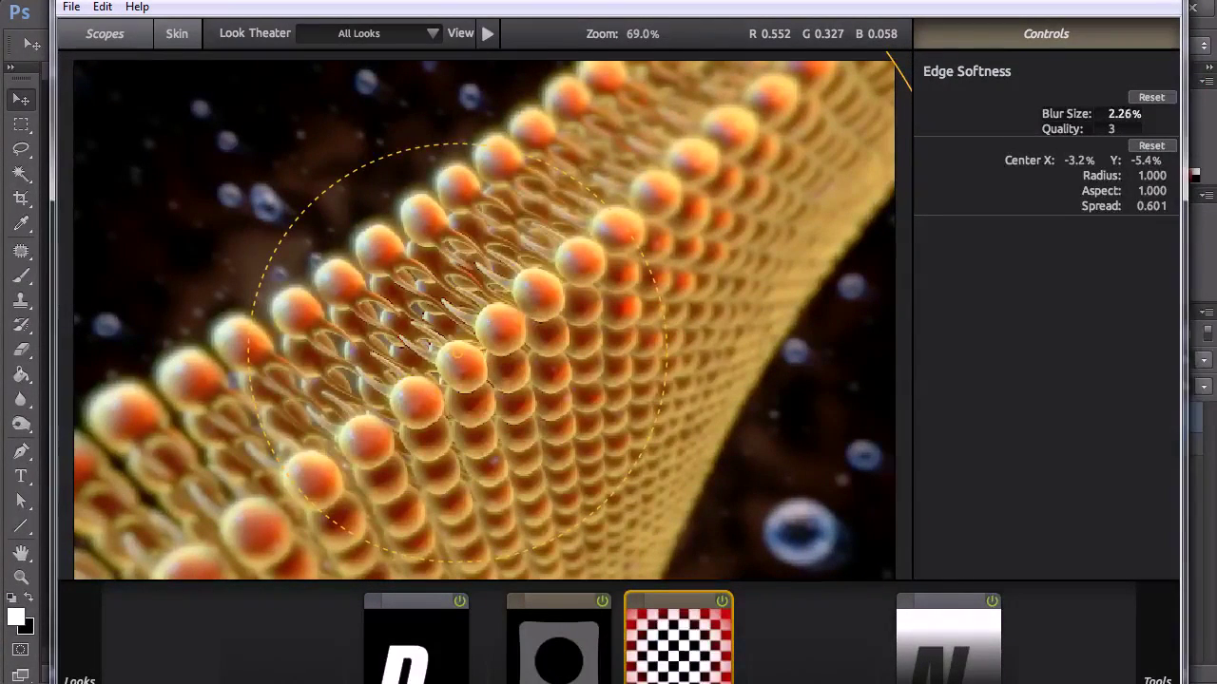
Toggle Telecine Net off and back on to compare, then bring up Diffusion's settings
click(967, 673)
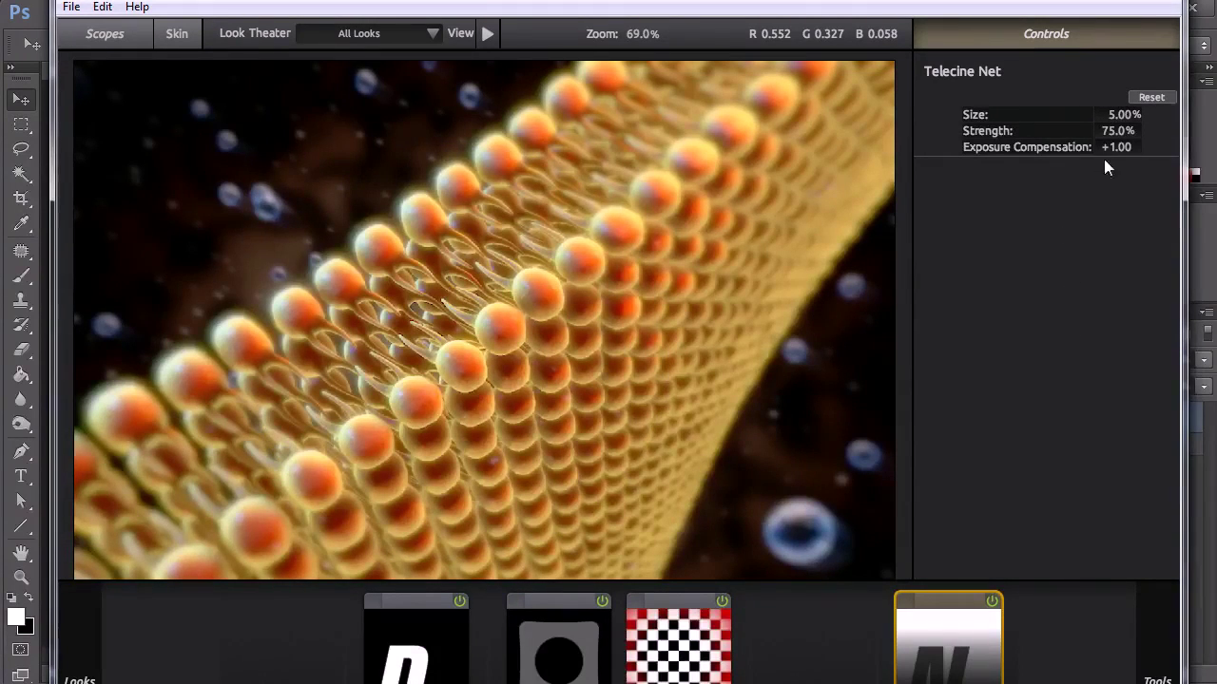
click(992, 602)
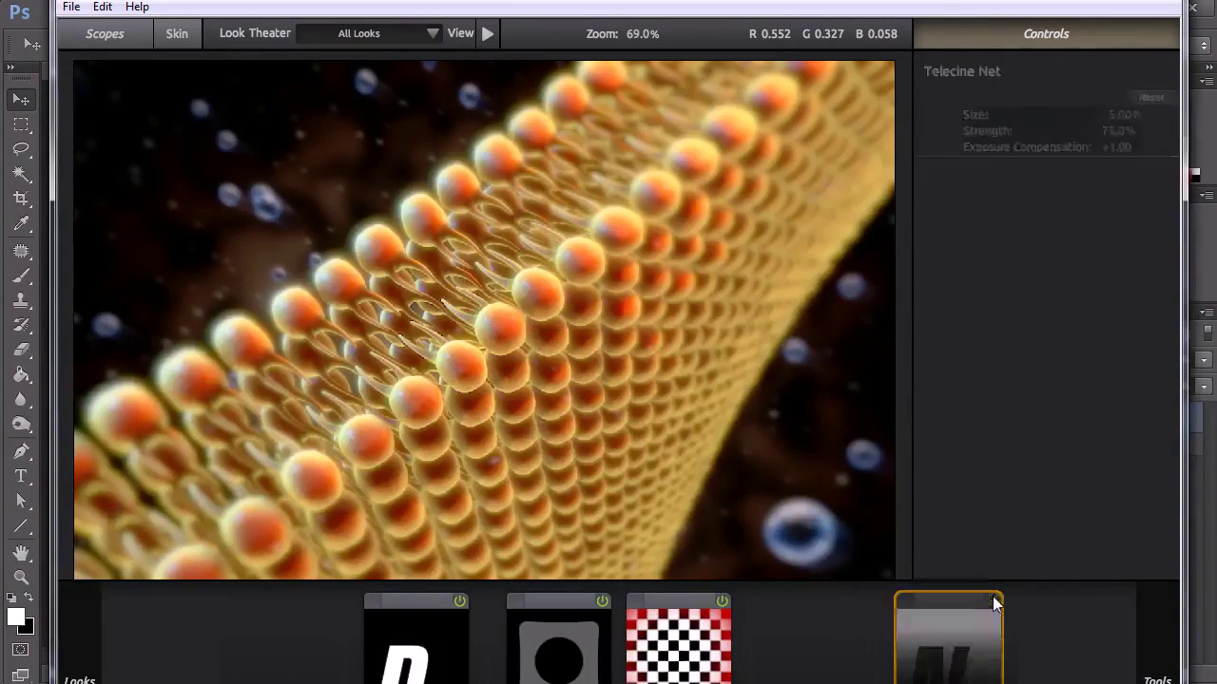
click(992, 602)
click(456, 601)
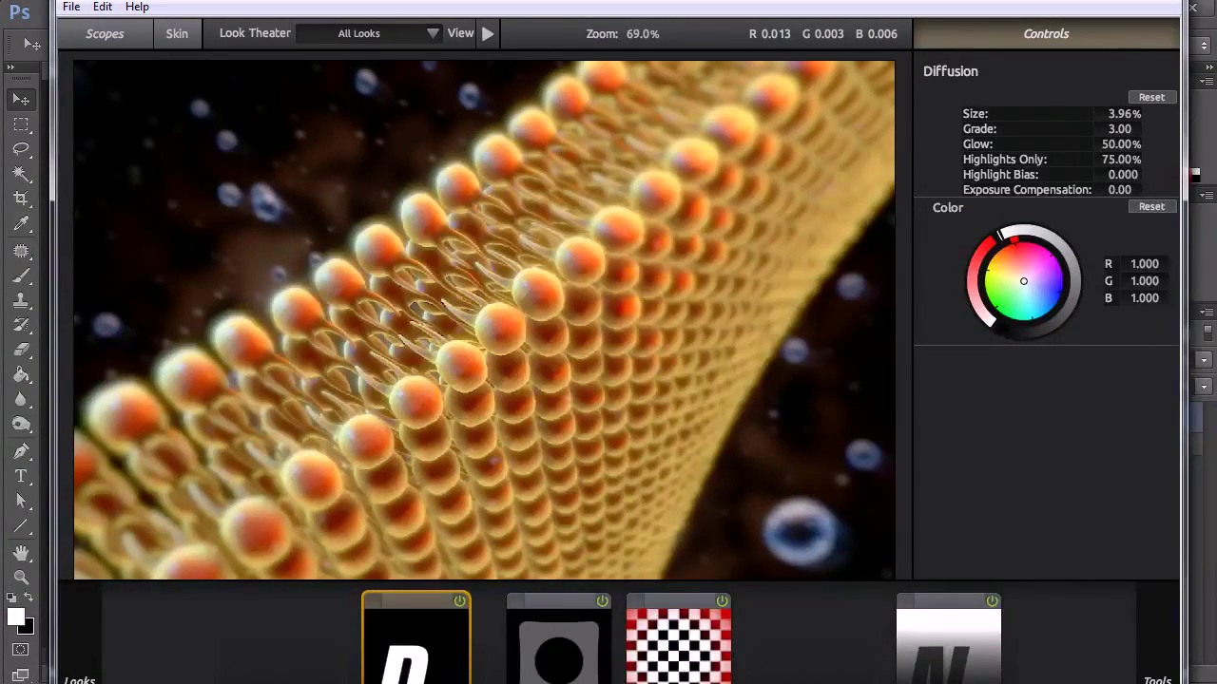
drag(365, 2, 409, 35)
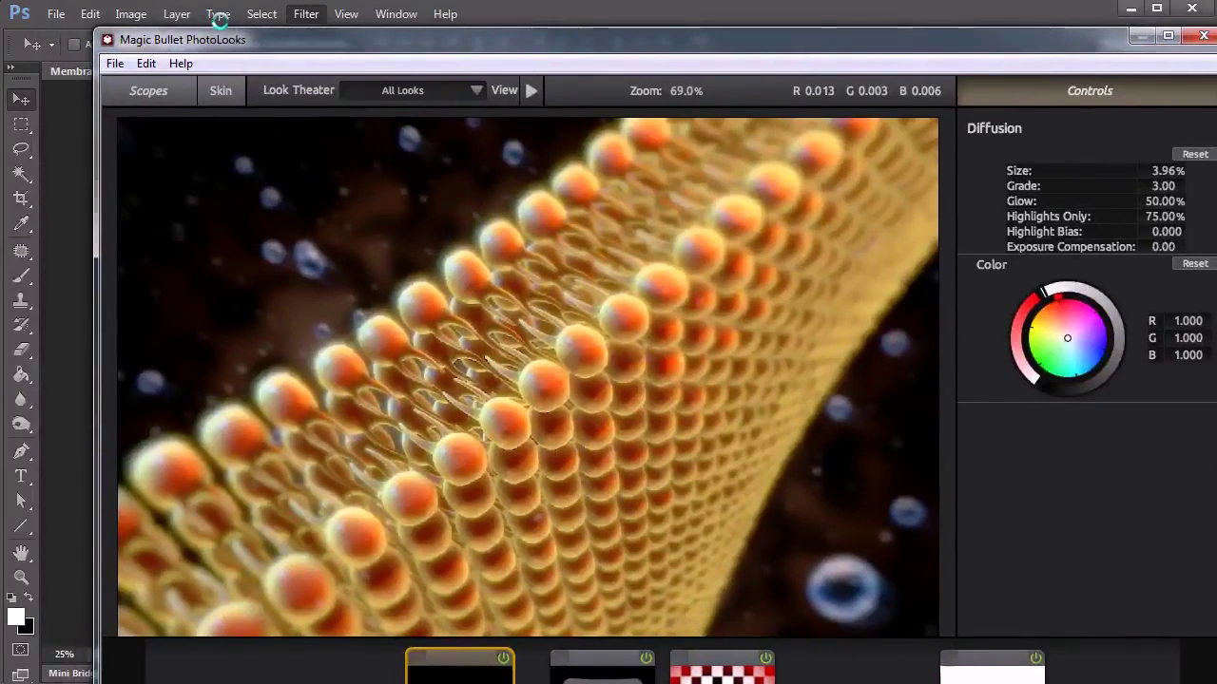
Move the PhotoLooks window back into place and slide open the Tools drawer at the right edge
drag(574, 48, 519, 0)
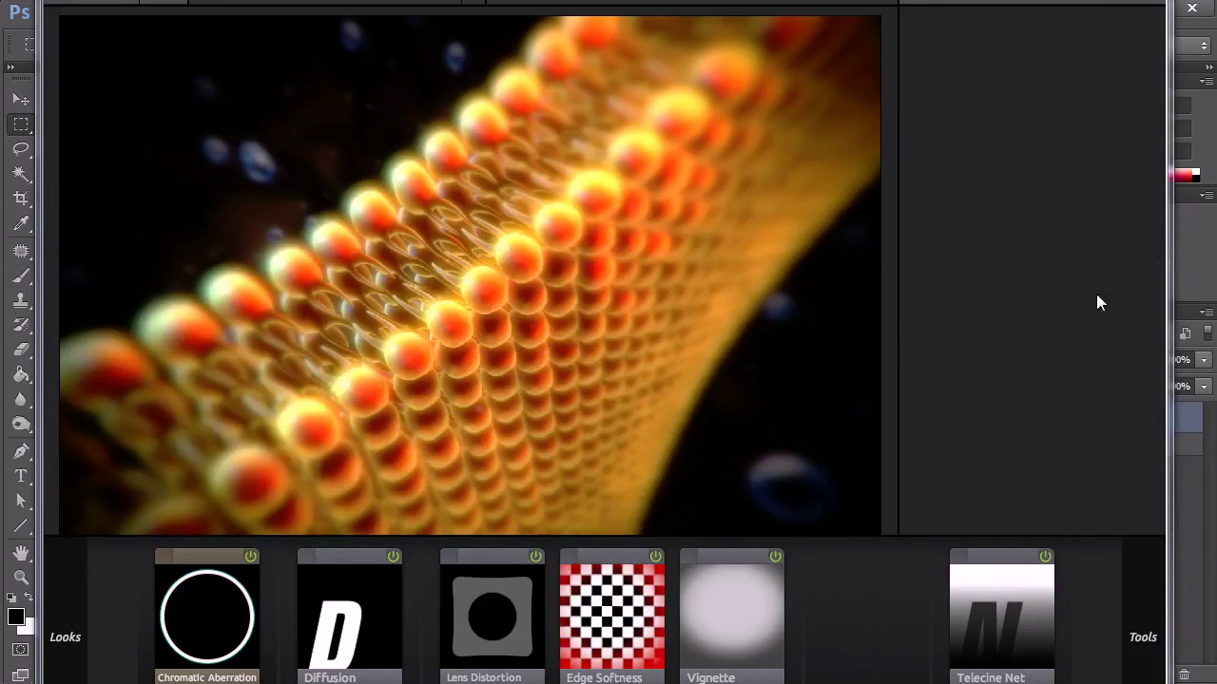
mouse_move(1168, 304)
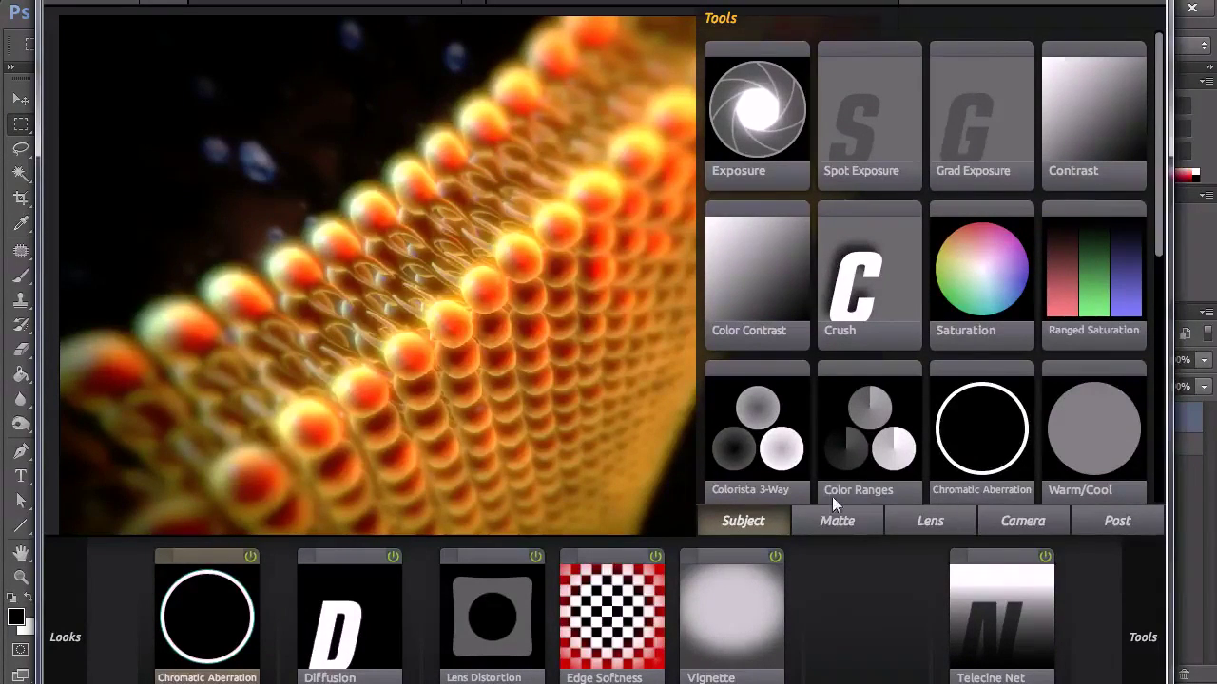
Browse the Lens, Matte, Camera, Post and Subject categories in the Tools library
click(936, 522)
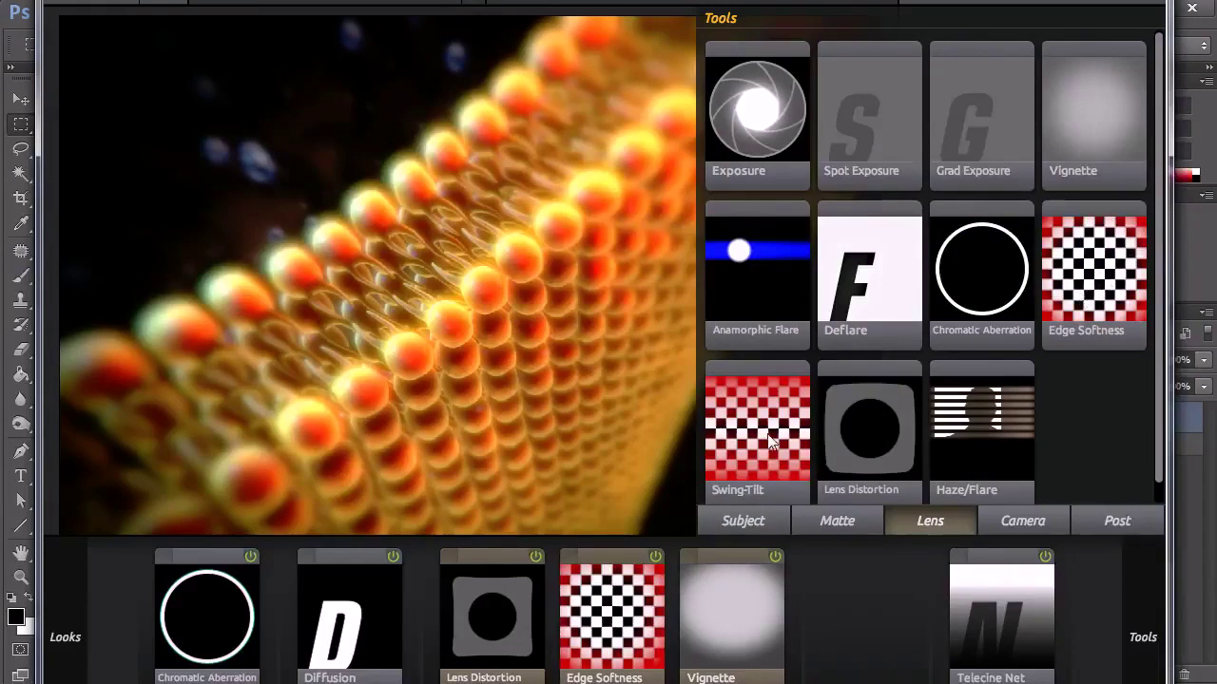
click(836, 524)
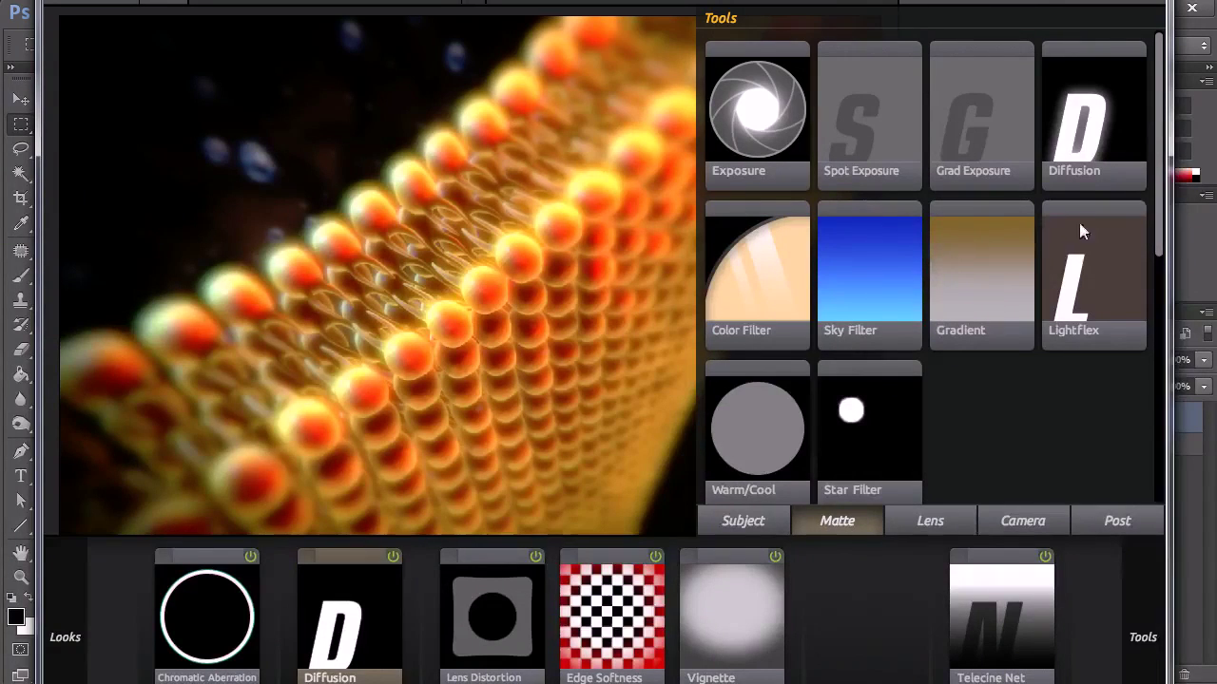
click(1024, 532)
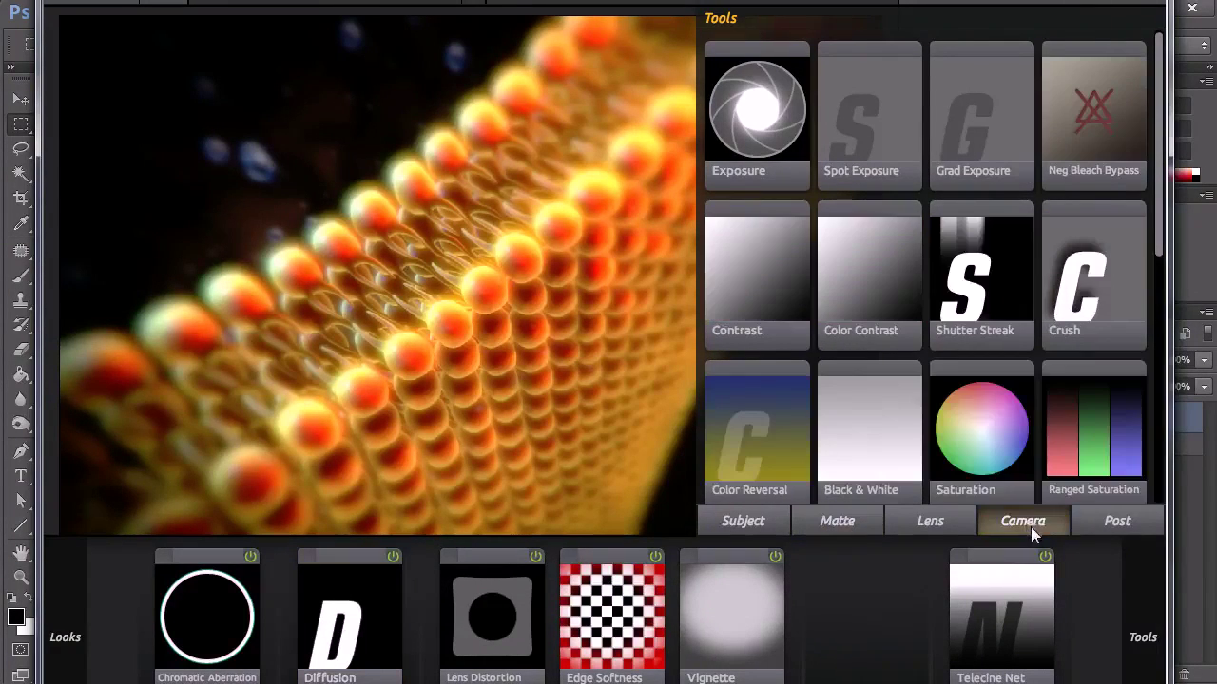
click(1110, 522)
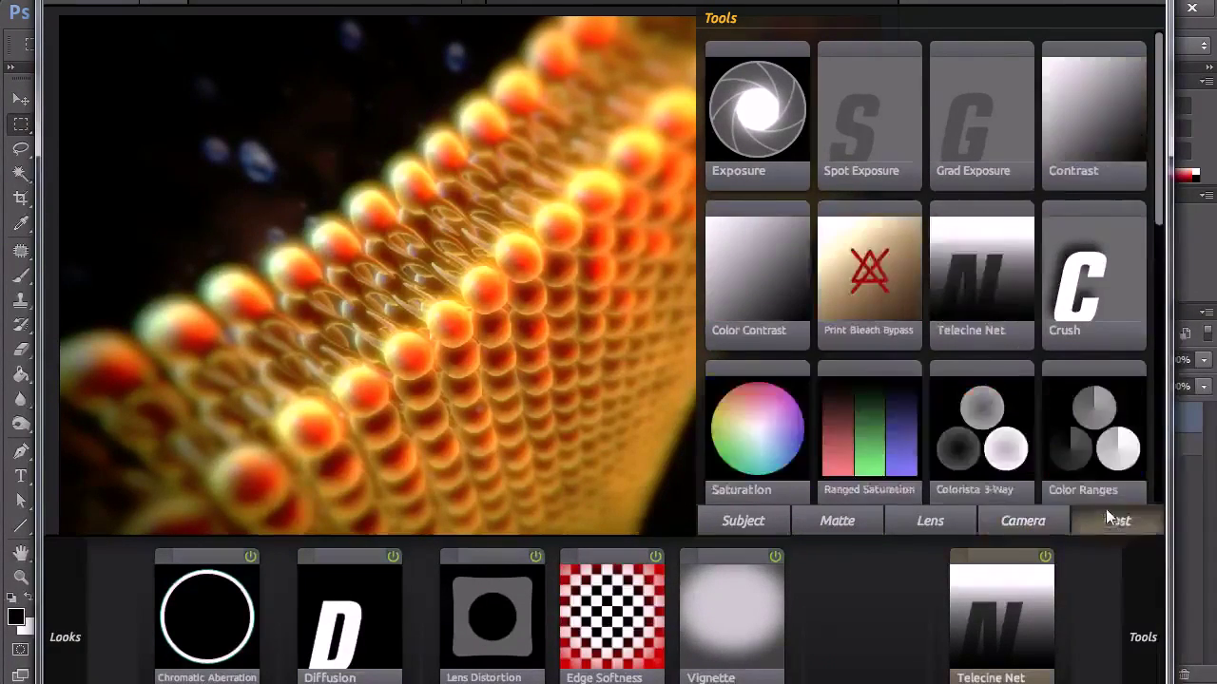
click(763, 521)
scroll(1159, 191, down, 1)
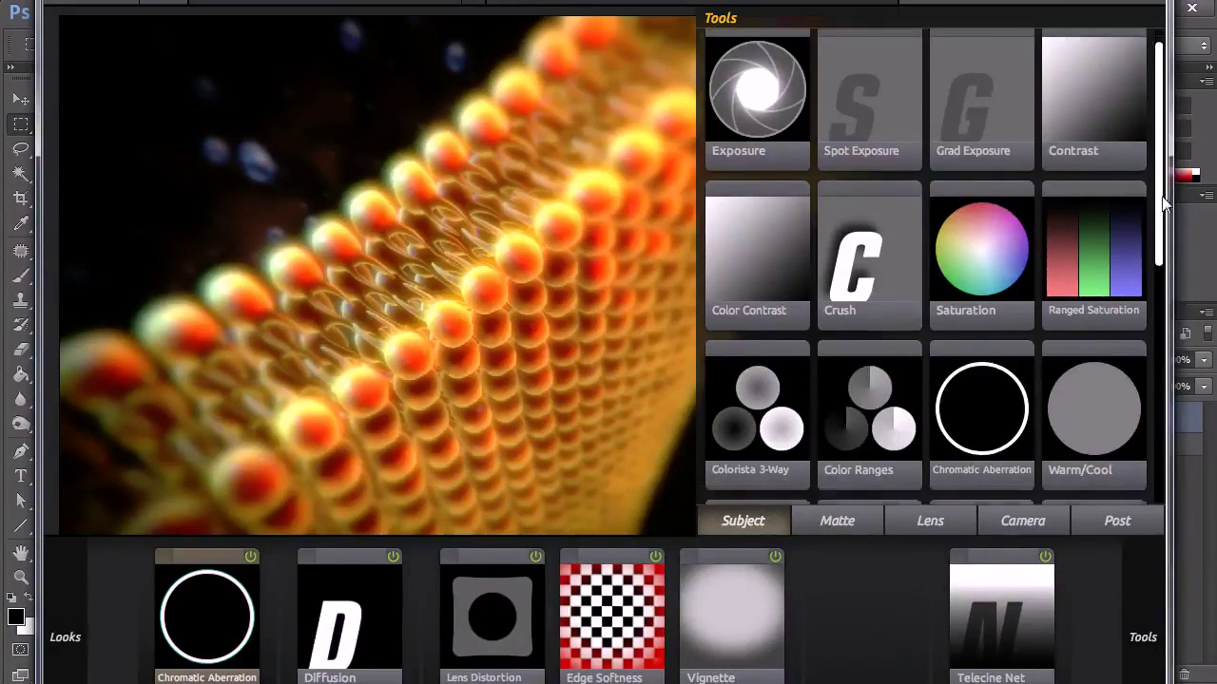
scroll(1162, 205, down, 5)
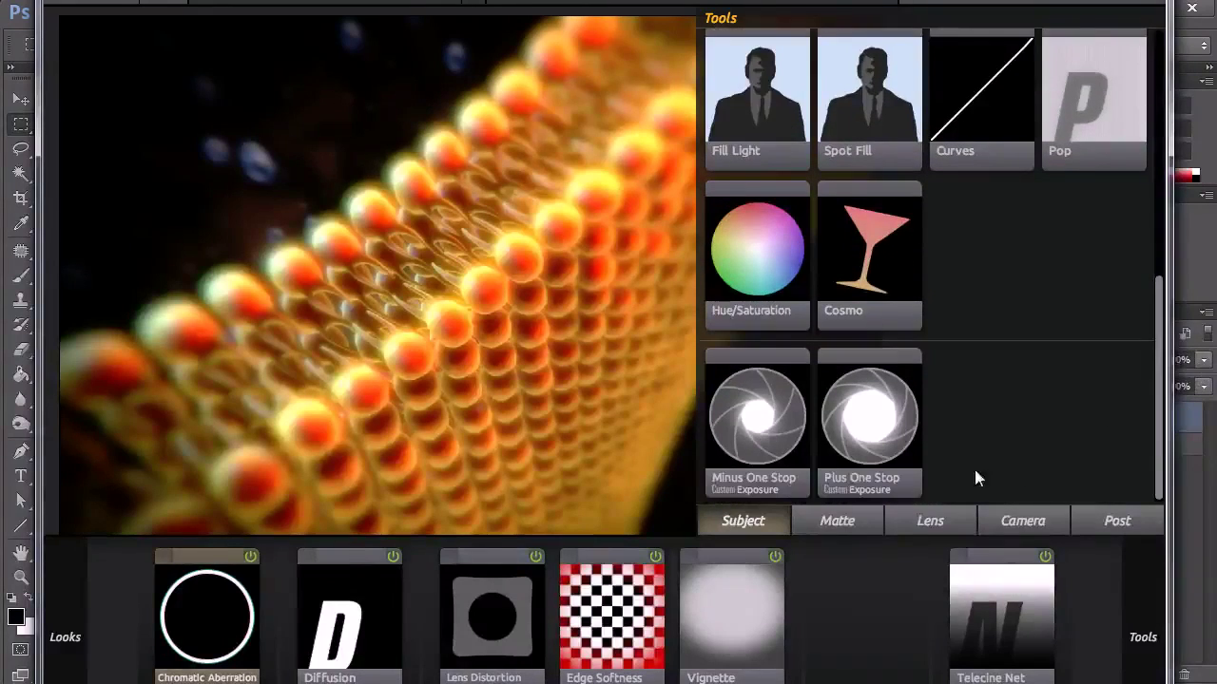
click(854, 519)
click(931, 518)
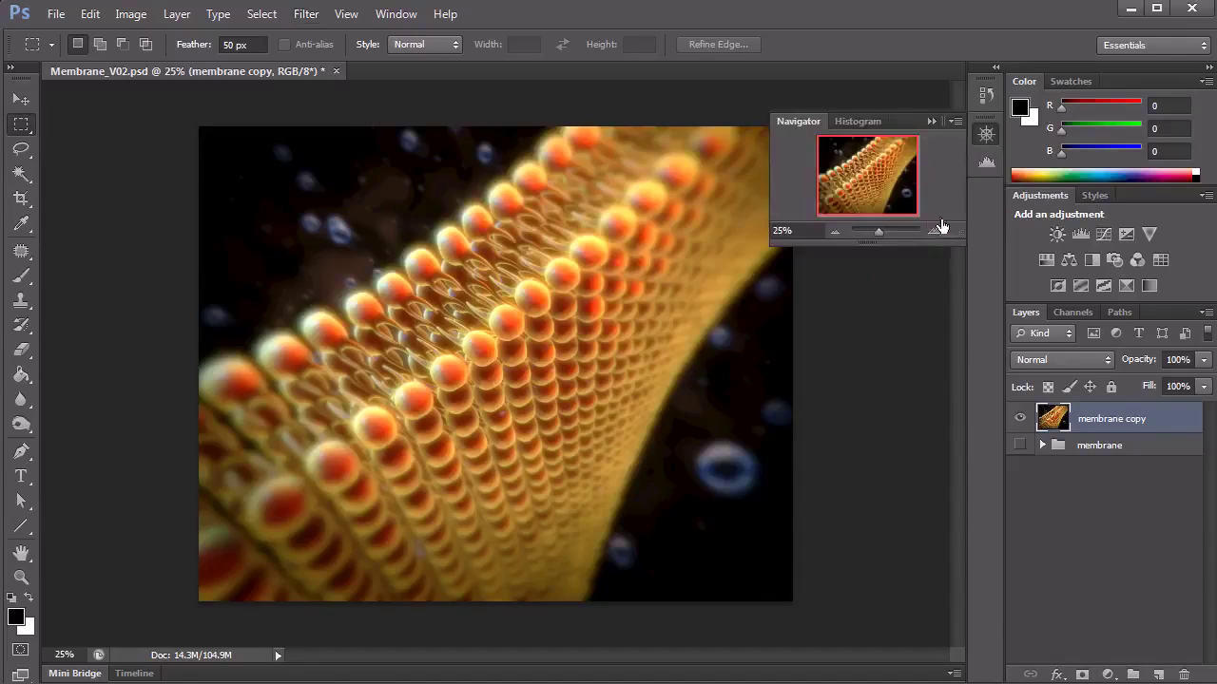
Zoom into the graded membrane at 33.33%, pan across it, then zoom back out to fit
click(936, 230)
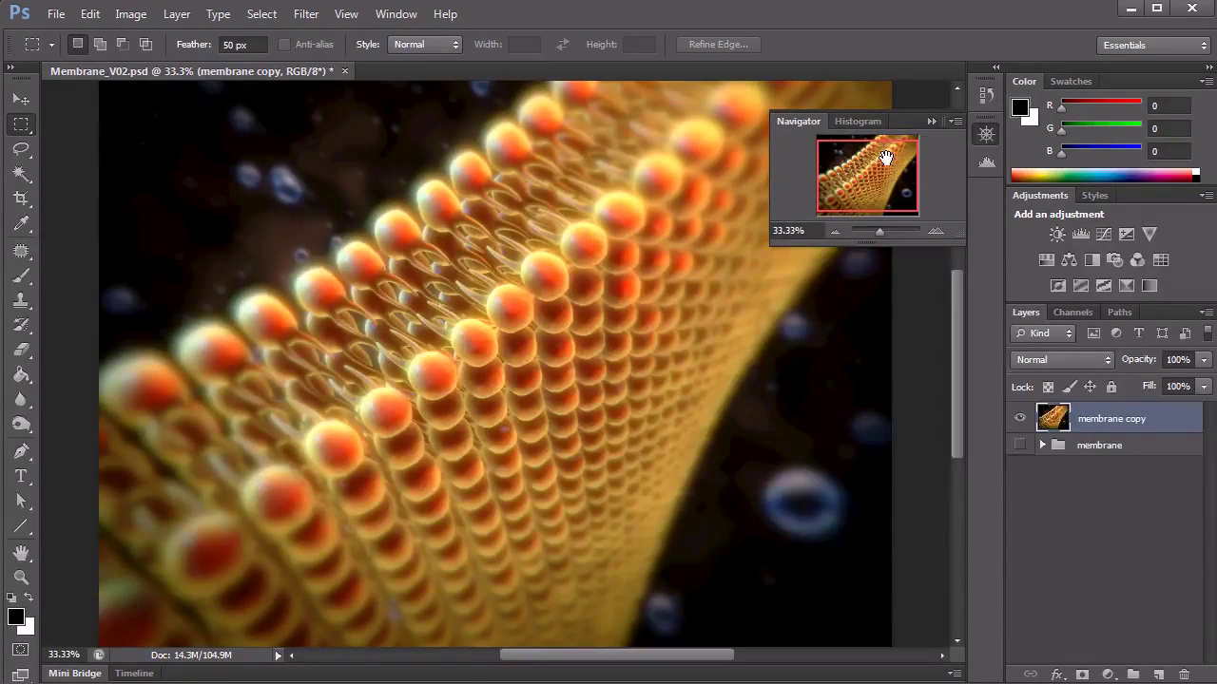
mouse_move(876, 187)
mouse_down()
mouse_move(871, 195)
mouse_move(861, 181)
mouse_move(872, 168)
mouse_up()
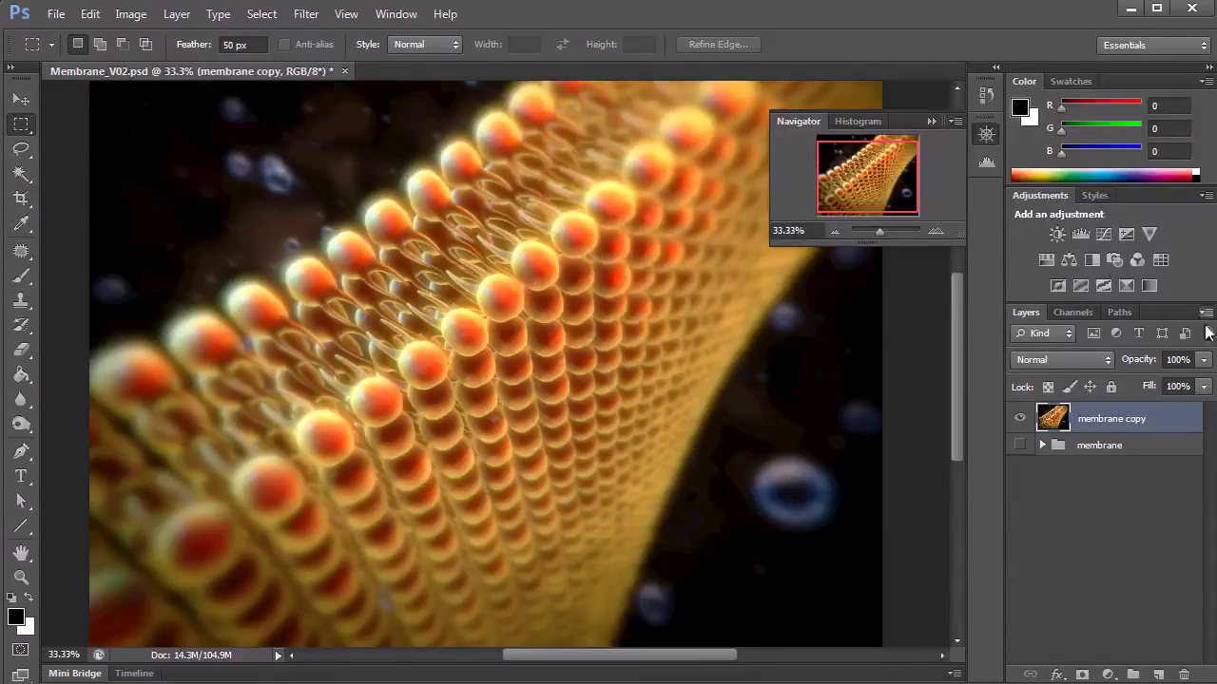
click(836, 231)
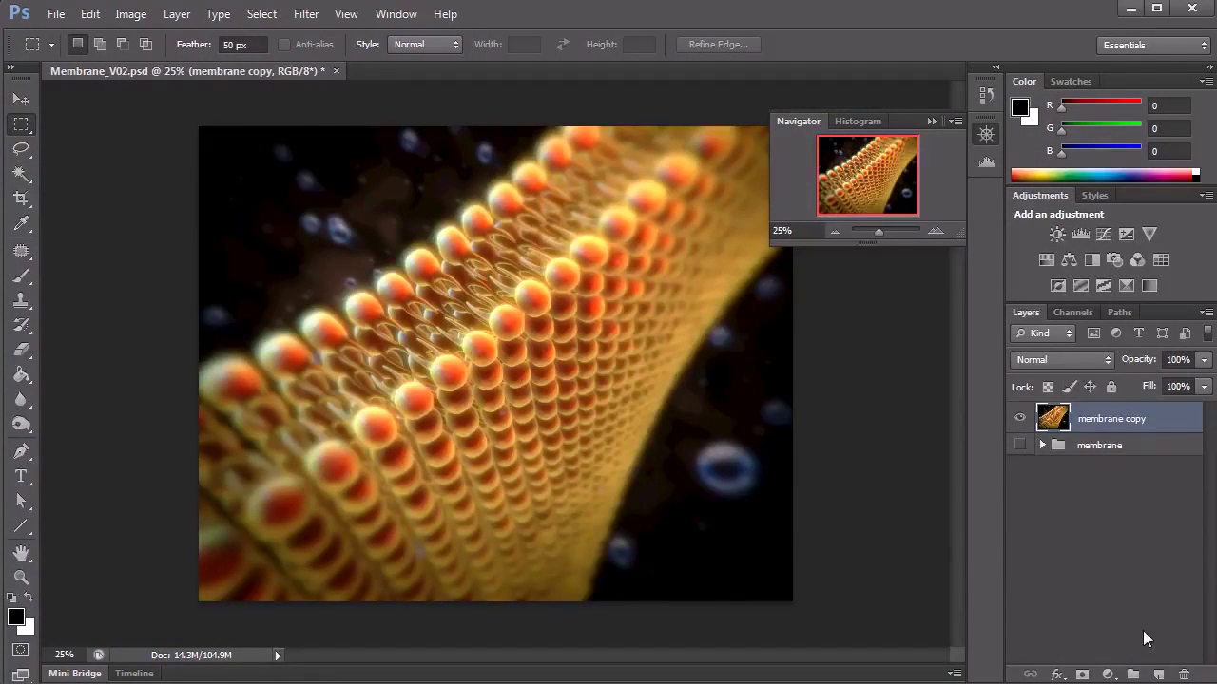
click(1108, 673)
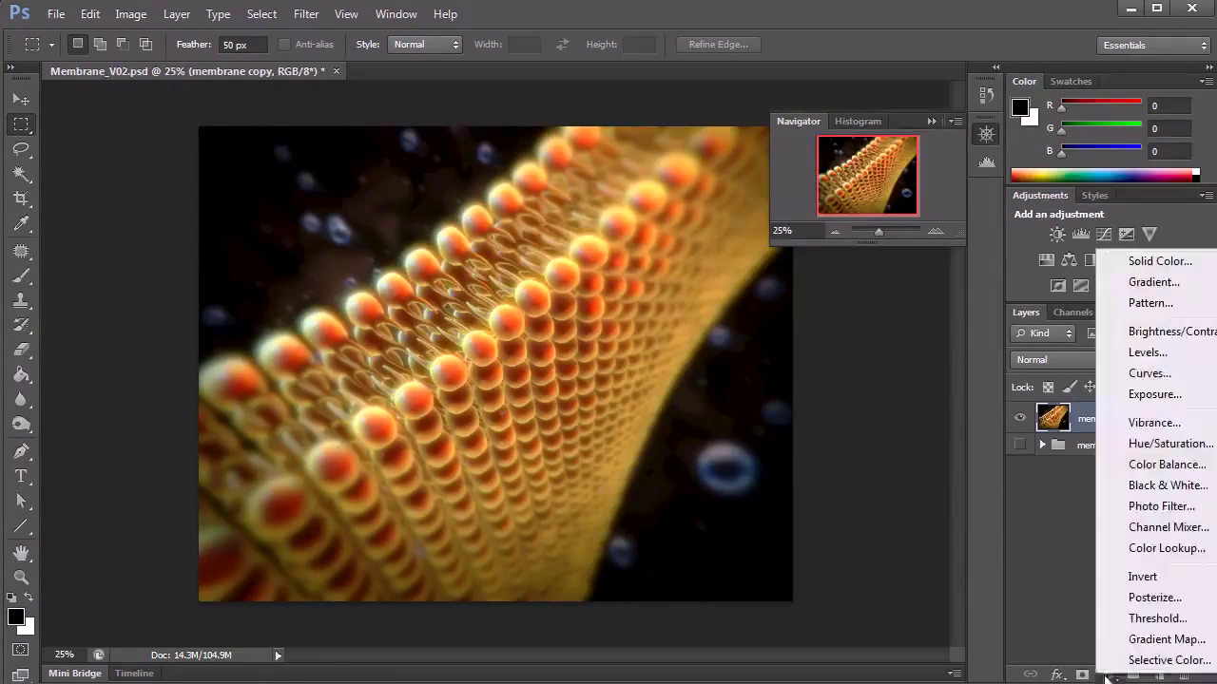
Add a Color Balance adjustment layer with midtones set to -34, -40 and +42
click(1179, 465)
drag(591, 159, 756, 273)
drag(724, 402, 697, 369)
drag(725, 436, 758, 438)
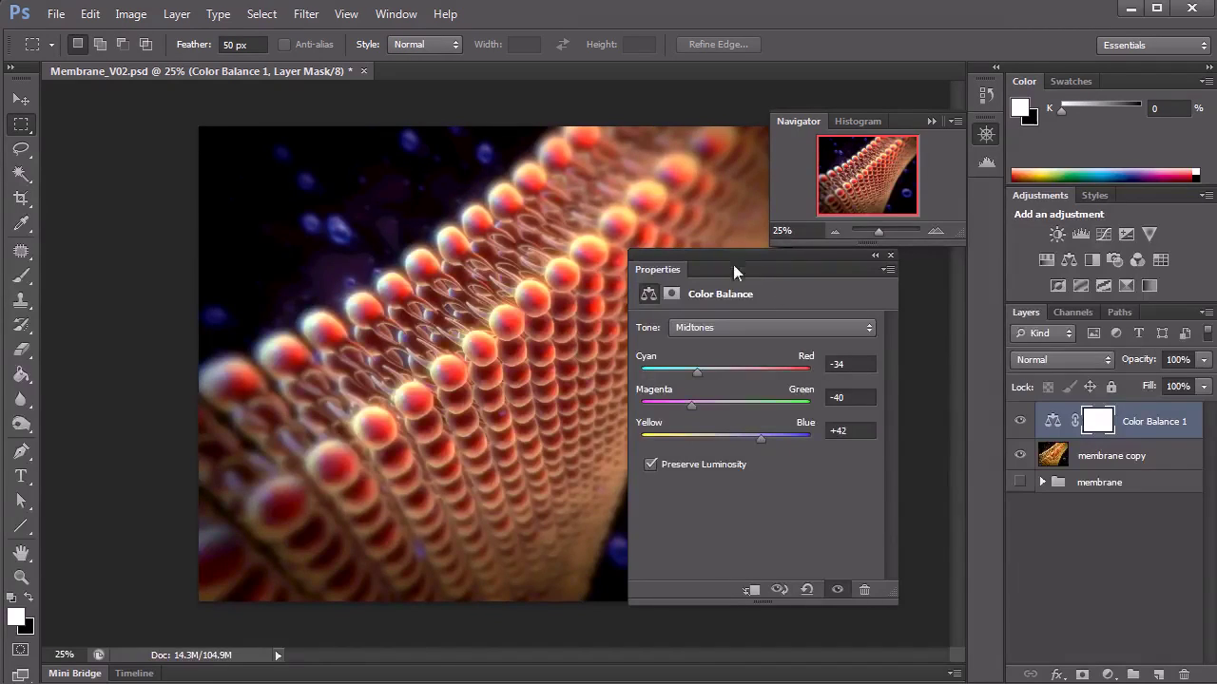
click(891, 255)
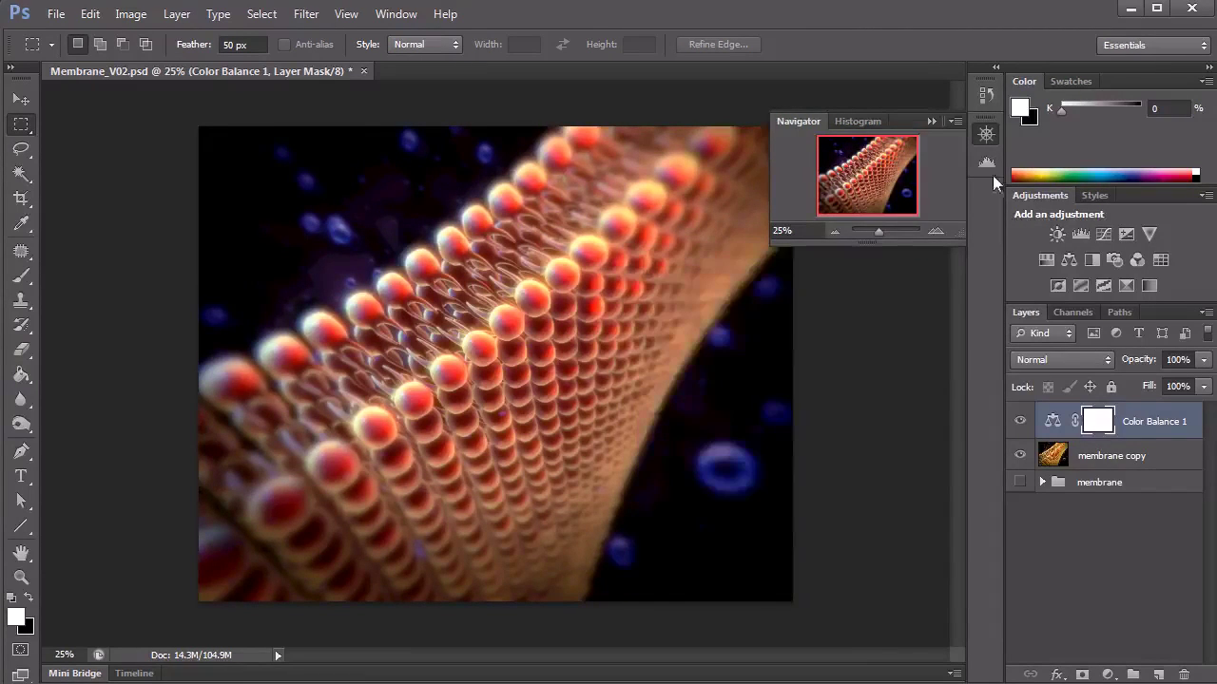
Switch off the Color Balance 1 layer to compare the membrane without the tint
click(935, 230)
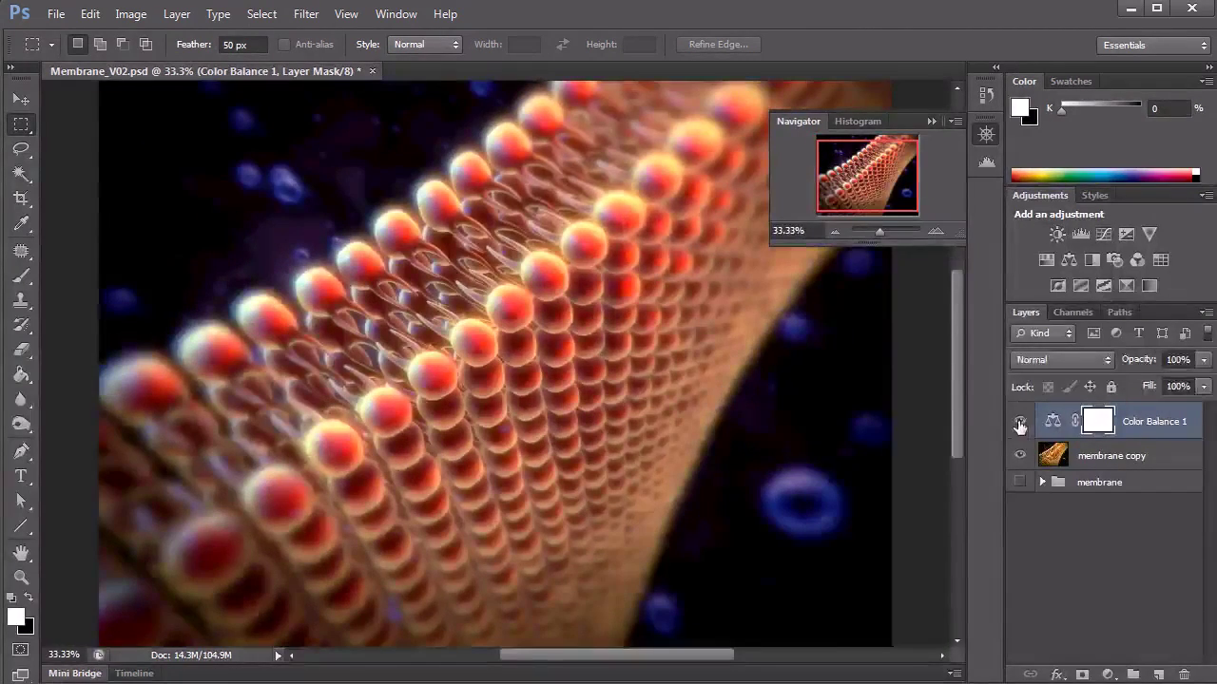
click(1019, 422)
click(834, 231)
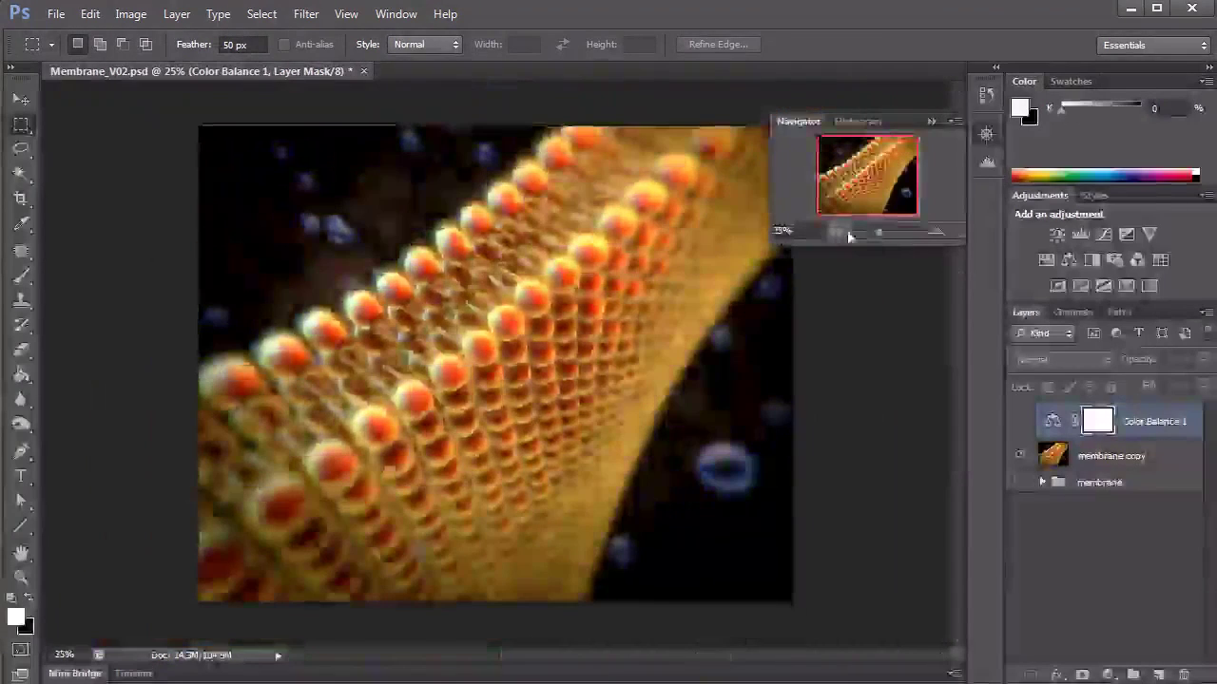